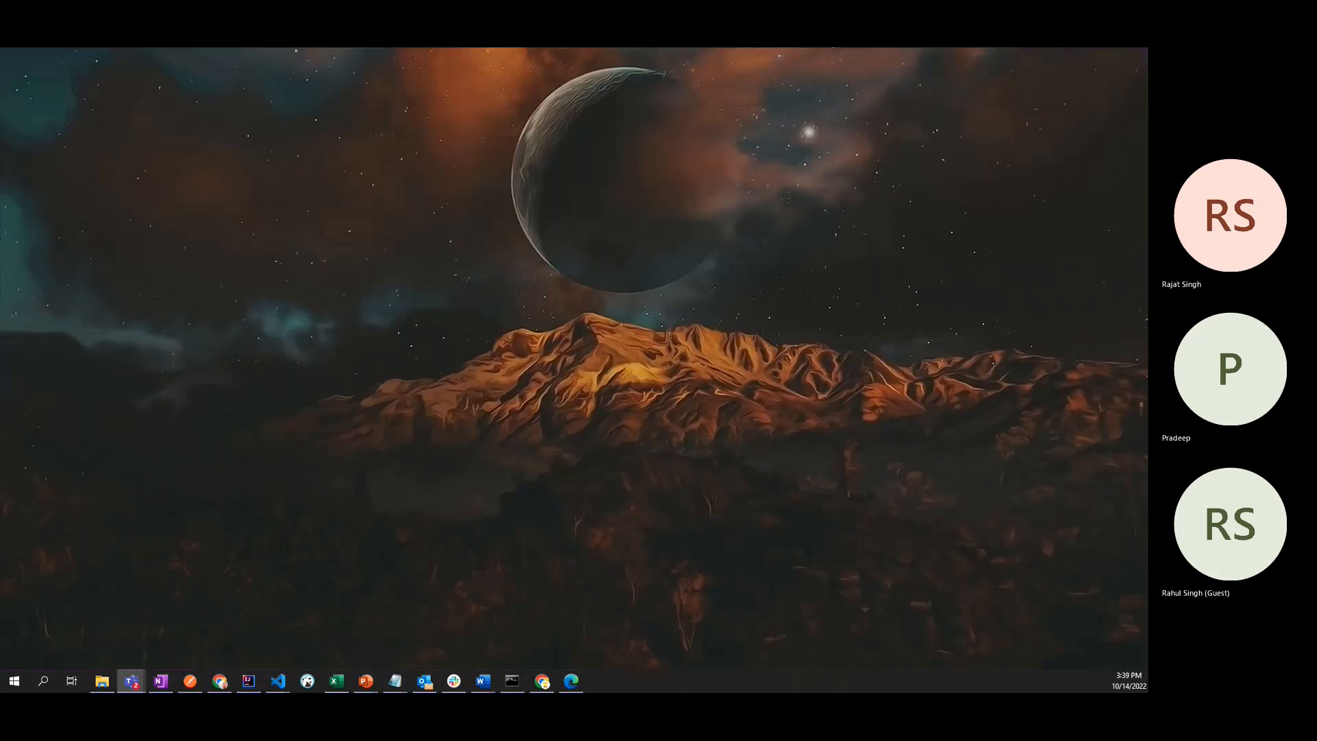
- Close the open untitled Notepad windows without saving their changes
key(alt+Tab)
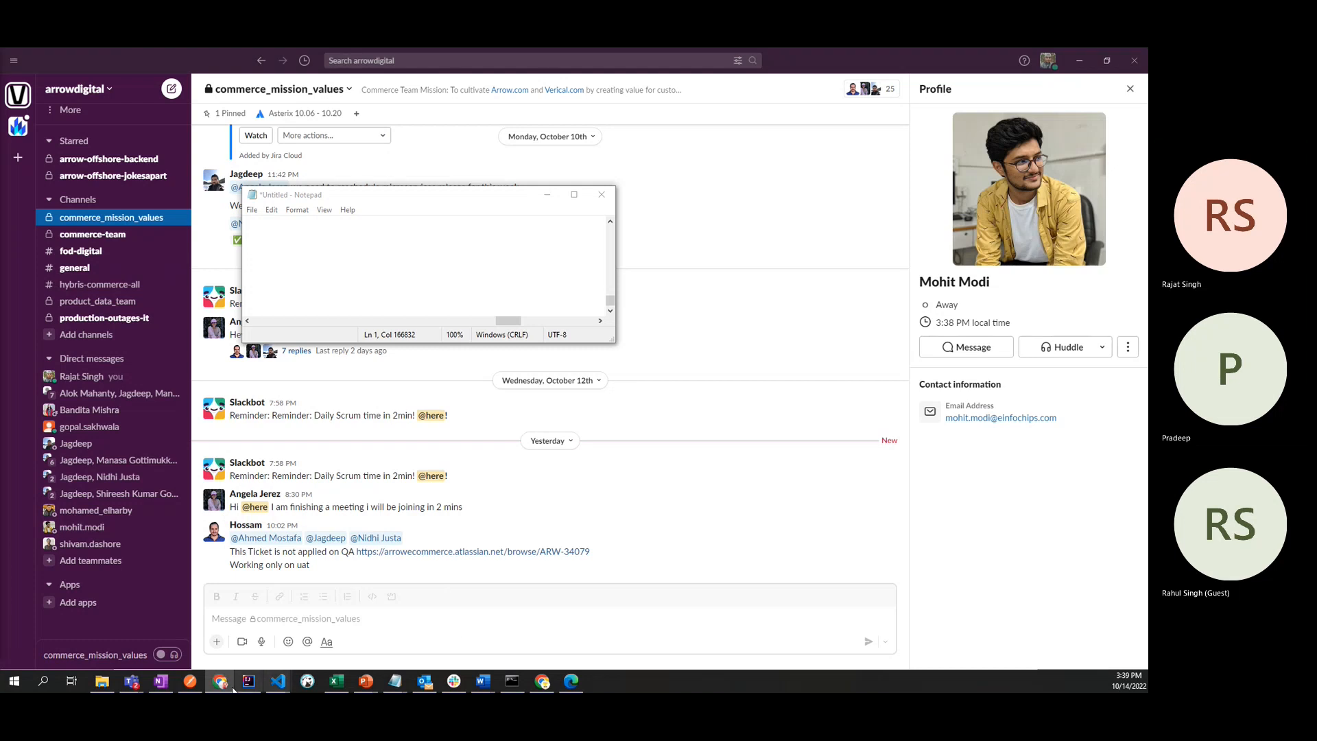
mouse_move(131, 681)
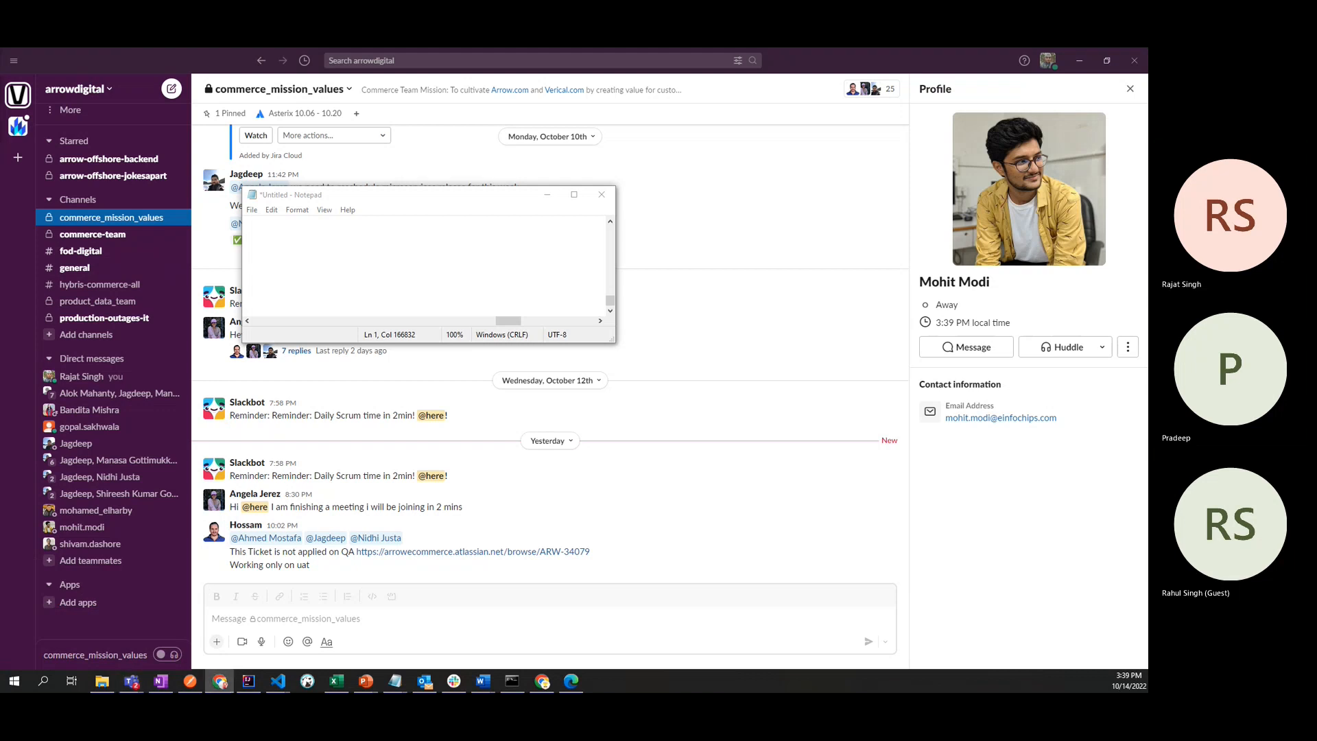
click(601, 198)
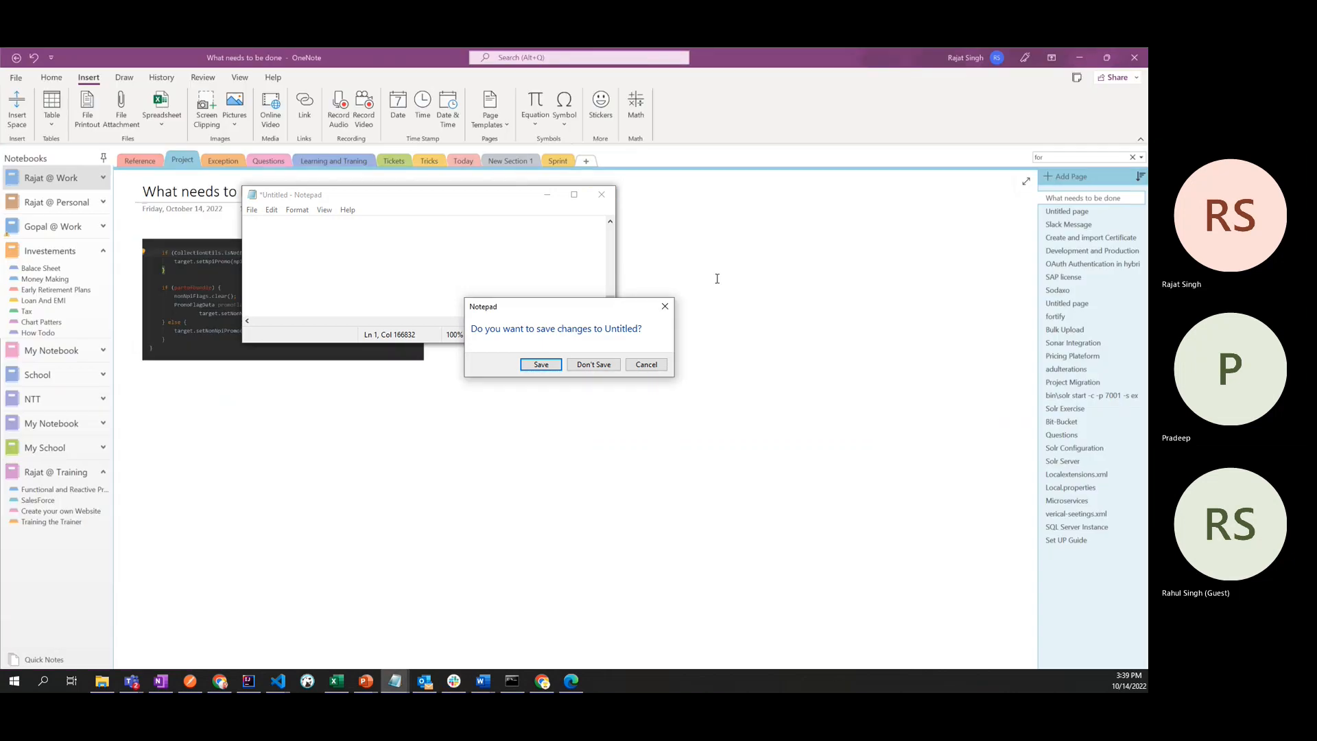
click(591, 369)
click(601, 195)
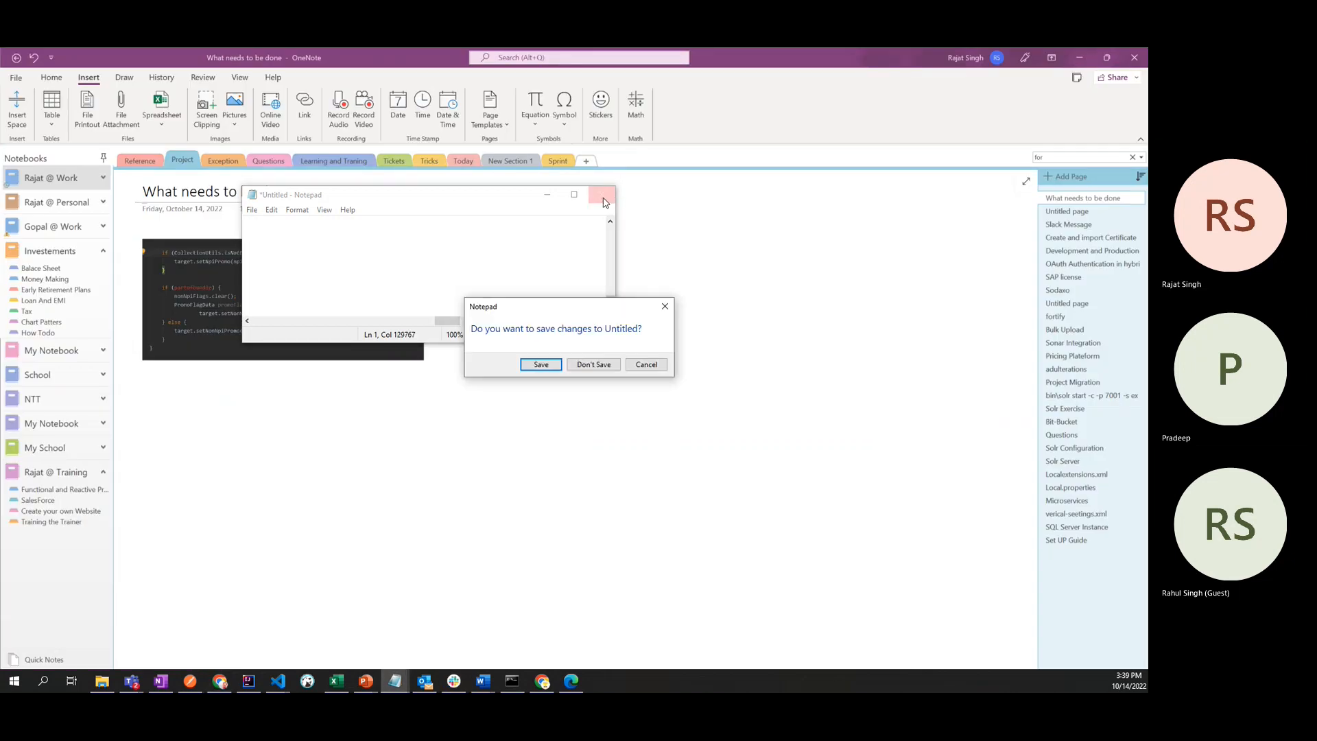
- Switch to Chrome and log in to the Salesforce developer org by entering the account password
click(542, 682)
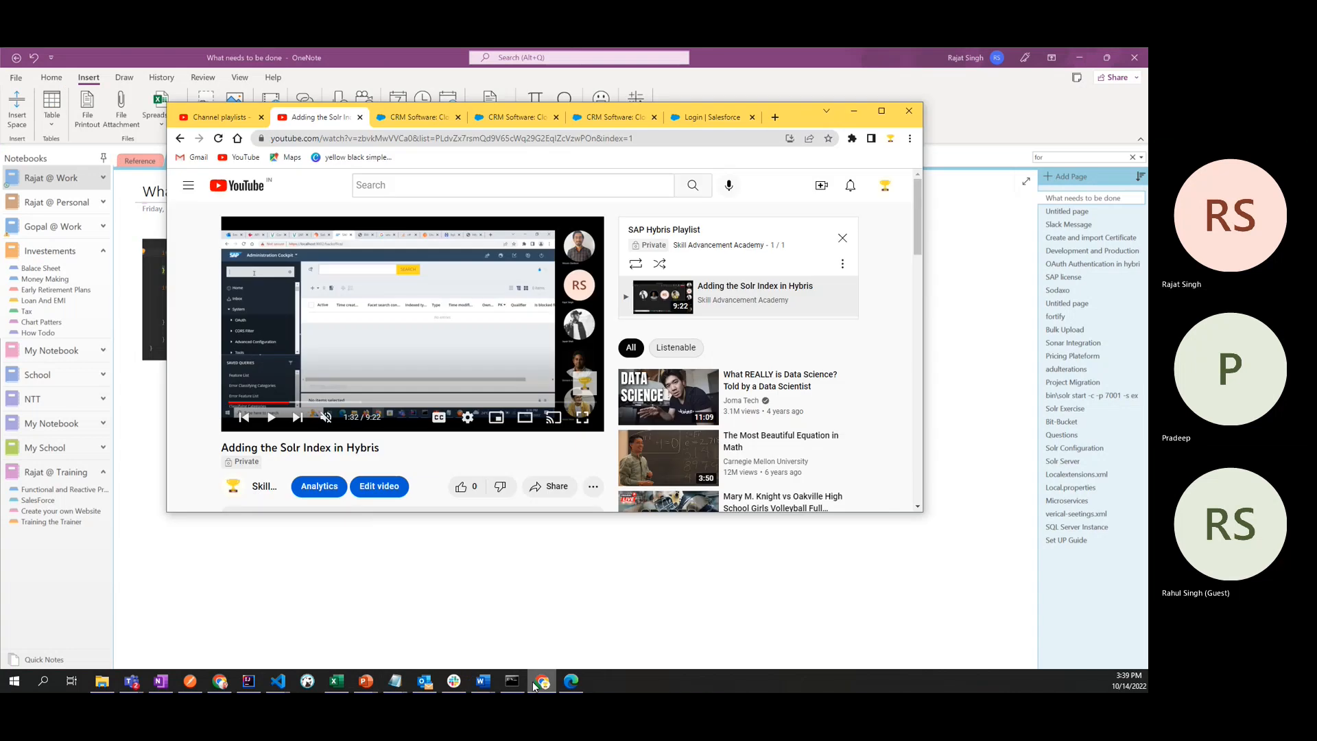
click(882, 111)
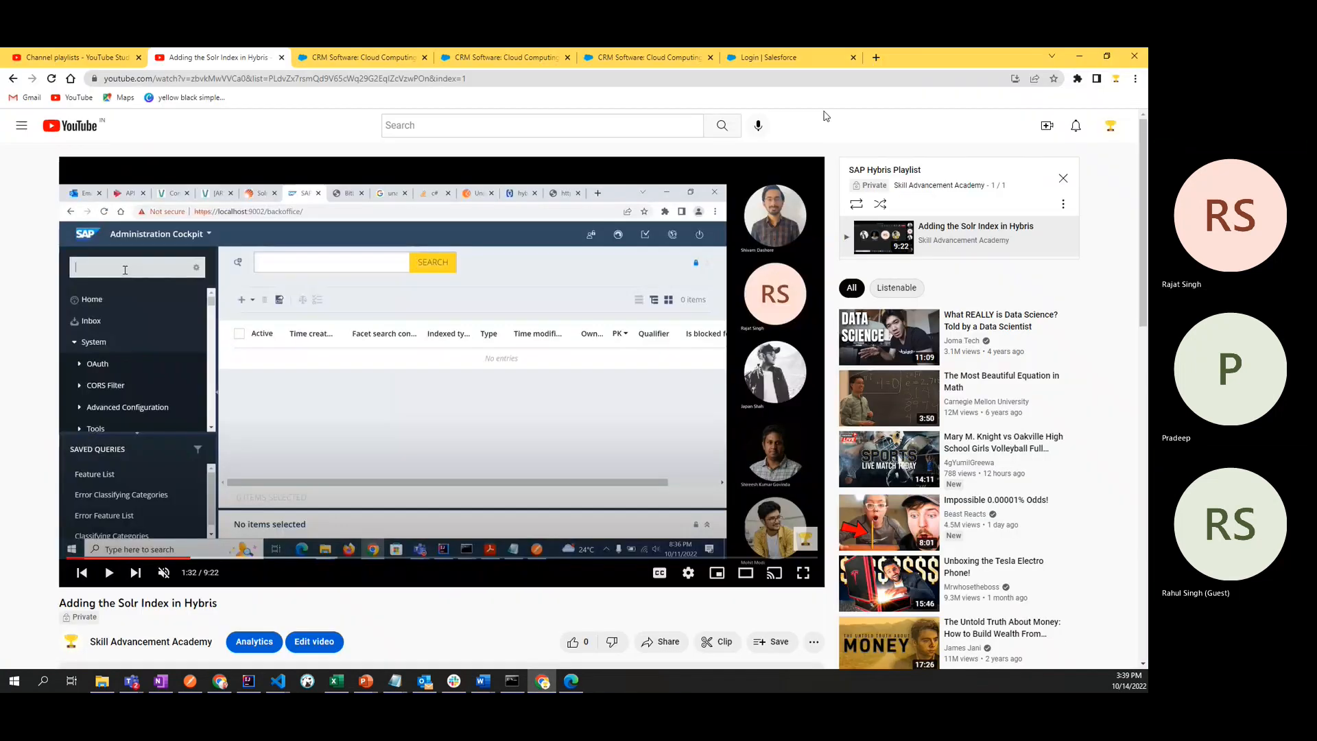
click(762, 57)
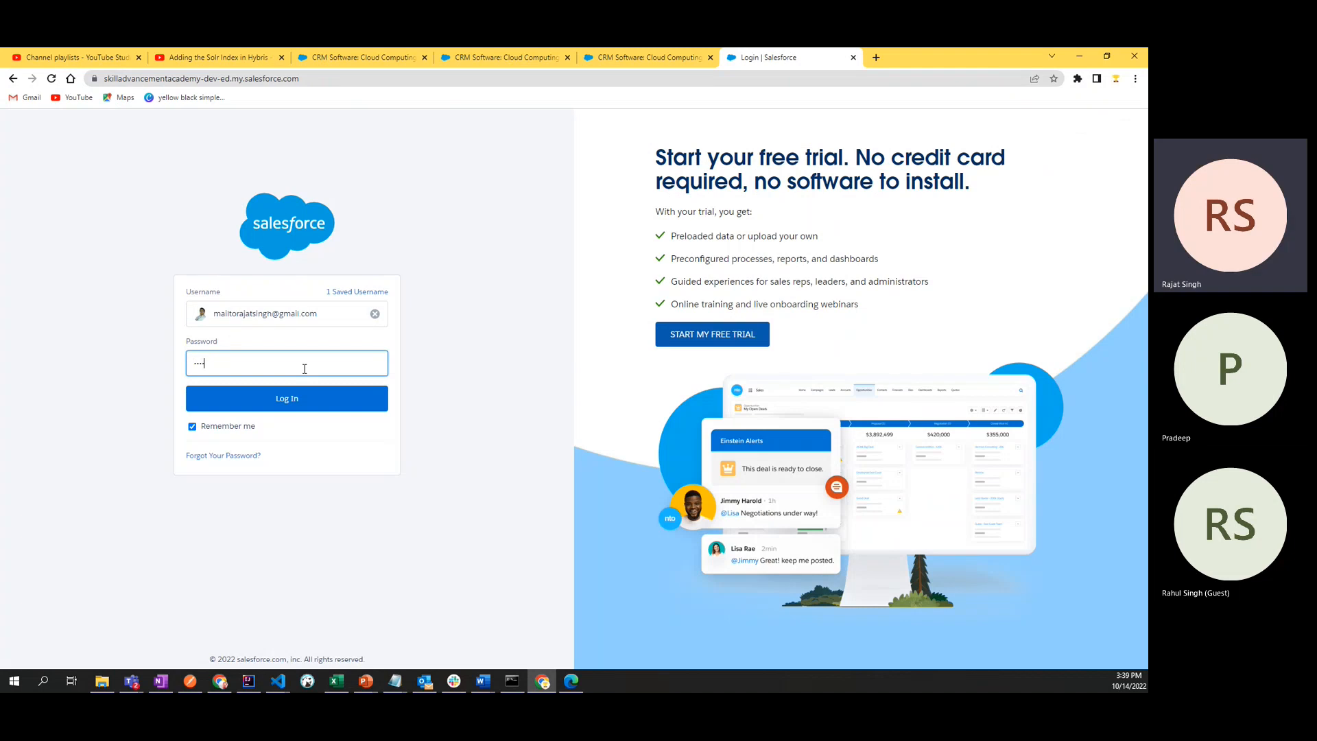
key(ctrl+a)
key(BackSpace)
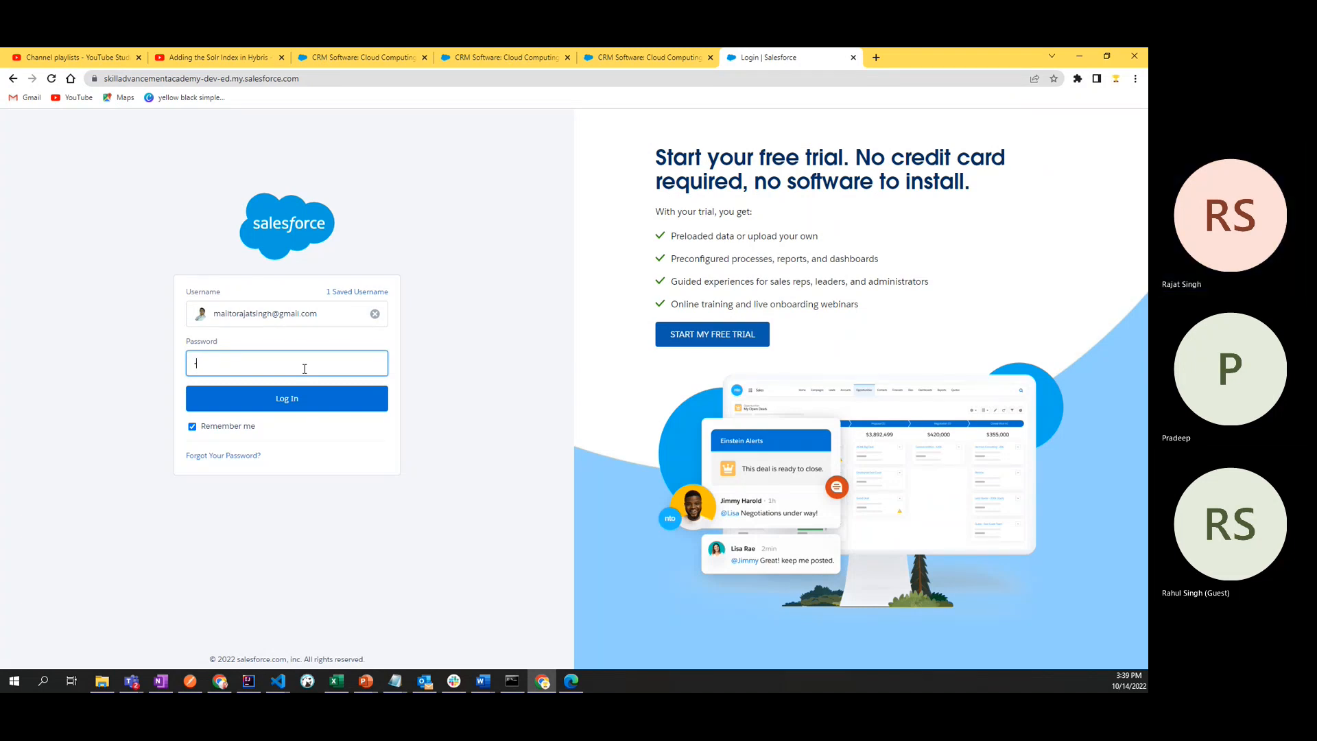
text(••••••••••••••)
key(Return)
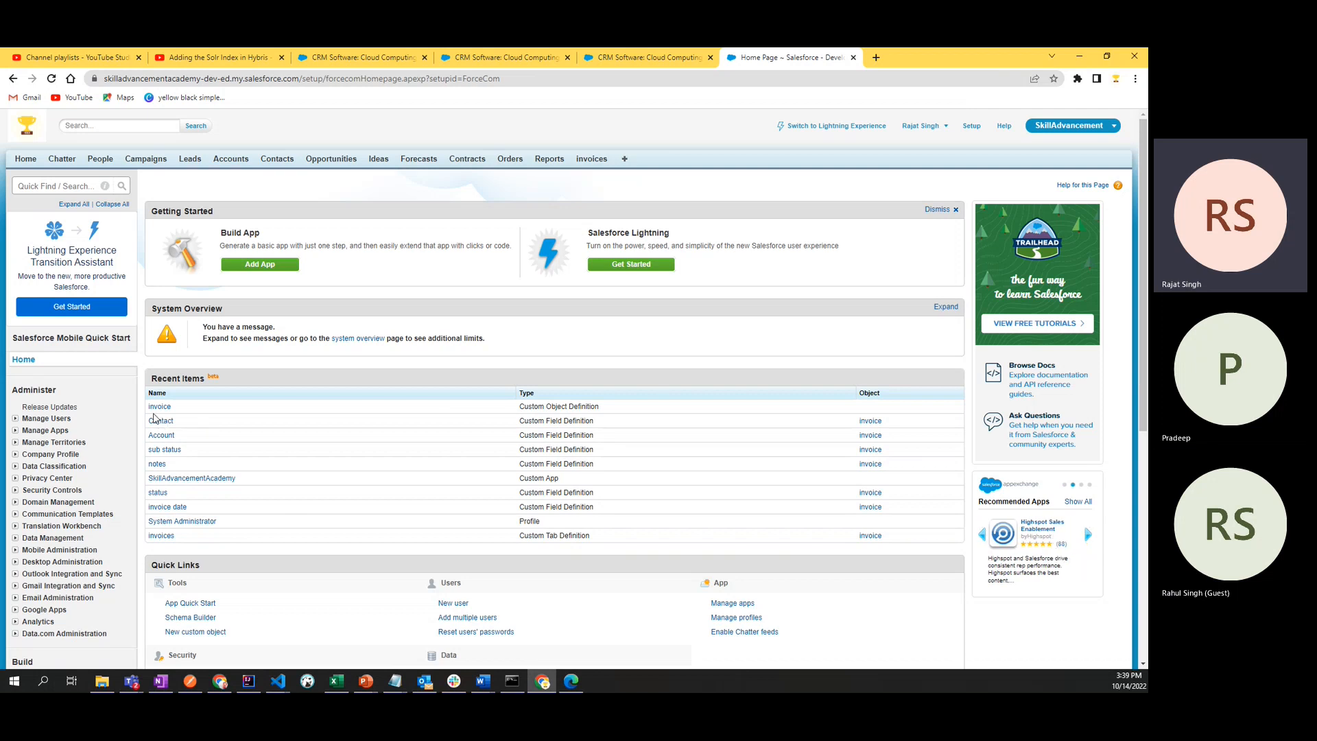
- Open the invoice custom object's definition and review its custom fields and relationships
click(160, 408)
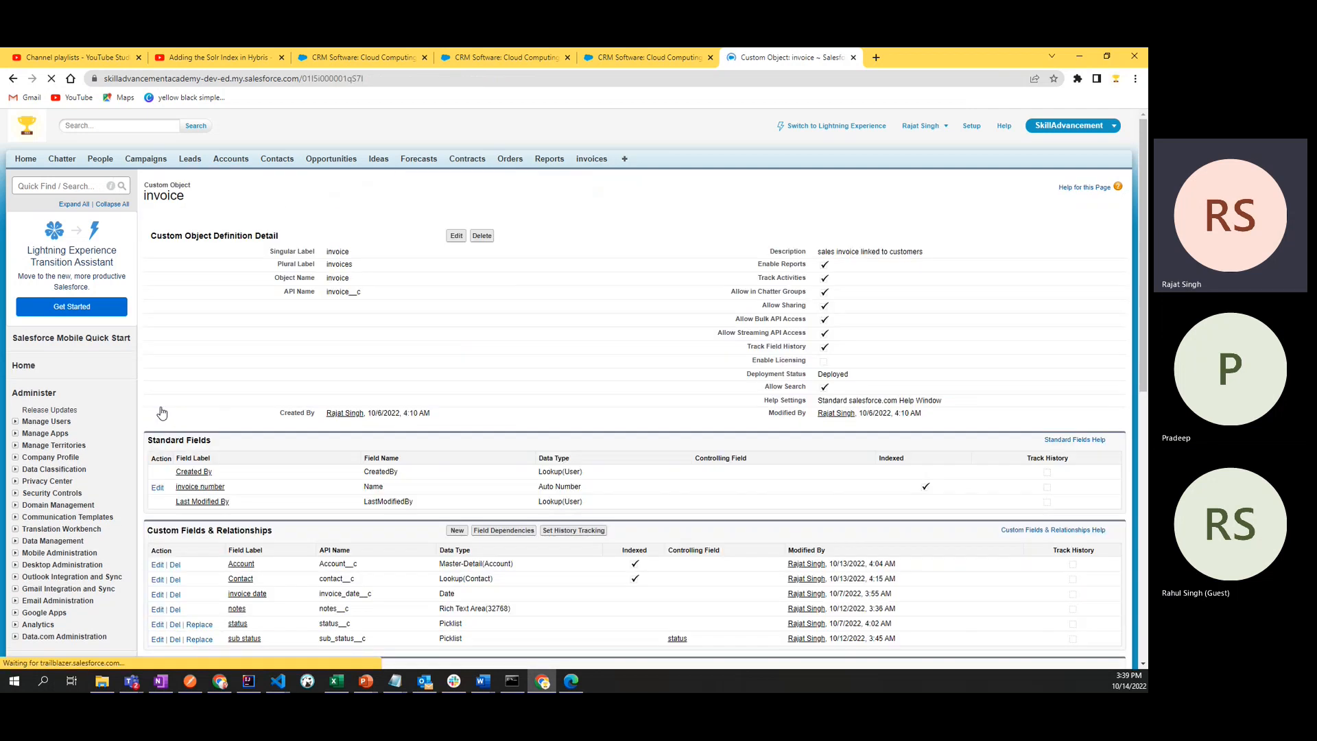
scroll(526, 360, down, 5)
scroll(526, 360, down, 2)
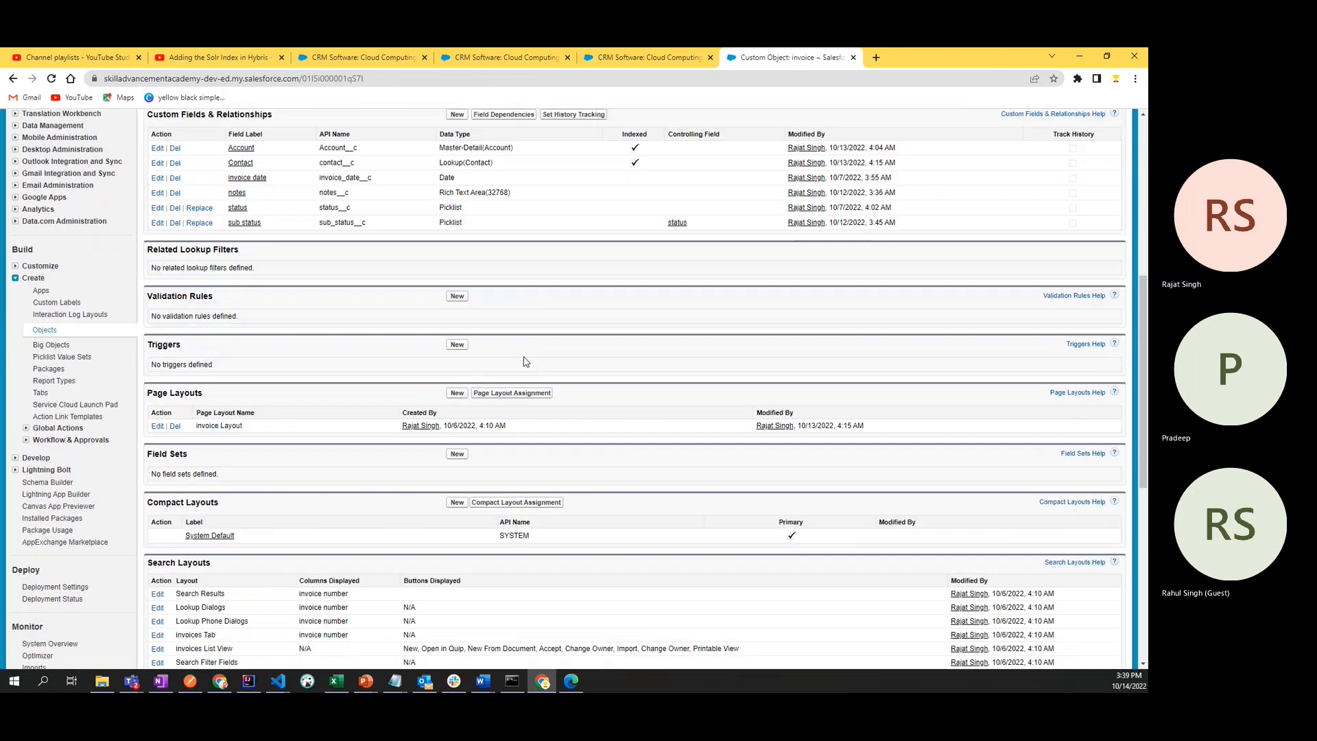
scroll(526, 425, up, 4)
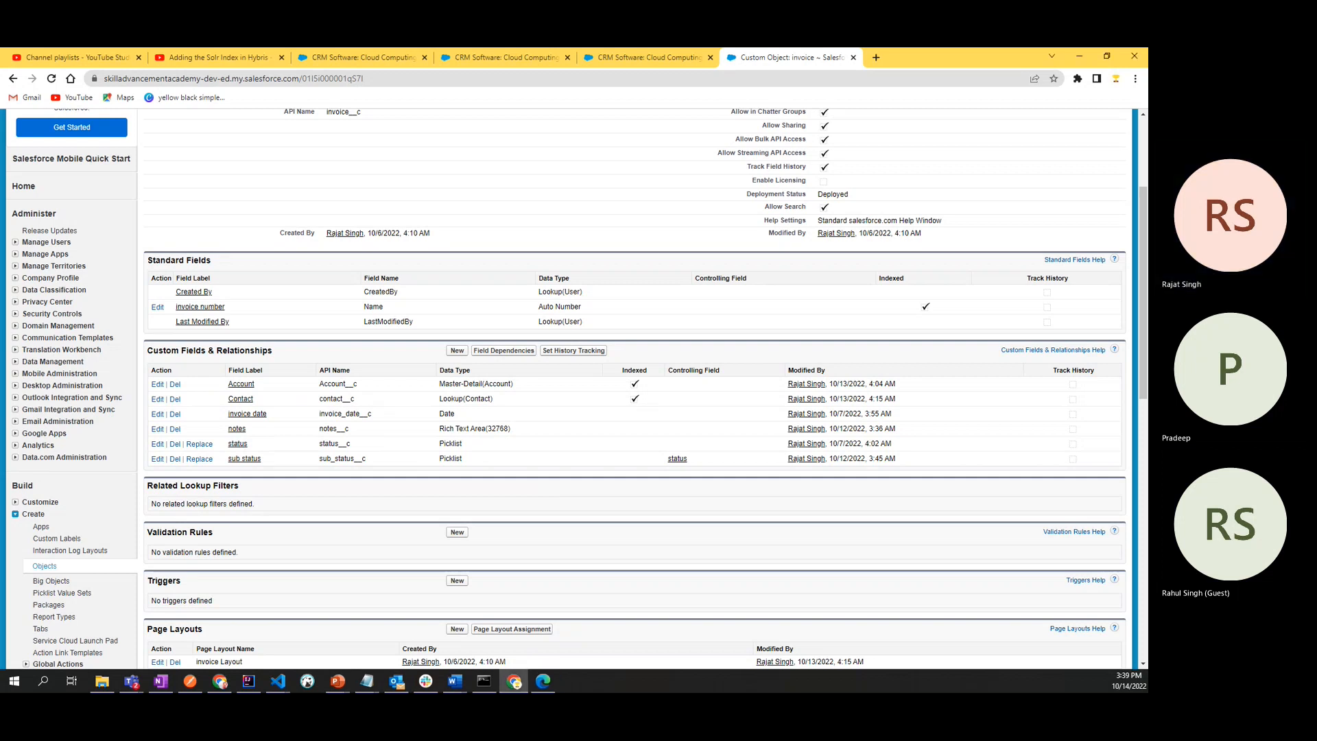
- Switch to File Explorer and open the Invoices workbook from the Salesforce Administrative Training - Day17 folder, maximized in Excel
click(114, 686)
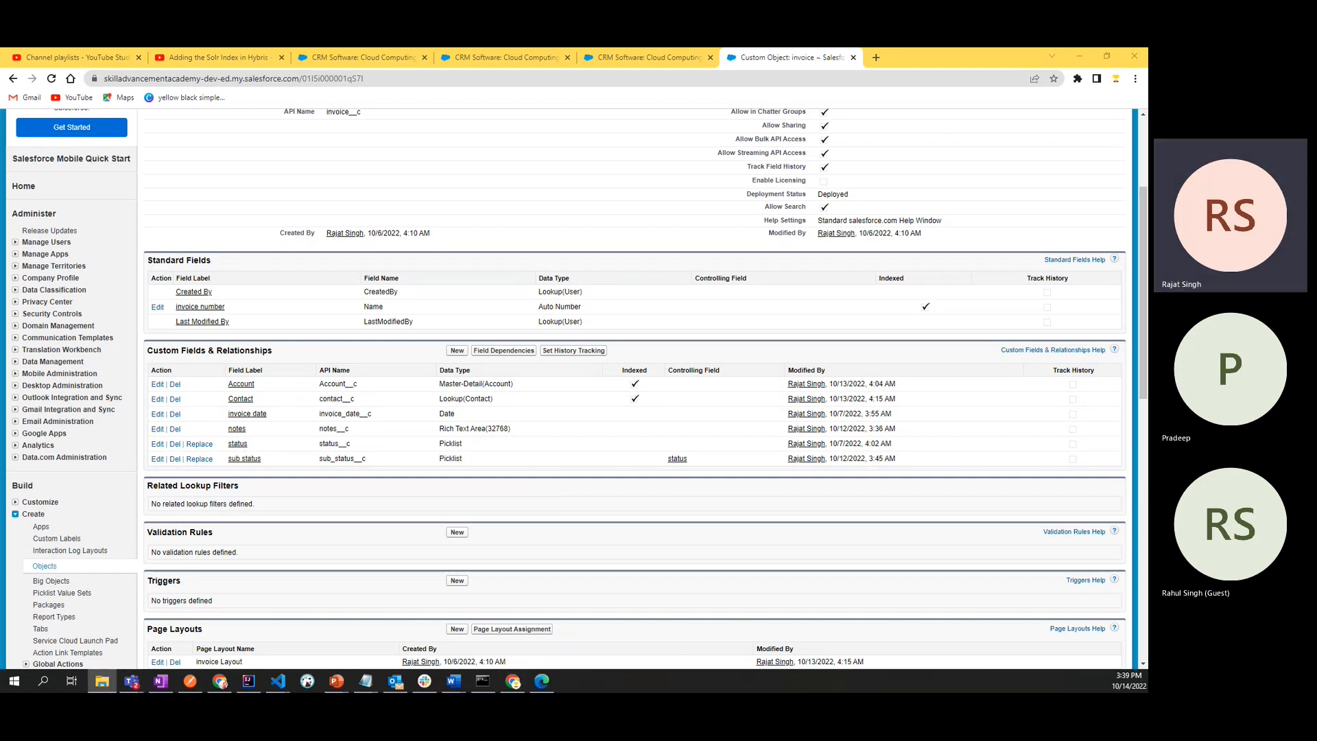
drag(1, 124, 814, 106)
click(831, 97)
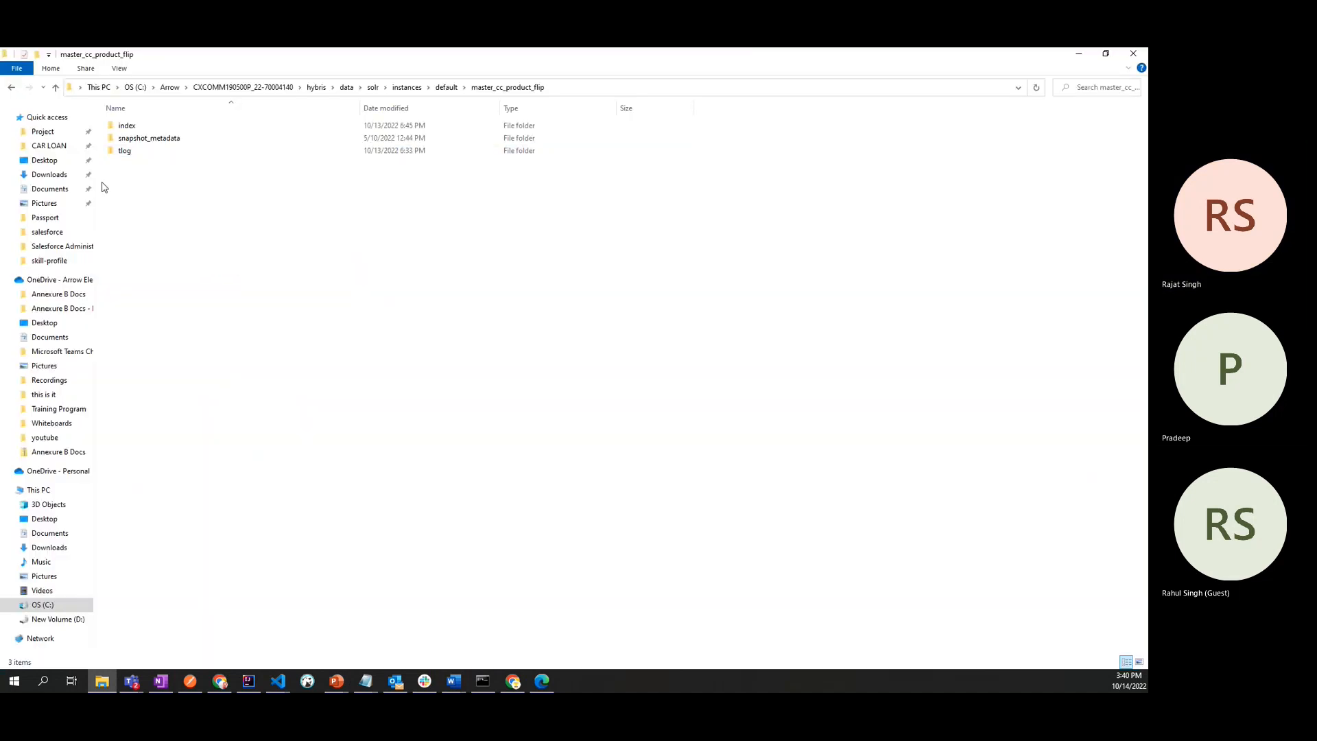
click(38, 187)
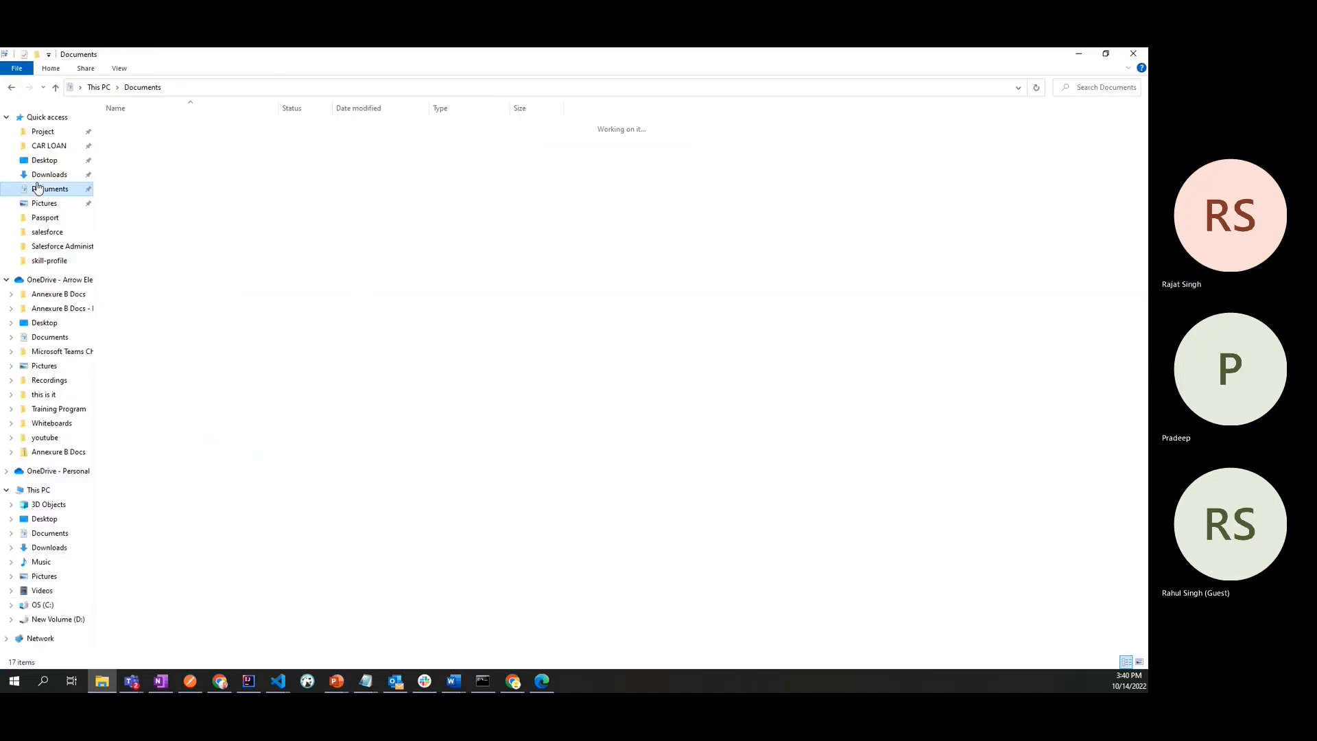
click(46, 232)
click(152, 126)
double_click(153, 126)
double_click(153, 126)
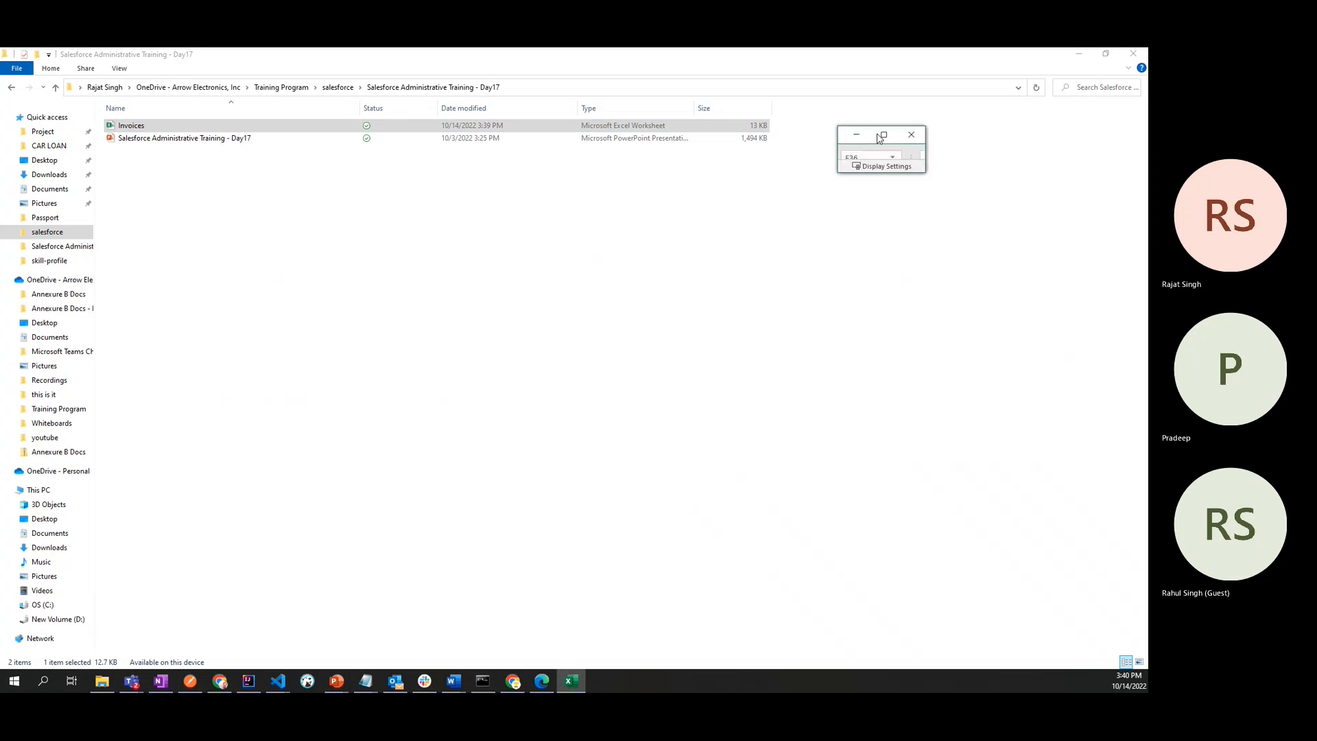
click(882, 137)
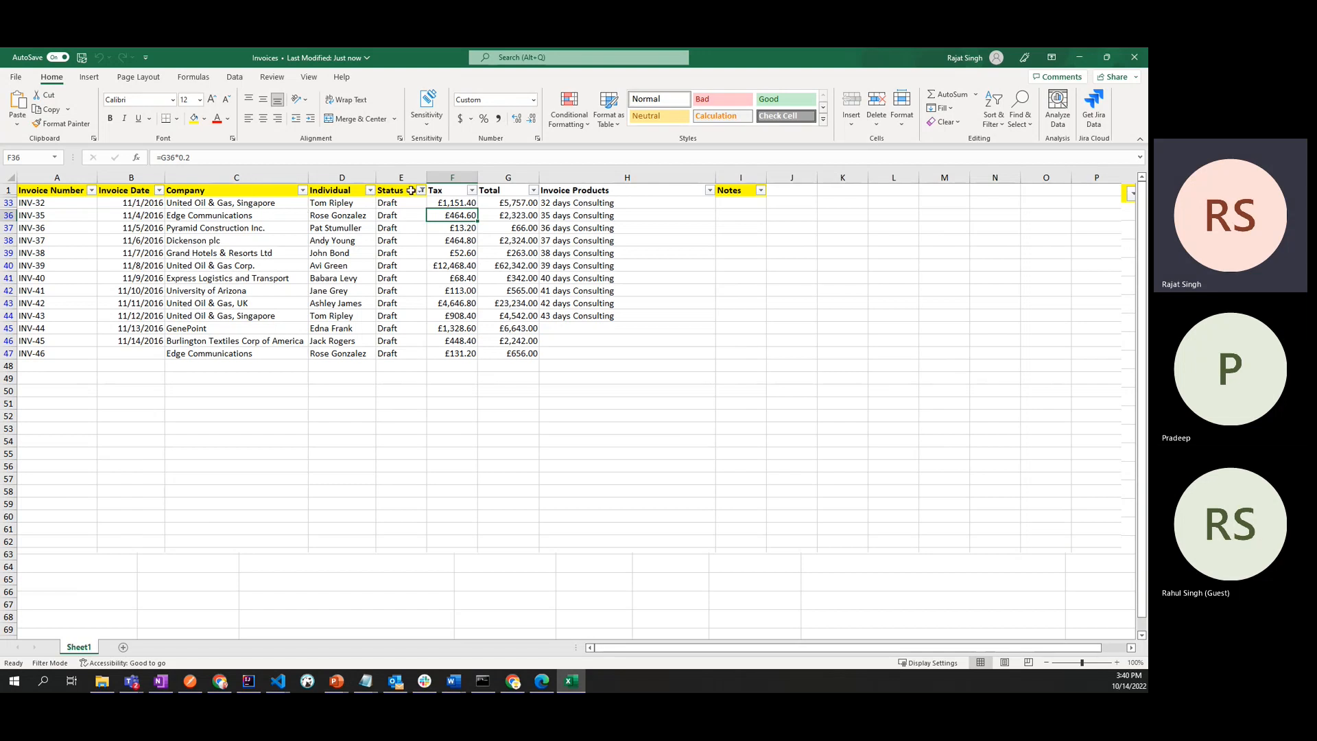
- Examine the Tax, Total and Invoice Products columns of the invoice sheet, including individual product entries
click(517, 193)
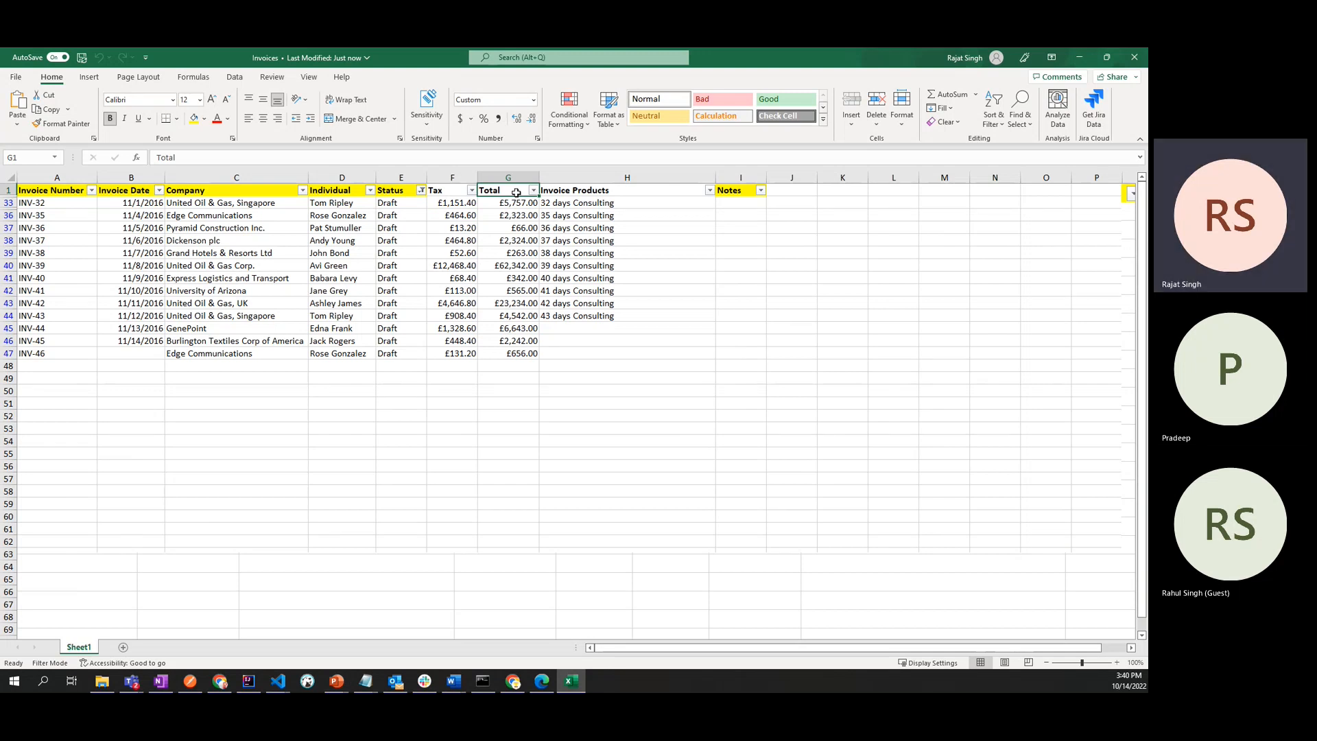
click(589, 191)
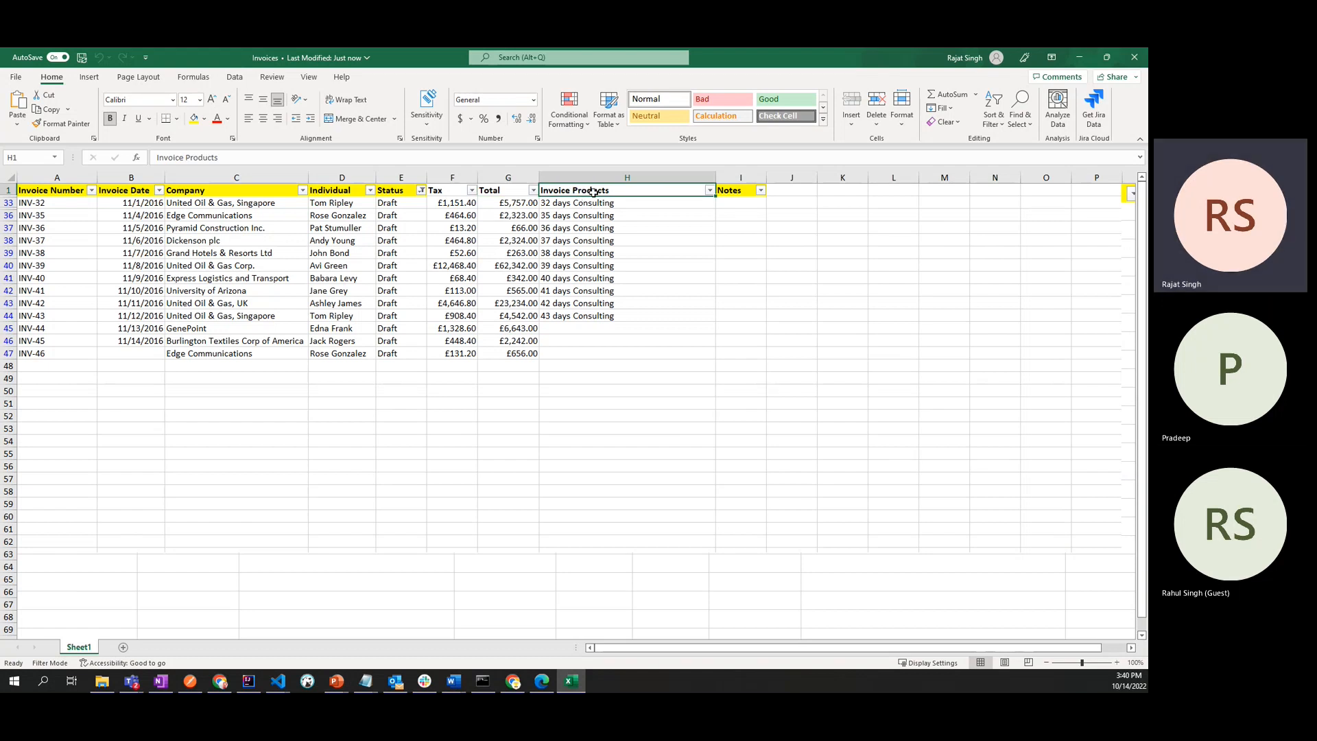
click(491, 191)
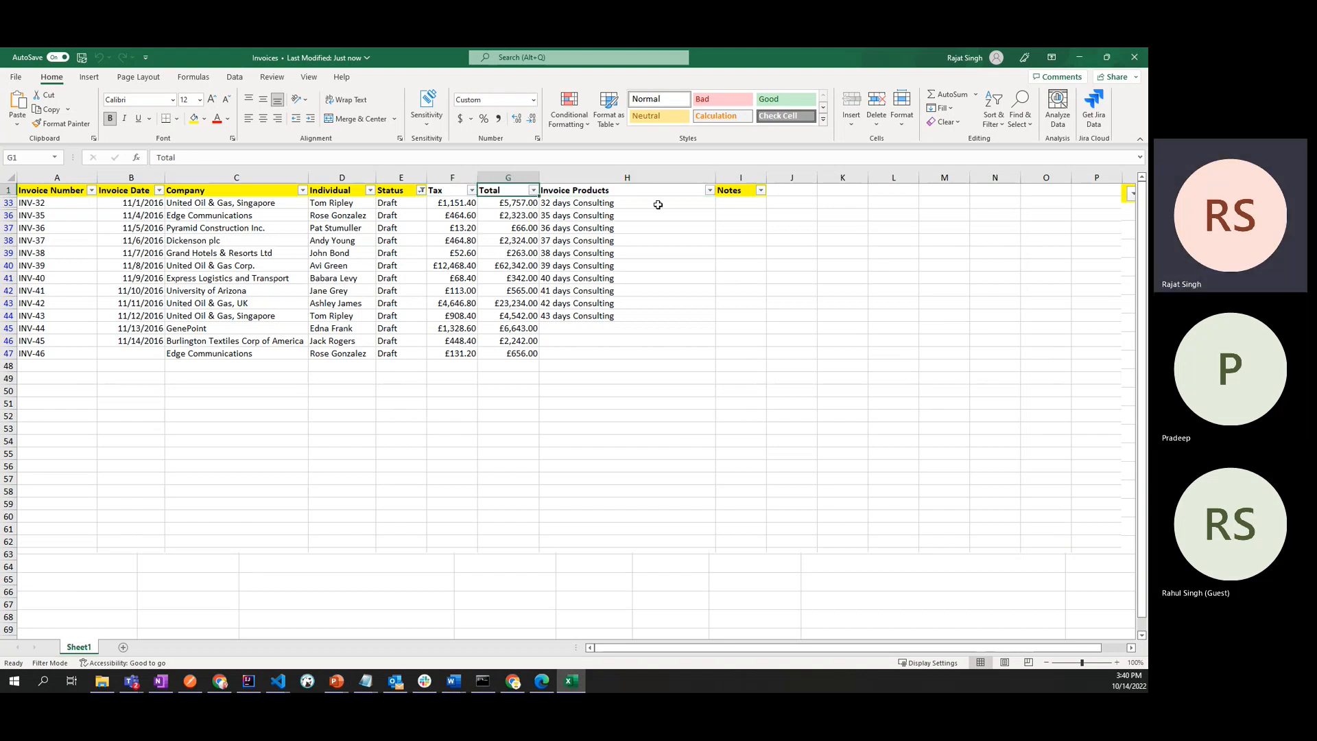
click(437, 190)
click(564, 192)
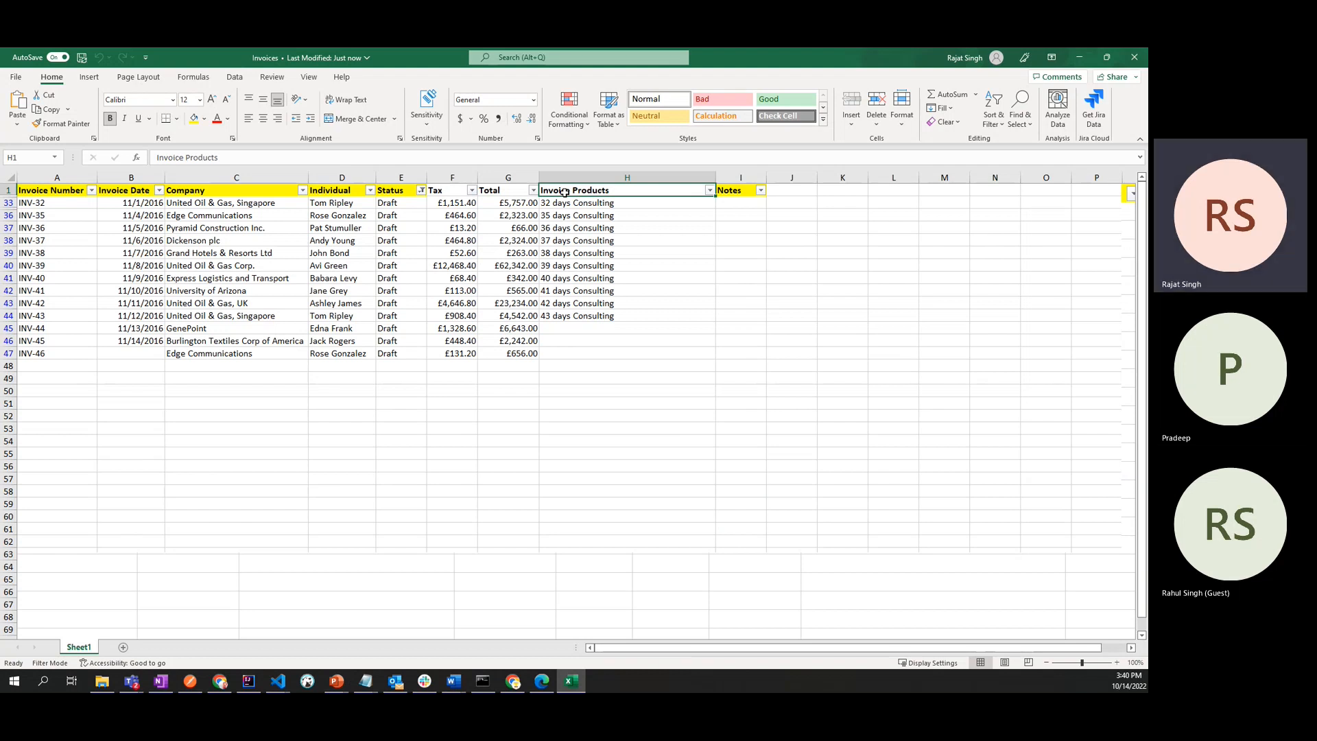
click(570, 203)
click(578, 215)
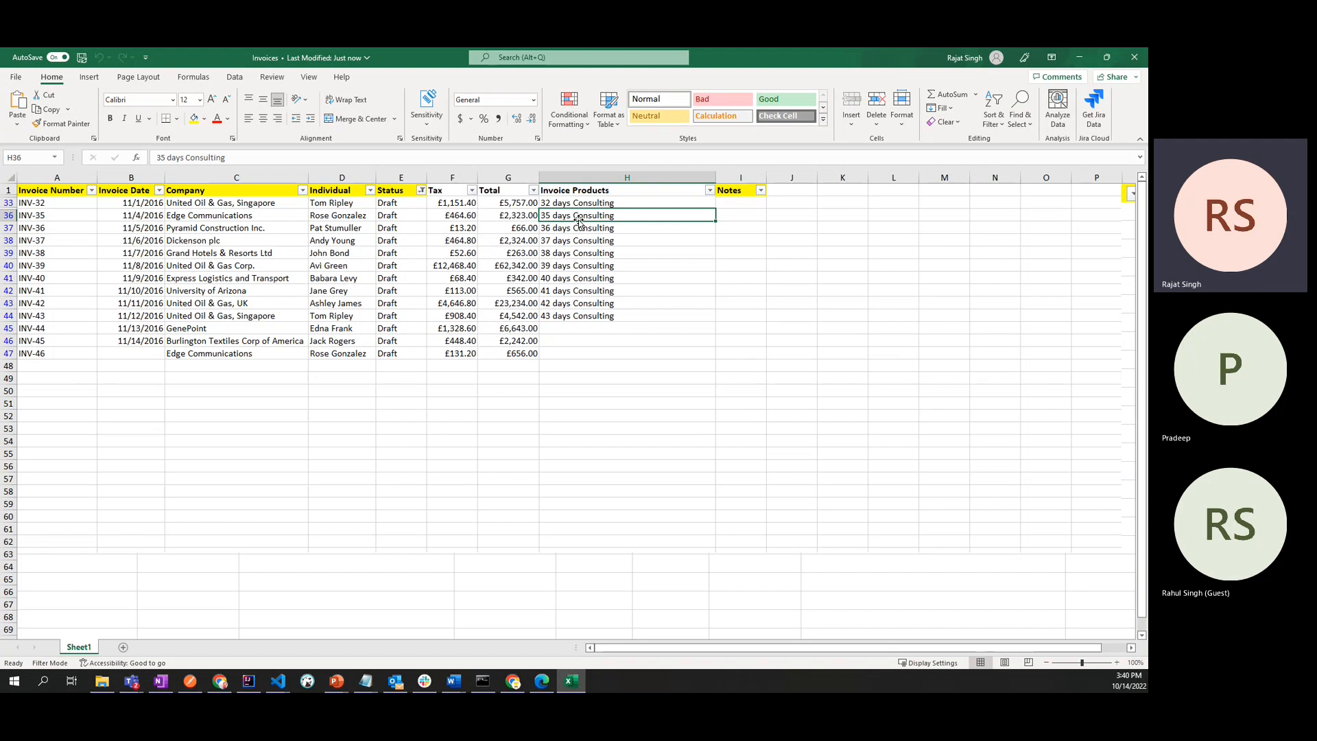
click(580, 196)
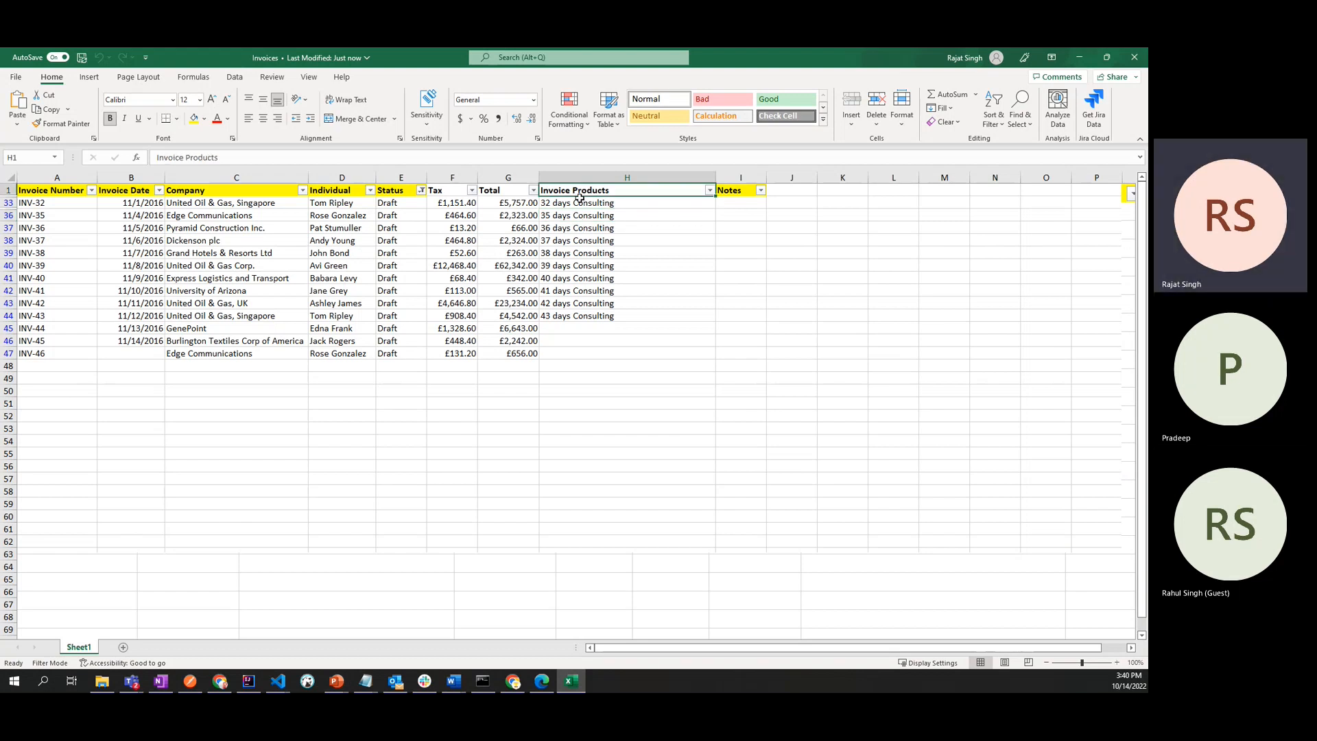
click(580, 215)
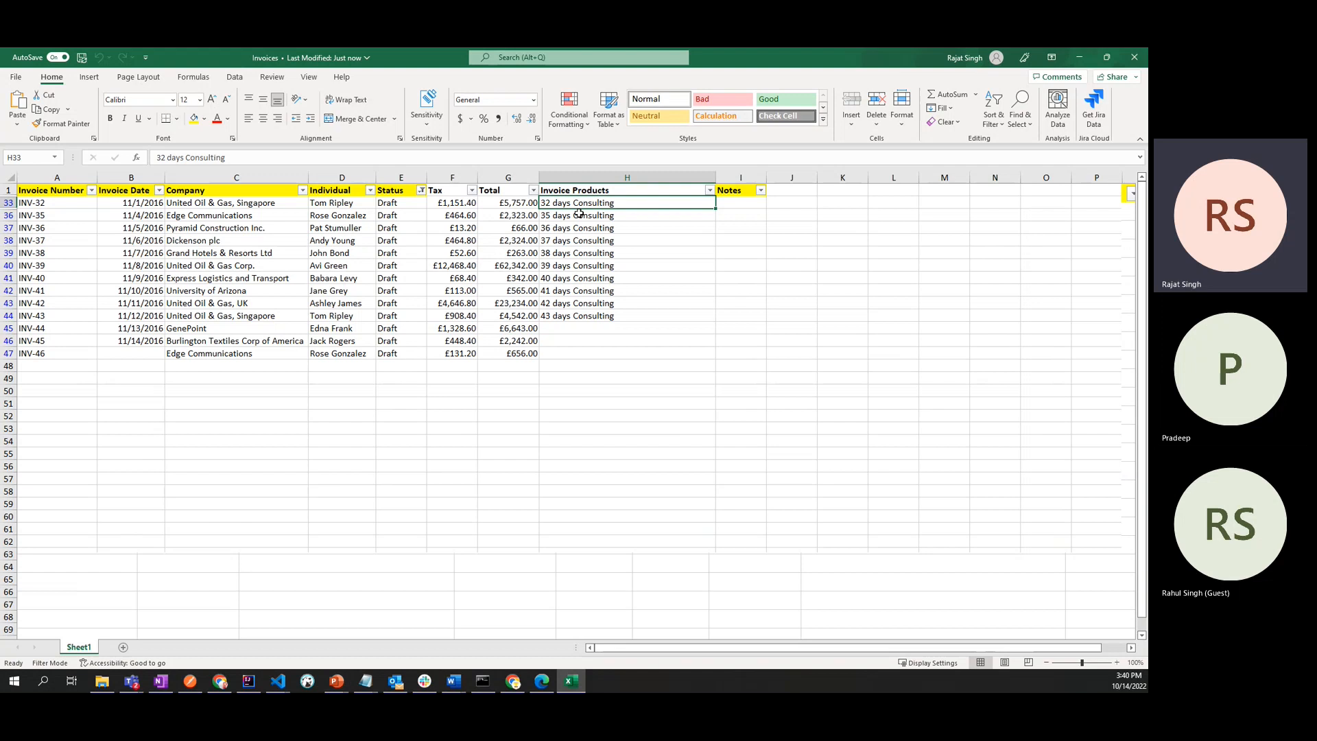
click(586, 313)
click(580, 190)
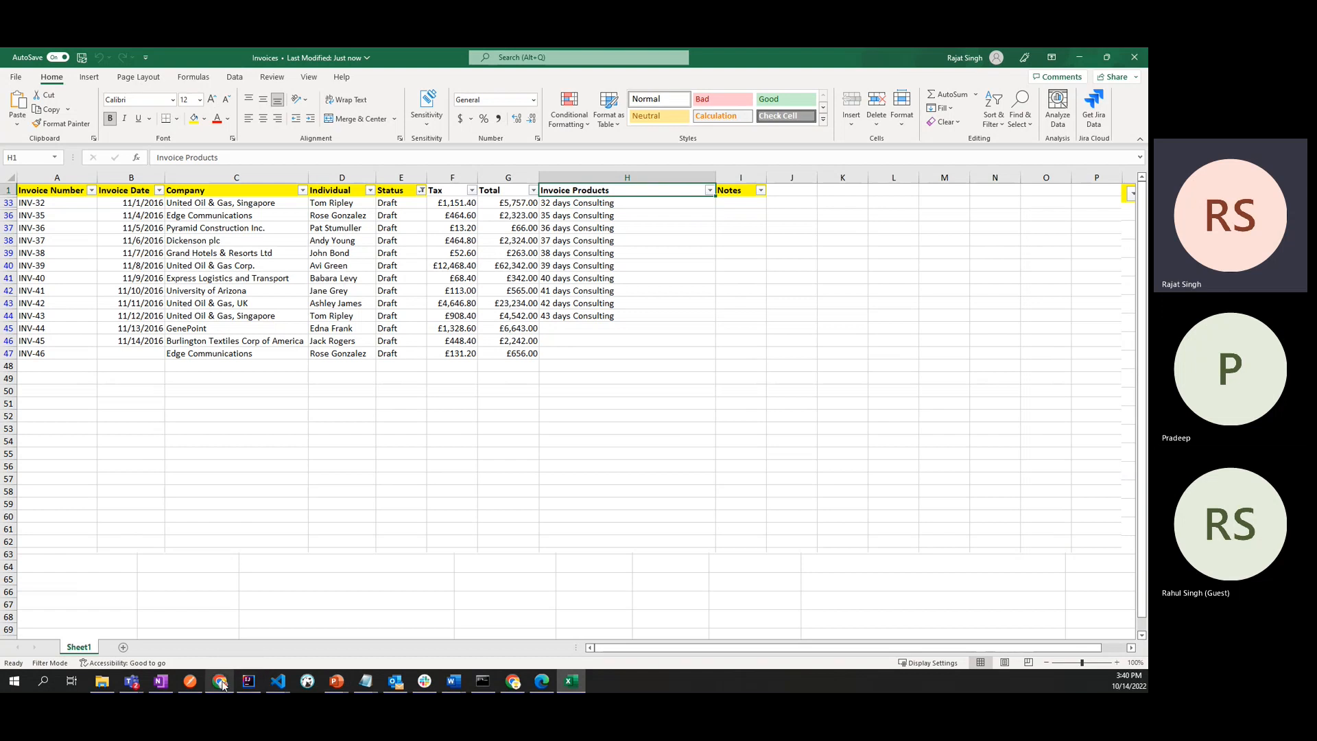
- Switch back to Salesforce in Chrome and start a new custom object from the Custom Objects list
click(512, 682)
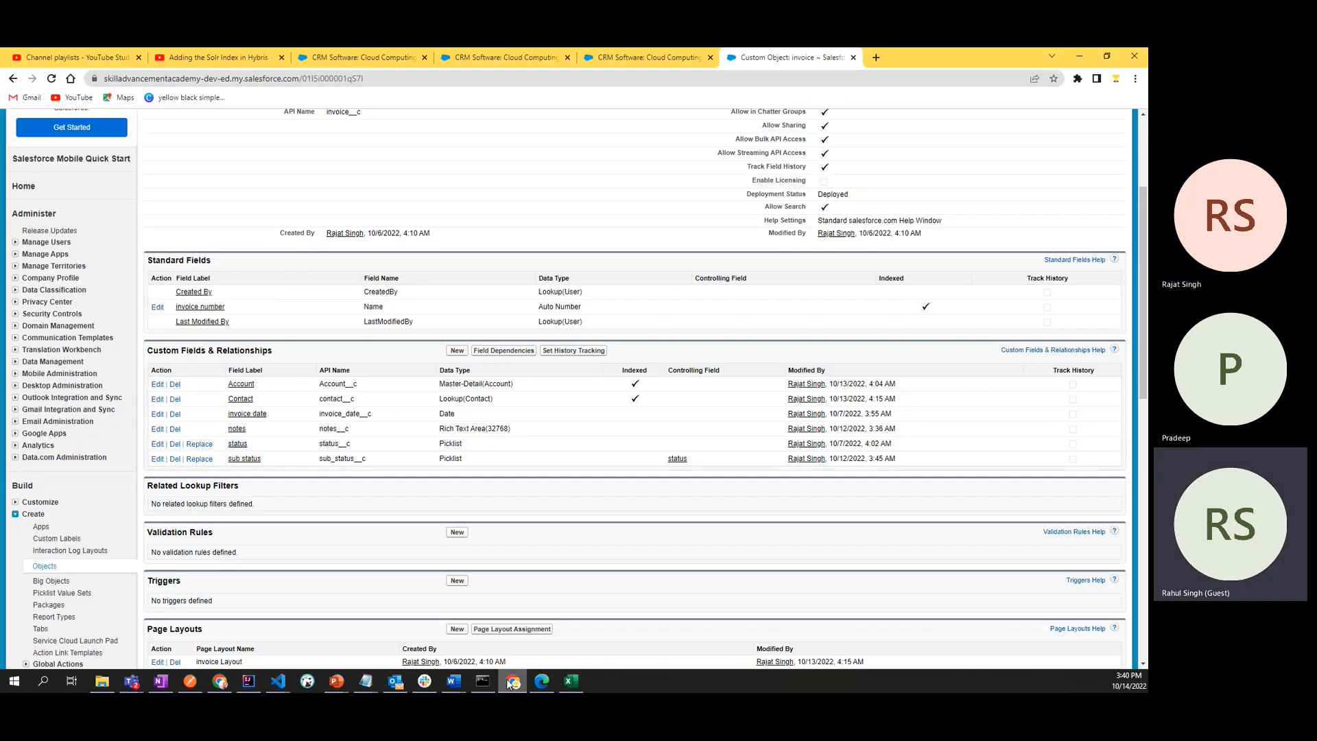
scroll(480, 311, up, 3)
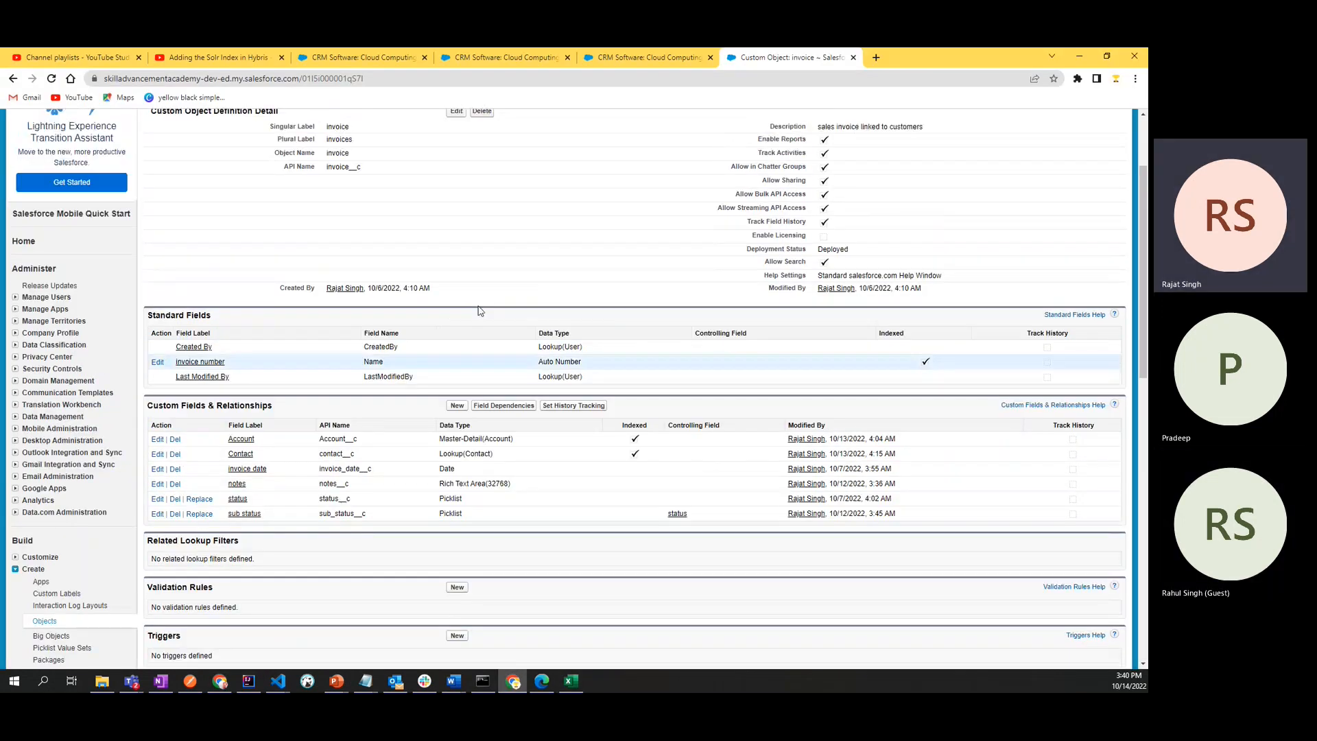
scroll(112, 436, down, 5)
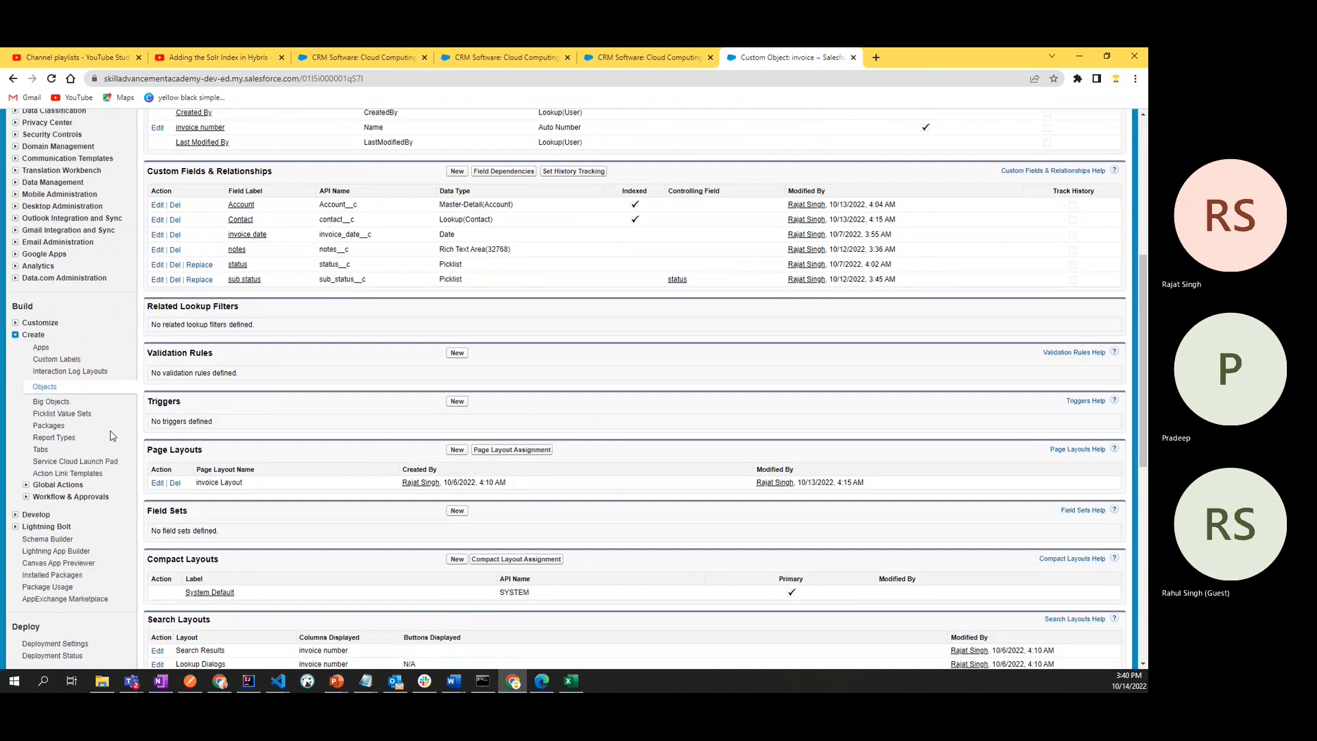
key(alt+Tab)
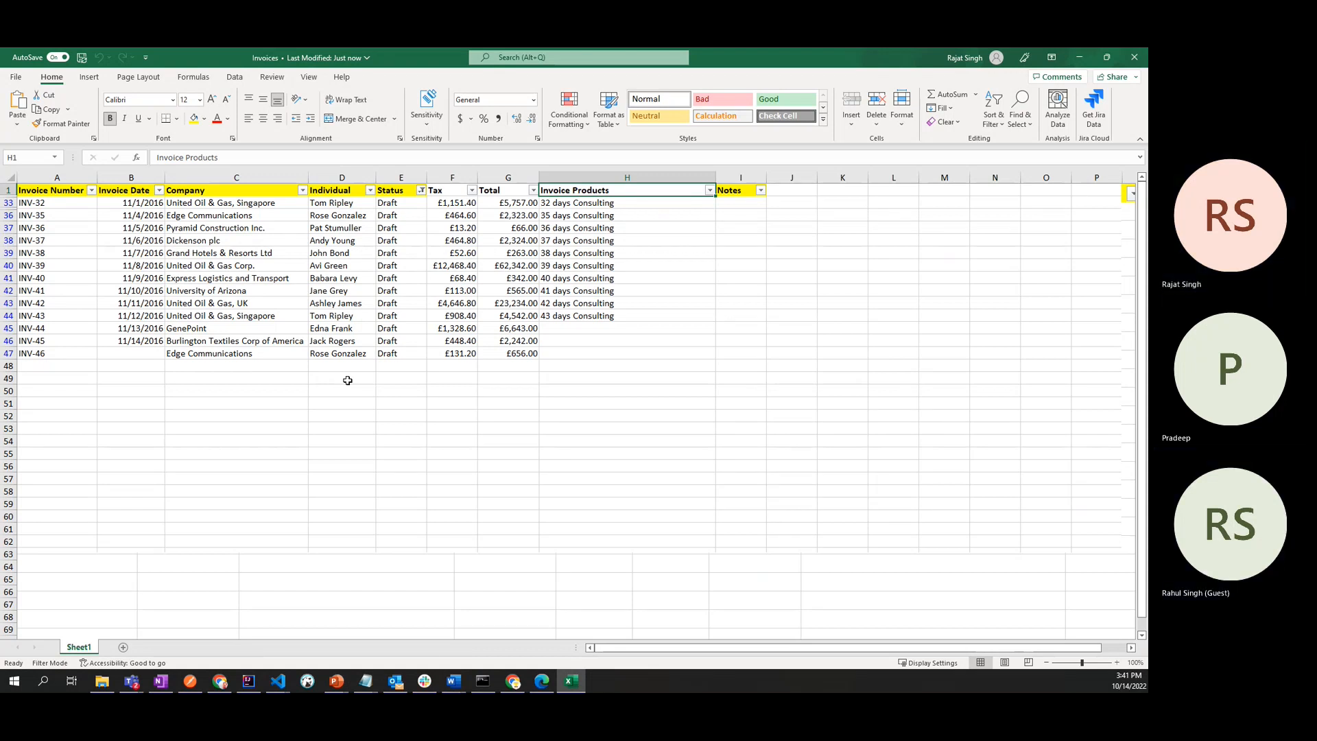
click(512, 681)
scroll(334, 430, up, 1)
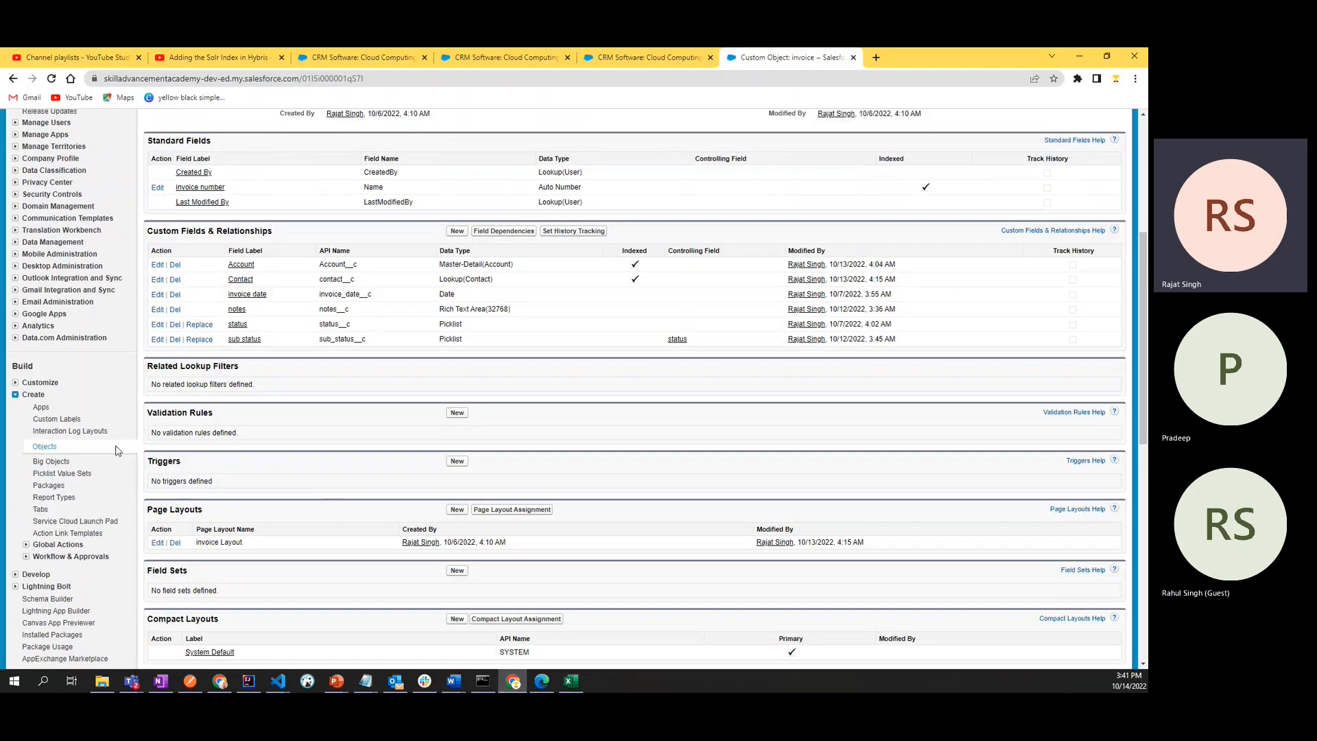
click(49, 447)
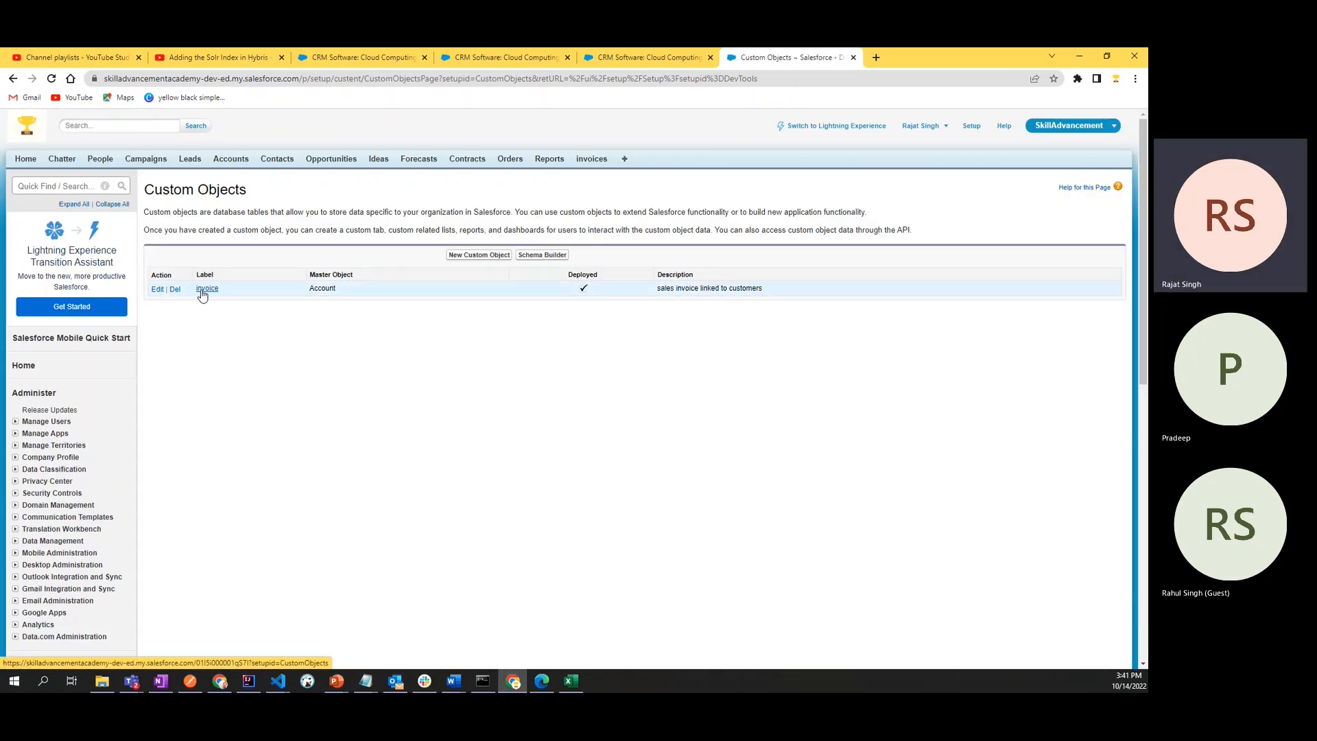
click(482, 255)
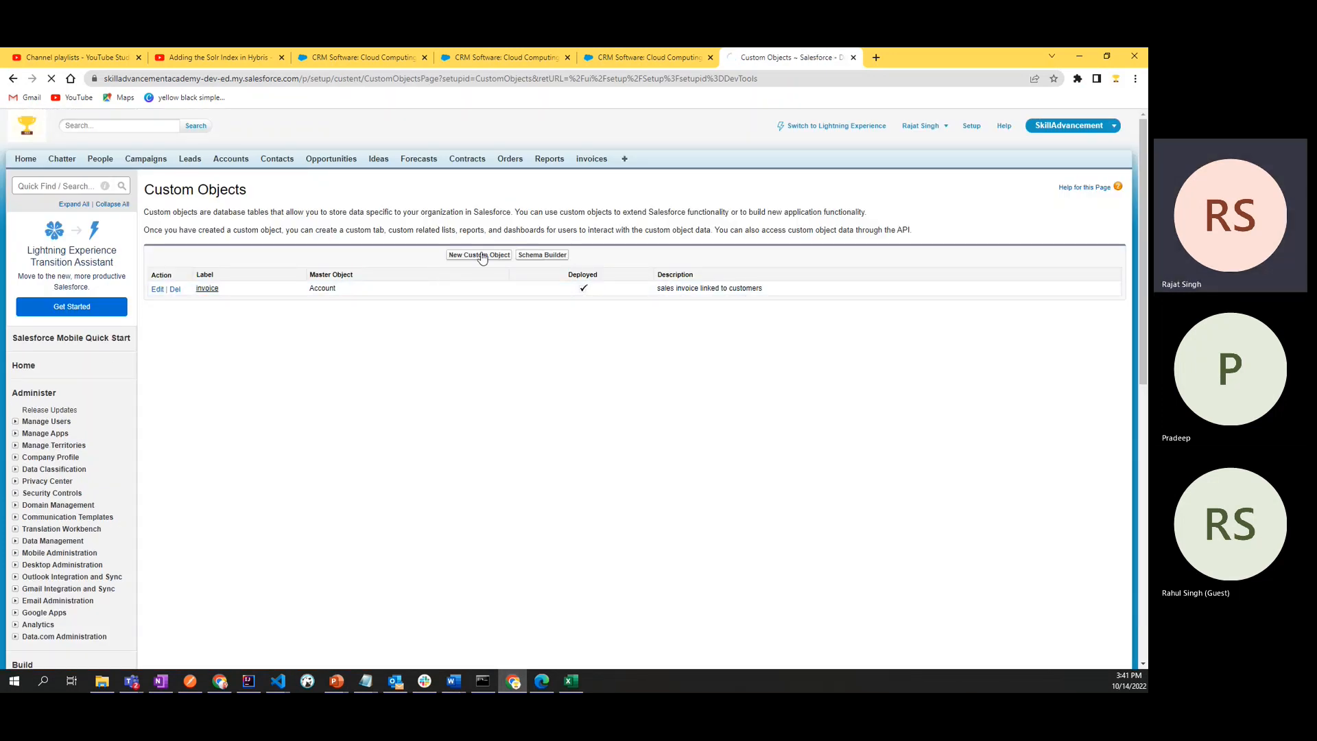
- Set the new custom object's label to "invoice product"
click(381, 295)
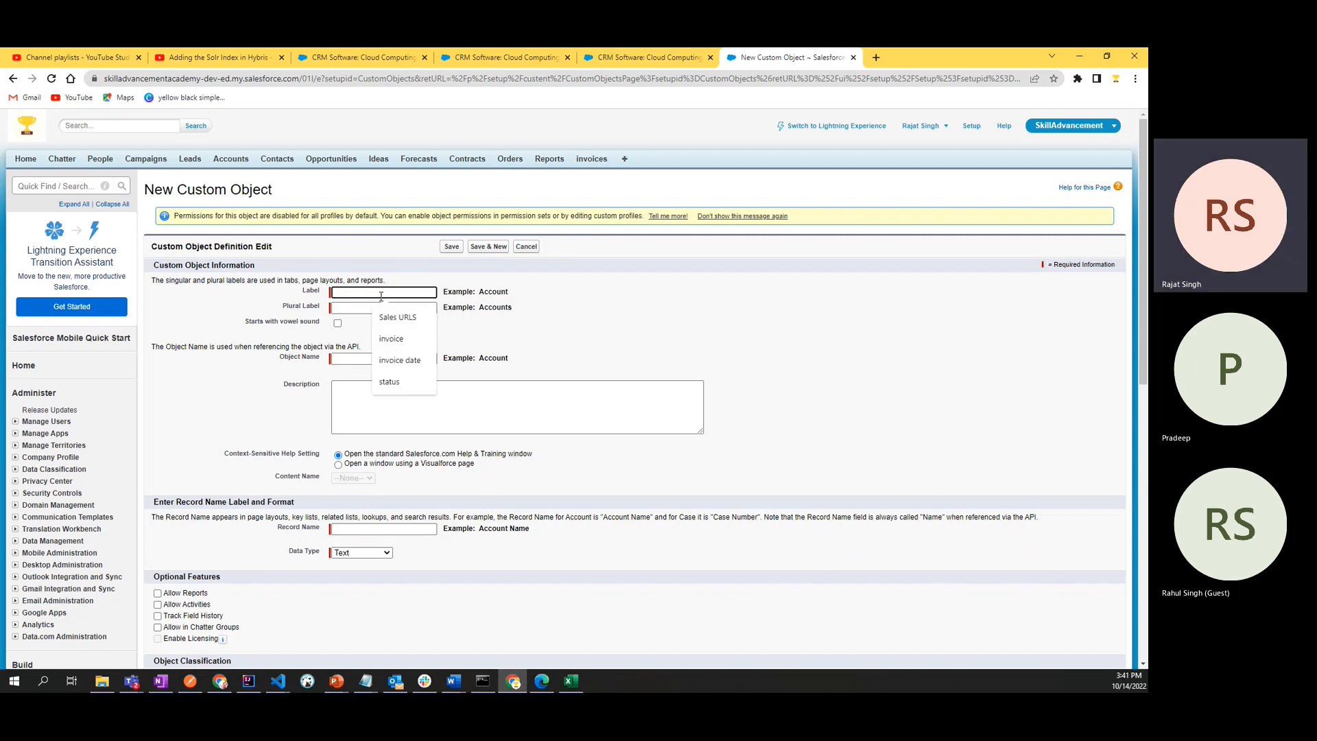
click(392, 341)
text(pro)
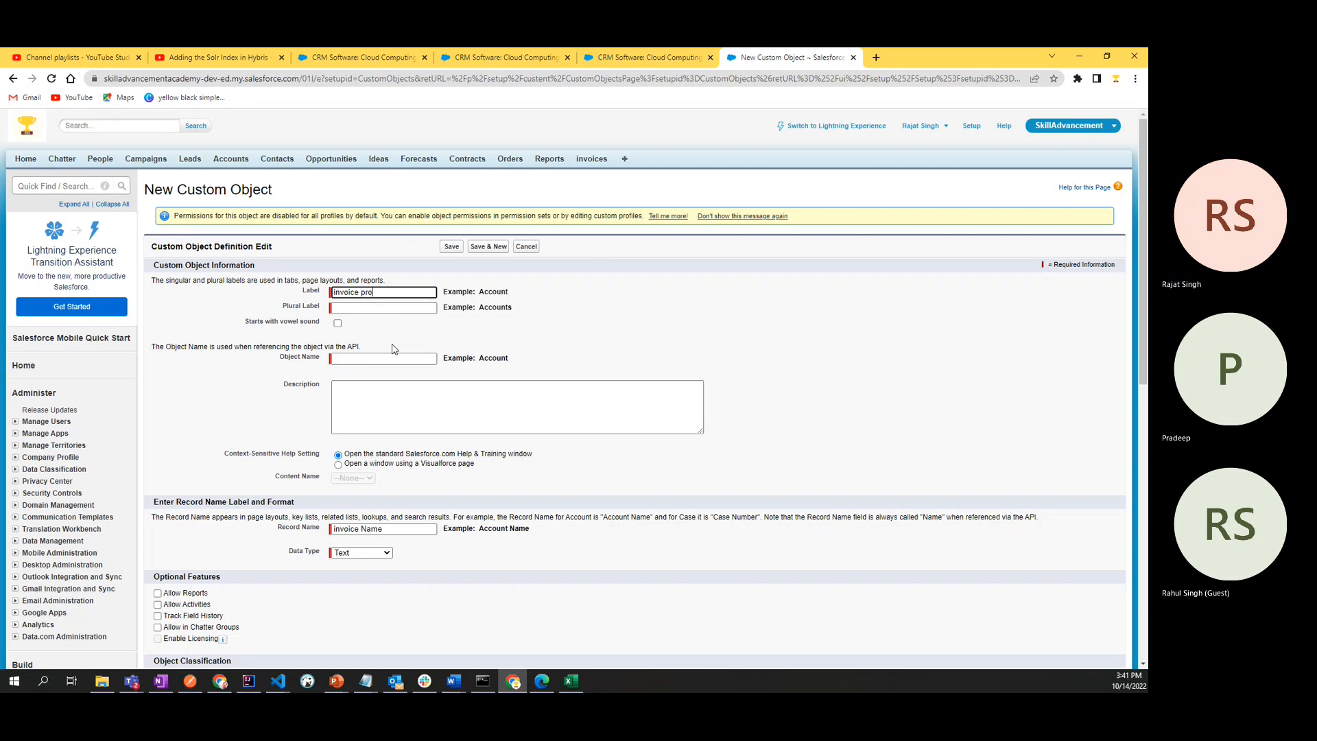
text(duct)
key(Tab)
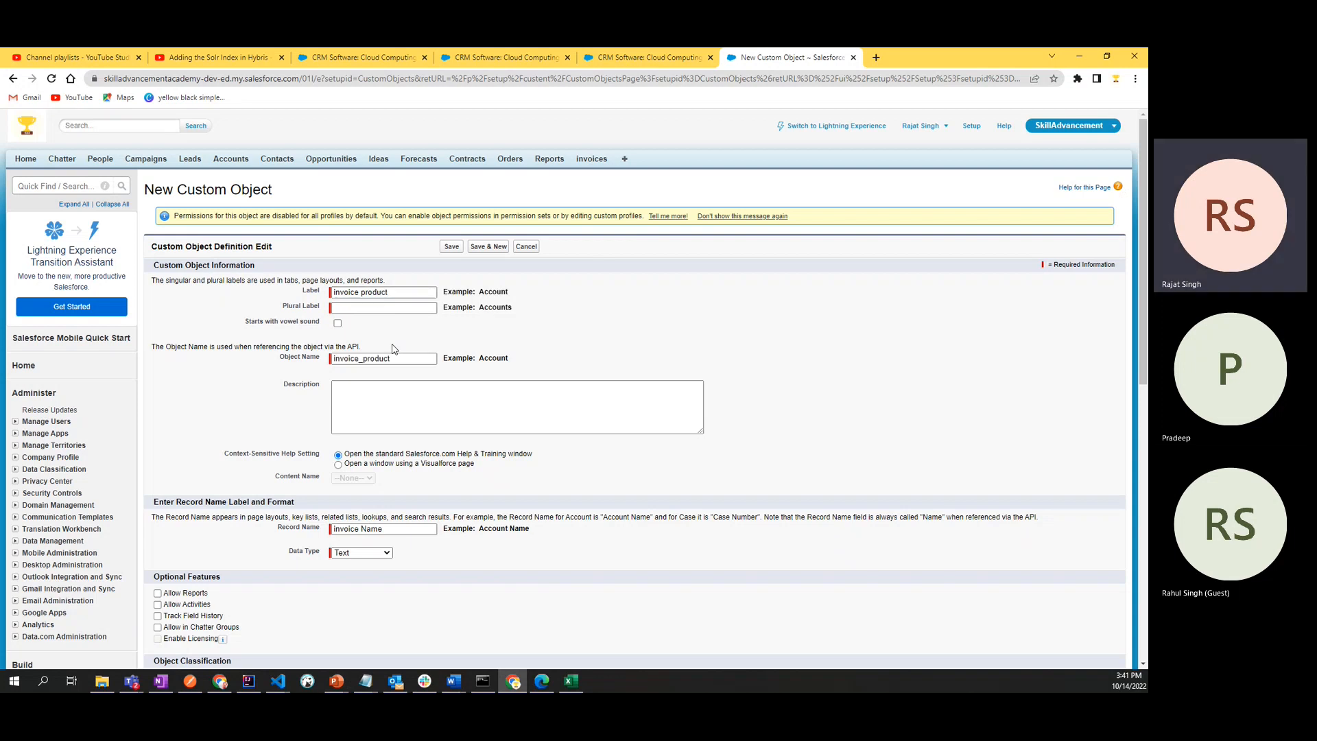
- Set the new custom object's plural label to "invoice products"
click(410, 308)
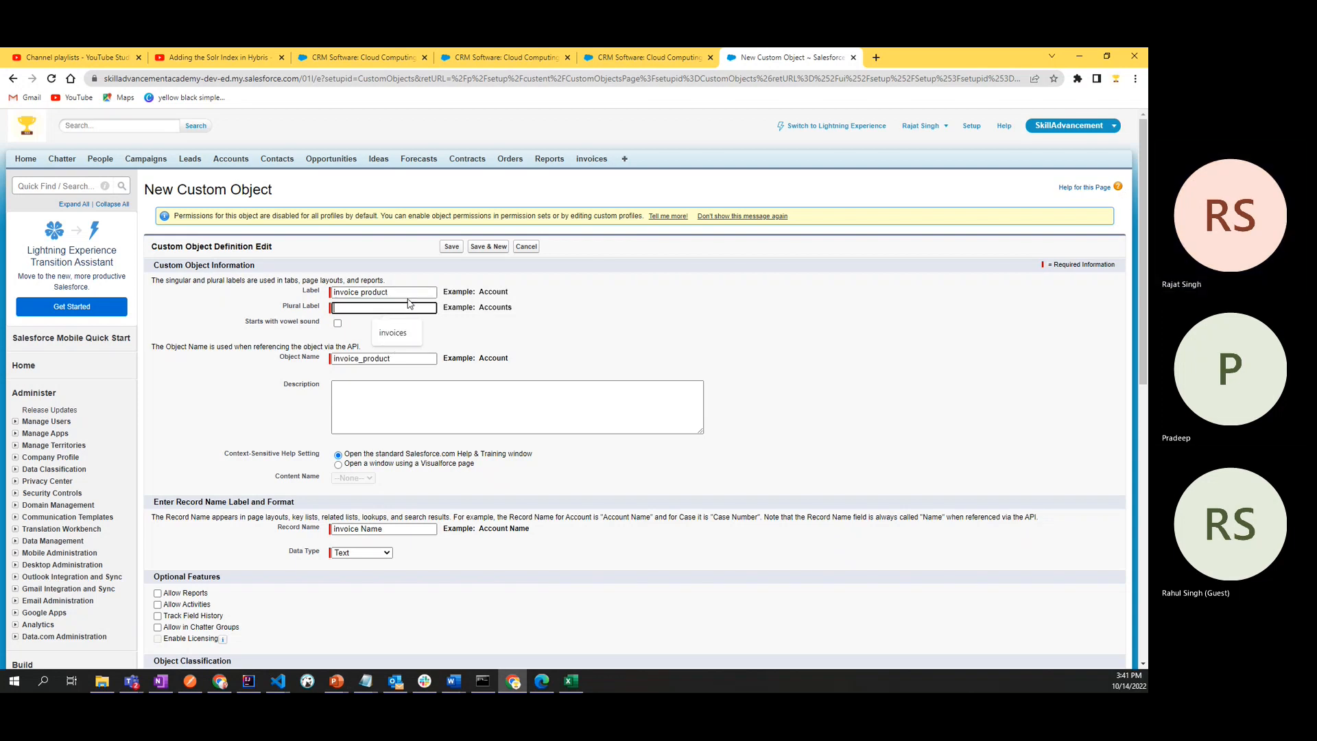
click(410, 293)
key(ctrl+a)
key(ctrl+c)
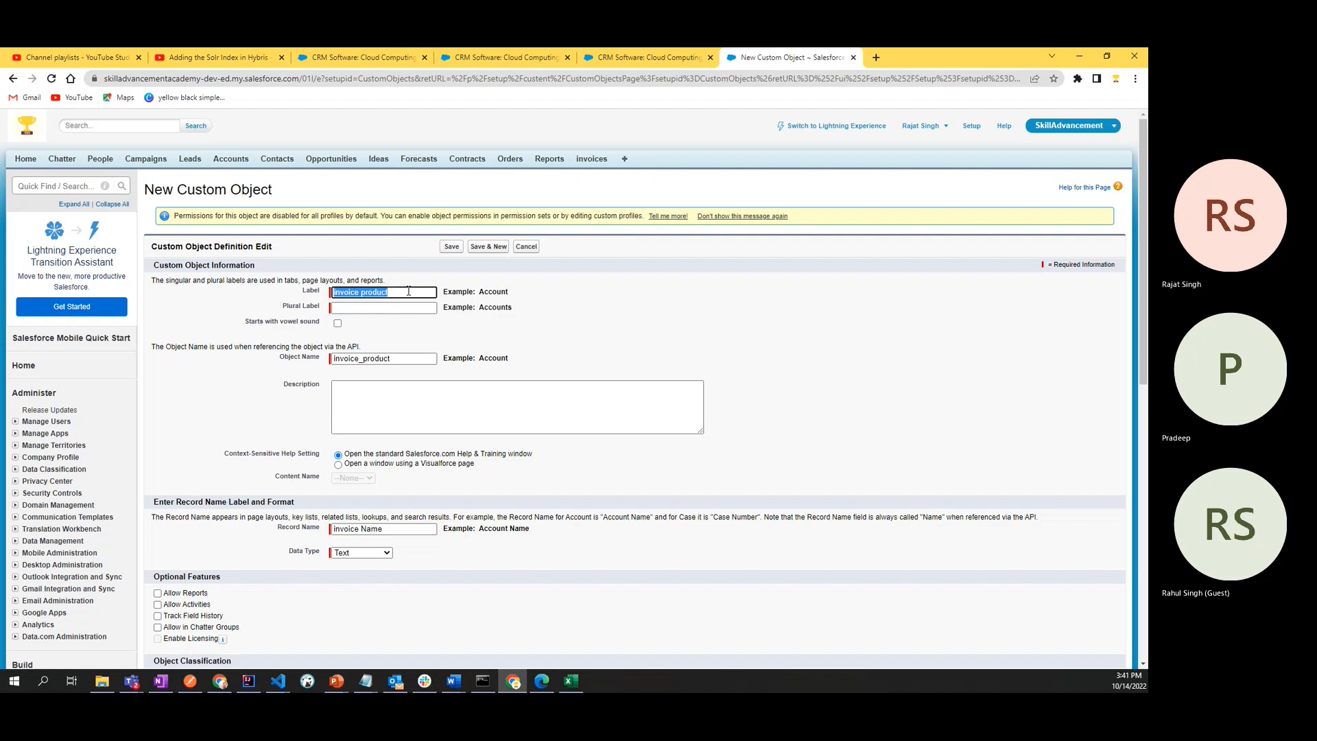
click(409, 309)
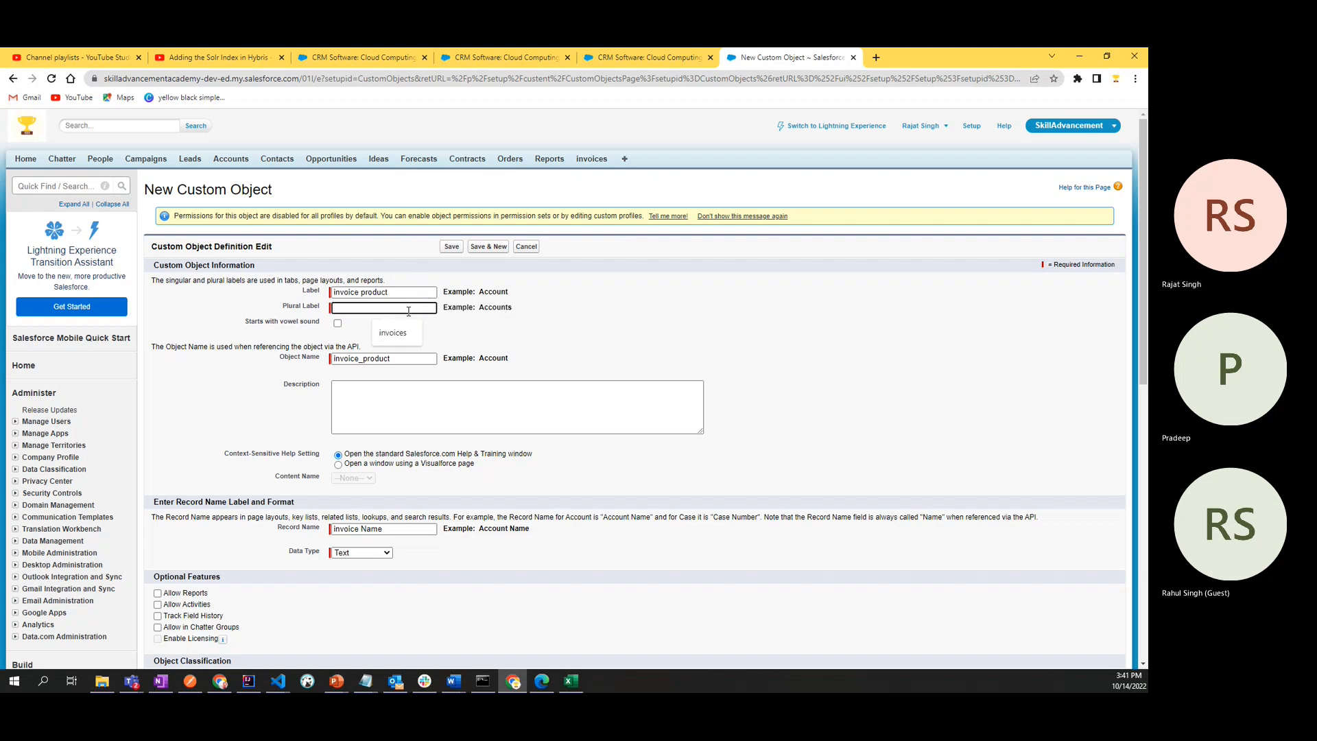
key(ctrl+v)
text(s)
click(575, 350)
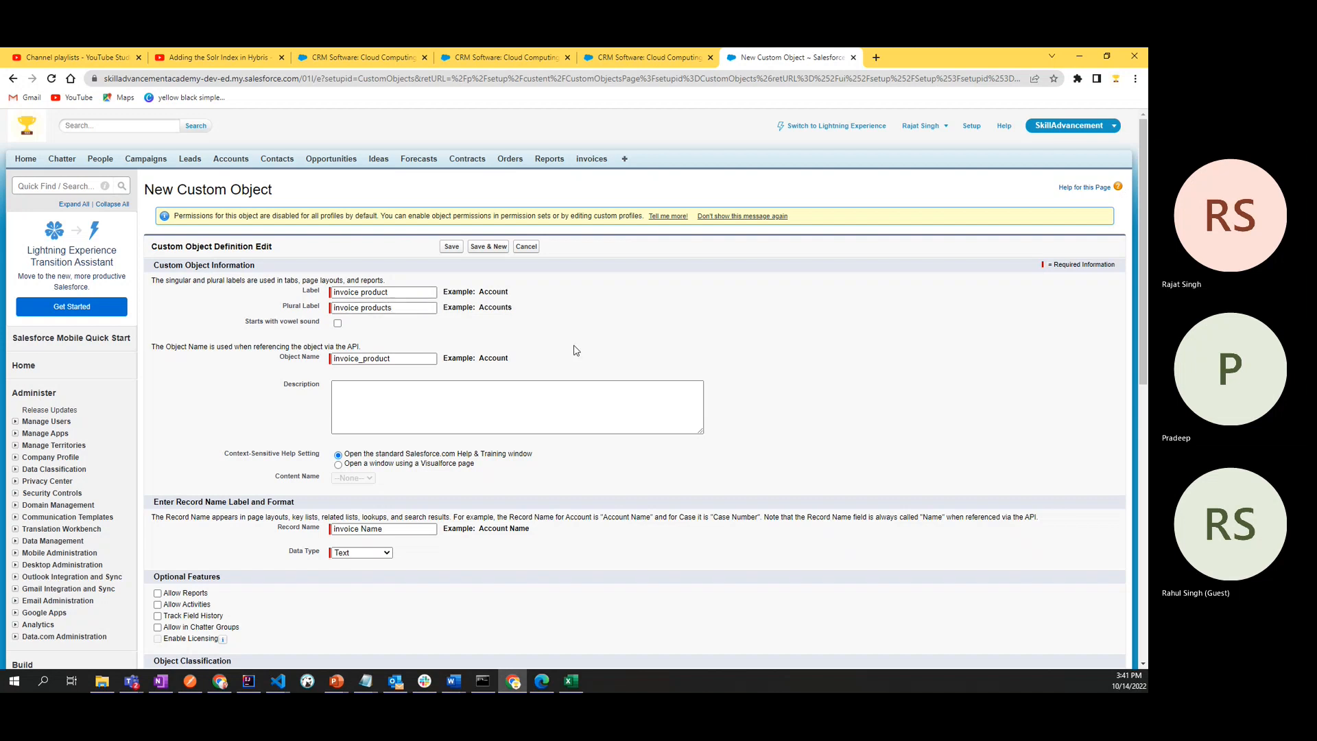
- Shorten the record name to "invoice" and set its data type to Auto Number
scroll(575, 351, down, 1)
scroll(577, 351, down, 3)
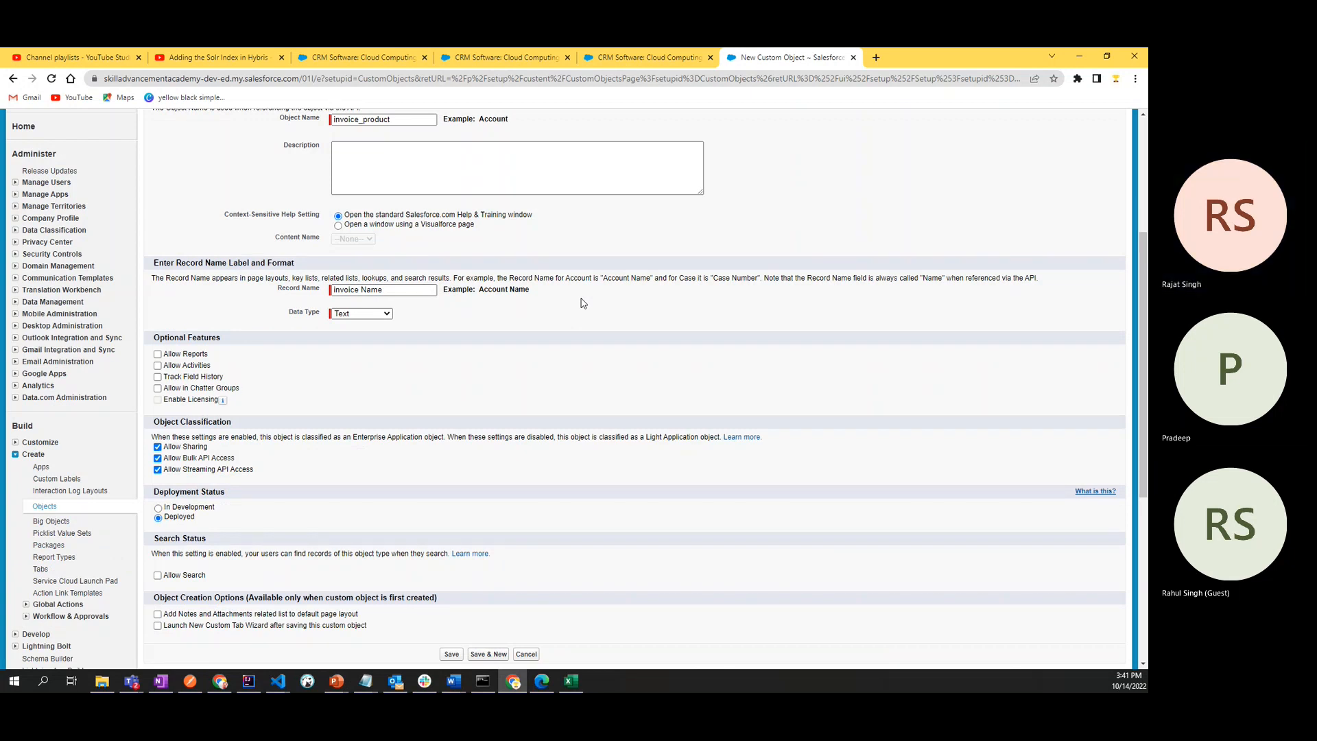
scroll(584, 303, down, 3)
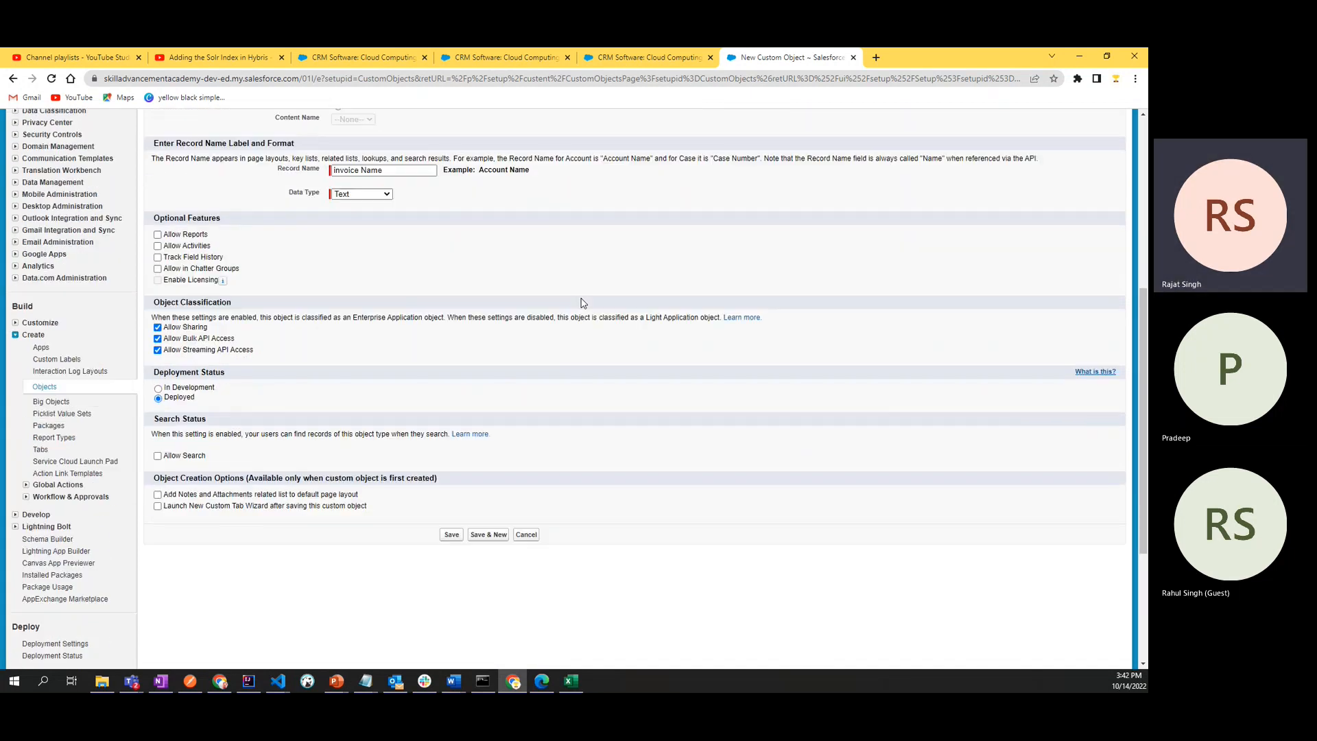
click(406, 170)
double_click(374, 170)
scroll(681, 359, up, 2)
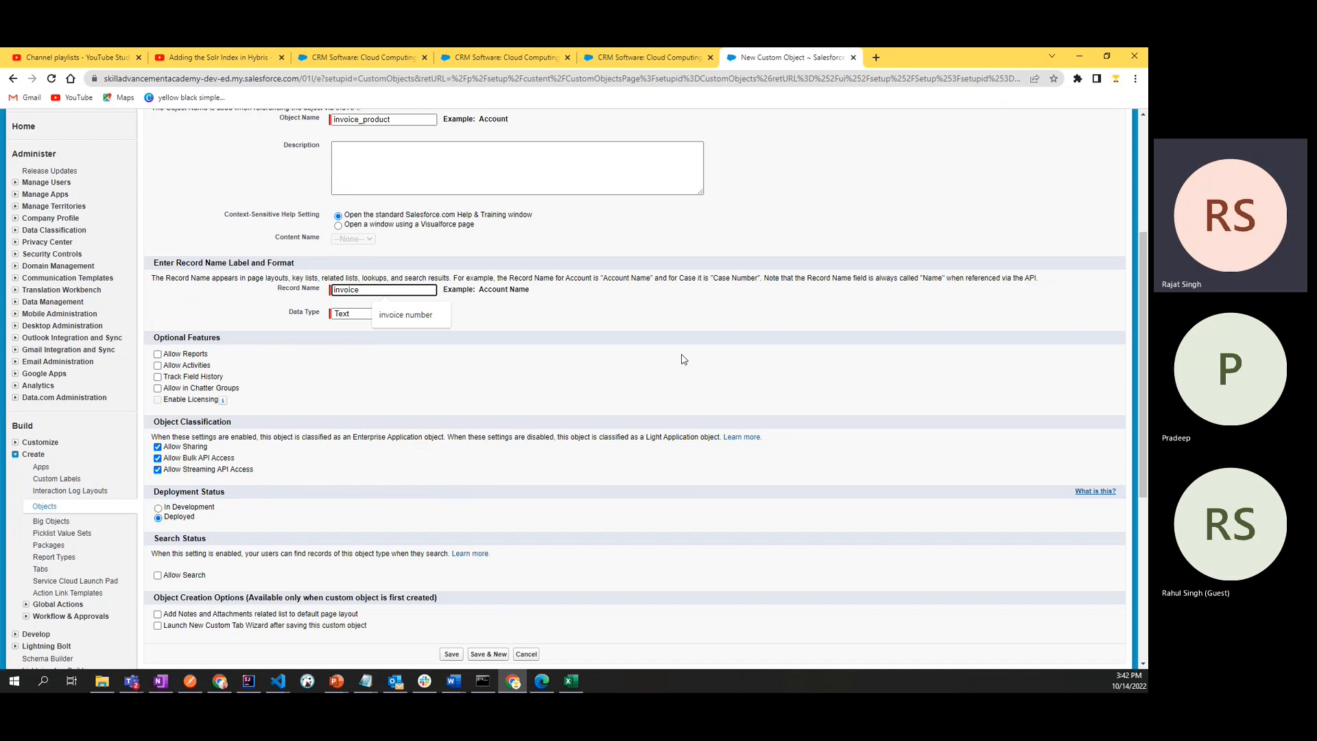
click(591, 309)
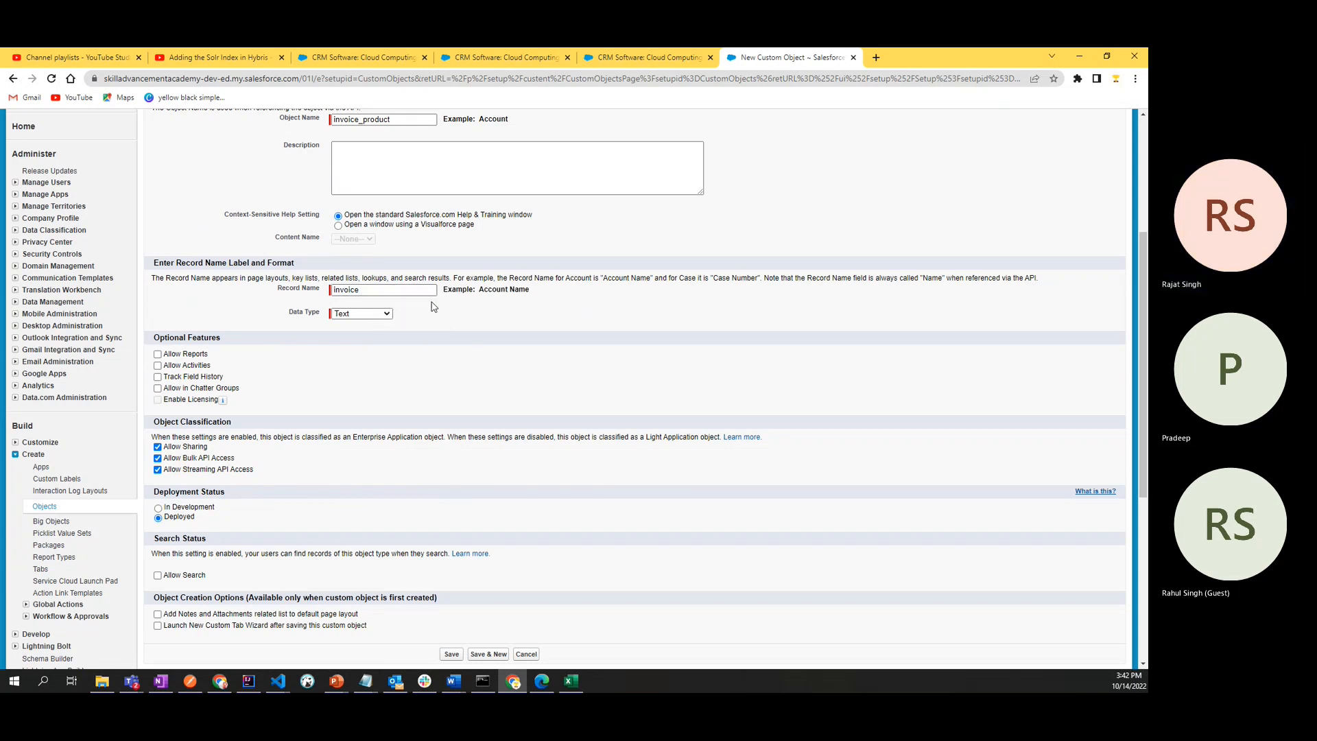
click(374, 313)
click(371, 334)
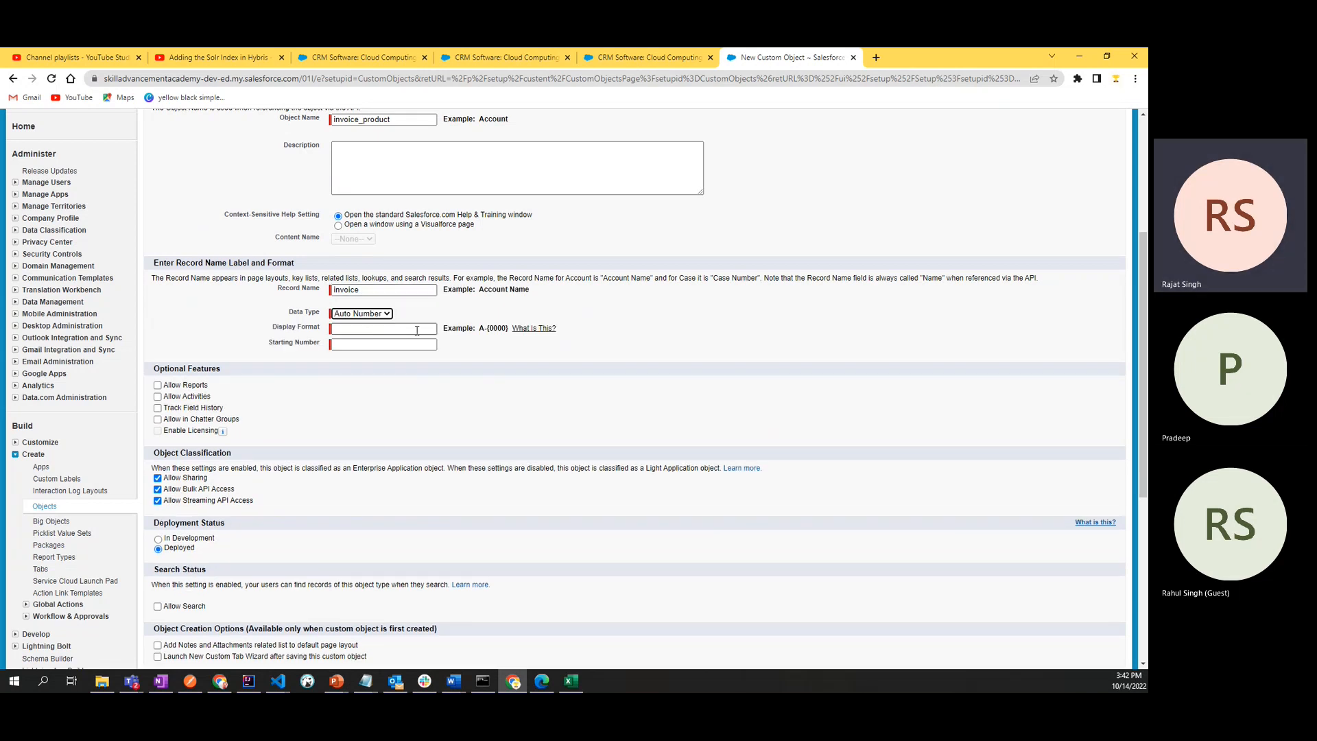
click(417, 331)
key(alt+Tab)
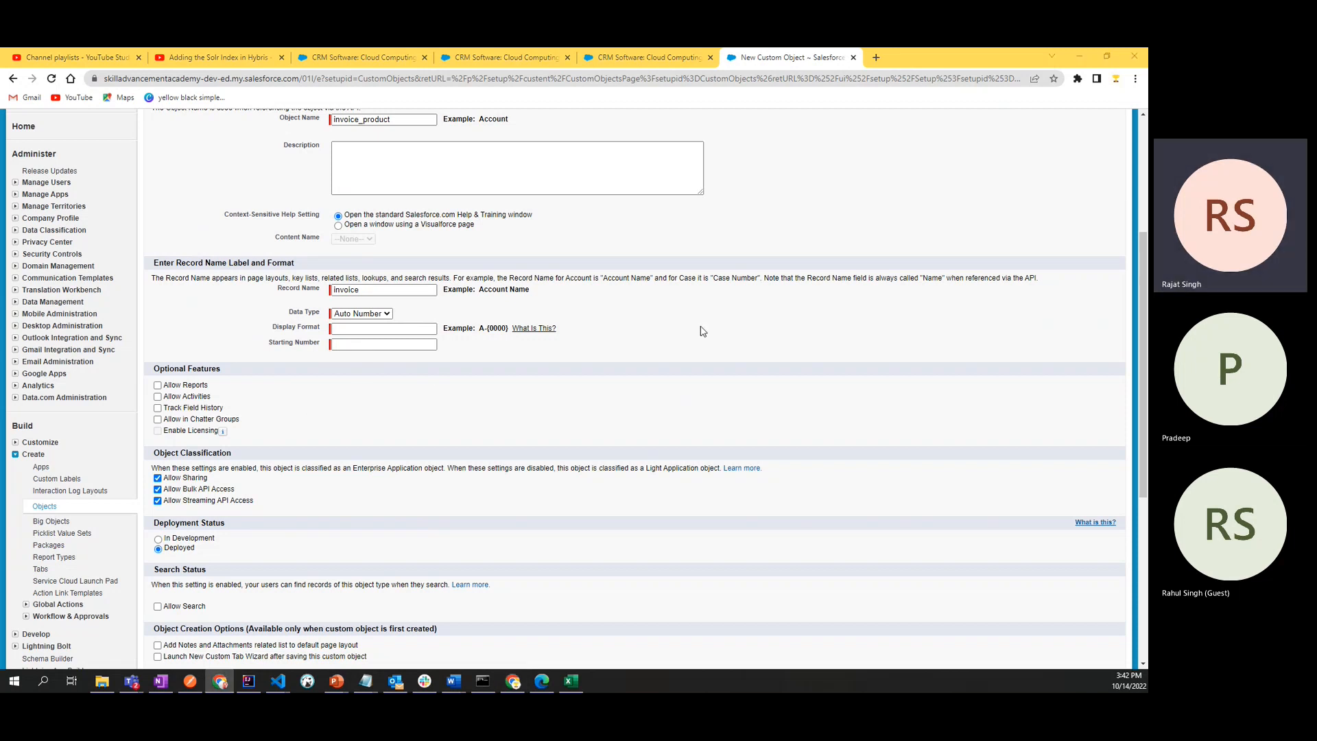
- Extend the record name to "invoice product number"
click(413, 290)
click(413, 291)
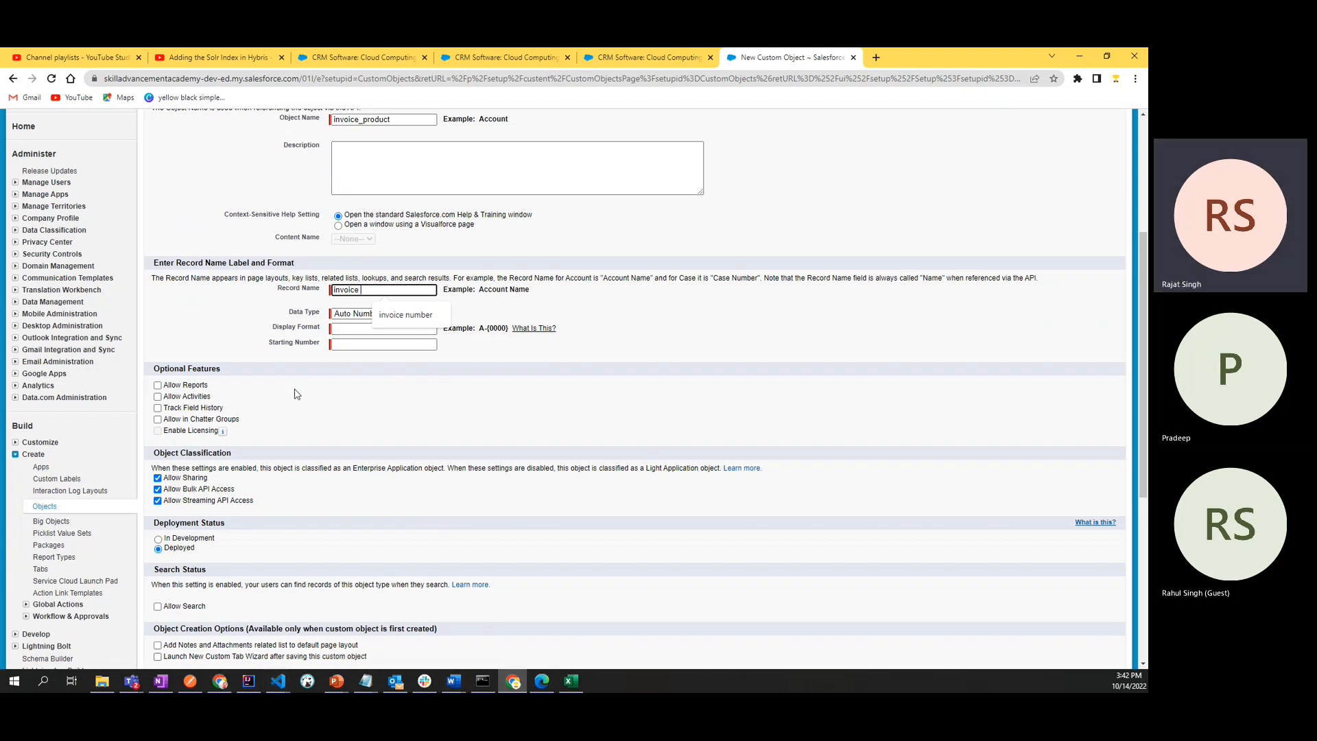
double_click(351, 291)
click(373, 291)
text(product)
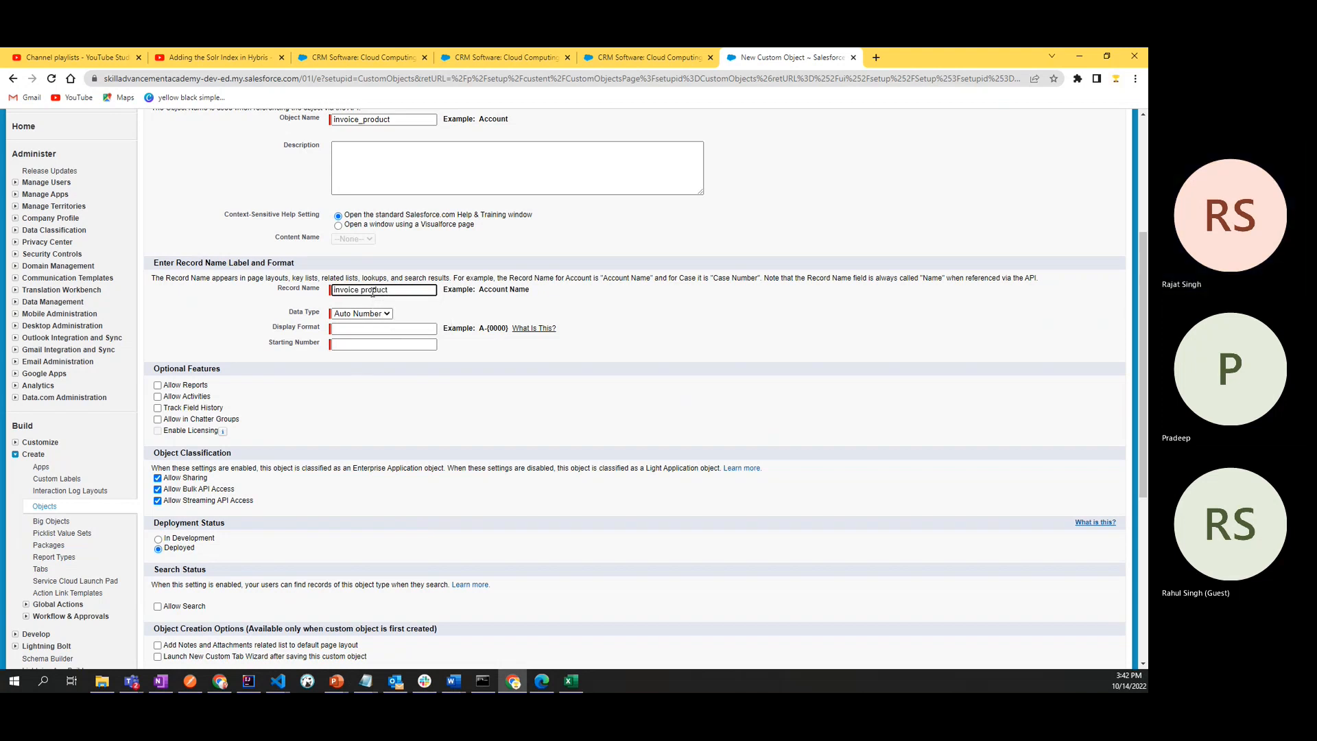
text( number)
click(379, 329)
click(378, 328)
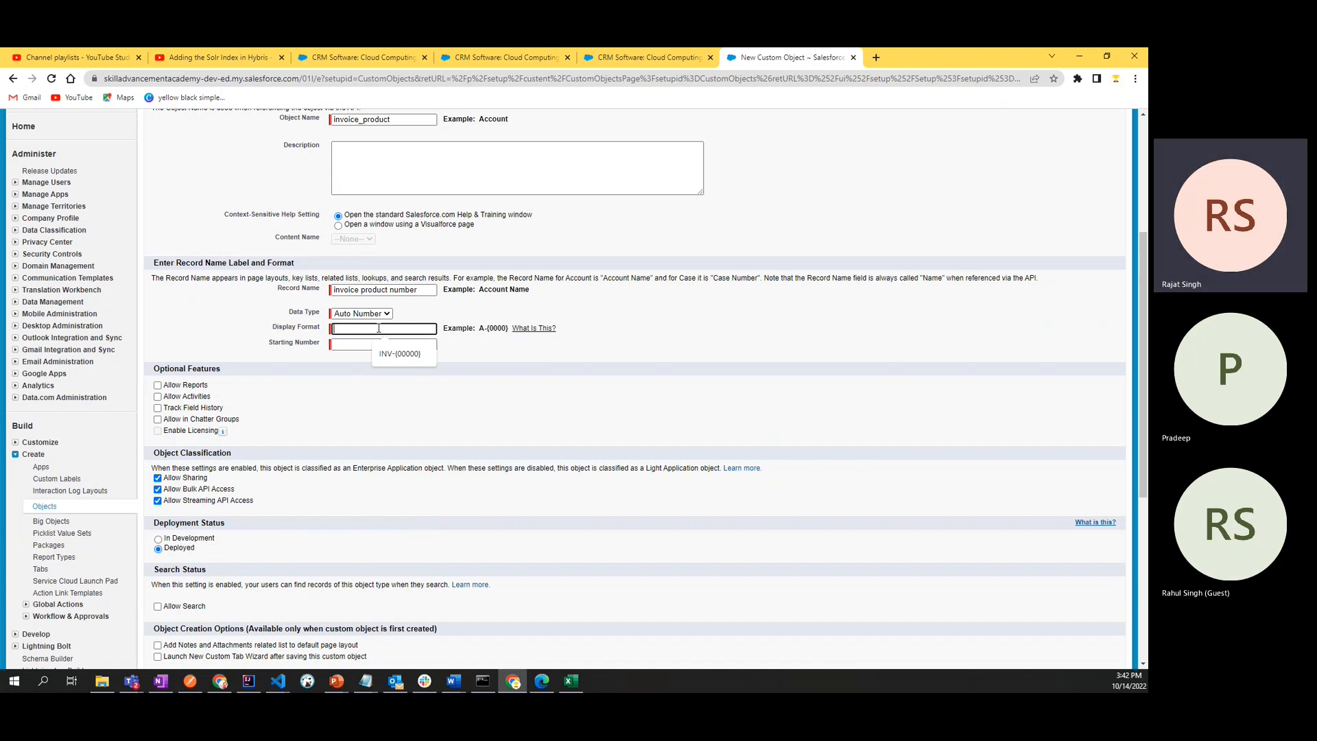
text(pr)
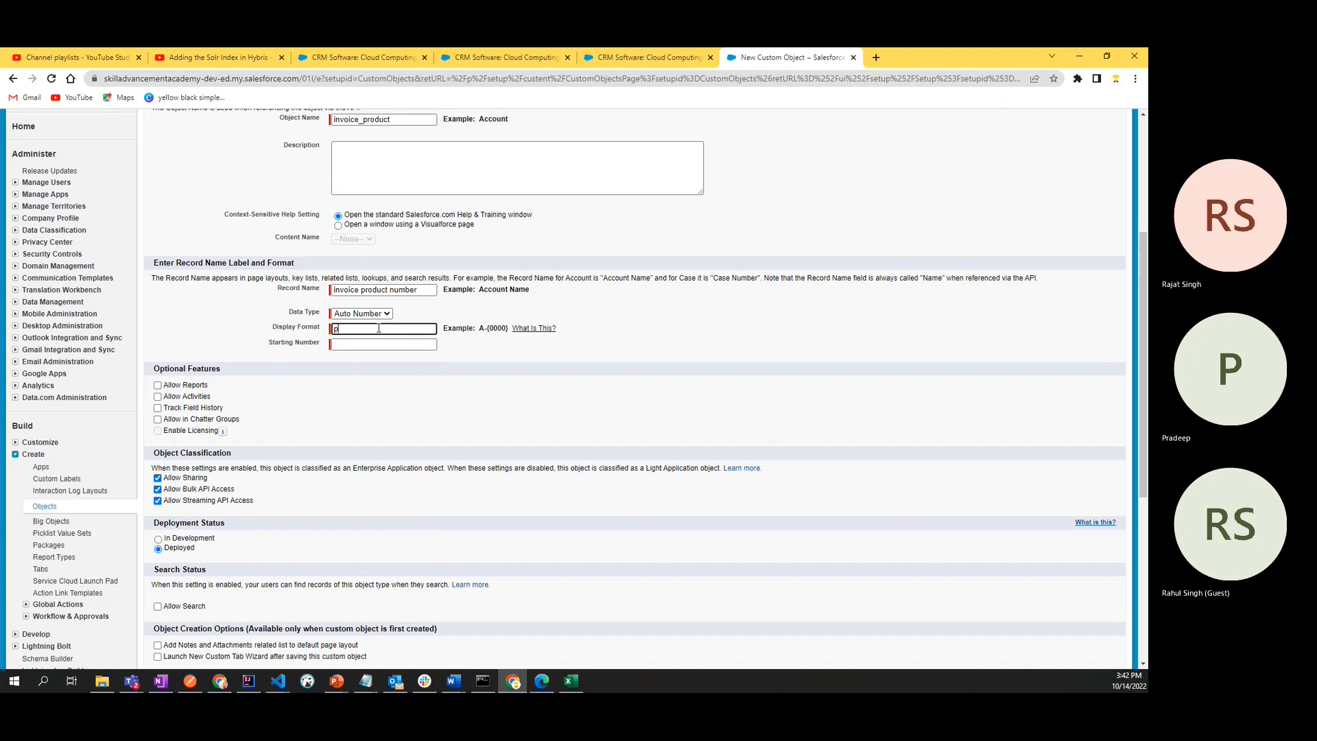
key(BackSpace)
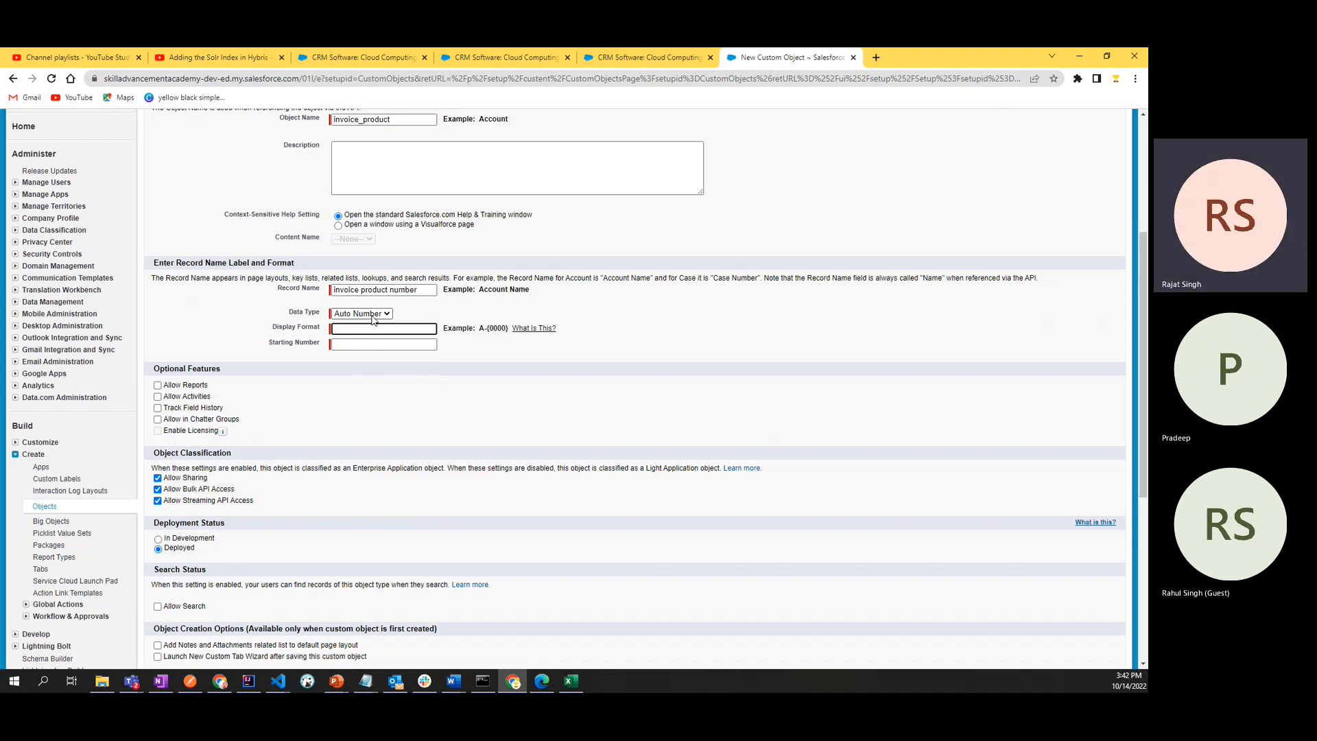
click(374, 315)
click(374, 320)
click(370, 327)
- Set the auto number's starting number to 1 and start editing its display format
click(366, 345)
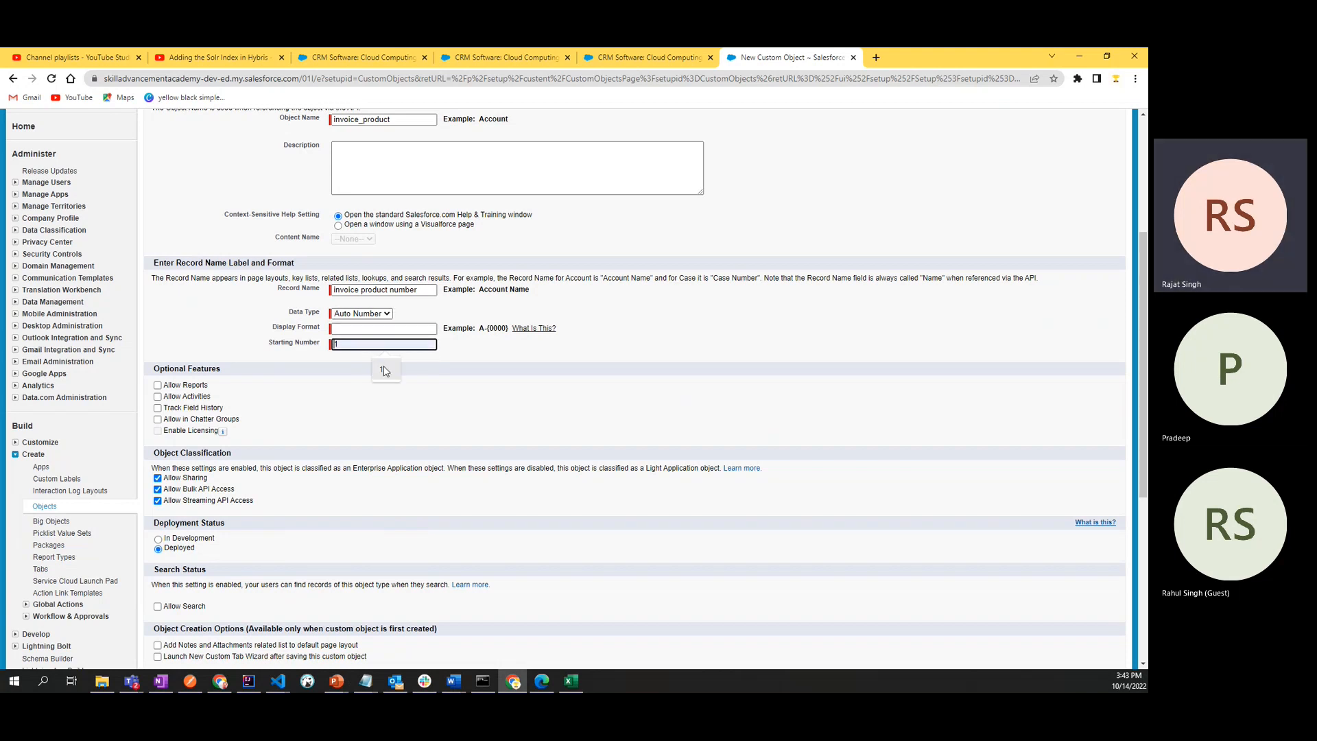
click(381, 370)
click(376, 327)
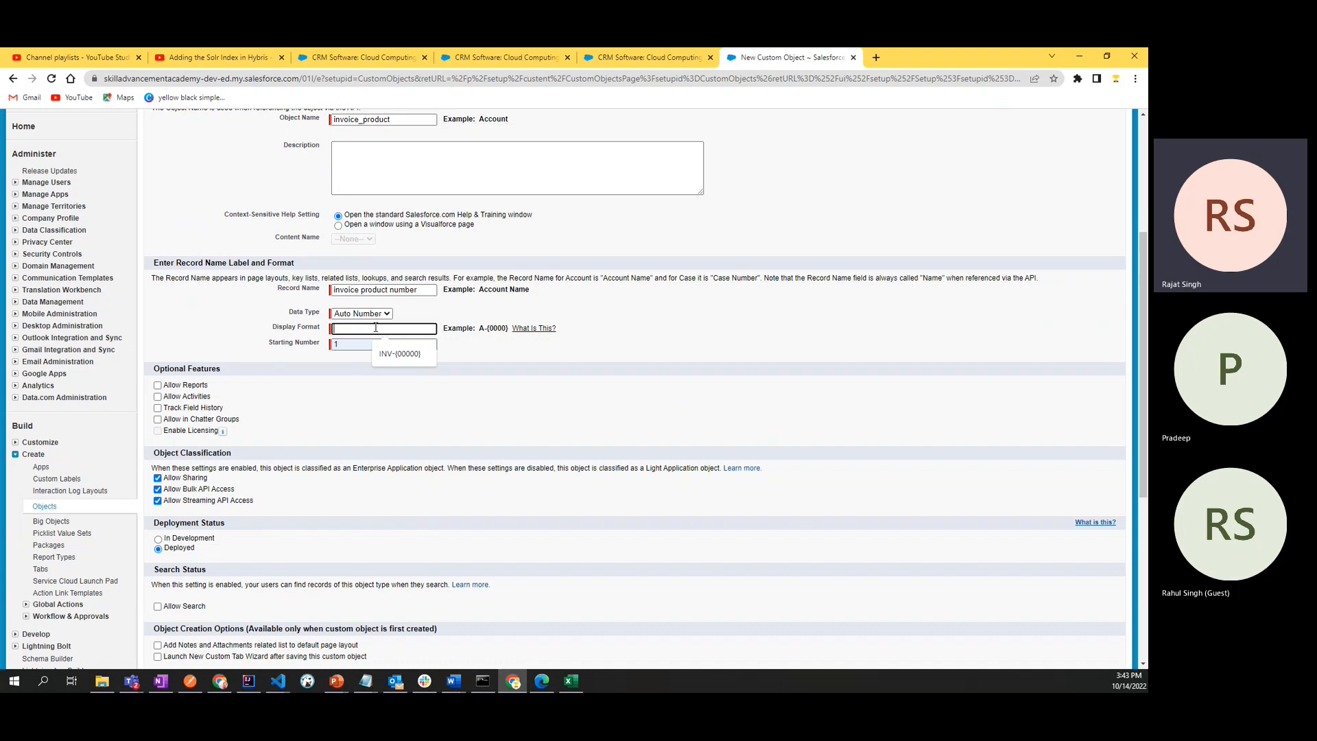
text(INV)
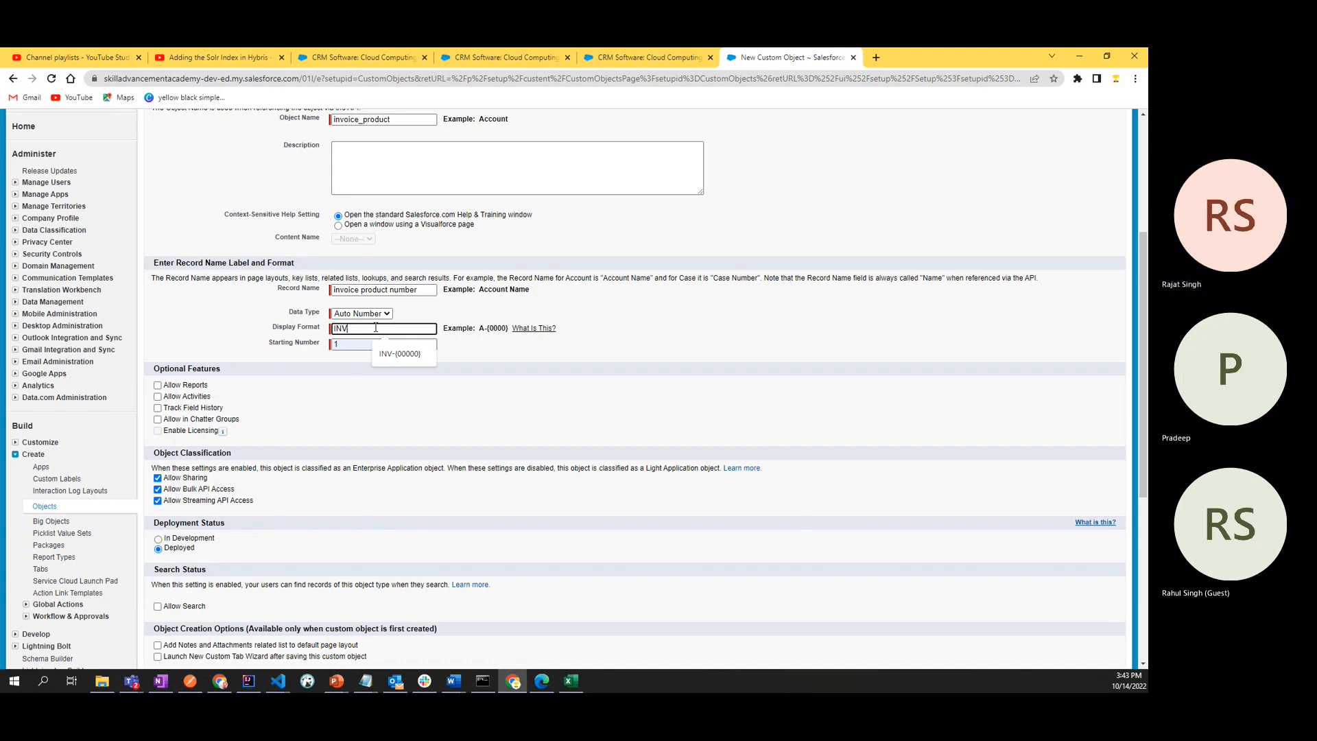
text(-)
key(BackSpace)
key(BackSpace)
key(BackSpace)
key(BackSpace)
text(in)
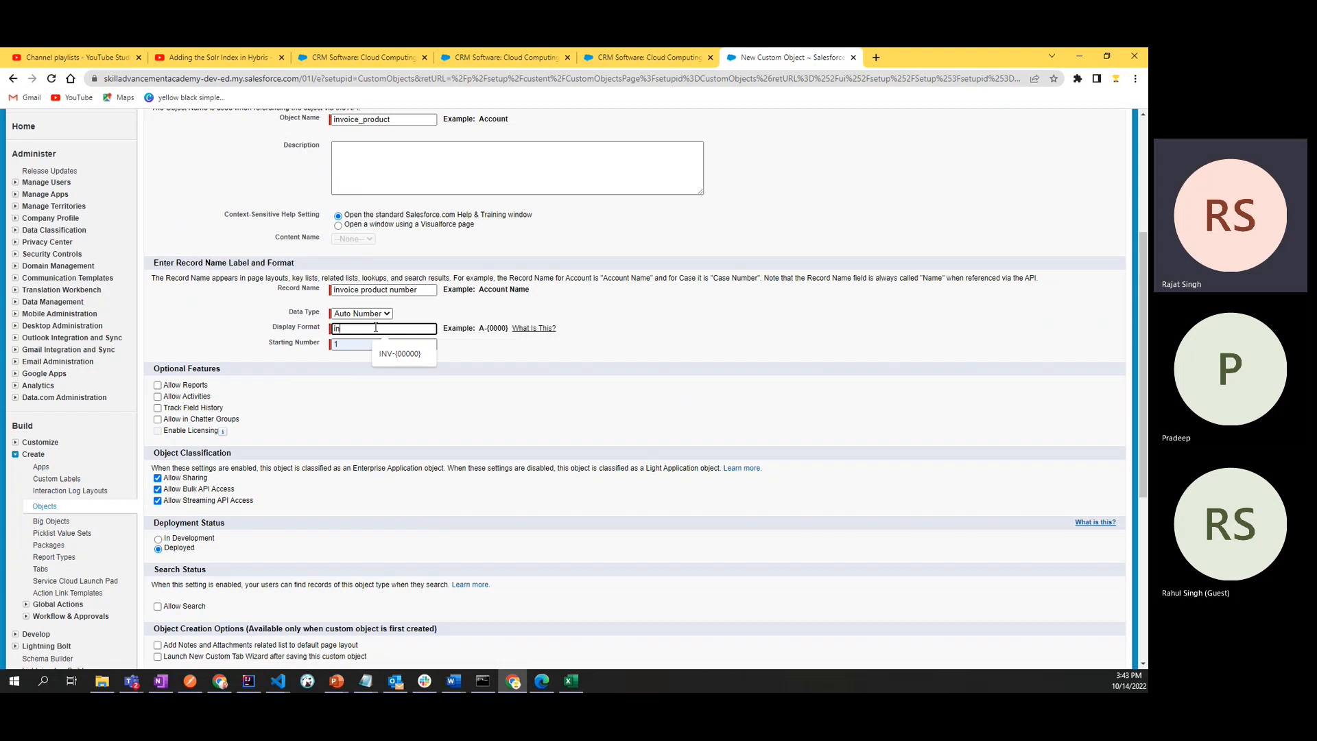
key(BackSpace)
key(BackSpace)
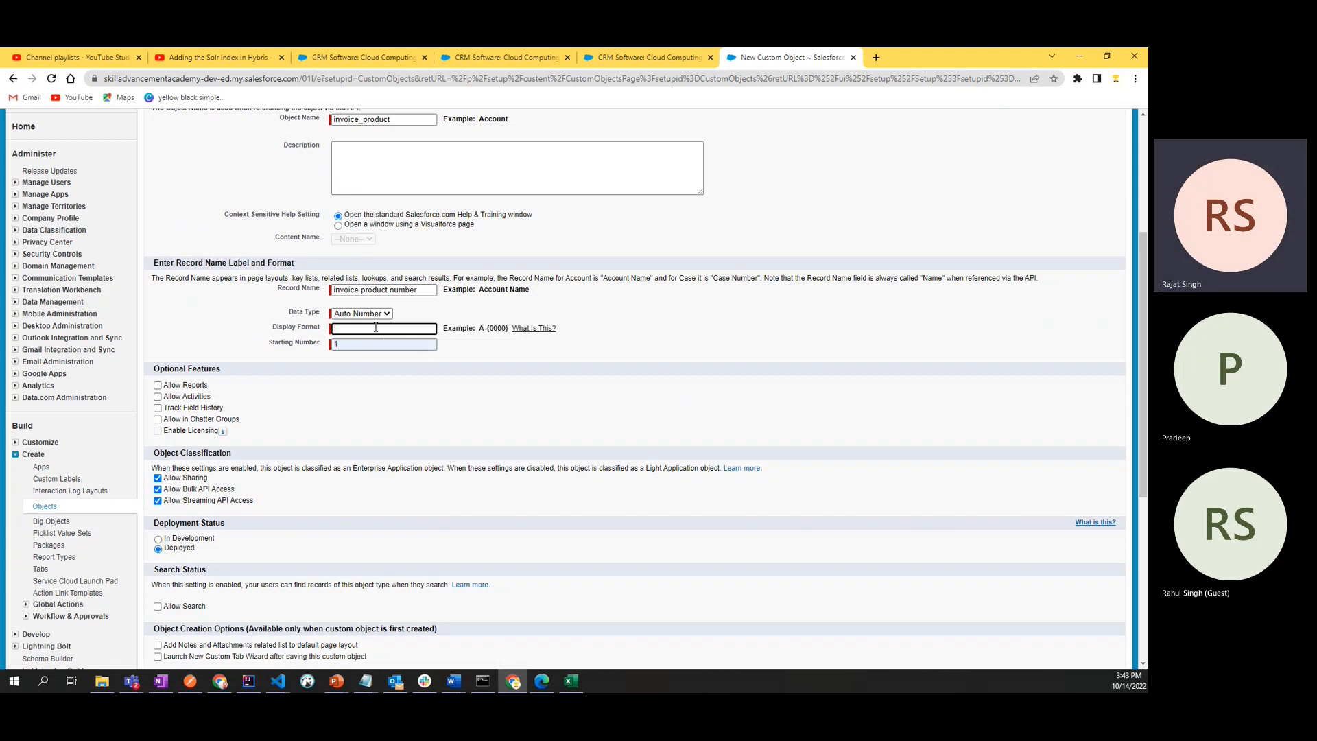
- Enter INP-{00000} as the display format of the invoice product number
text(IN)
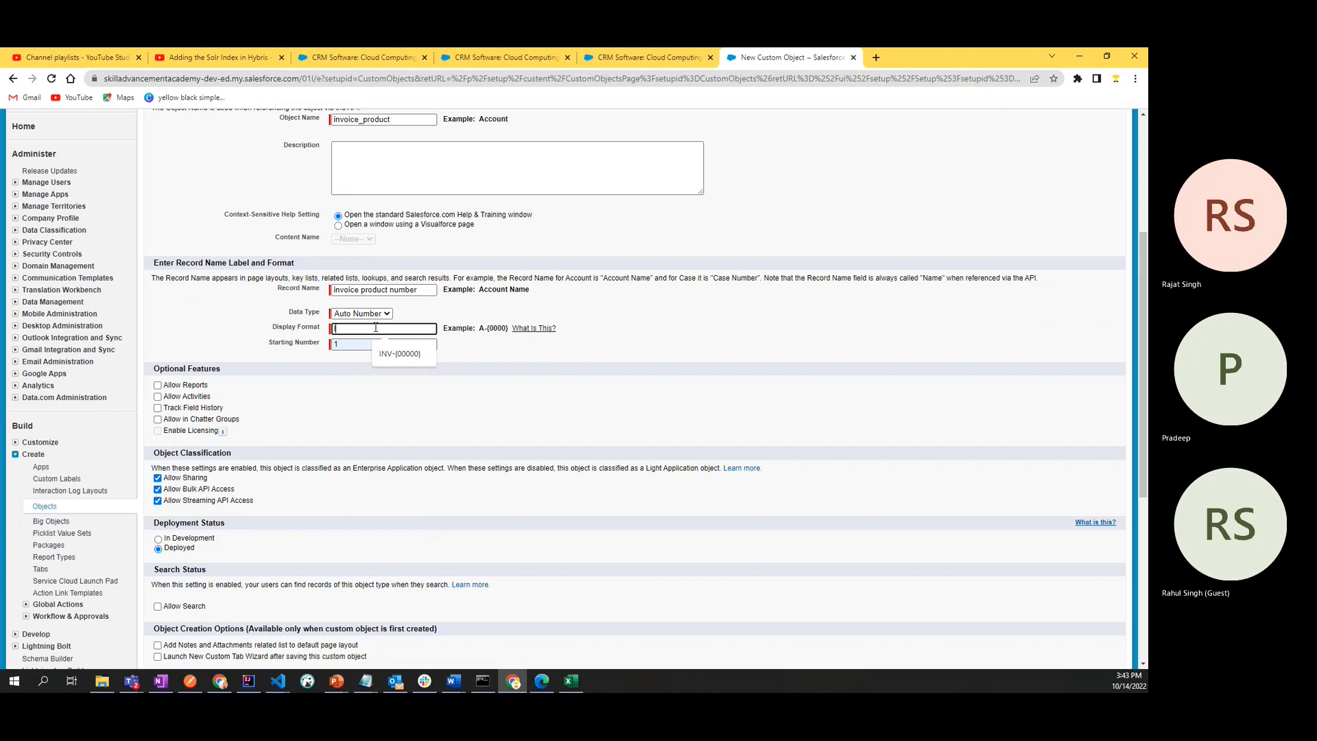
text(P)
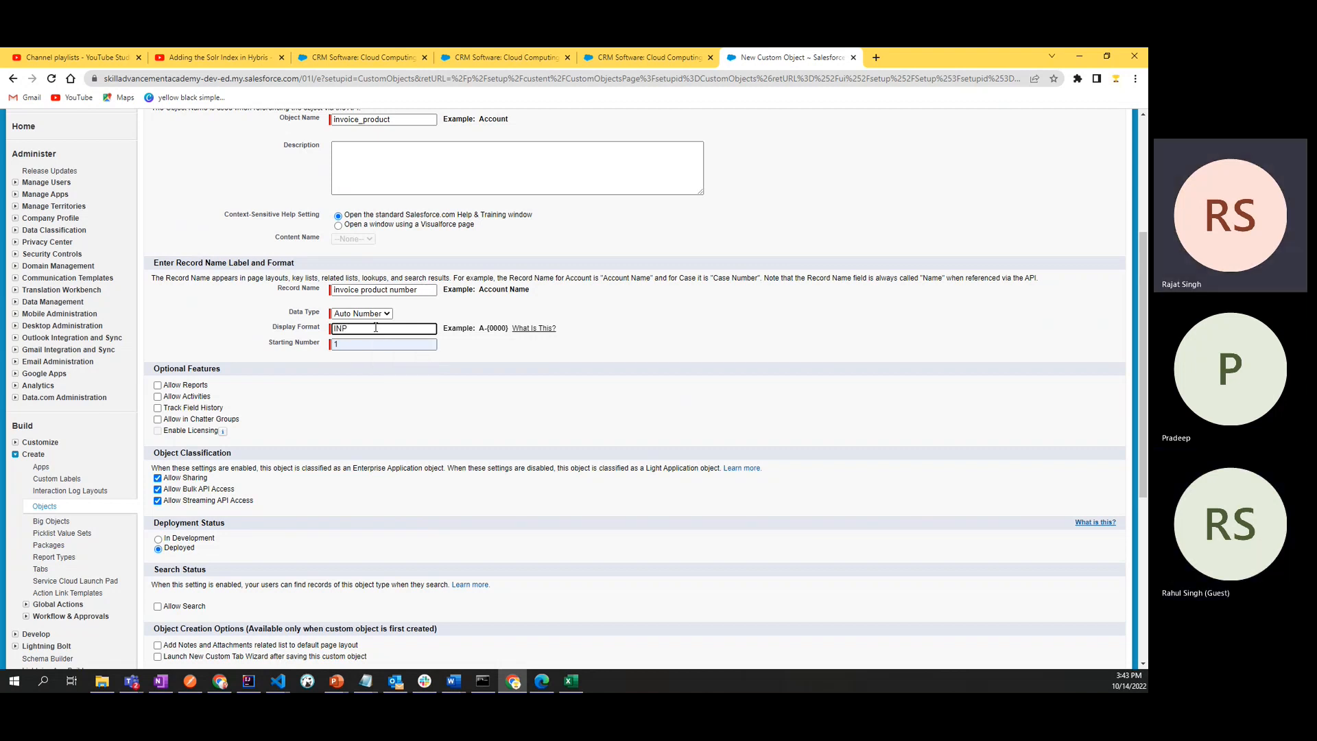
text(-{00000)
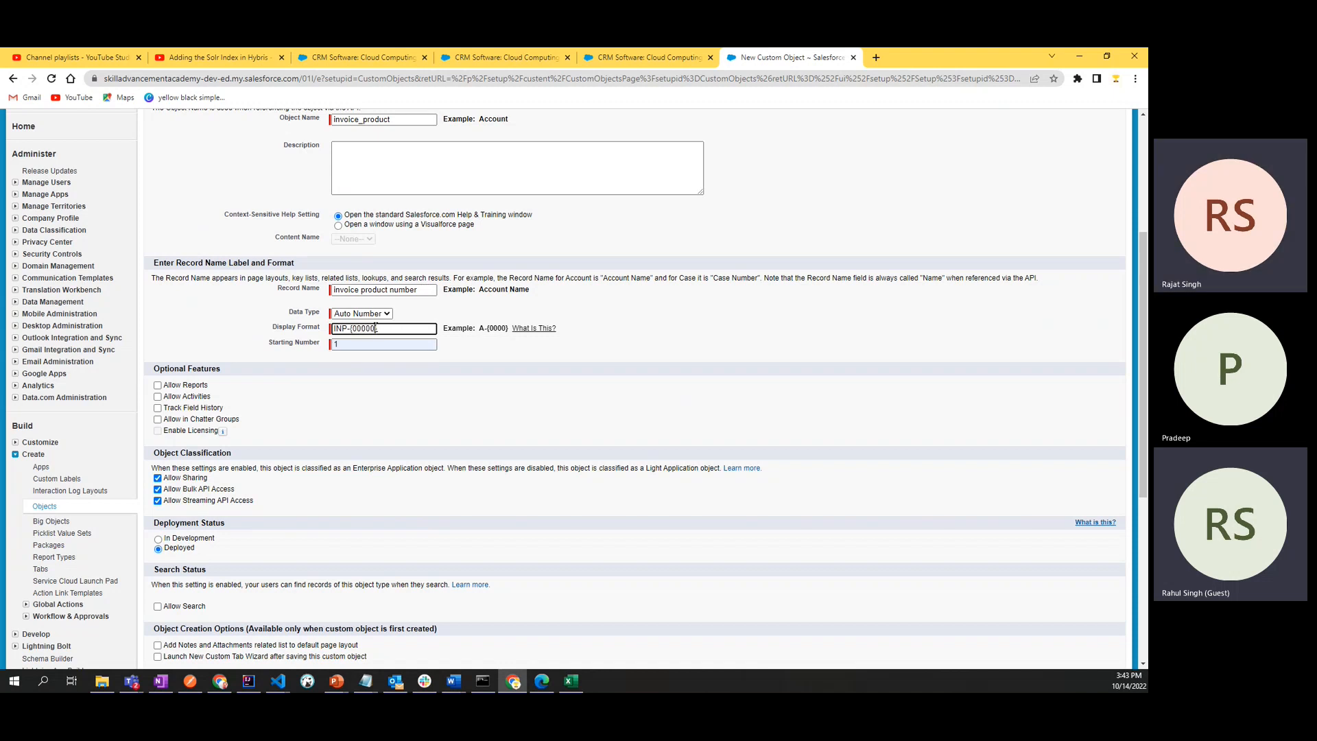
text(})
click(266, 306)
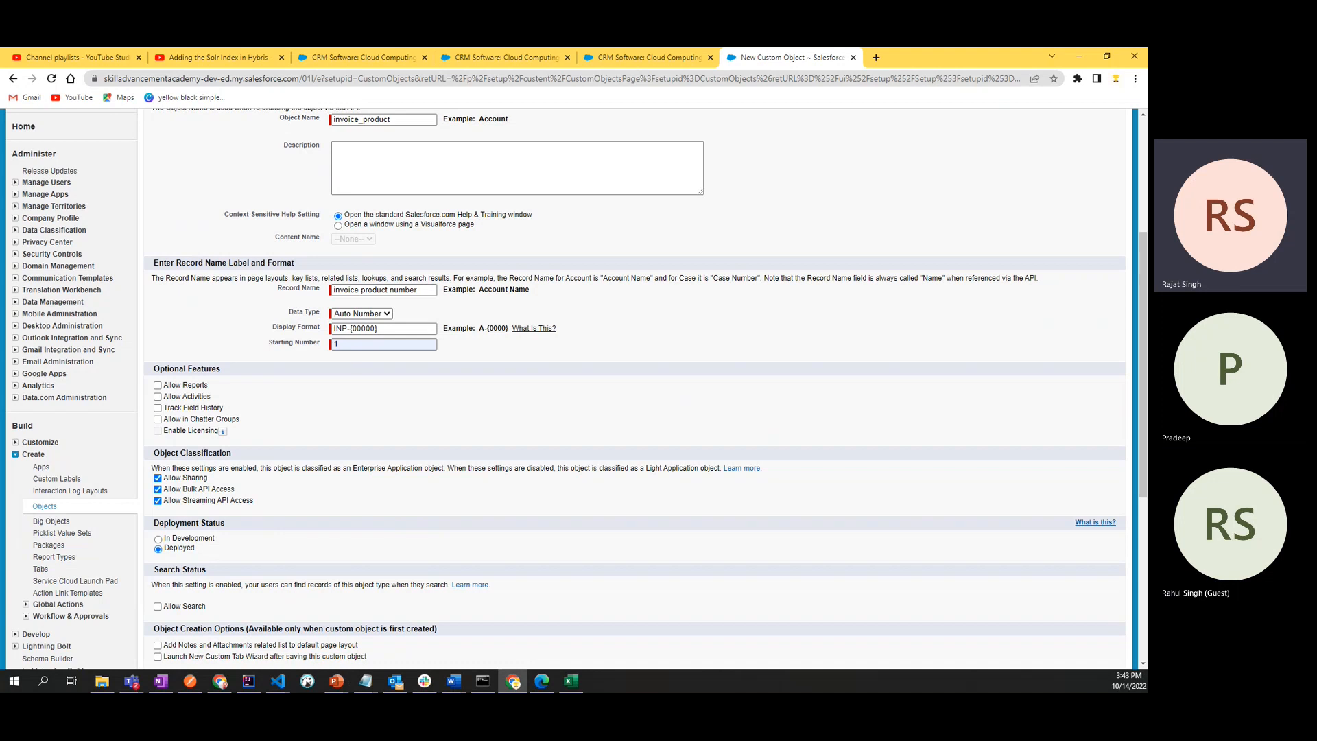
- Enable the optional features Allow Reports, Track Field History and Allow in Chatter Groups for the object
key(alt+Tab)
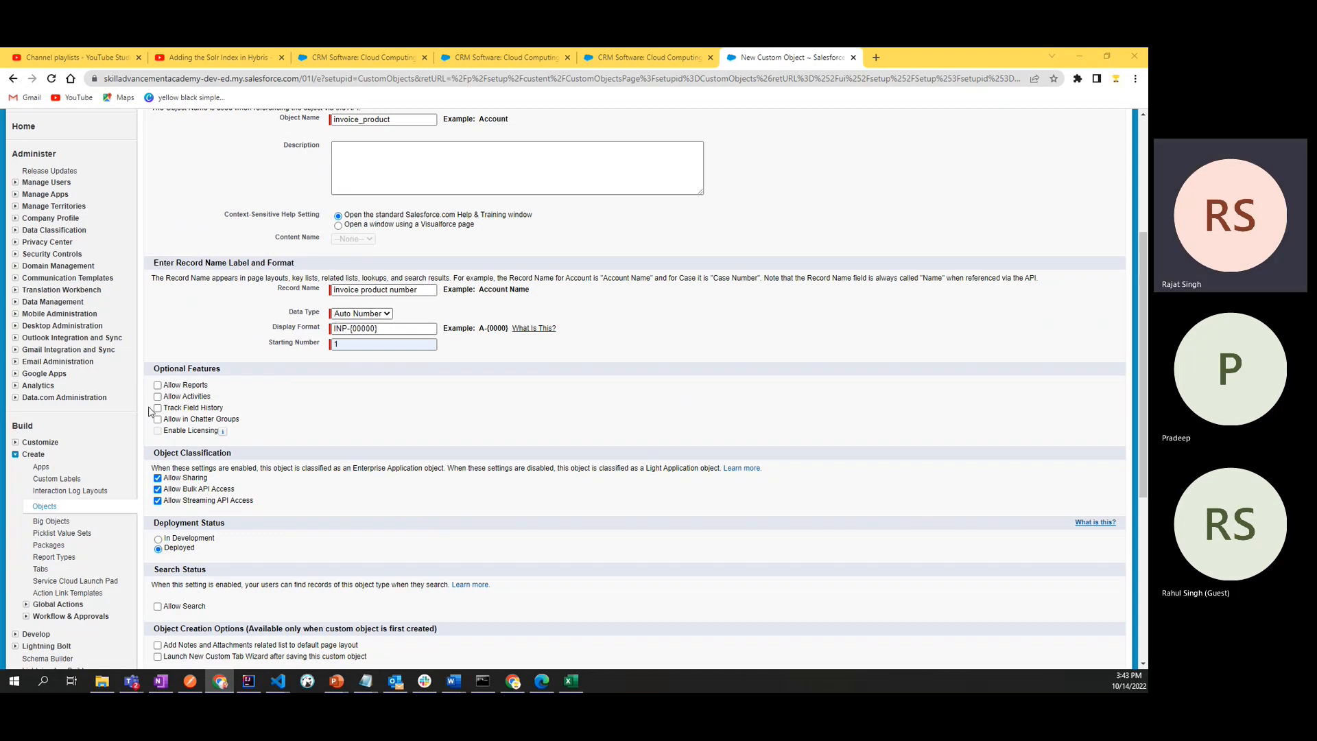
click(158, 387)
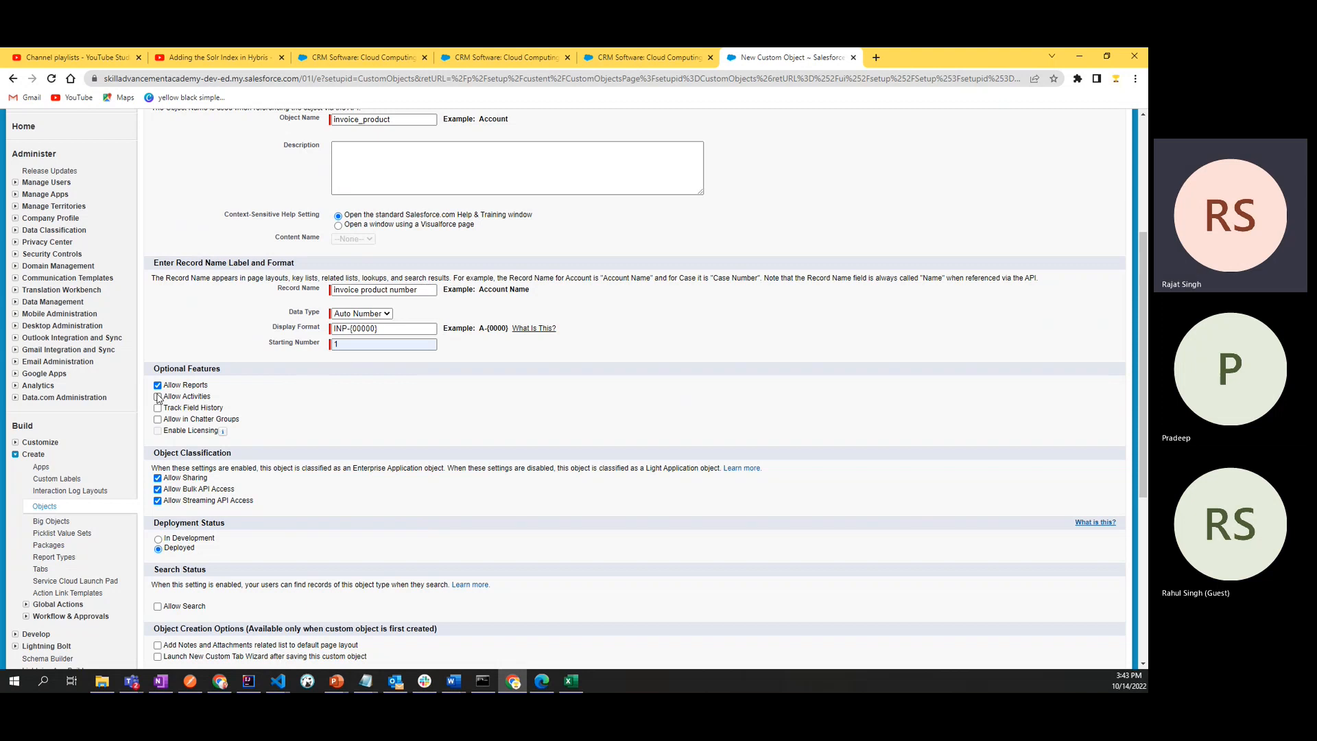
click(158, 409)
click(158, 420)
drag(239, 421, 158, 419)
click(305, 414)
- Review the object classification and deployment status, and enable Allow Search for the object
scroll(199, 286, down, 3)
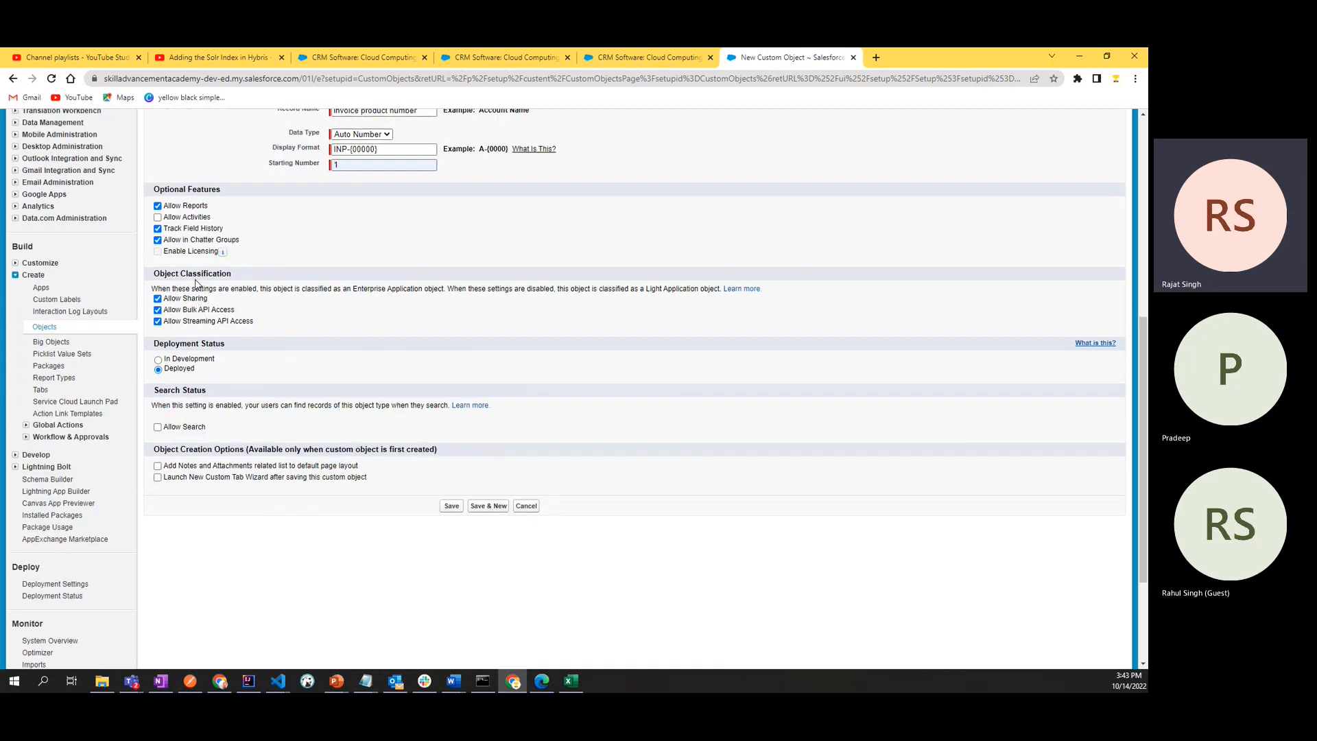
drag(231, 275, 159, 273)
double_click(215, 342)
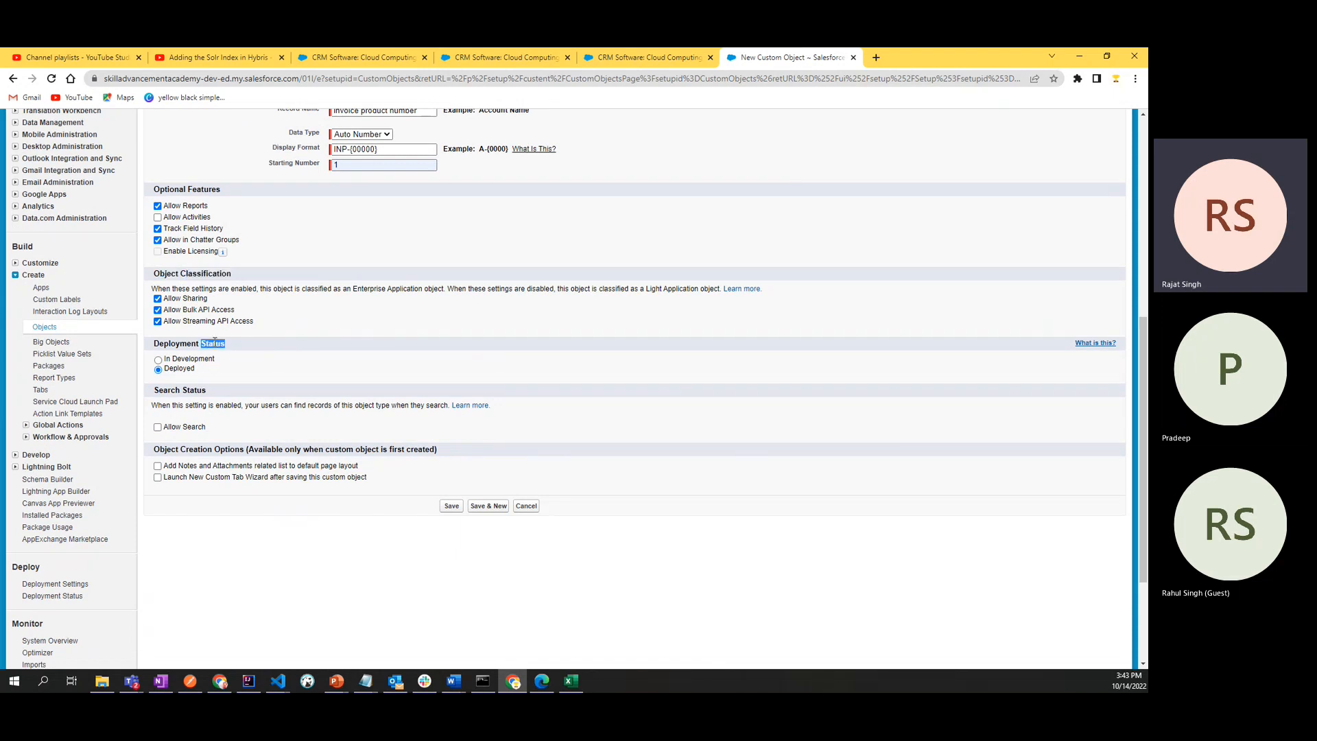
double_click(179, 369)
click(267, 382)
click(158, 427)
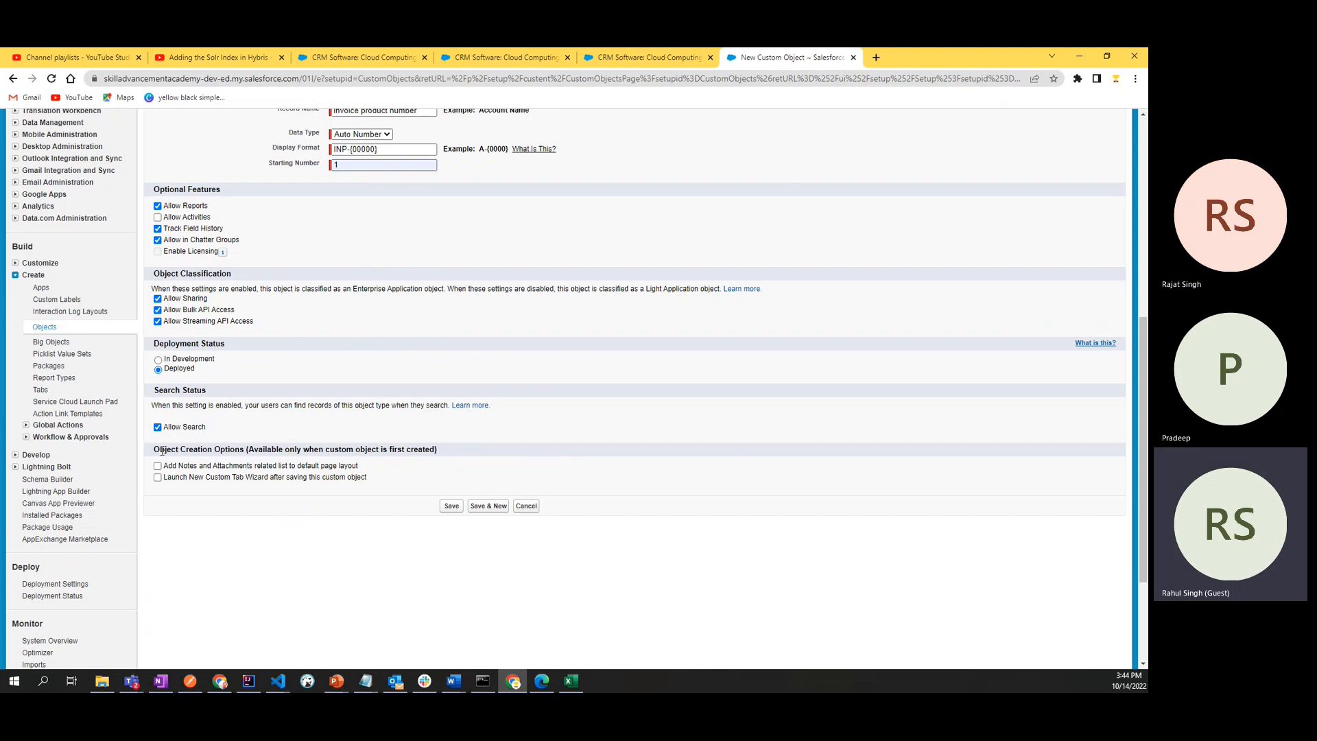
- Enable adding the Notes and Attachments related list to the object's default page layout
drag(160, 452, 459, 452)
click(459, 451)
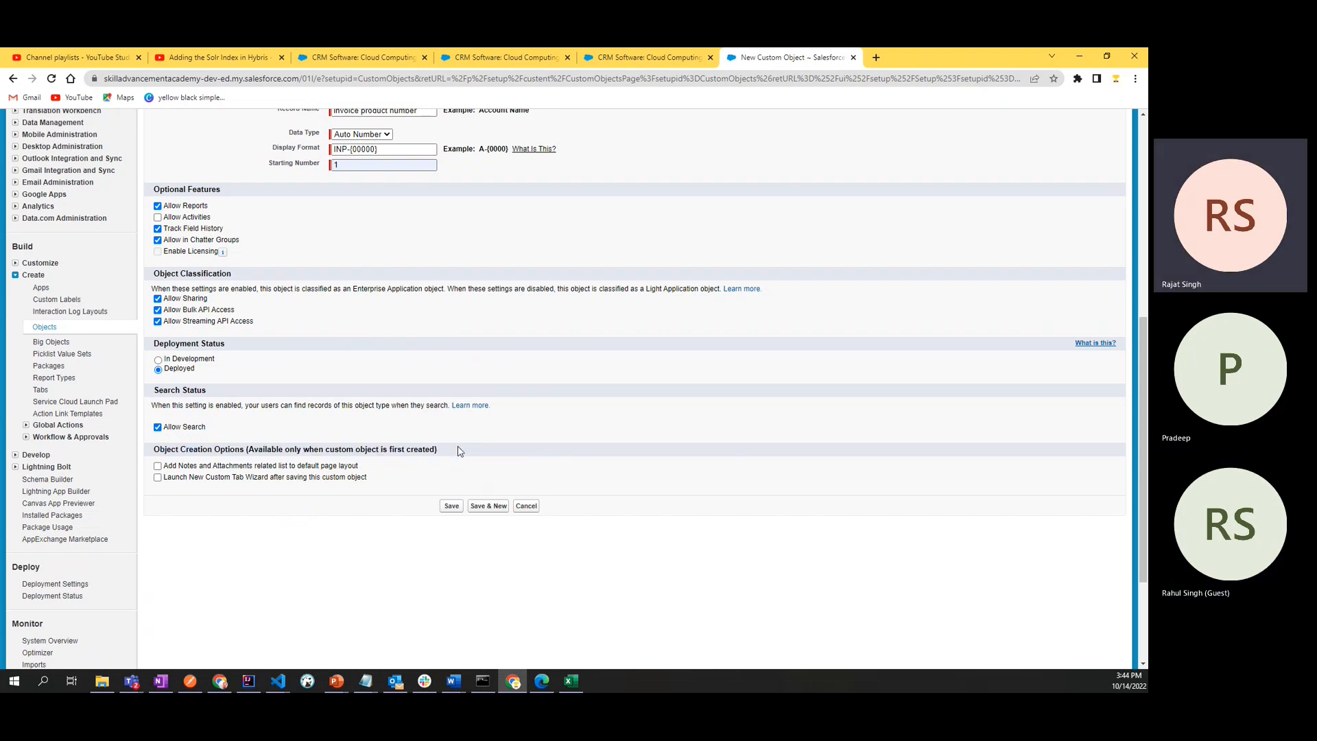
triple_click(458, 453)
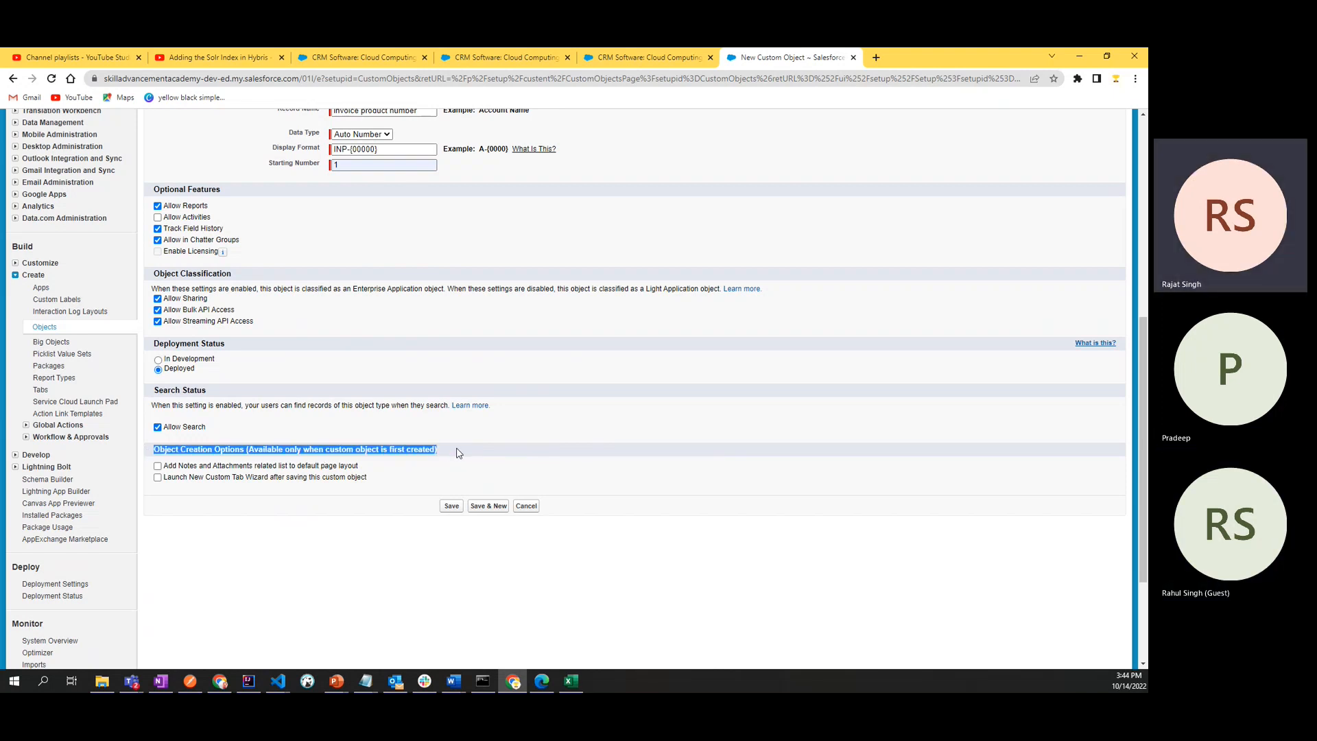
click(459, 453)
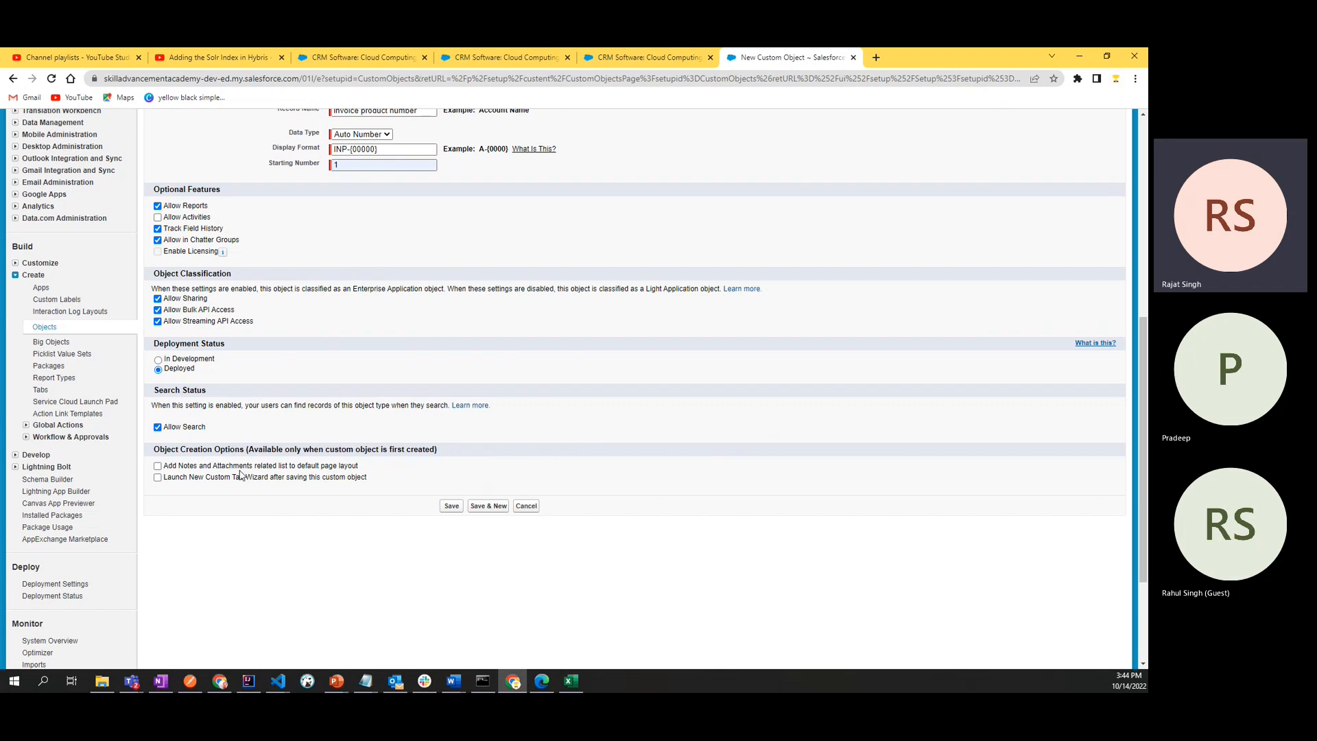
click(158, 466)
click(158, 467)
click(158, 466)
- Open the invoices page in a separate browser tab and view record INV-00003 with its related lists
click(639, 66)
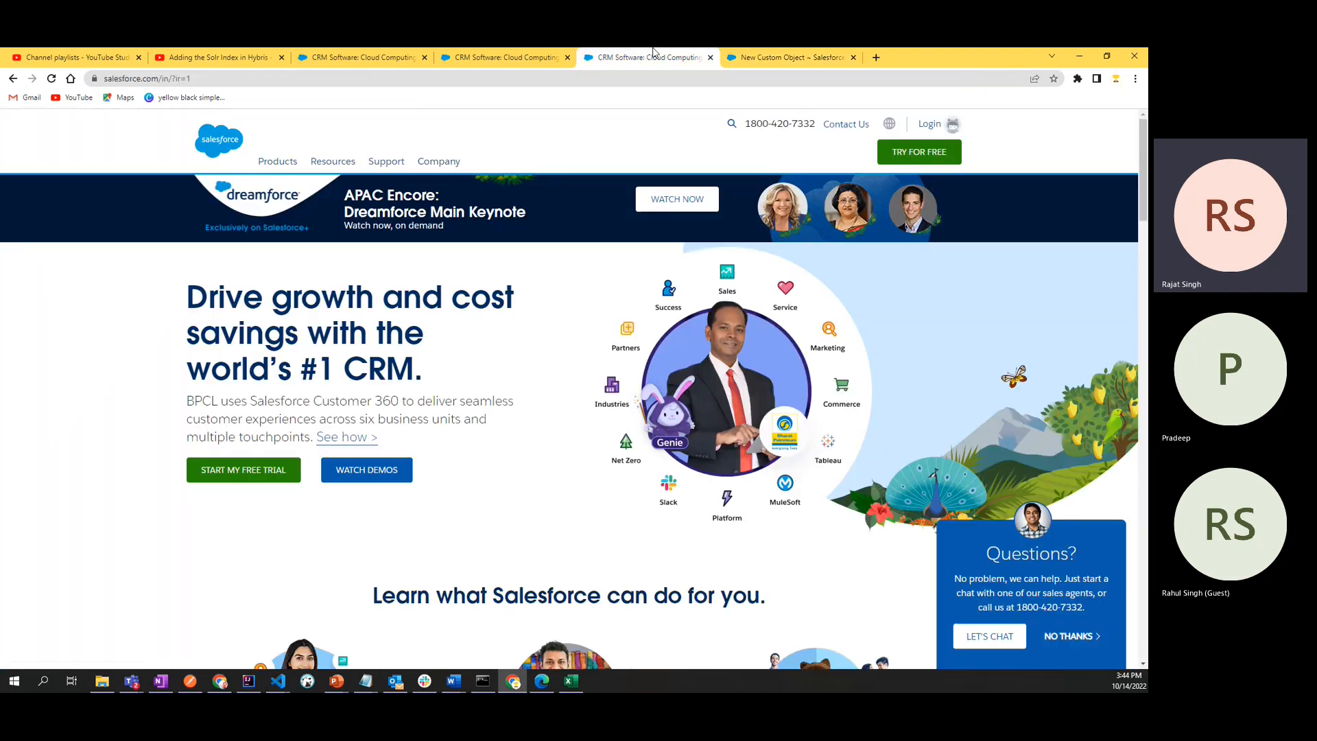
click(789, 60)
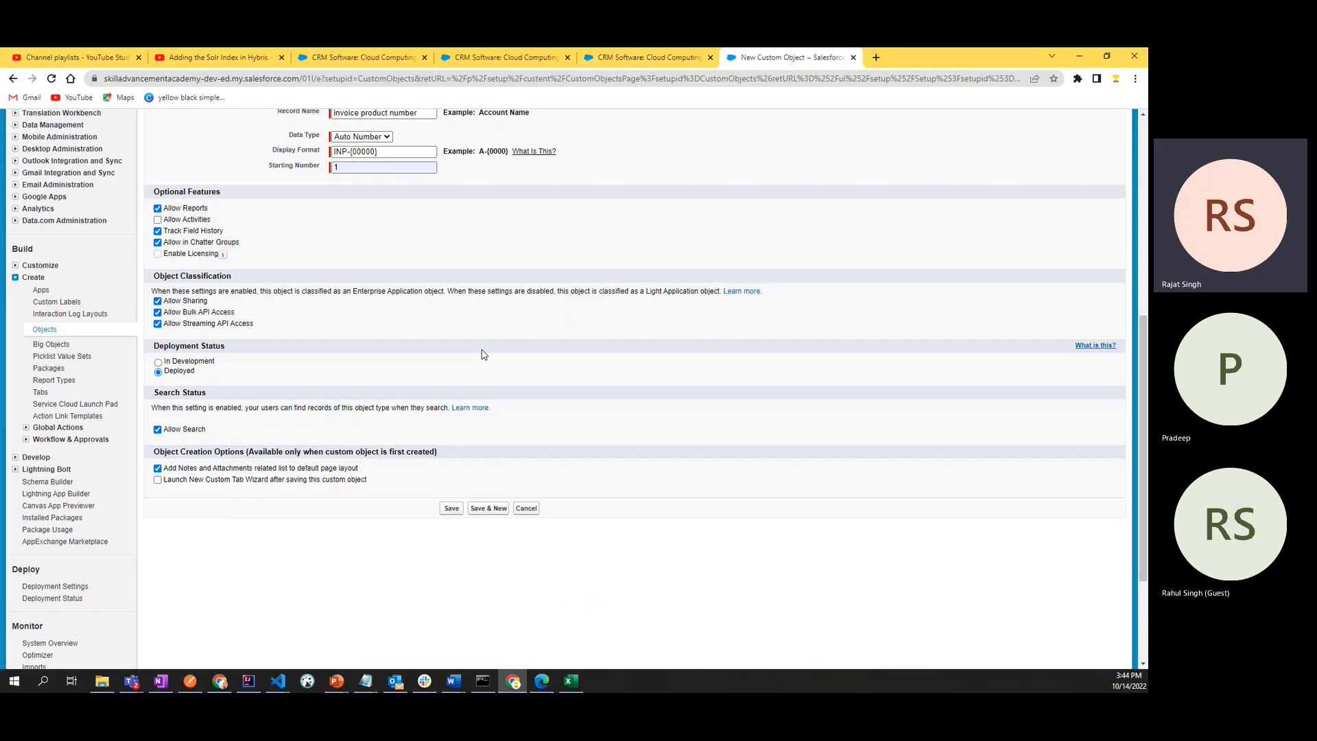
scroll(521, 275, up, 6)
right_click(583, 162)
click(608, 168)
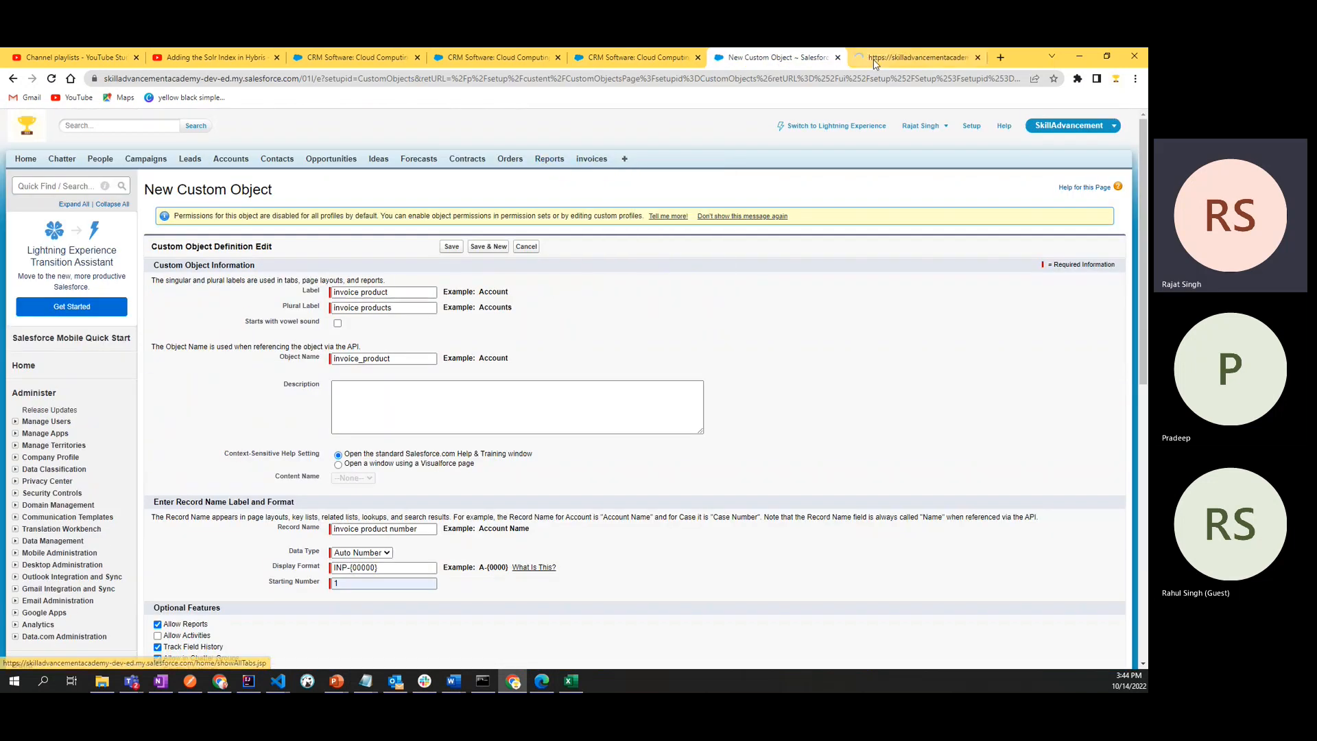
click(891, 56)
click(173, 286)
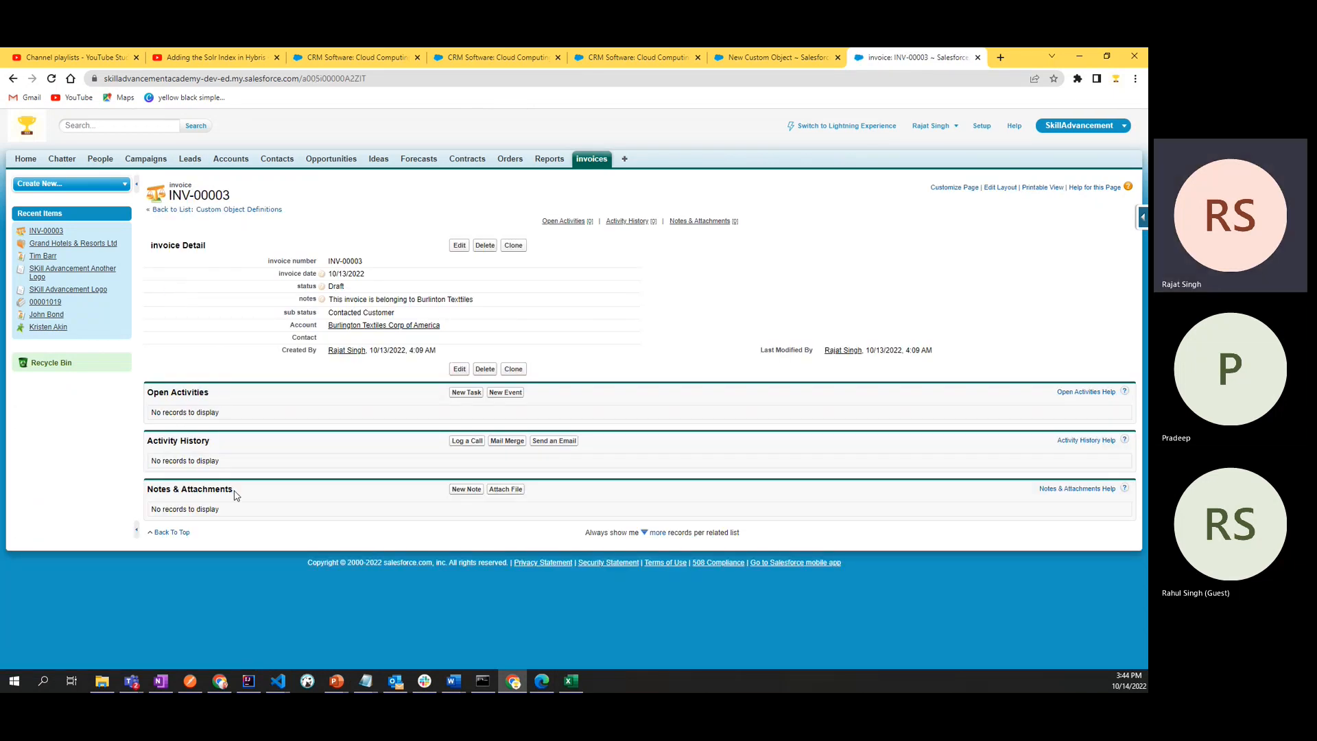
- Compare the Notes & Attachments related list on invoice record INV-00003 with the object creation options of the new custom object
drag(233, 491, 145, 492)
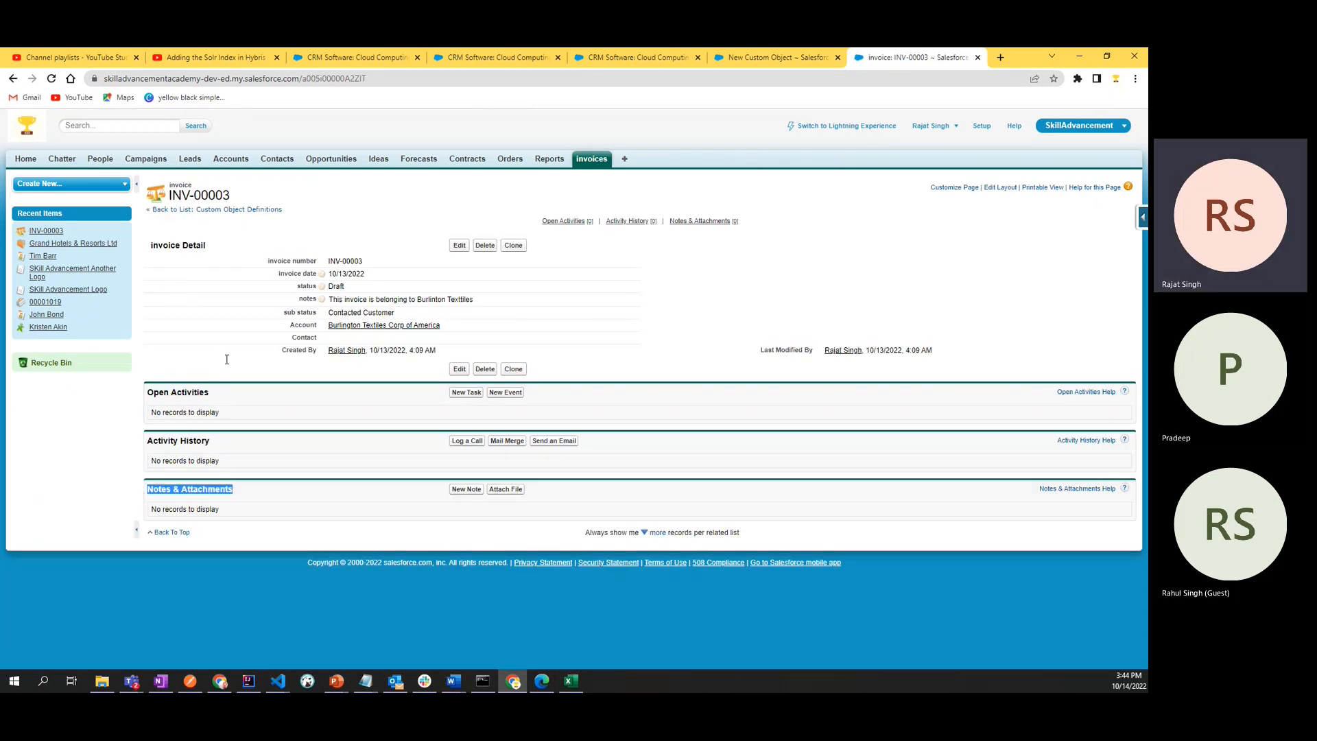
click(775, 58)
scroll(159, 480, down, 7)
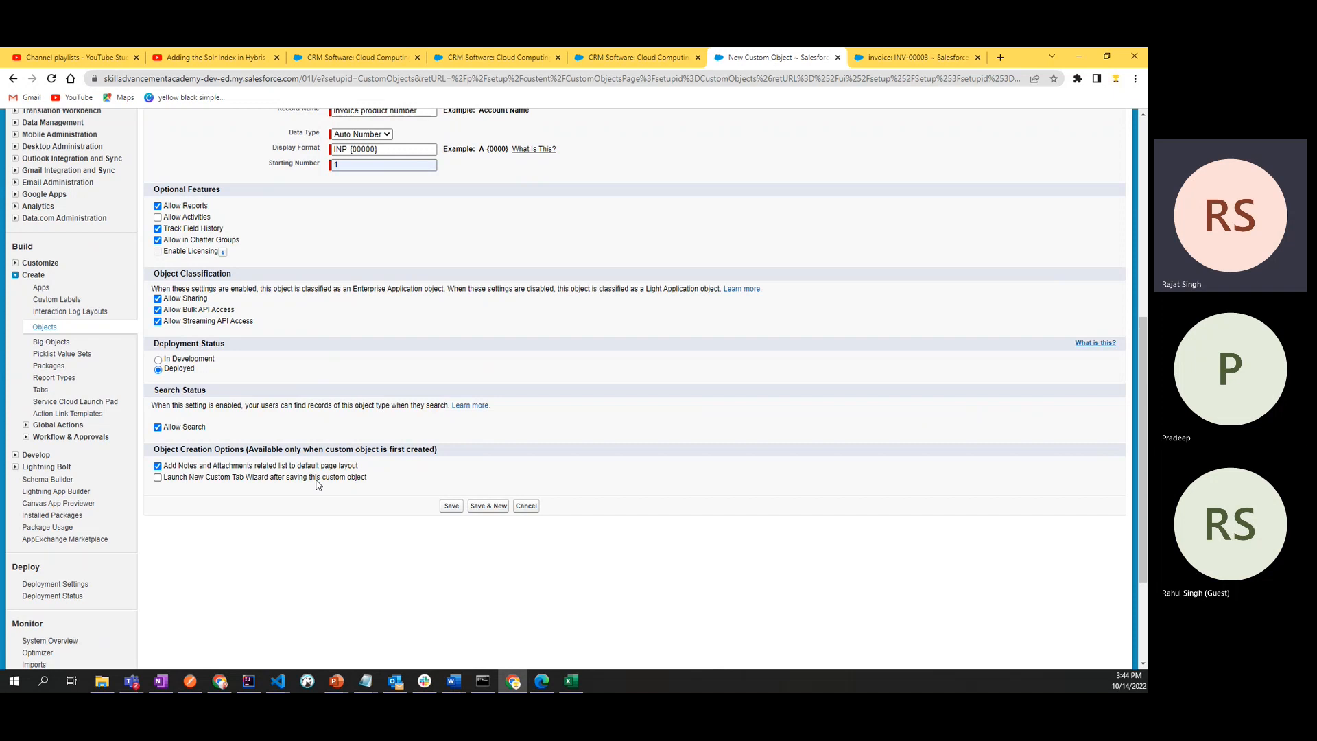
click(898, 59)
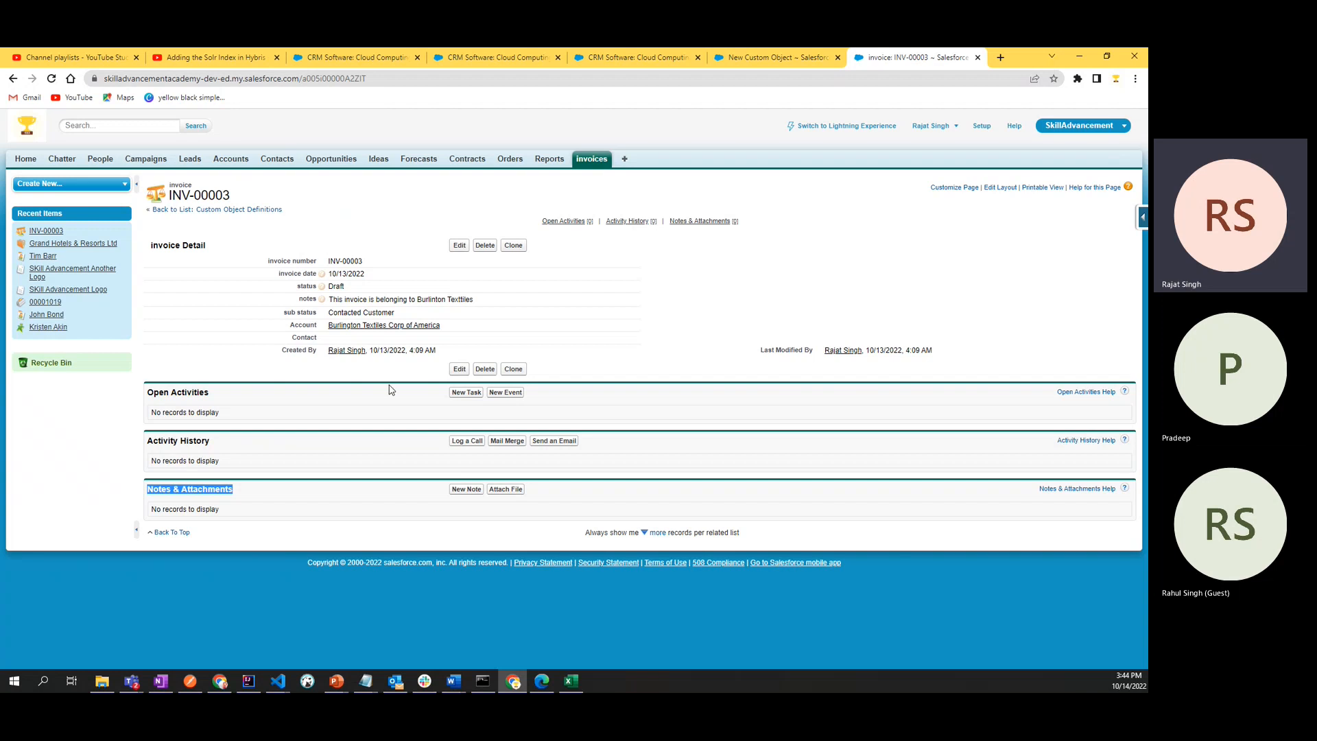
click(763, 62)
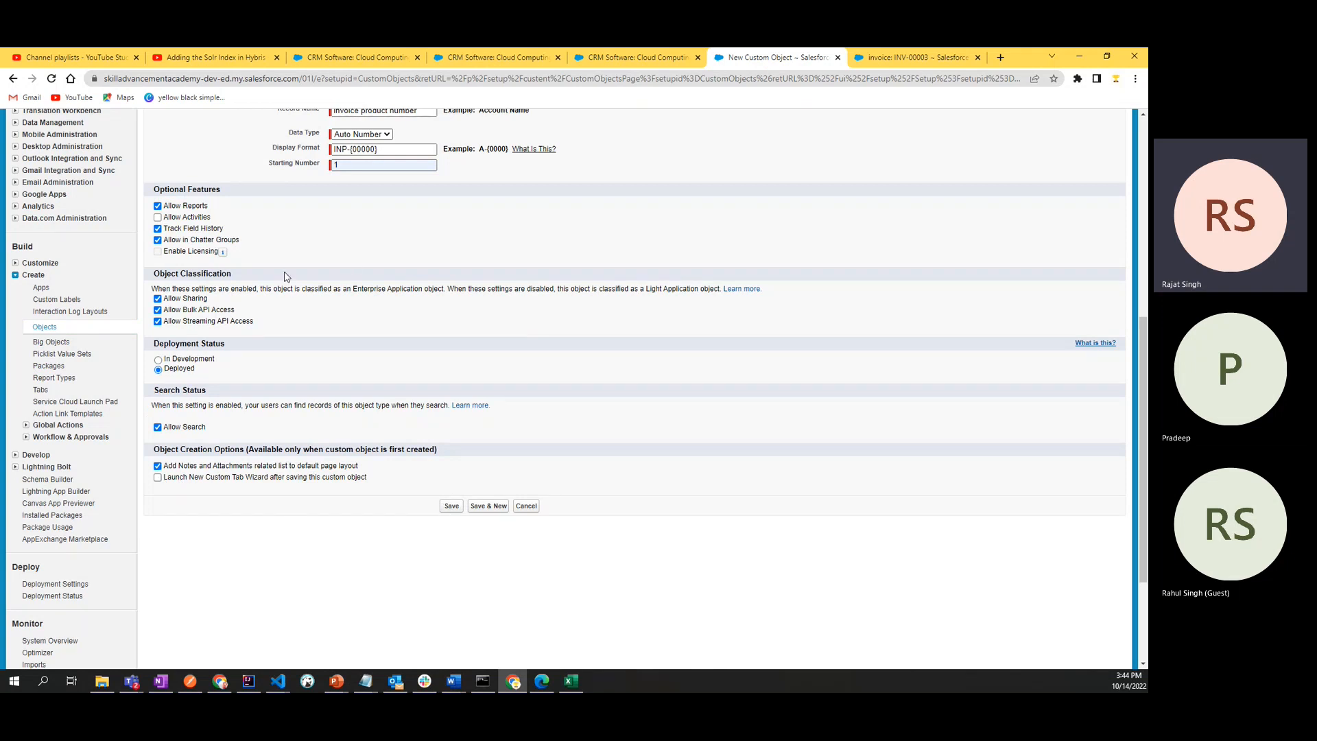
- Check the settings of the new invoice product object definition and save it
scroll(583, 507, up, 4)
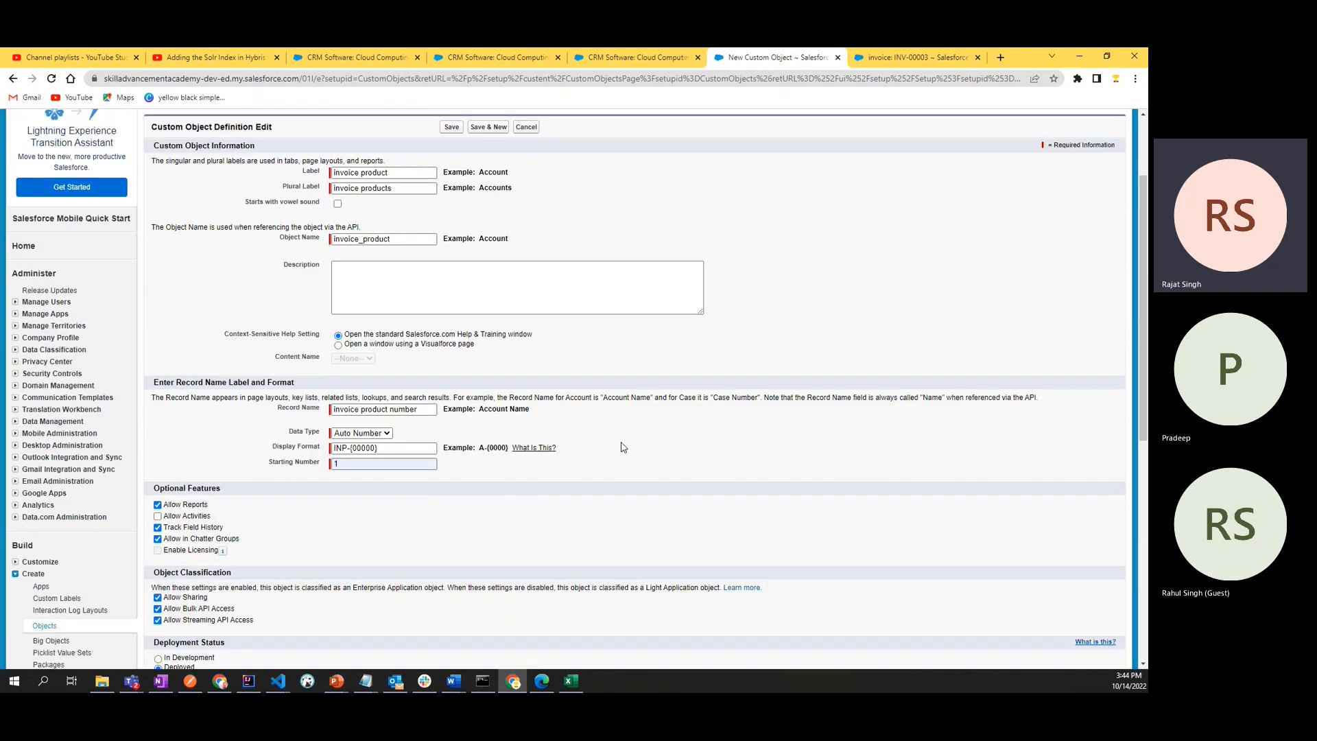
scroll(623, 448, down, 3)
scroll(623, 447, down, 2)
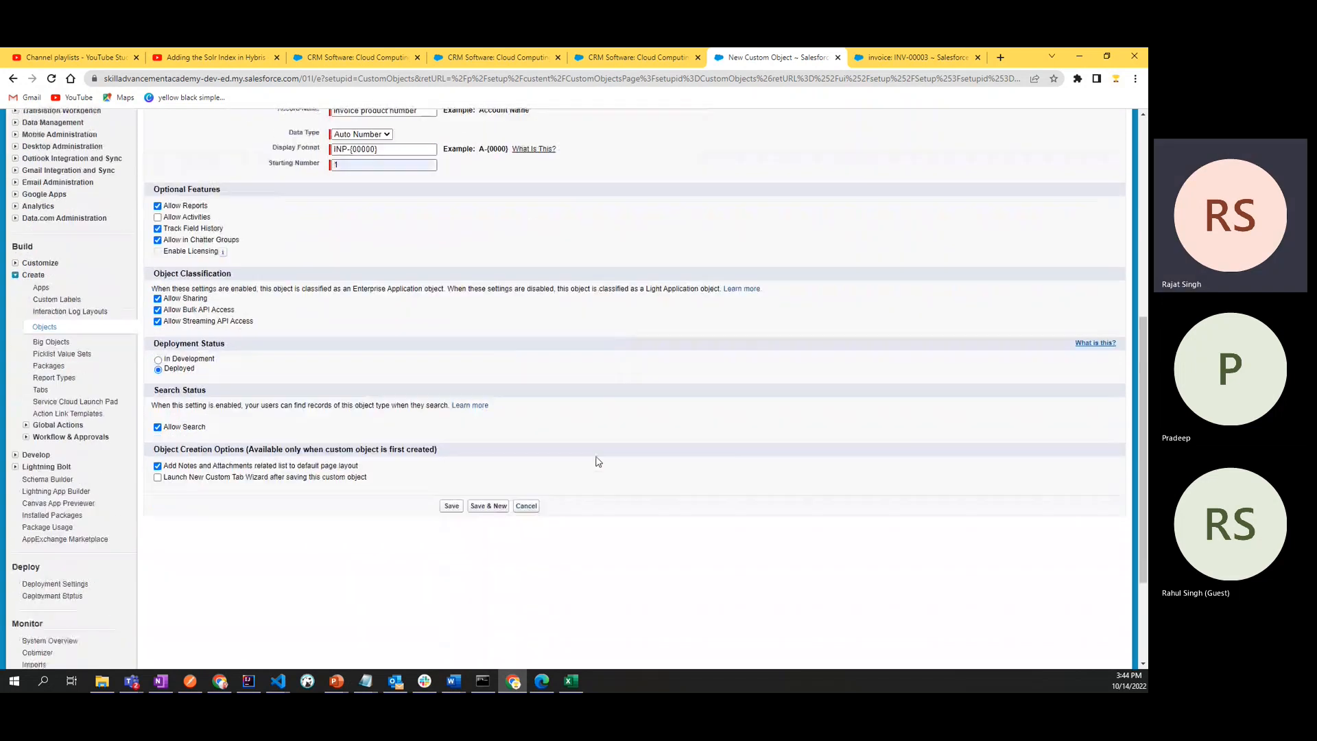
click(457, 512)
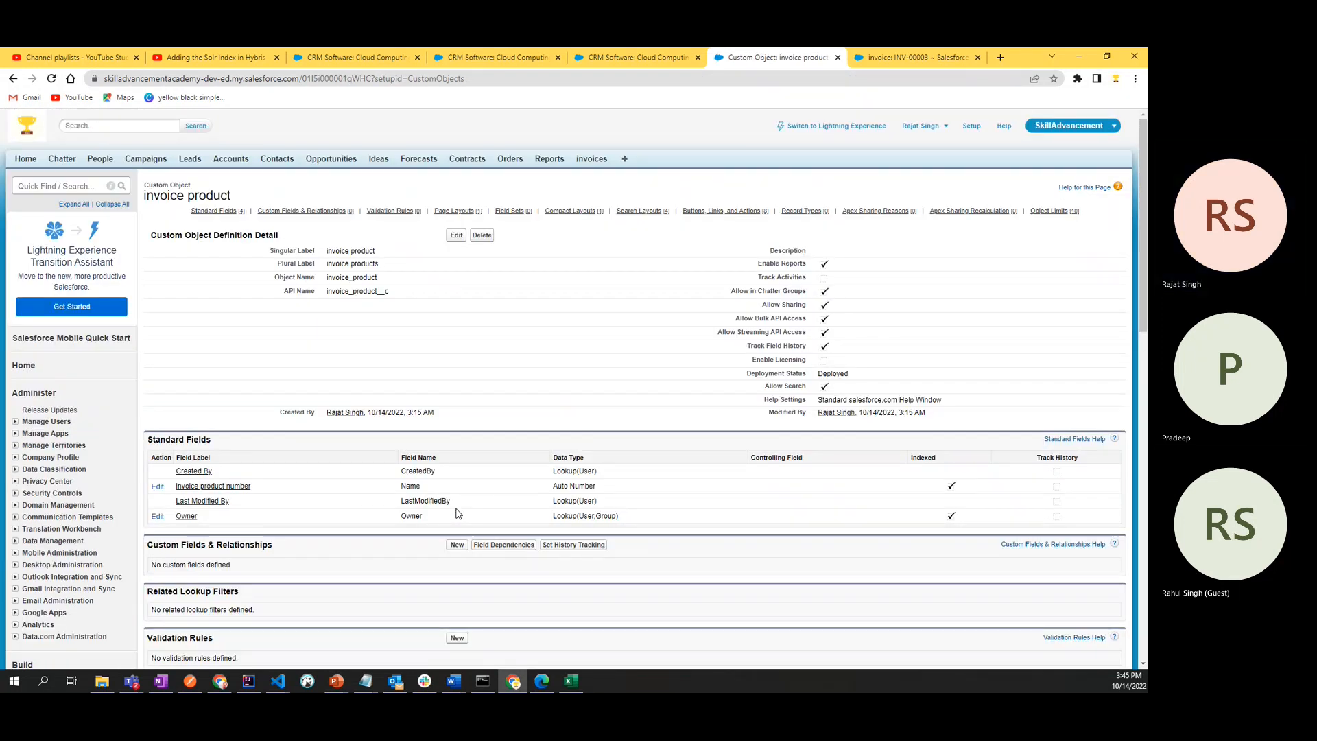
- Examine the invoice product object's definition page, including its labels, standard fields, page layouts, search layouts and actions
scroll(456, 513, down, 3)
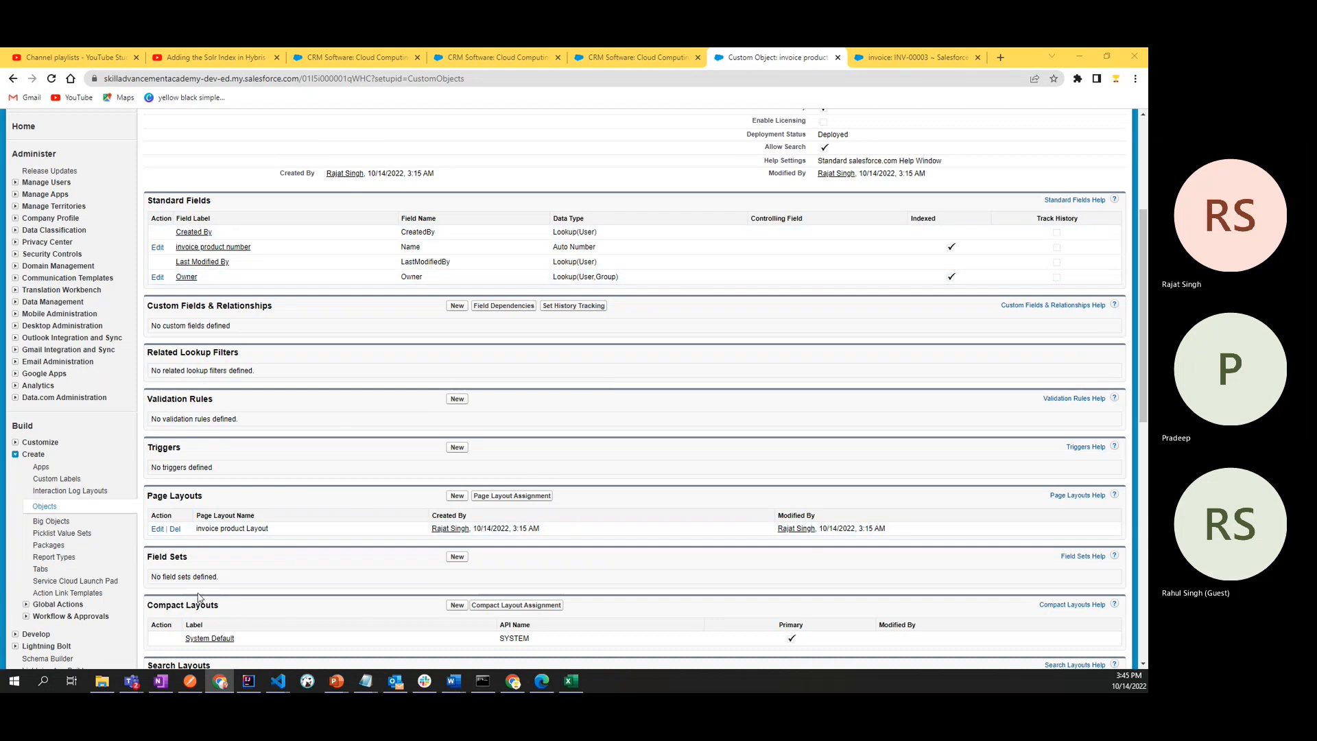
scroll(367, 405, down, 8)
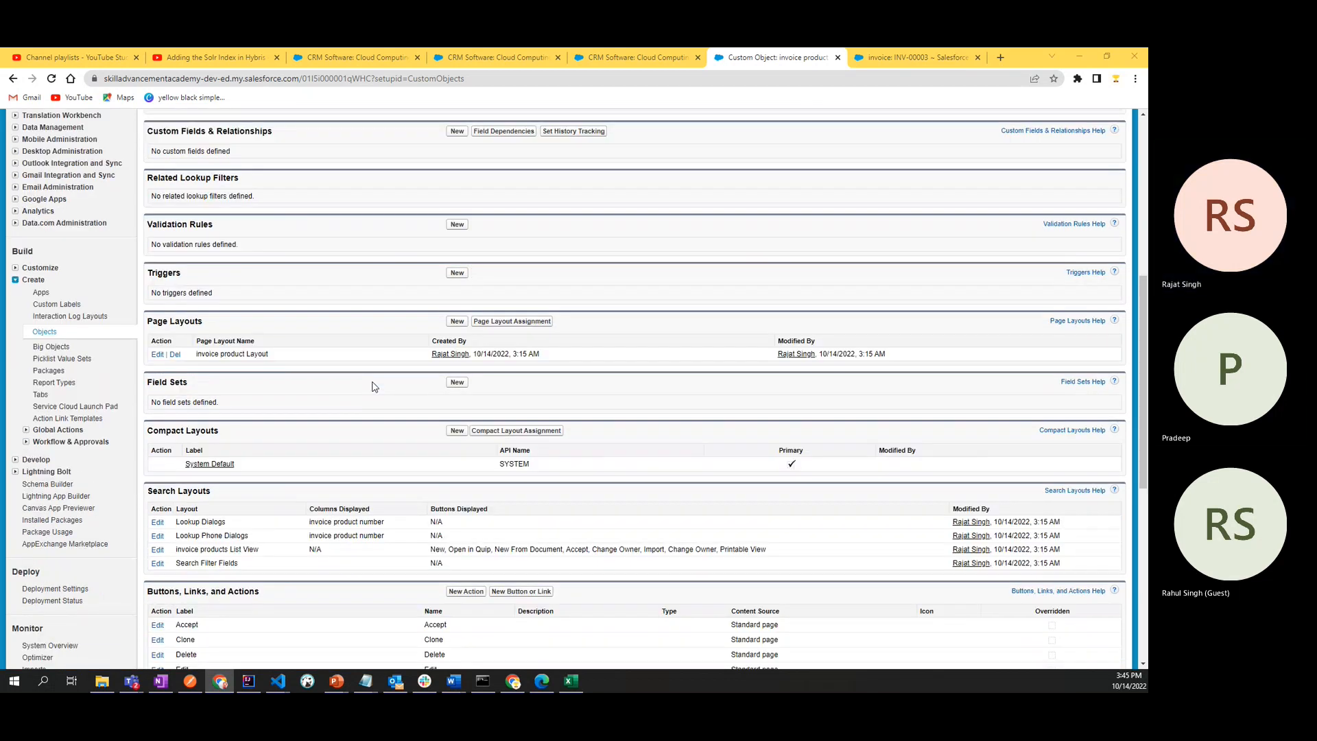
scroll(374, 387, down, 2)
scroll(374, 386, up, 5)
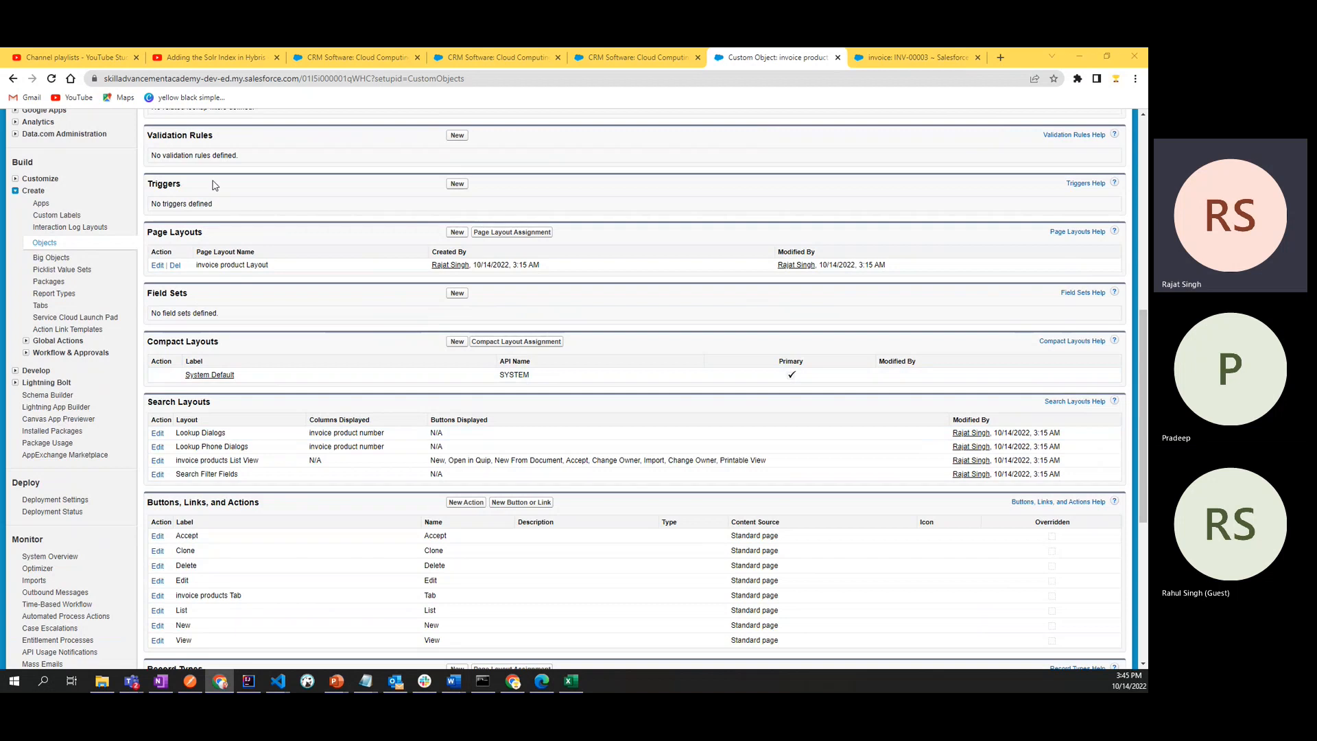
scroll(316, 246, up, 6)
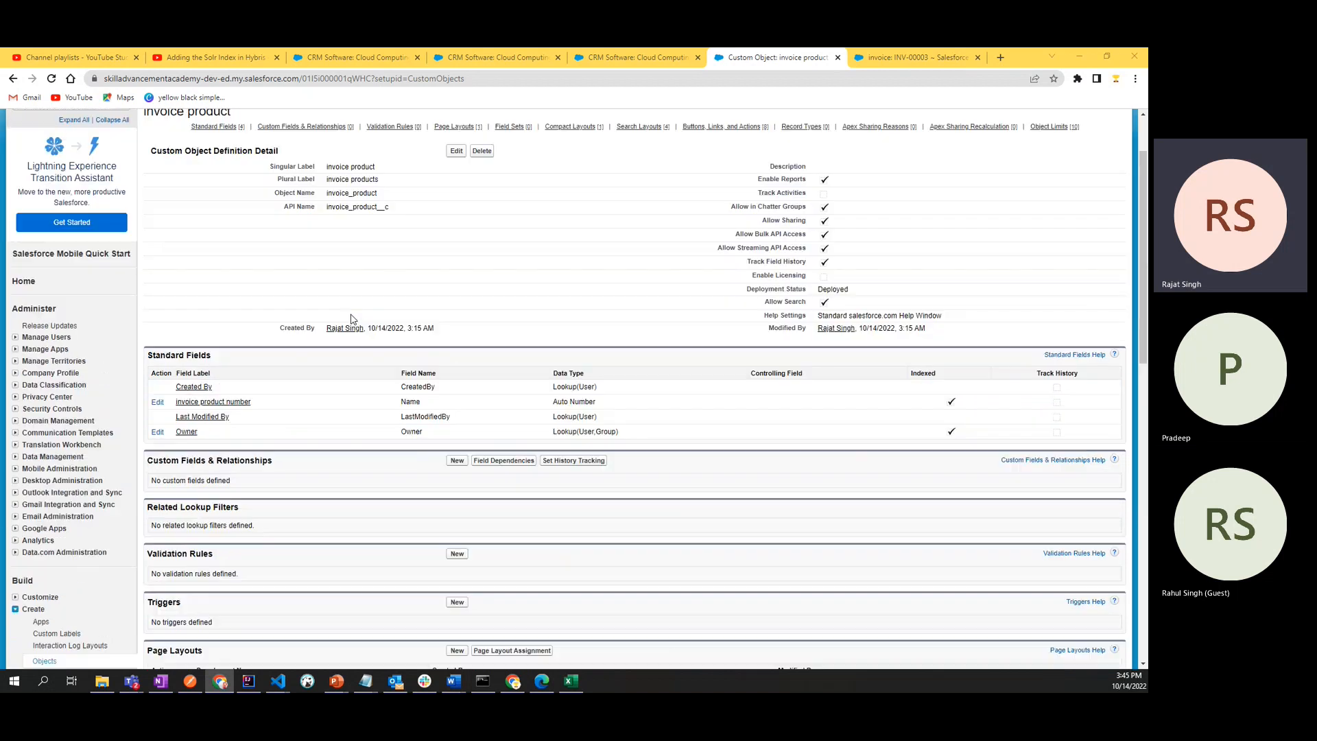
double_click(358, 165)
scroll(358, 165, up, 1)
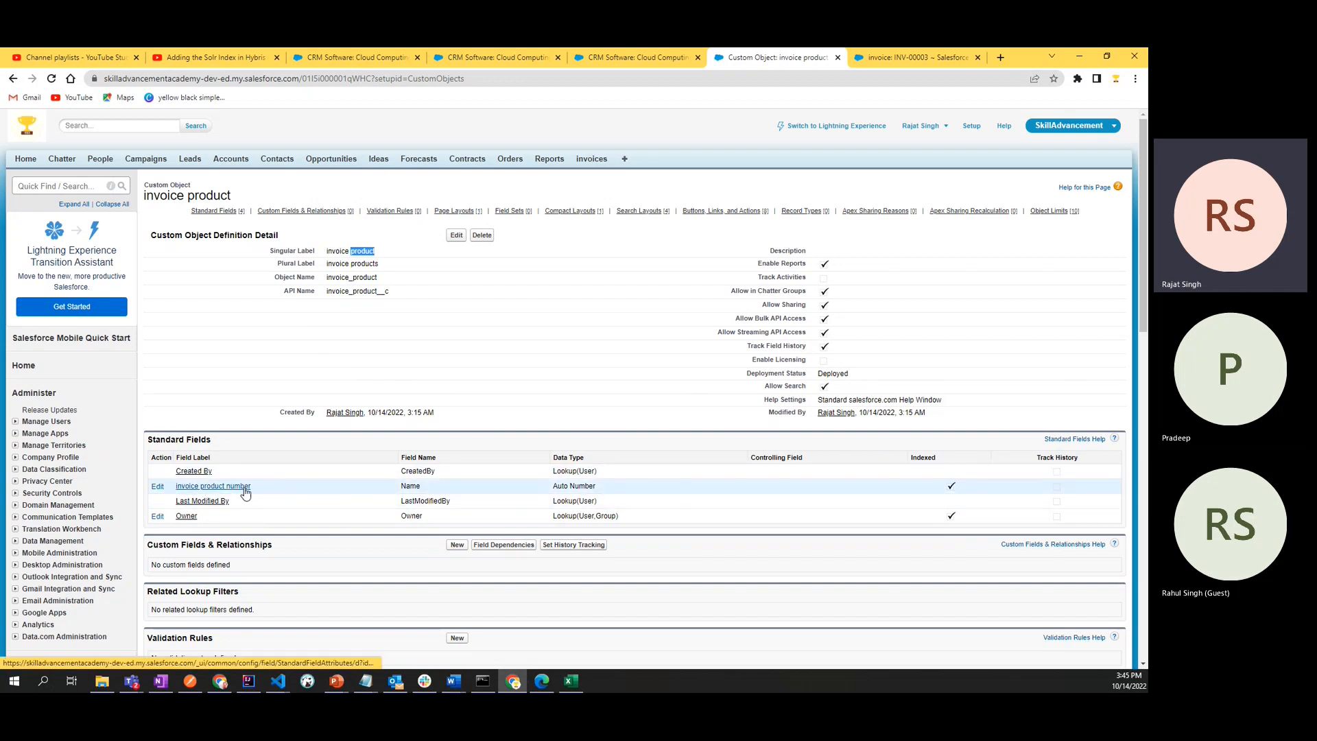
double_click(410, 485)
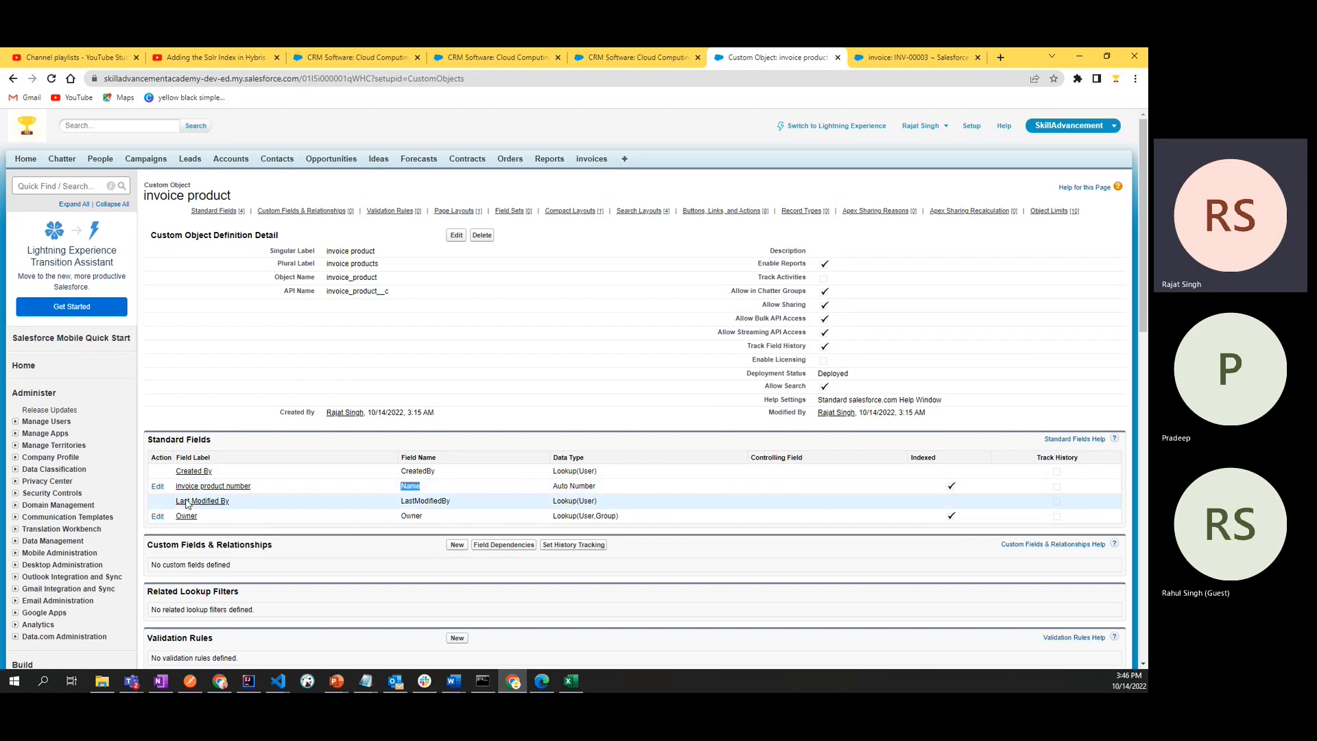
- Open the invoice product number standard field for editing and change its record name to "product name"
click(158, 487)
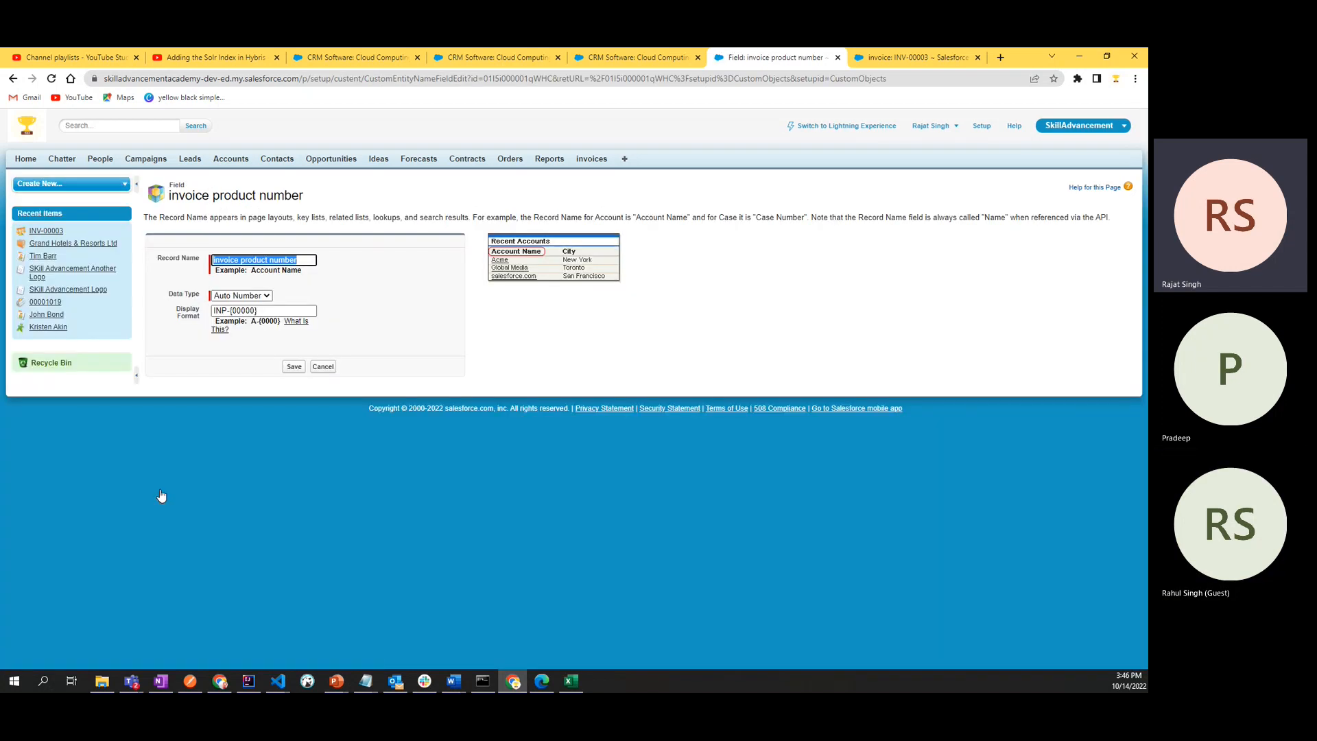
click(300, 260)
double_click(234, 261)
key(BackSpace)
key(End)
key(ctrl+shift+Left)
key(BackSpace)
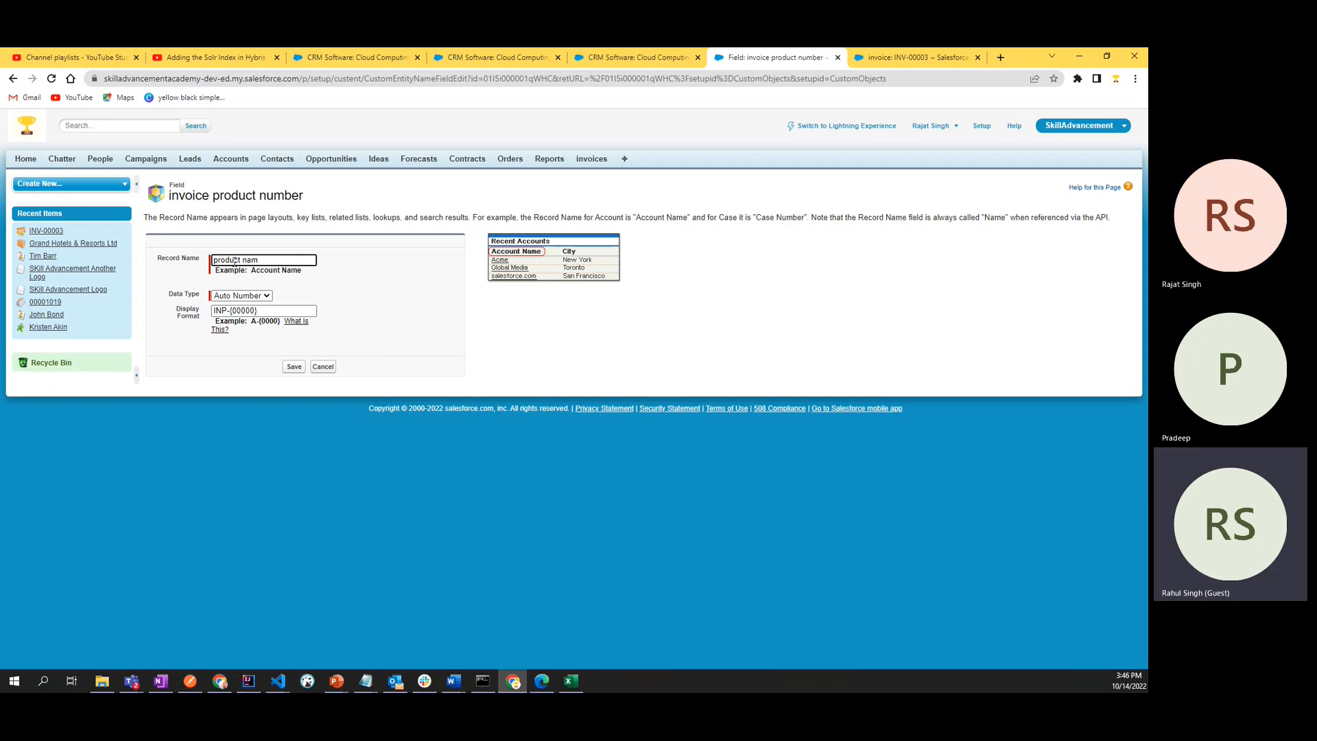
text(name)
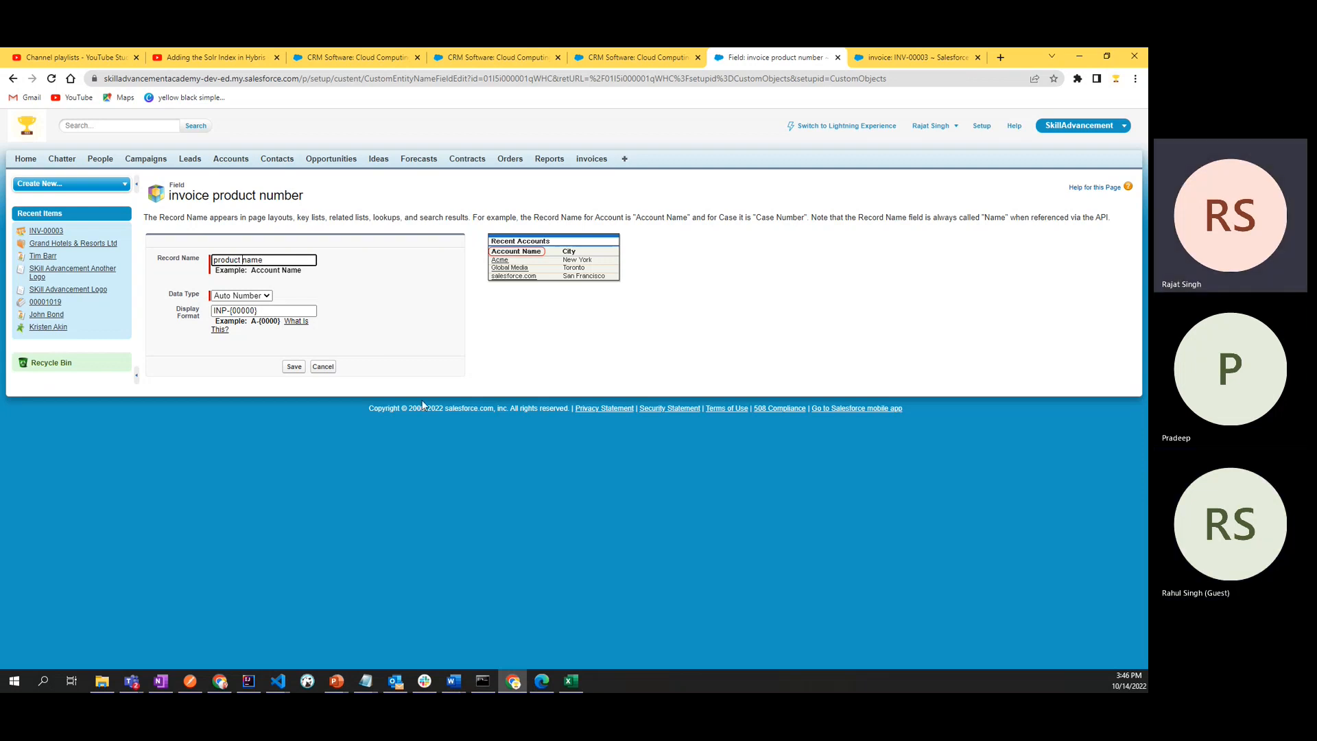
- Capitalise both words of the record name so it reads "Product Name", and save the field
key(Left)
key(Left)
key(Left)
key(Left)
text(\N)
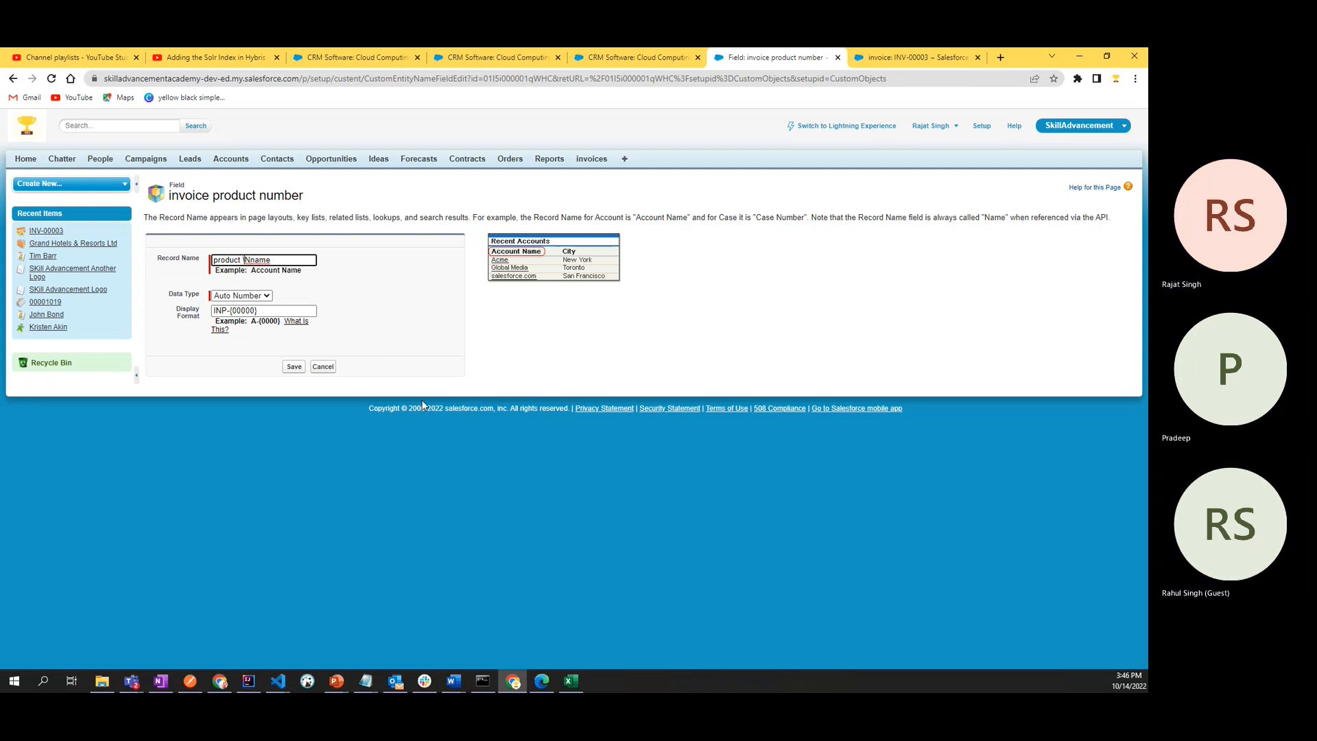
key(Delete)
key(BackSpace)
key(BackSpace)
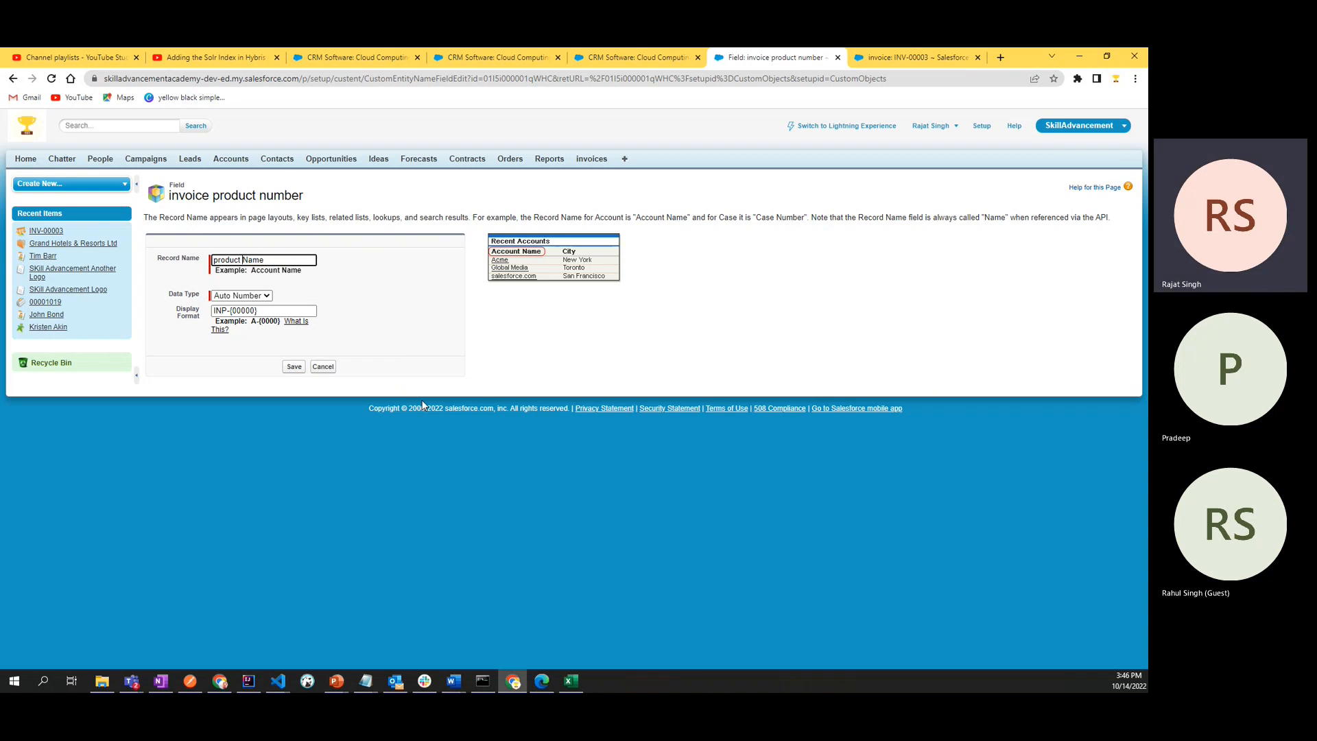
key(Delete)
text(P)
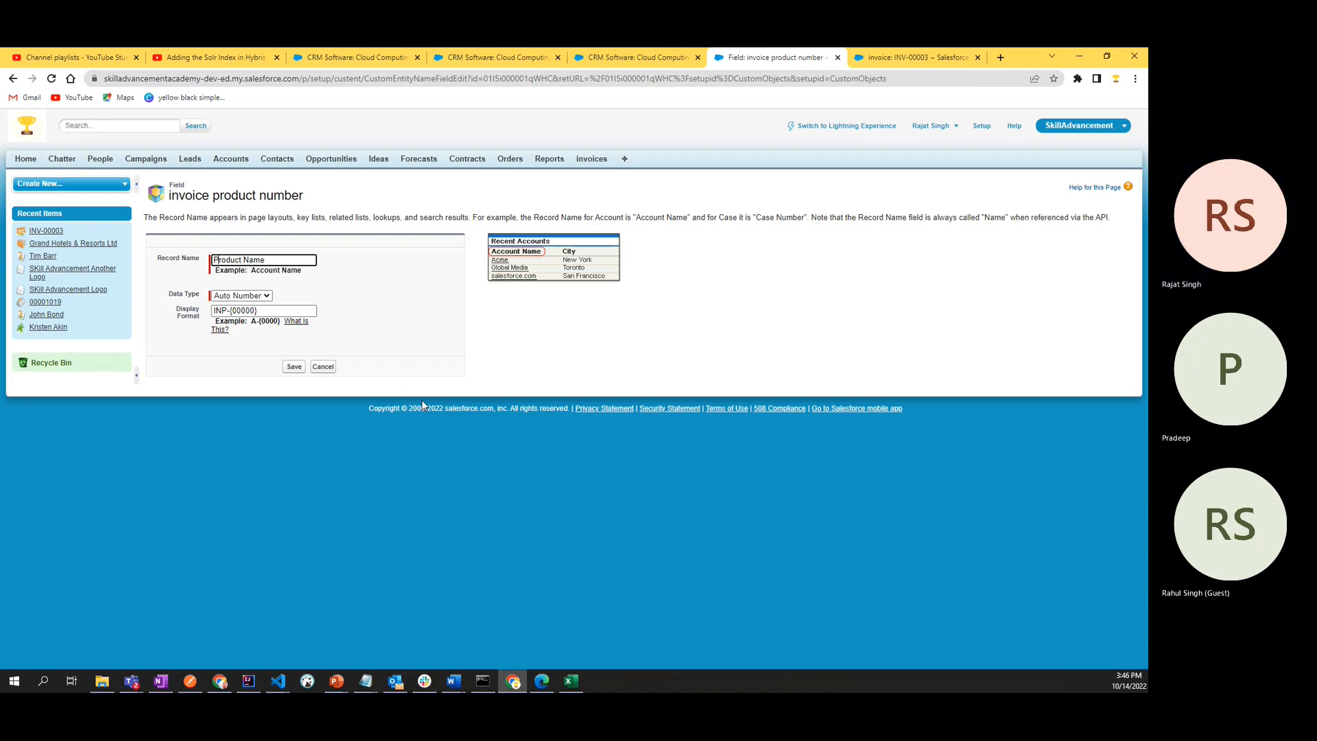
click(292, 371)
click(293, 368)
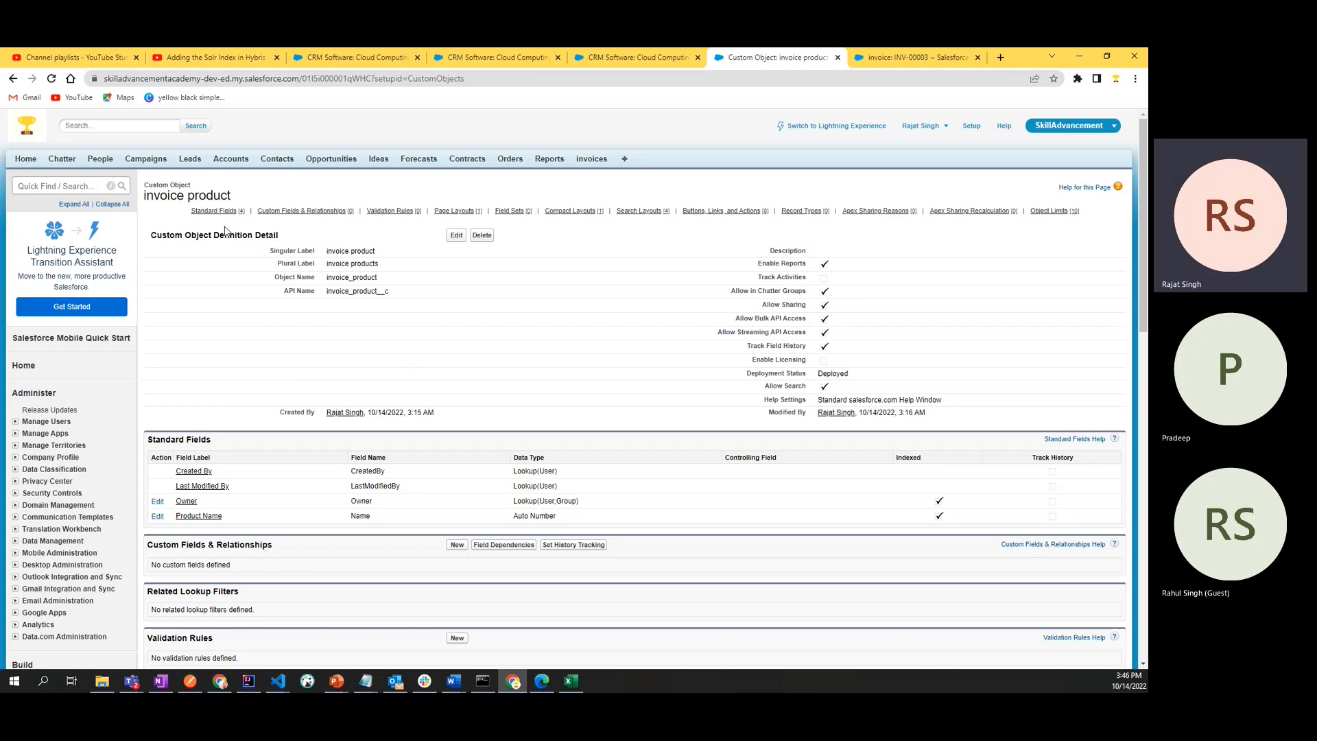
double_click(213, 200)
triple_click(204, 201)
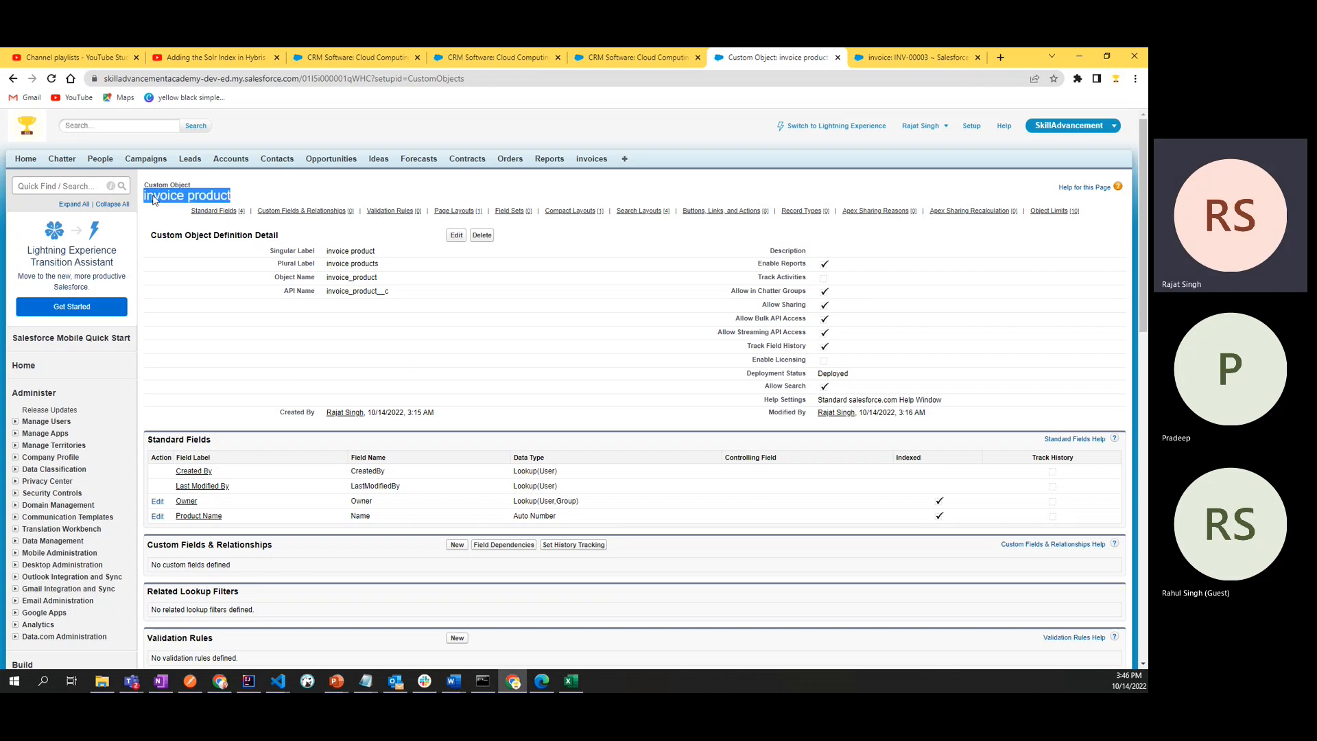
click(267, 197)
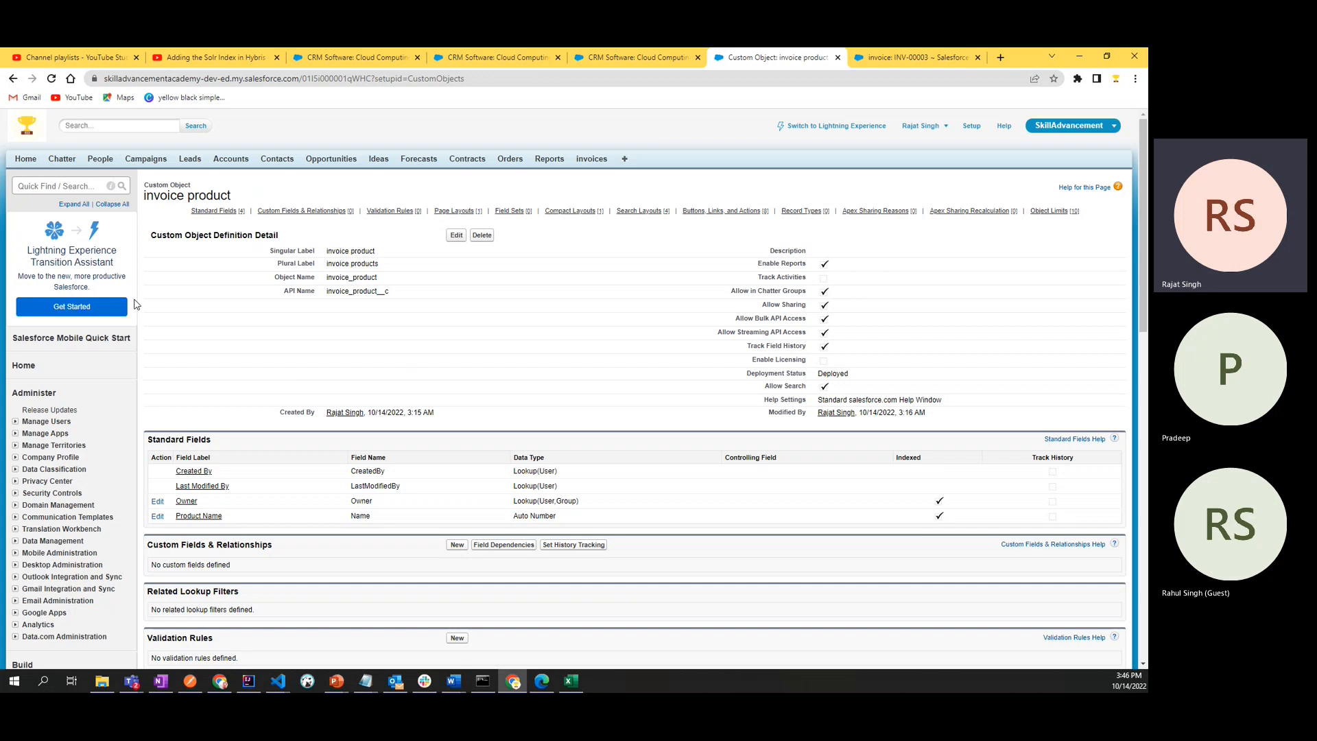
click(61, 186)
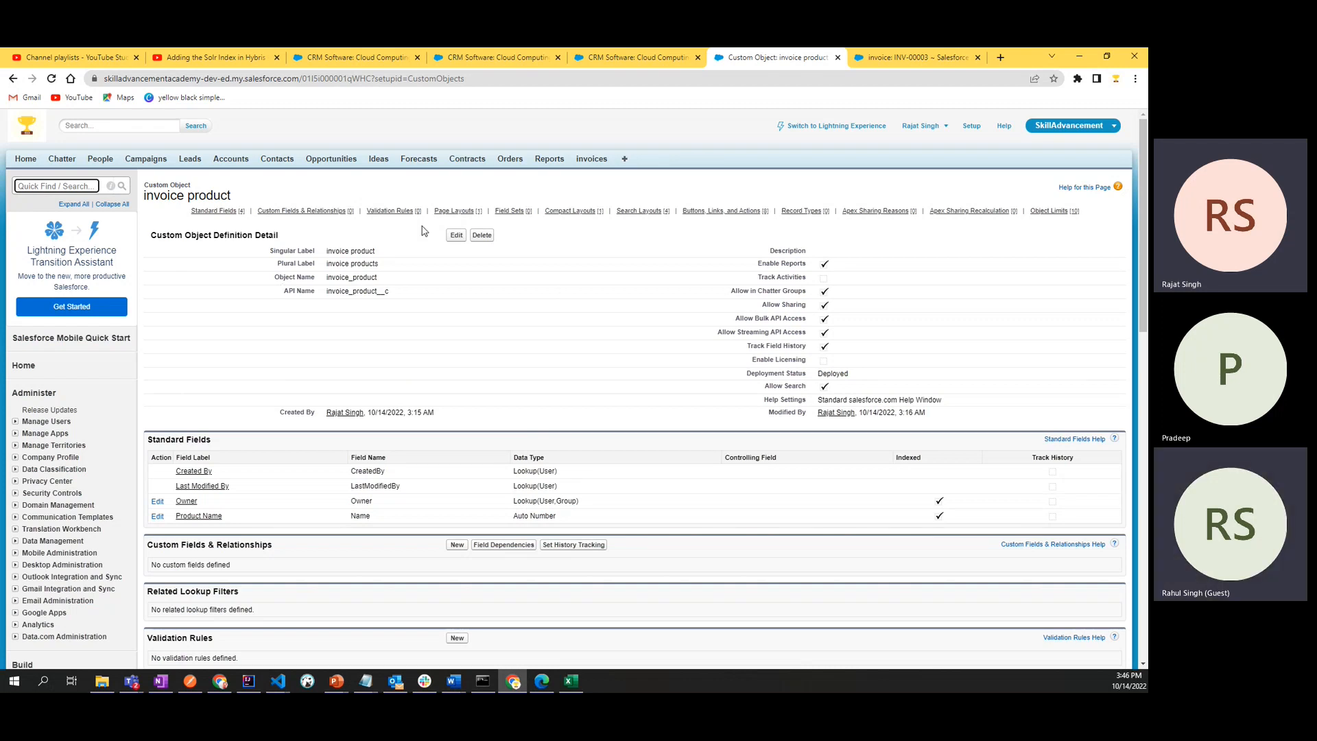
drag(146, 197, 258, 188)
click(257, 188)
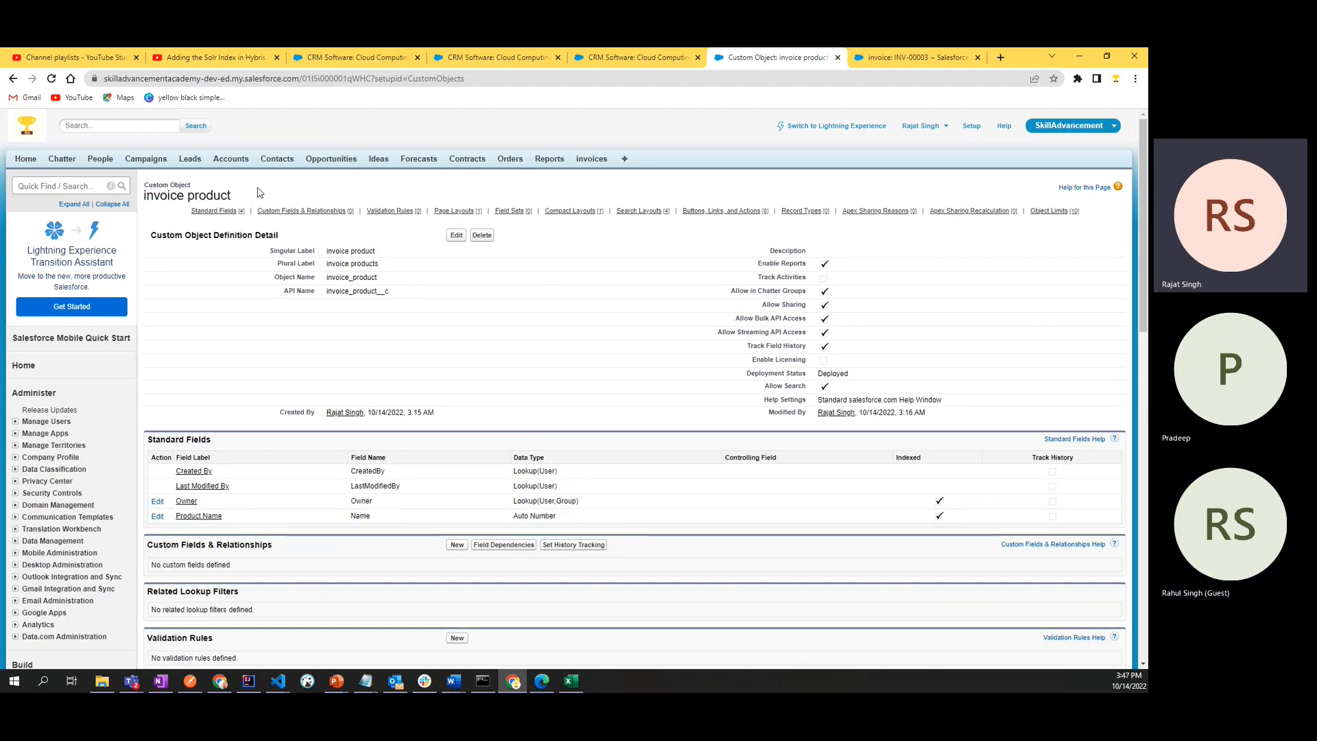
double_click(218, 196)
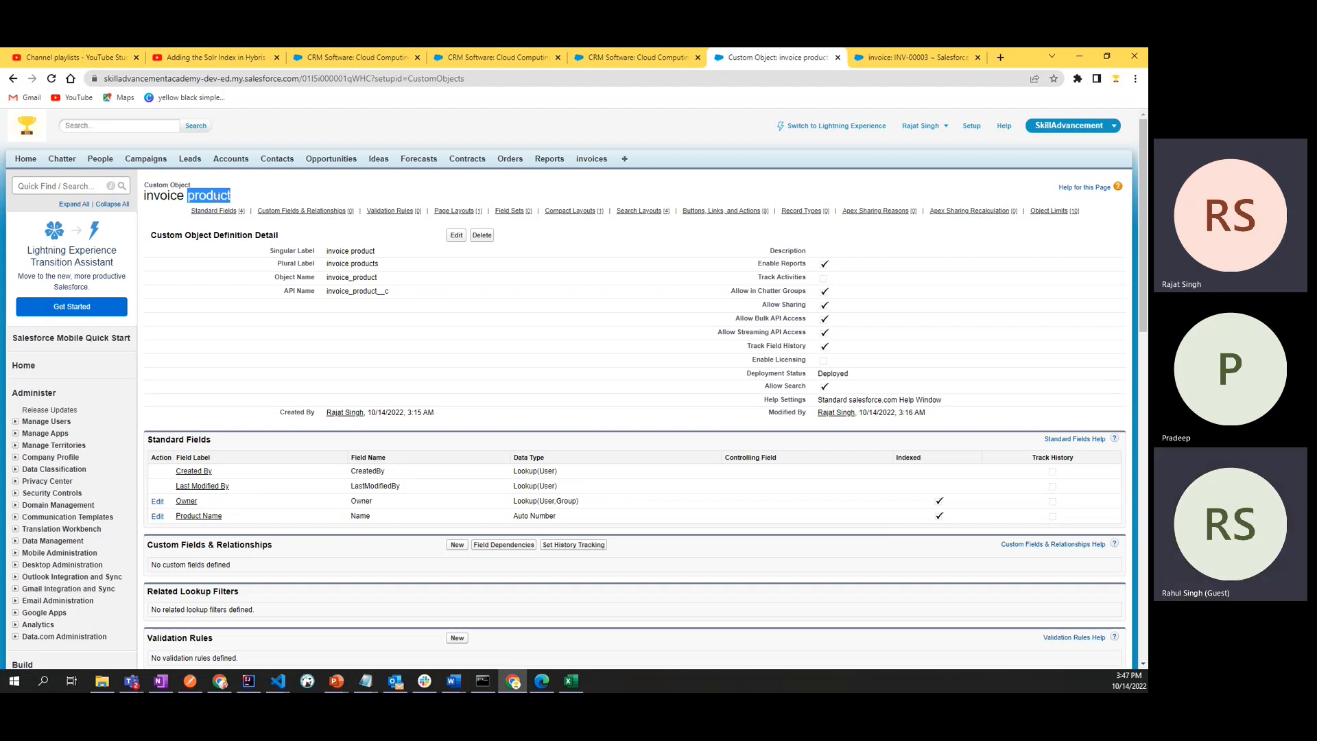
- Switch to the Invoices workbook in Excel, examine the entries in the Invoice Products column, and return to the Salesforce object page
click(574, 687)
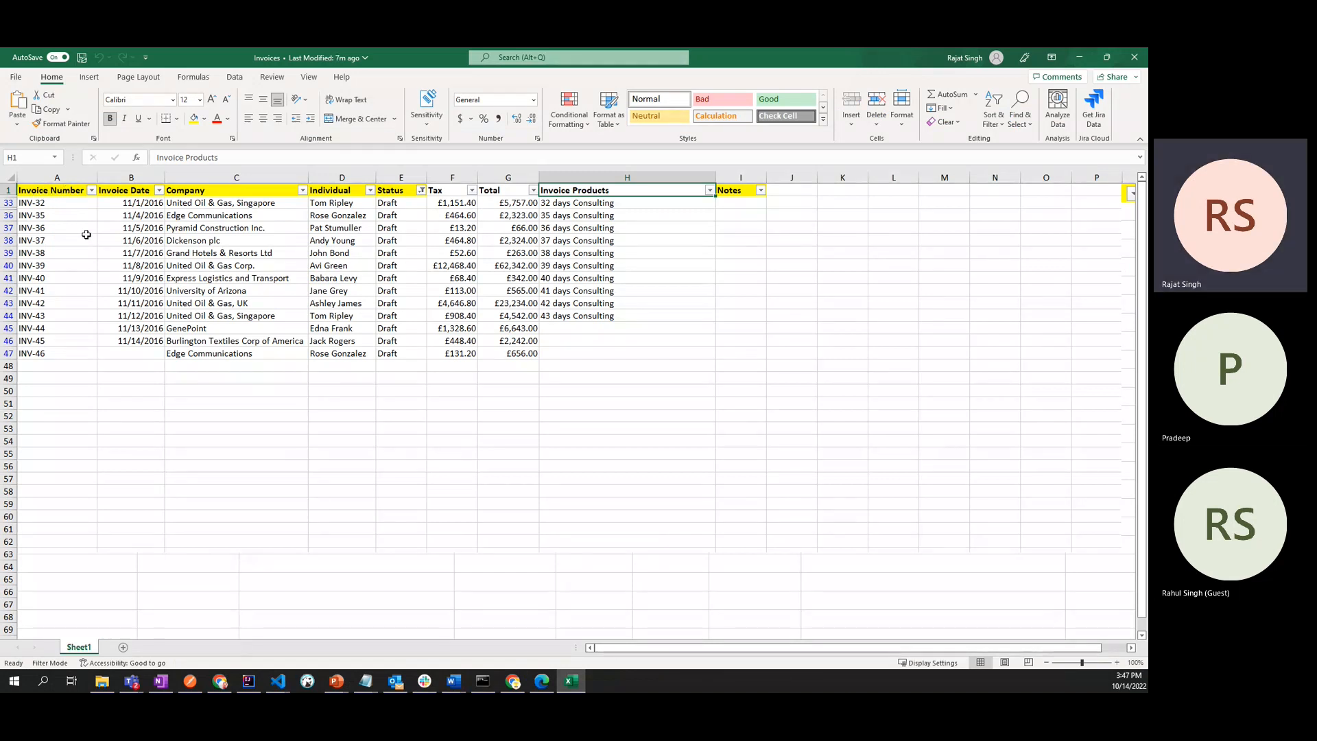
click(603, 203)
click(604, 228)
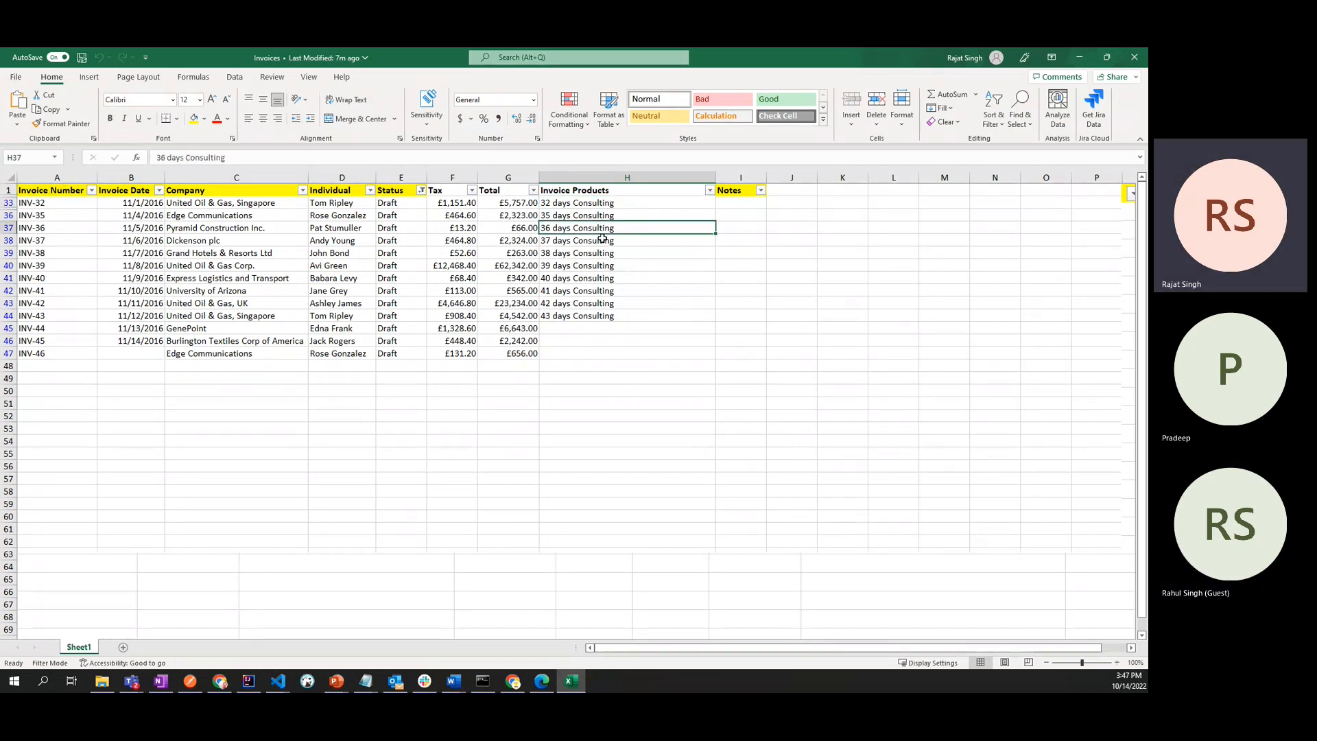
click(603, 240)
click(611, 302)
click(610, 312)
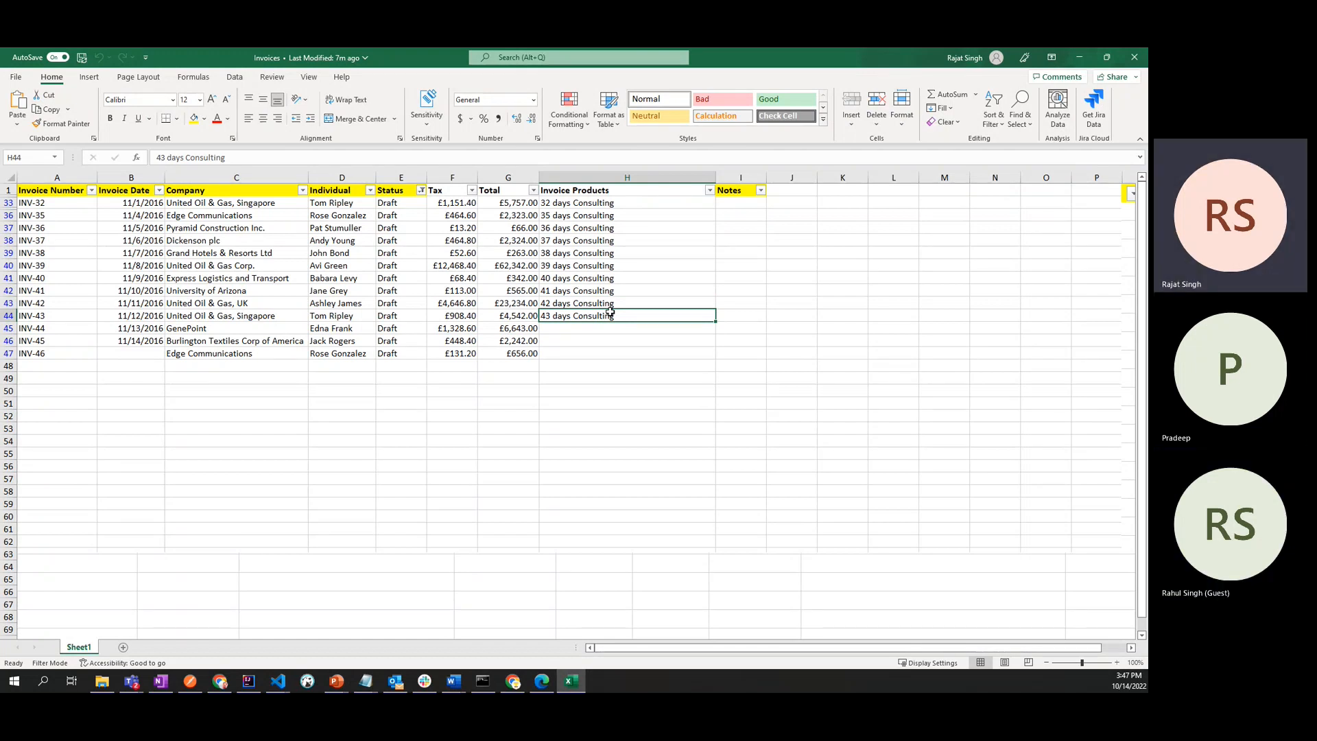
click(576, 202)
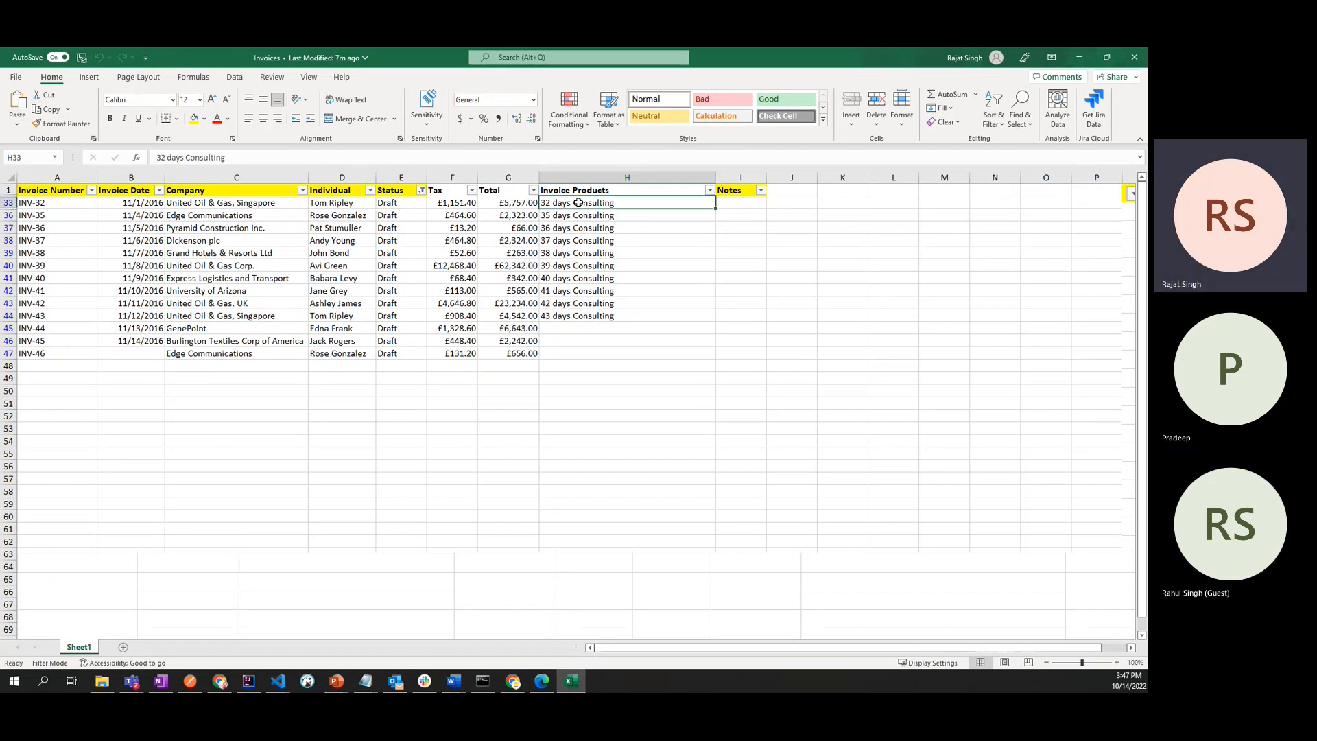
click(1077, 59)
click(433, 375)
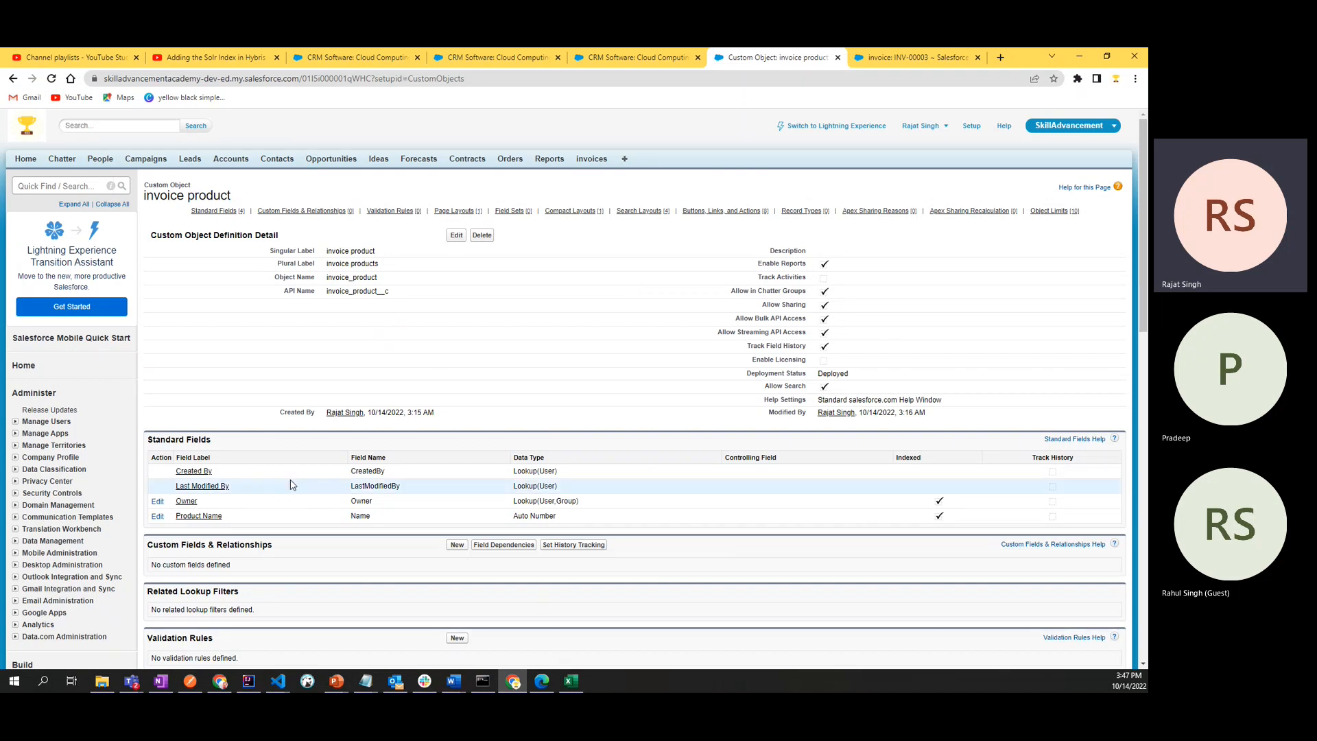
double_click(198, 196)
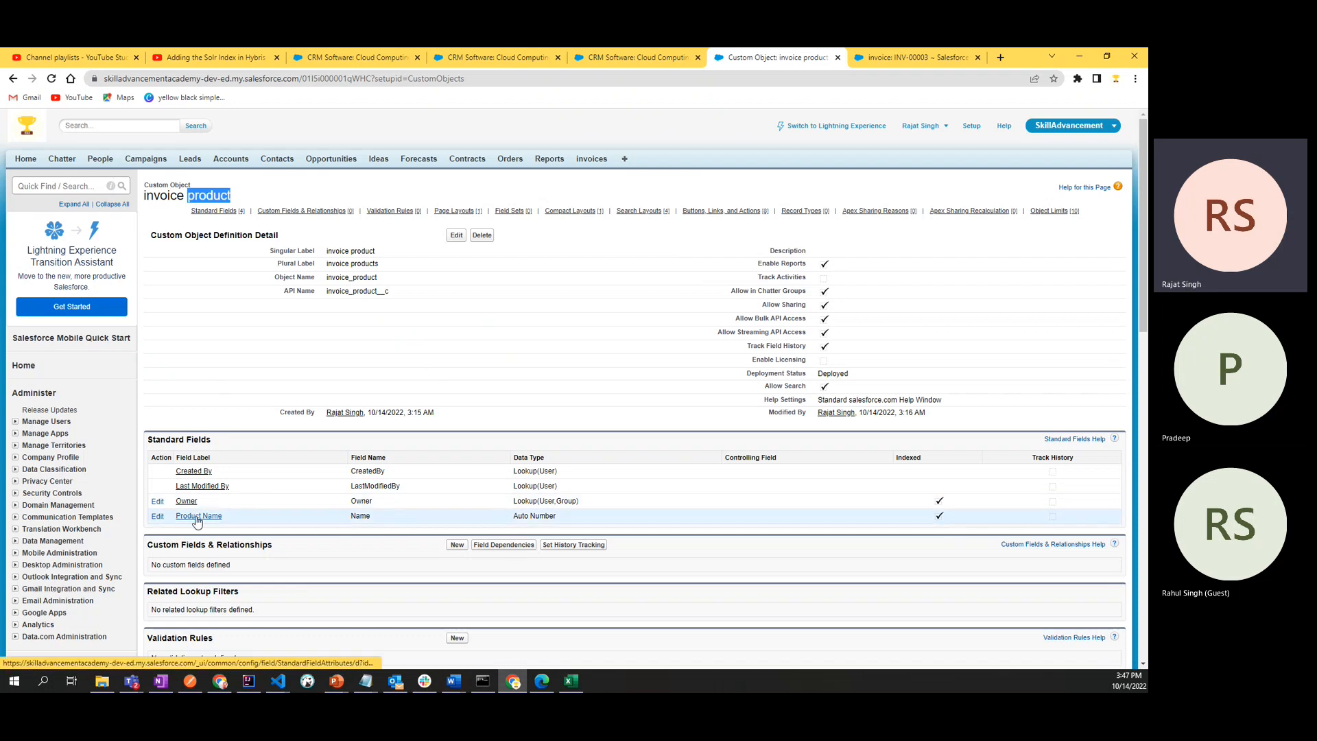
click(160, 195)
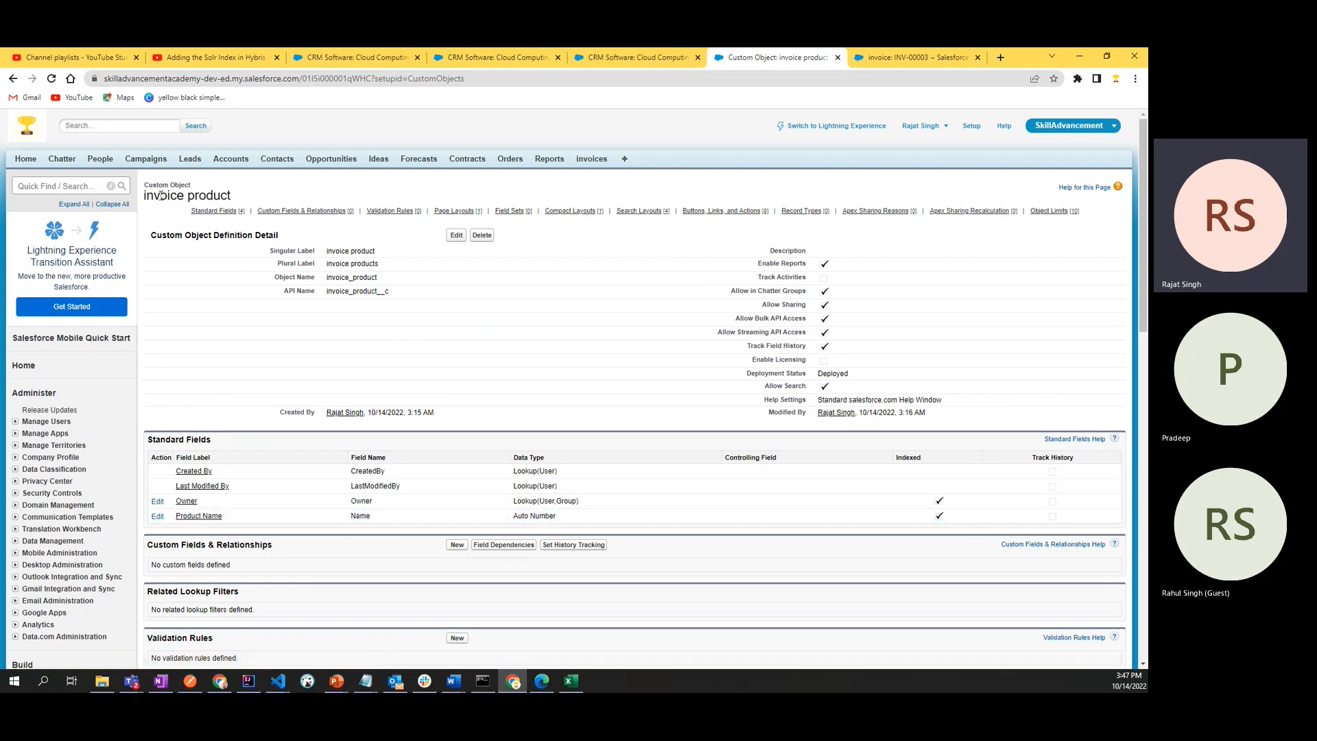
double_click(207, 195)
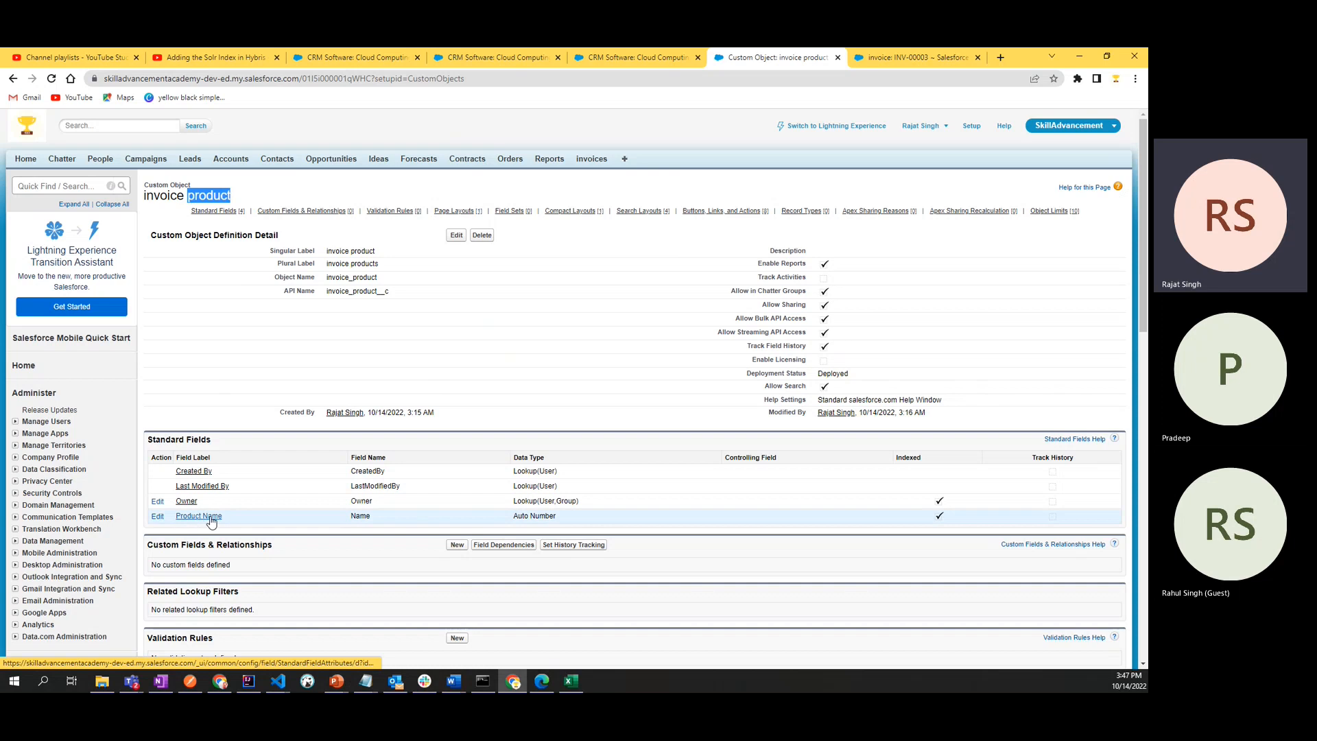
- Open the Product Name standard field for editing and set its record name to "invoice product"
scroll(227, 520, down, 3)
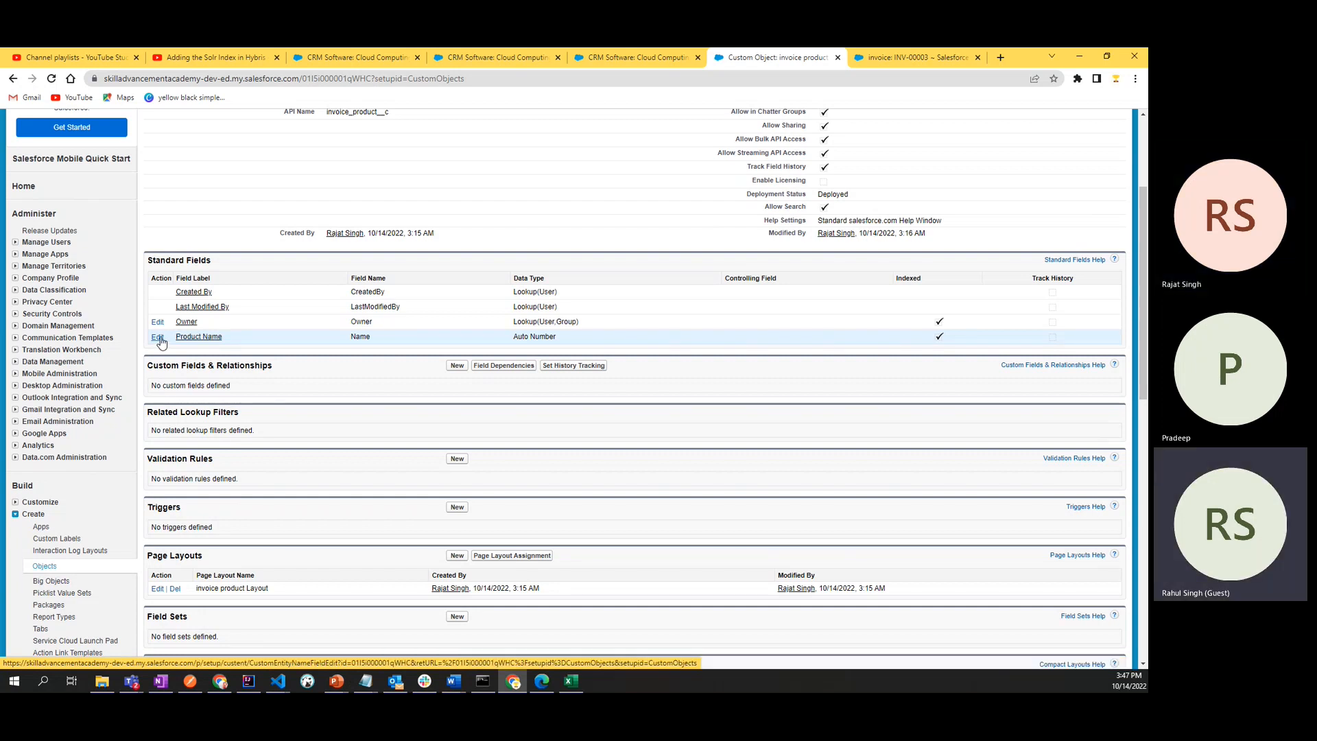
triple_click(245, 383)
click(252, 385)
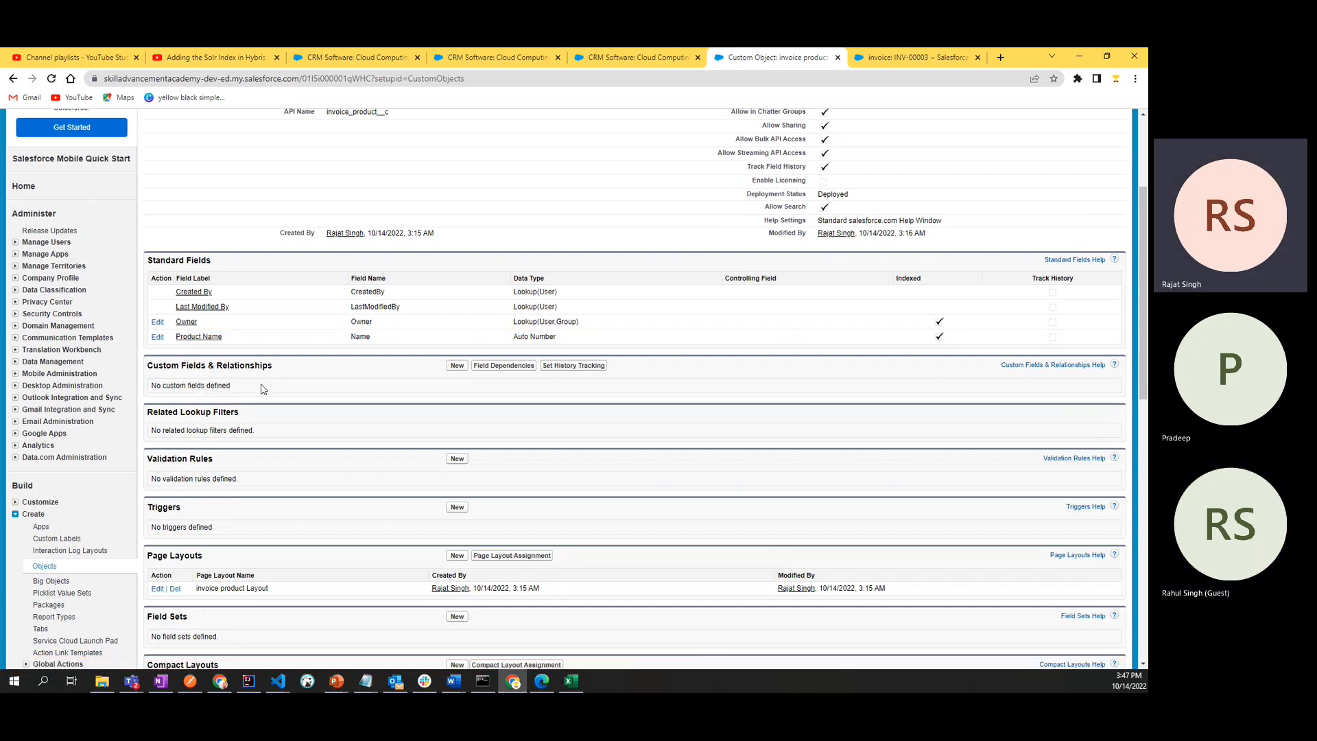
click(157, 336)
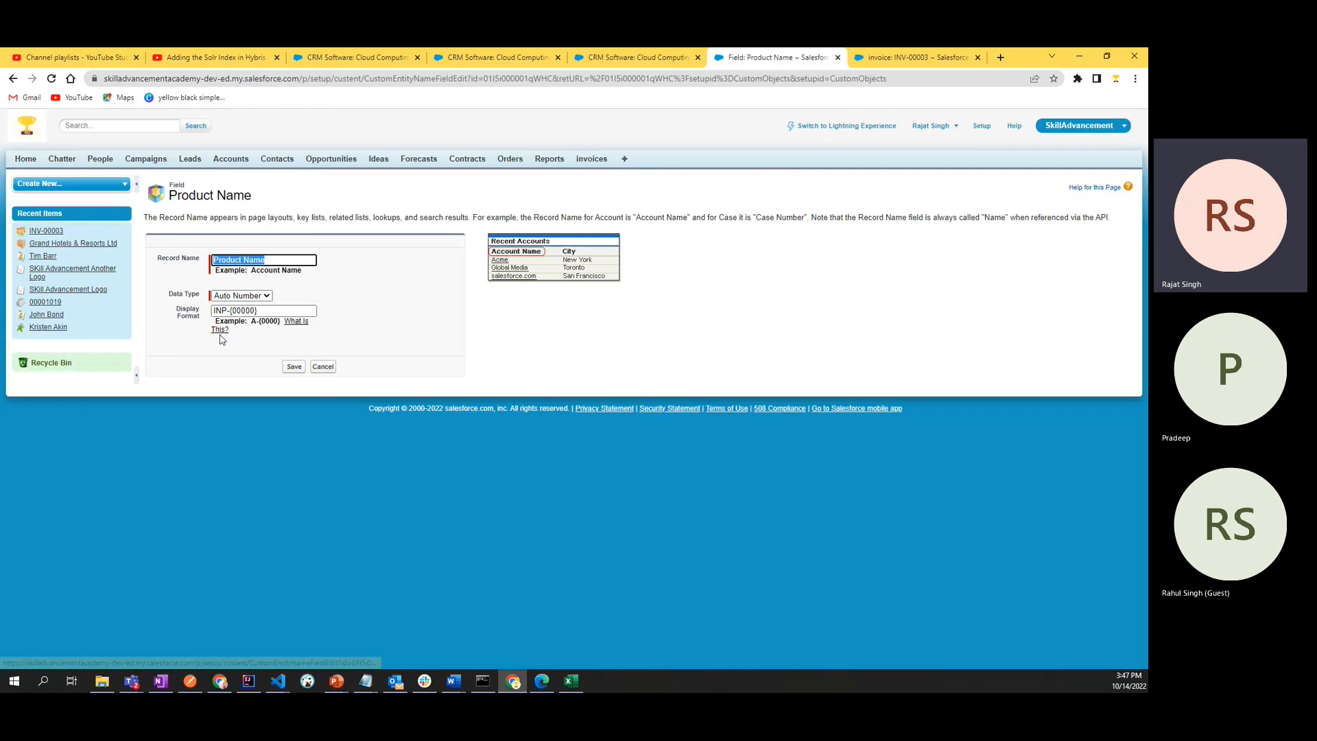
click(269, 259)
drag(274, 262, 208, 261)
text(invoi)
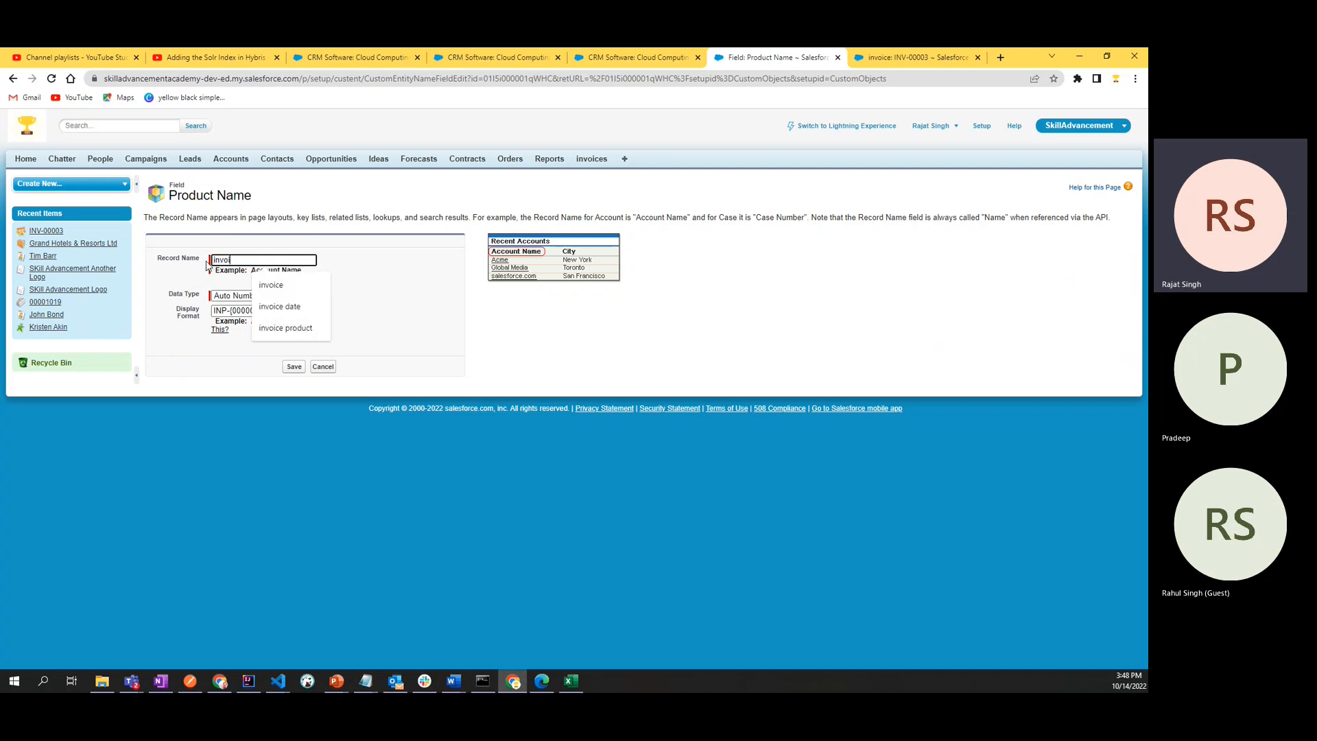
text(ve)
key(BackSpace)
text(ce date)
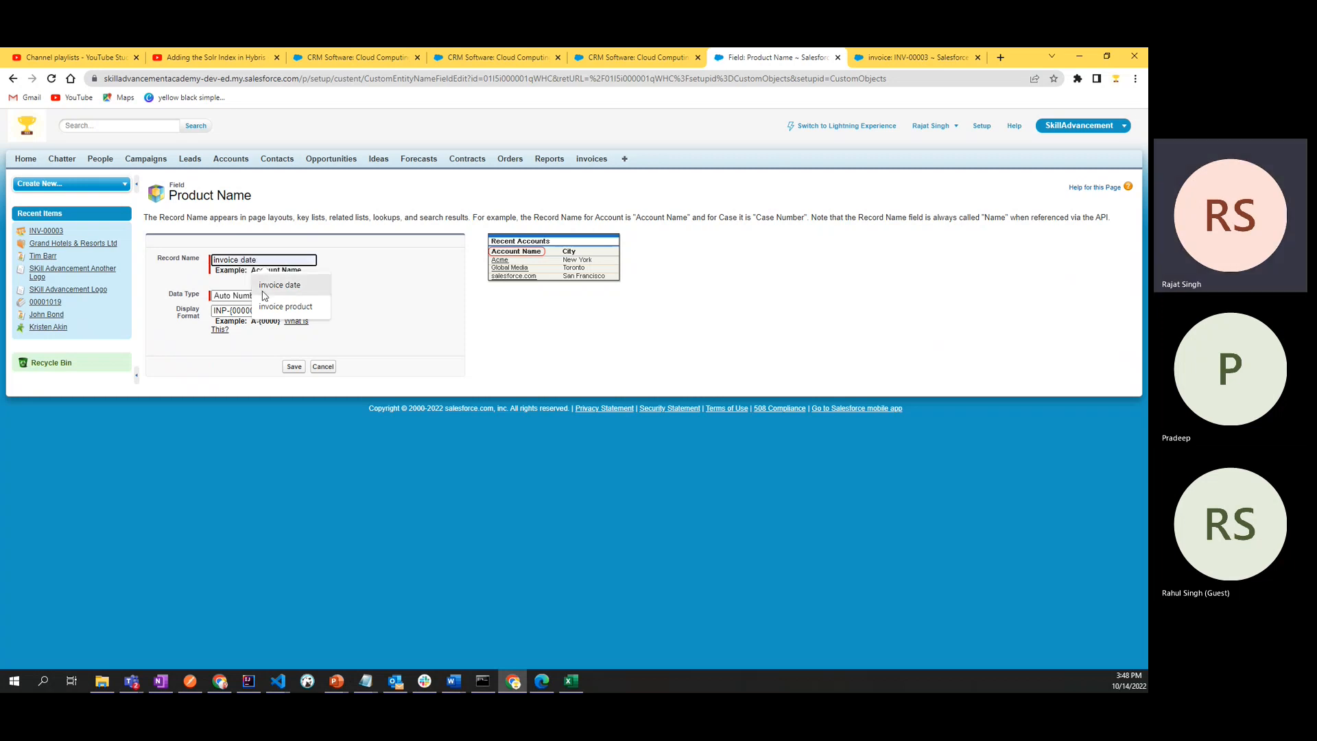
click(286, 306)
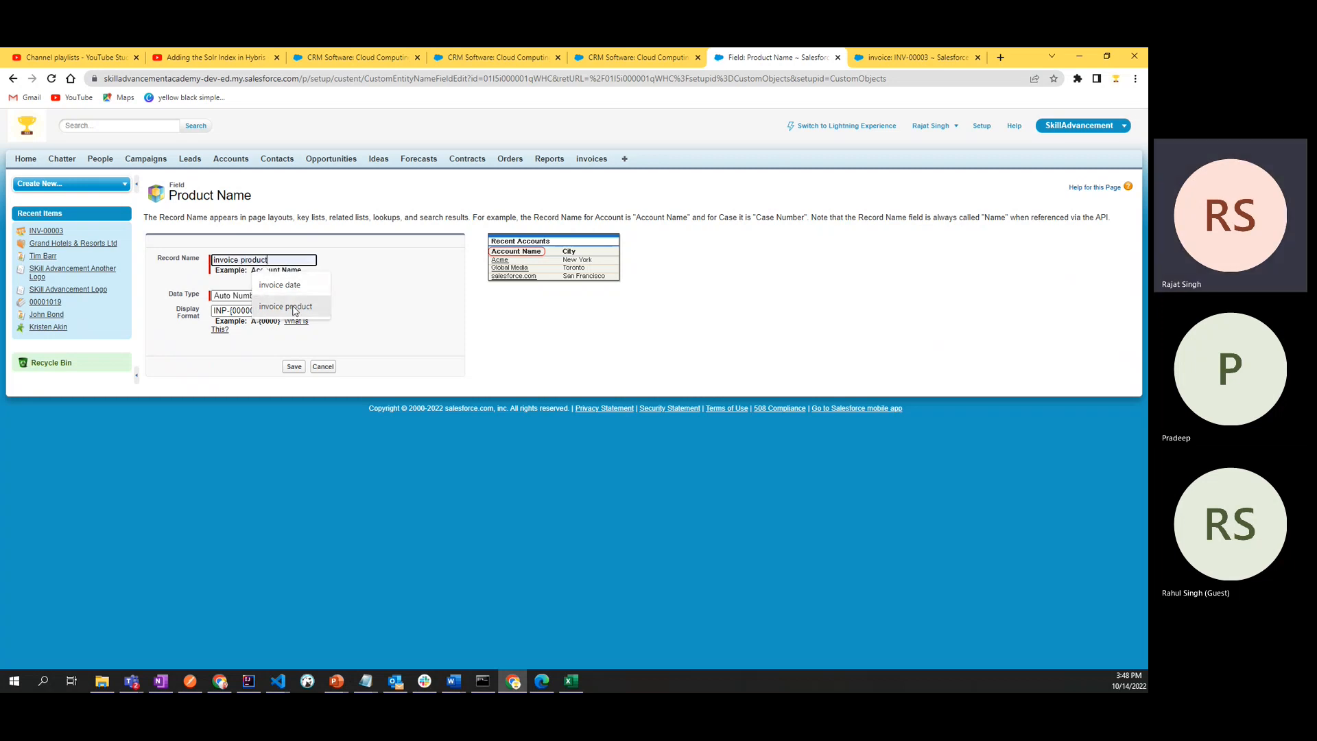
- Capitalise both words of the record name so it reads "Invoice Product", and save the field
click(299, 261)
click(366, 308)
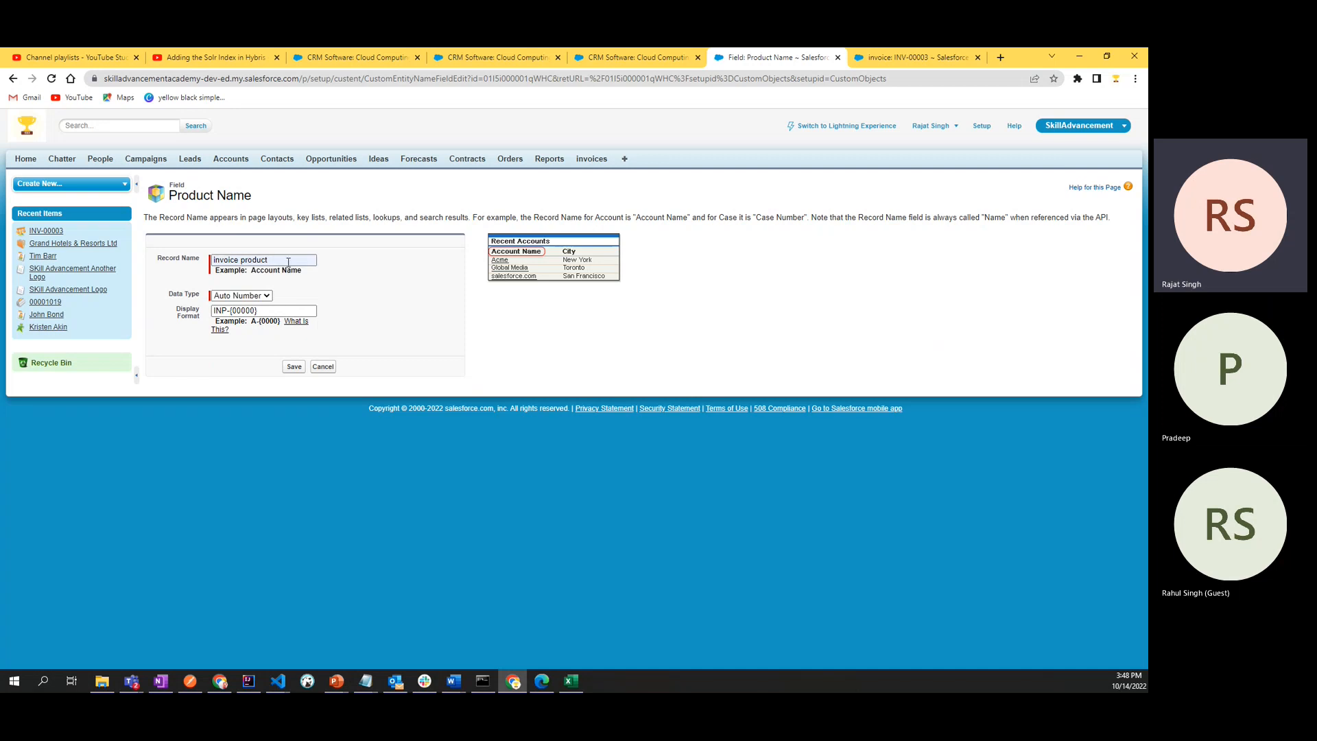
drag(245, 271, 309, 273)
click(308, 277)
click(333, 277)
click(217, 260)
key(BackSpace)
text(I)
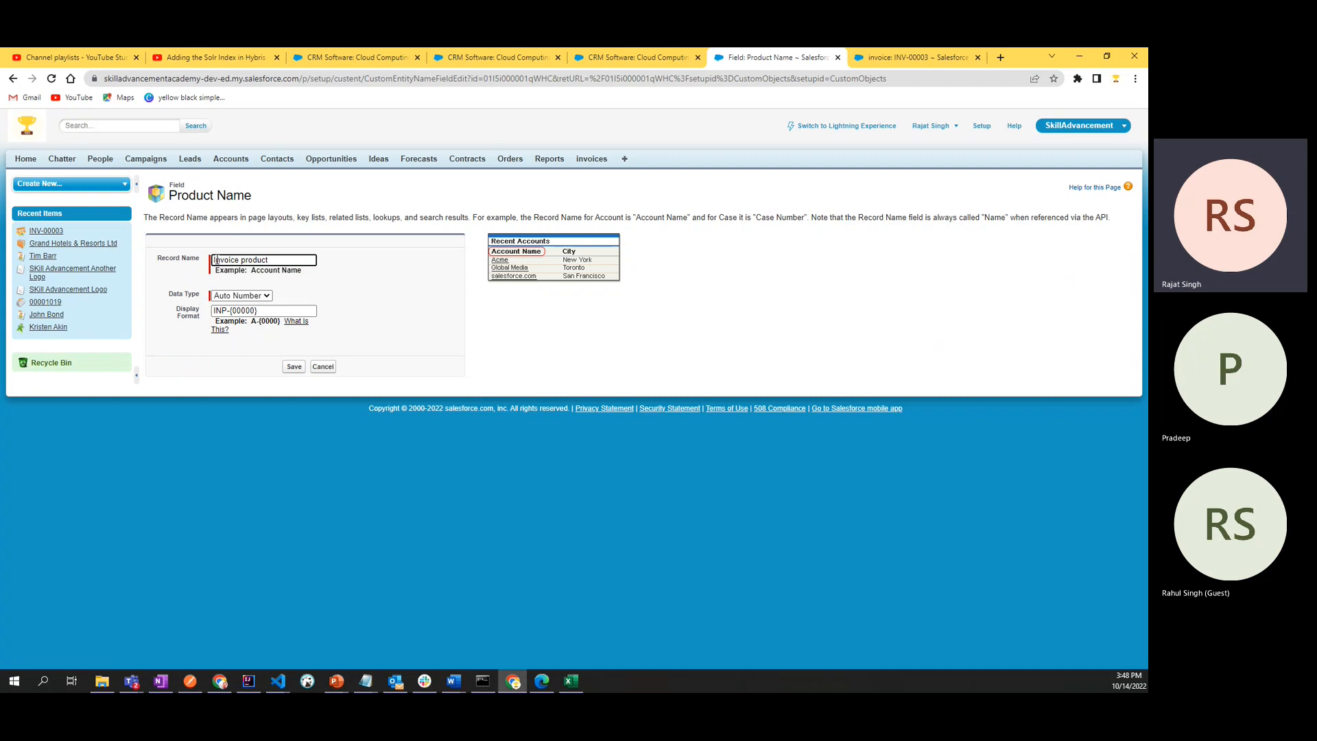
key(Delete)
text(P)
click(392, 296)
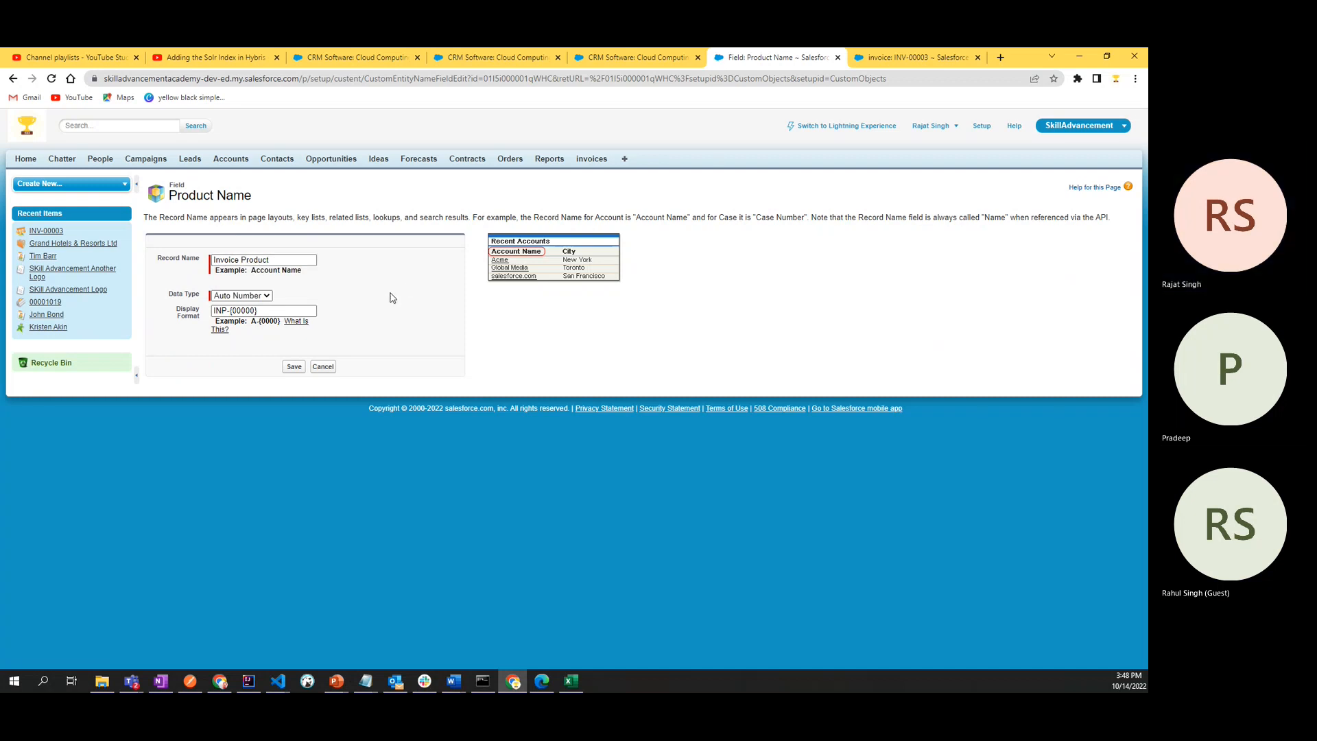
click(293, 368)
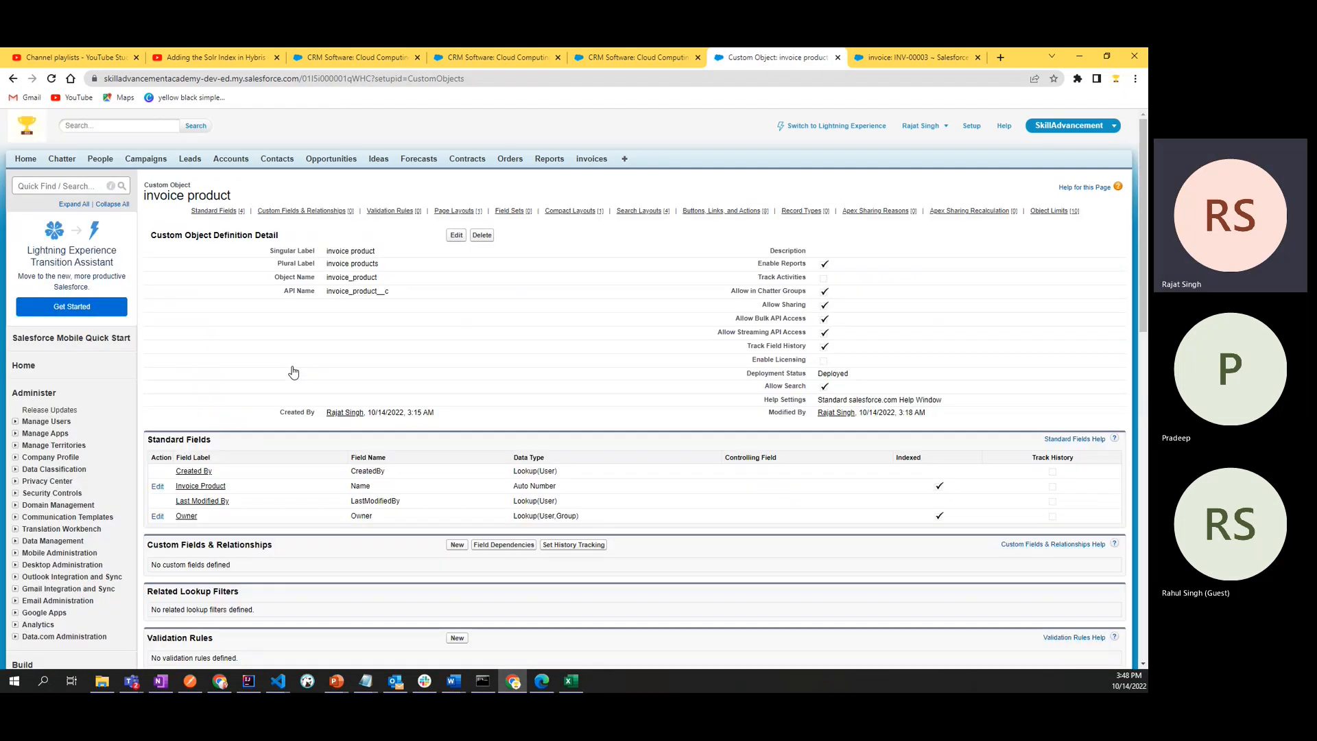
- Review the object's standard fields and start creating a new custom field on the invoice product object
scroll(293, 372, down, 3)
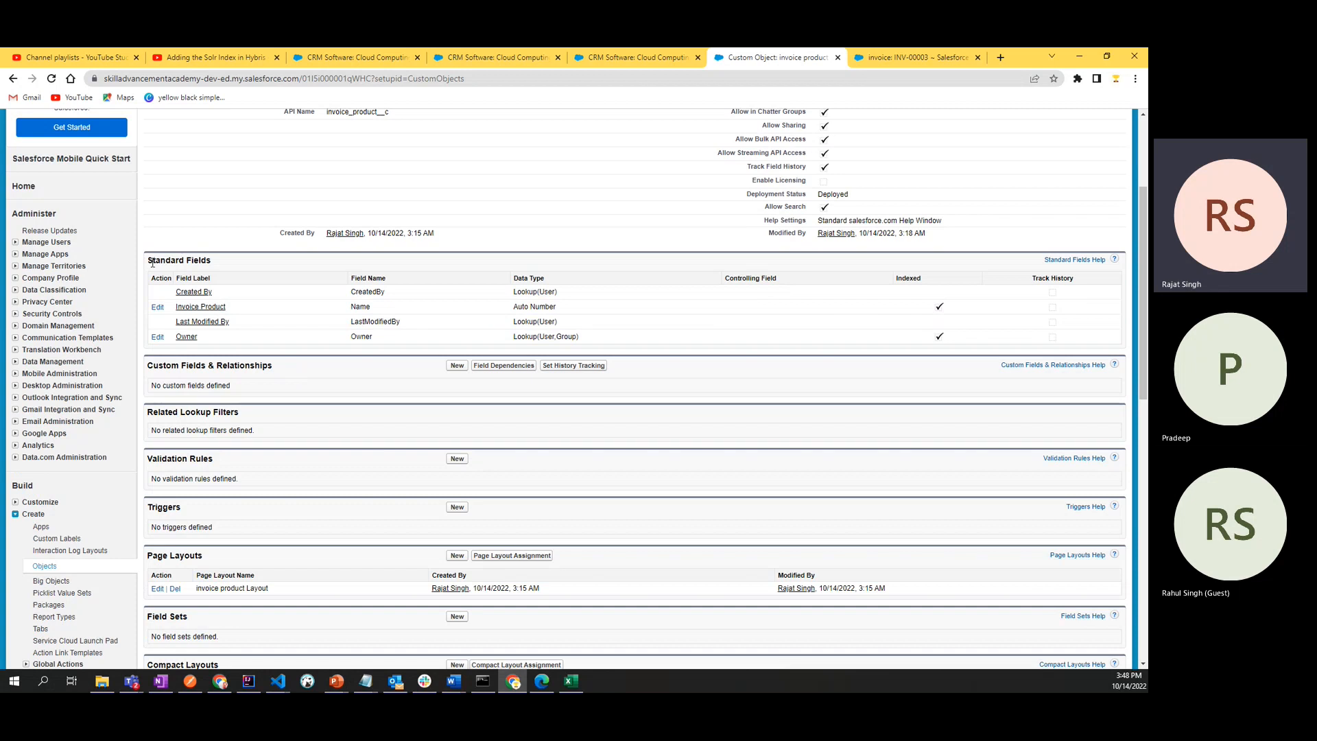
drag(153, 263, 241, 259)
click(265, 264)
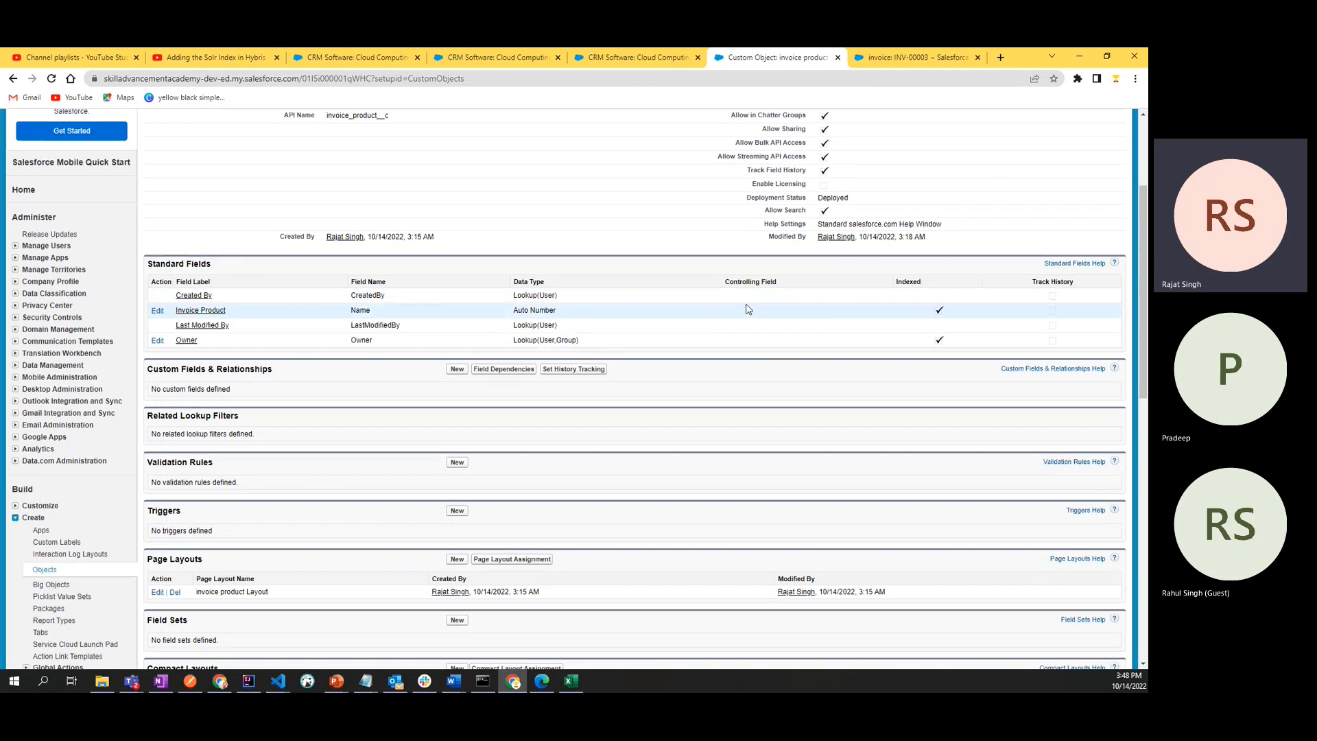
scroll(544, 290, up, 3)
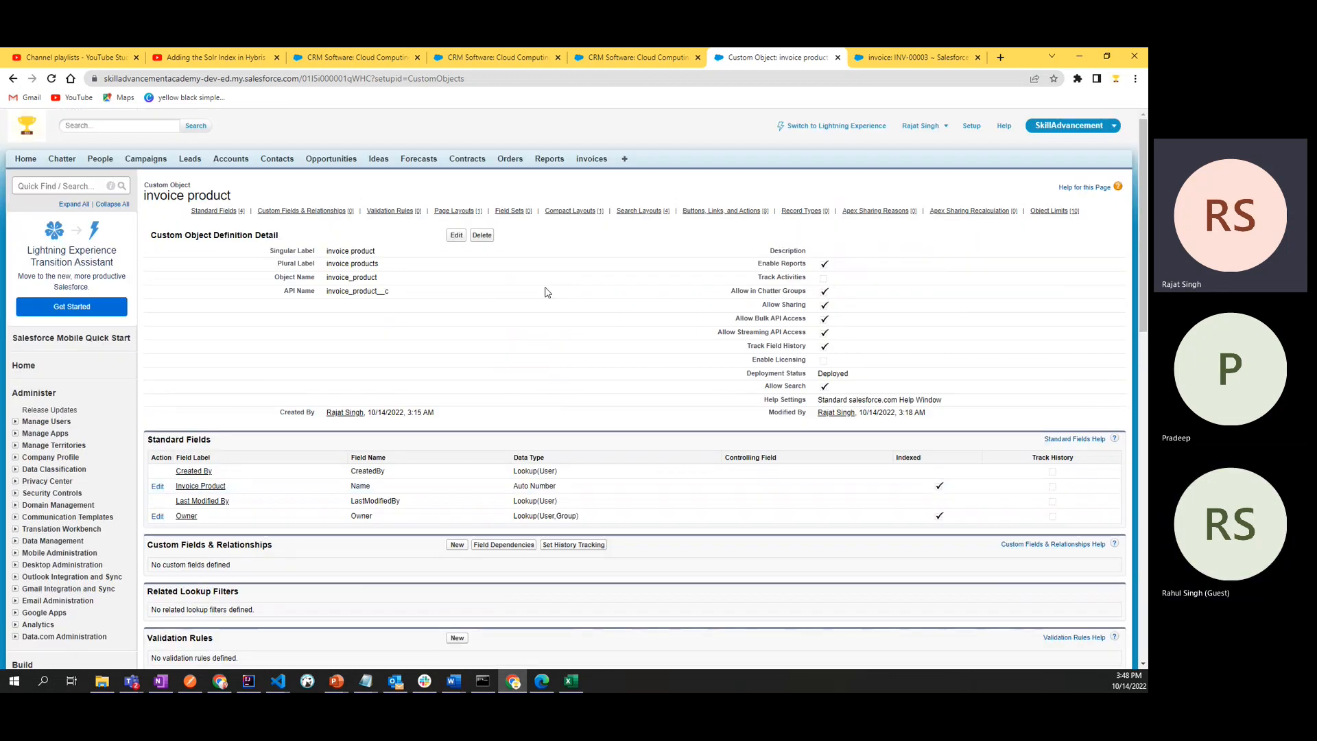
double_click(199, 196)
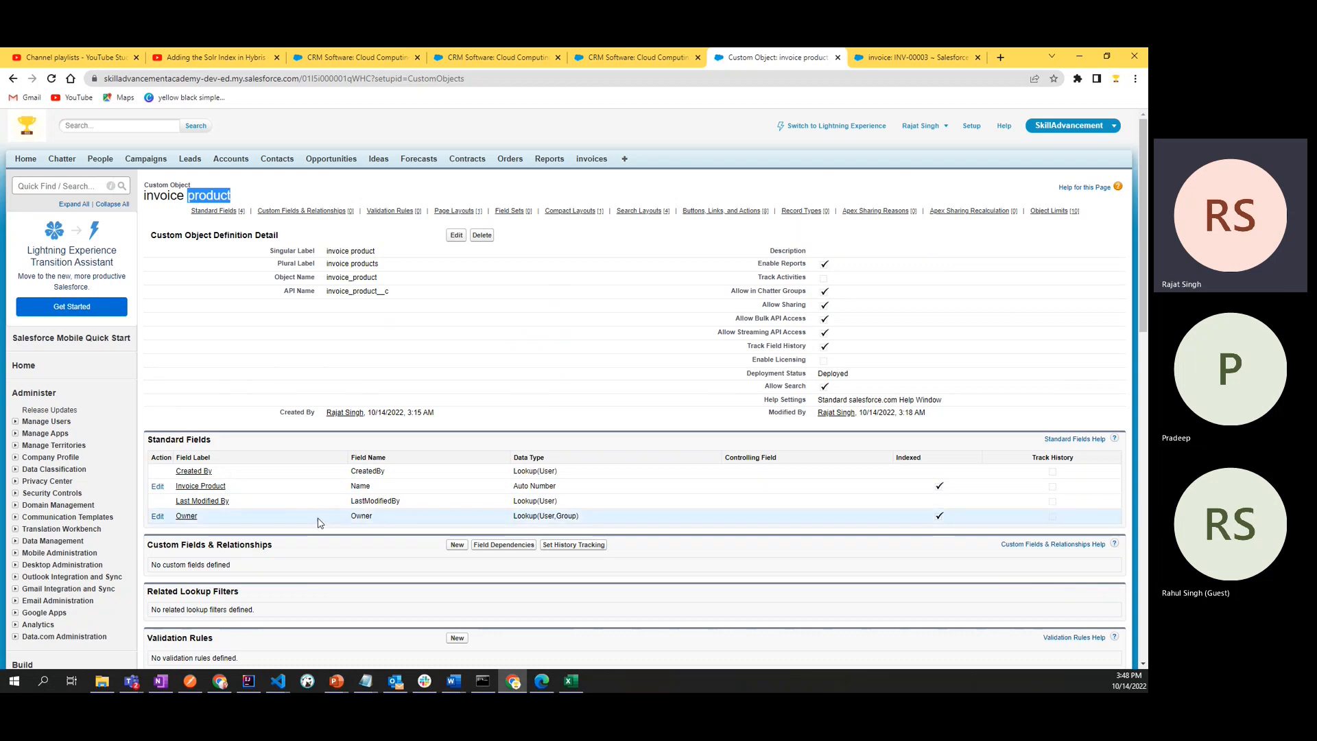
scroll(182, 369, down, 2)
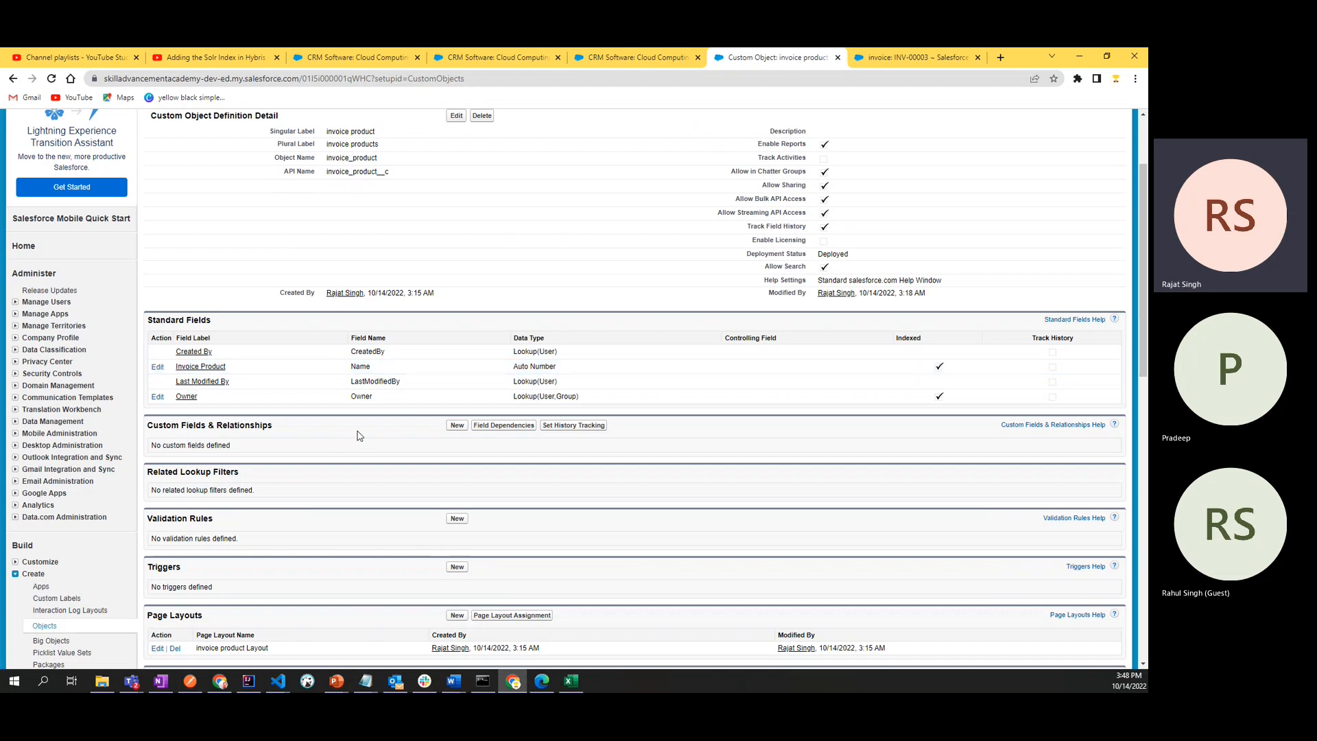
click(458, 426)
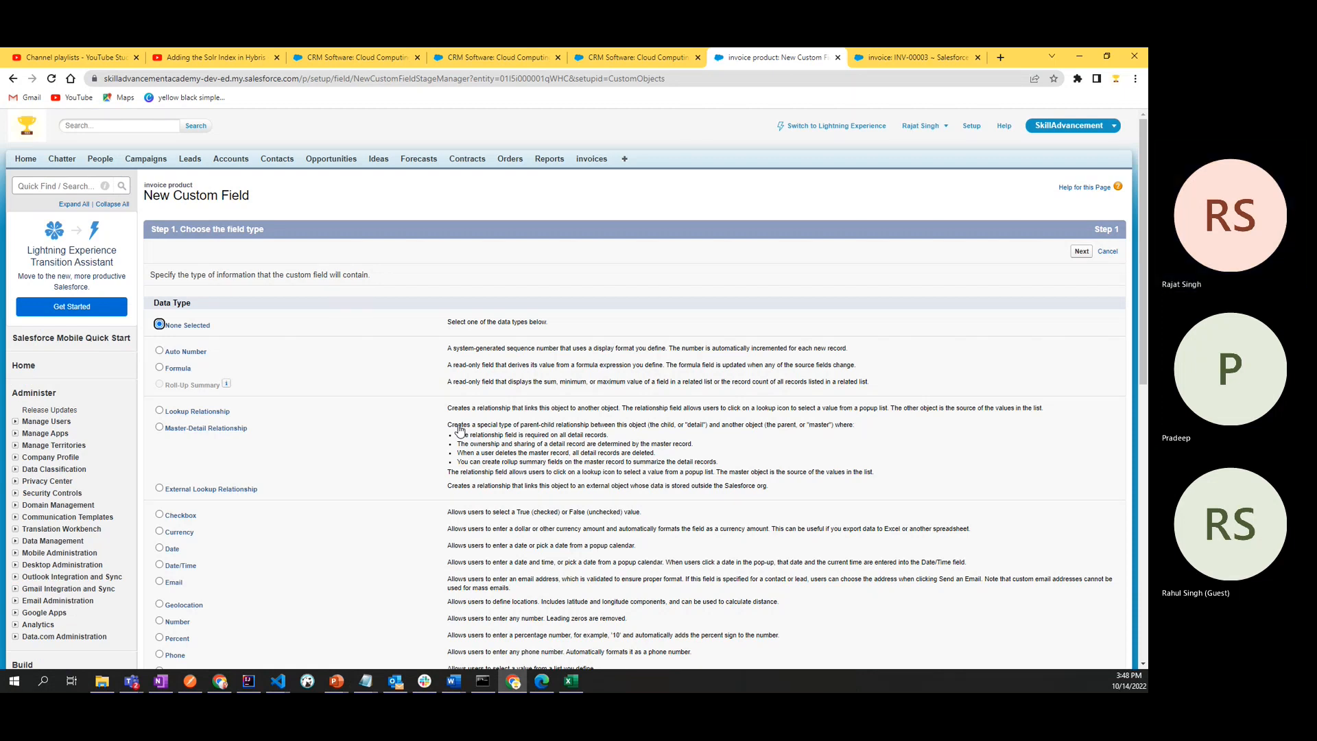
- Examine the available custom field data types and their descriptions, including the character limit of Text Area
click(355, 440)
scroll(357, 444, down, 5)
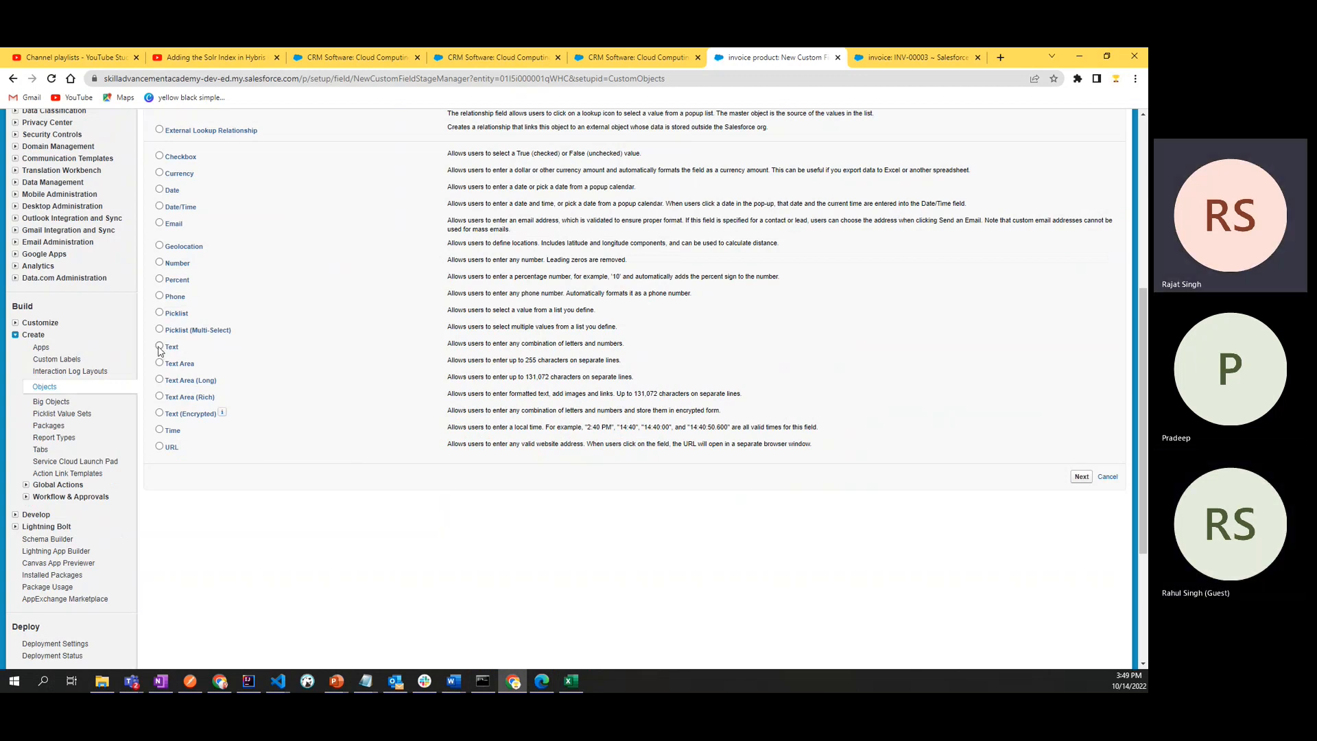
double_click(532, 360)
drag(538, 362, 626, 365)
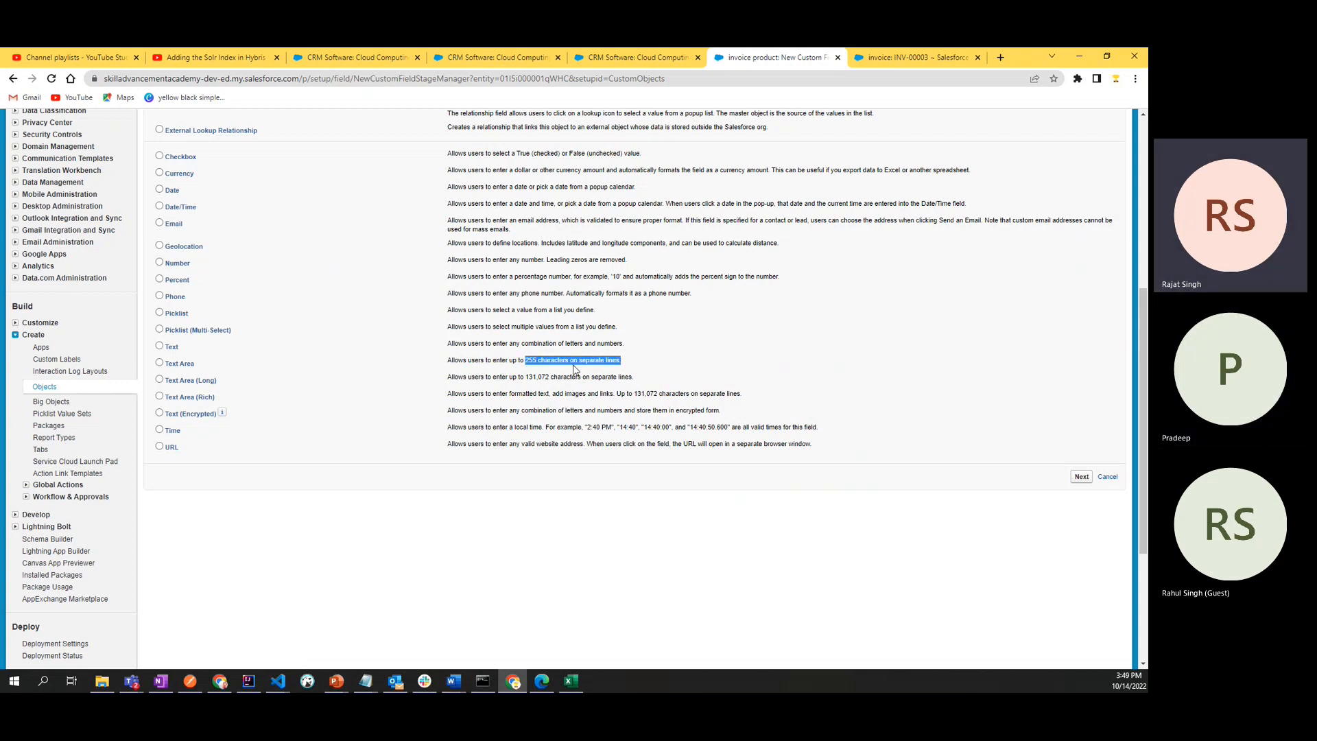
click(525, 361)
double_click(529, 361)
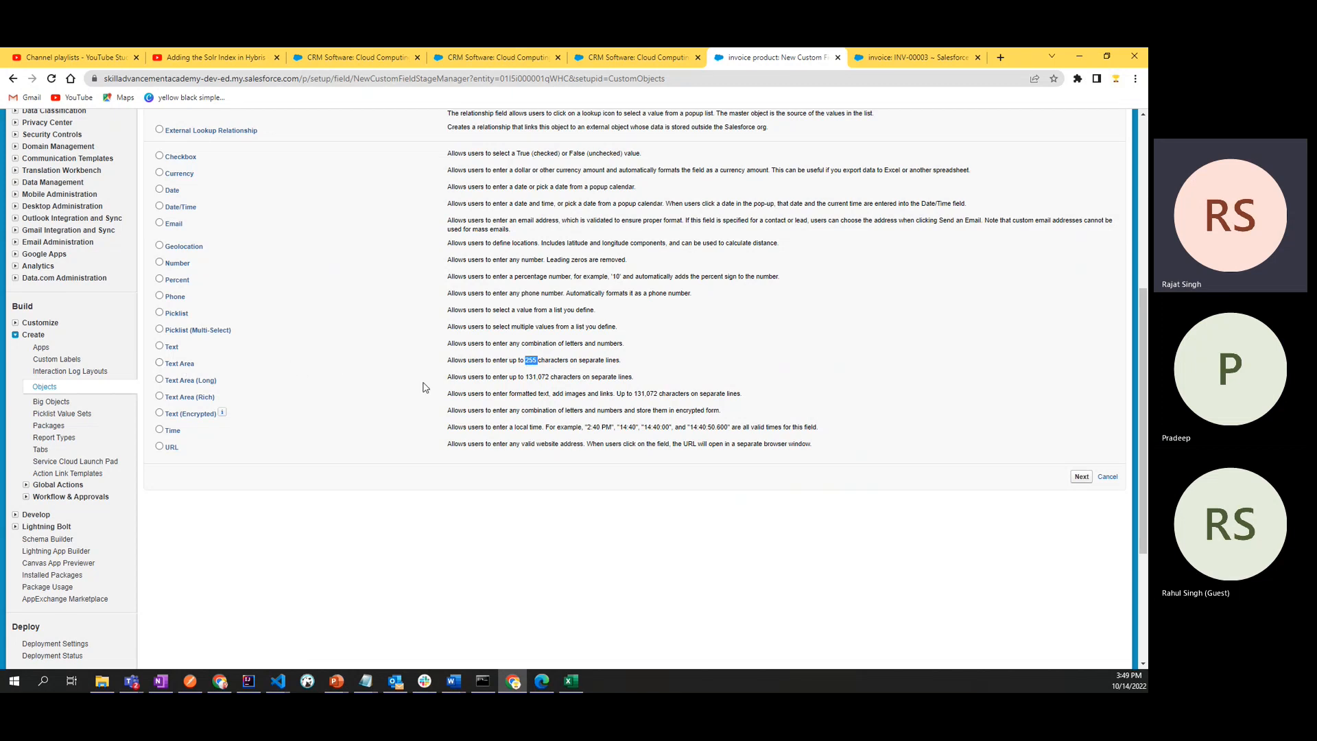
drag(450, 327, 442, 150)
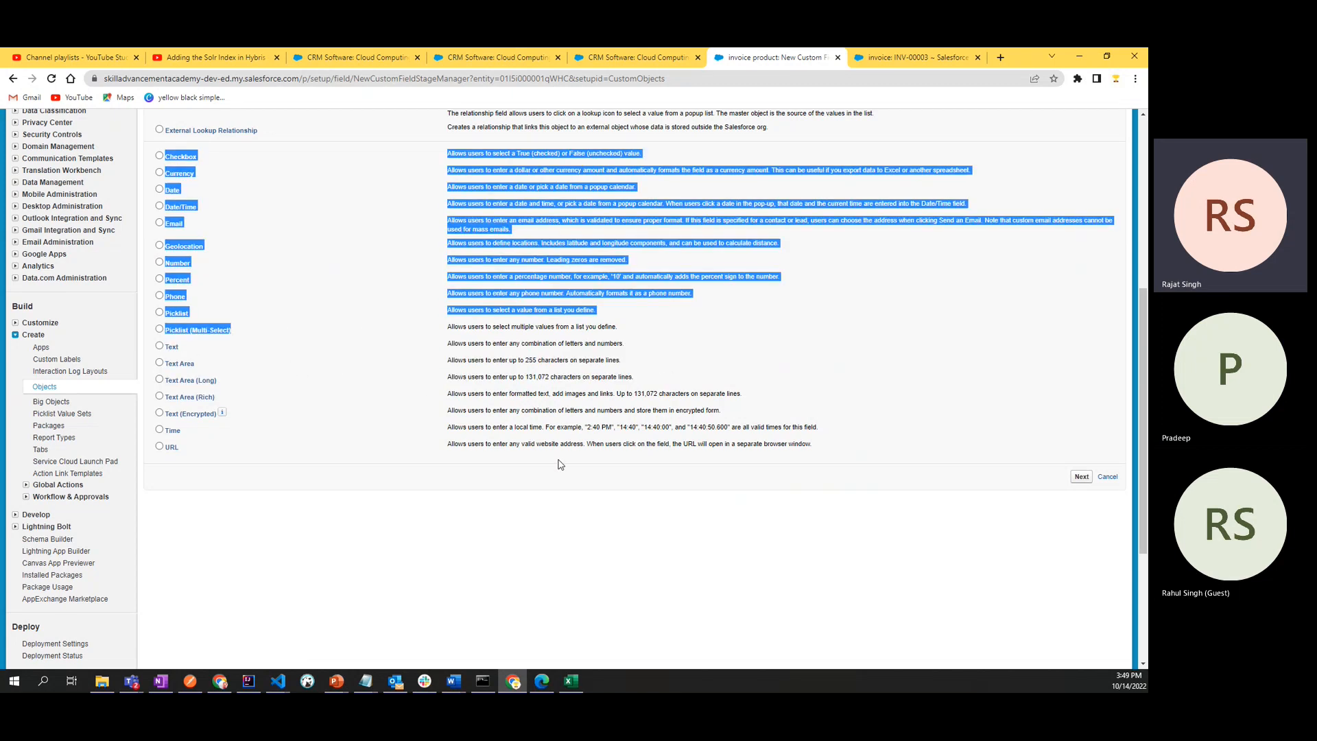
click(464, 578)
scroll(327, 494, up, 2)
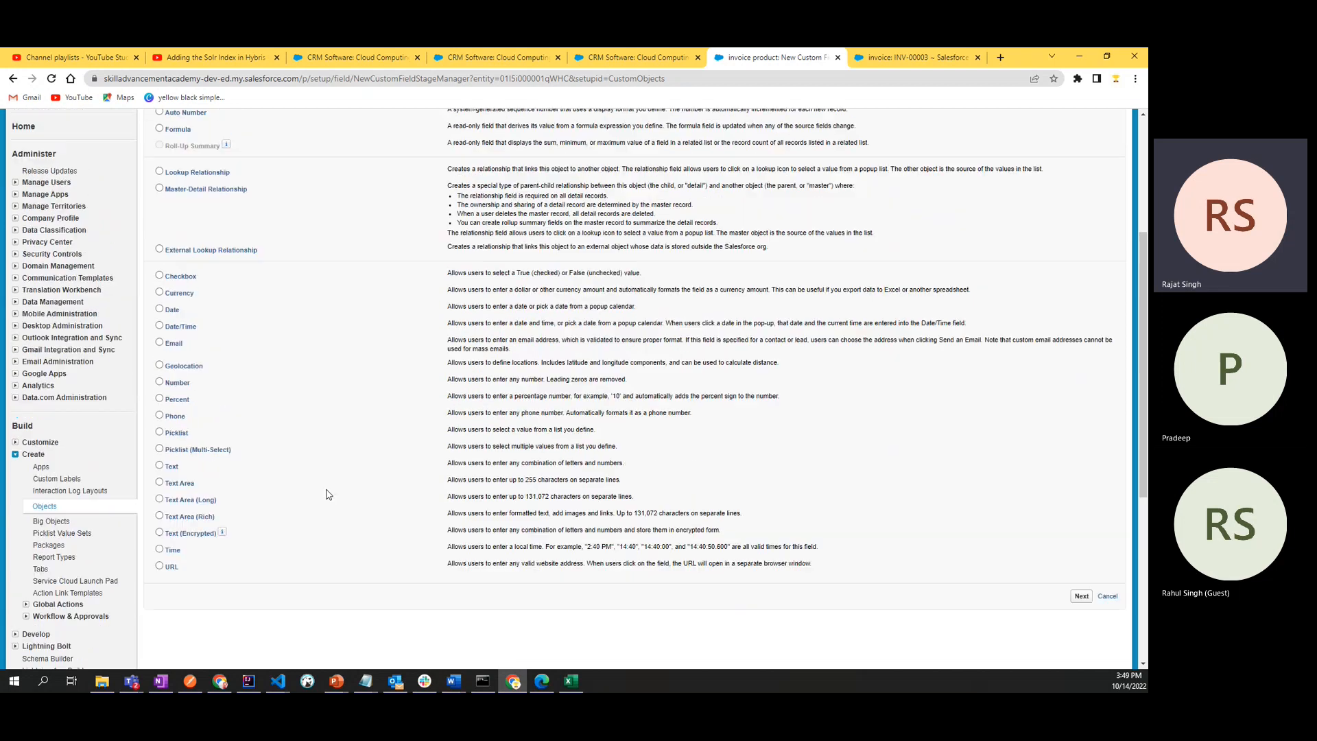
- Choose the Text data type for the new field and label it "Product Name", with Product_Name as the field name
click(160, 466)
click(1082, 596)
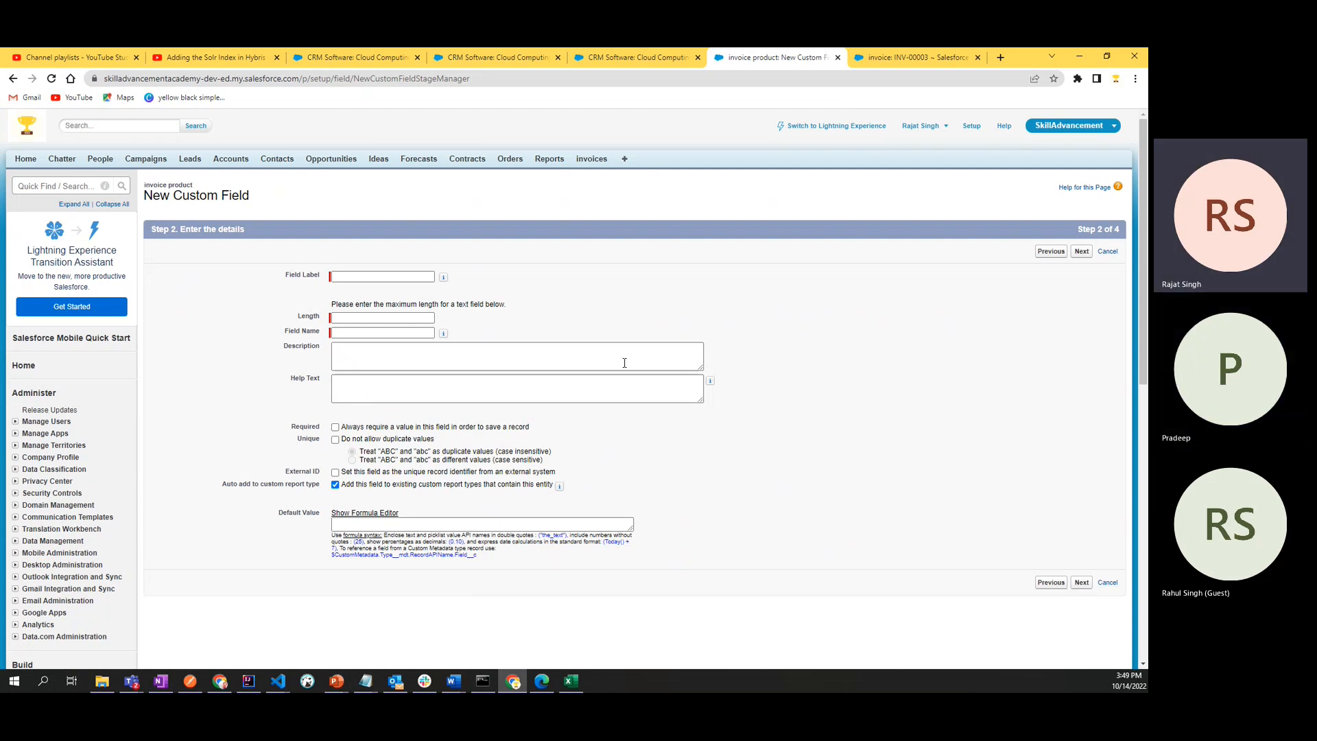
click(349, 278)
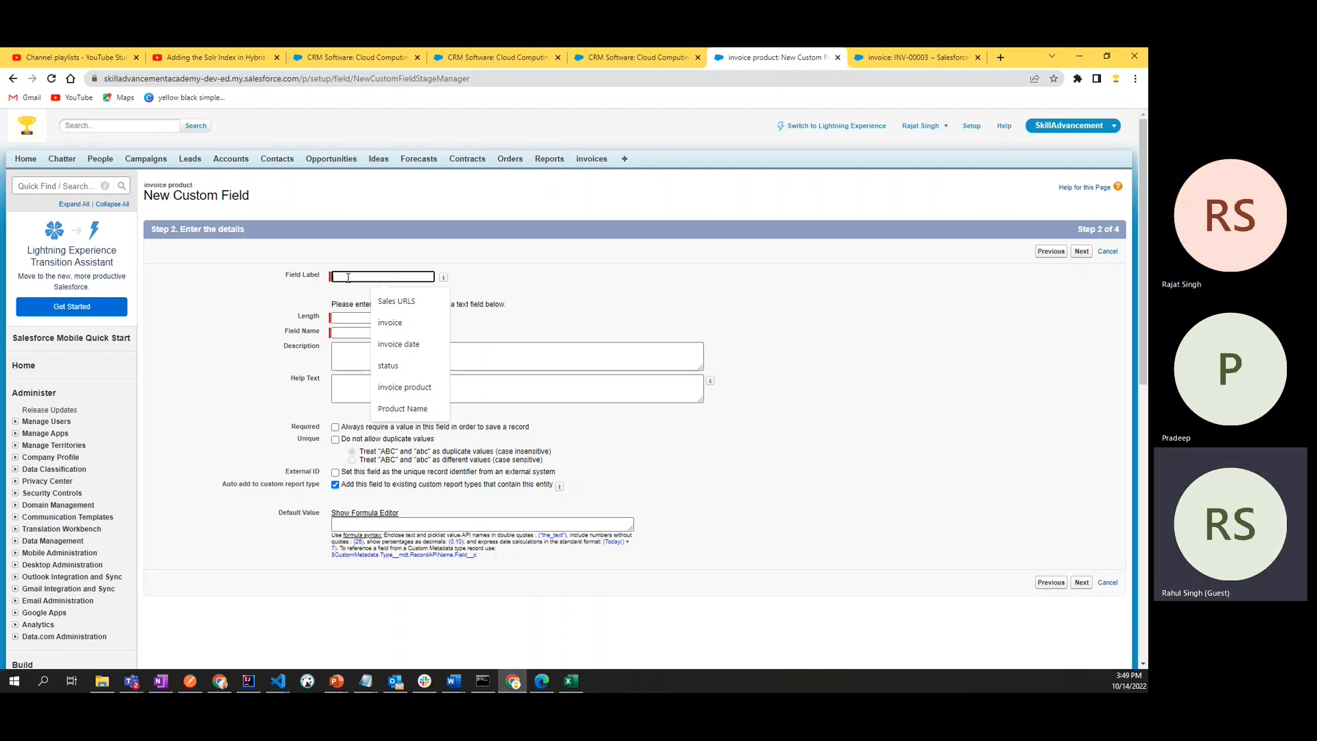
text(Pr)
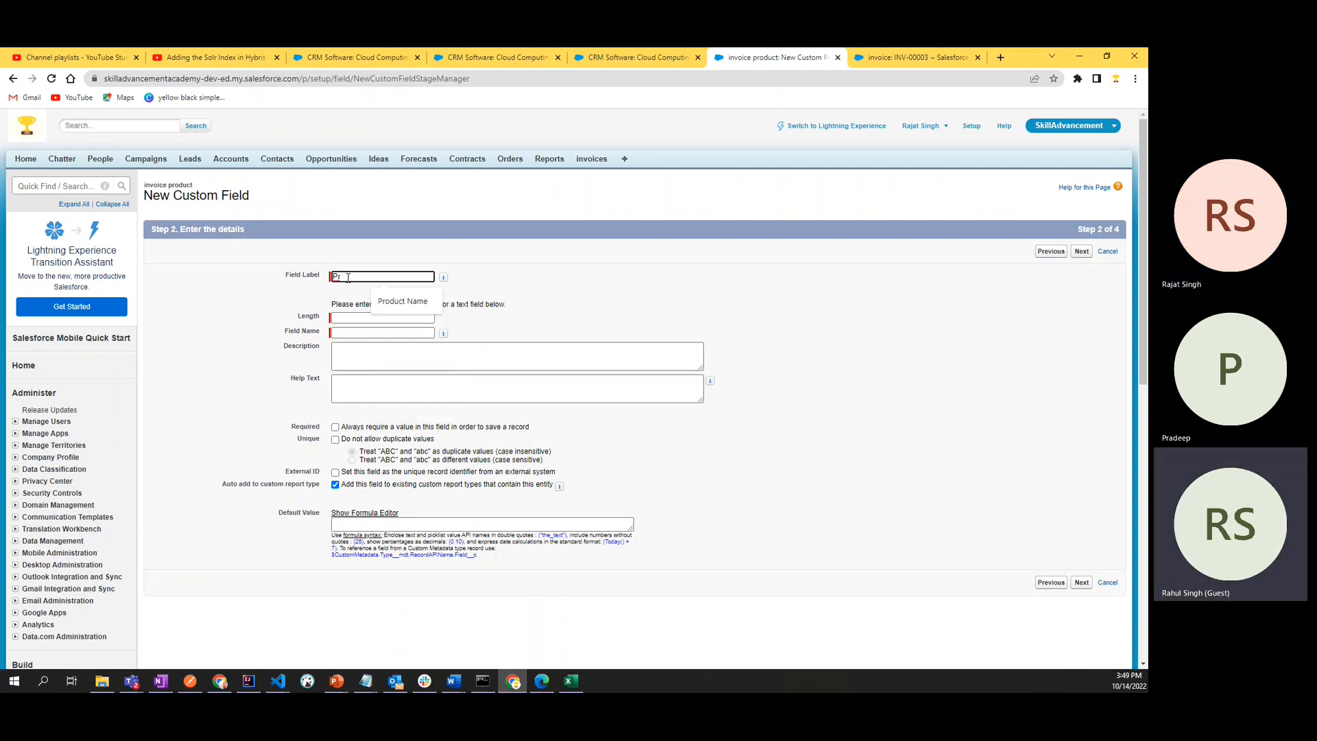
click(405, 301)
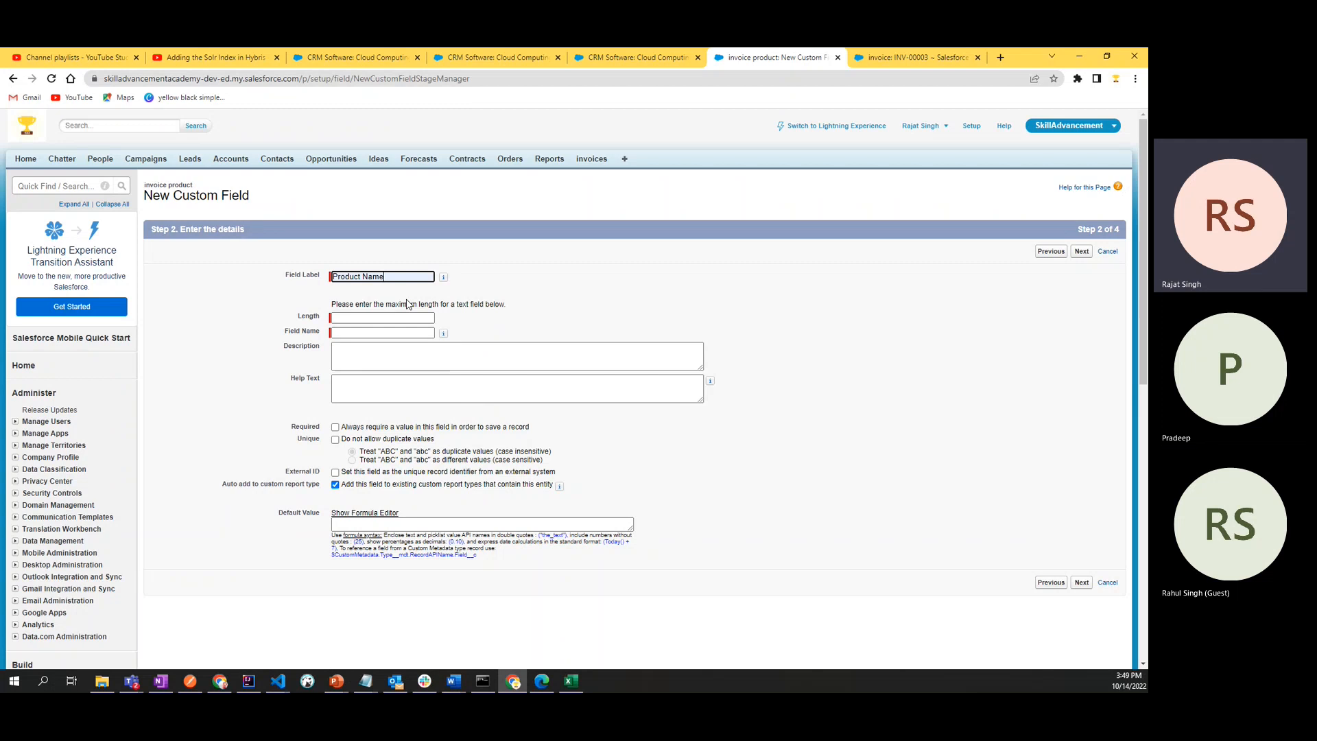
click(518, 323)
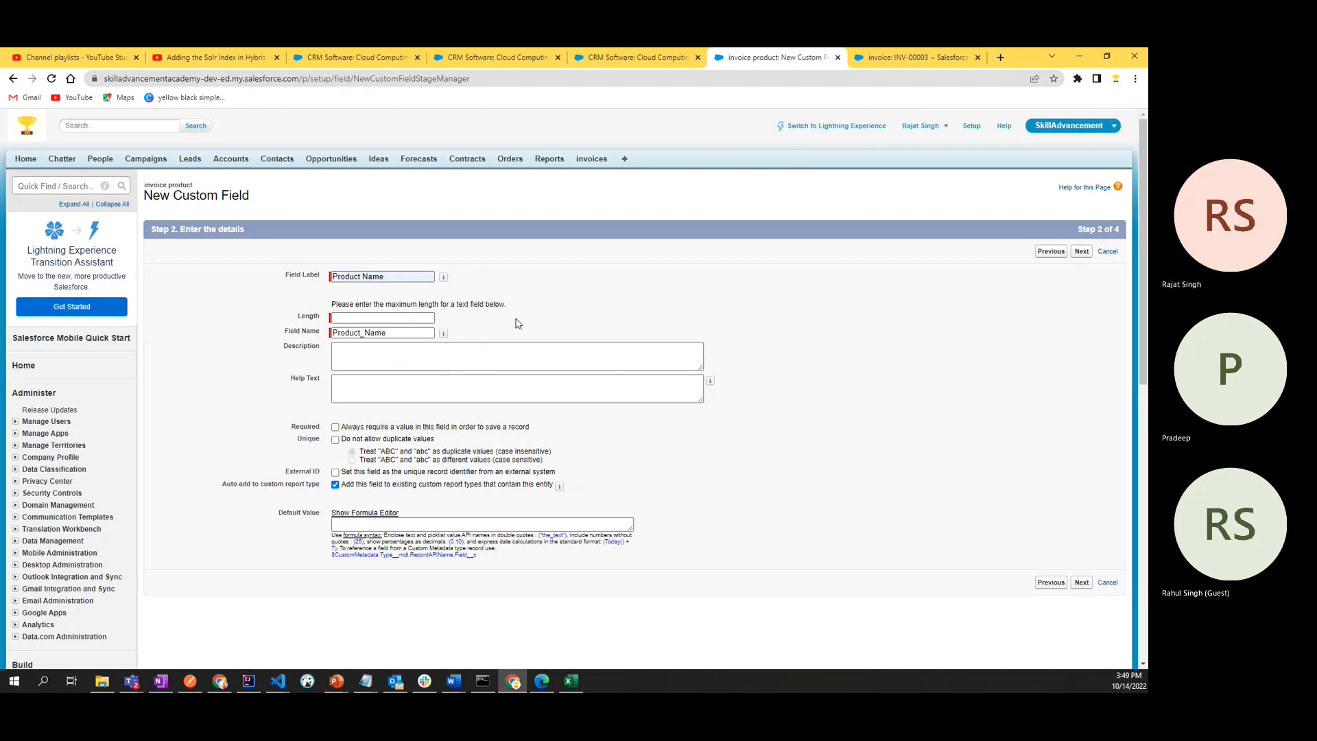
- Set the maximum length of the Product Name text field to 150
click(399, 318)
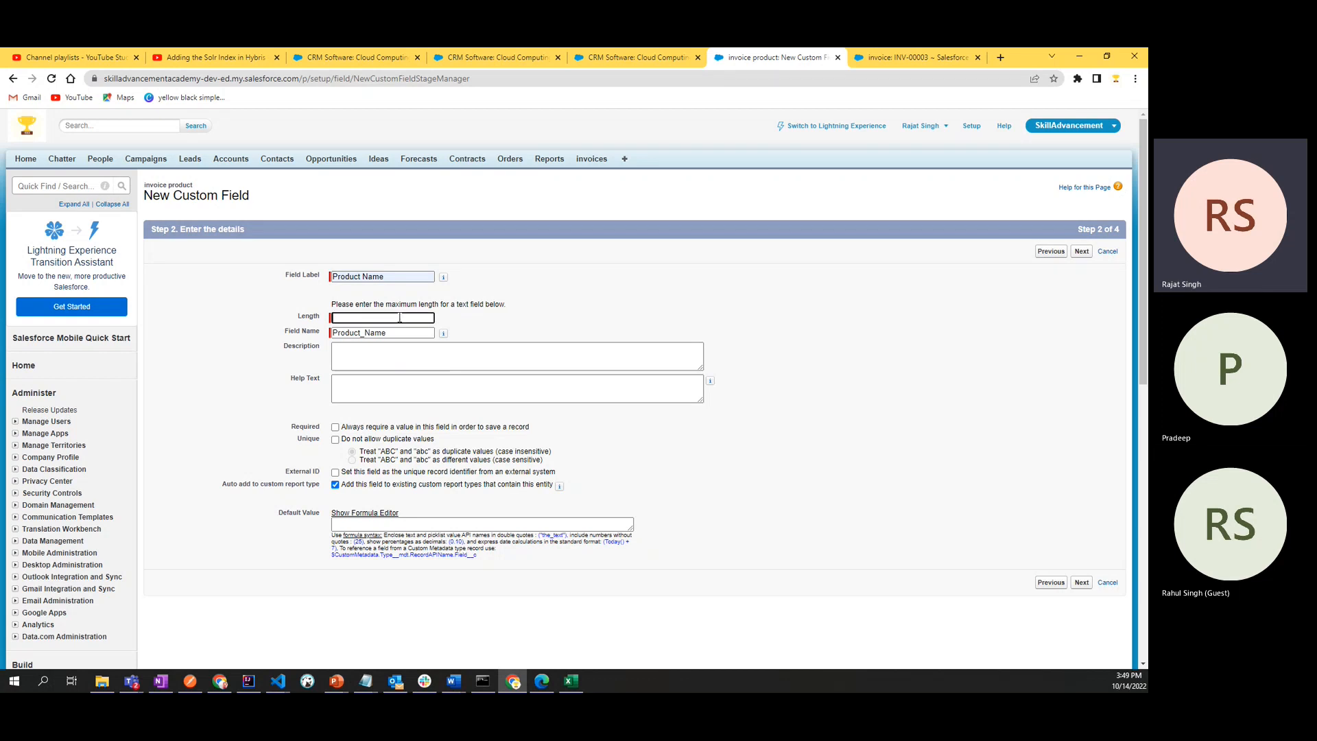
drag(332, 305, 573, 307)
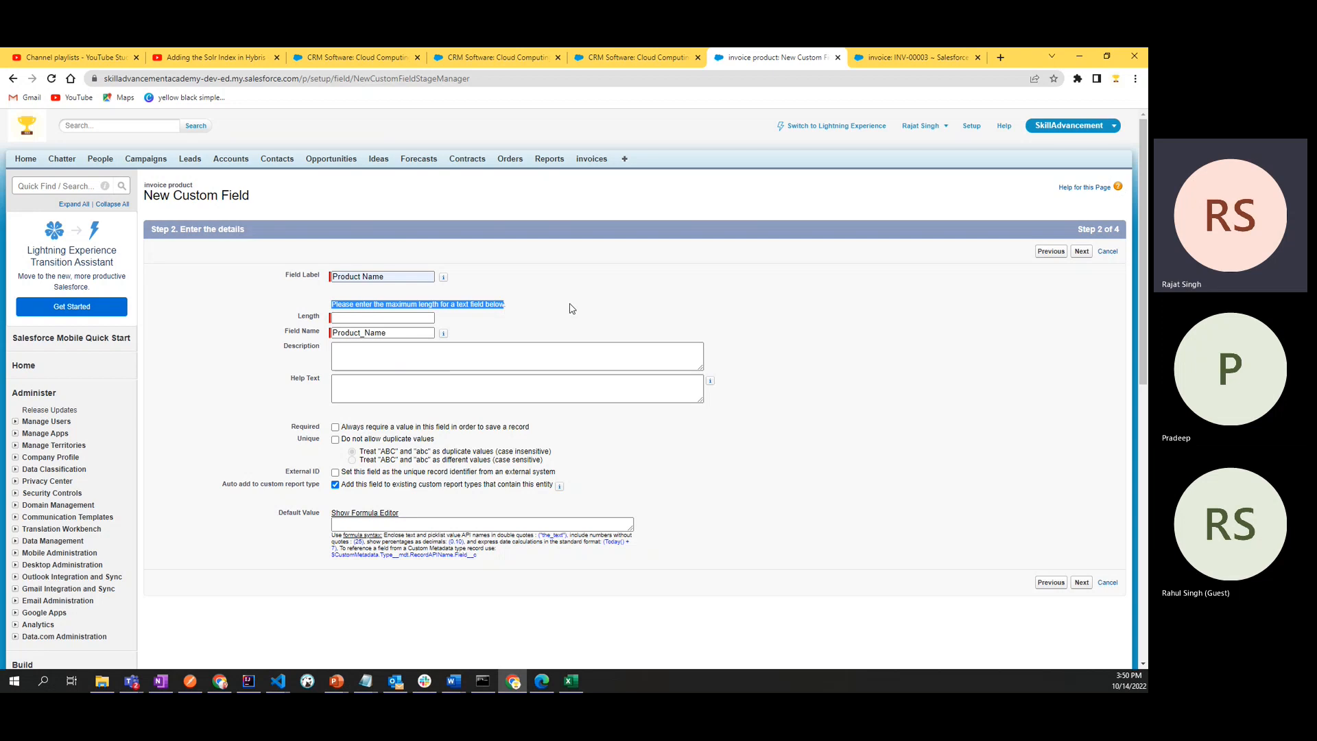
click(579, 308)
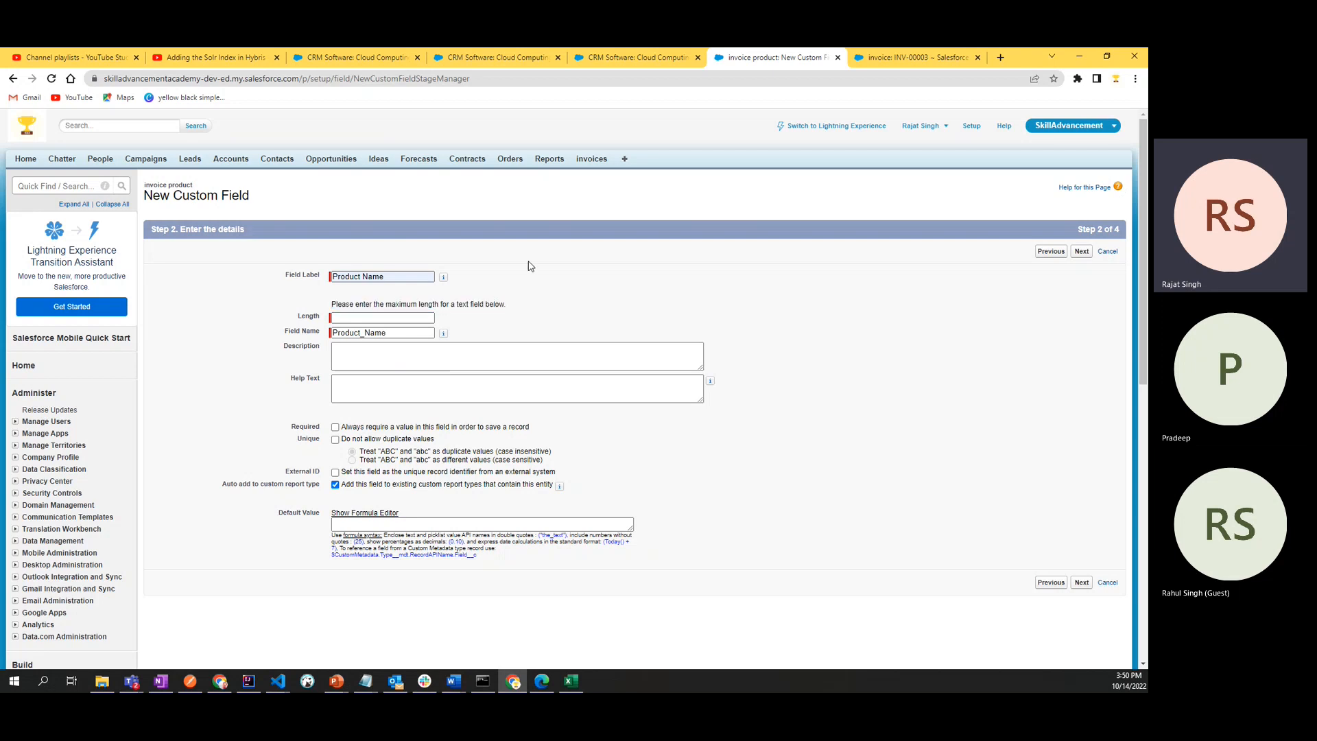
click(384, 315)
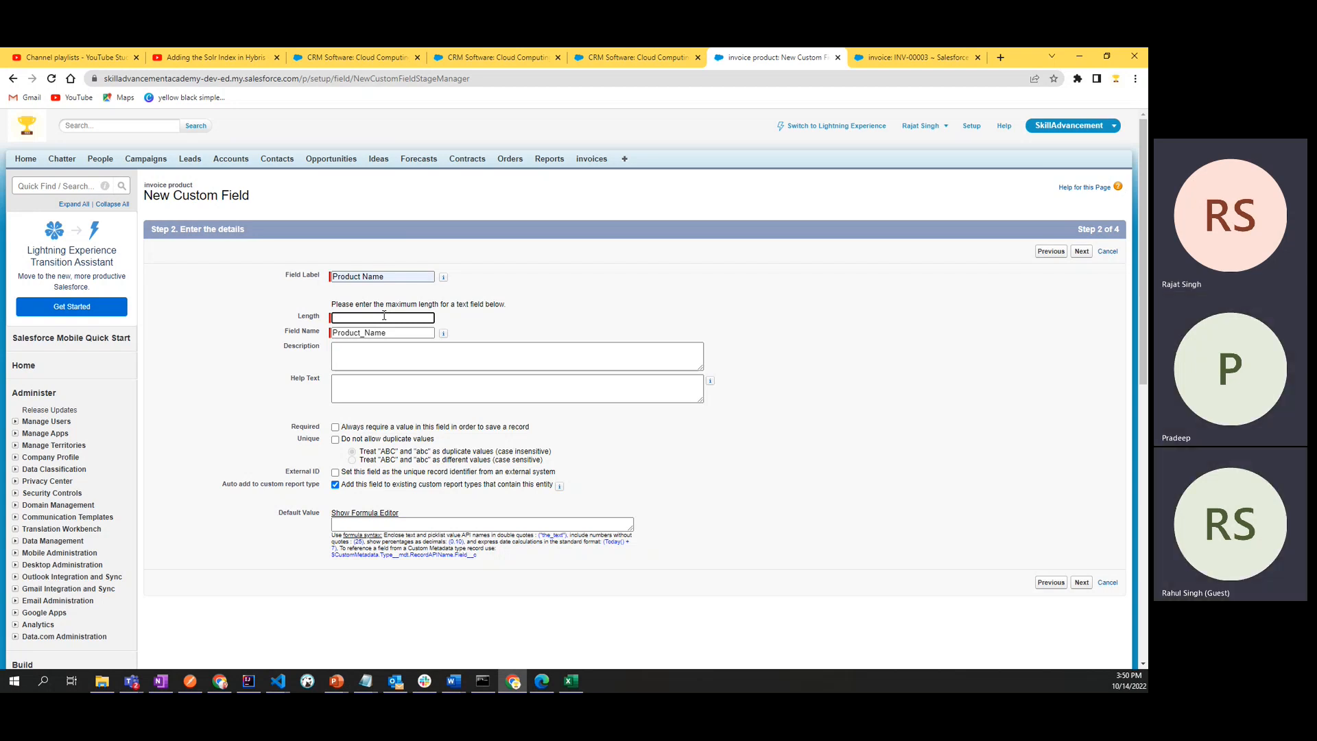
text(150)
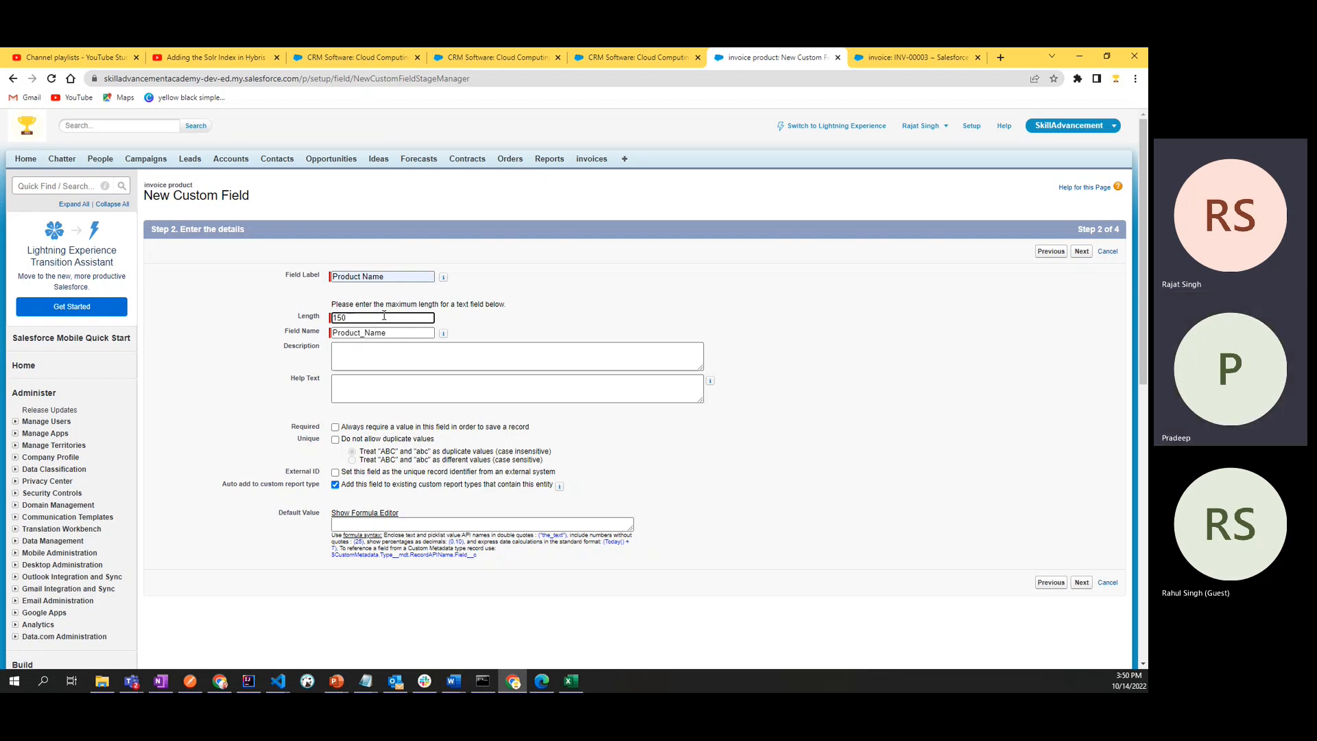
click(549, 315)
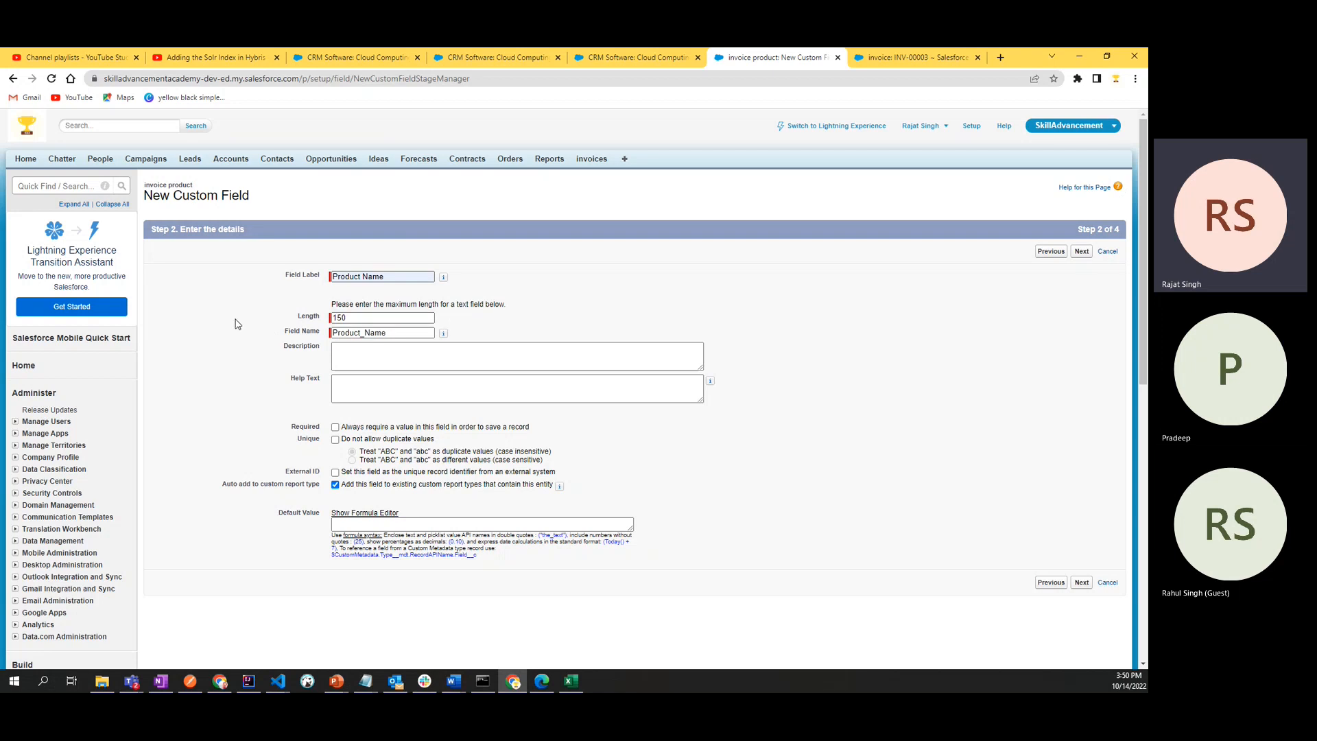
click(421, 319)
- Make the field required and disallow duplicate values, treating "ABC" and "abc" as different values (case sensitive)
click(337, 428)
click(335, 440)
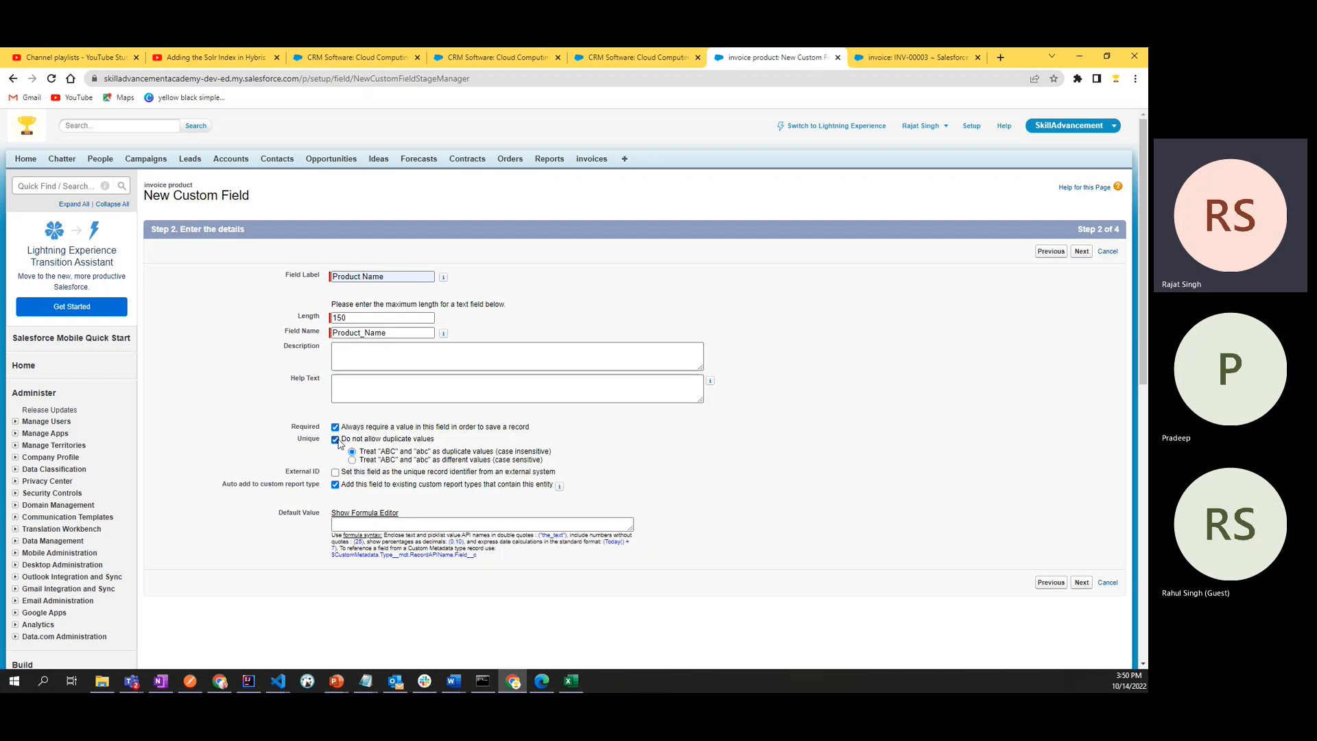
click(336, 439)
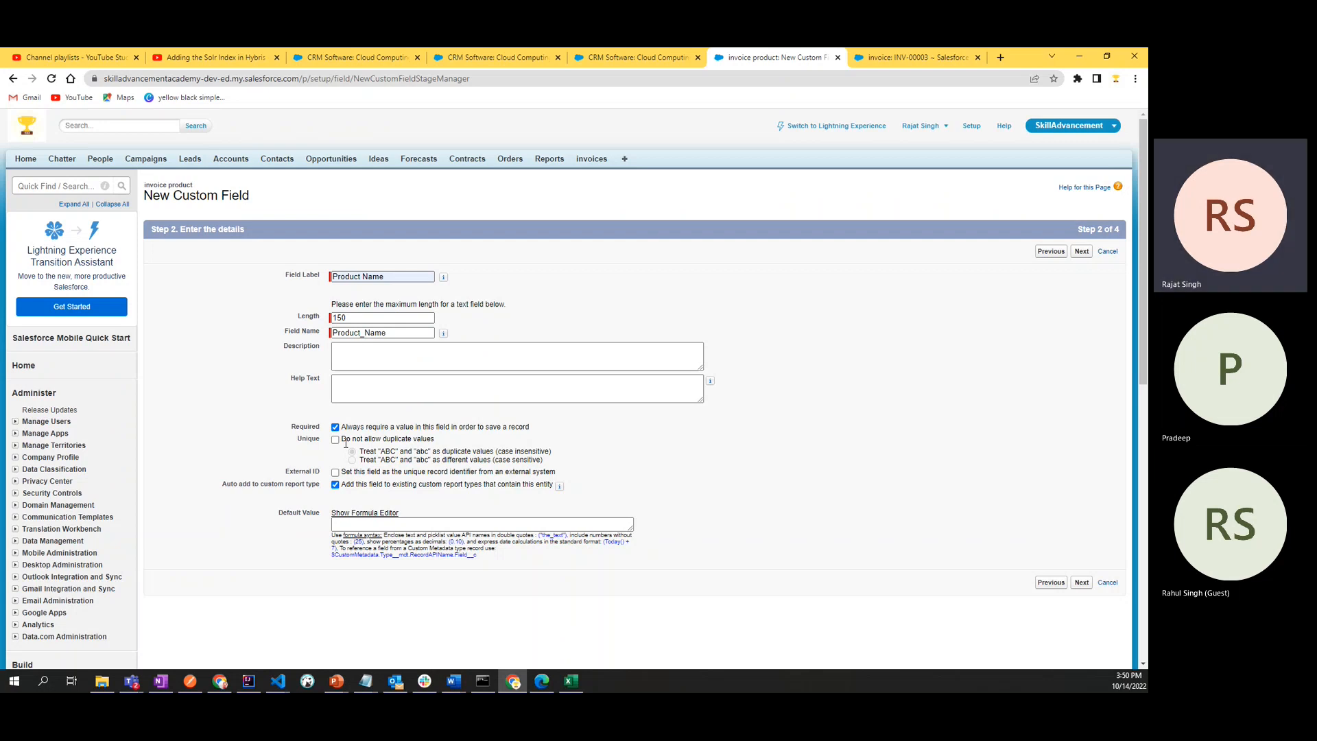
drag(346, 440, 464, 446)
click(465, 448)
click(335, 440)
- Review the case sensitivity, external ID and default value options, and proceed to the field-level security step
mouse_move(417, 461)
mouse_down()
mouse_move(428, 465)
mouse_move(398, 470)
mouse_move(412, 467)
mouse_move(398, 458)
mouse_up()
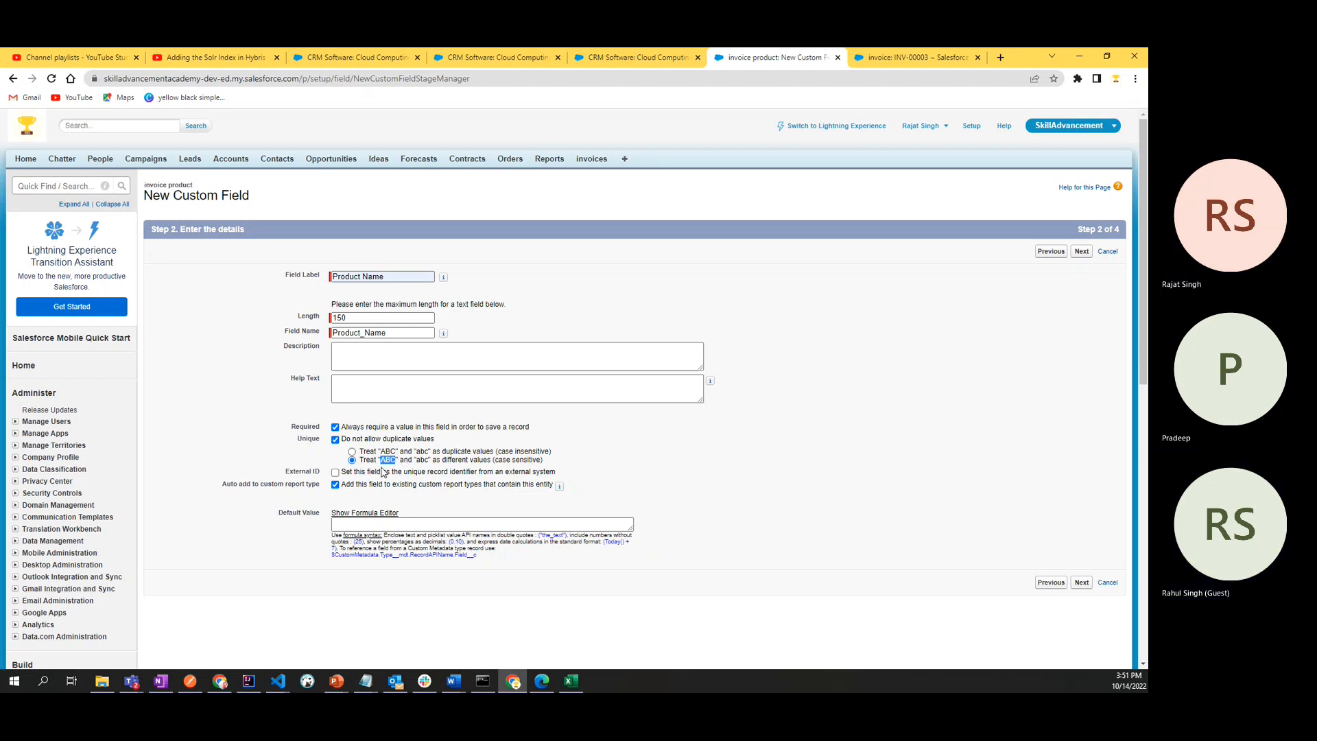
click(698, 465)
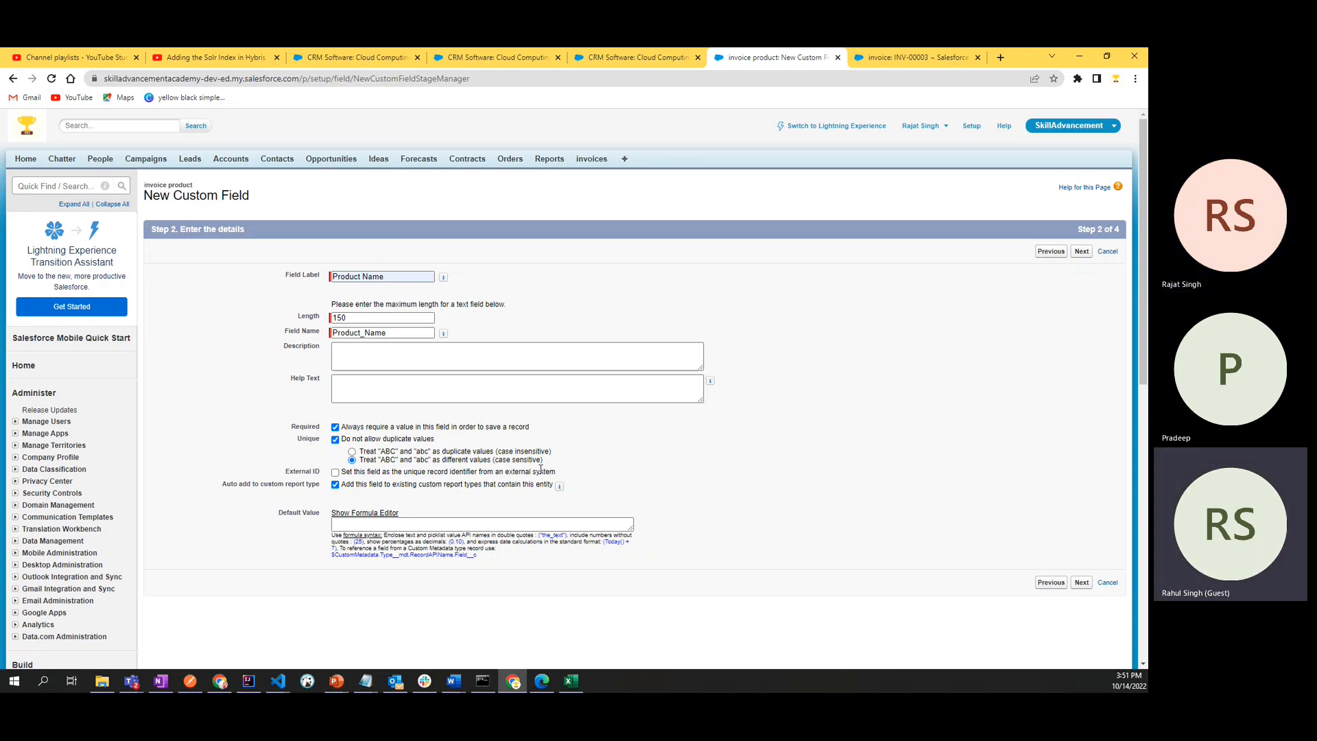
drag(480, 471, 572, 471)
click(607, 465)
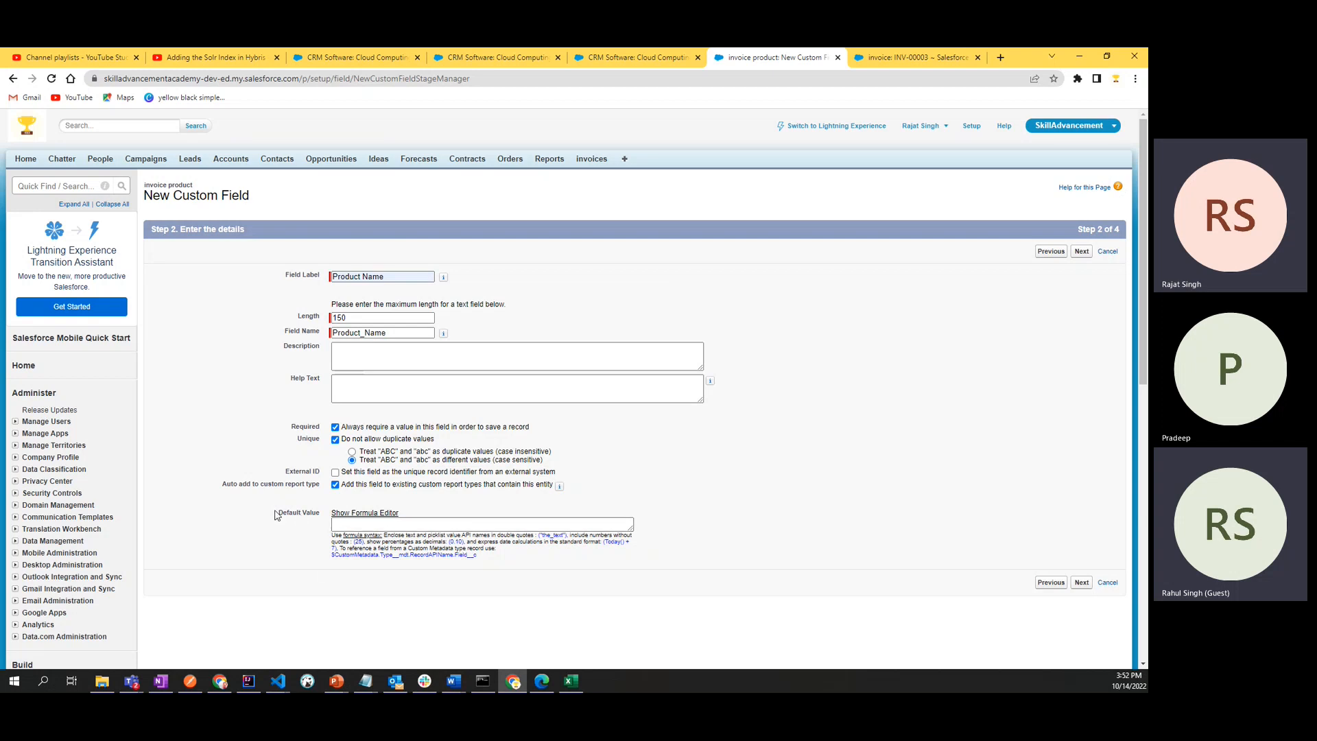
drag(276, 513, 321, 517)
click(305, 549)
click(1081, 583)
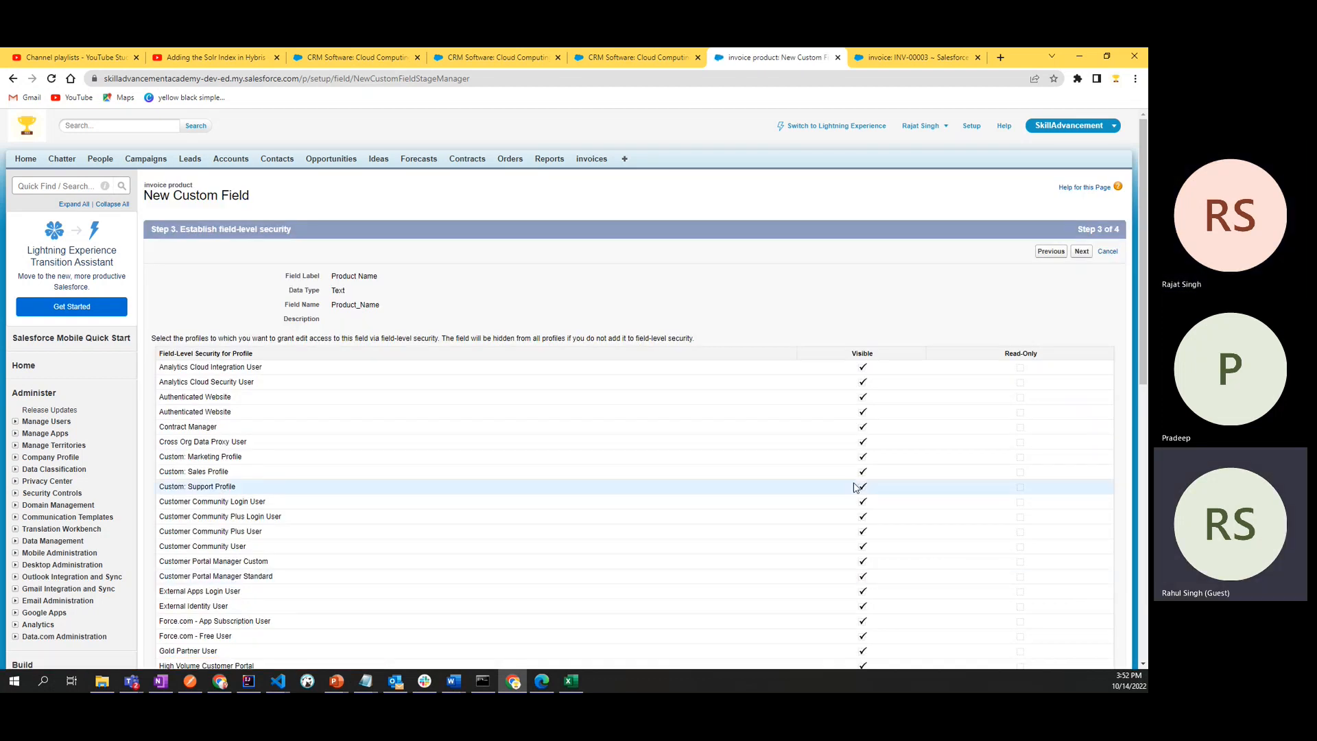
- Keep Product Name visible to all profiles, add it to the invoice product Layout, and save it to start another field
scroll(553, 466, down, 5)
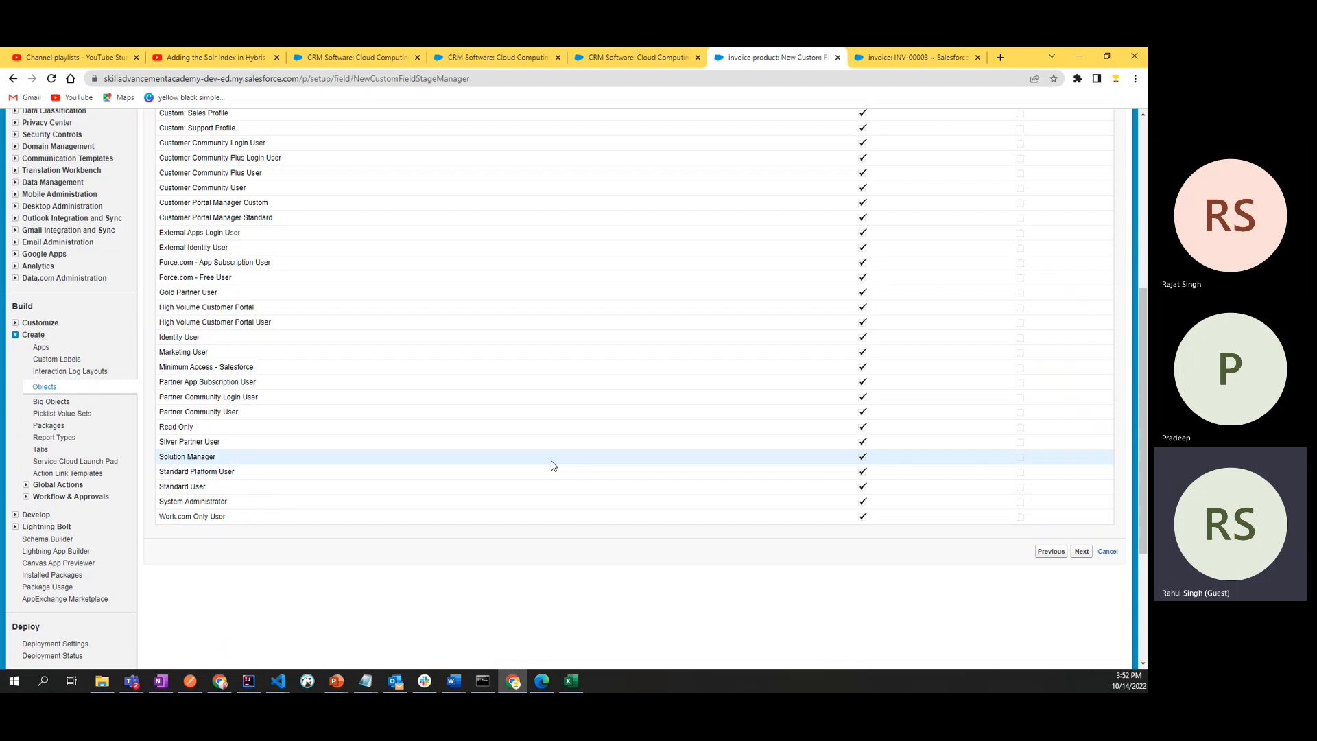
scroll(553, 465, up, 5)
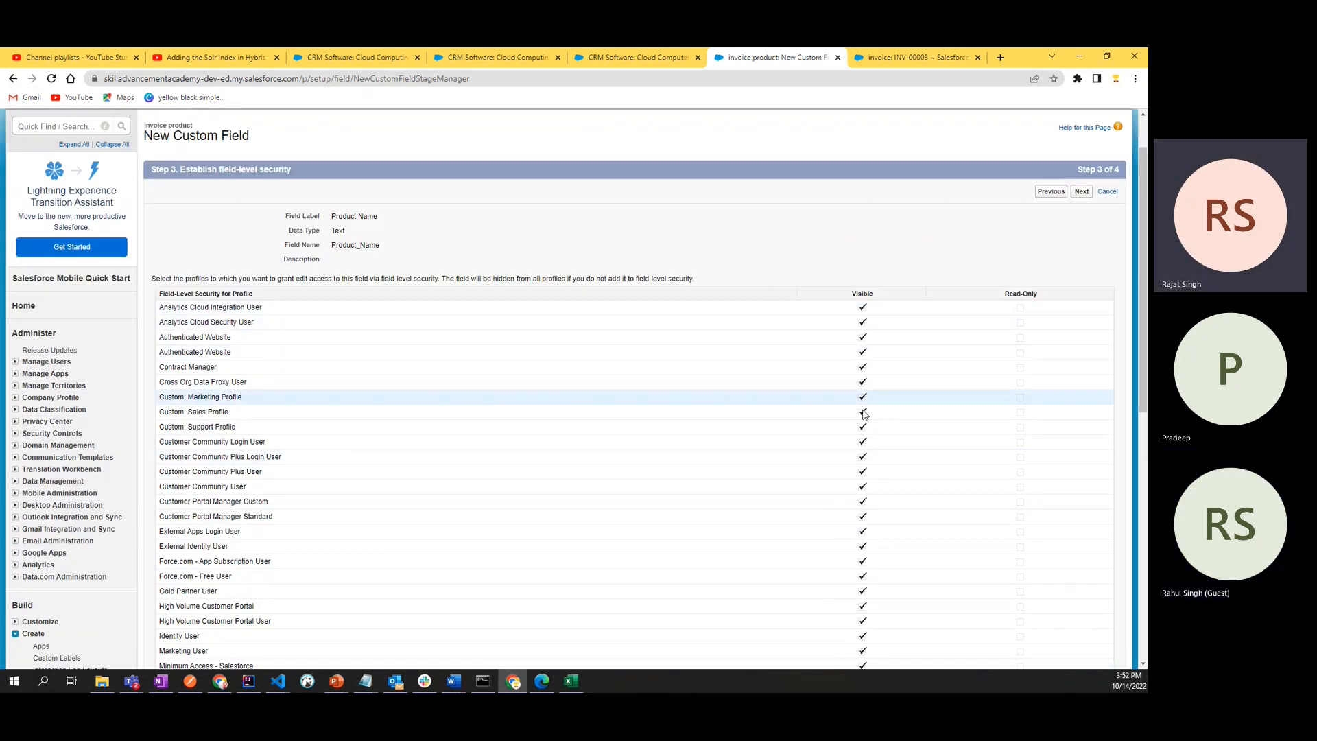
scroll(553, 435, down, 5)
scroll(553, 435, up, 5)
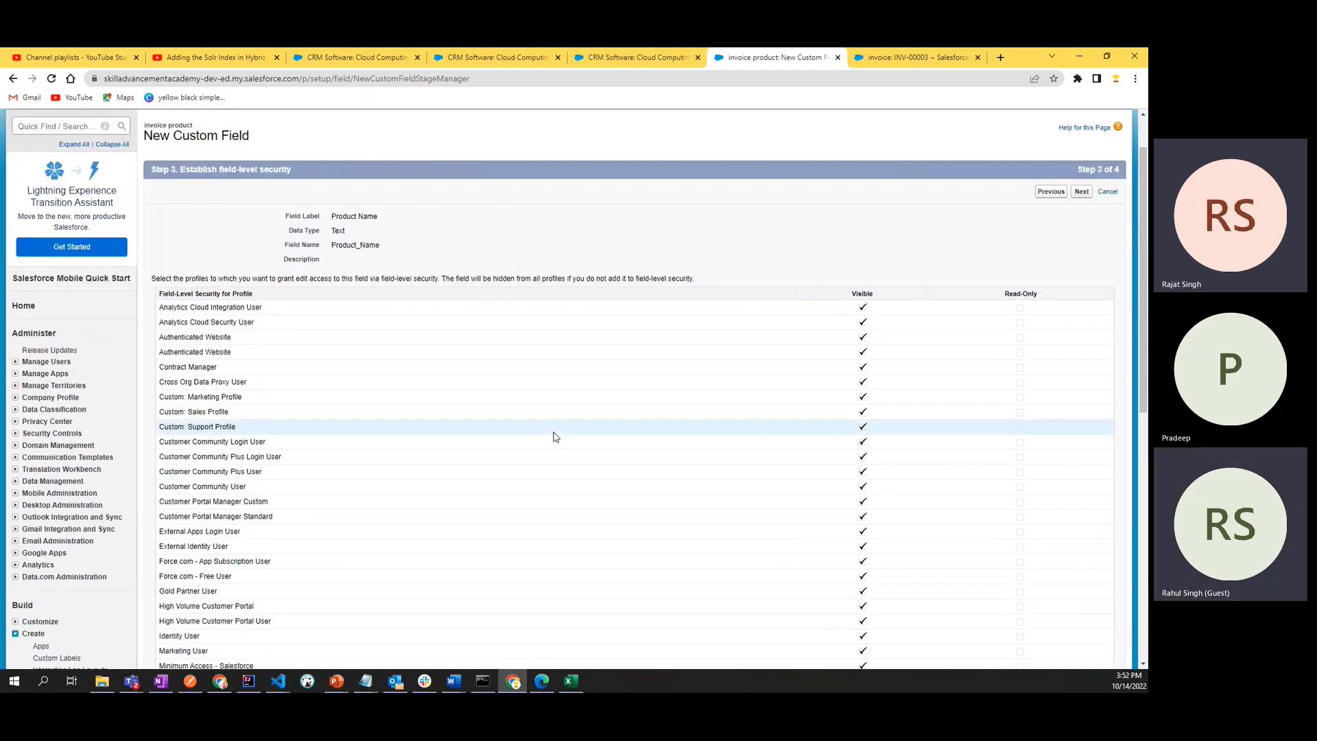
scroll(556, 437, down, 7)
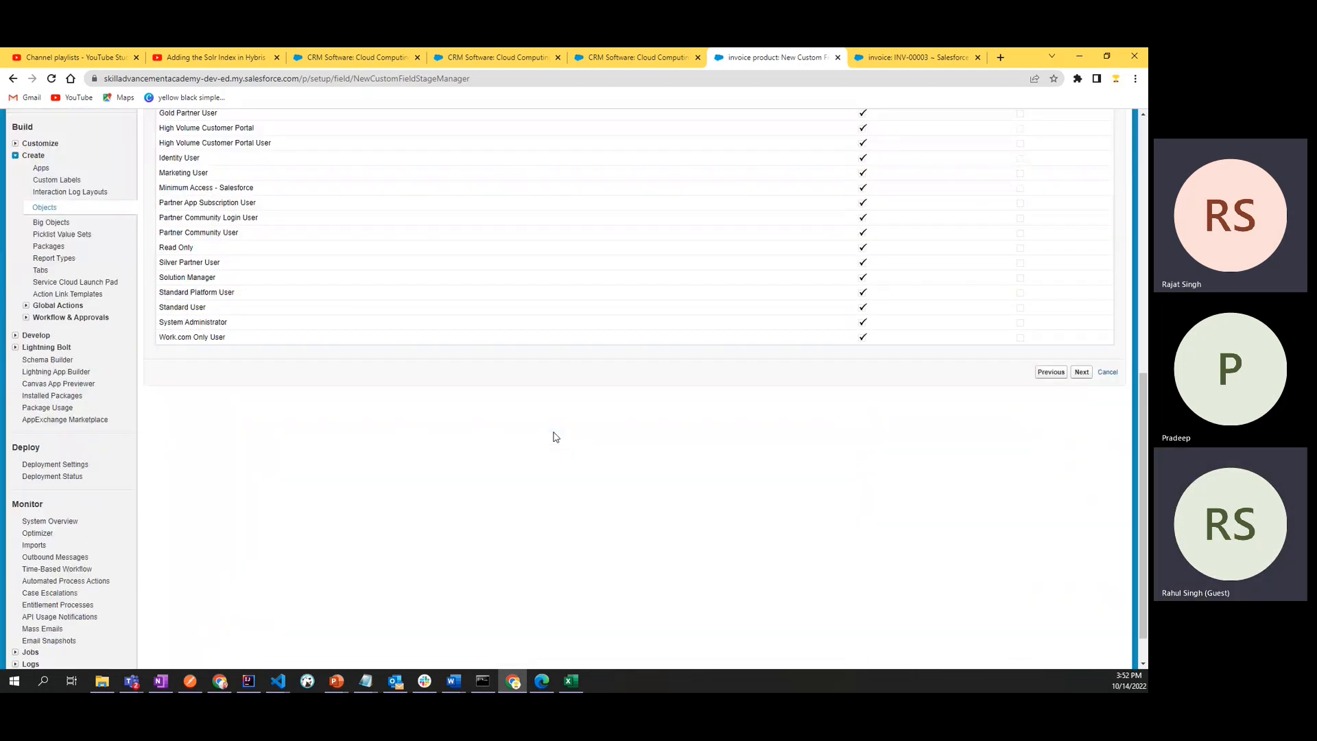
click(1082, 373)
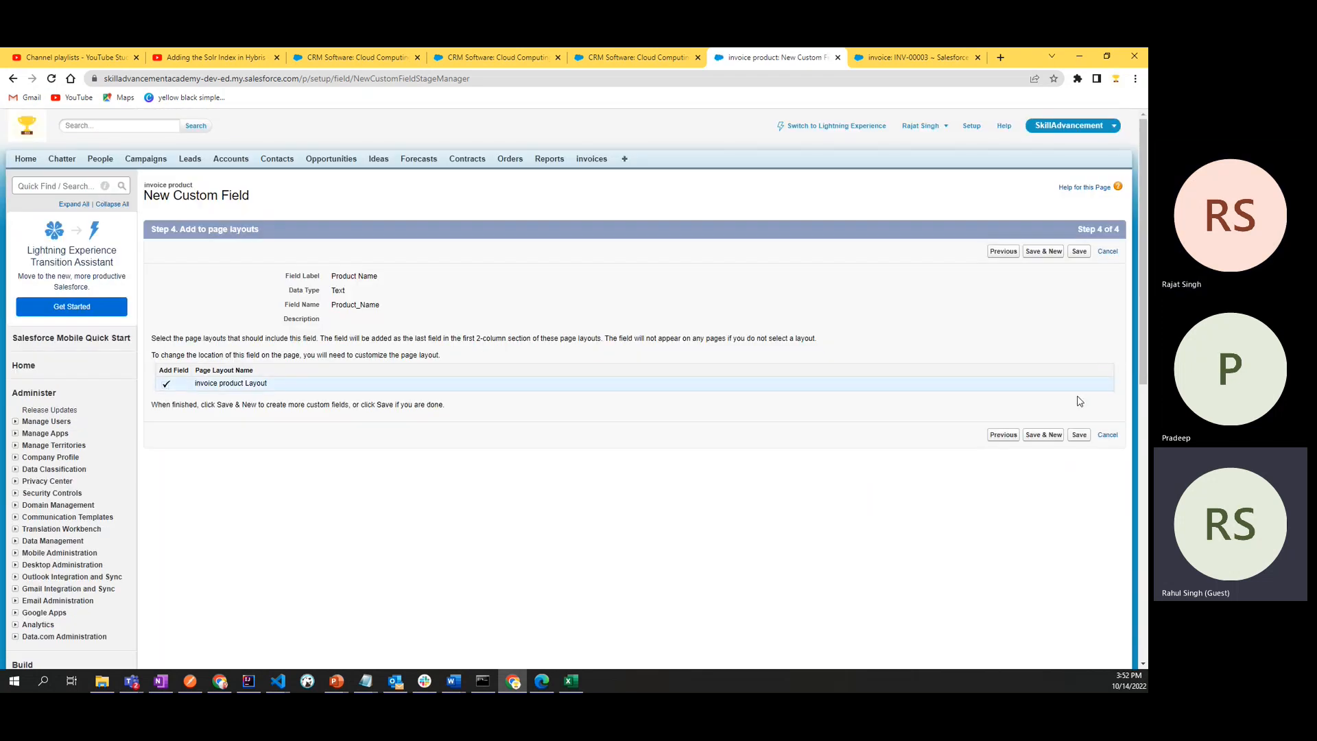
click(1042, 435)
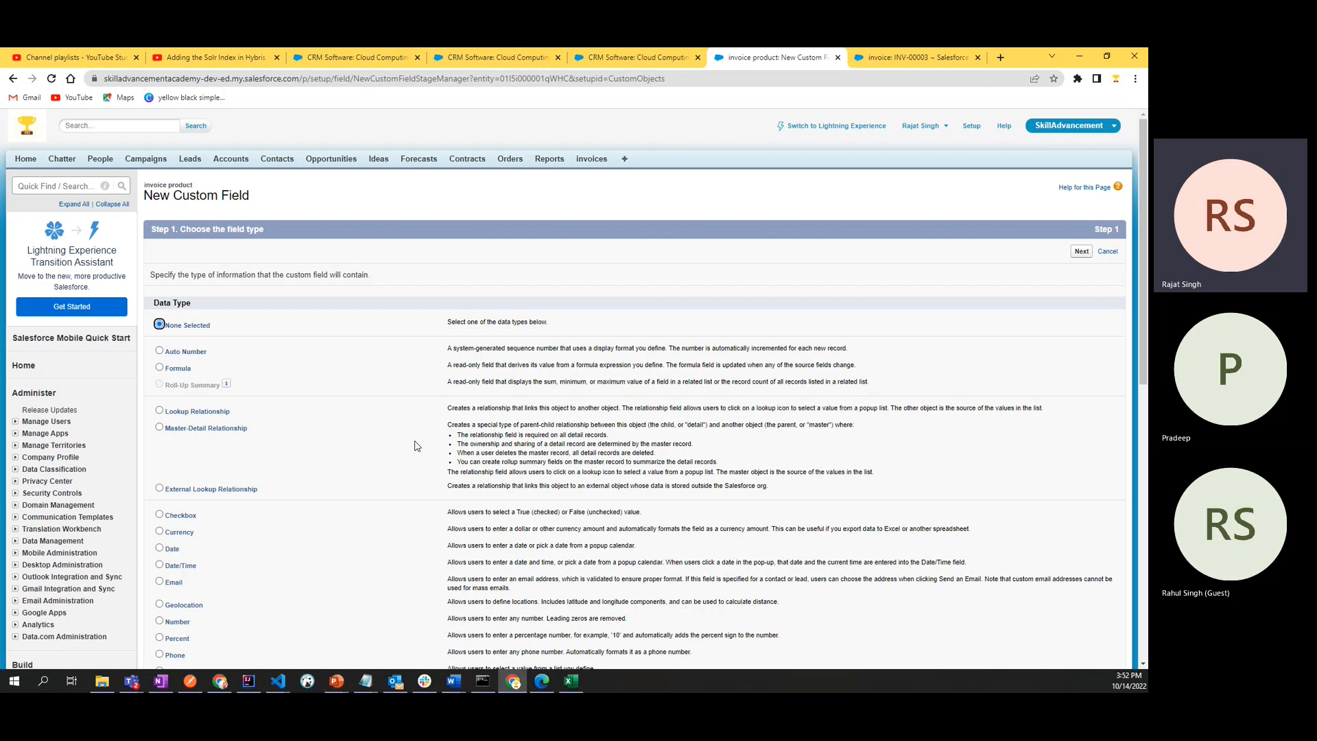
- Look through the available data types and select Number for the new custom field
scroll(414, 446, down, 4)
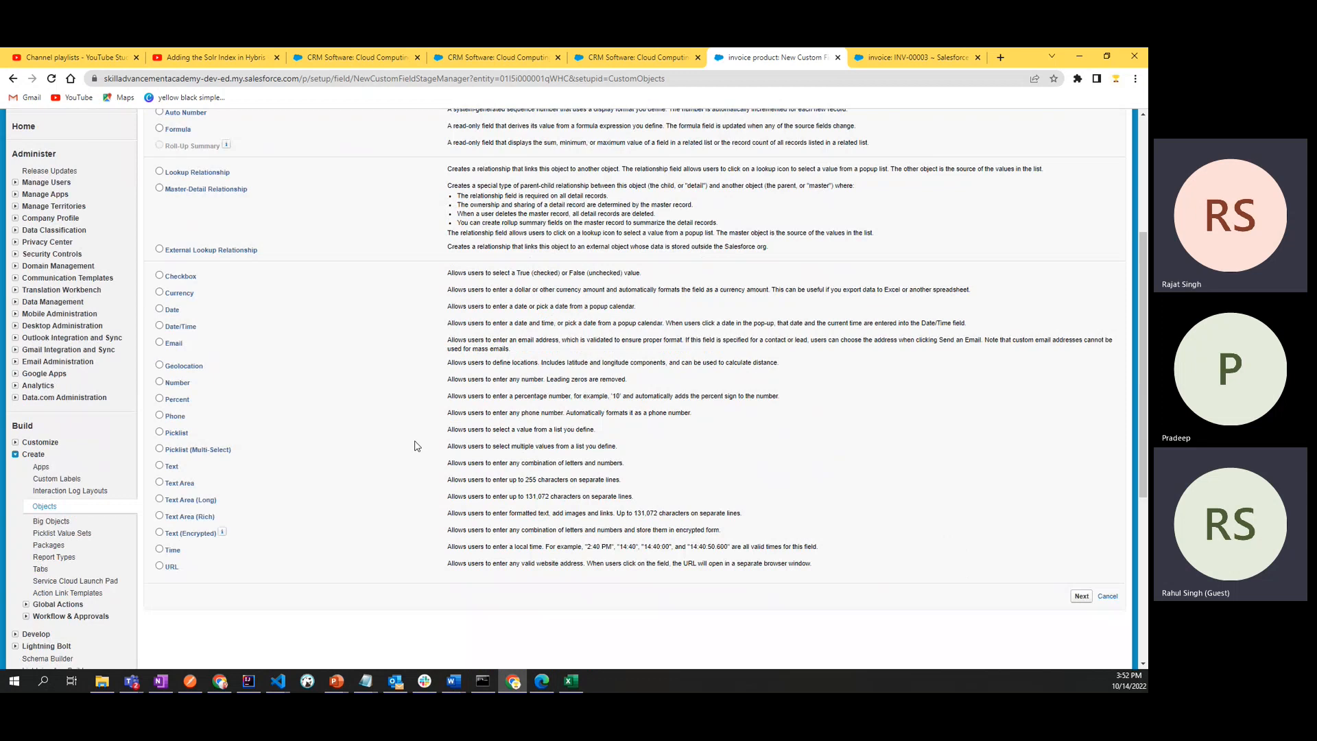
scroll(414, 446, up, 1)
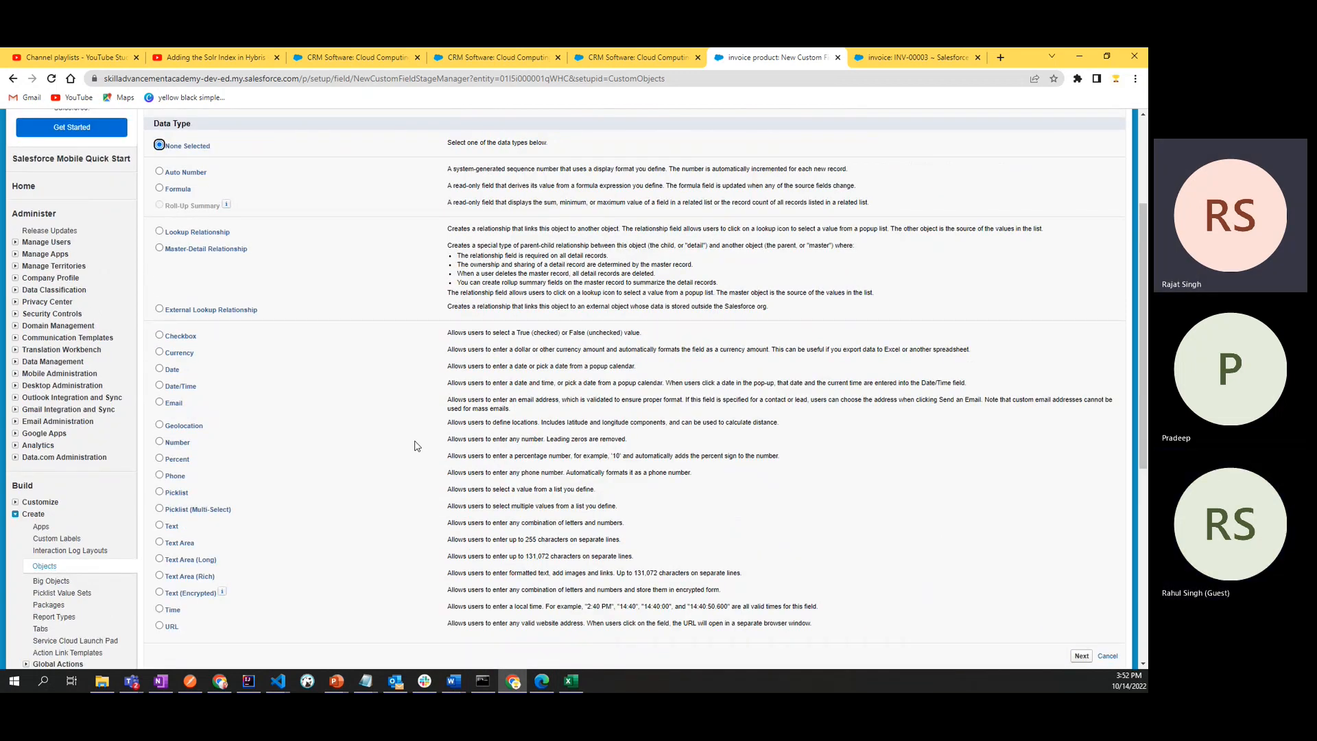
scroll(415, 446, up, 4)
scroll(415, 446, down, 4)
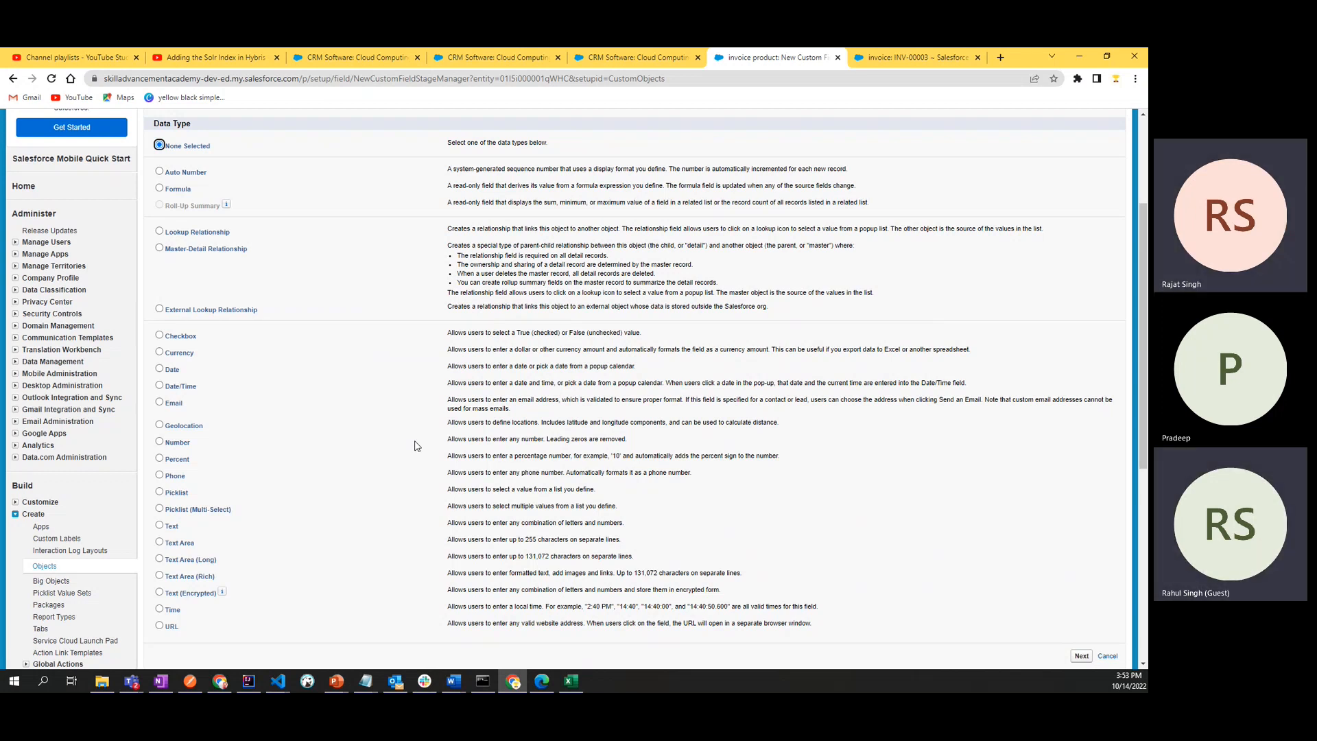
scroll(415, 446, down, 2)
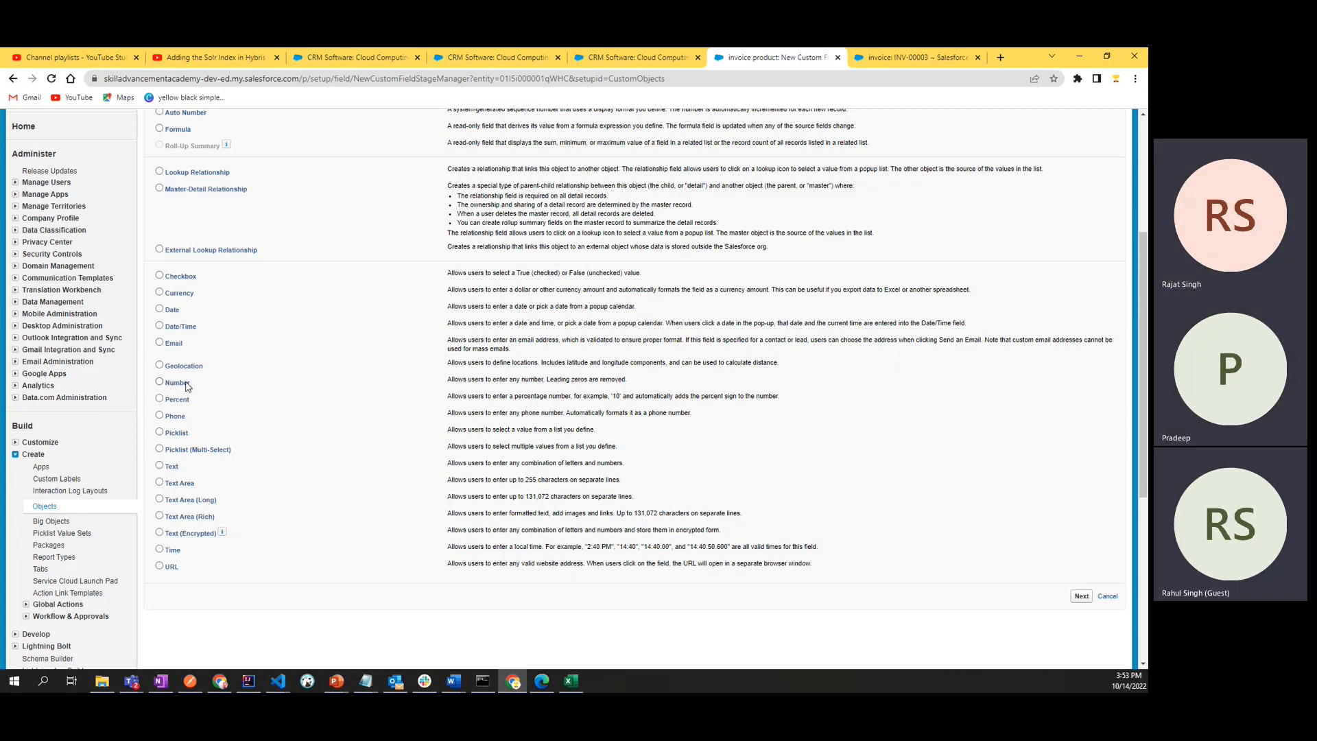
click(160, 382)
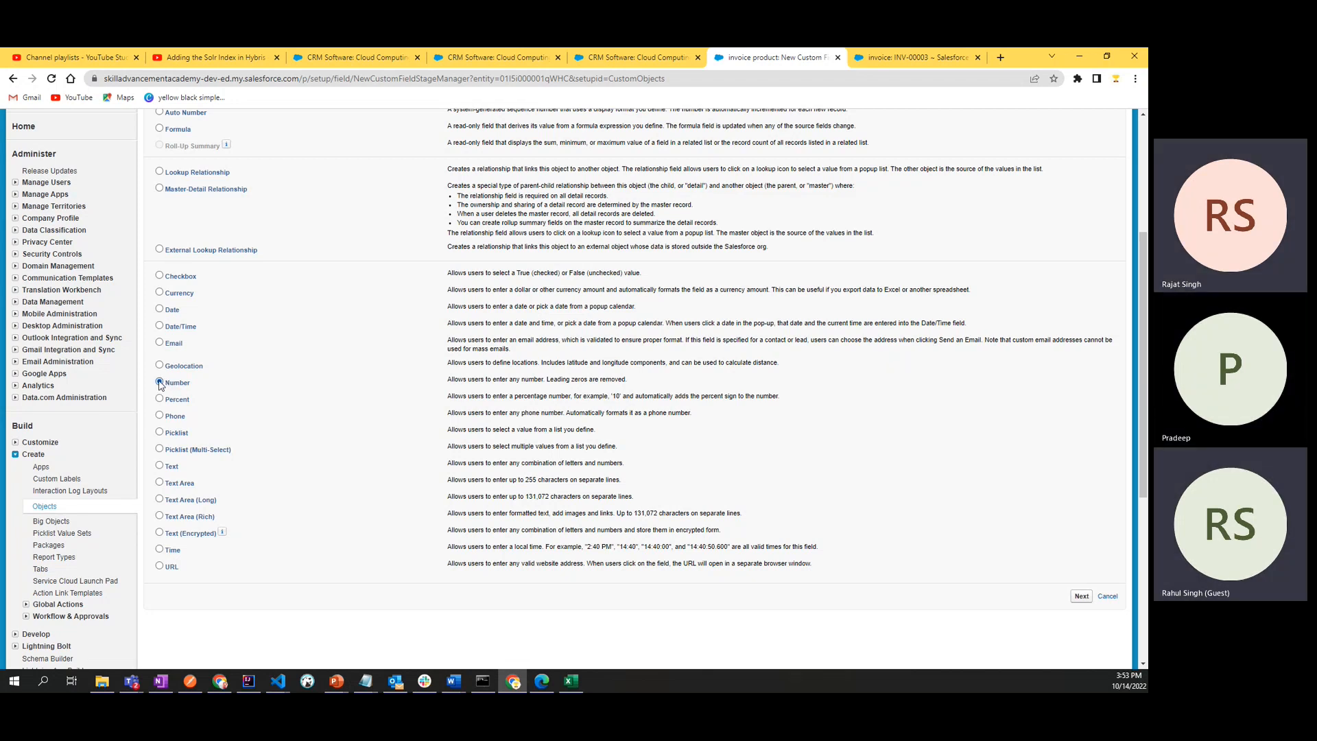
- Examine the description of the Number data type, including how it treats leading zeros
drag(445, 379, 640, 391)
double_click(582, 380)
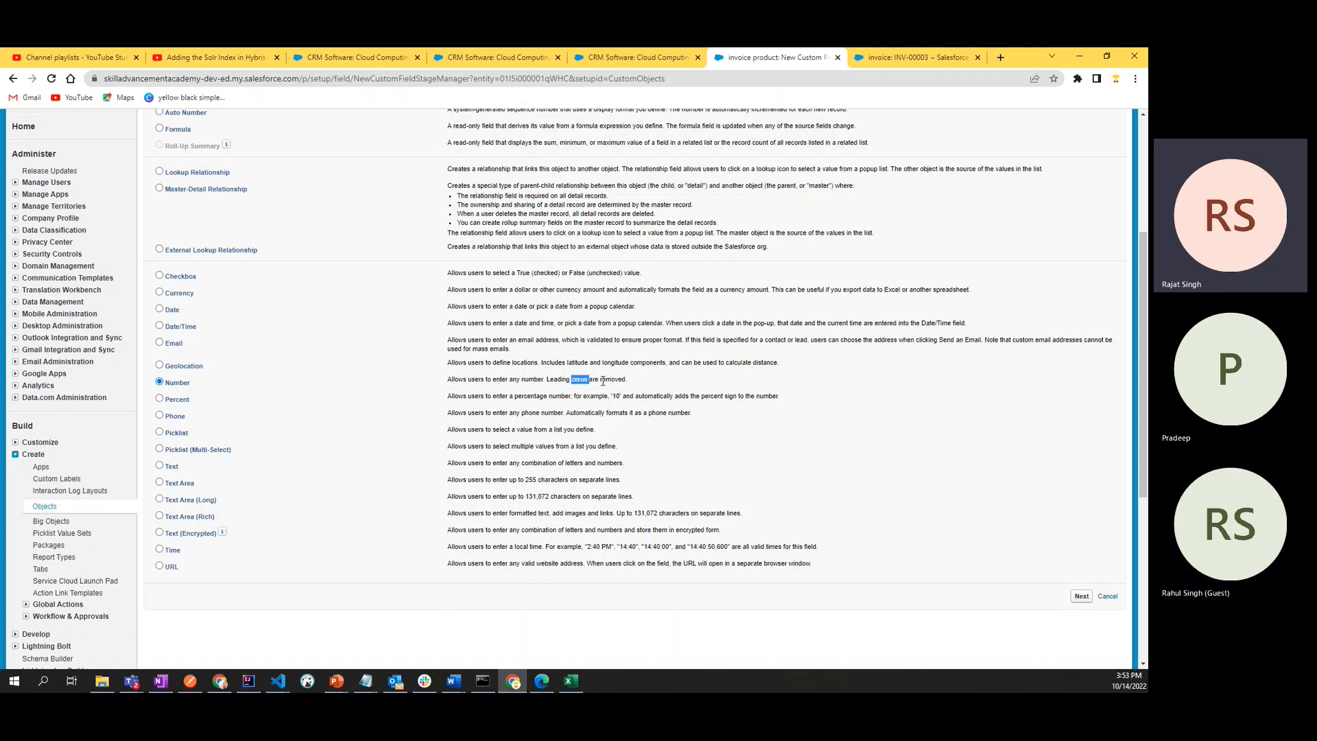
click(605, 381)
drag(446, 381, 619, 380)
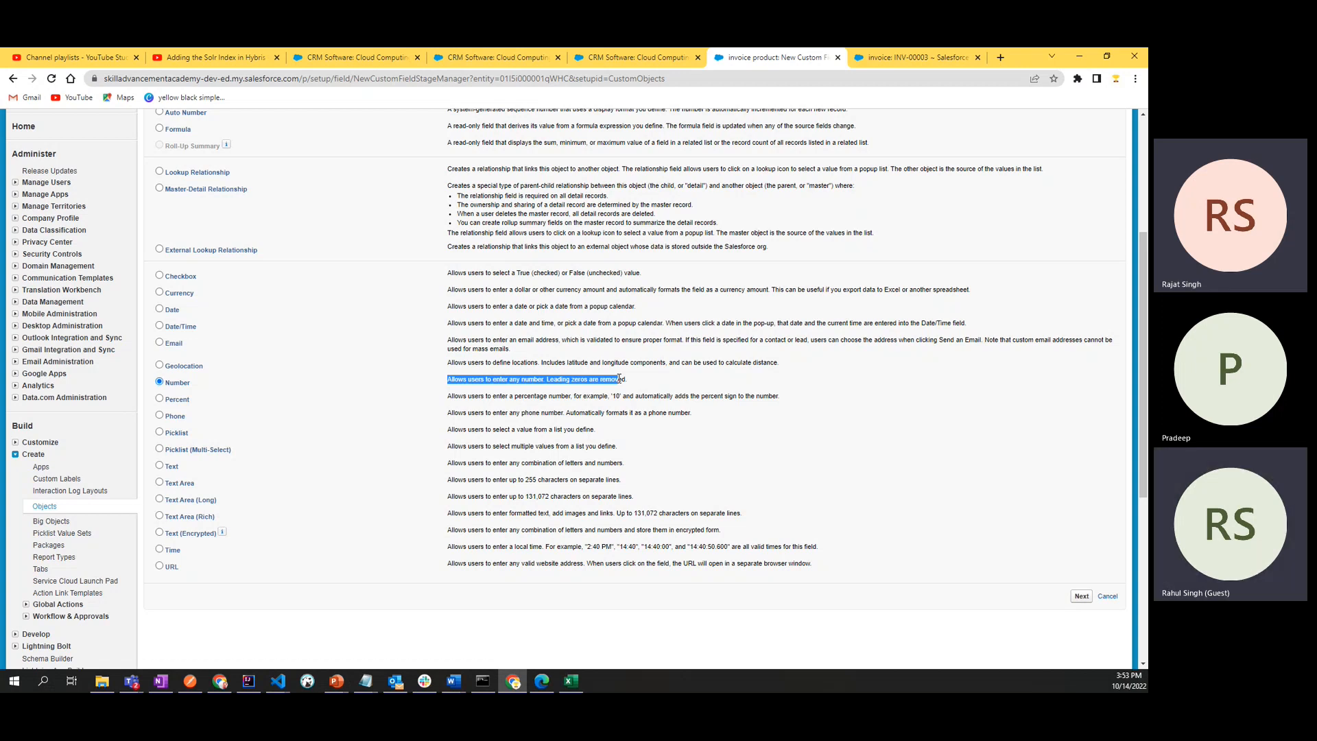
click(677, 388)
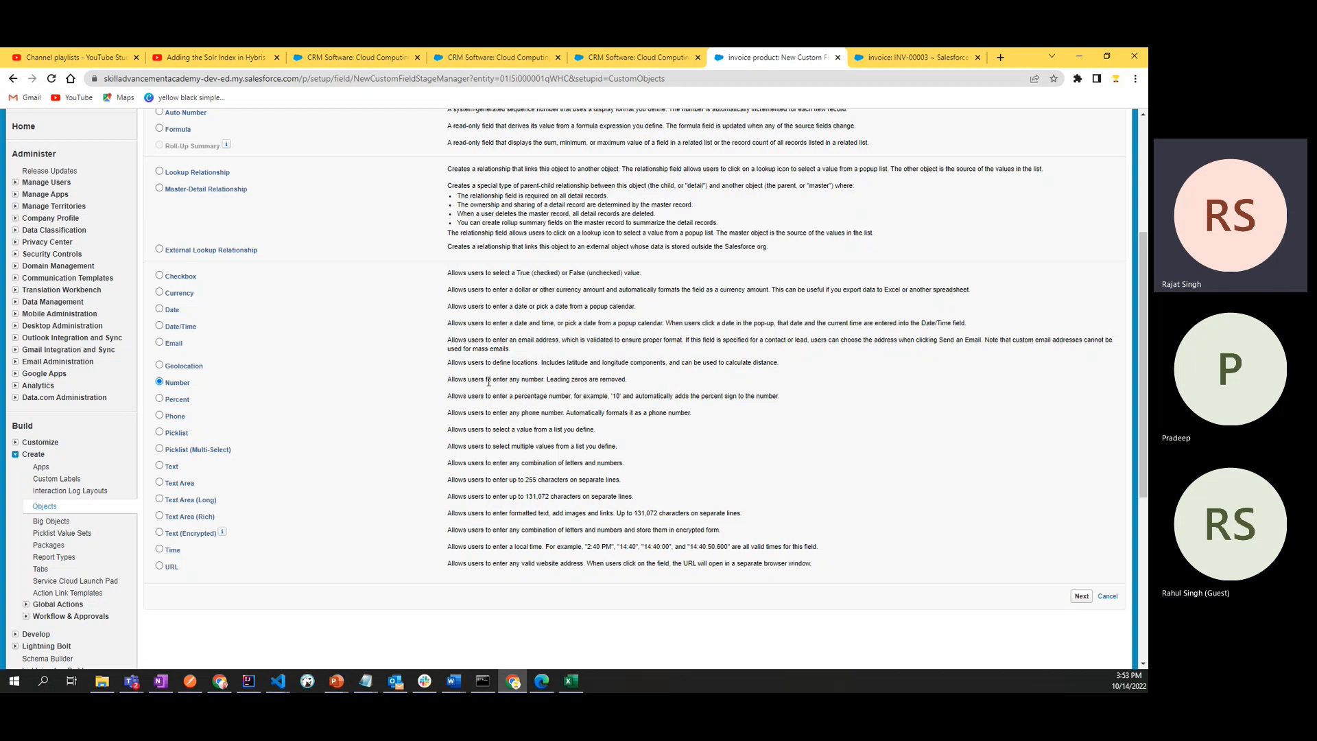
drag(448, 379, 630, 387)
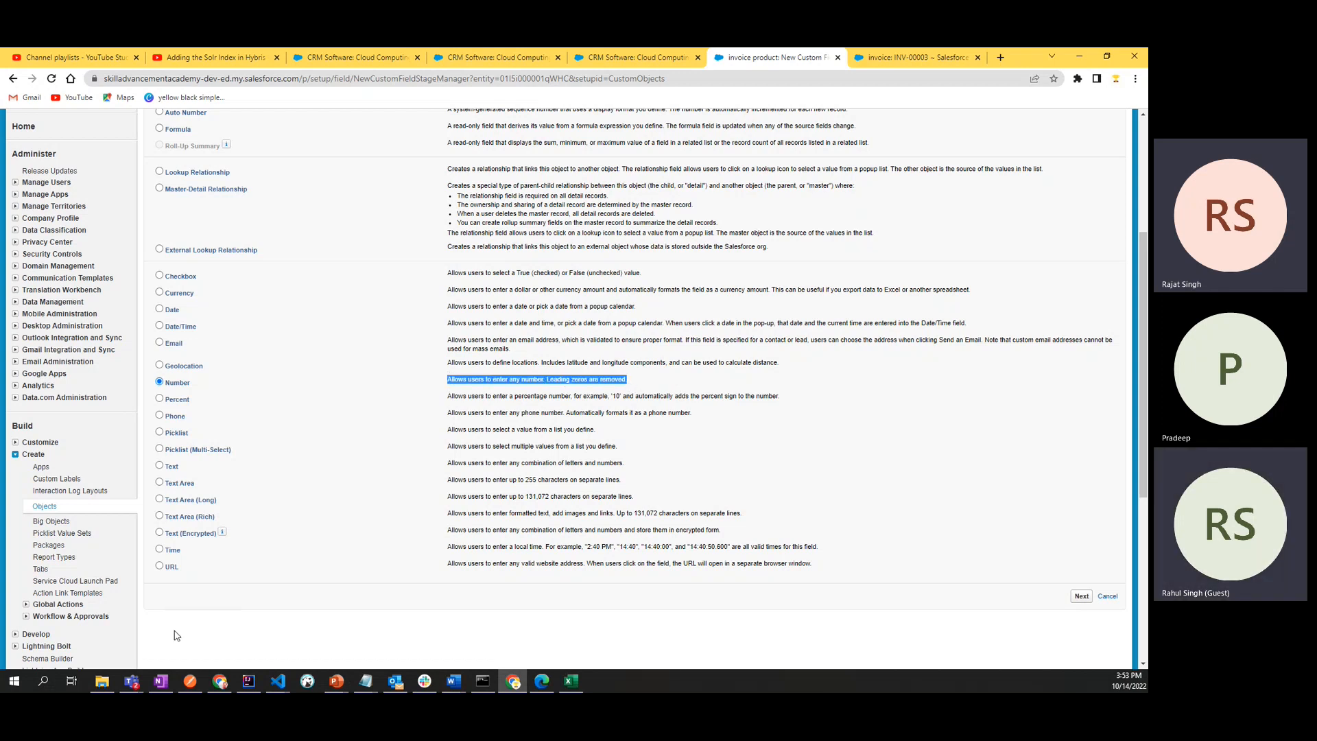
- Switch to OneNote and add a page titled "Invoice PRoduct" to the SalesForce section of the training notebook
mouse_move(173, 682)
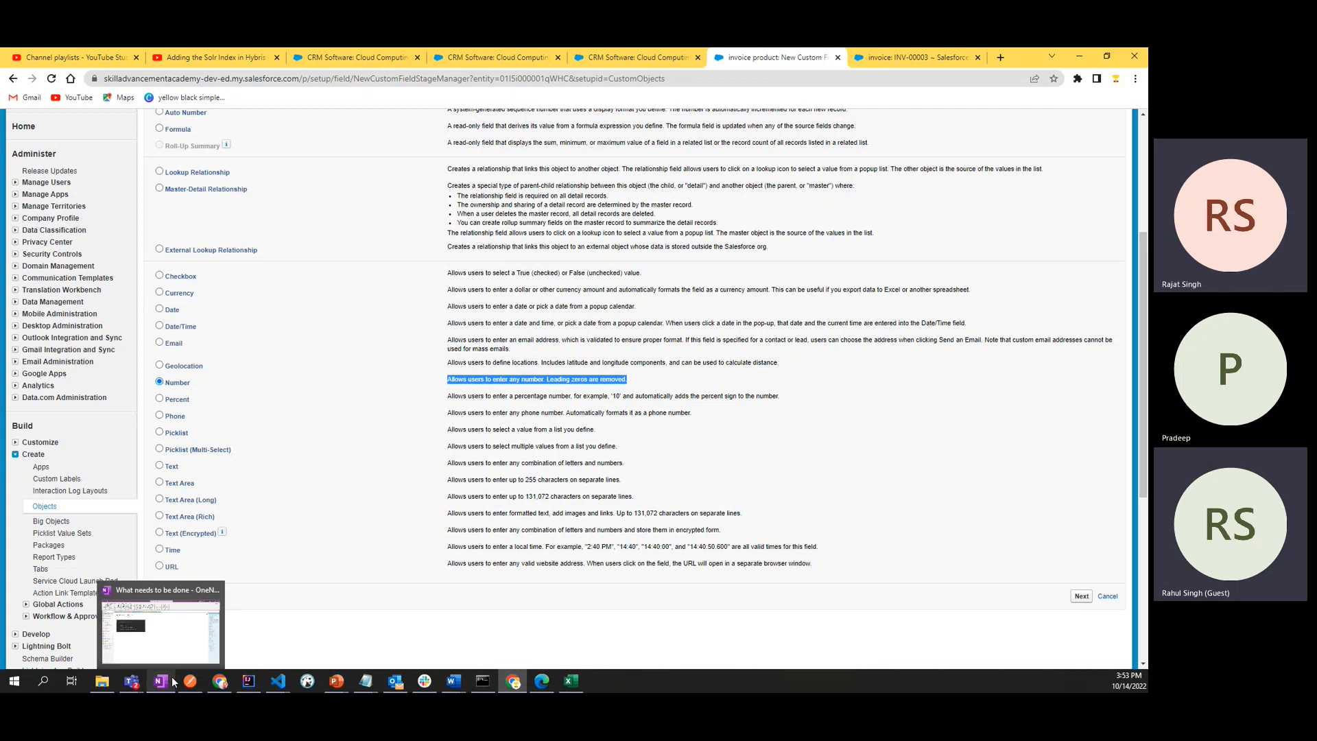
click(182, 632)
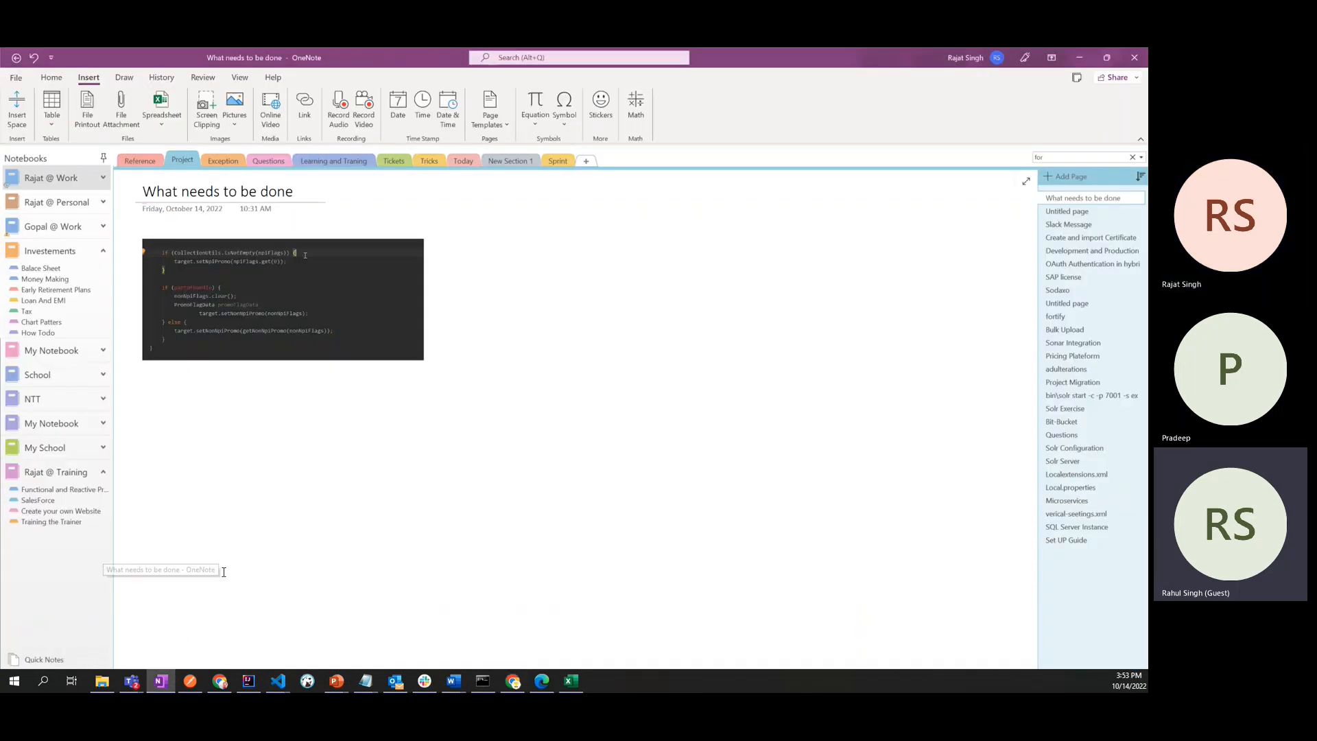
click(59, 473)
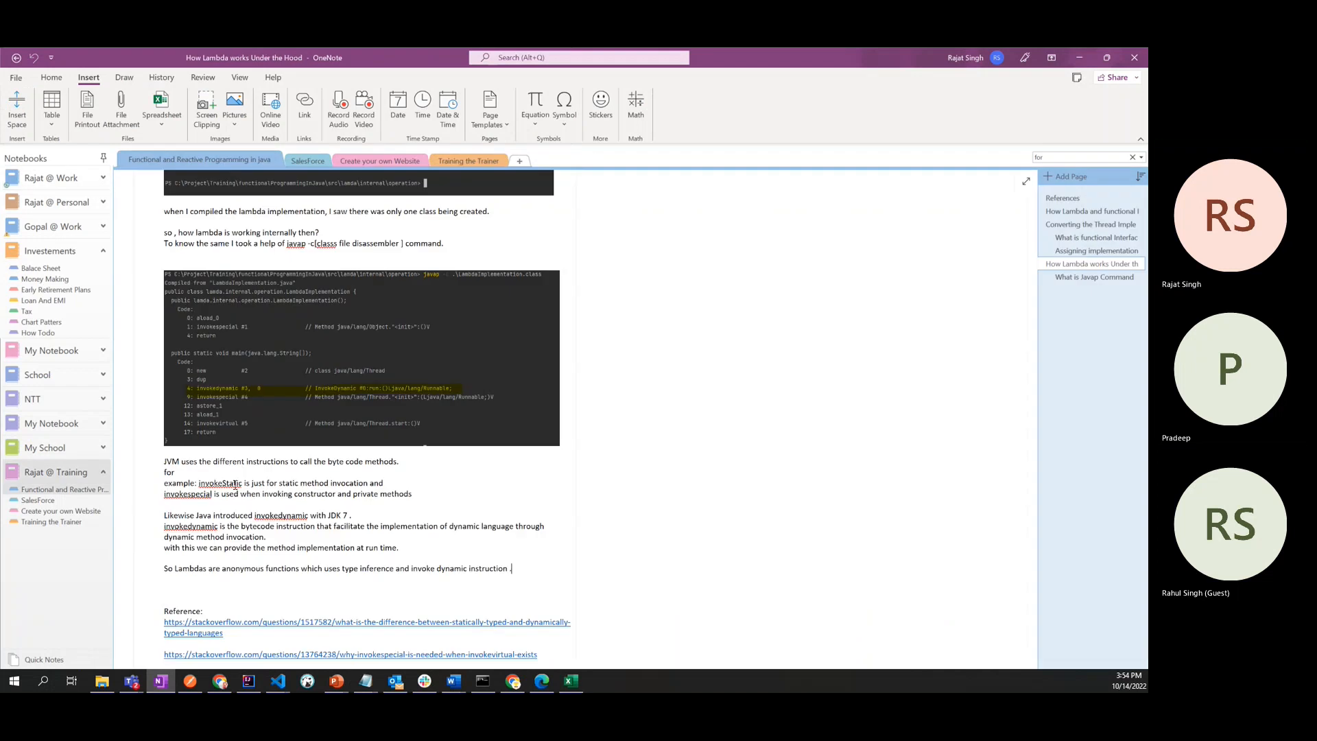
click(304, 162)
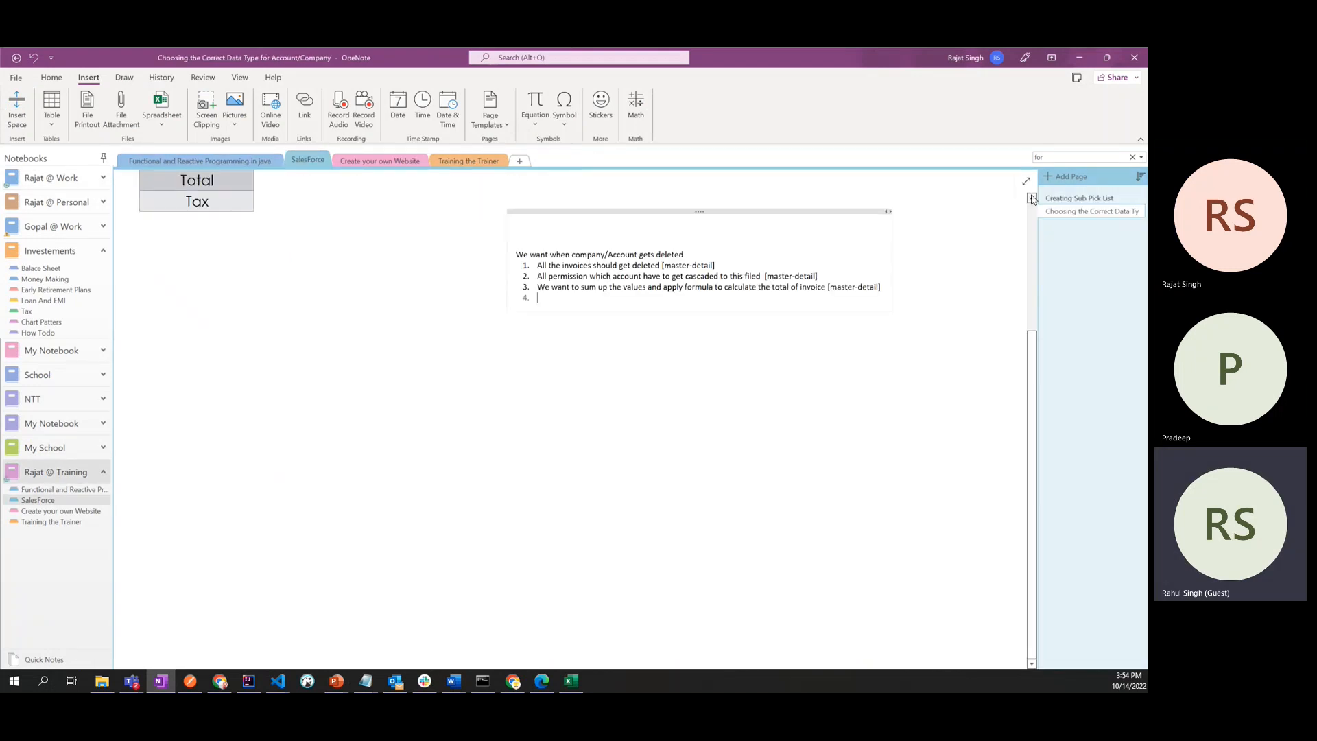
click(1063, 178)
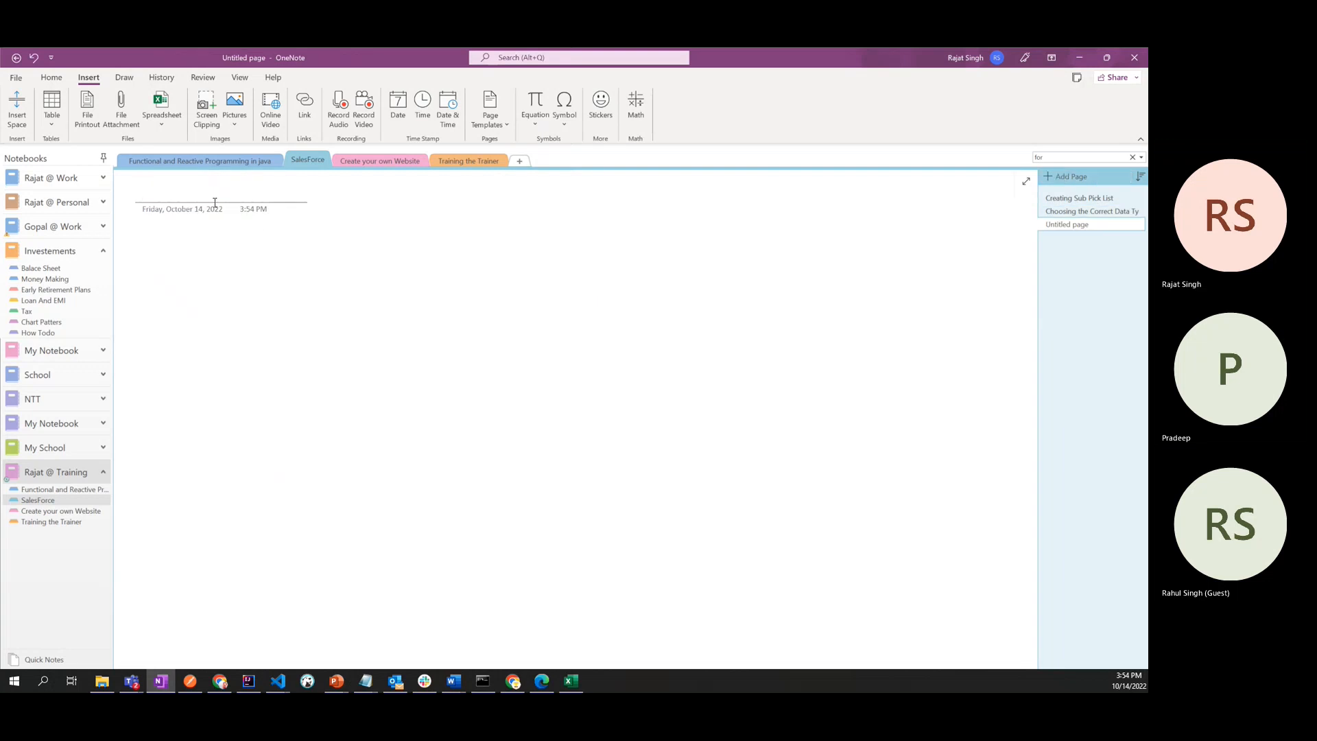
text(Invoice)
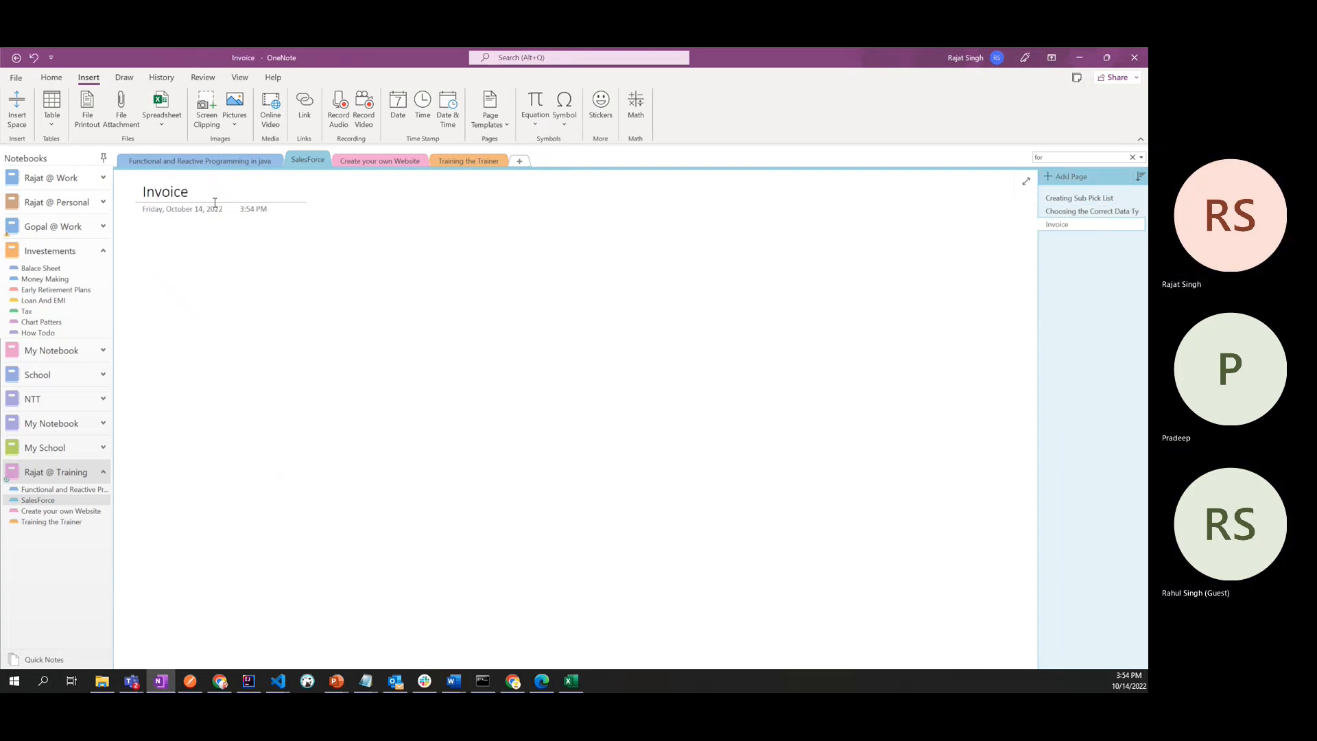
text( PRod)
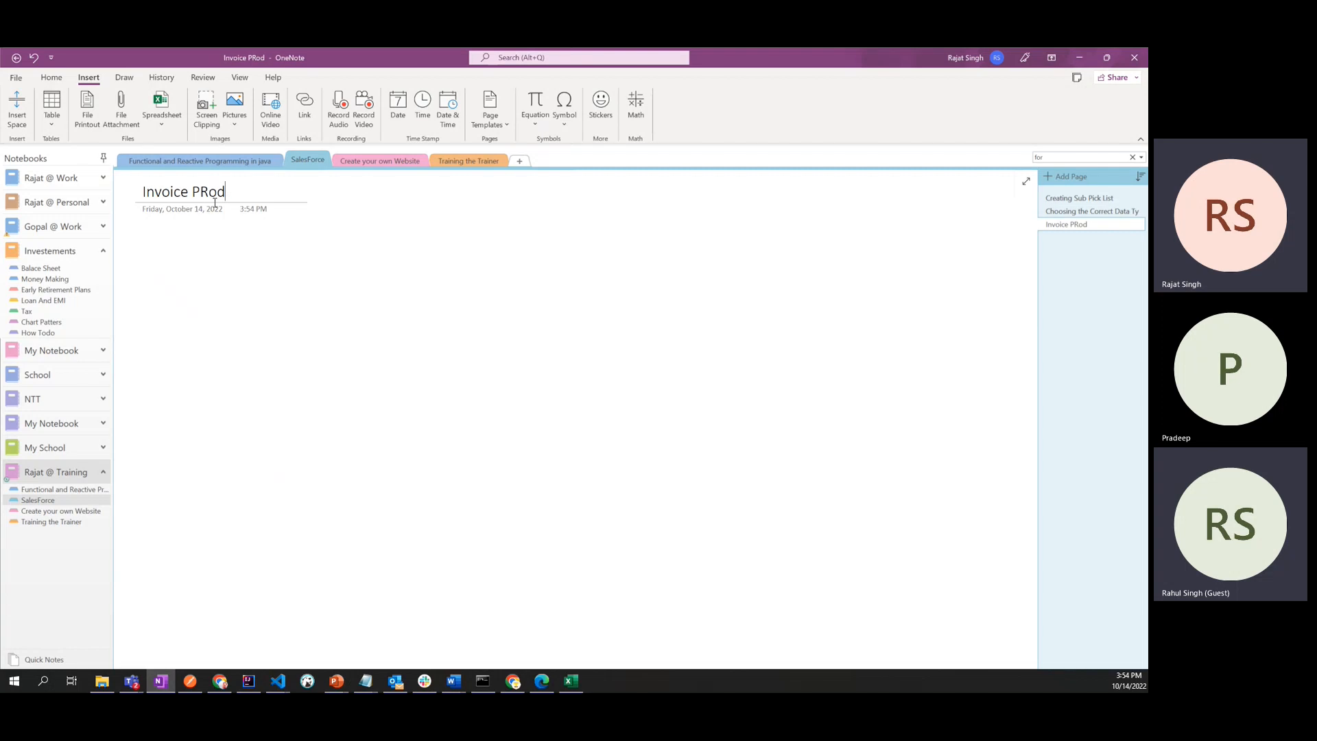
text(uct)
- Add a note reading "Number filed" with the example values 00111 and 111 on separate lines below it
click(201, 272)
text(Number file)
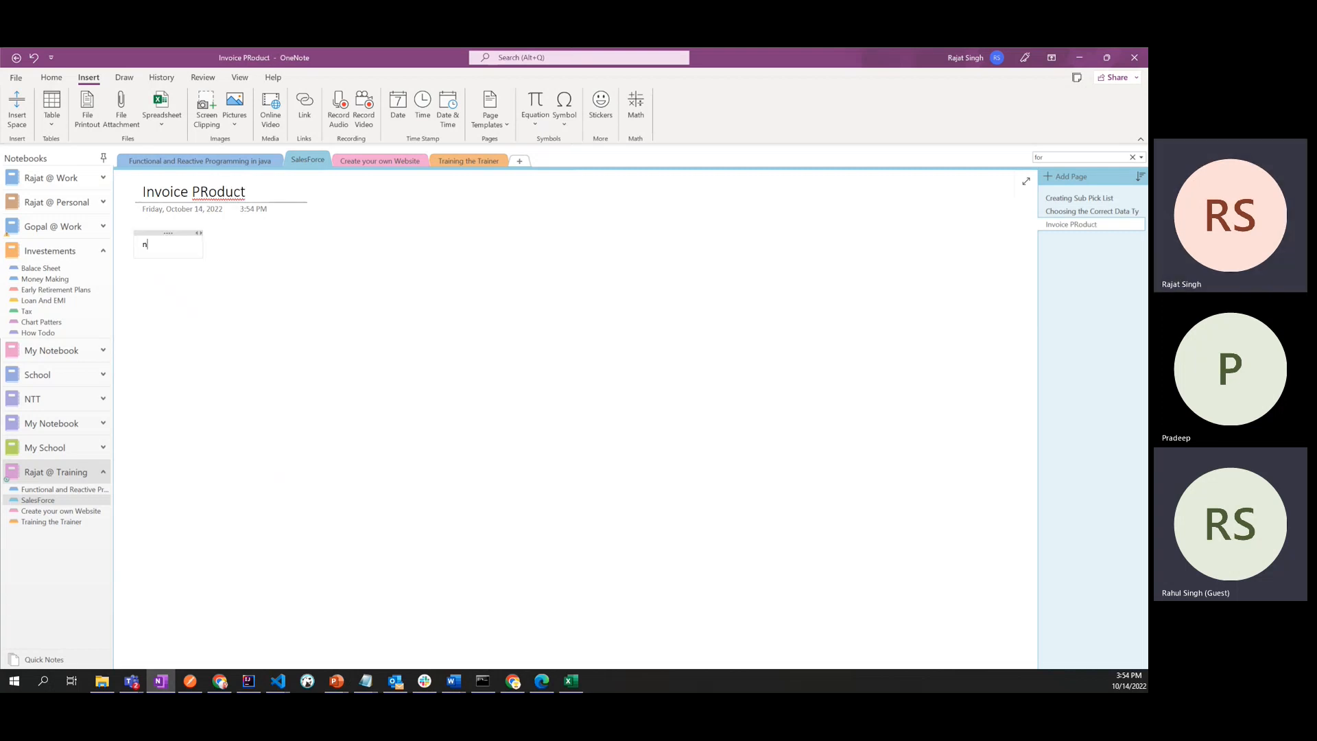
text(ds)
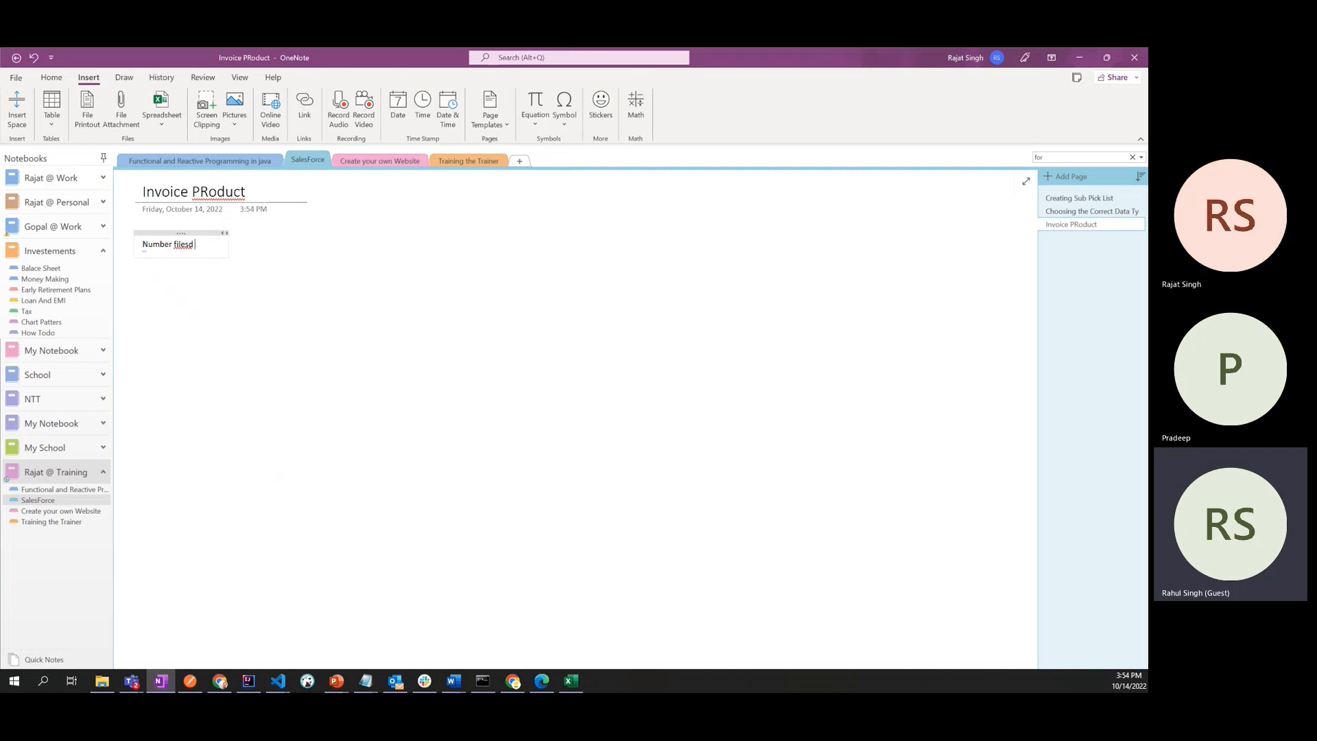
key(BackSpace)
key(BackSpace)
key(BackSpace)
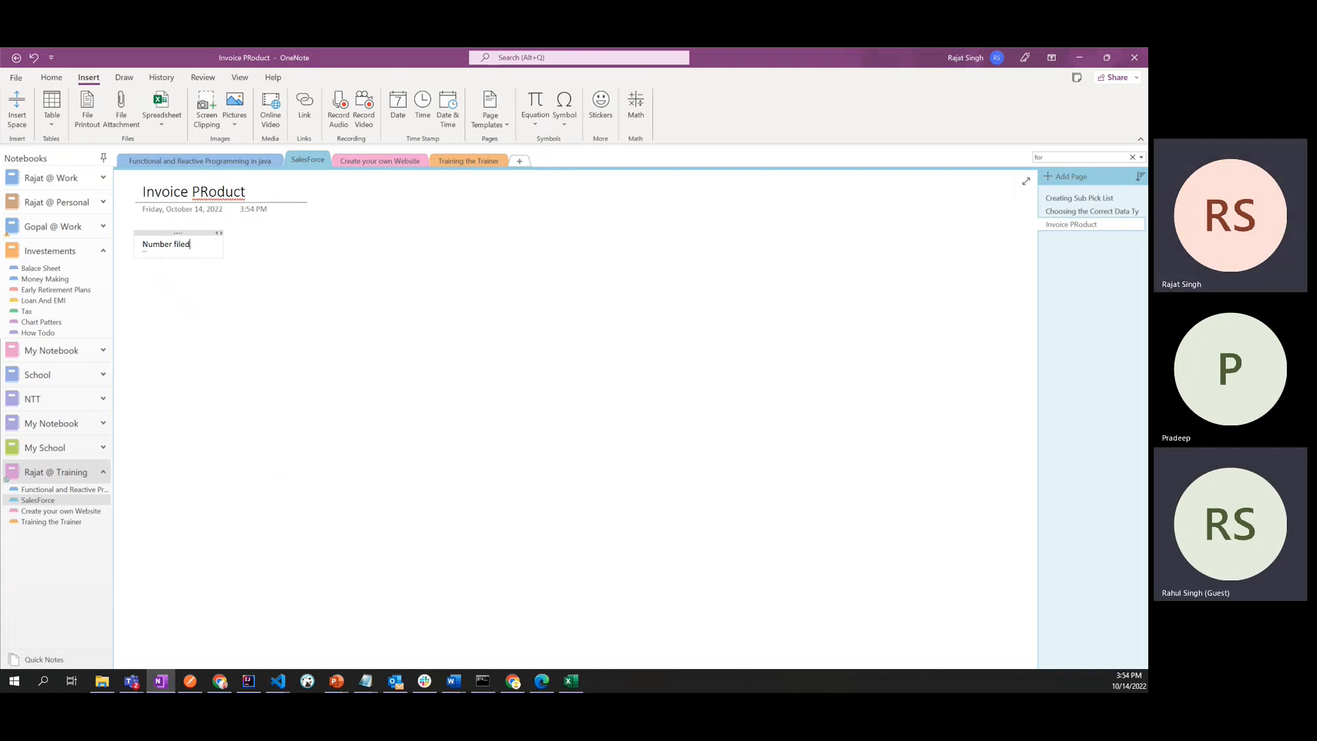
key(Return)
text(00111)
key(Return)
text(111)
- Switch back to Salesforce, proceed with the Number data type, and set the field label and field name to Qty
key(alt+Tab)
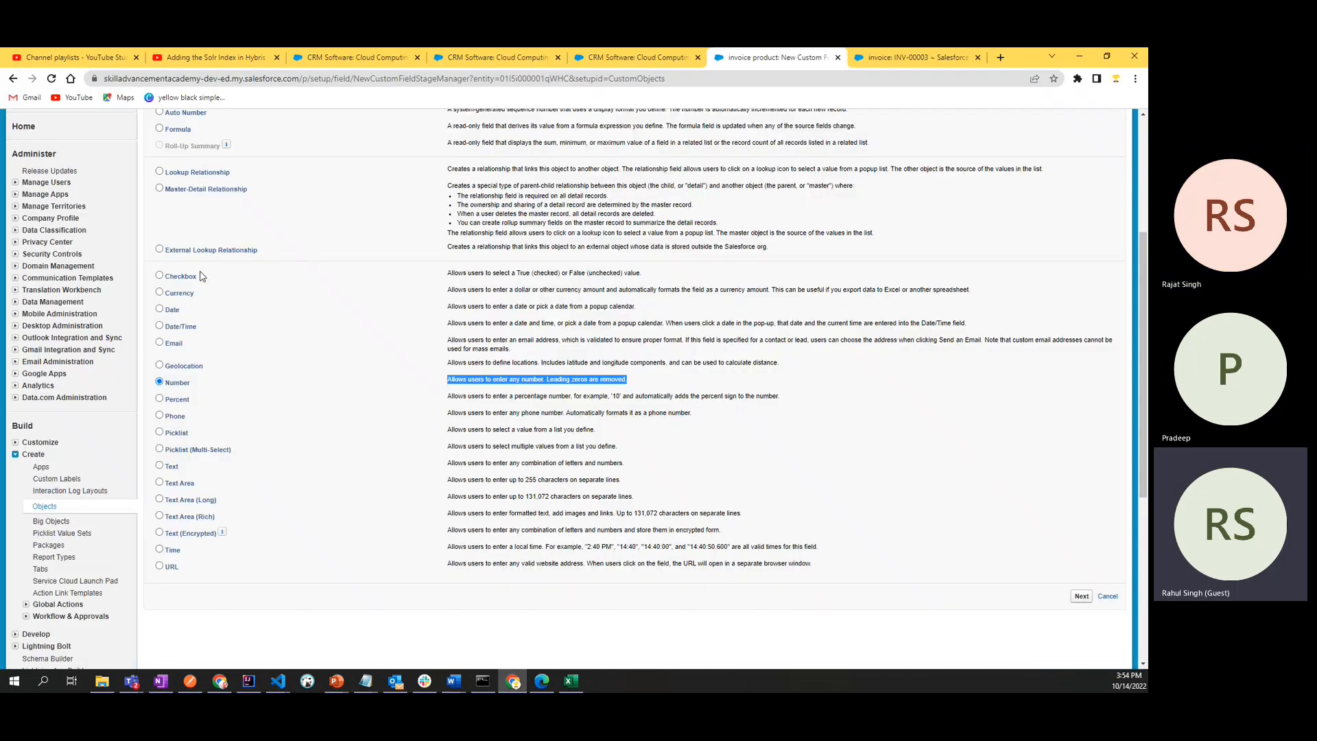
click(693, 377)
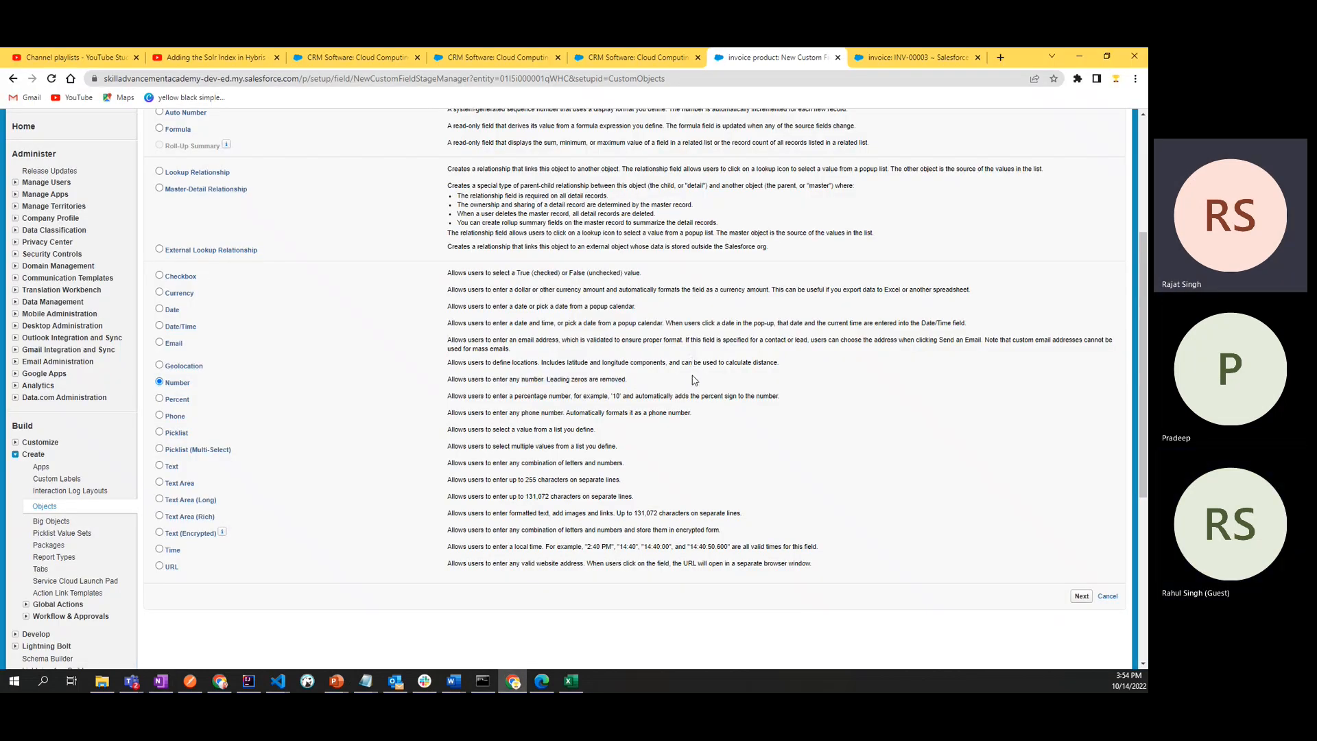
click(1080, 597)
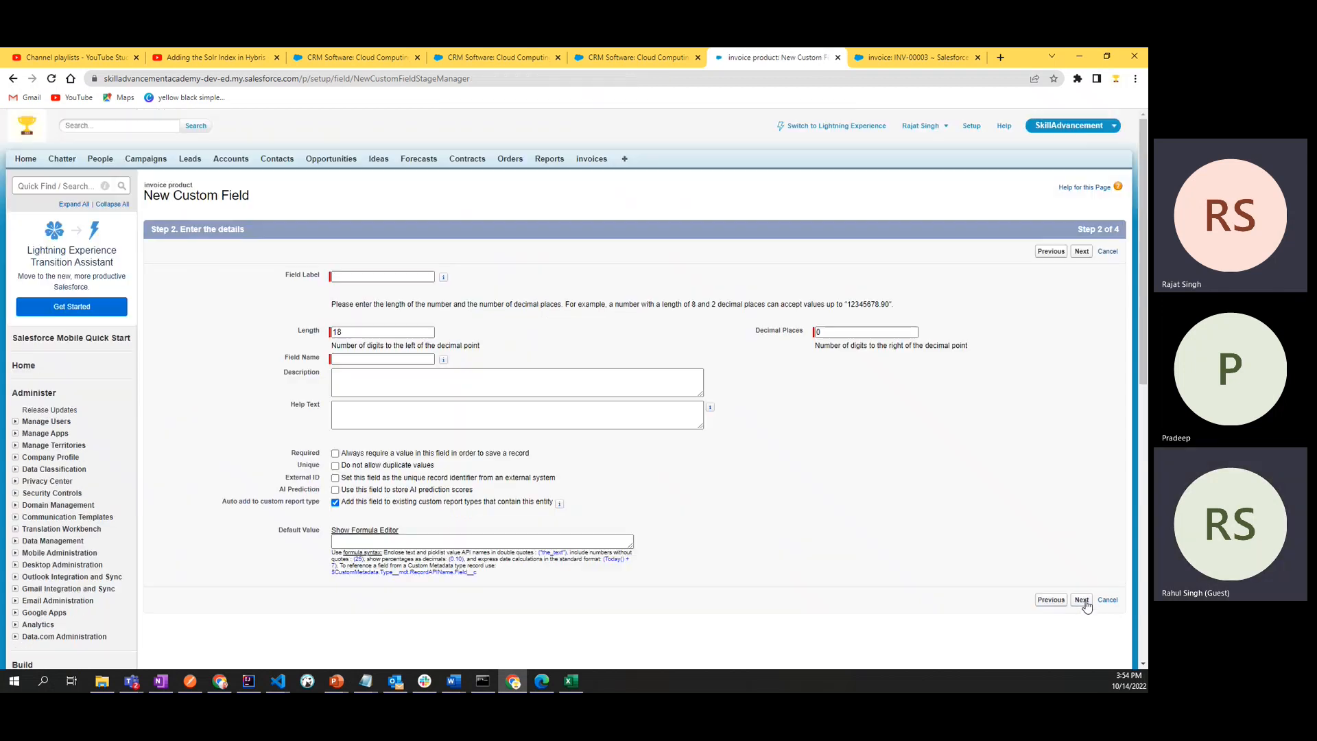
click(368, 276)
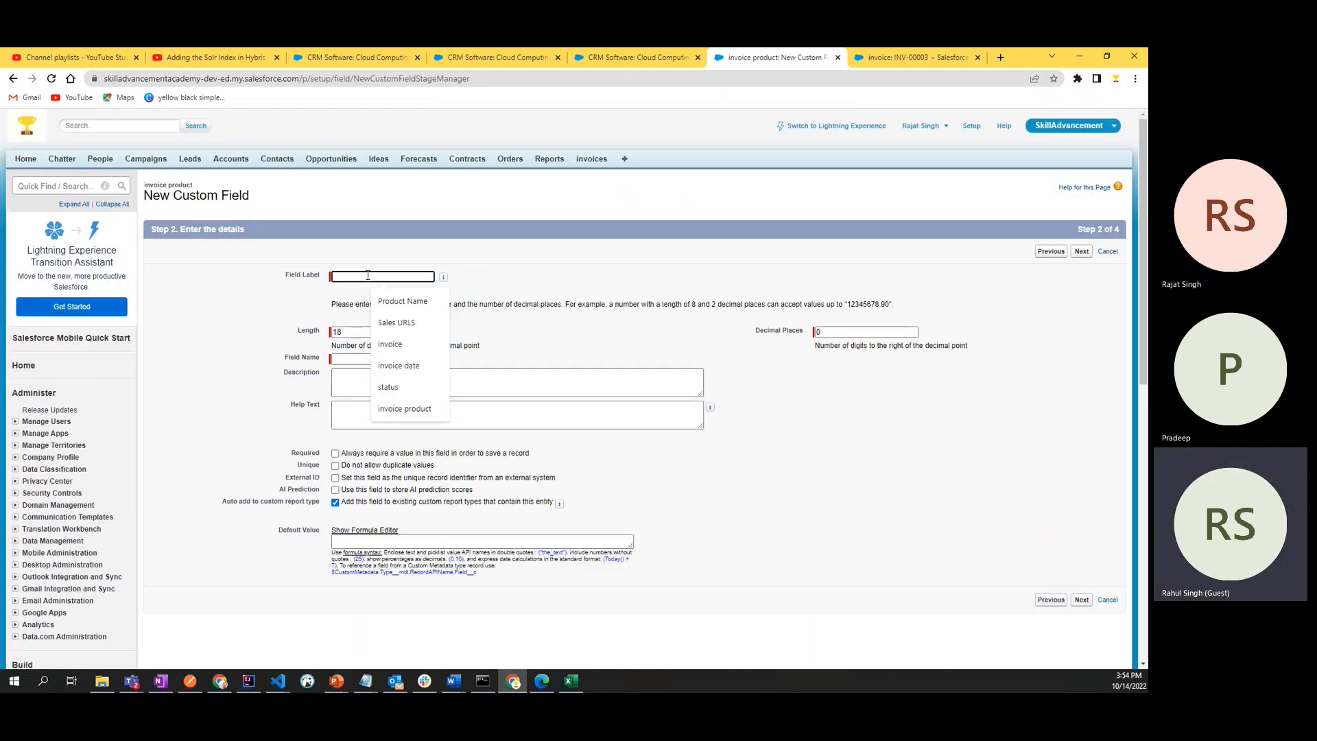
text(qty)
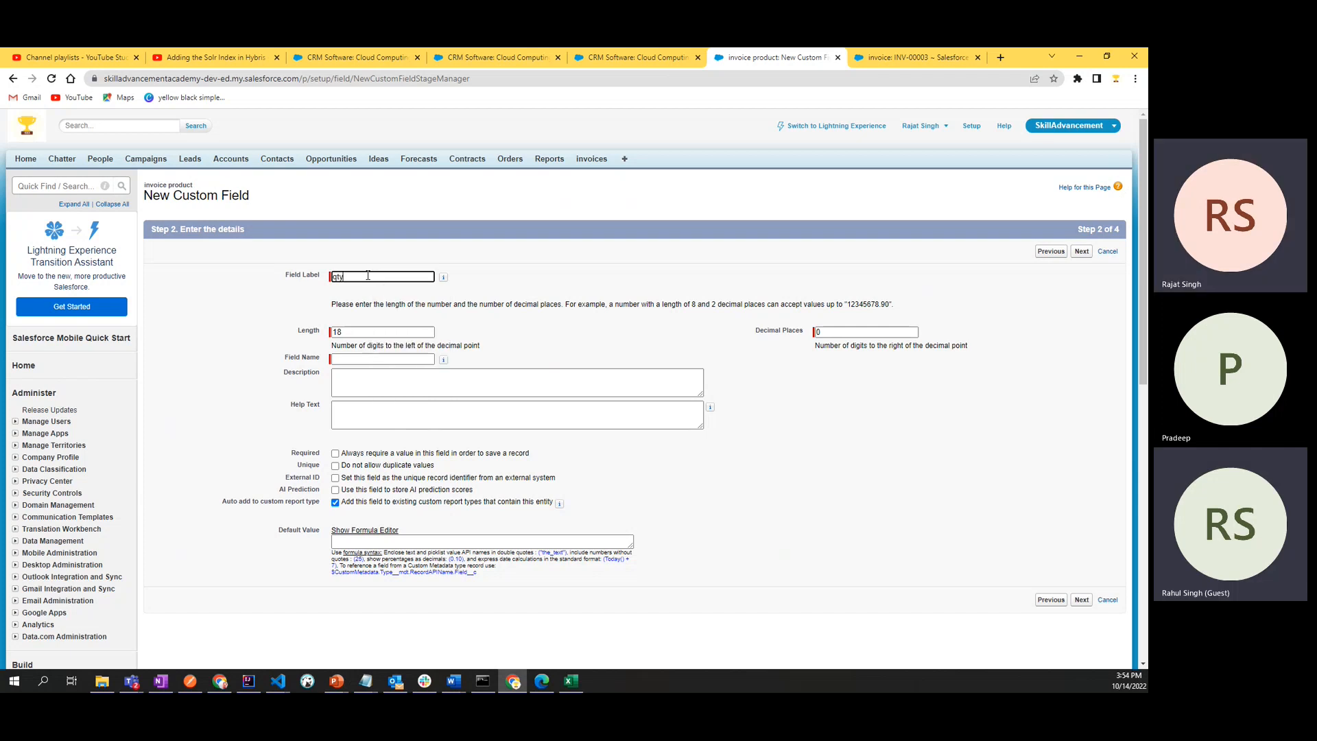
double_click(368, 275)
key(Left)
text(Q)
click(517, 323)
- Review the number length guidance and set the Qty field's decimal places to 2
click(355, 332)
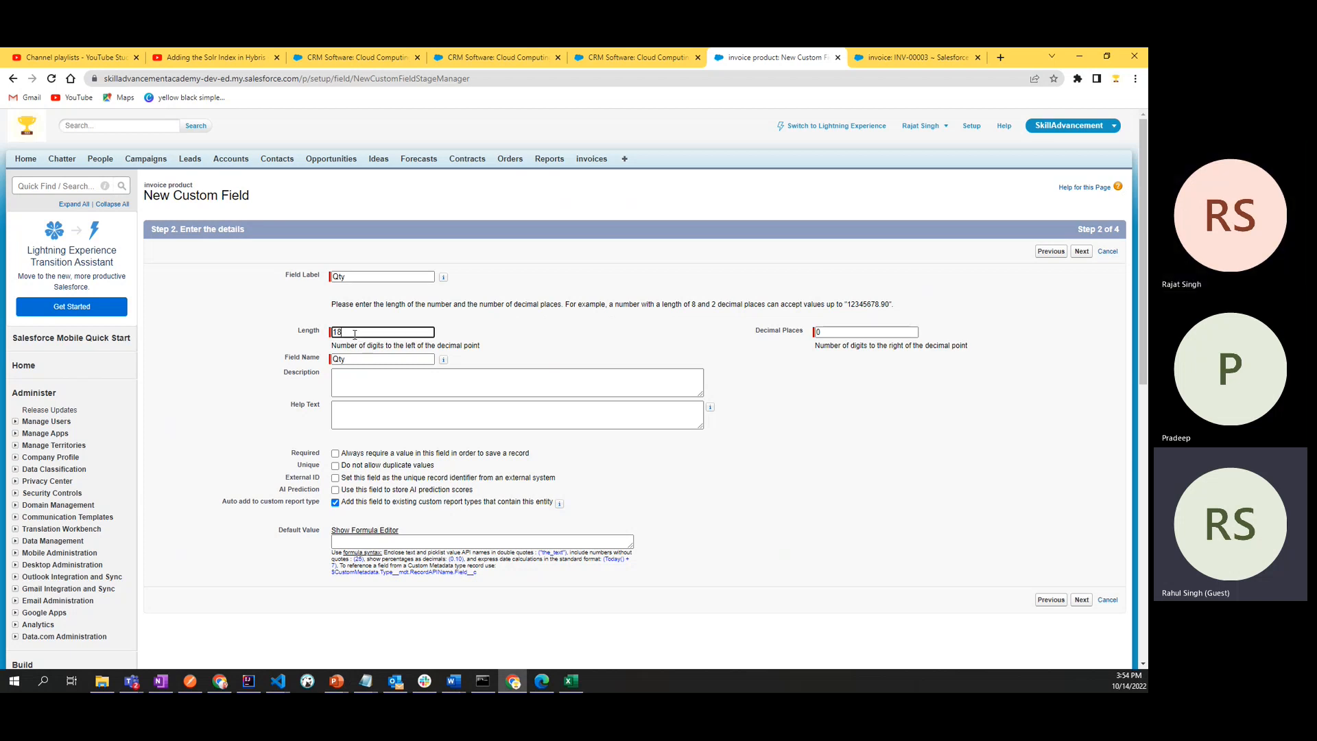
drag(334, 349, 492, 352)
click(509, 354)
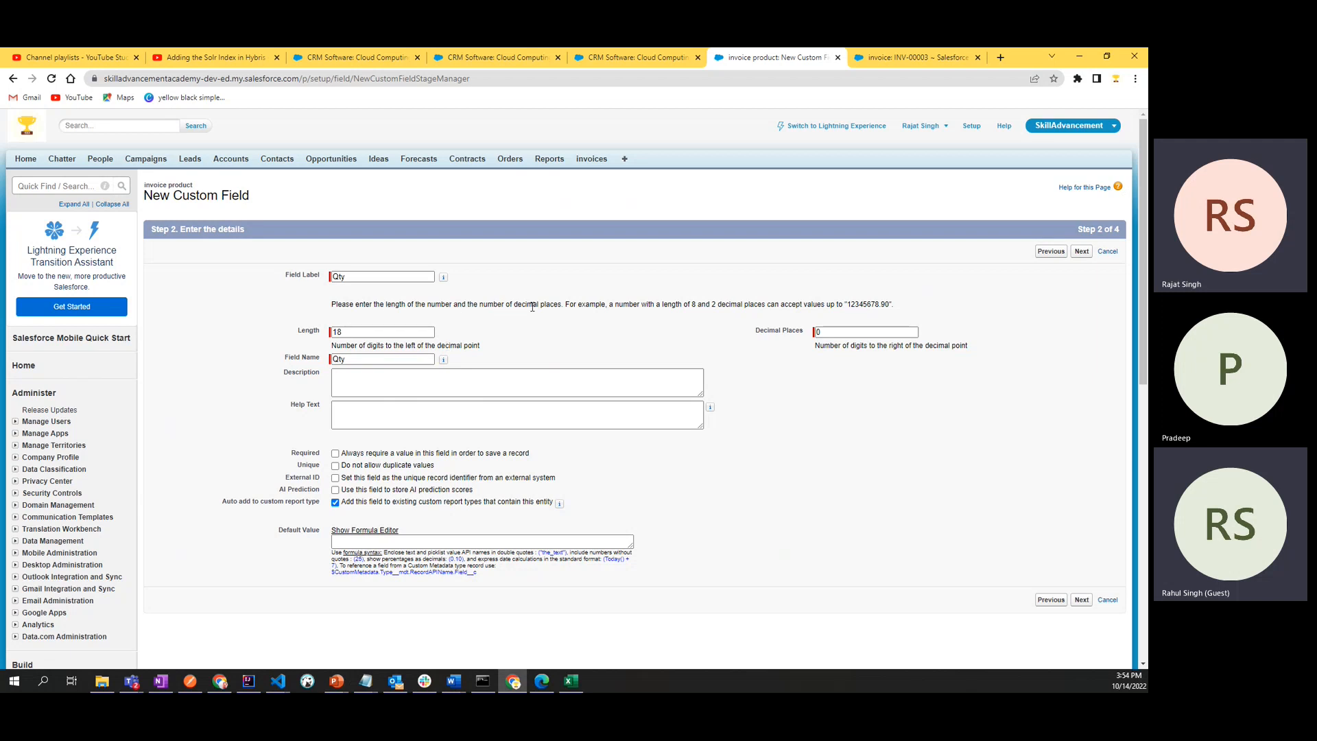
double_click(635, 307)
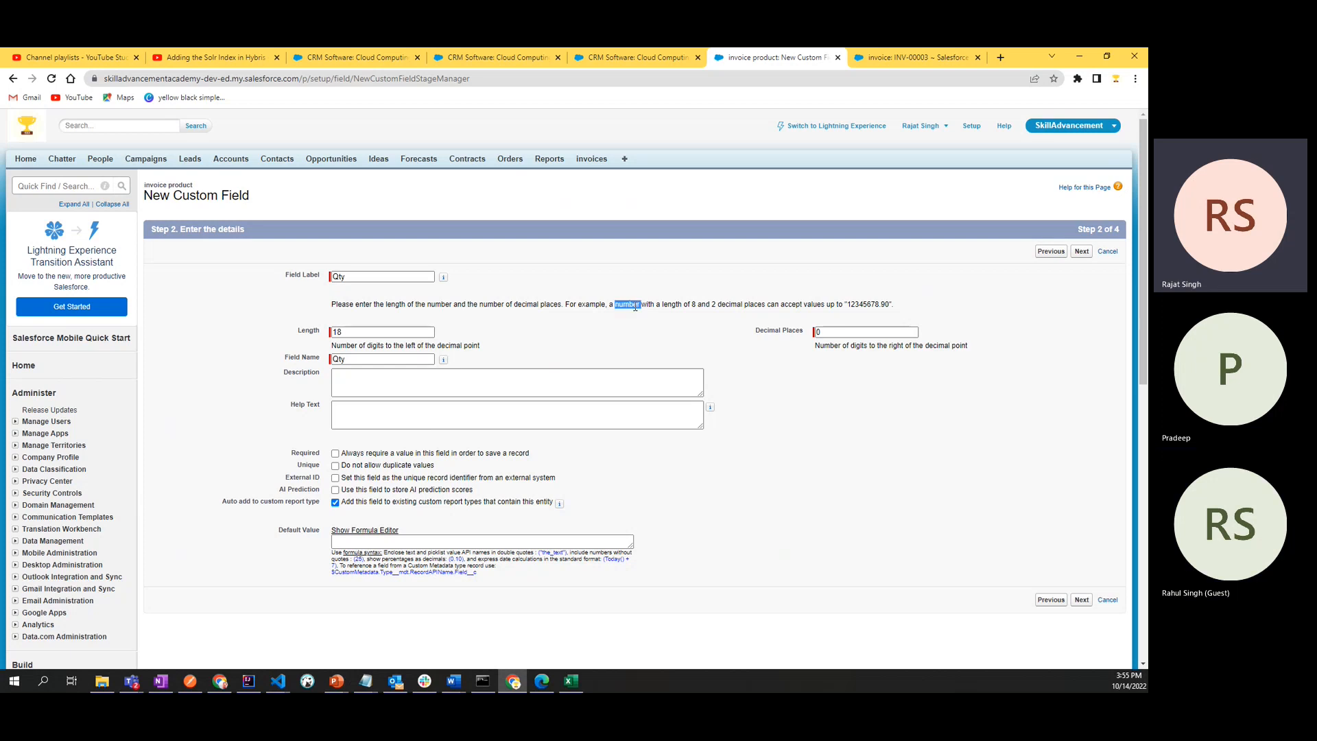
click(713, 308)
double_click(821, 333)
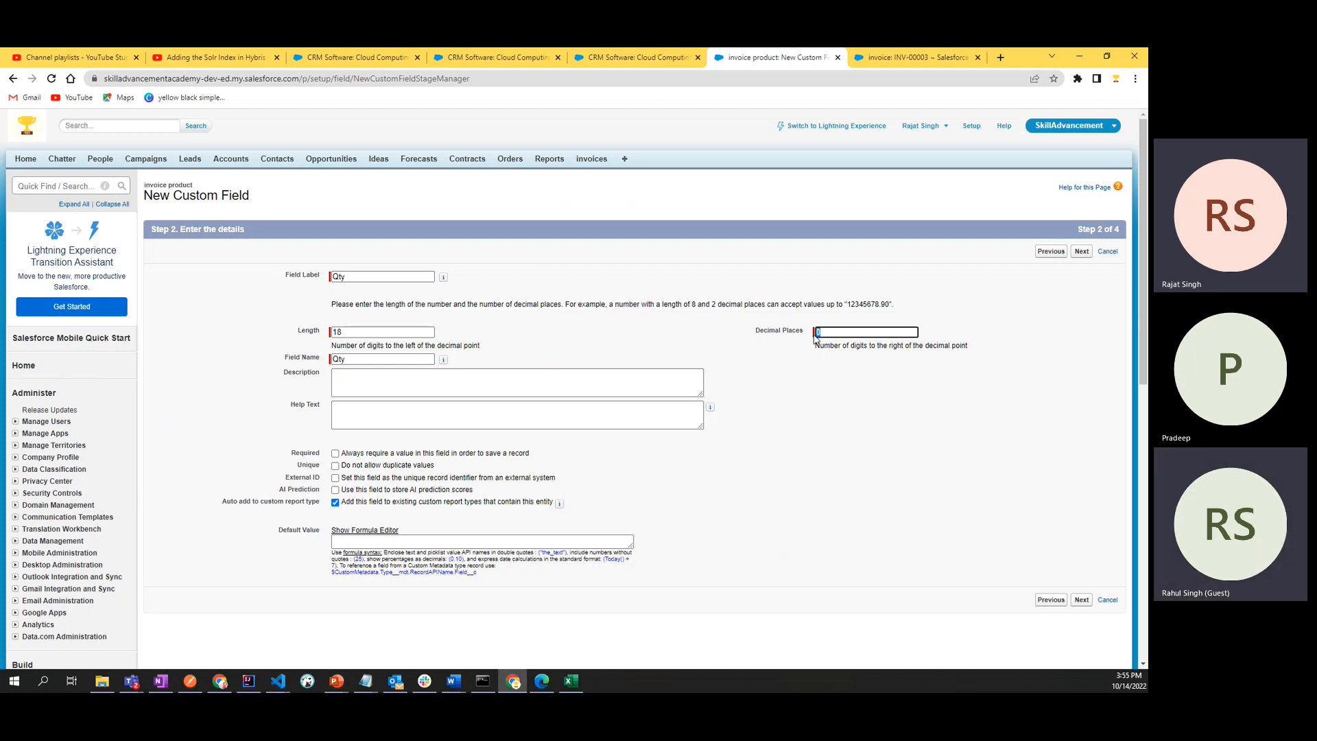
text(2)
click(804, 396)
- Try to proceed with the Qty field using a length of 18 and 2 decimal places
double_click(309, 333)
click(567, 334)
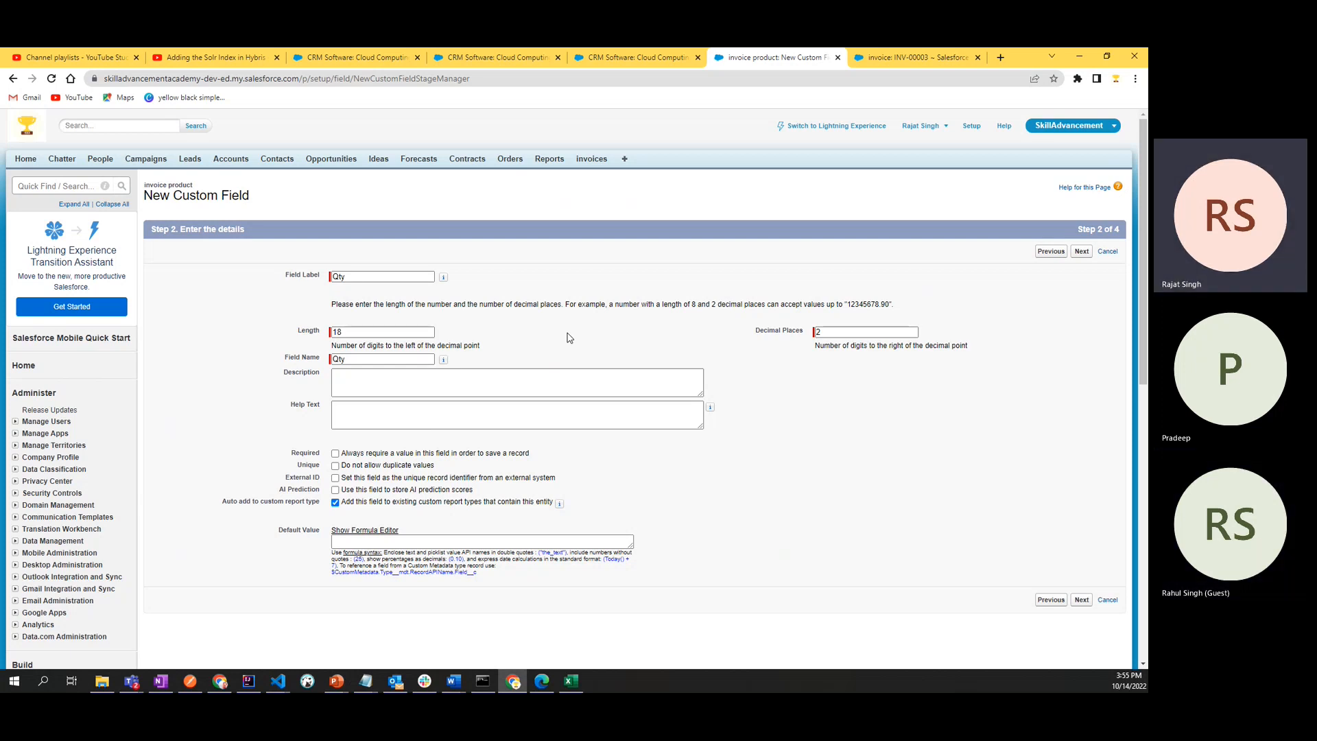
scroll(567, 337, down, 4)
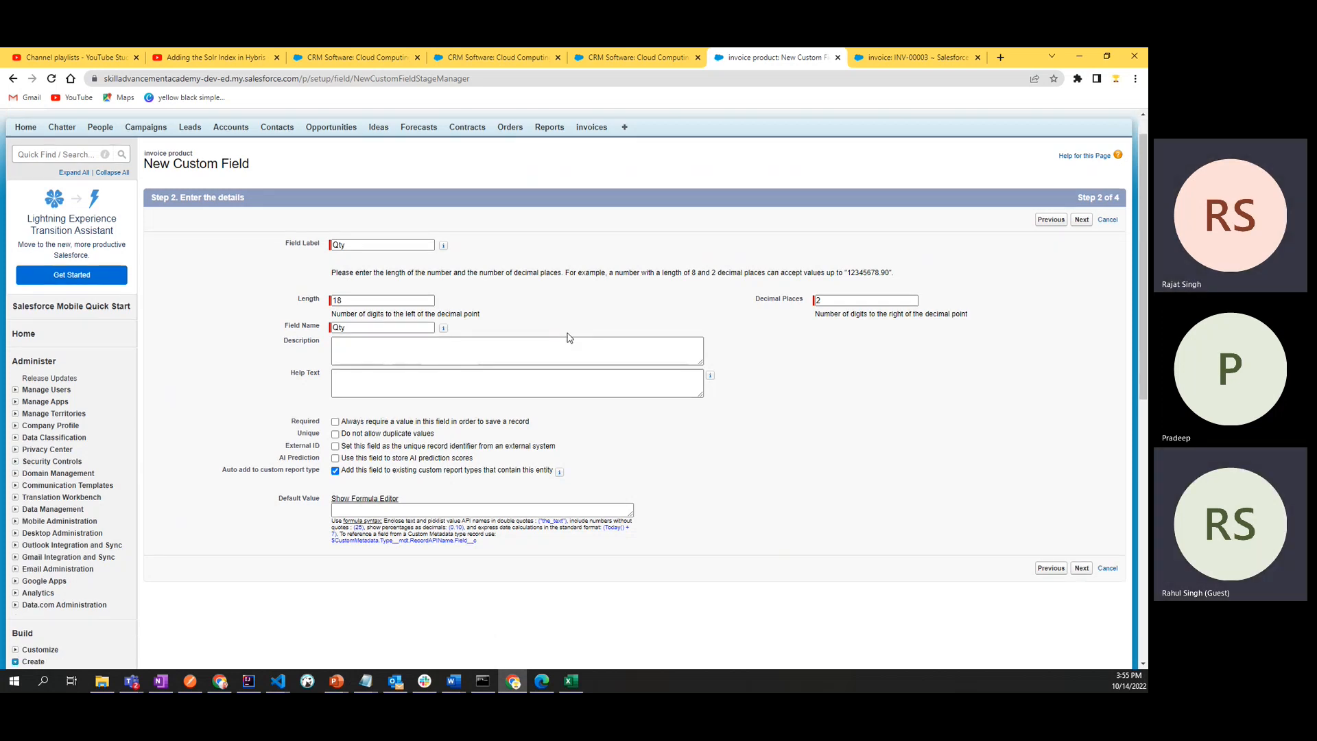
click(1082, 300)
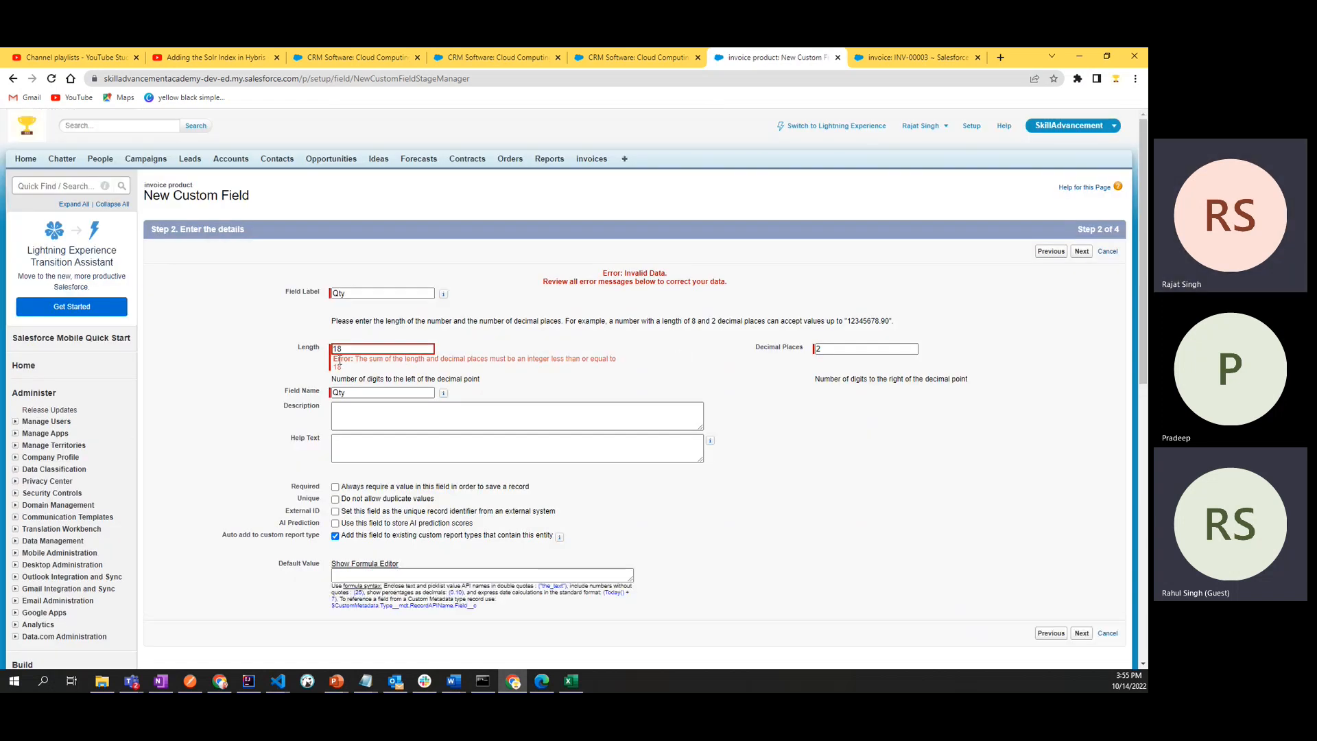
- Examine the error message under the Qty field's length for the limit on length plus decimal places
drag(335, 359, 597, 372)
click(637, 359)
double_click(334, 349)
click(789, 368)
drag(355, 359, 374, 367)
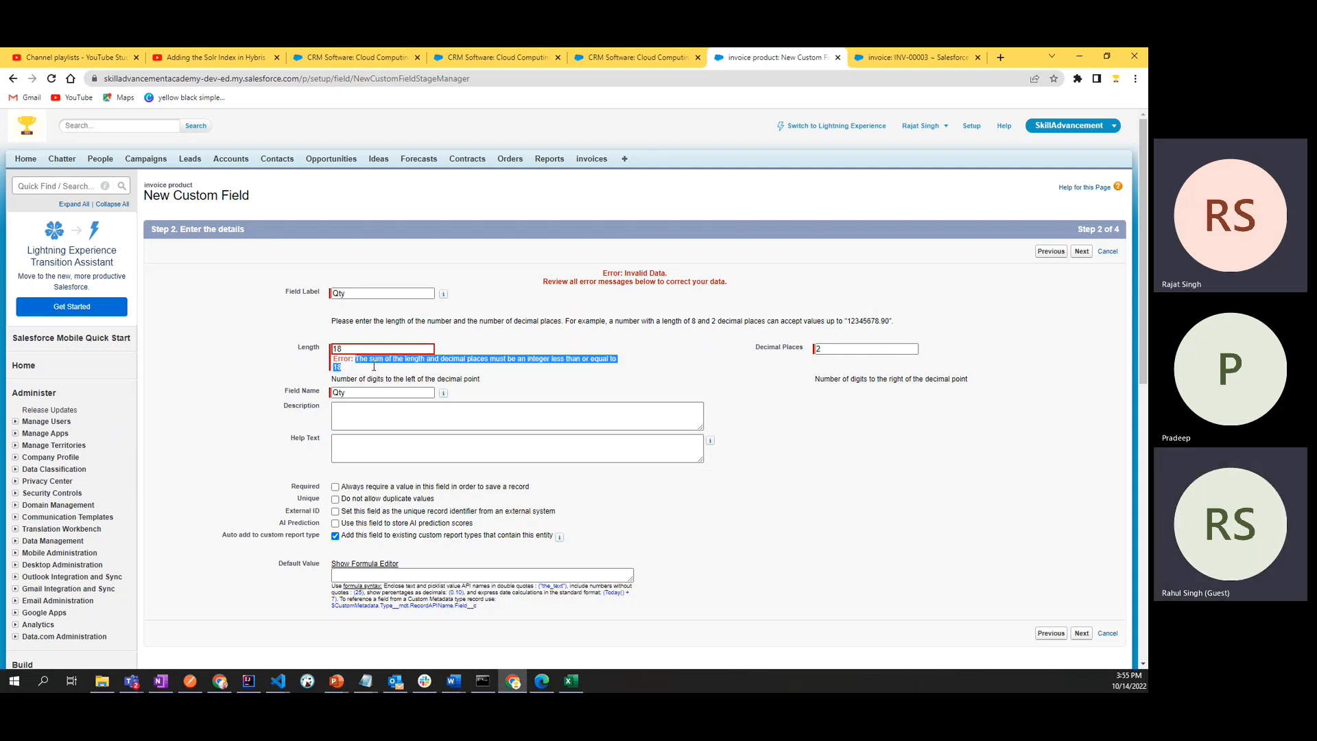
double_click(540, 360)
double_click(578, 360)
click(332, 365)
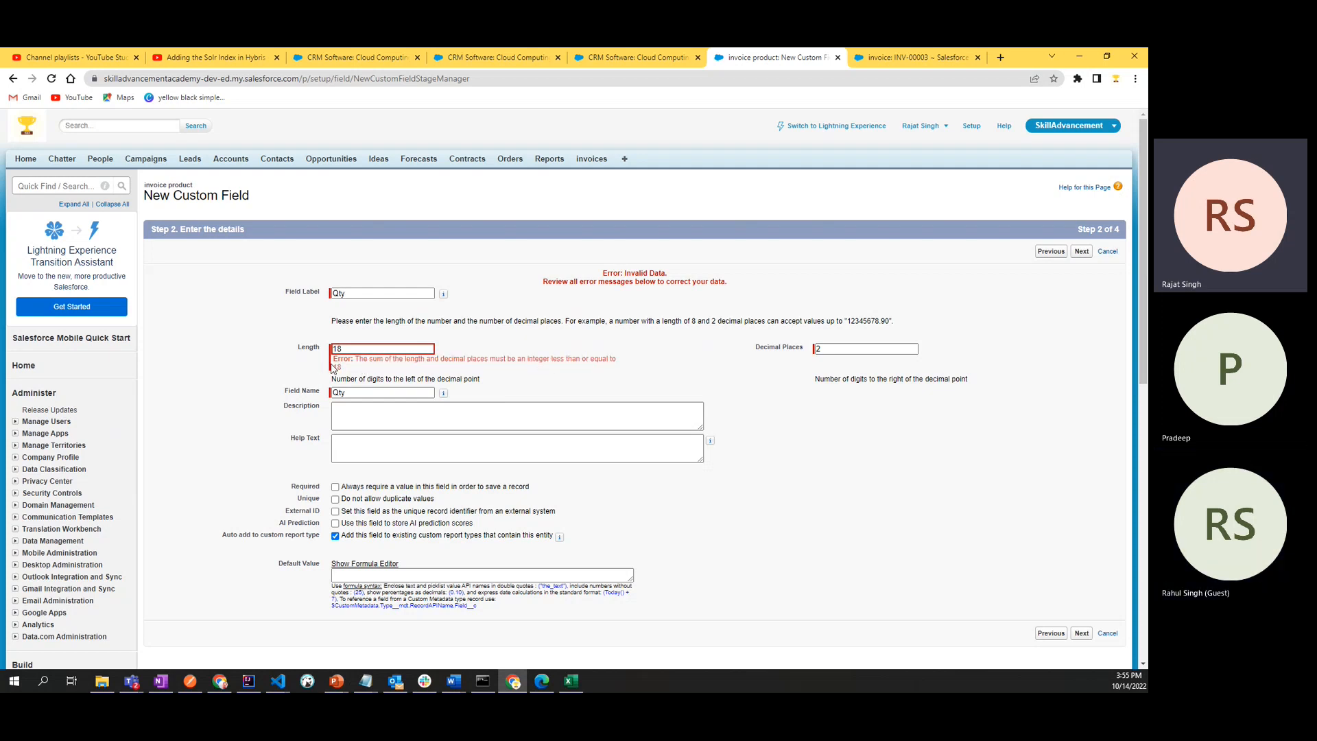
double_click(336, 367)
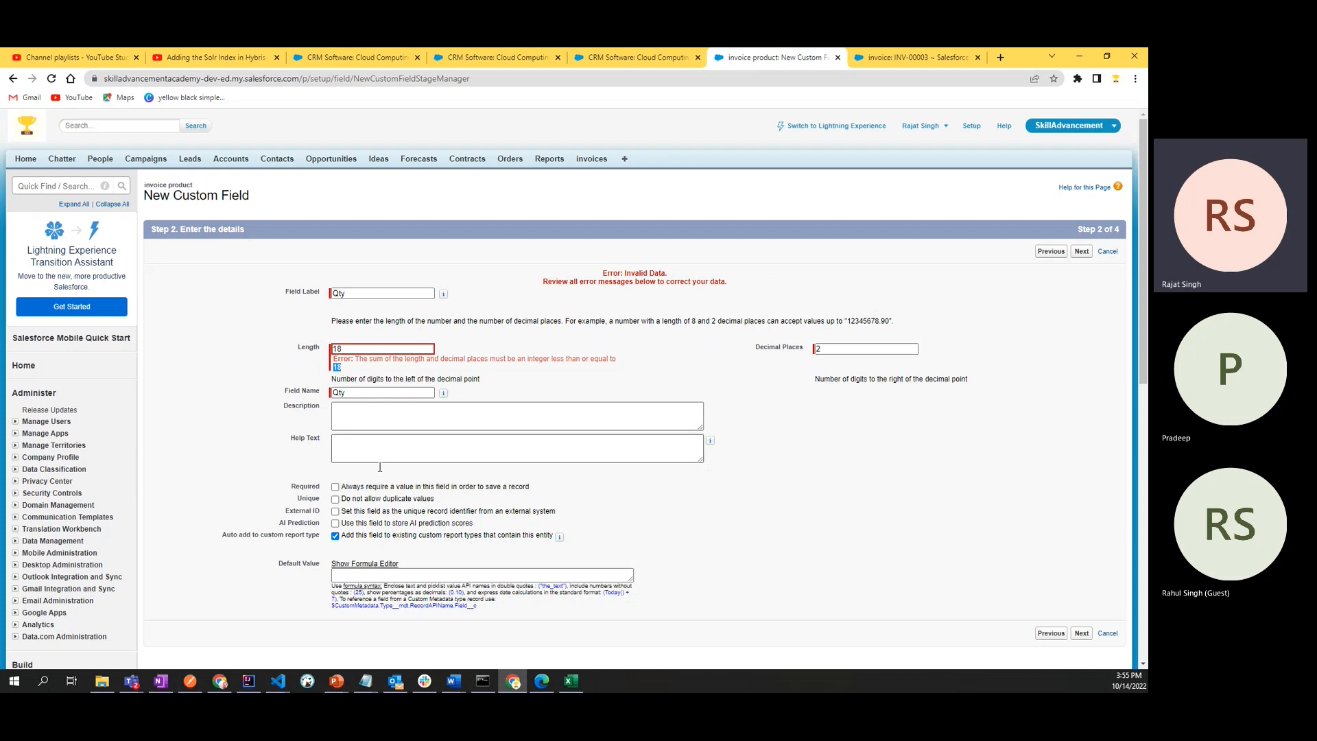
- Switch to OneNote and add an 18-digit example number made of 1s below the existing values on the Invoice PRoduct page
key(alt+Tab)
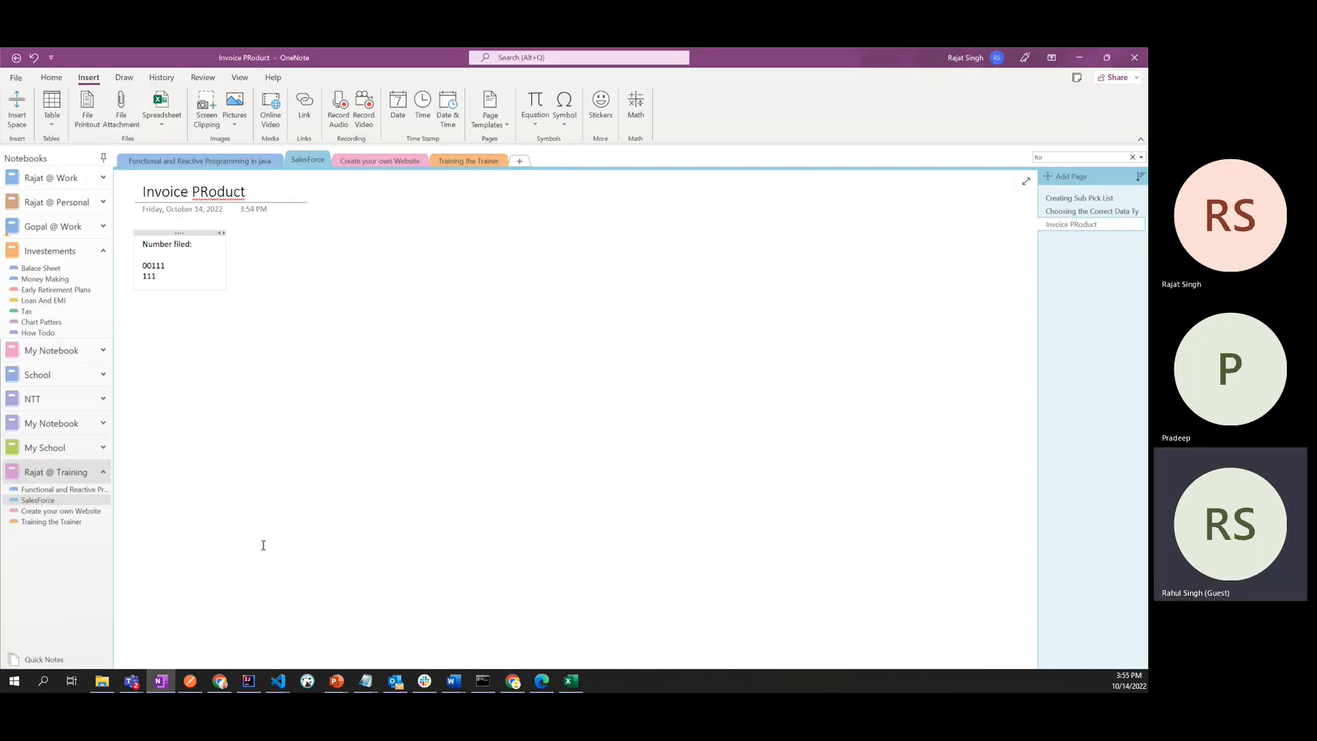
key(Return)
key(Return)
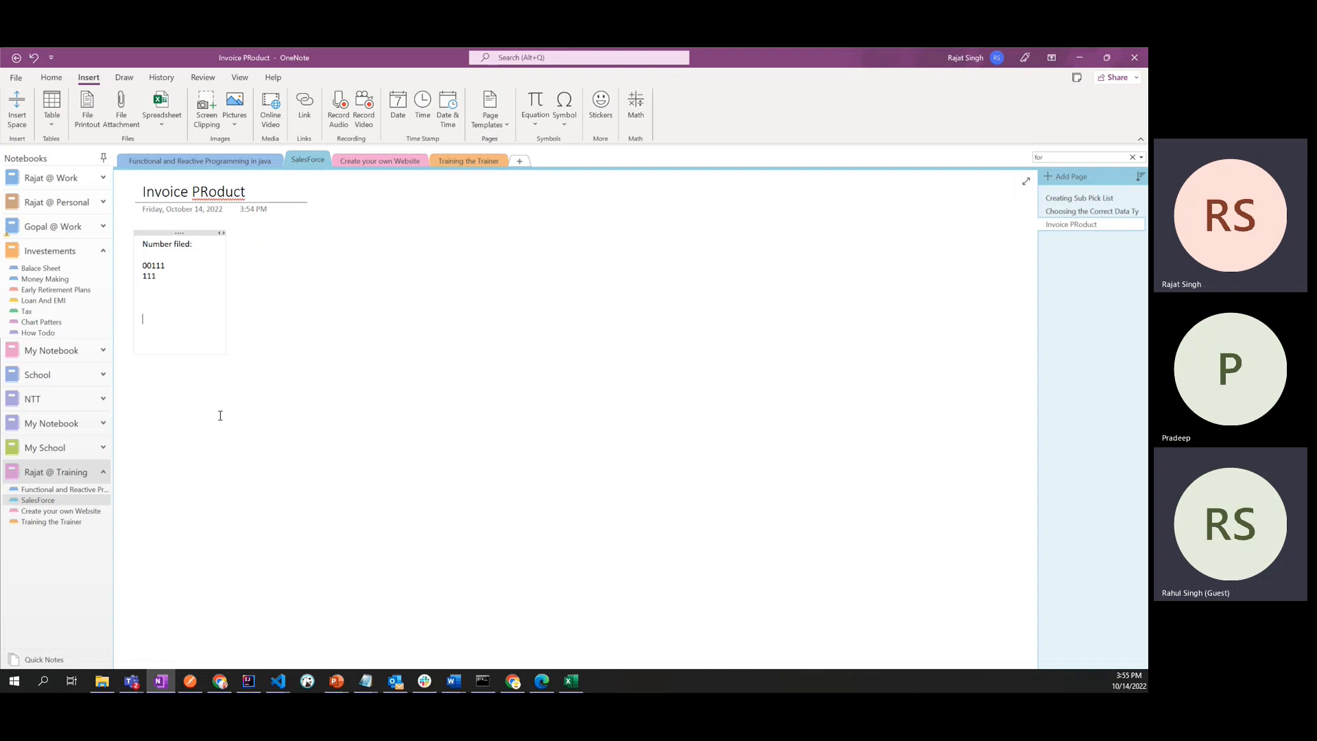
key(alt+Tab)
key(alt+Tab)
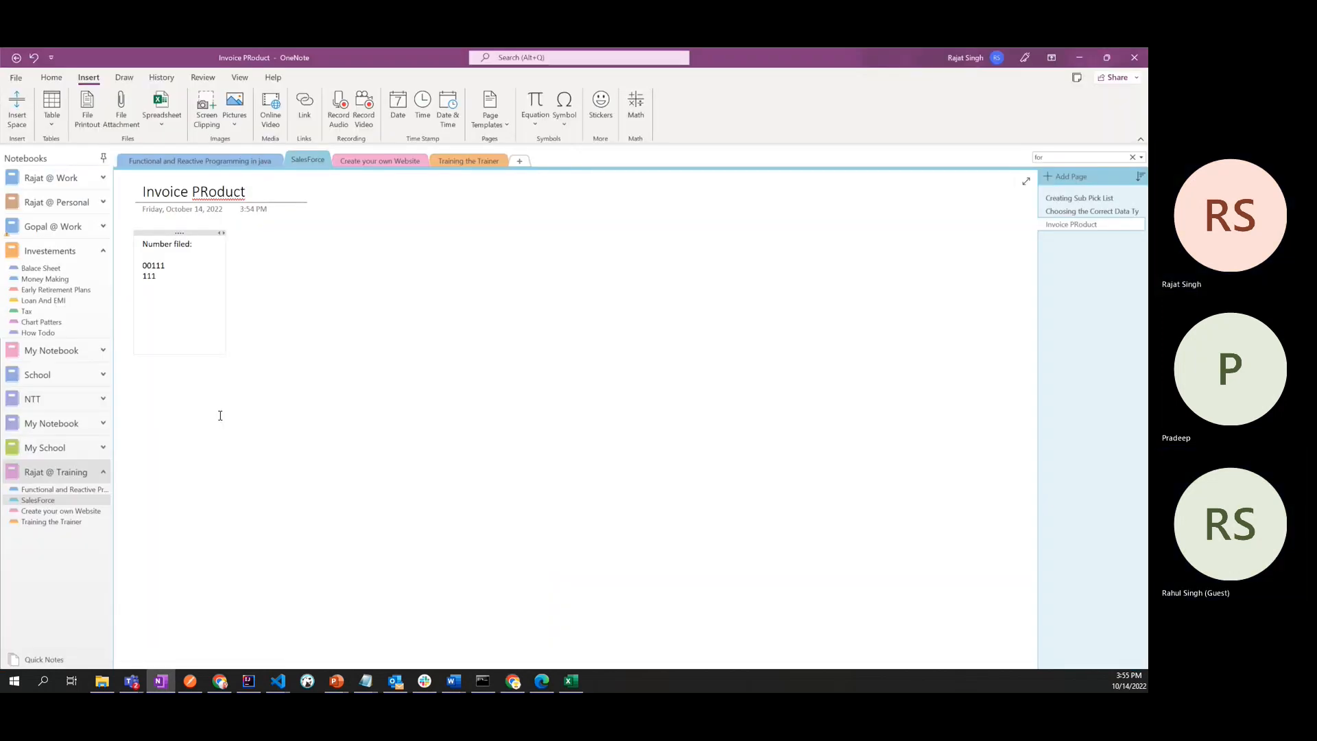
text(1111)
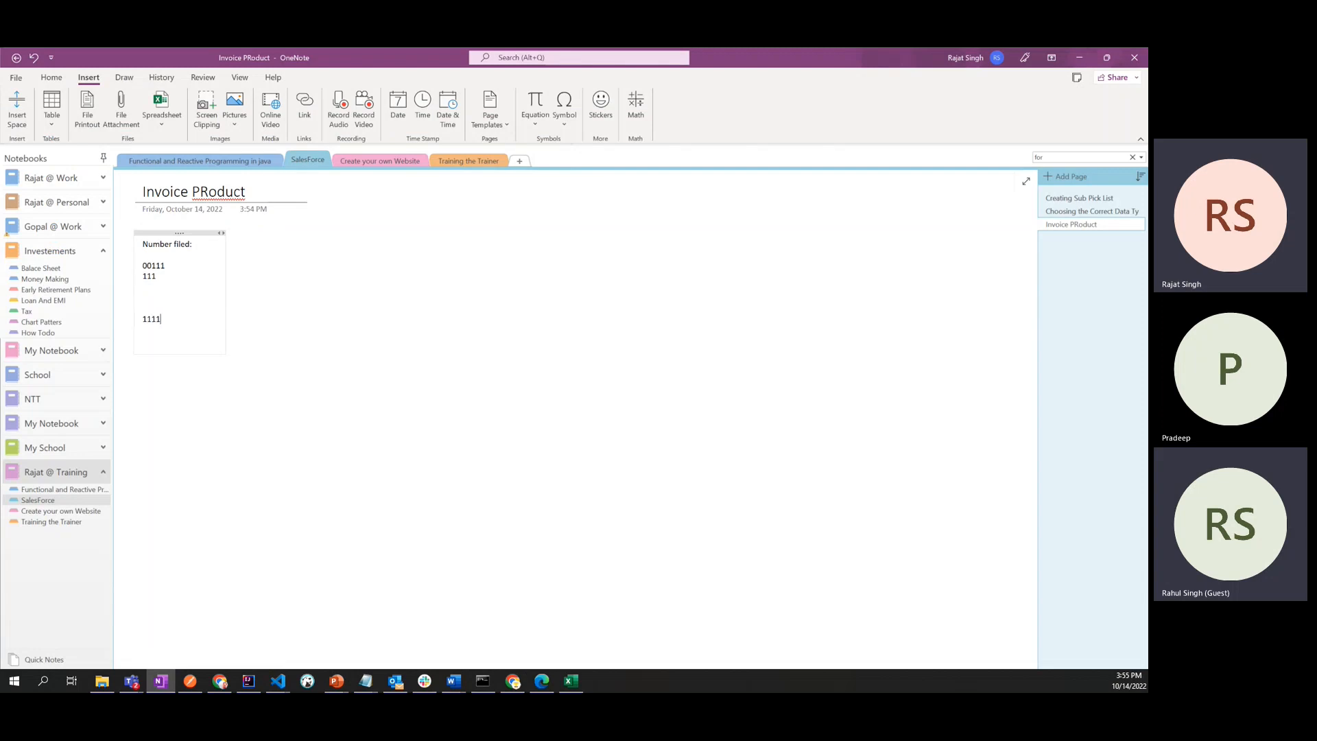
text(1111111)
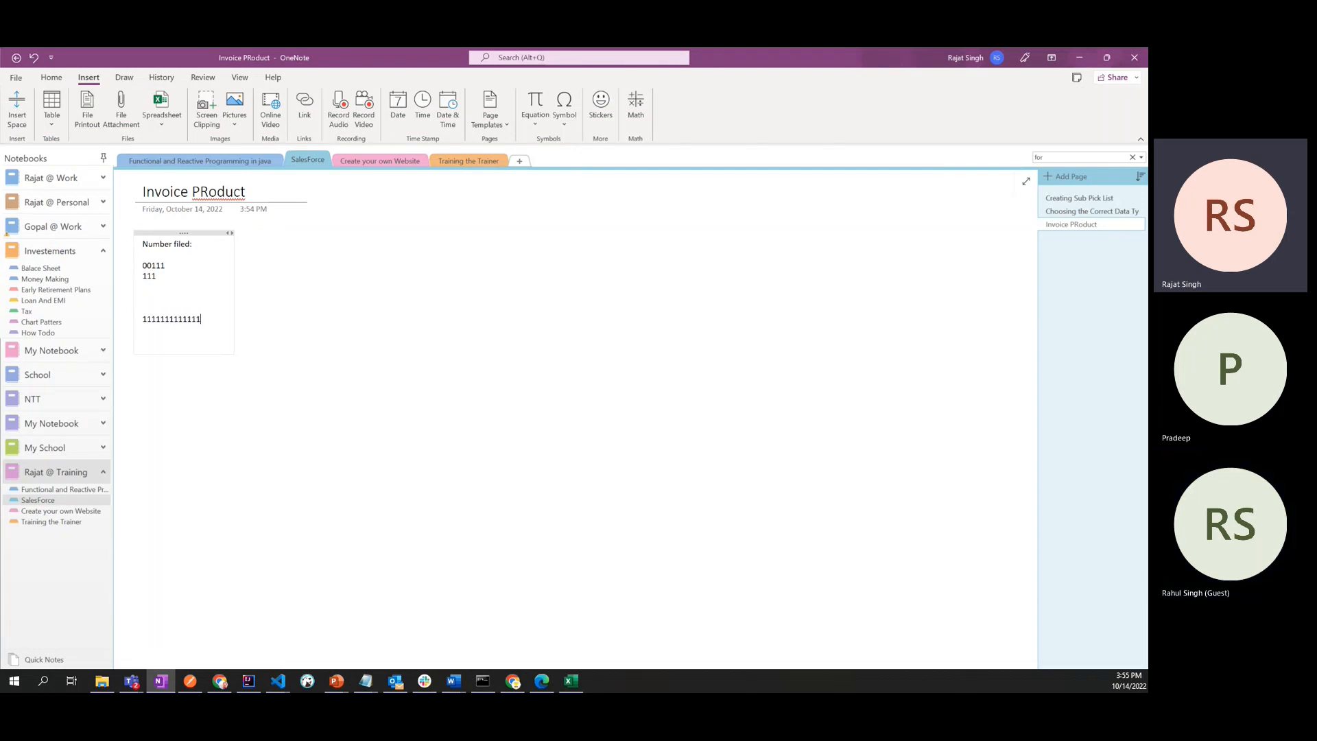
text(1111)
key(ctrl+a)
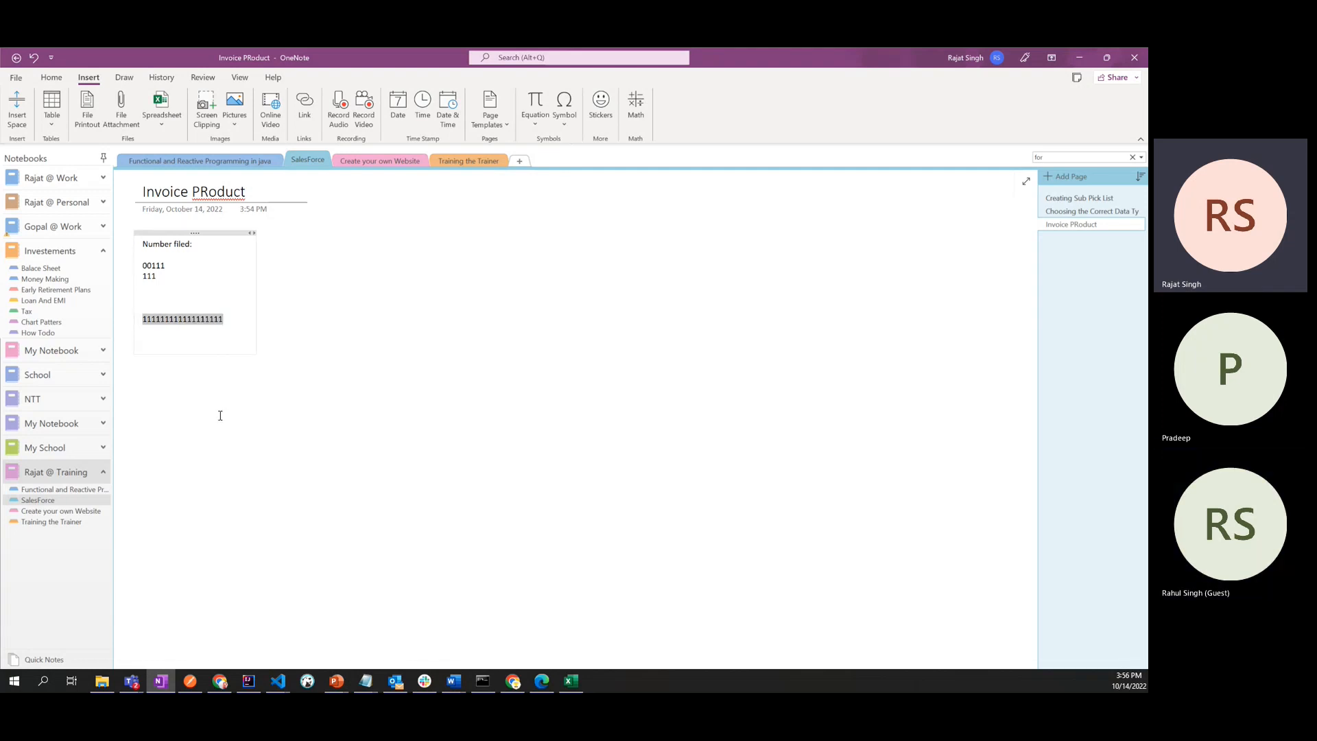
key(Right)
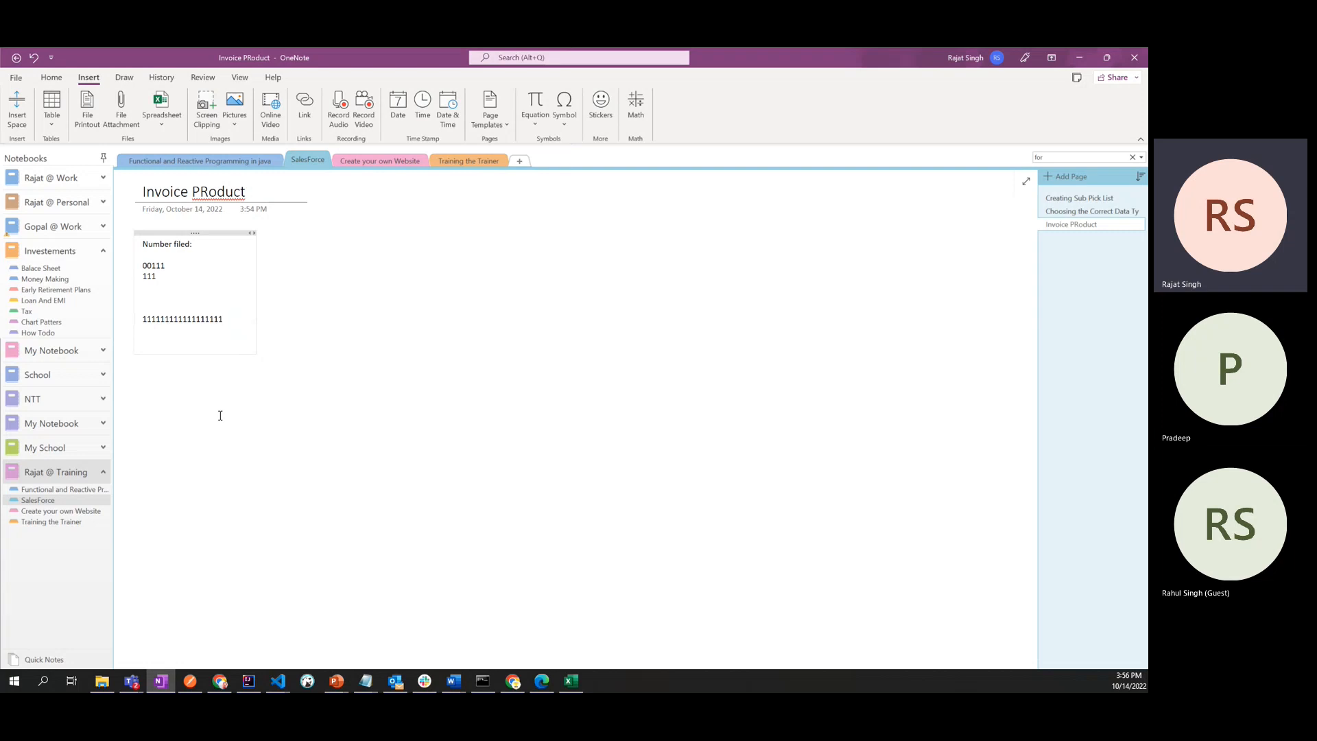
key(shift+Home)
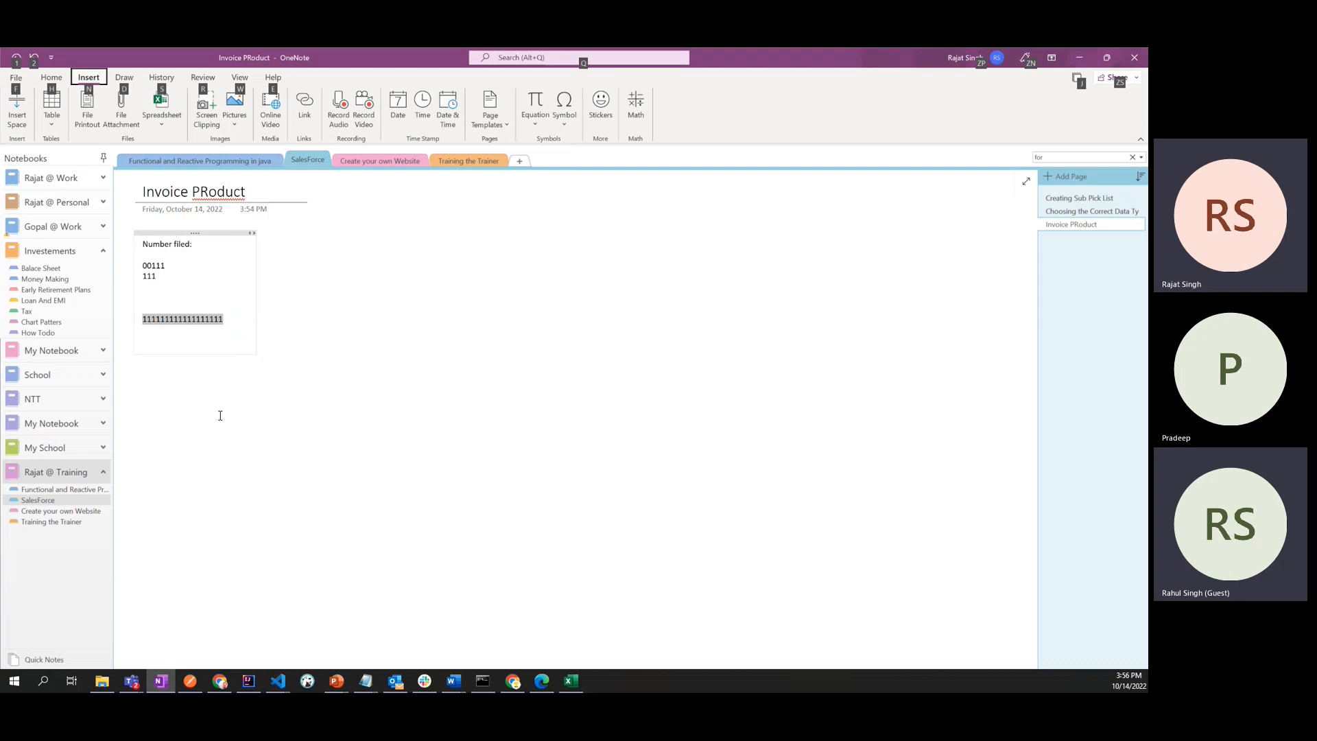
- Compare the example number in OneNote with the Qty field's length and decimal places in Salesforce
key(alt+Tab)
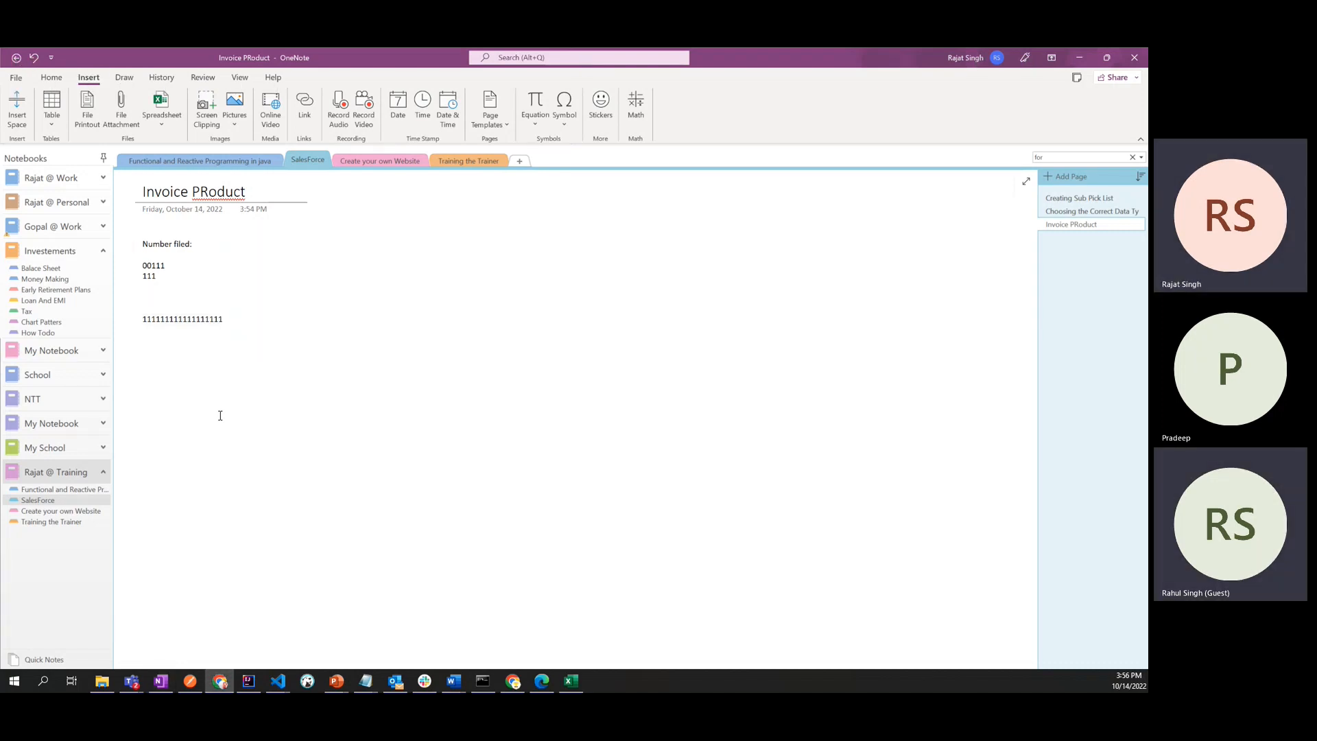
click(515, 683)
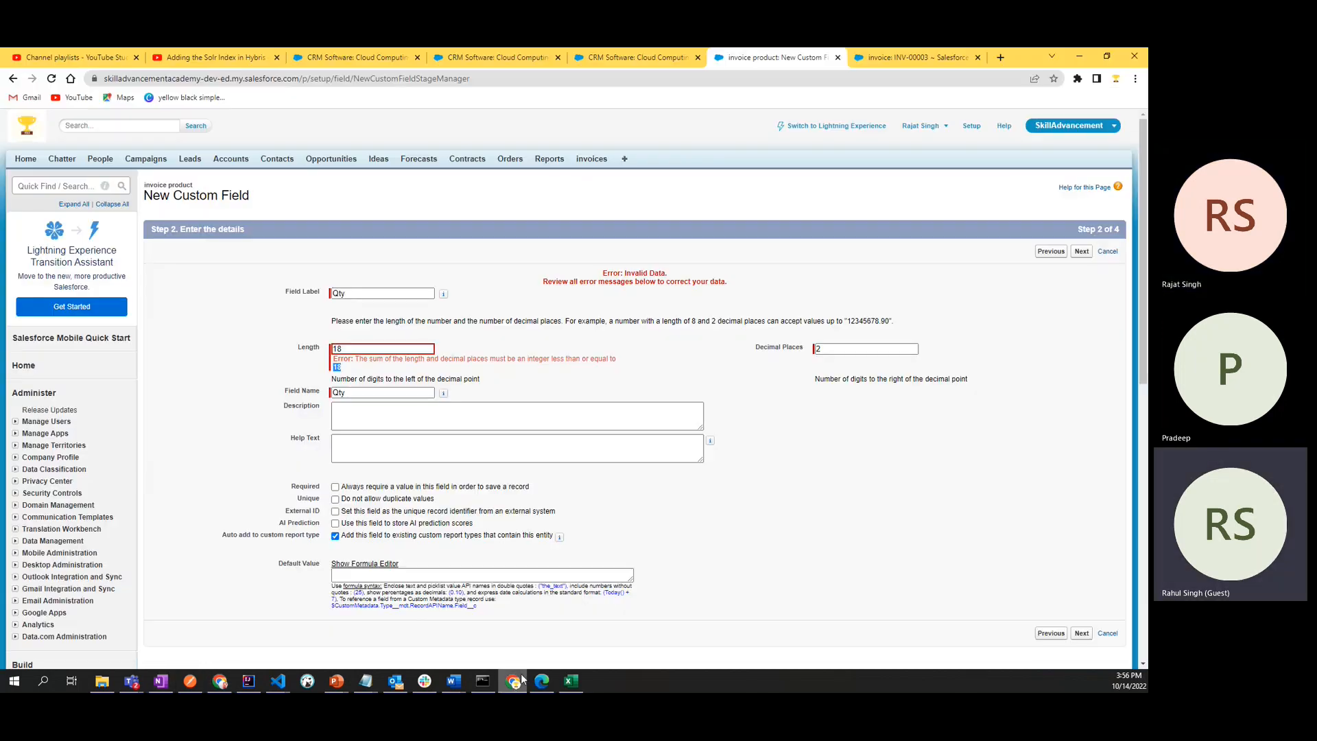
double_click(337, 349)
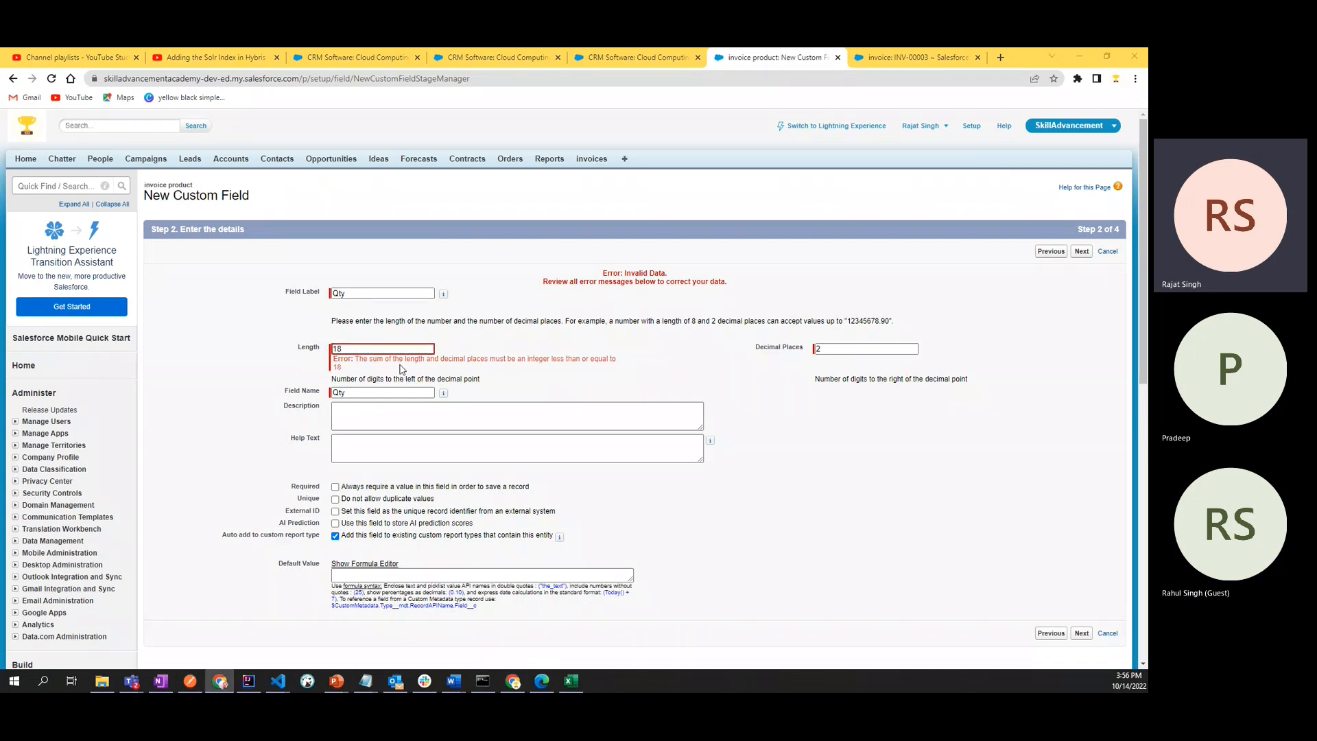
key(alt+Tab)
click(232, 318)
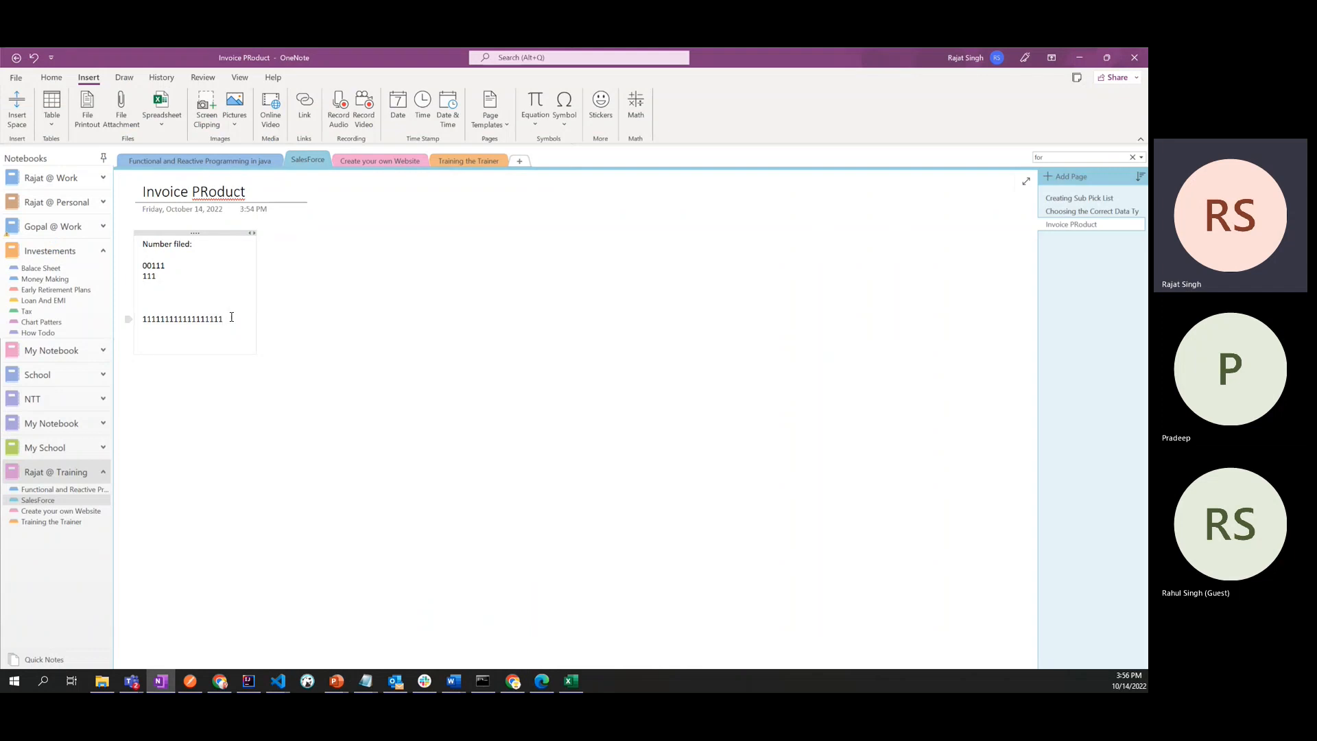
key(alt+Tab)
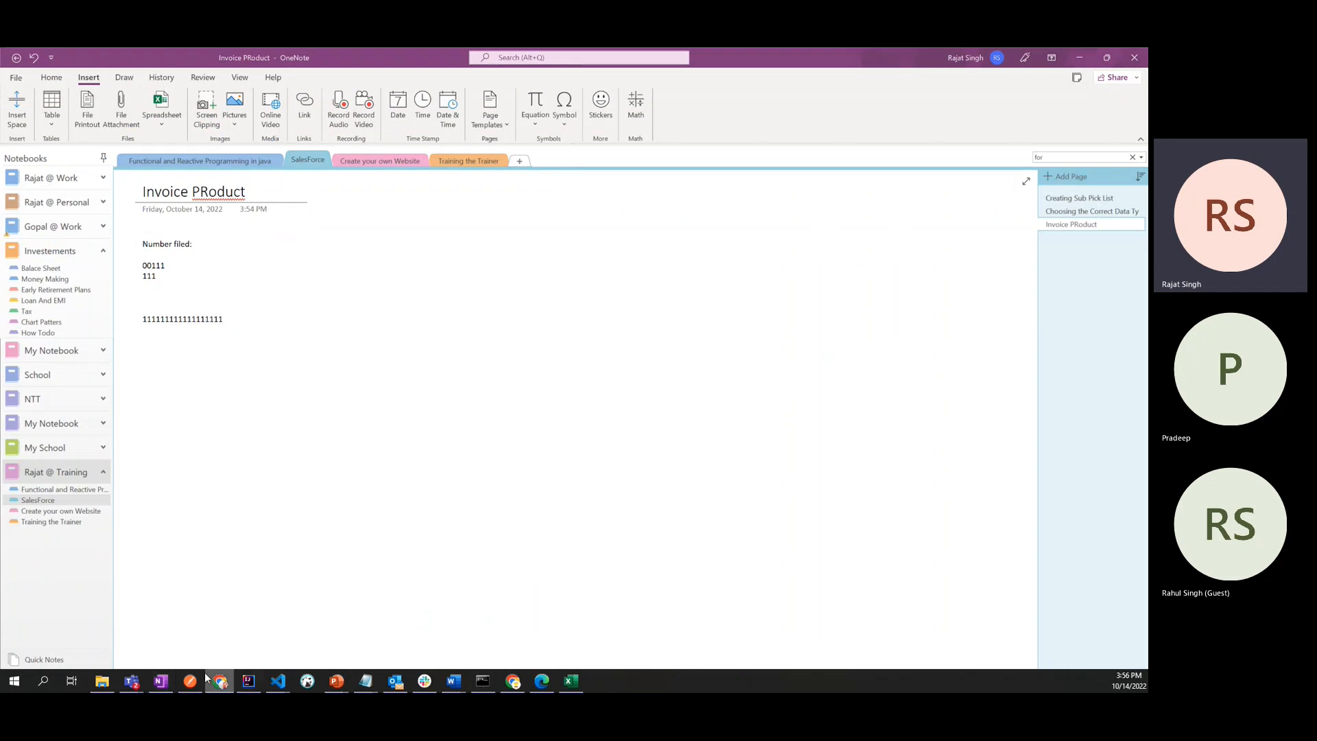
click(513, 681)
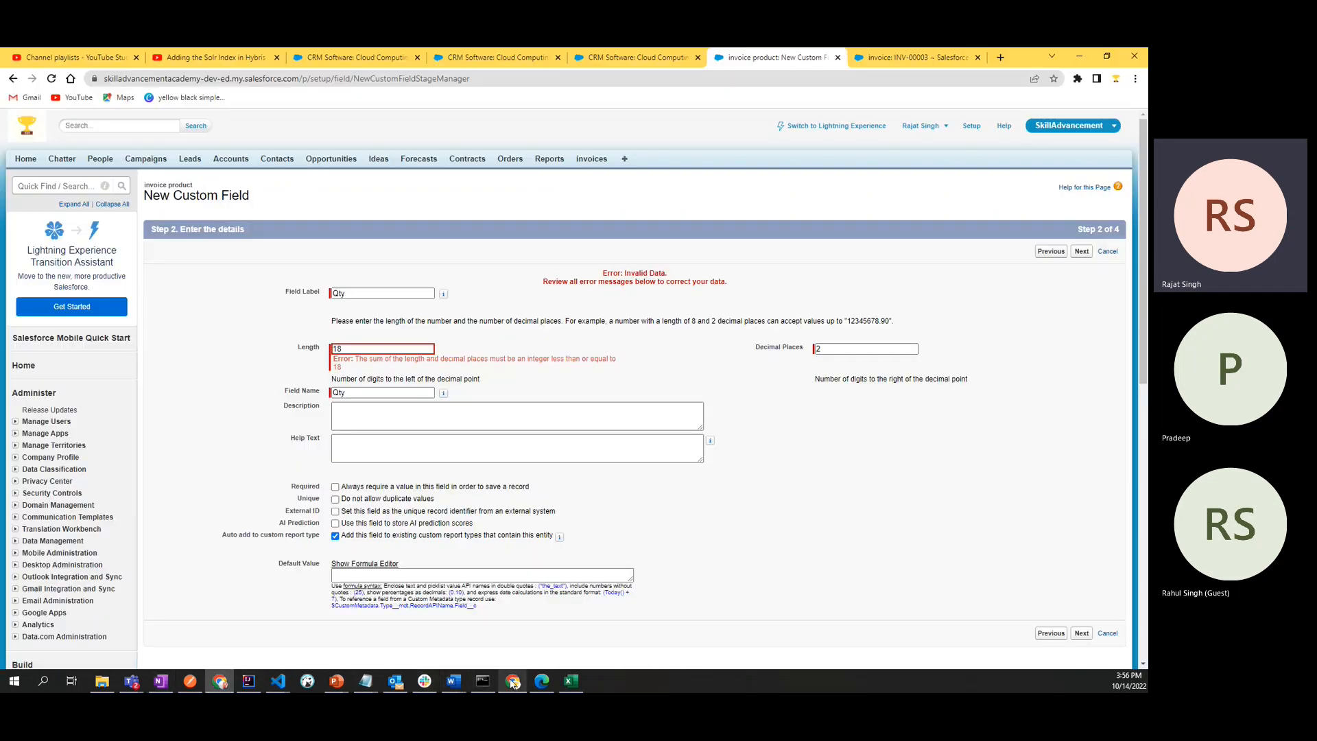
click(840, 351)
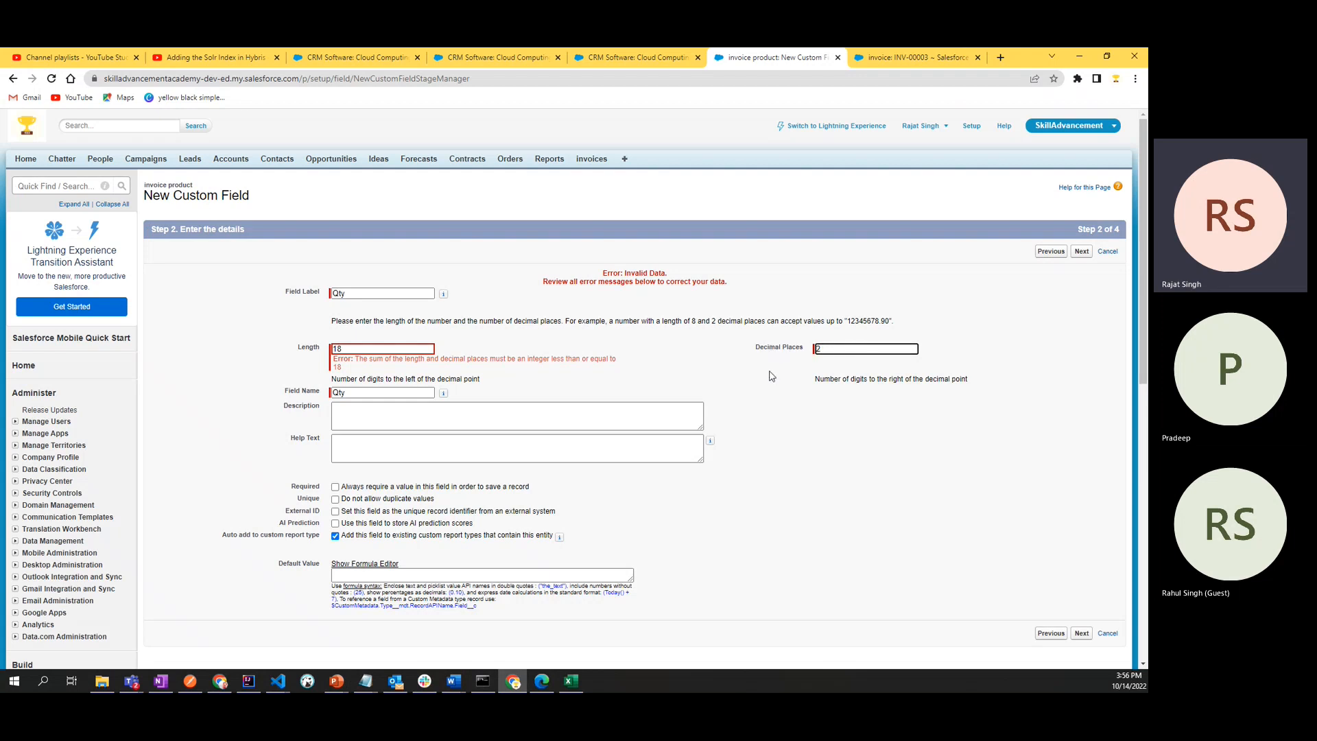
- Switch to OneNote and append the decimals .32 to the long example number
click(1079, 57)
click(232, 322)
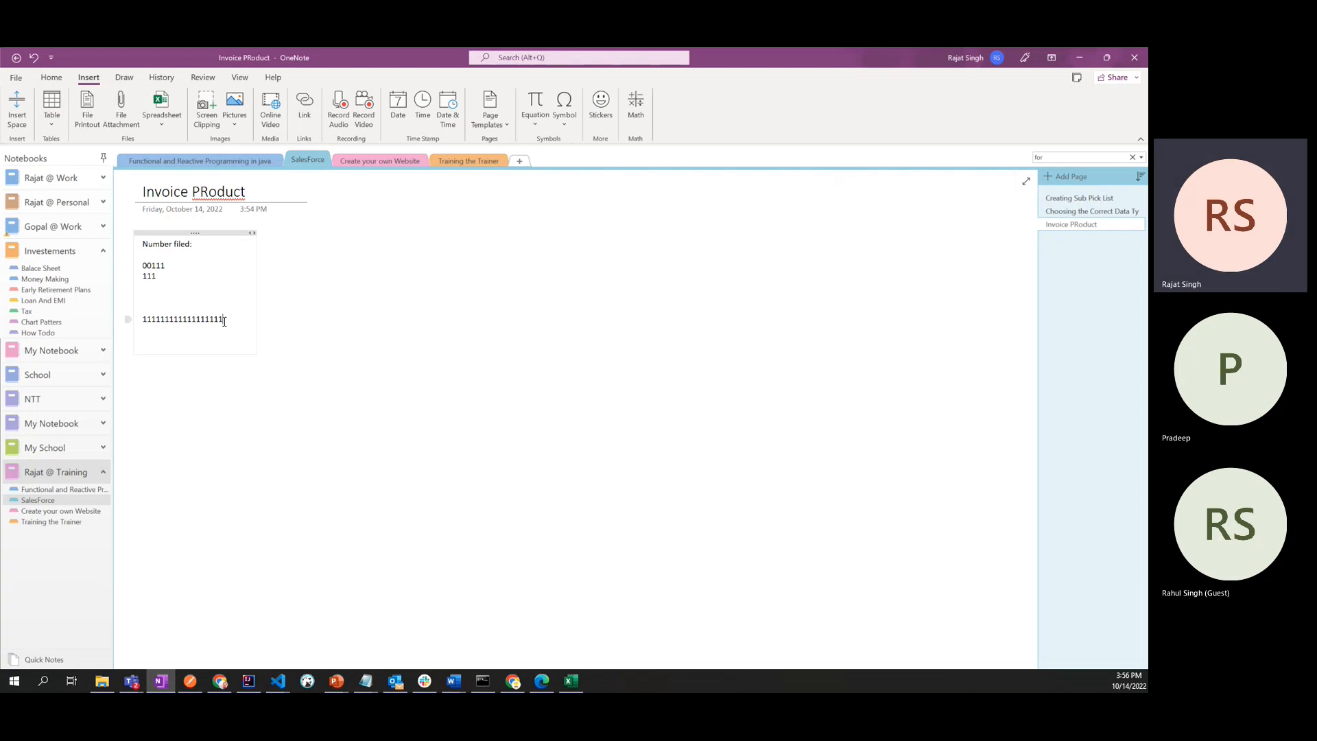
drag(225, 321, 141, 320)
click(212, 334)
click(215, 320)
text(.)
key(BackSpace)
text(.)
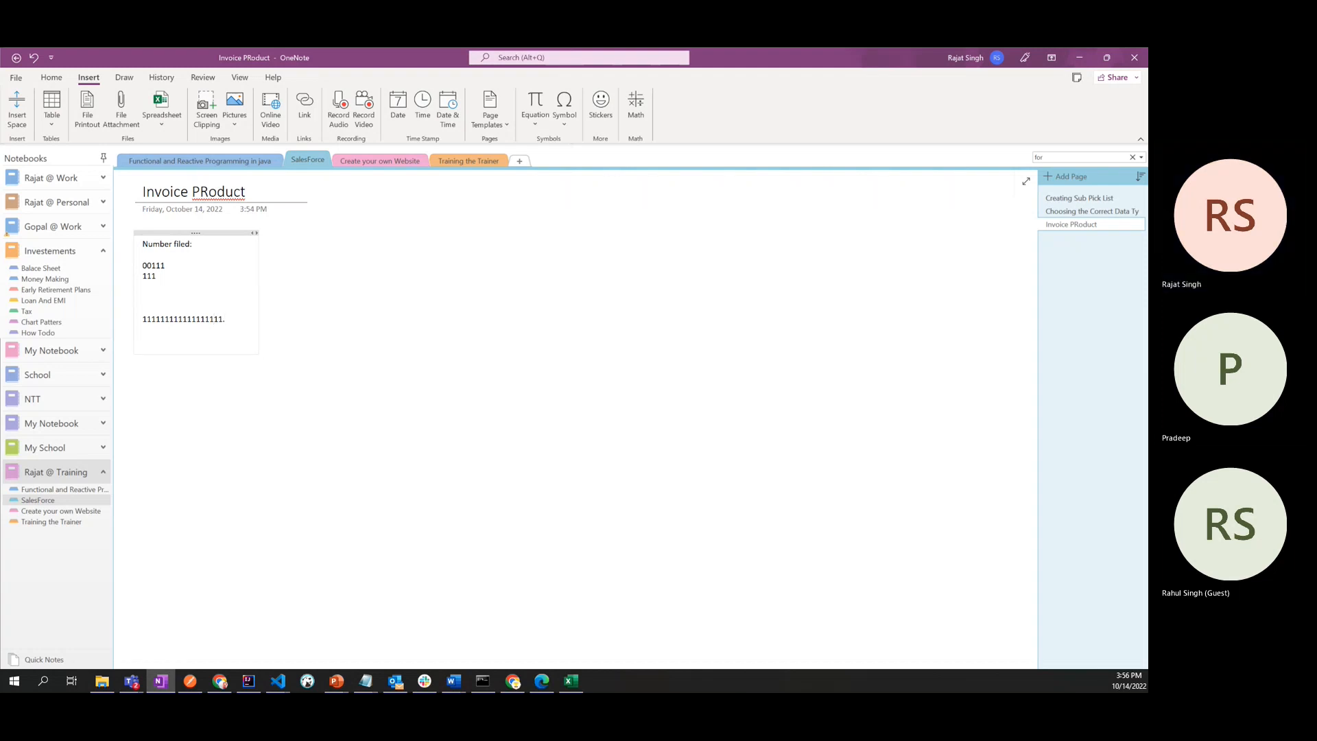
text(32)
key(shift+Home)
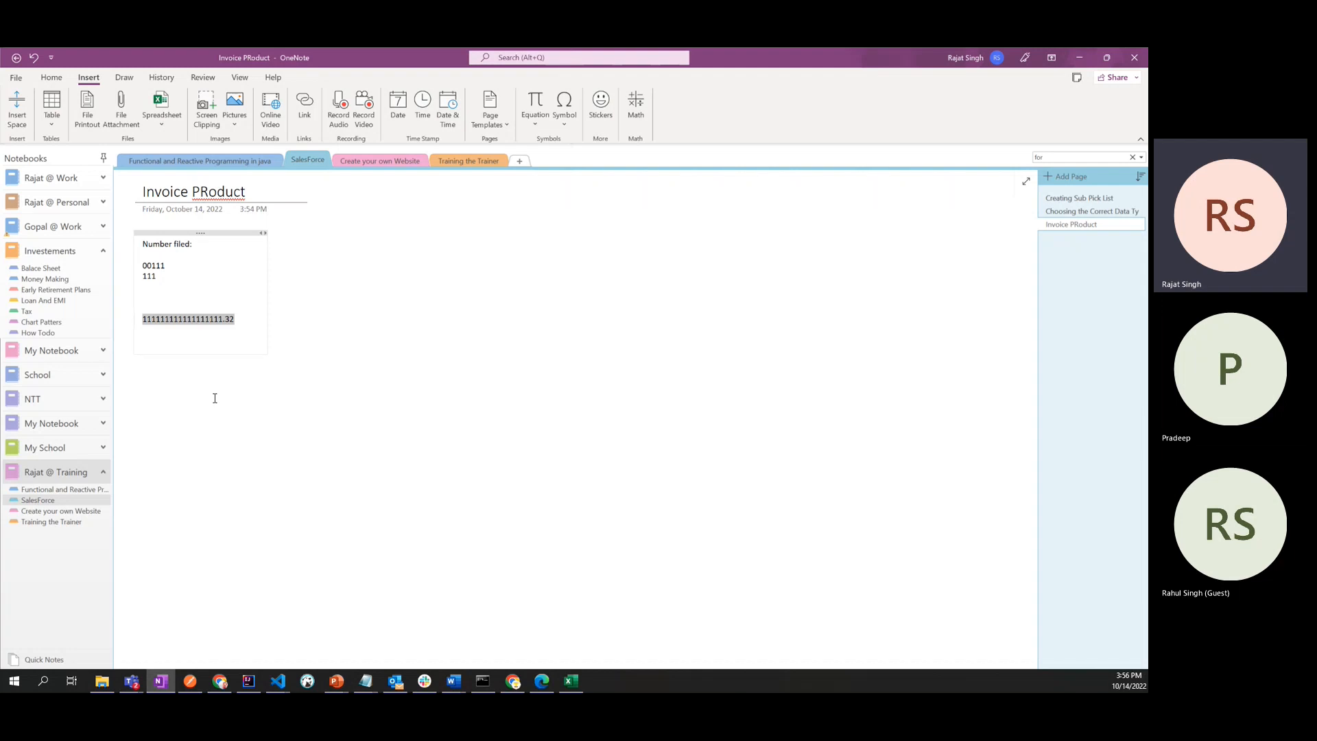
- Switch back to Salesforce, set the Qty field's length to 16, and check its decimal places
key(alt+Tab)
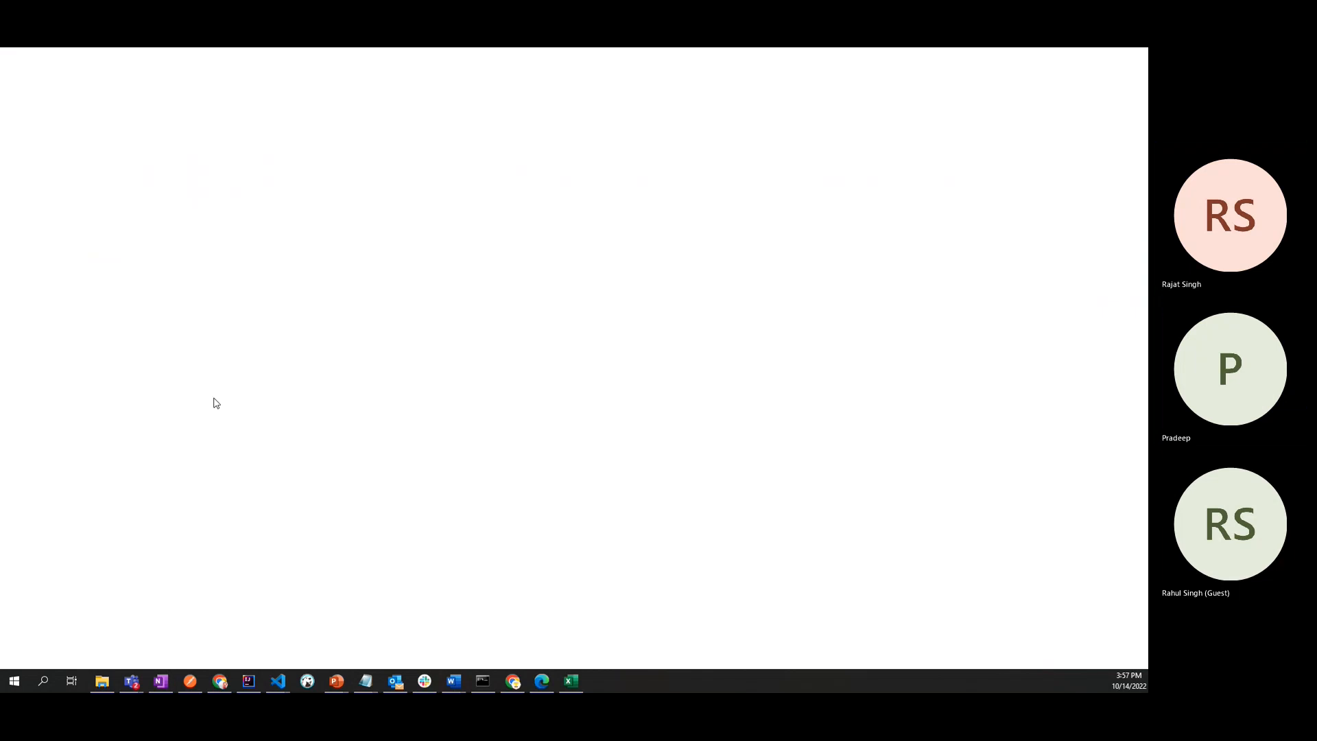
click(354, 348)
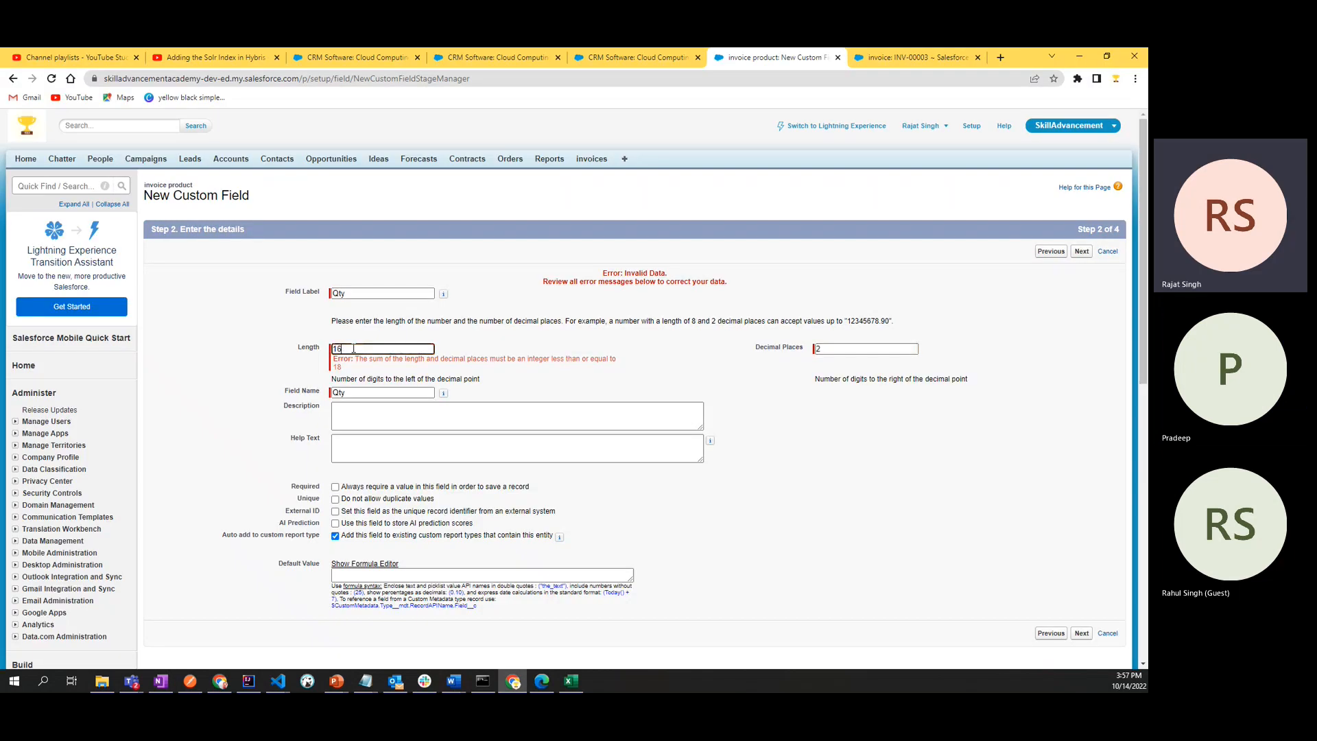
double_click(827, 352)
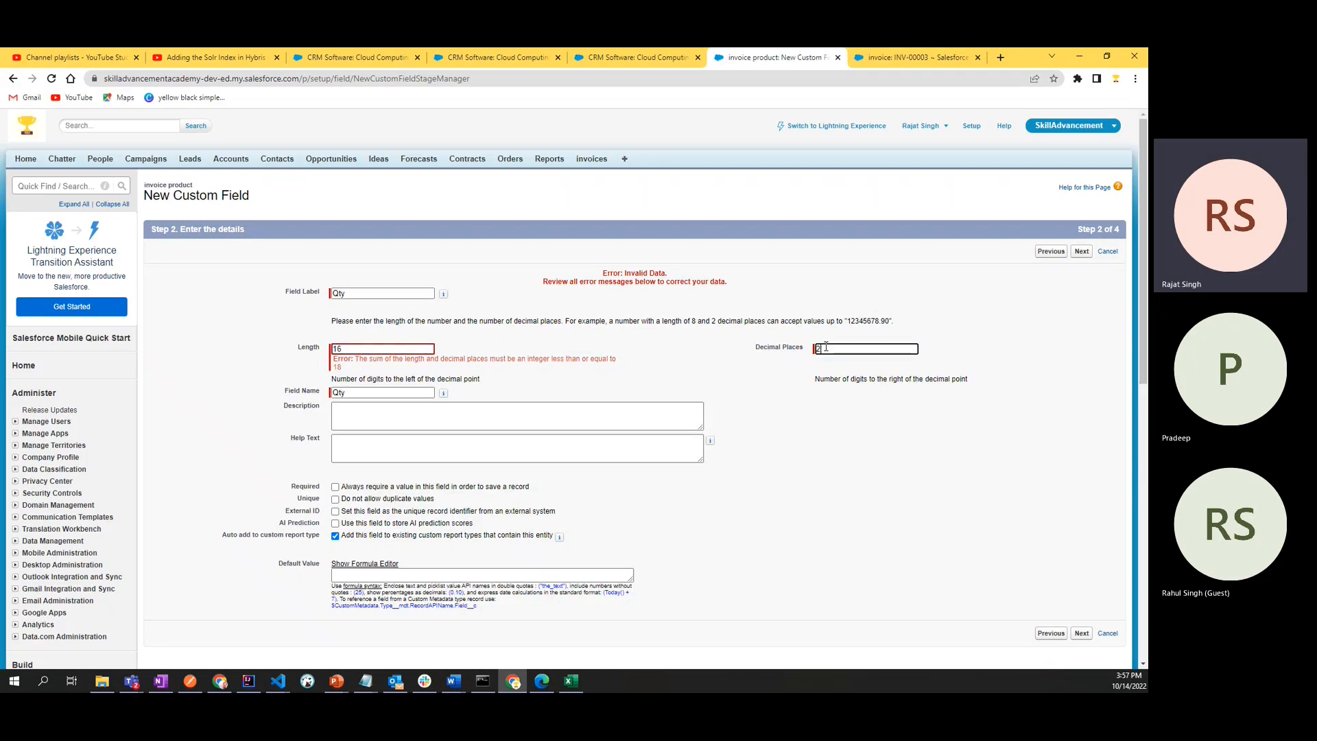
click(710, 391)
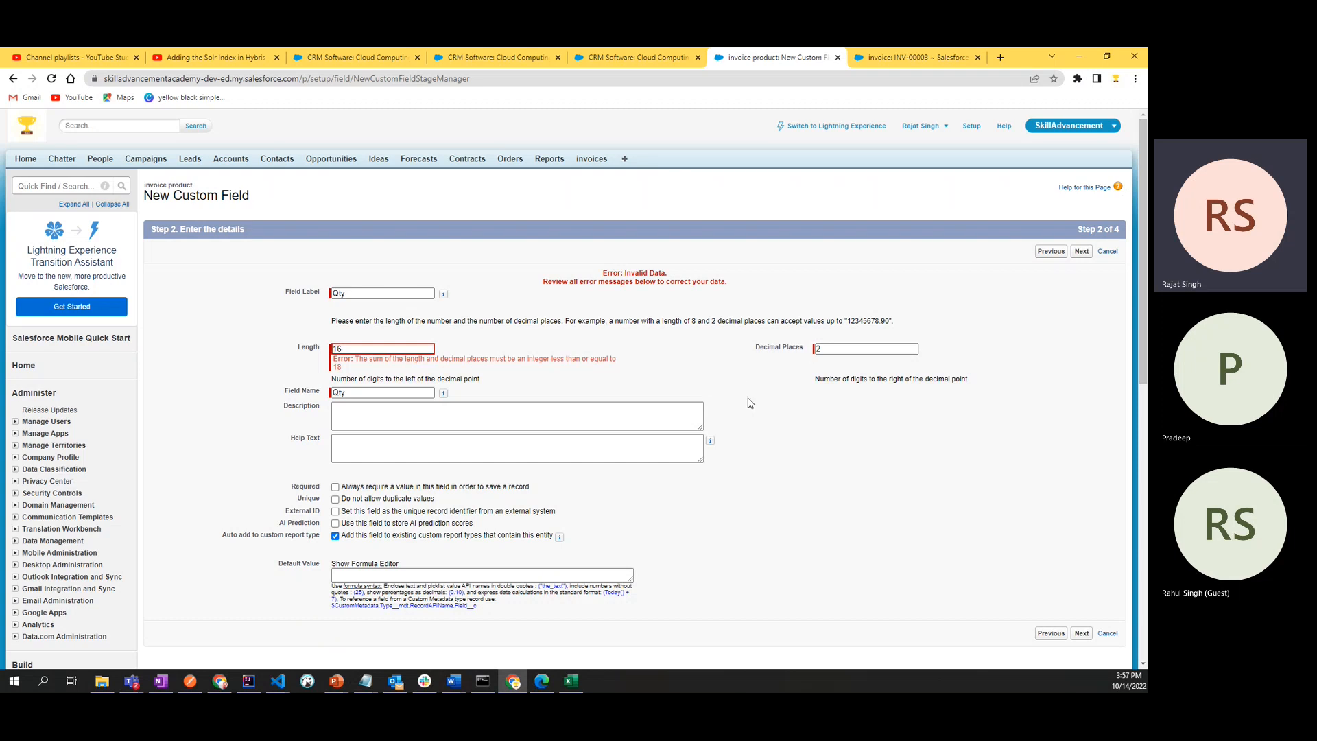
- Switch to OneNote and delete two digits before the decimal point of the example number
key(alt+Tab)
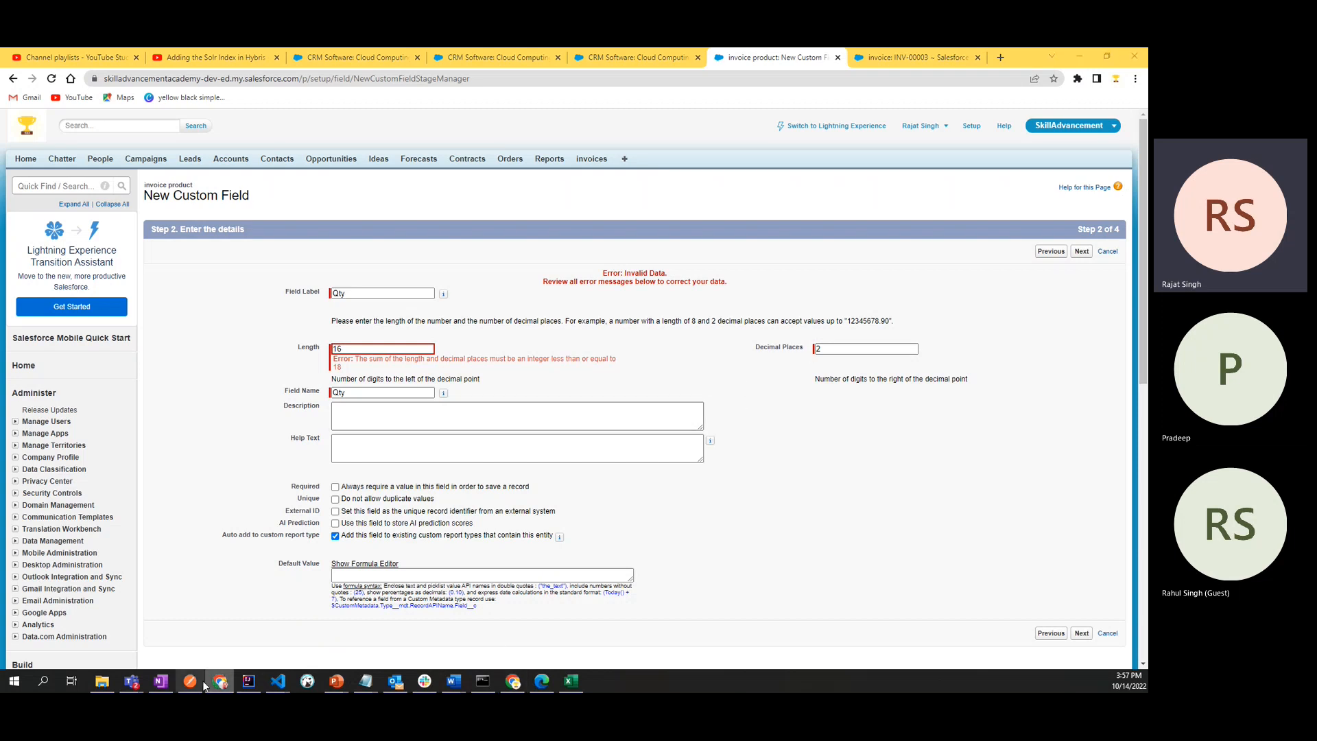
click(160, 681)
click(219, 321)
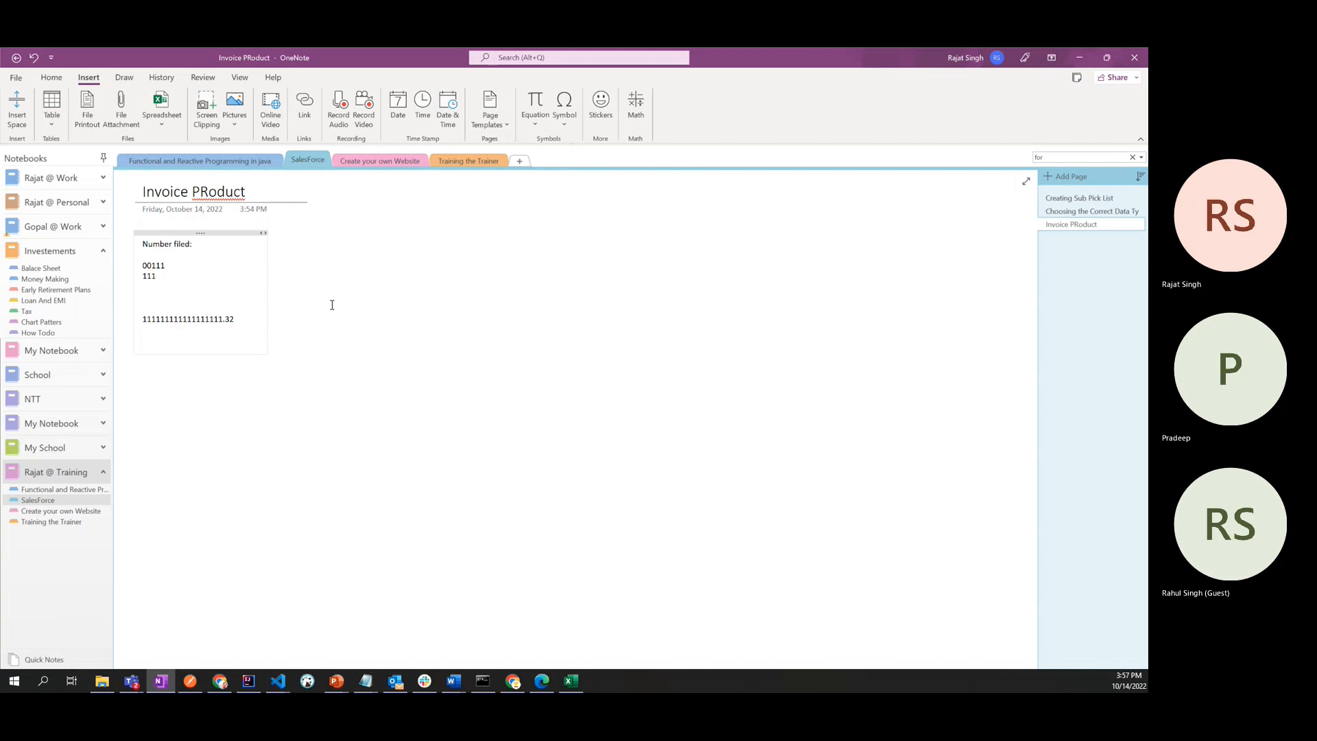
click(221, 332)
key(BackSpace)
key(BackSpace)
- Switch back to Salesforce, continue to the Qty field's field-level security settings, and review the profile visibility
key(alt+Tab)
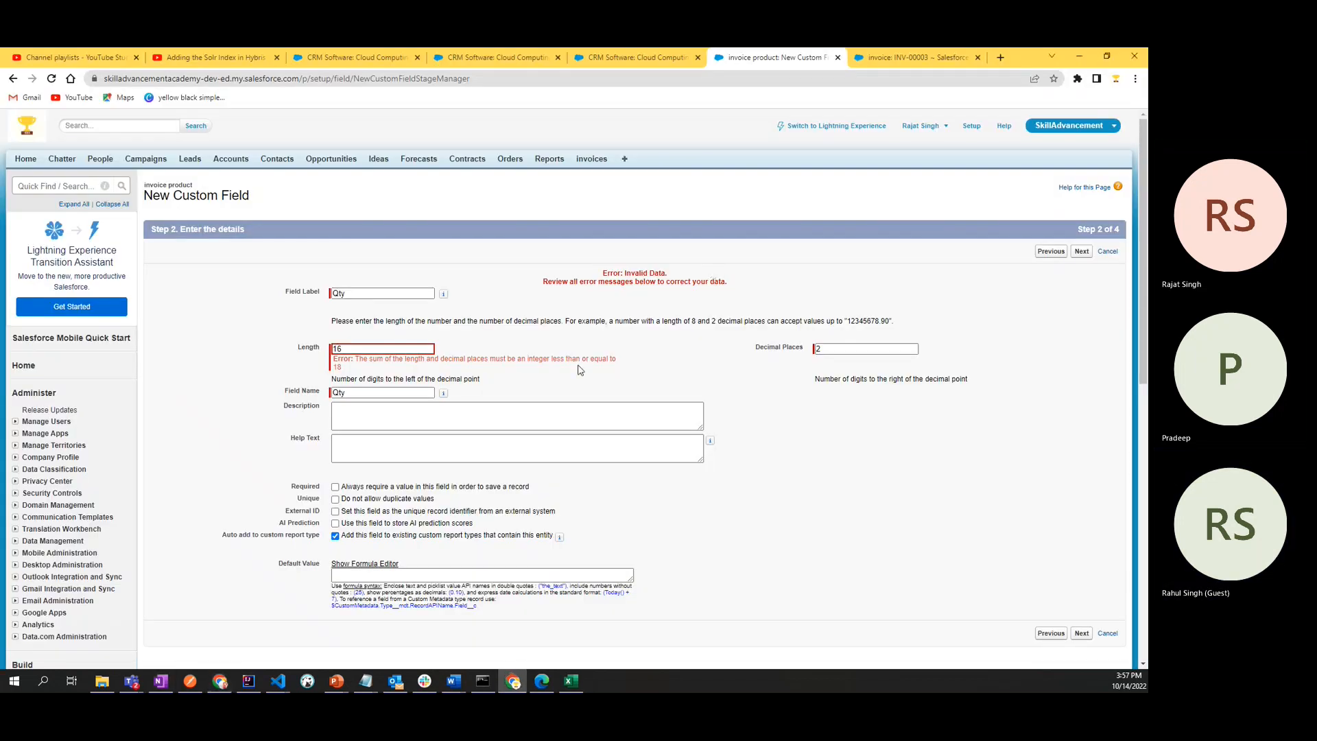
scroll(580, 371, down, 4)
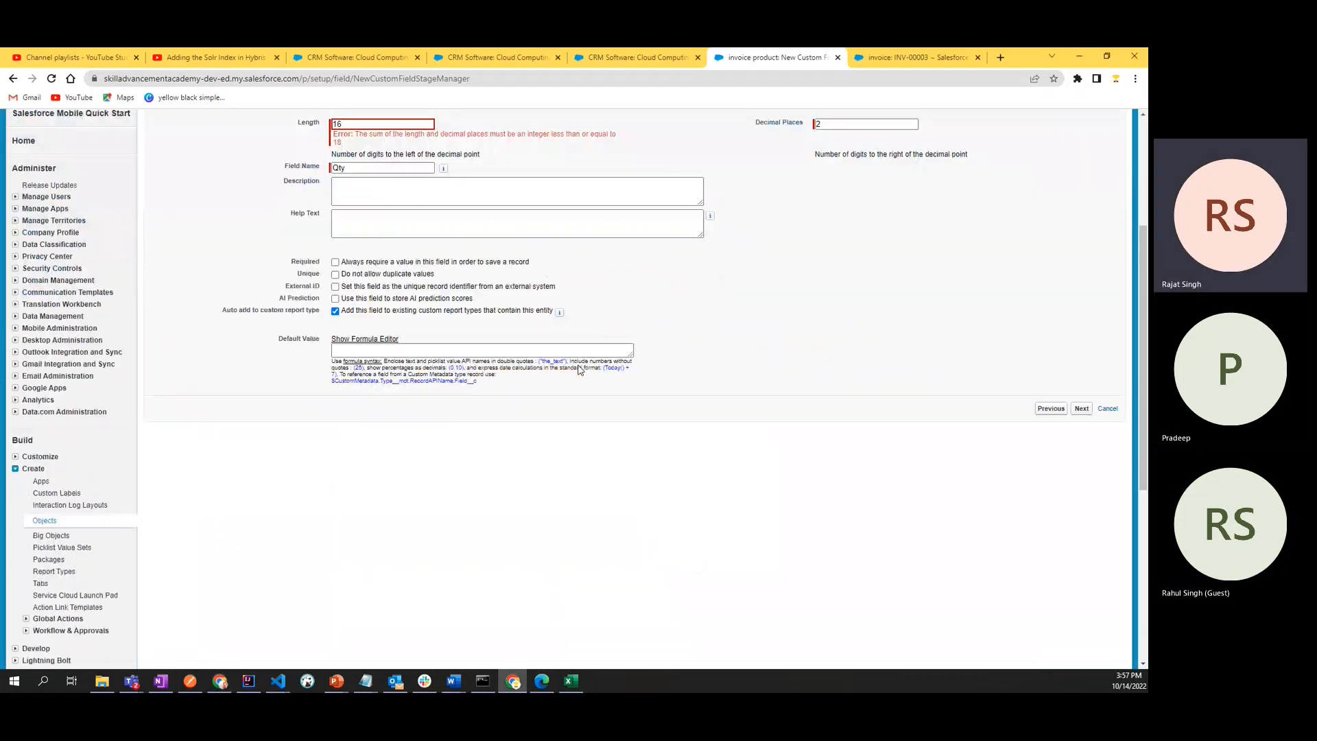
click(1079, 395)
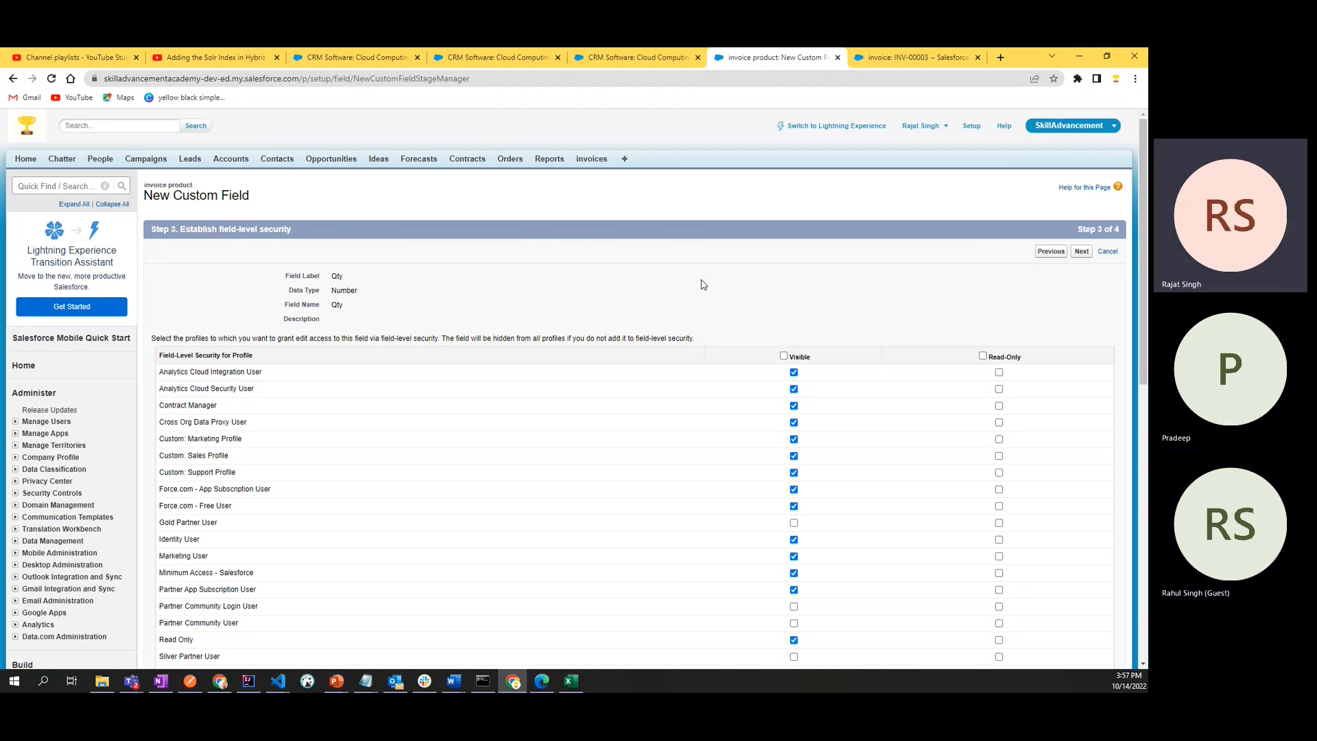
scroll(701, 285, down, 6)
scroll(466, 363, up, 6)
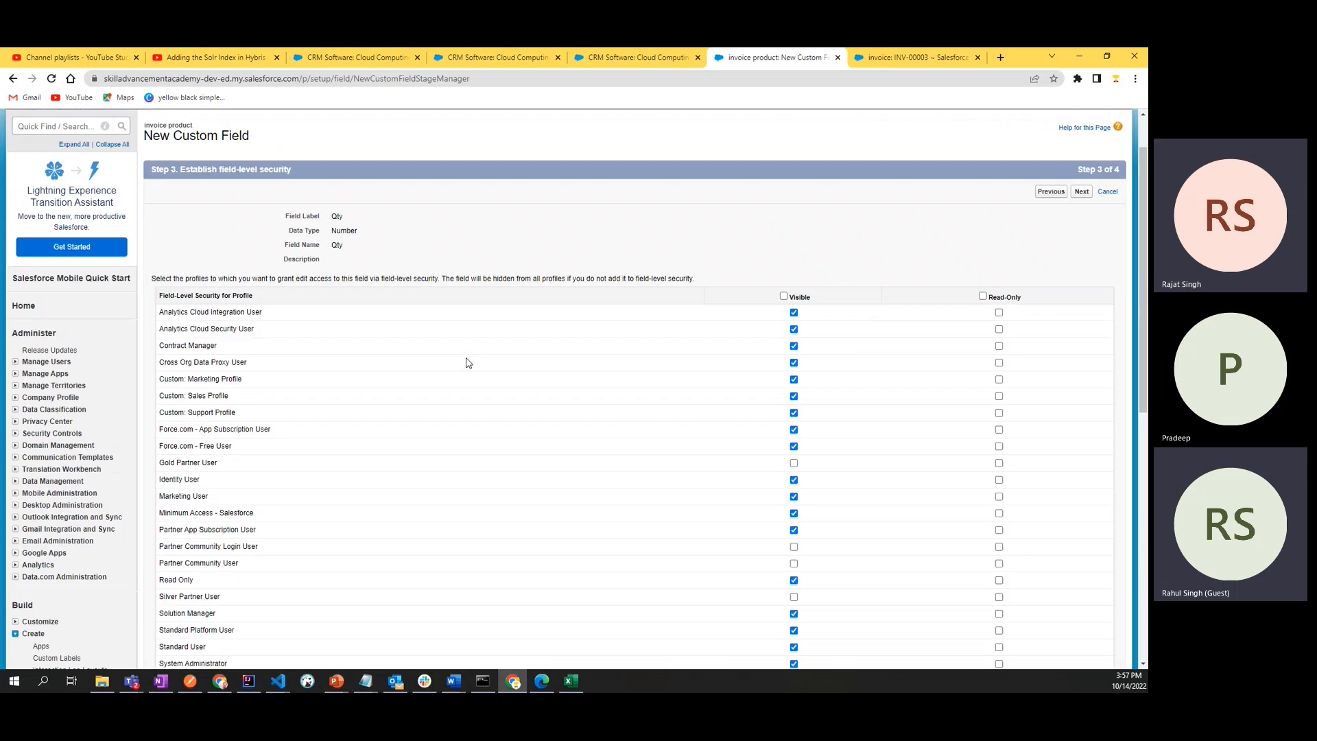
- Make the Qty field visible to all profiles in the field-level security settings, leaving Read-Only unselected
drag(173, 278, 707, 282)
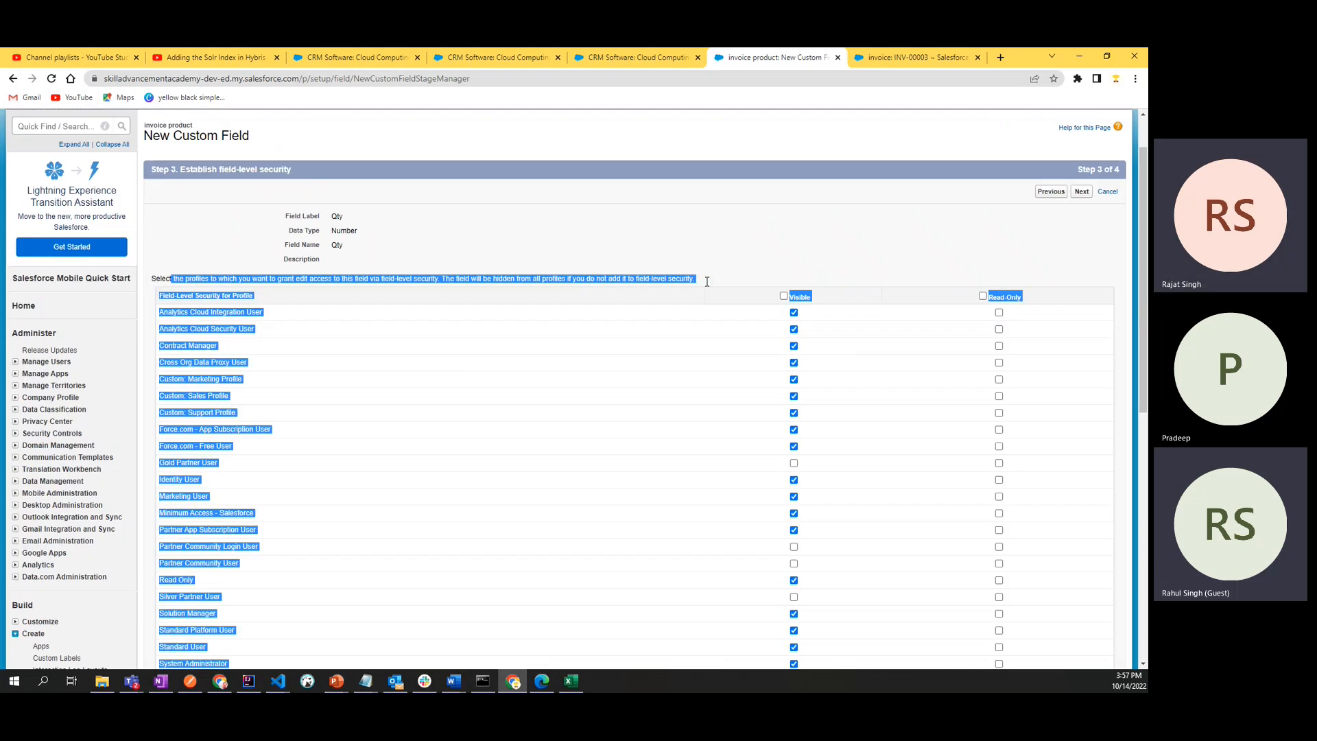
click(757, 283)
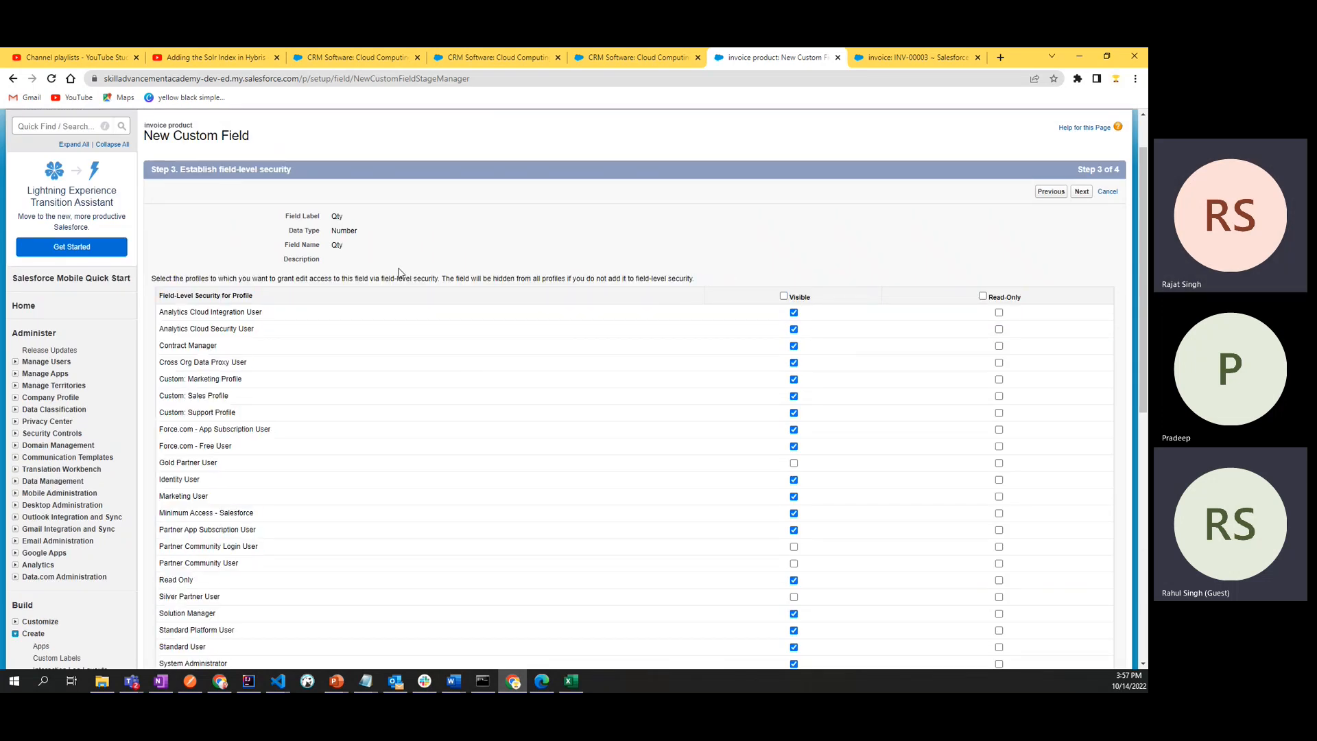
double_click(337, 215)
click(758, 262)
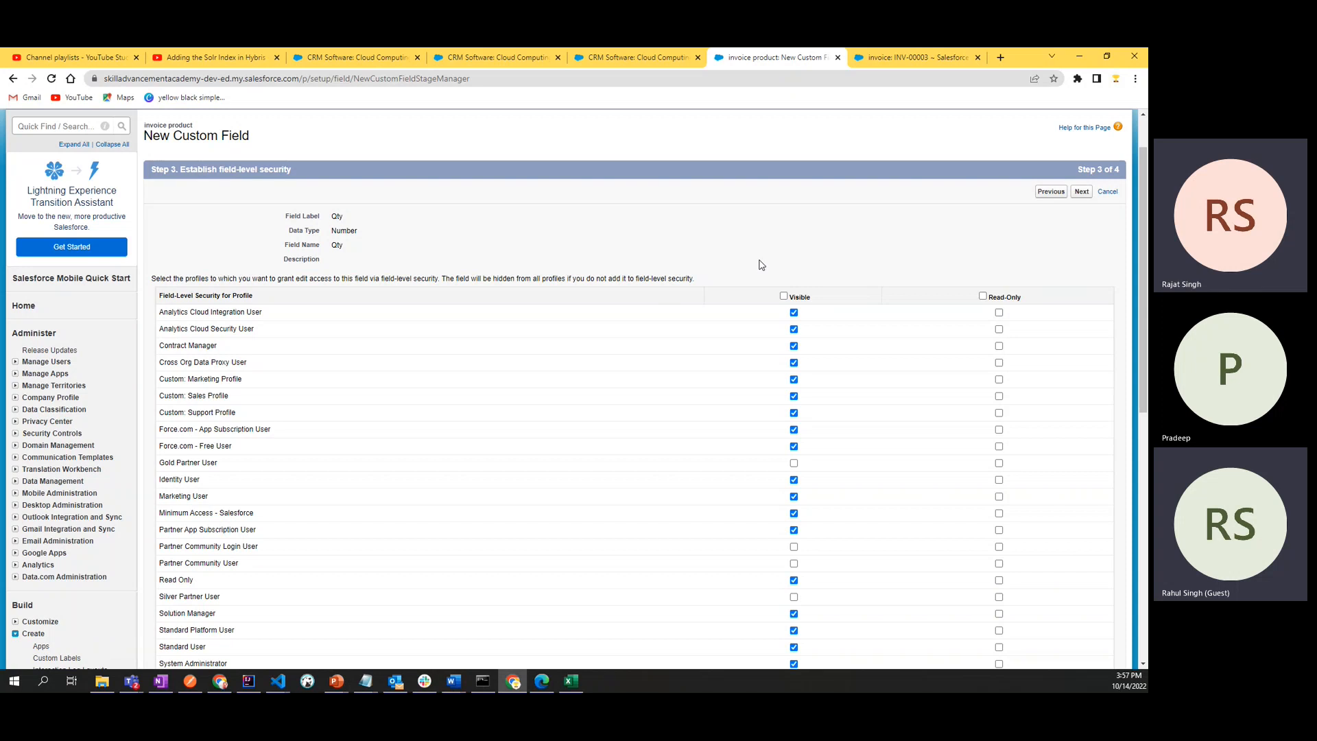
click(983, 297)
click(983, 297)
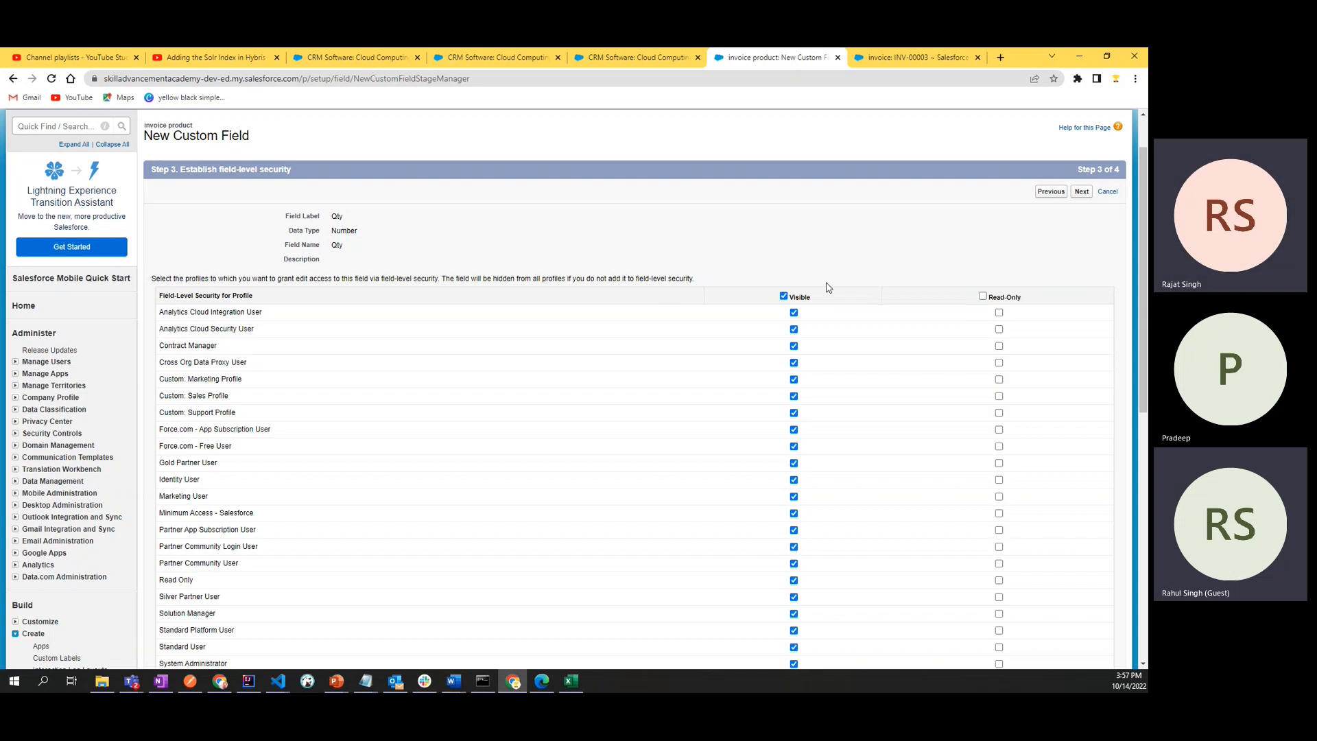
click(784, 296)
click(784, 296)
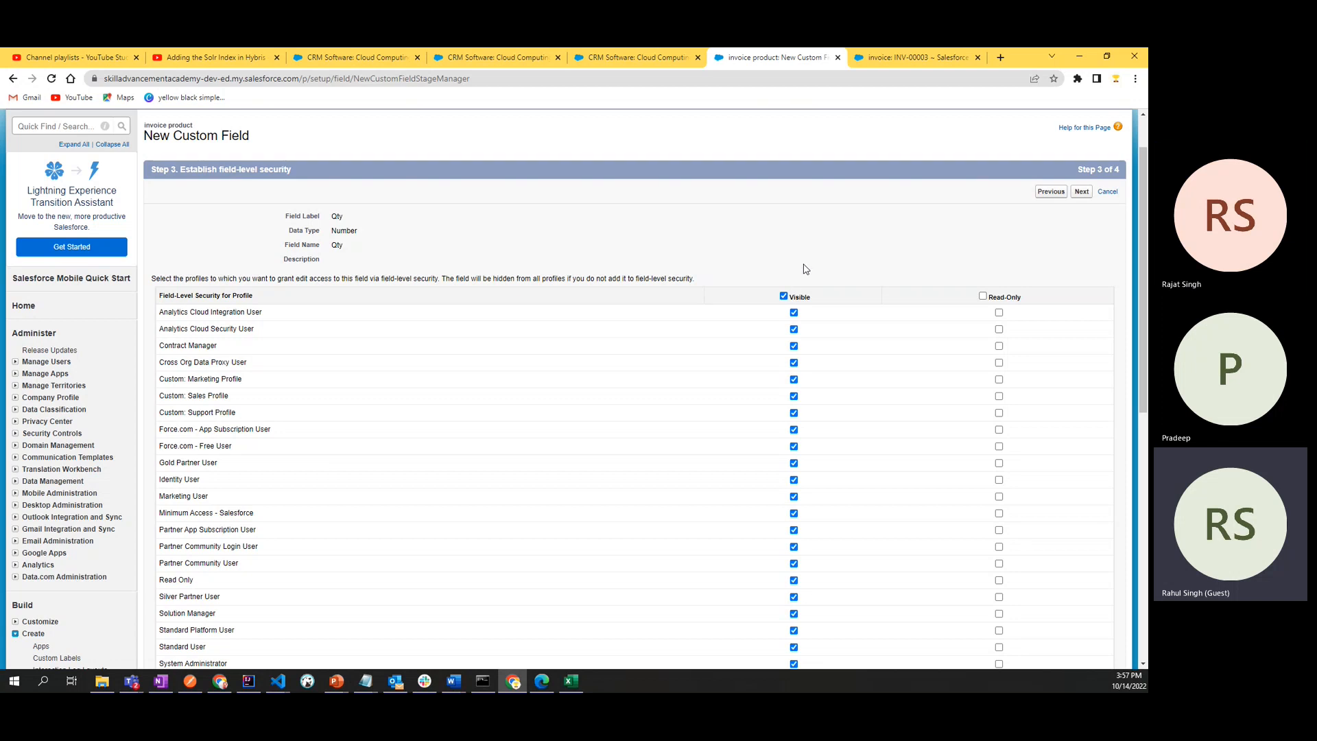
scroll(839, 267, down, 1)
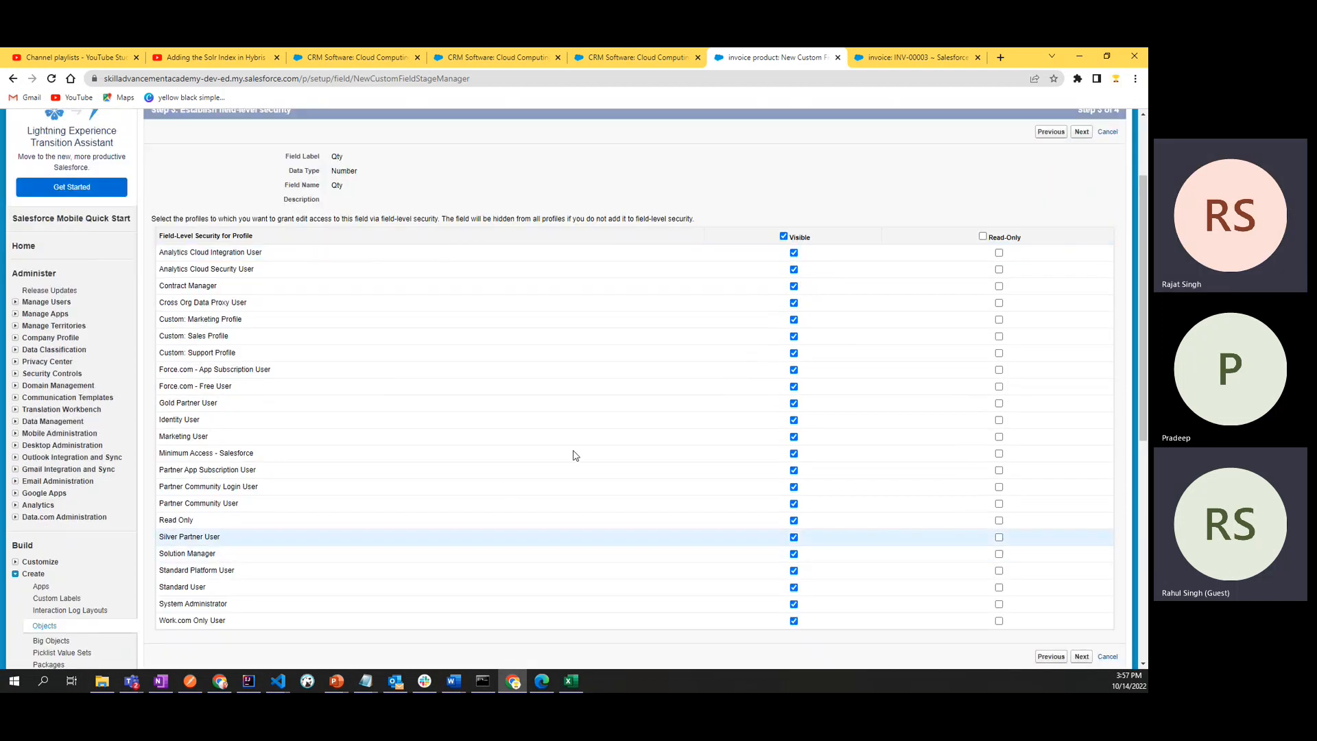
scroll(729, 306, up, 1)
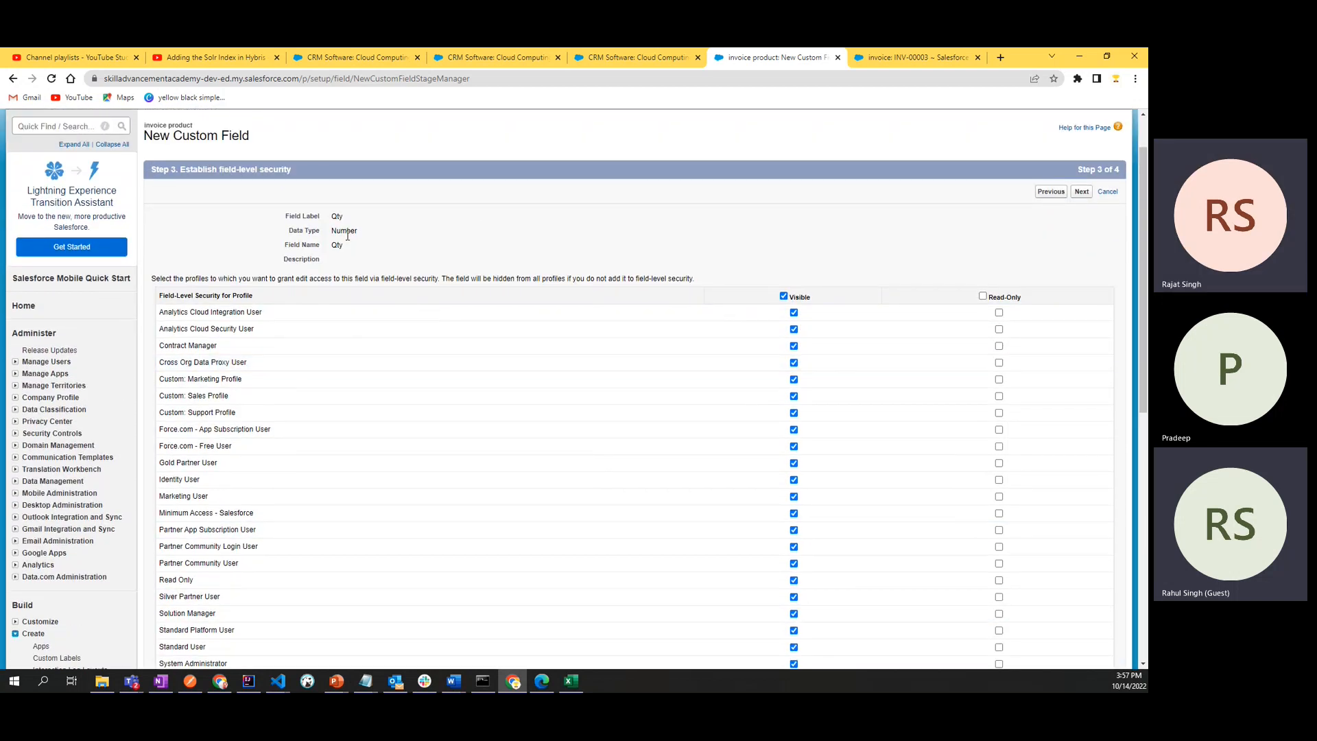
click(660, 240)
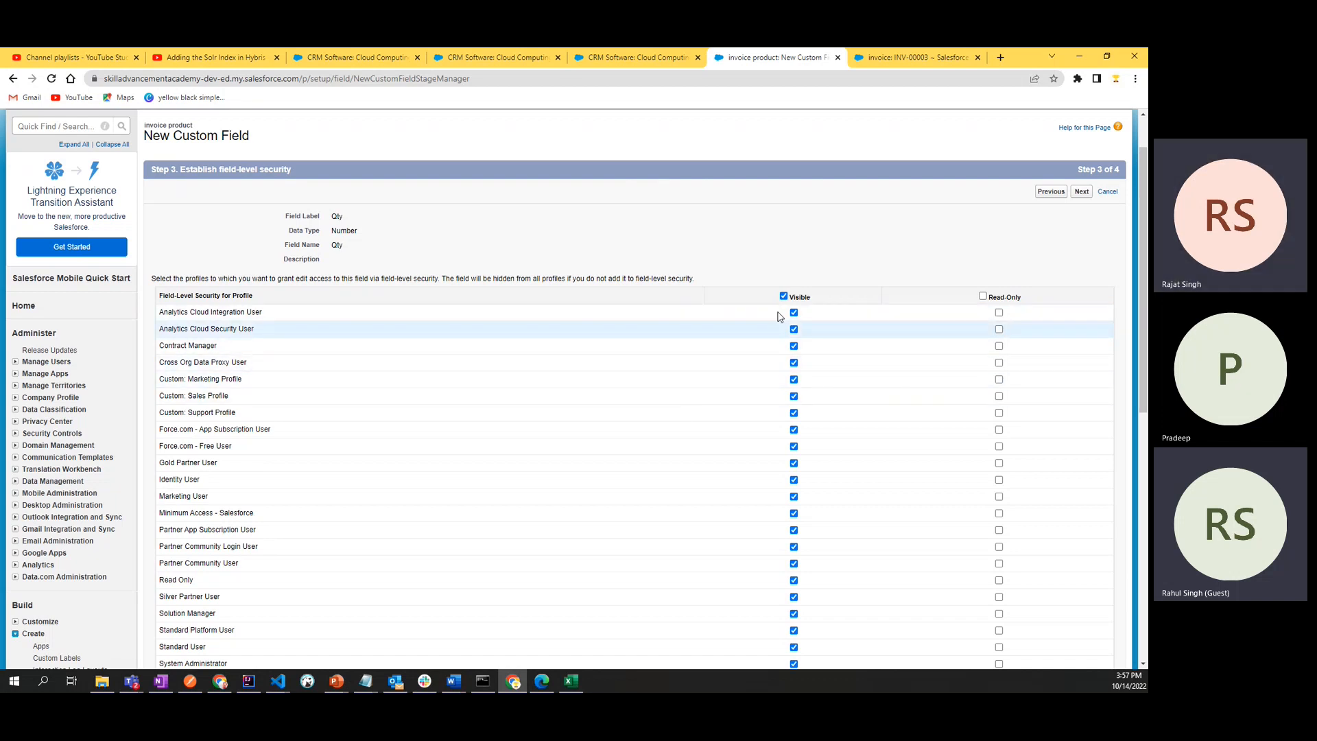
- Continue to the page layouts, save the Qty field on the invoice product Layout, and start another new custom field
scroll(417, 344, down, 2)
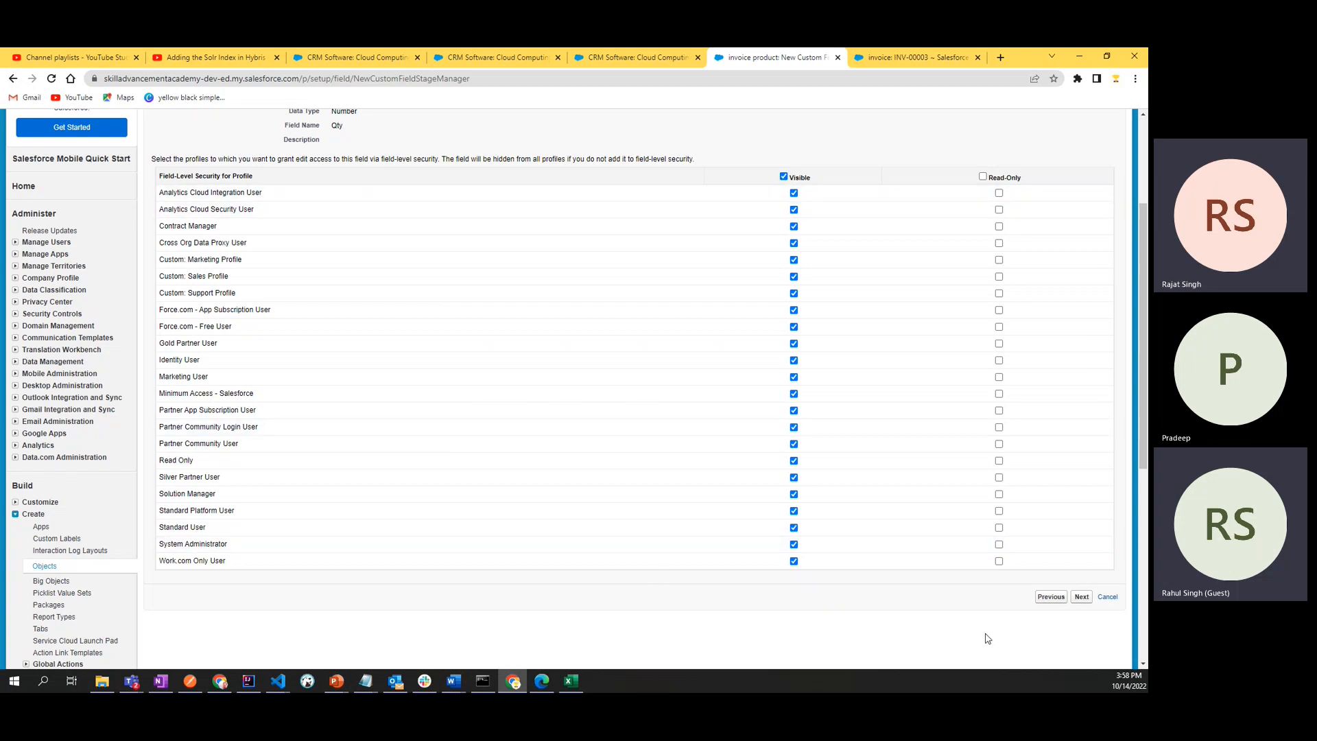
click(1082, 596)
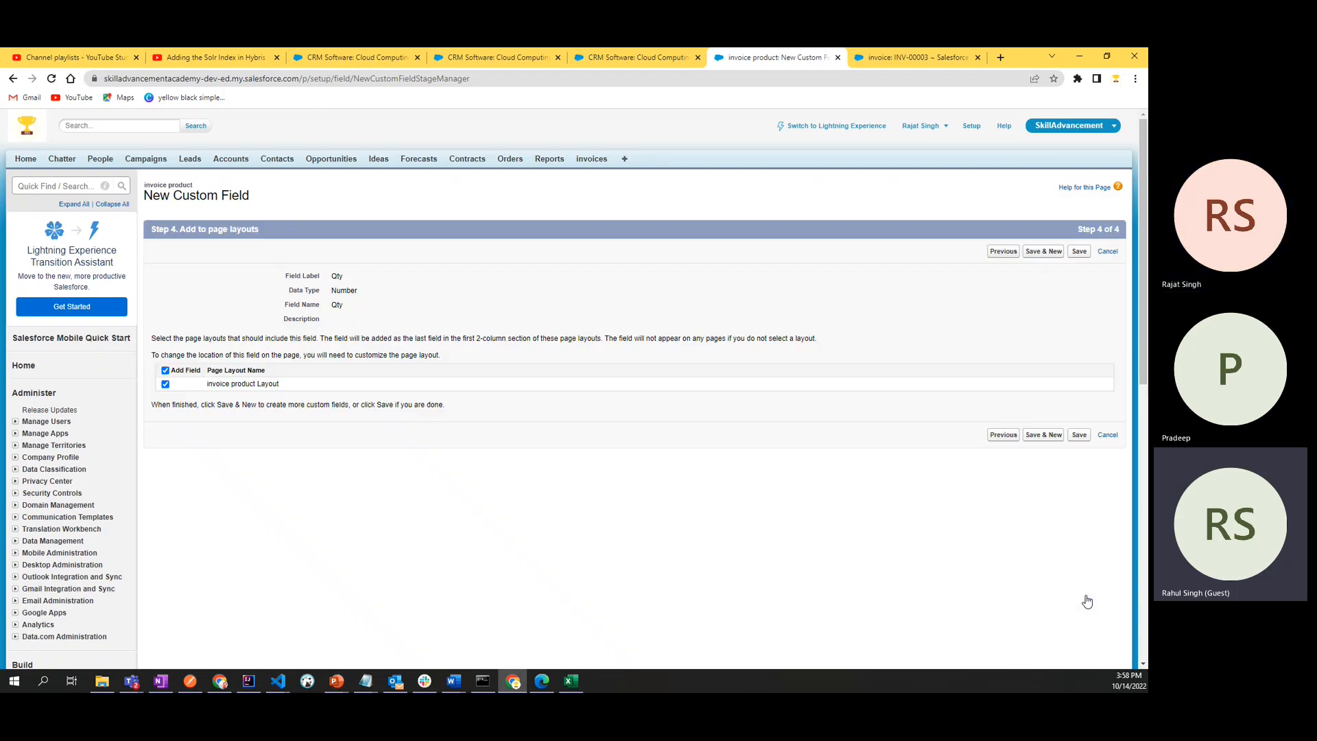
click(1053, 437)
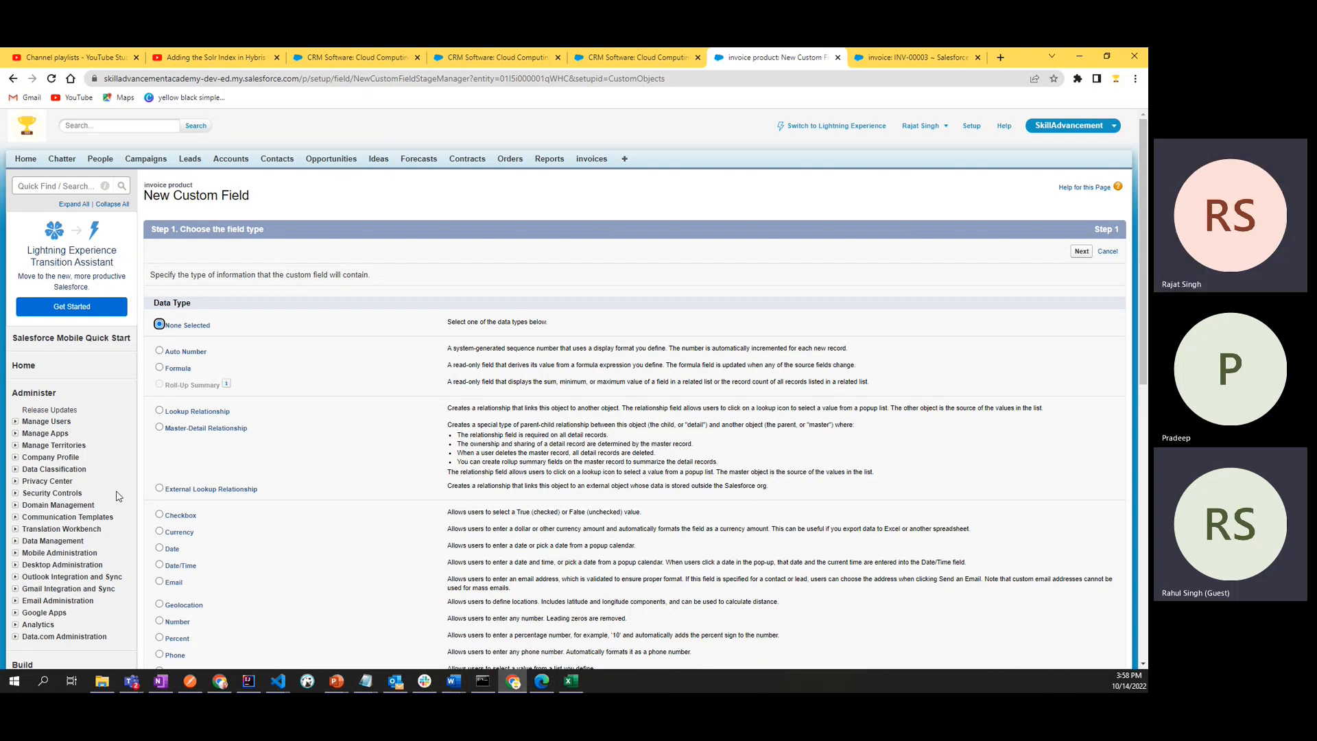
scroll(659, 291, down, 10)
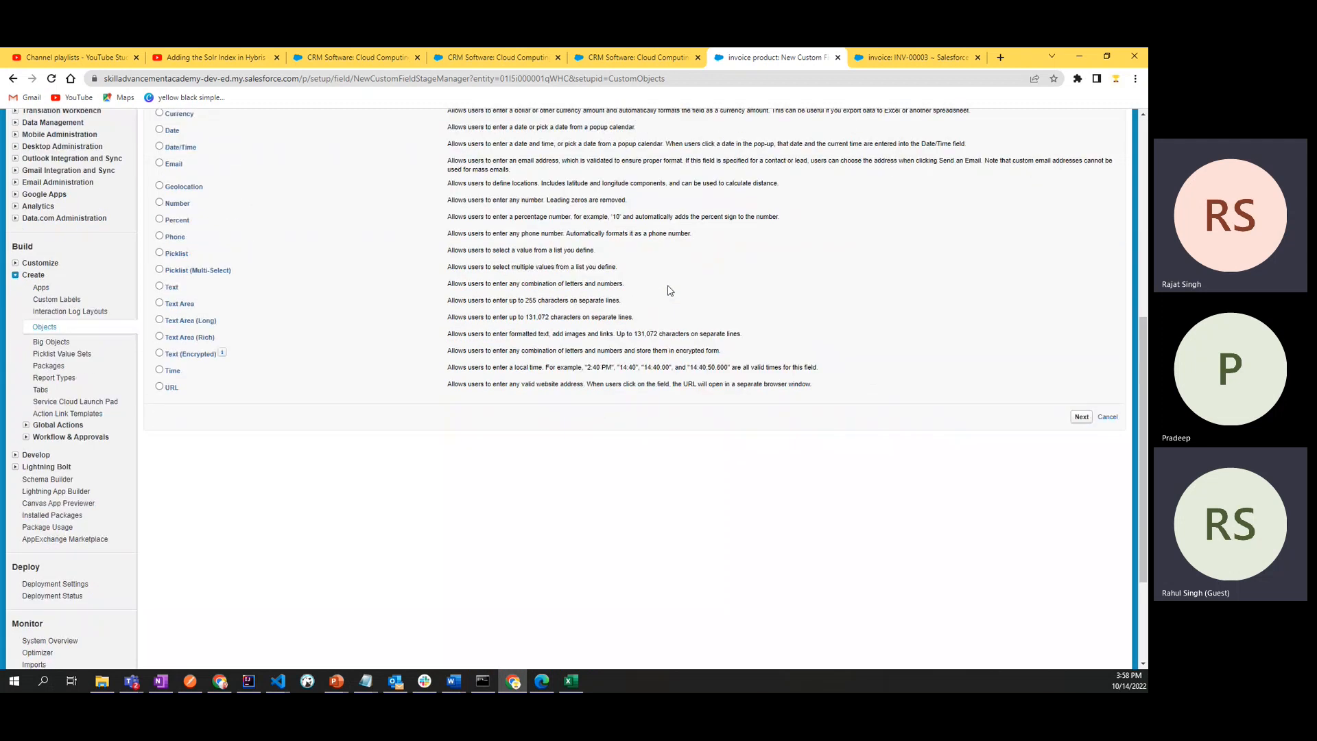
scroll(671, 290, up, 10)
- Open the Salesforce home page in a separate browser tab, close the invoice record's tab, and go to Setup
ctrl+click(24, 160)
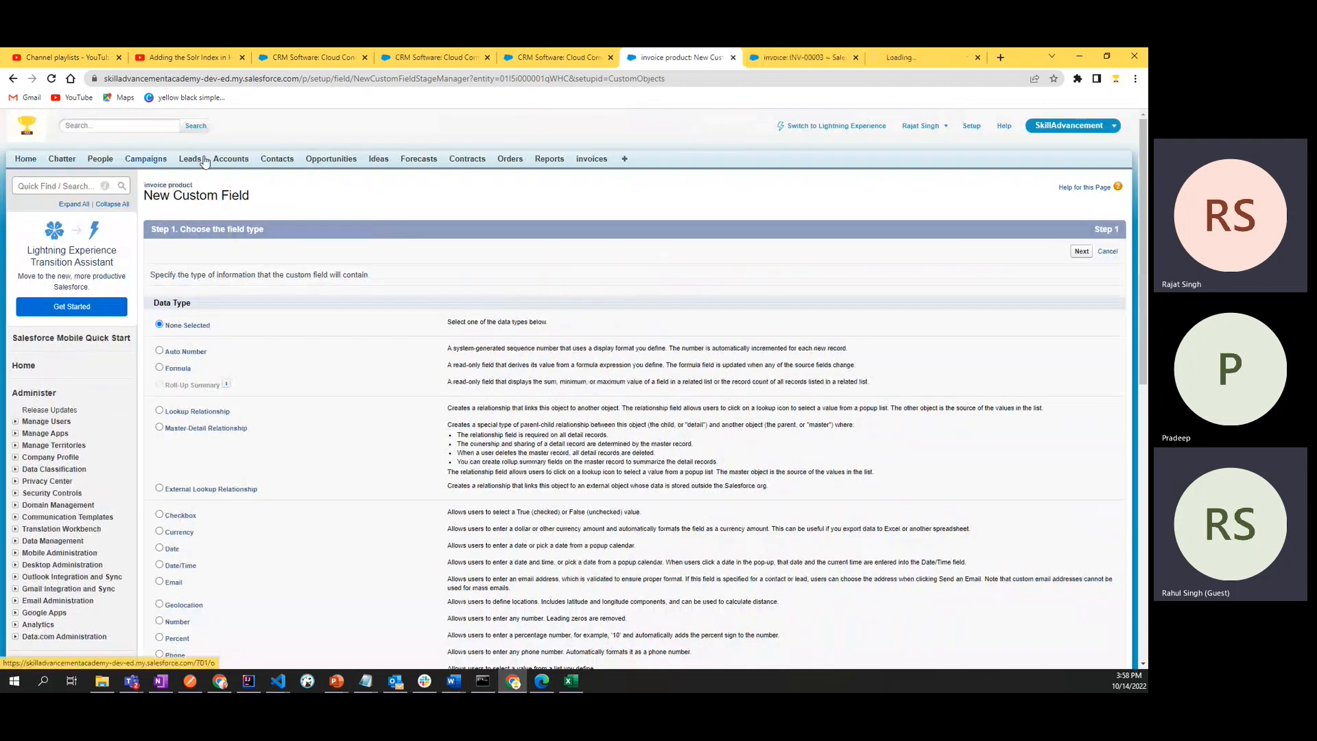
click(893, 61)
click(855, 57)
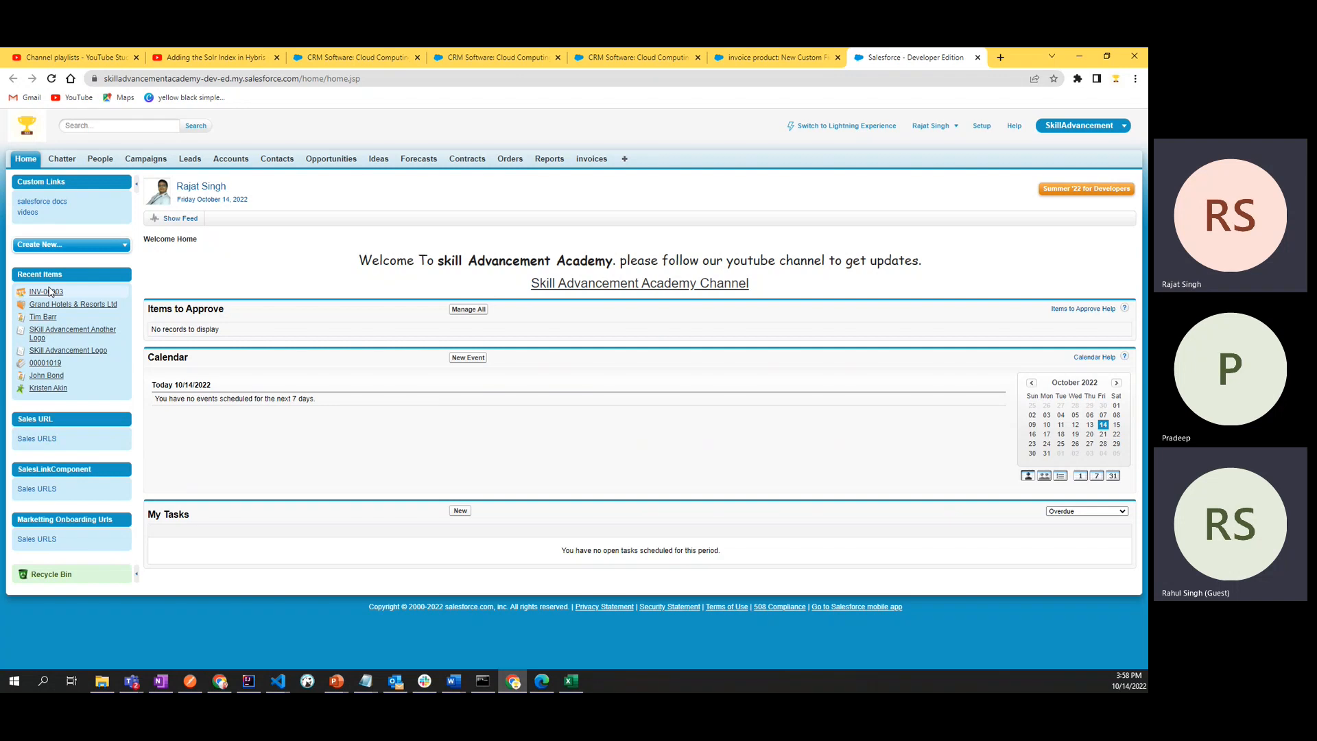
click(51, 78)
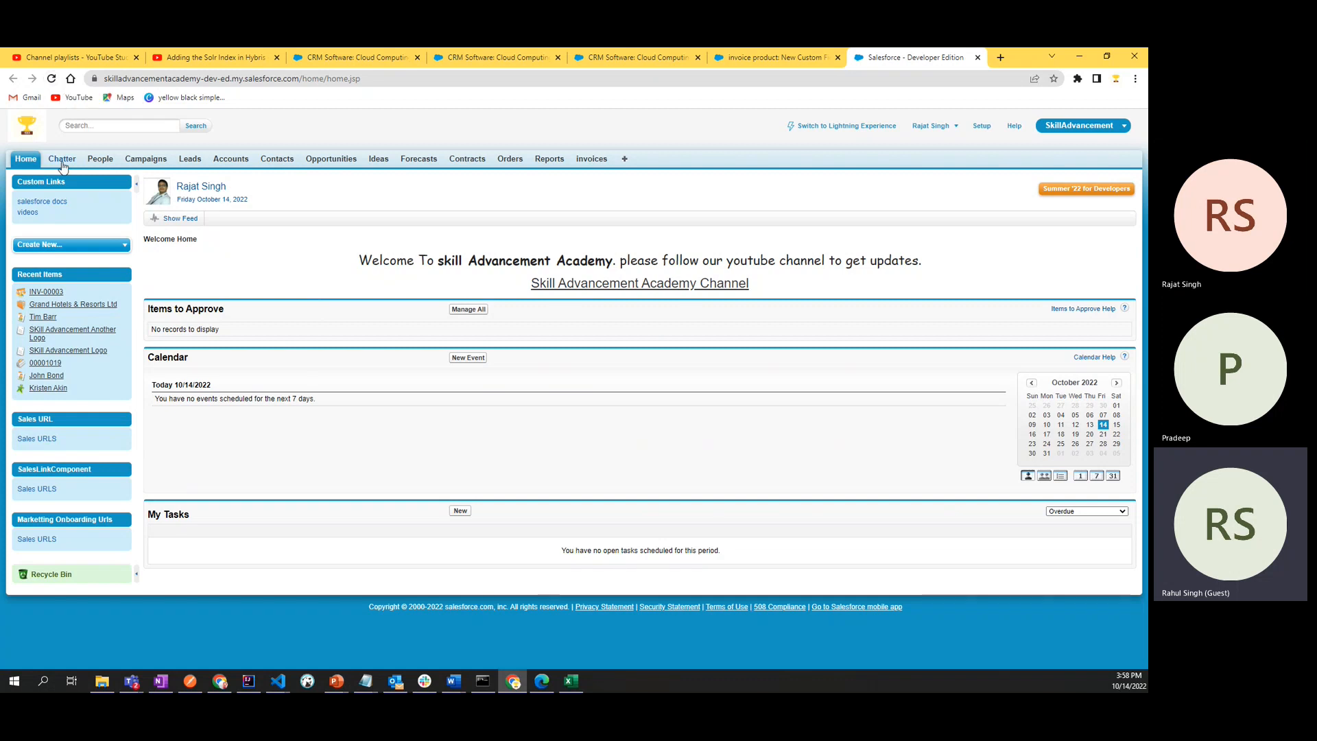
click(989, 130)
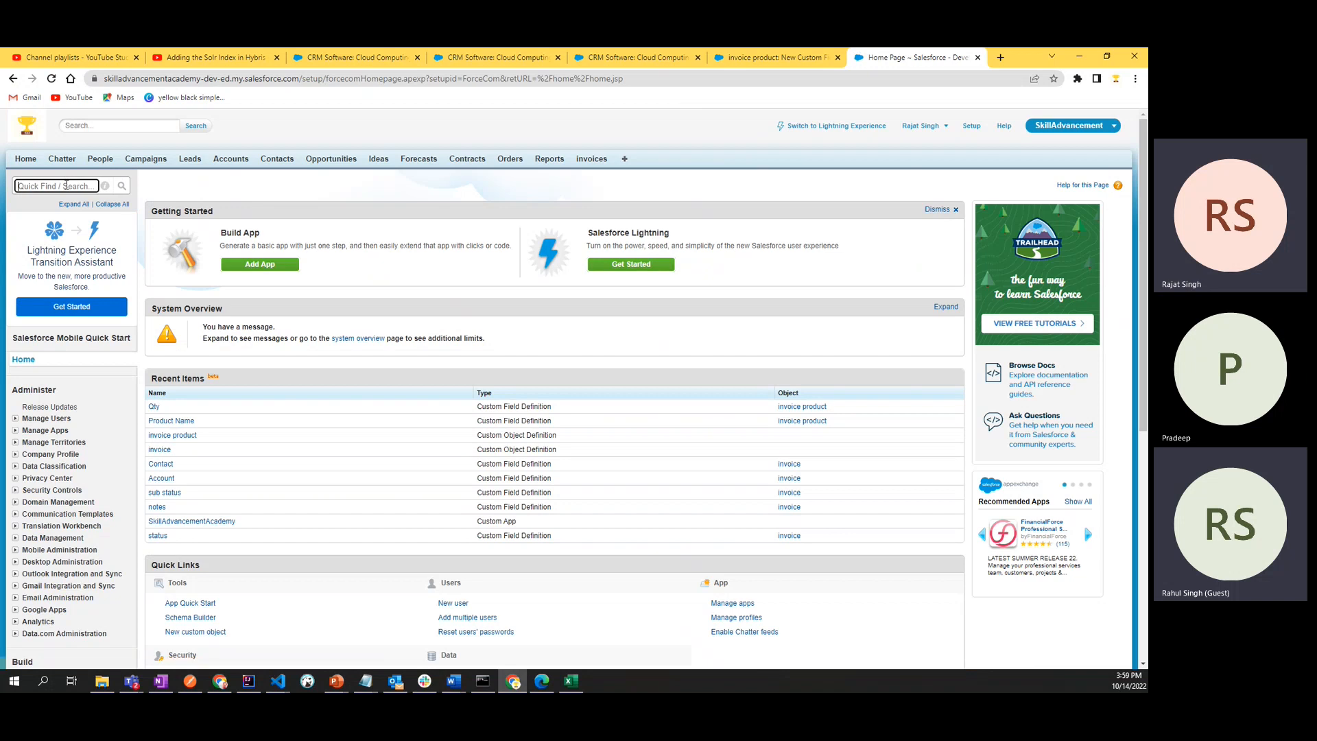
- Search the setup for "objects" and open the invoice product custom object
click(66, 185)
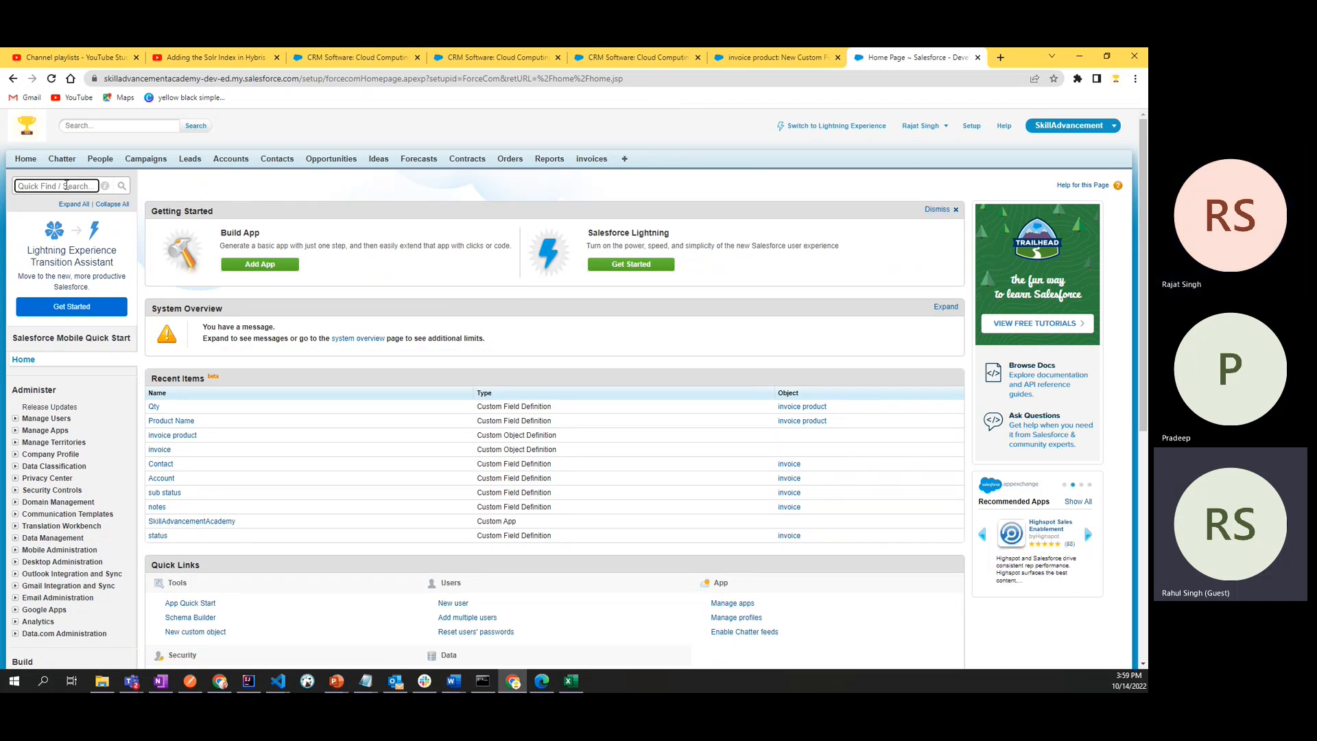
text(objects)
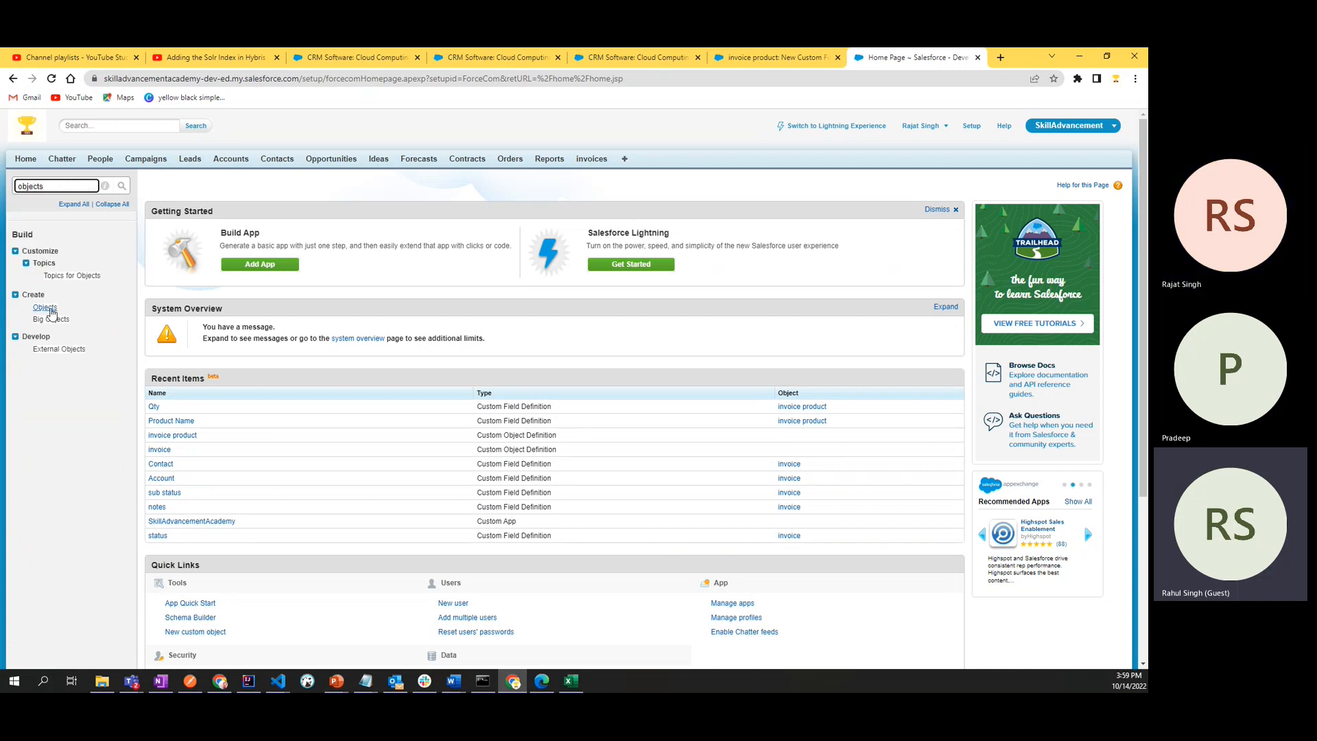
click(45, 308)
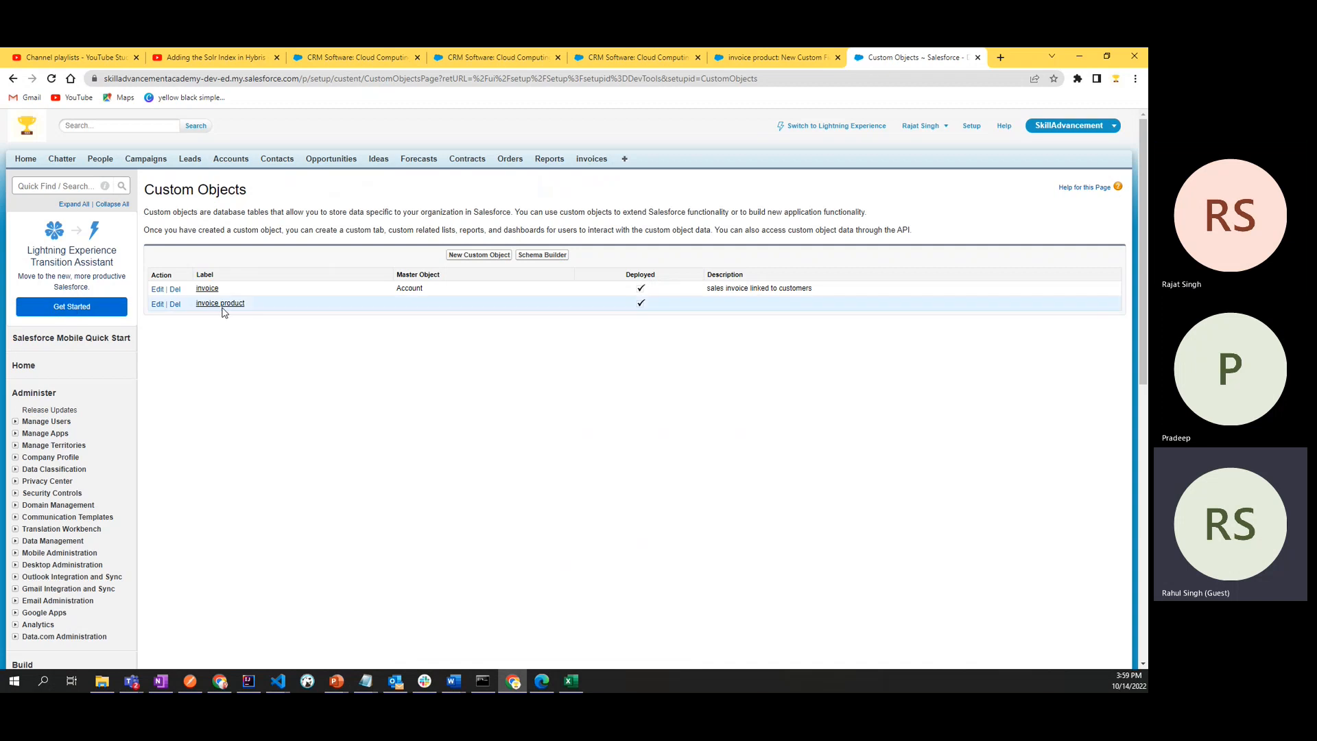
click(219, 303)
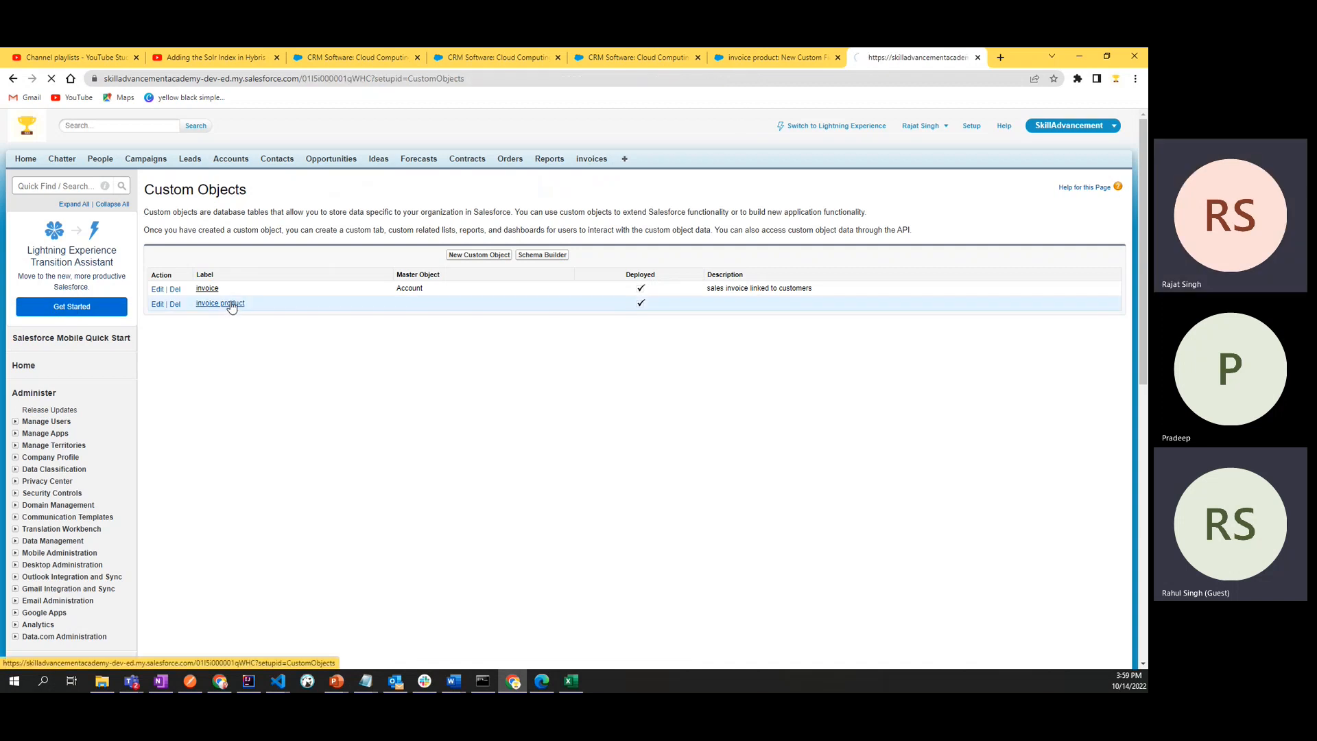
- Review the data types of the Product Name and Qty fields under the invoice product's custom fields
scroll(231, 306, down, 4)
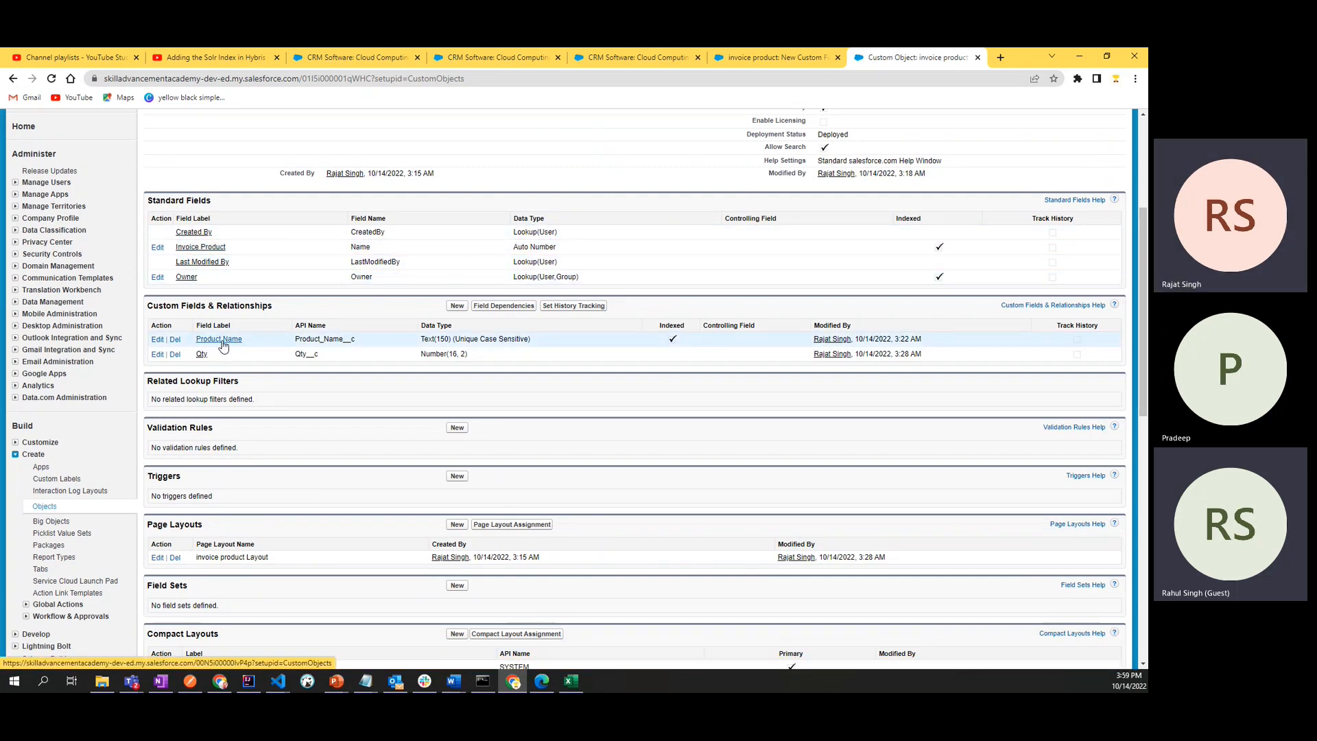
drag(428, 339, 467, 343)
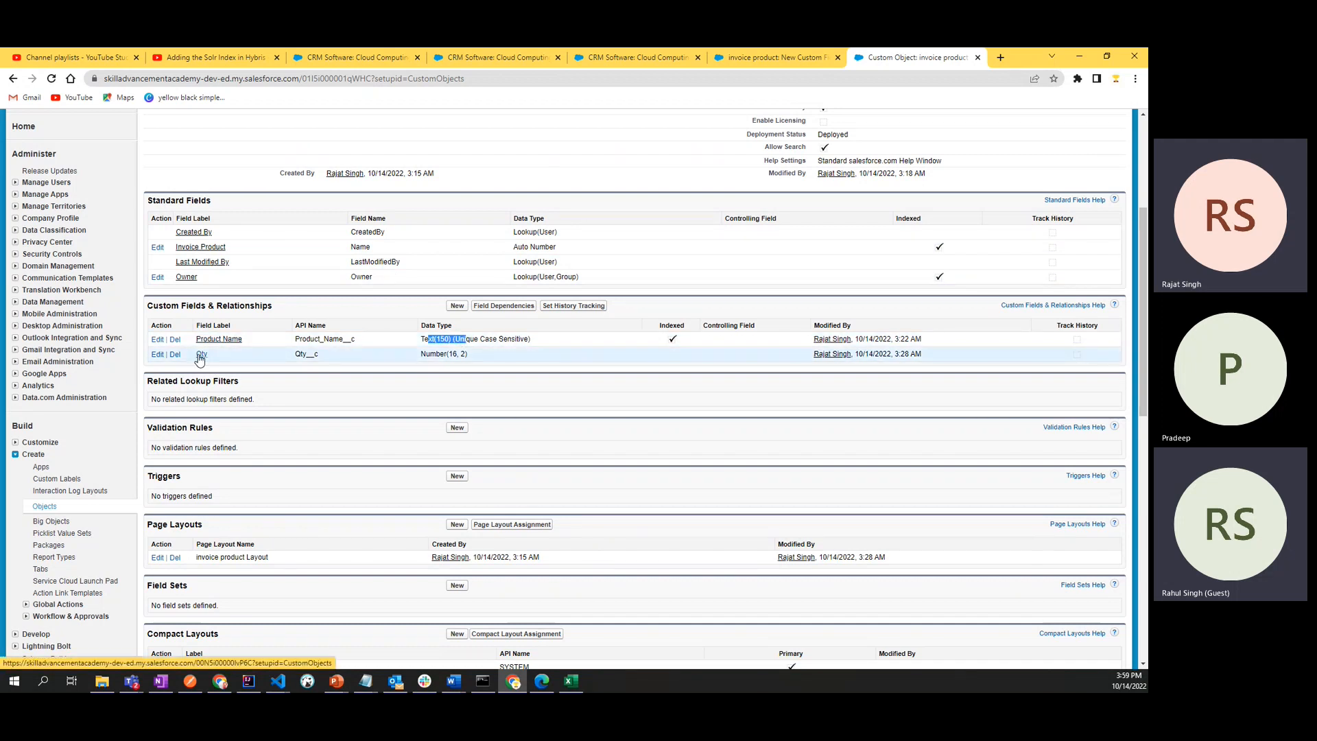
drag(419, 354, 494, 362)
click(495, 358)
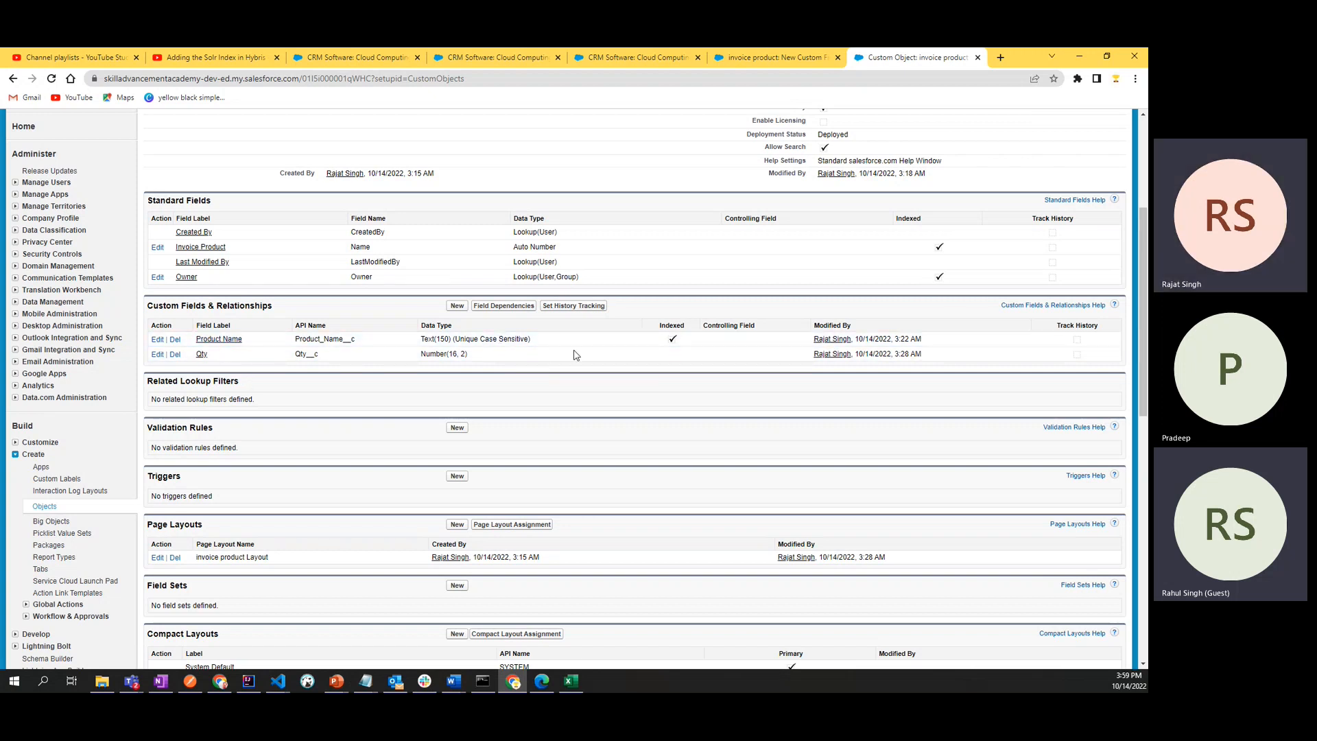
- Return to the unfinished New Custom Field page, choose Currency as the data type, and read its description
click(774, 58)
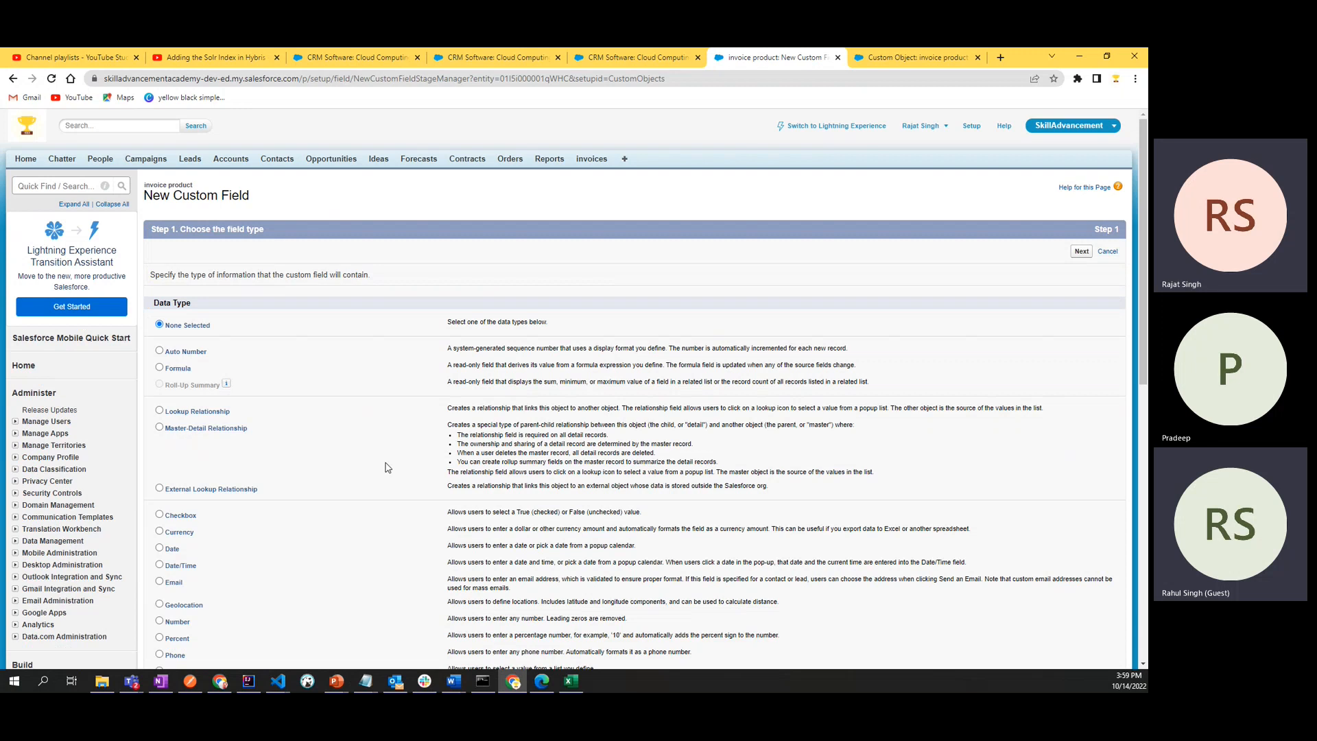
scroll(387, 467, down, 4)
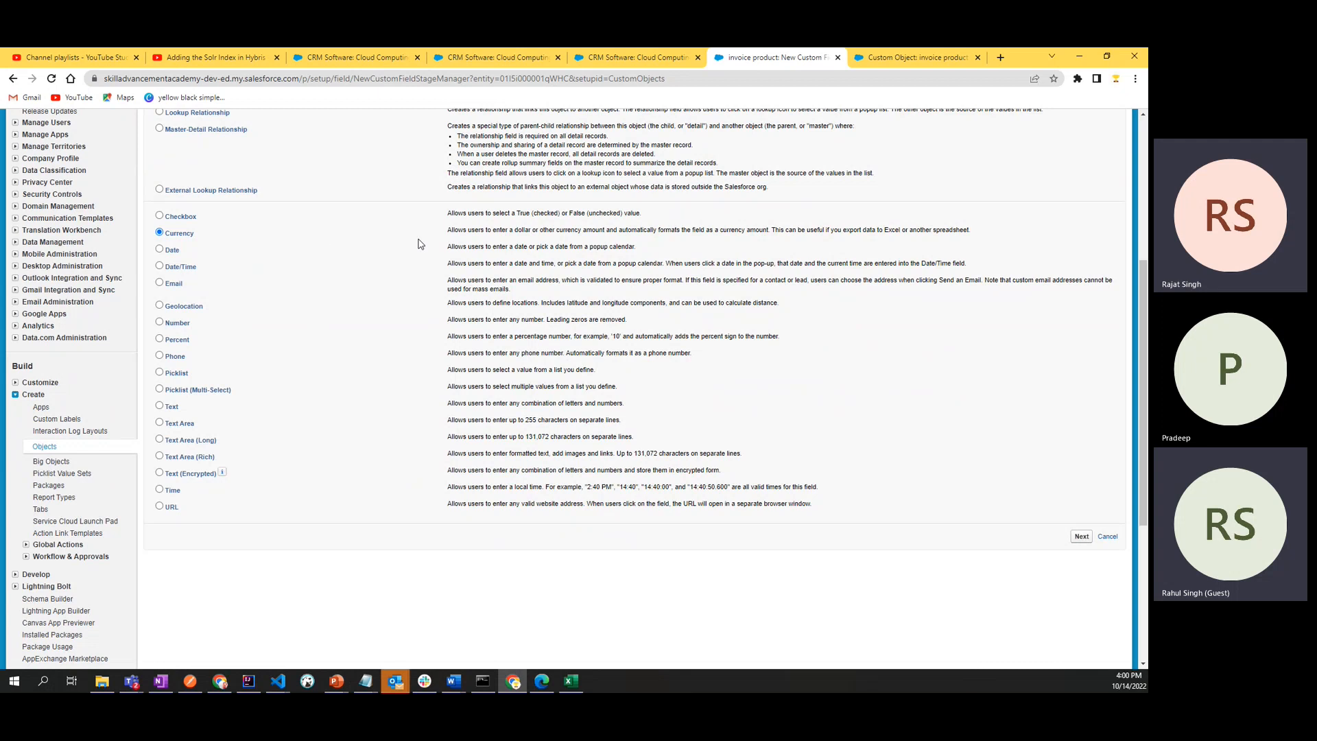
drag(447, 230, 979, 239)
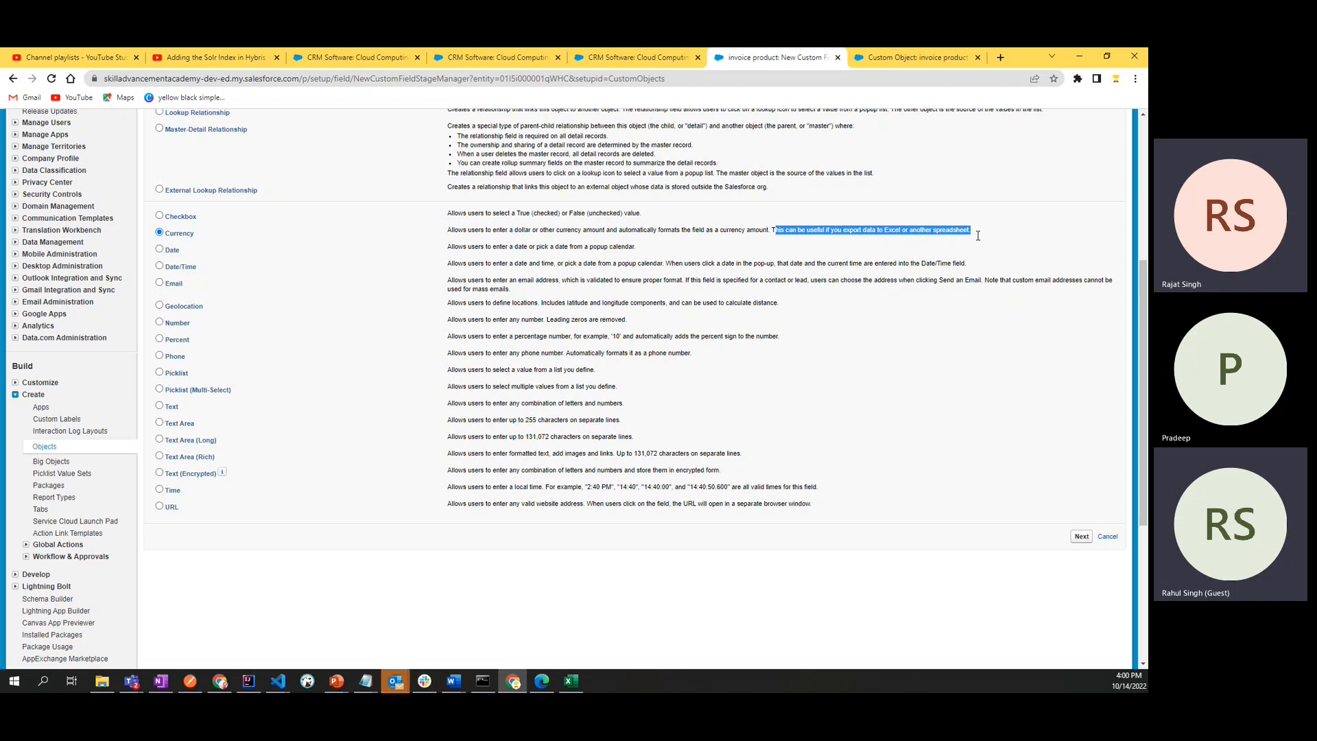
click(979, 239)
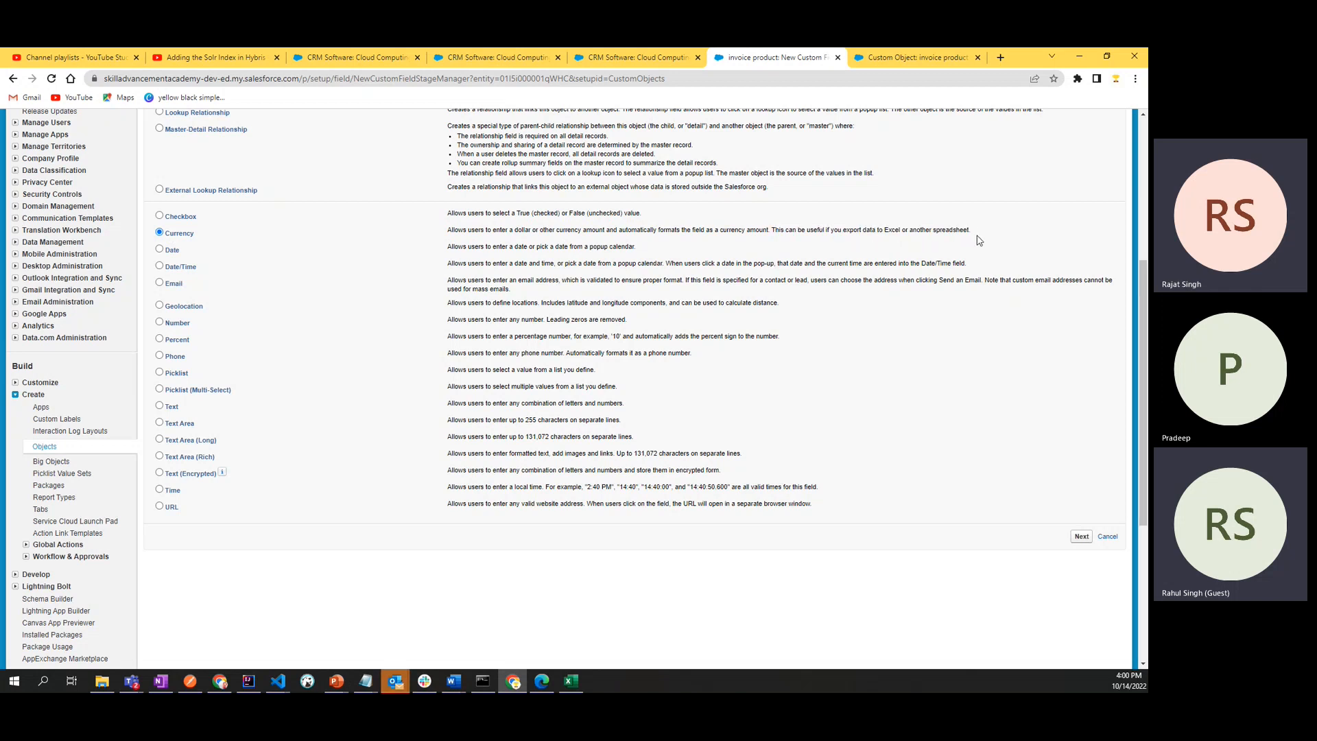
drag(971, 232, 779, 236)
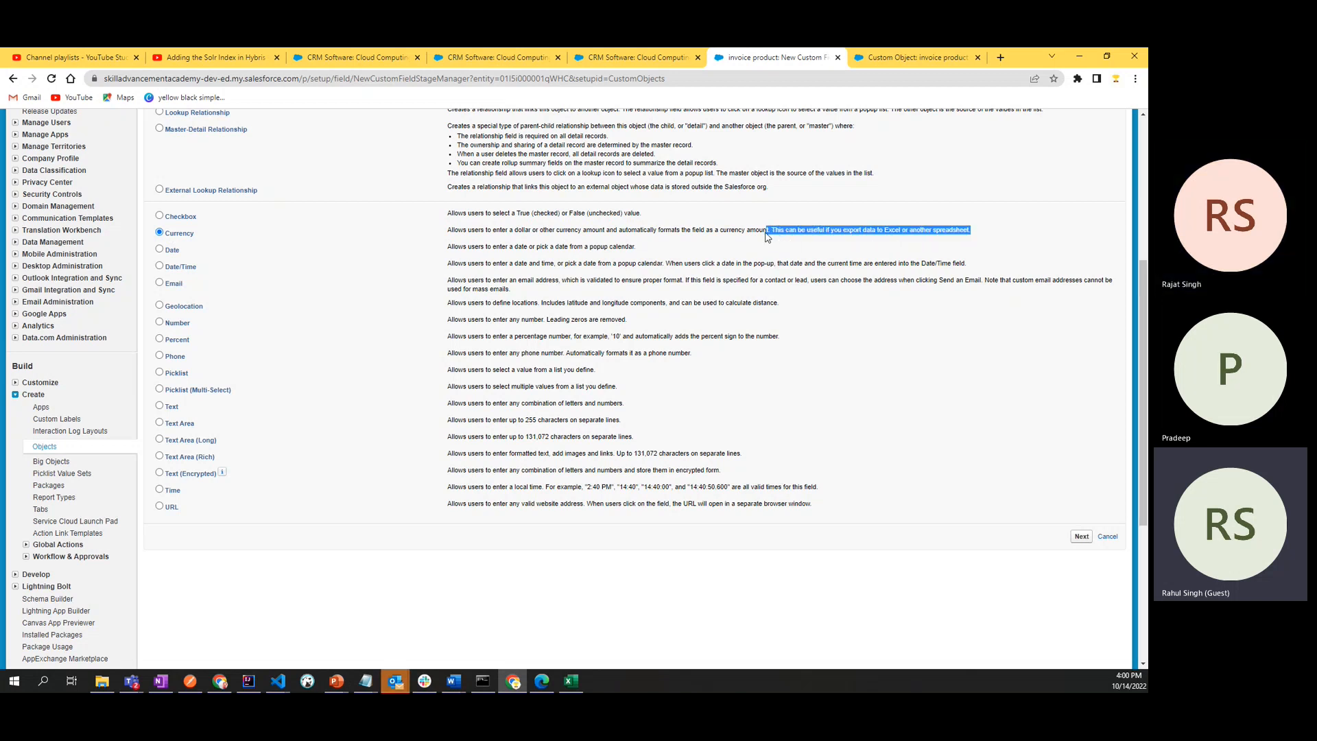
click(828, 240)
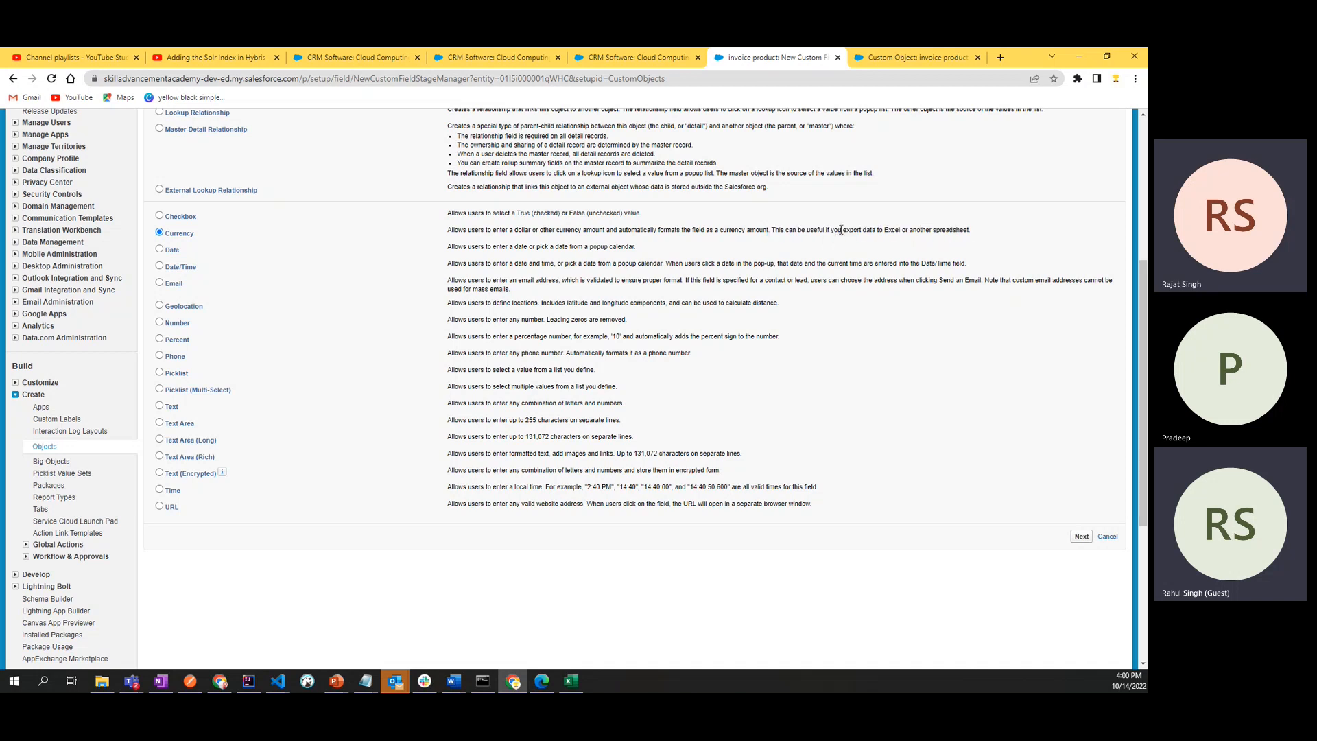
drag(842, 232, 971, 232)
click(1001, 236)
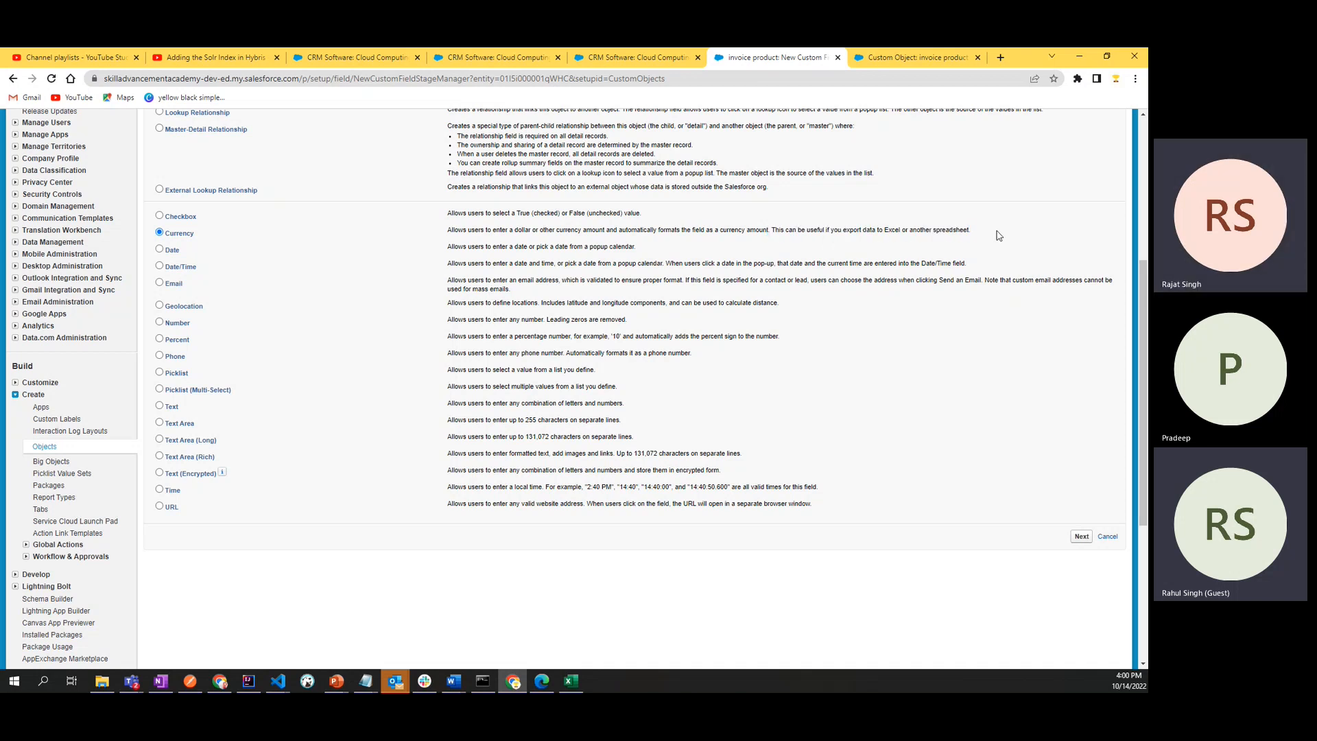
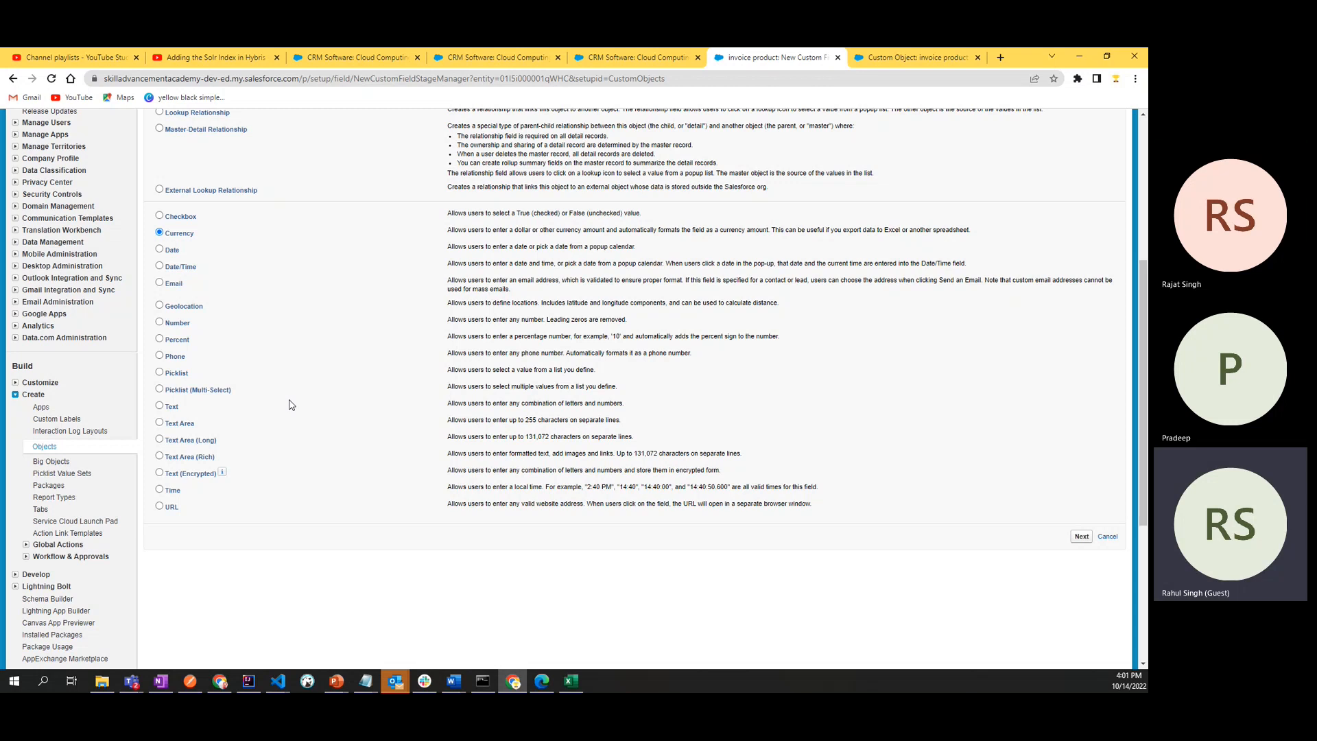
- Switch to the Invoice PRoduct notes in OneNote and add the line "ABC Corporation" below the long decimal number
click(570, 681)
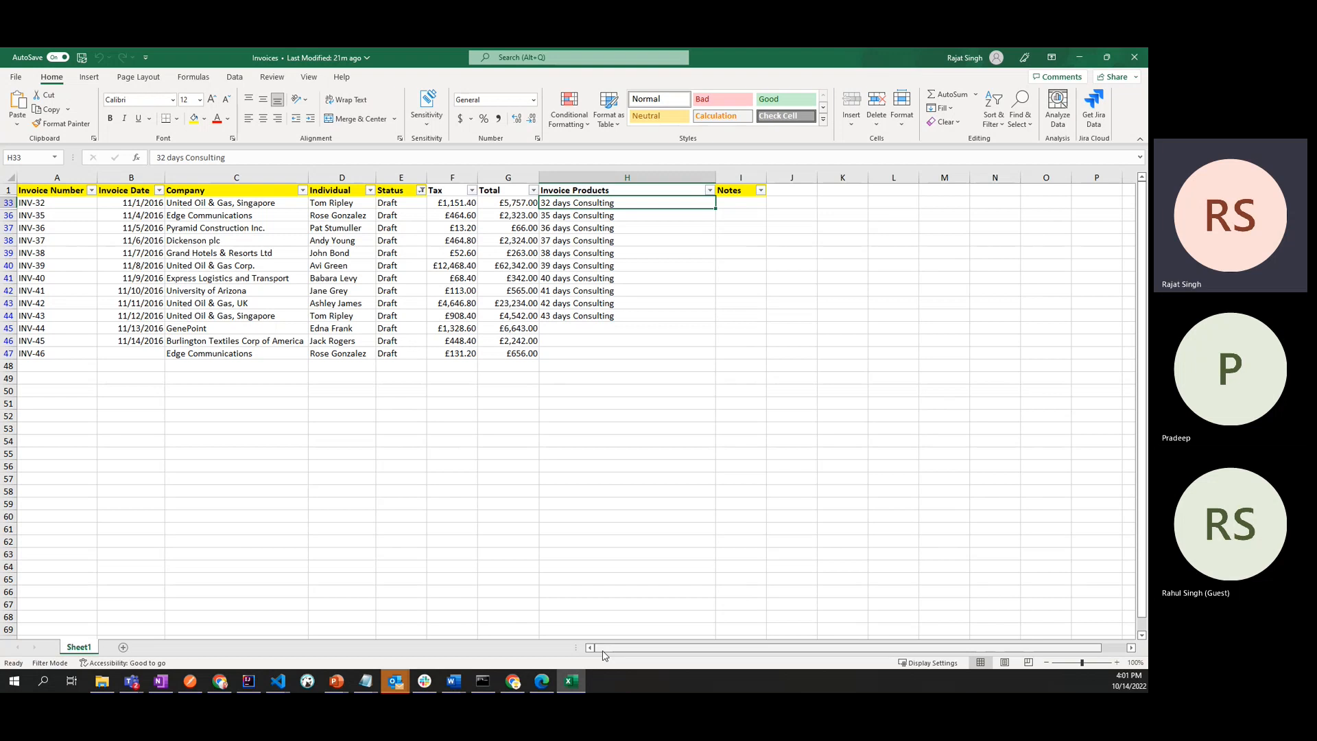
key(alt+Tab)
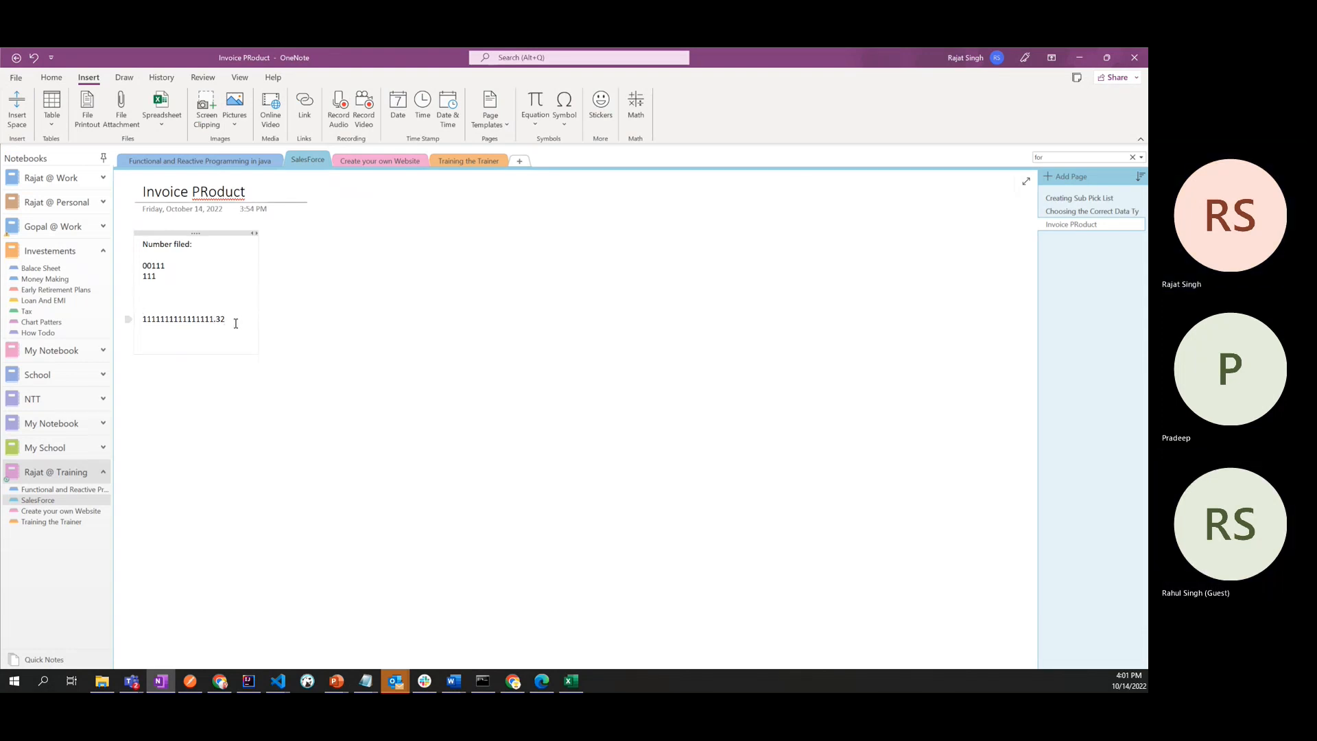
key(Return)
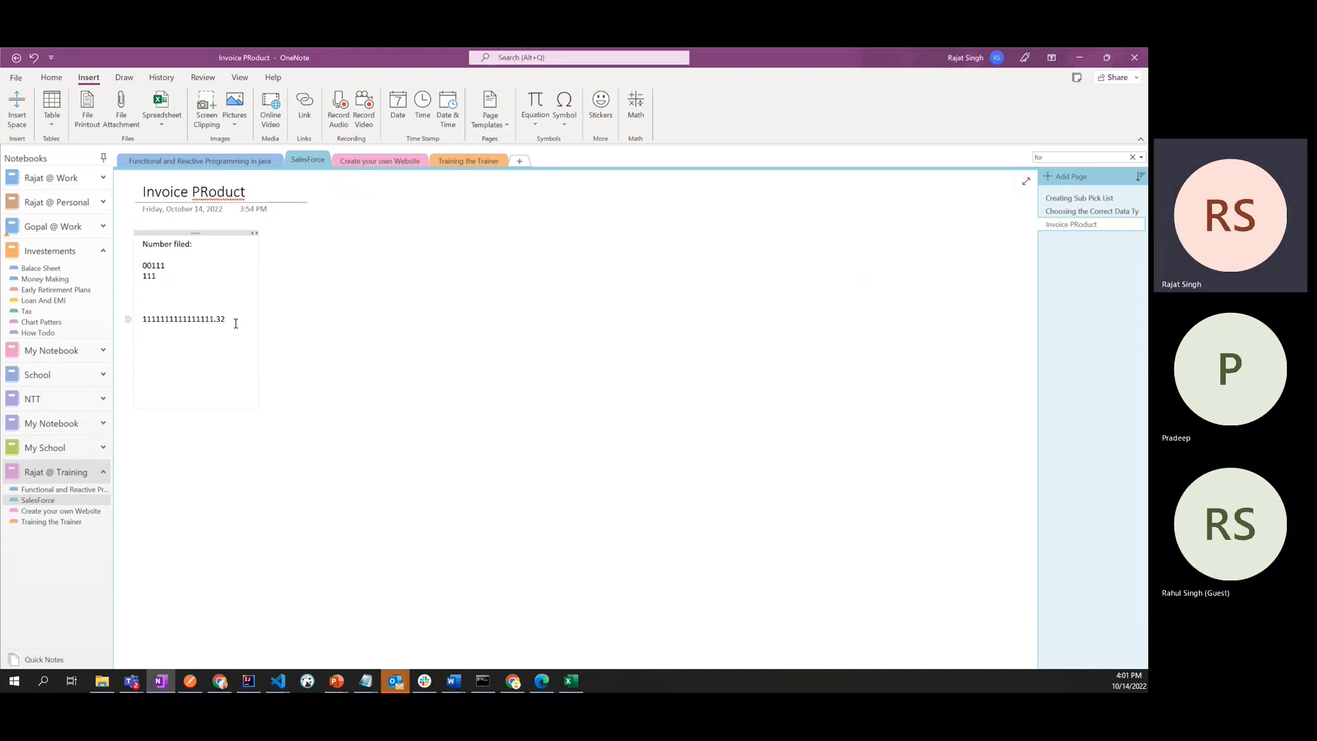
text(ABC corporation)
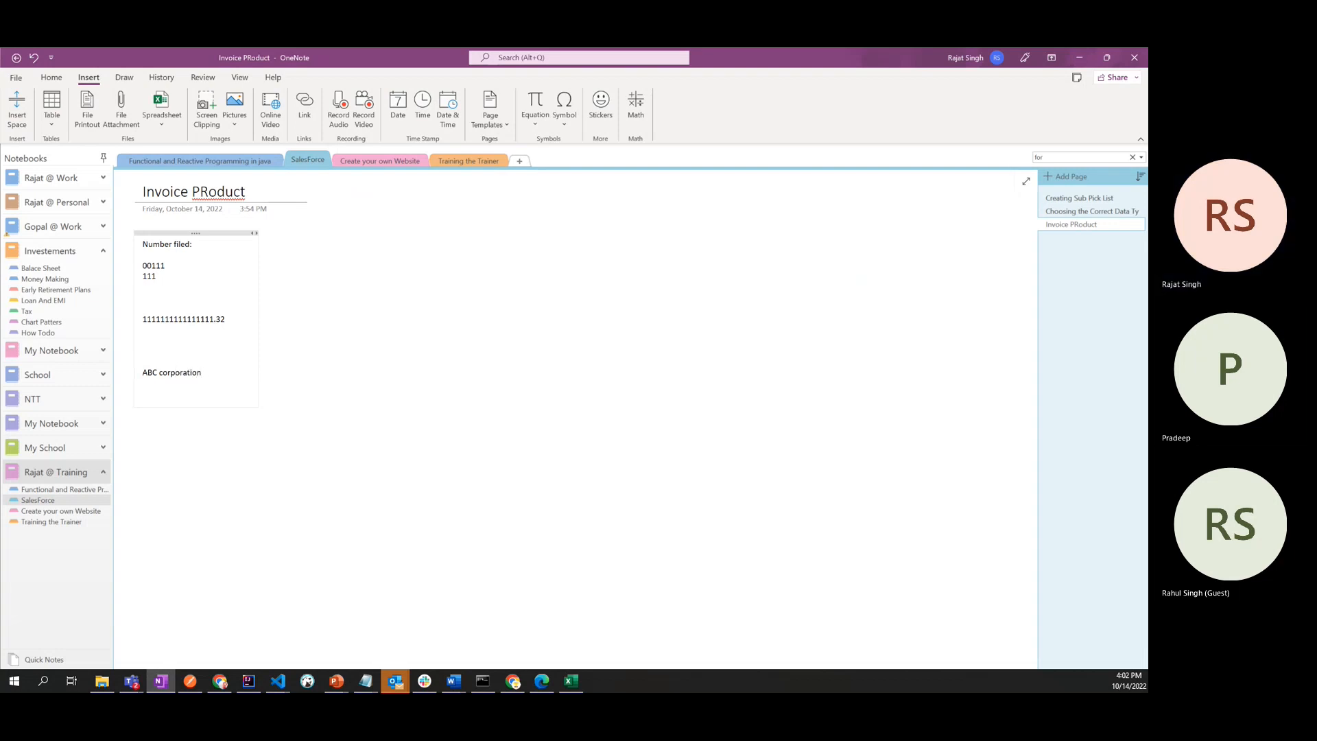
key(Delete)
text(C)
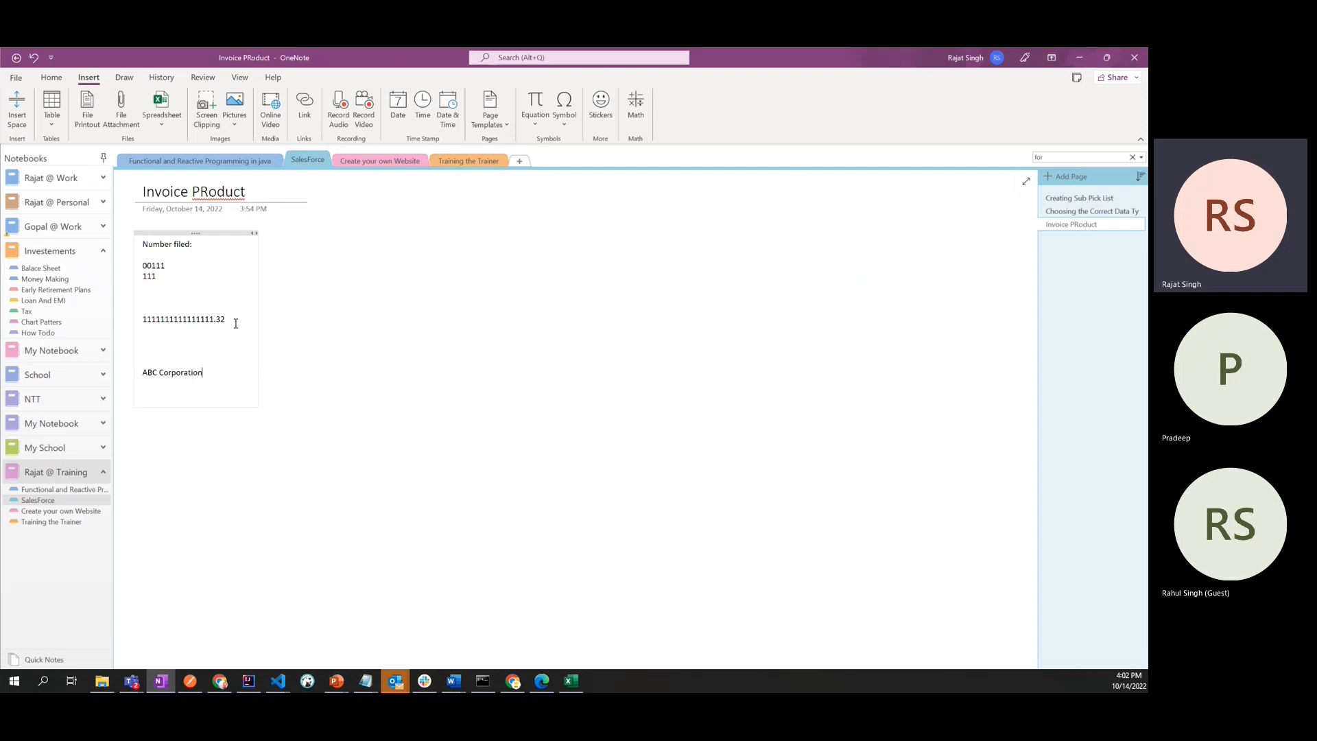
- Add the heading "Requirement:" a few lines below "ABC Corporation"
key(Return)
key(Return)
key(Return)
key(Return)
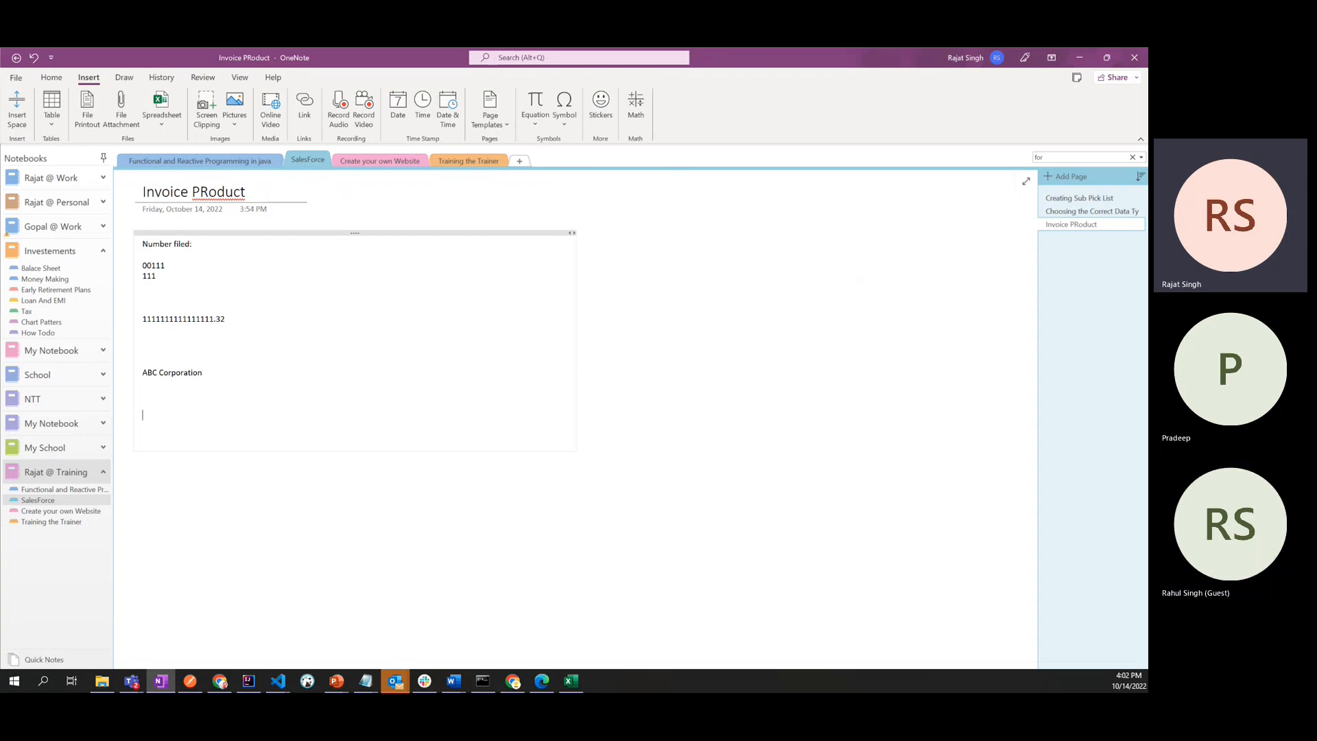
text(REqui)
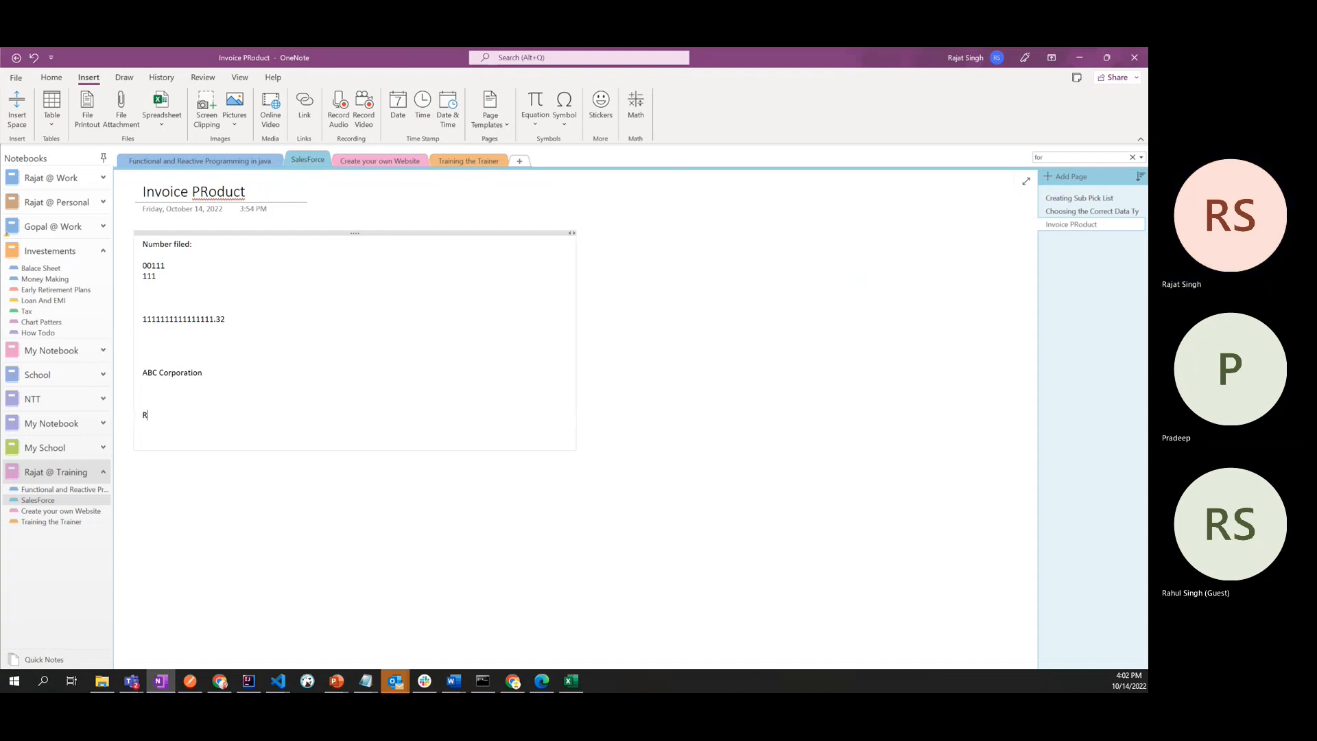
key(BackSpace)
key(BackSpace)
key(BackSpace)
key(BackSpace)
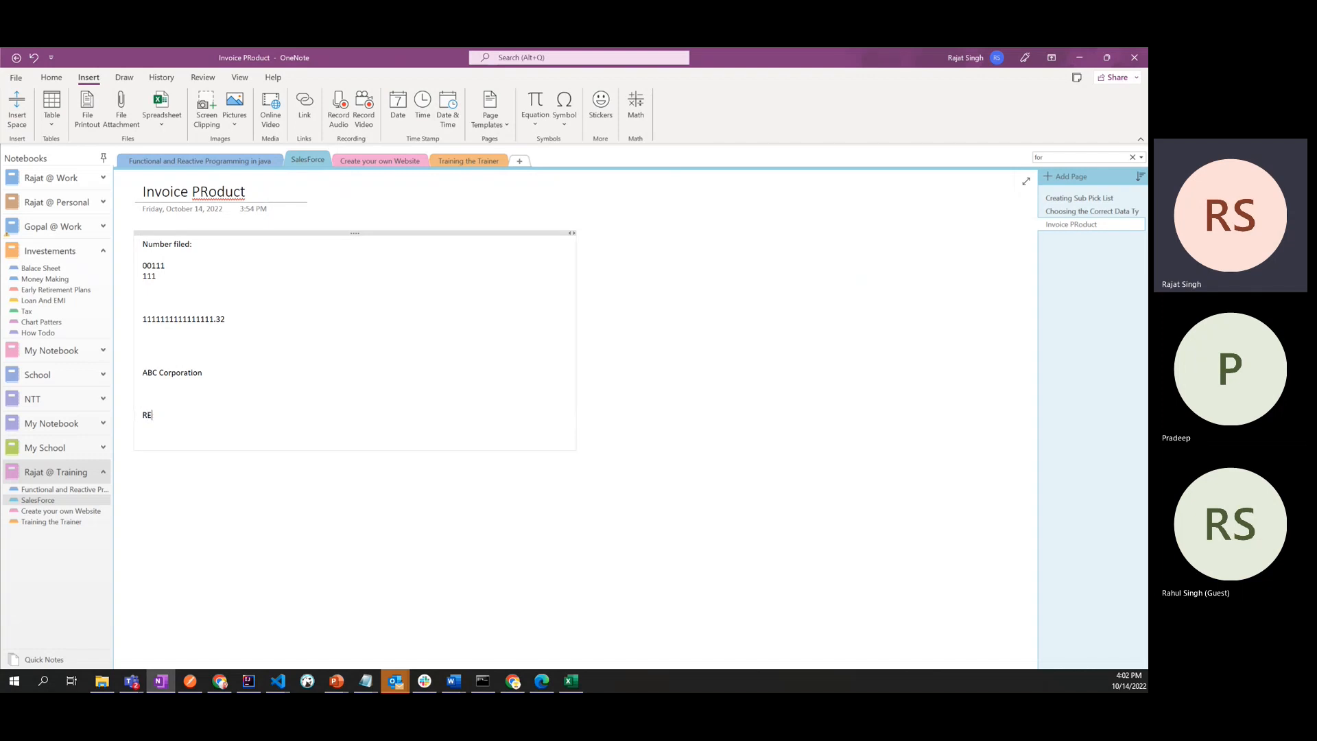
text(equire)
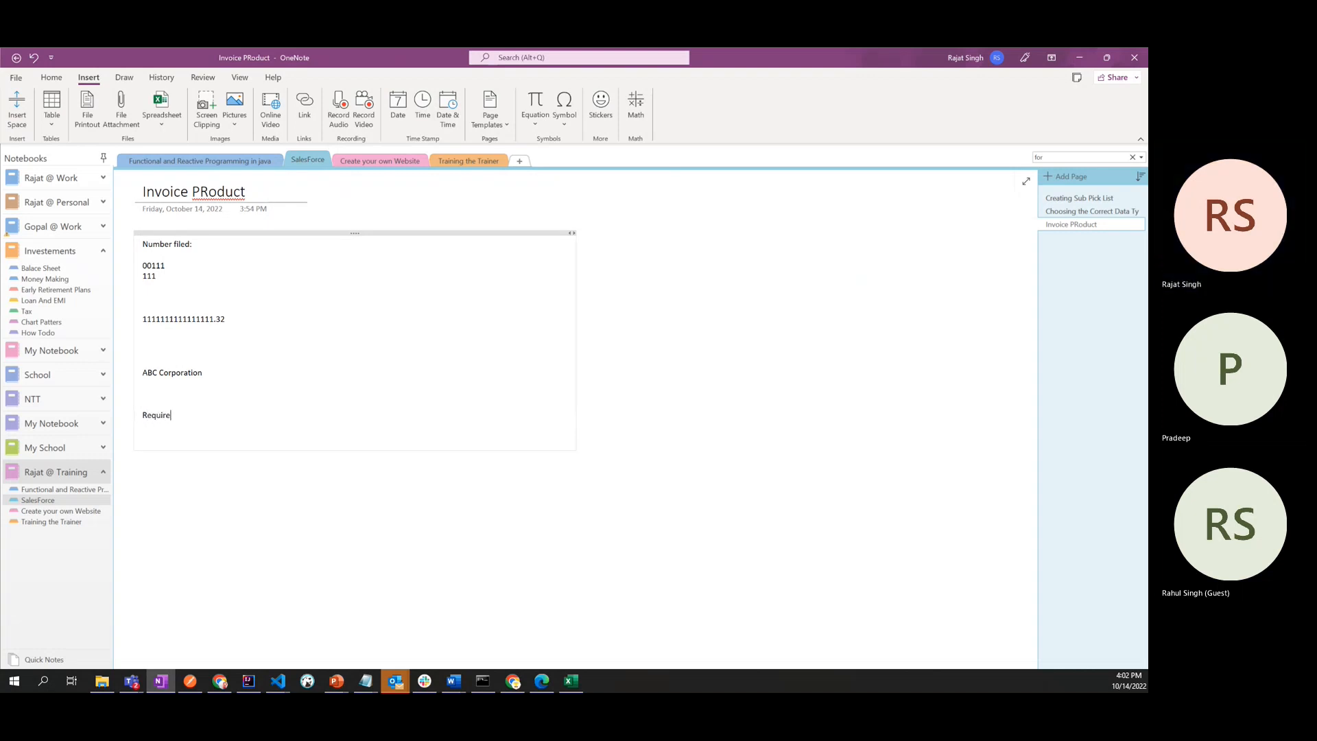
text(mntnt)
key(BackSpace)
key(Return)
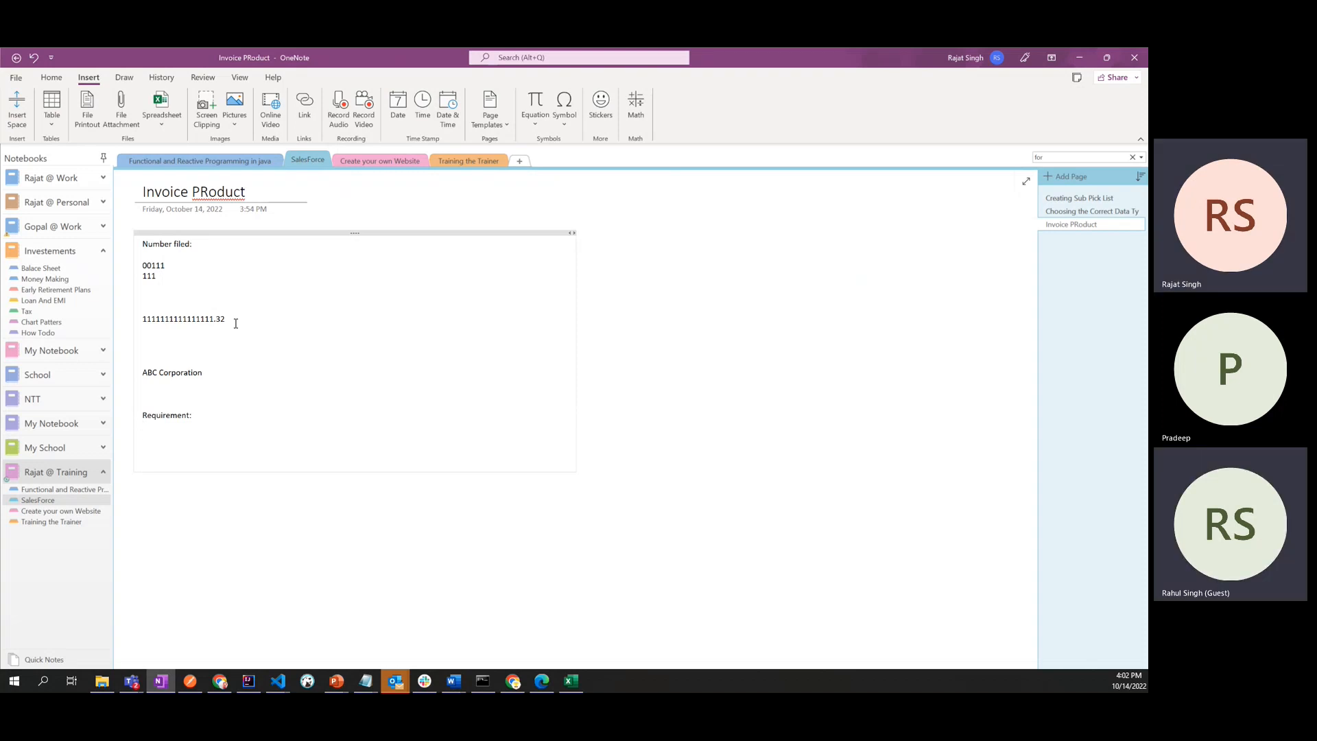
- Write "Record all the invoices which they finalise or draft" under the Requirement heading
text(Record )
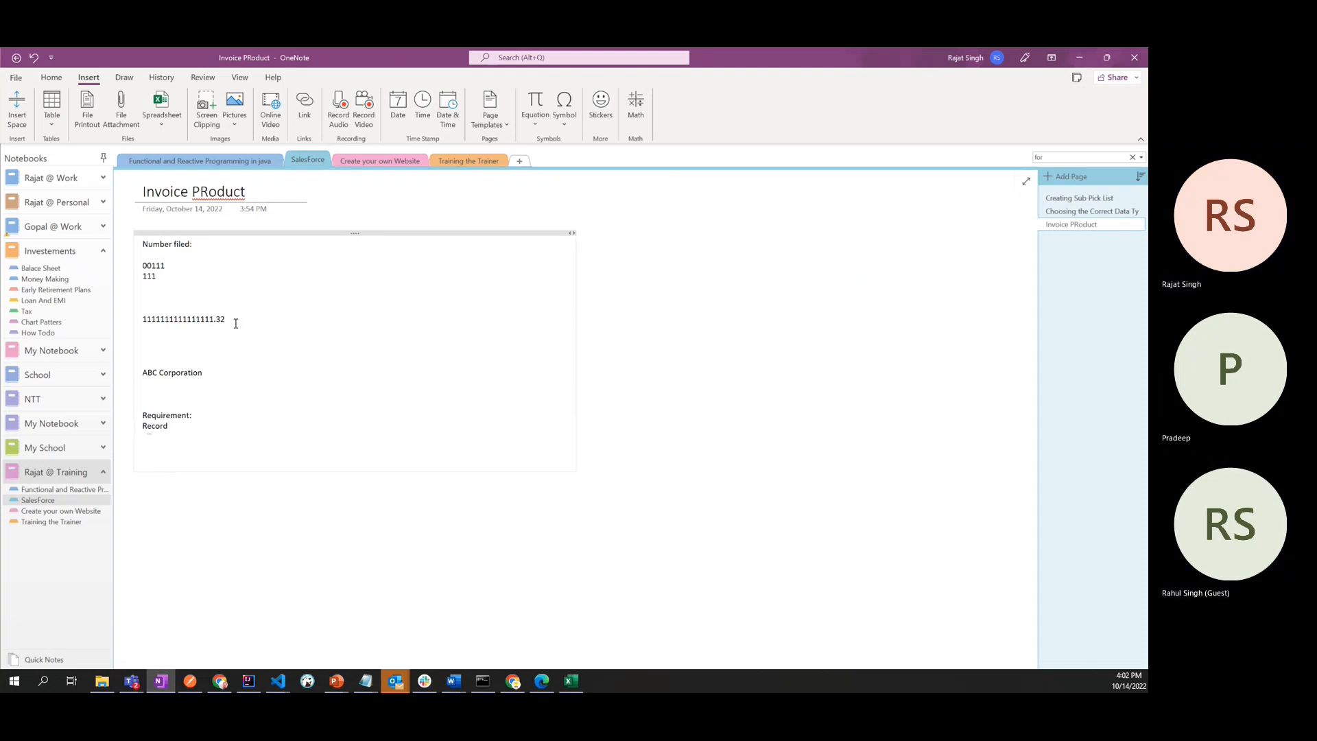
text(all the invoi)
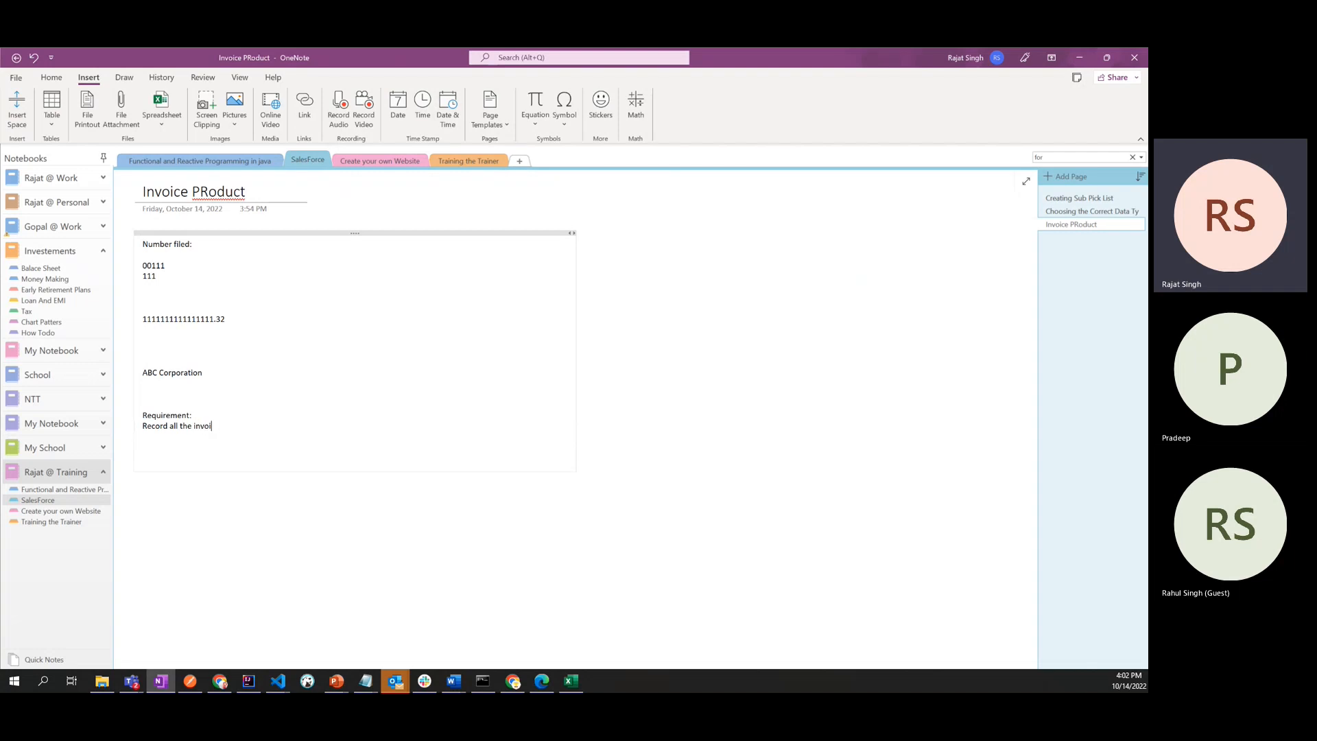
text(ces which)
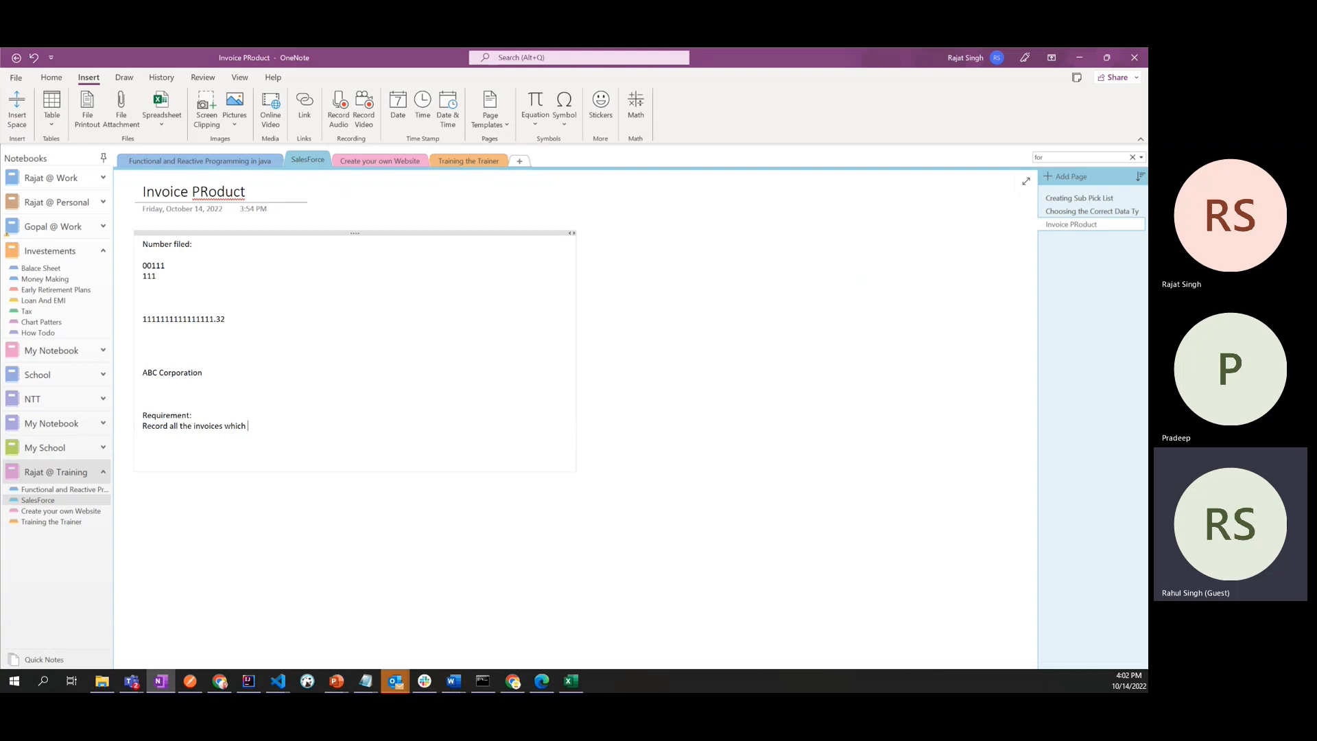
text(they fi)
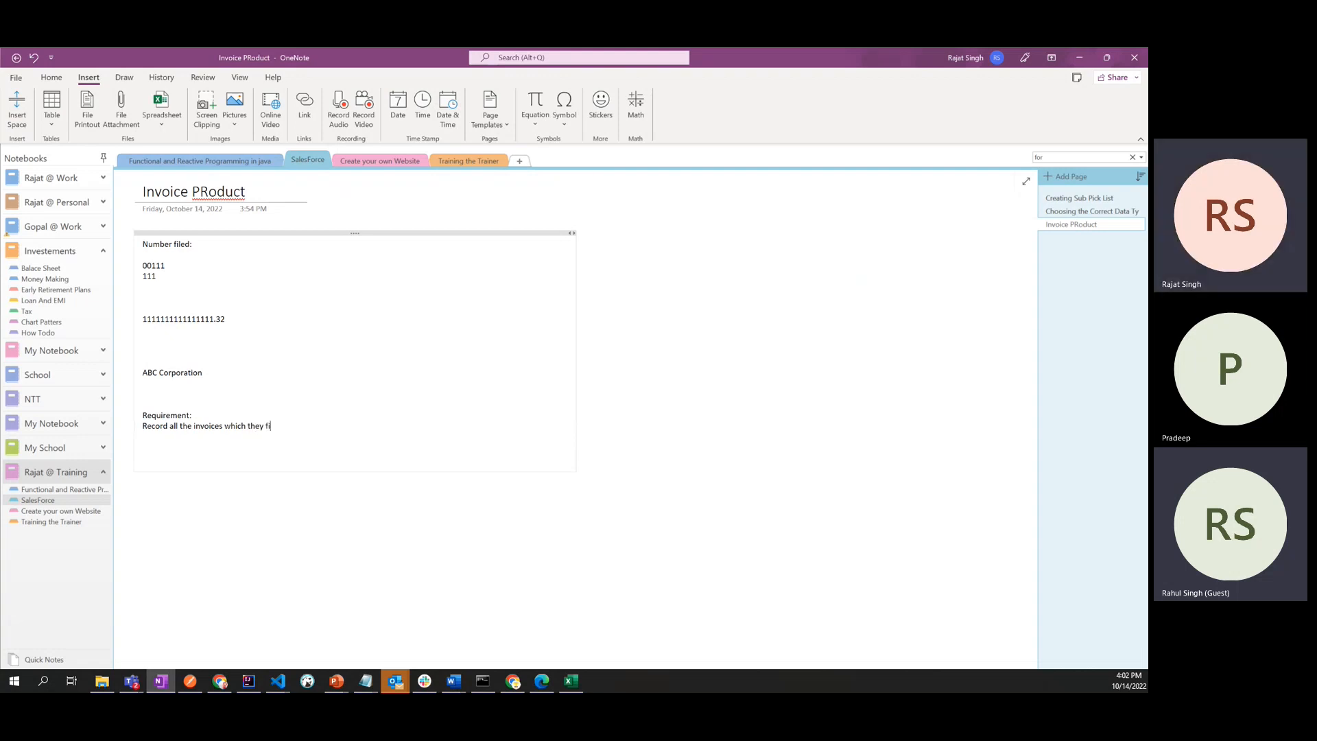
text(nalise or)
text( cre)
key(BackSpace)
key(BackSpace)
key(BackSpace)
text(draft)
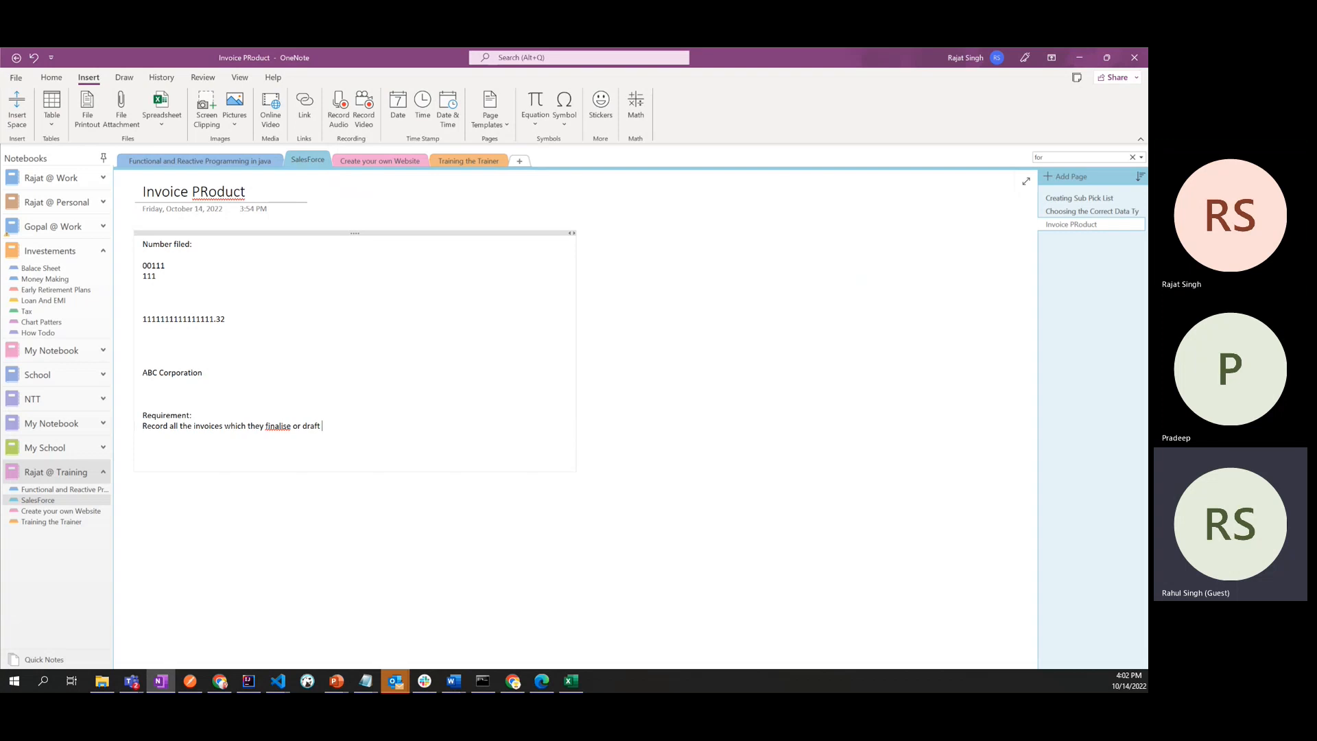
text( for)
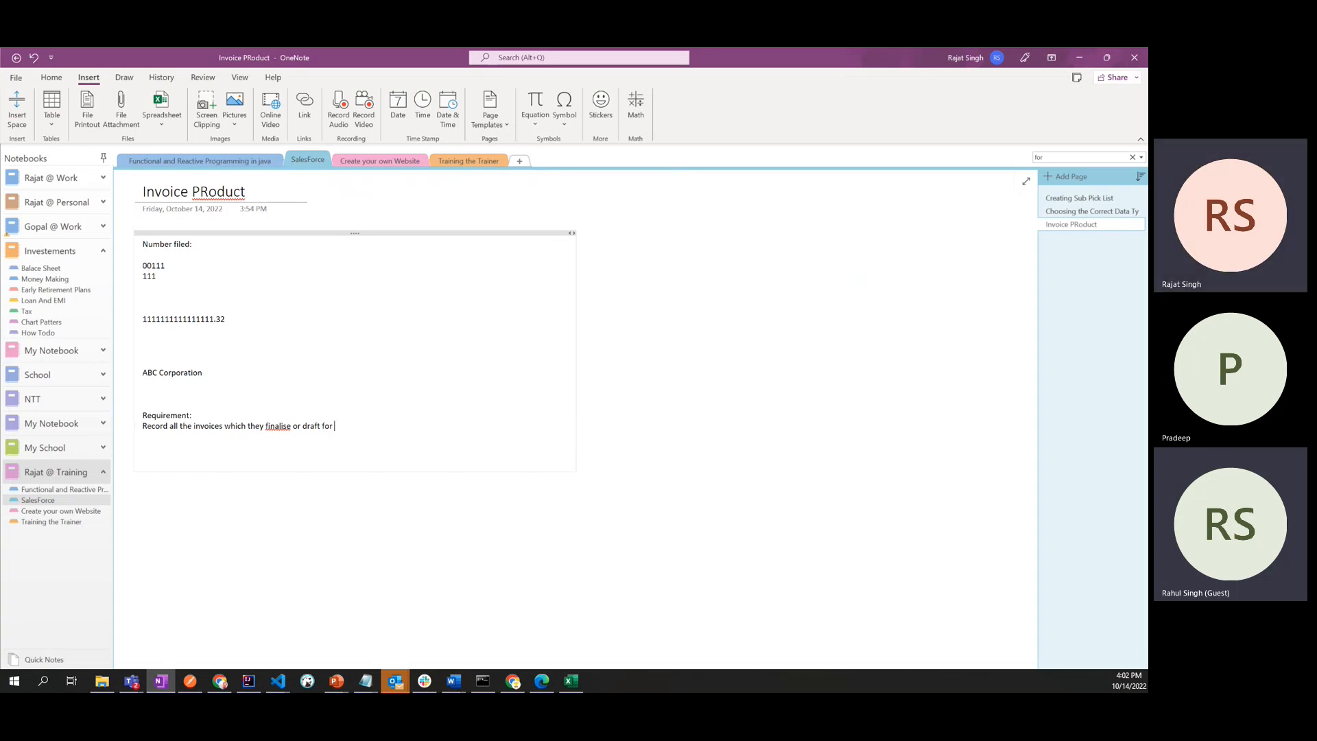
text( their prodi)
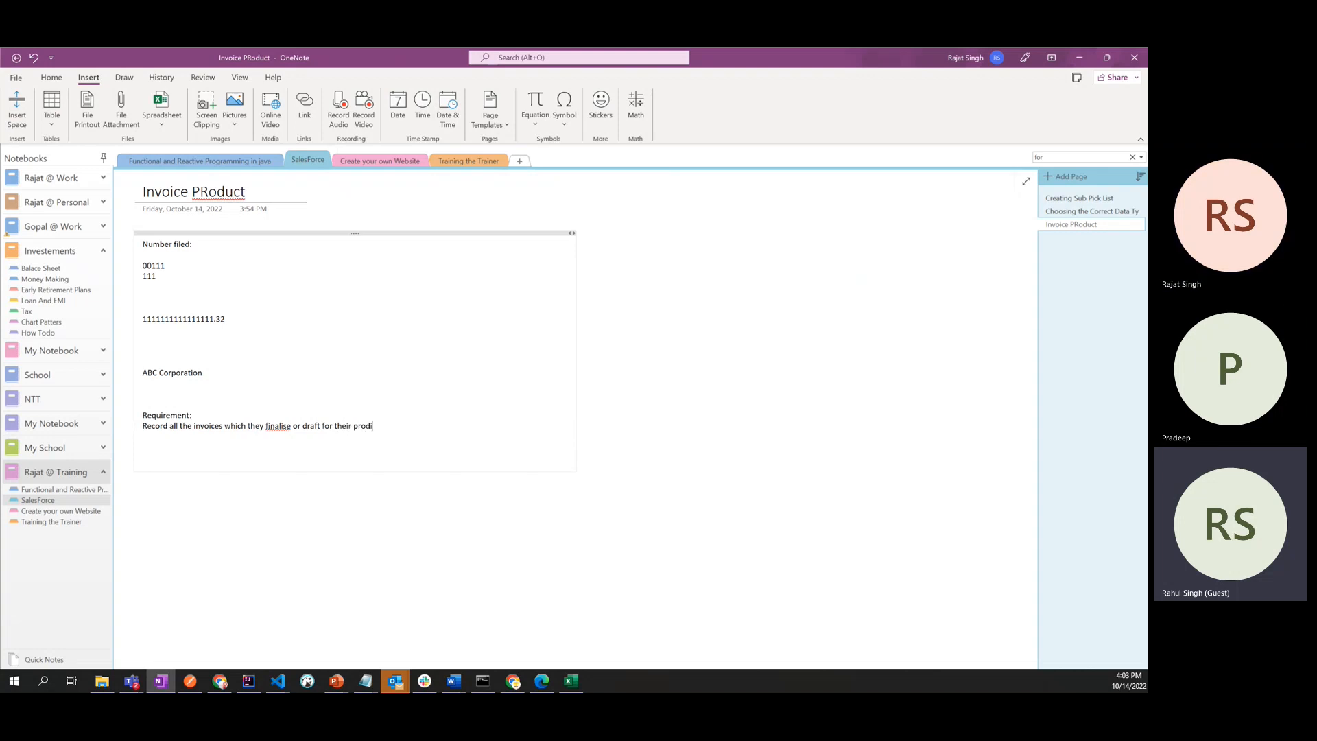
key(BackSpace)
text(uct)
- Complete the requirement sentence with "for their product" and correct the spelling of "finalise" to "finalize"
right_click(276, 426)
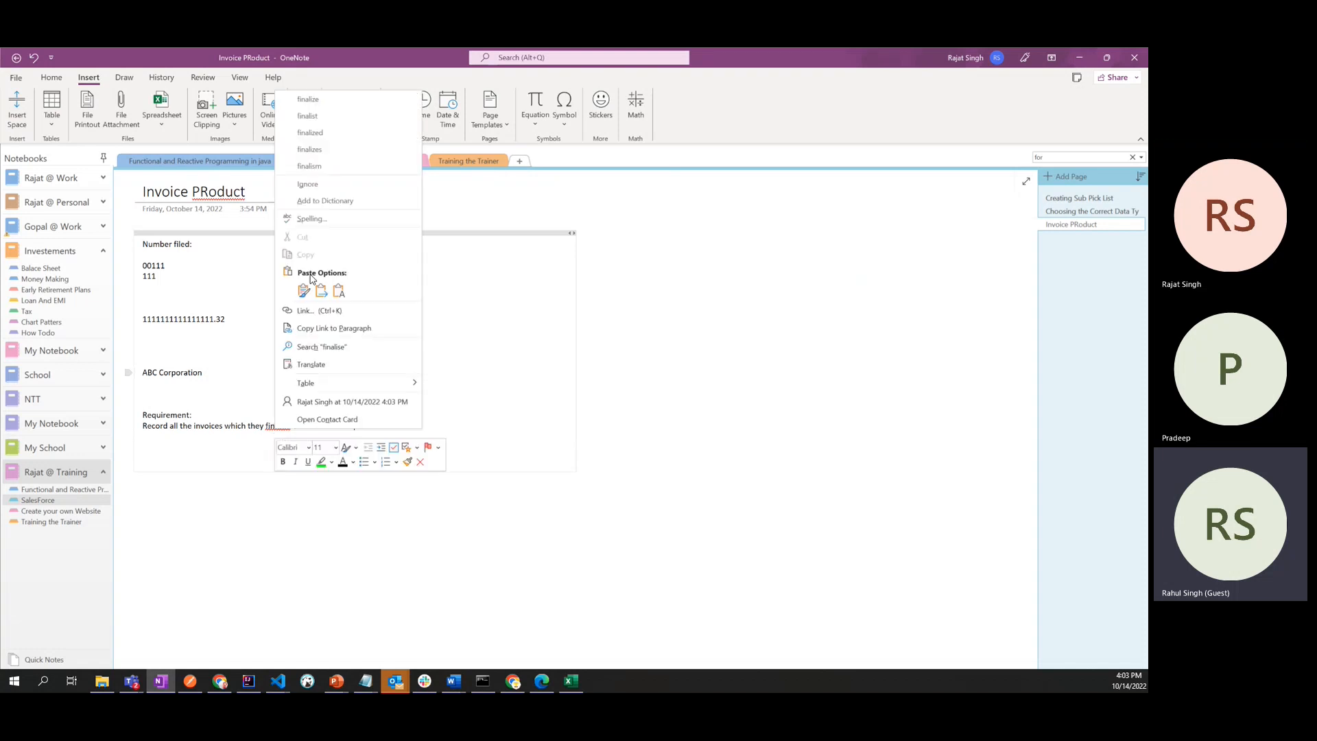
click(316, 116)
- Add the product line "T-shirt" below "ABC Corporation", leaving a blank line between them
key(Return)
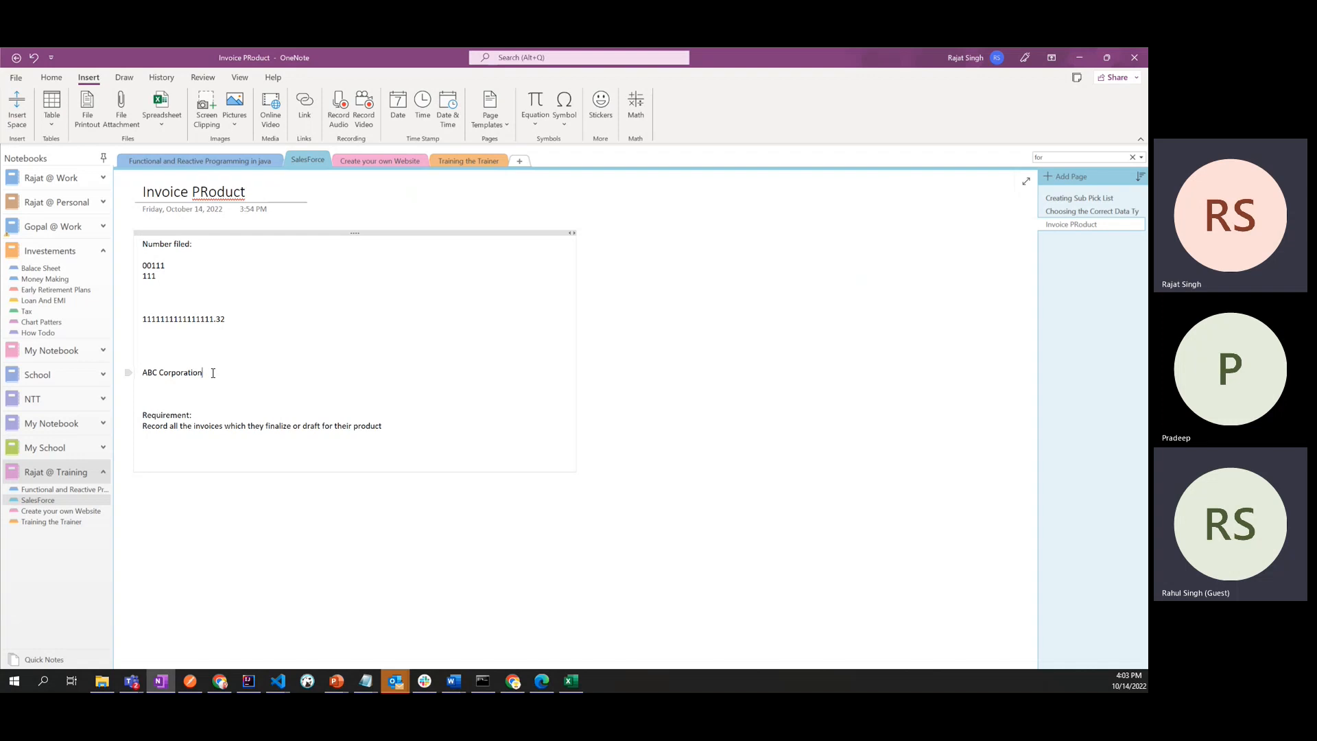
key(Return)
key(Return)
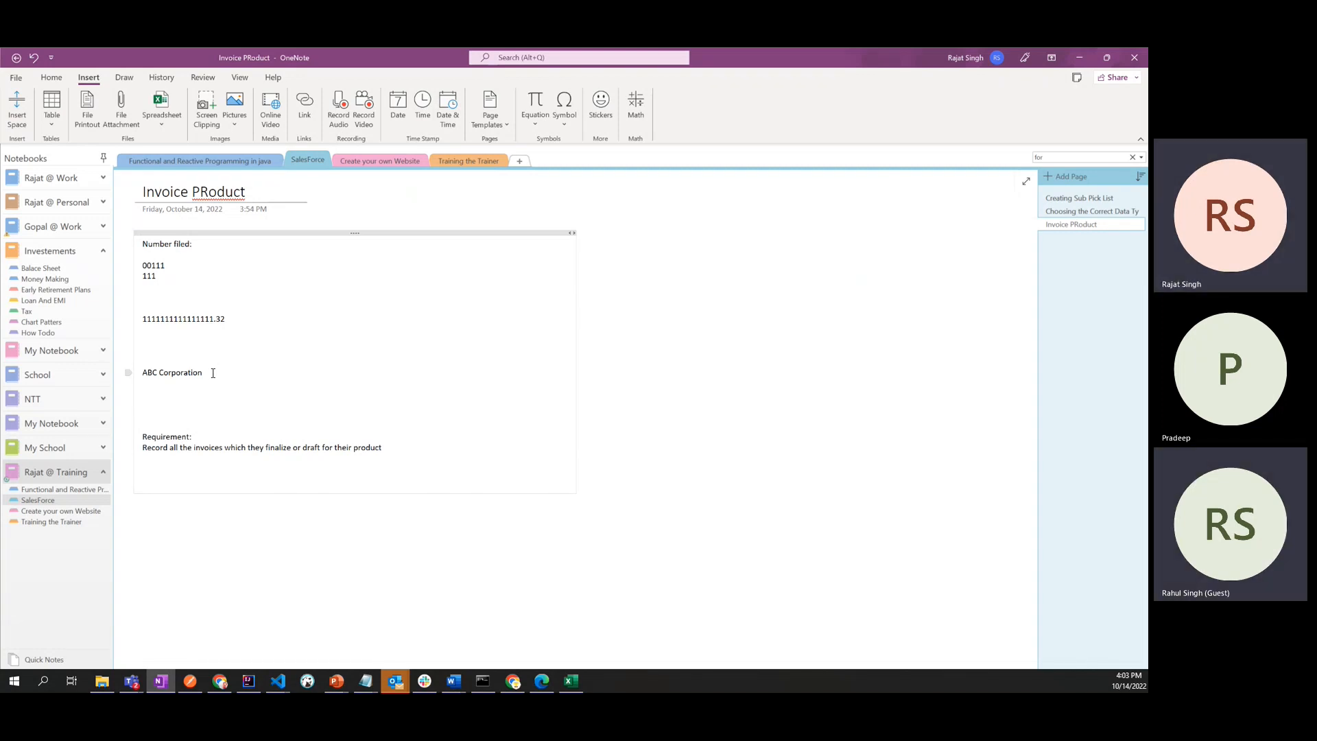
text(T-shirt)
key(shift+Home)
click(213, 374)
key(shift+Home)
click(213, 373)
double_click(162, 395)
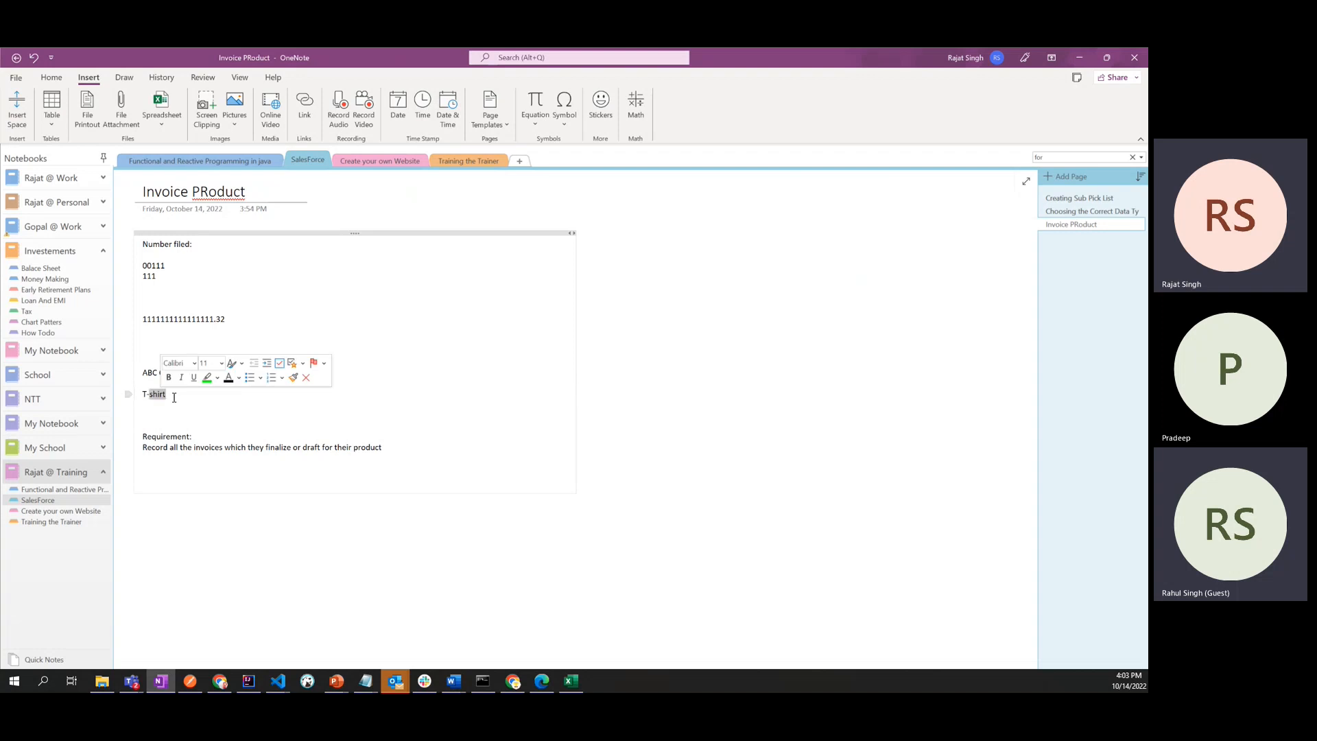
click(177, 397)
drag(176, 396, 141, 395)
click(182, 397)
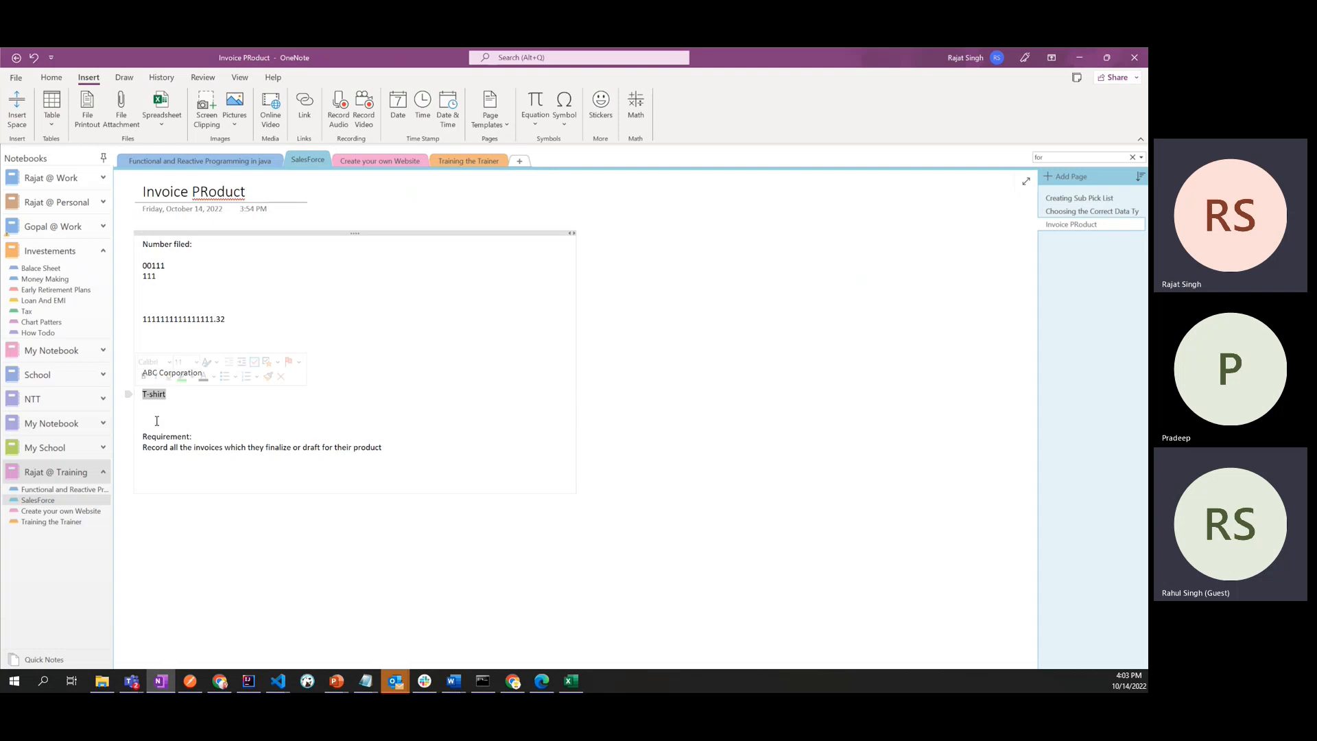
click(204, 404)
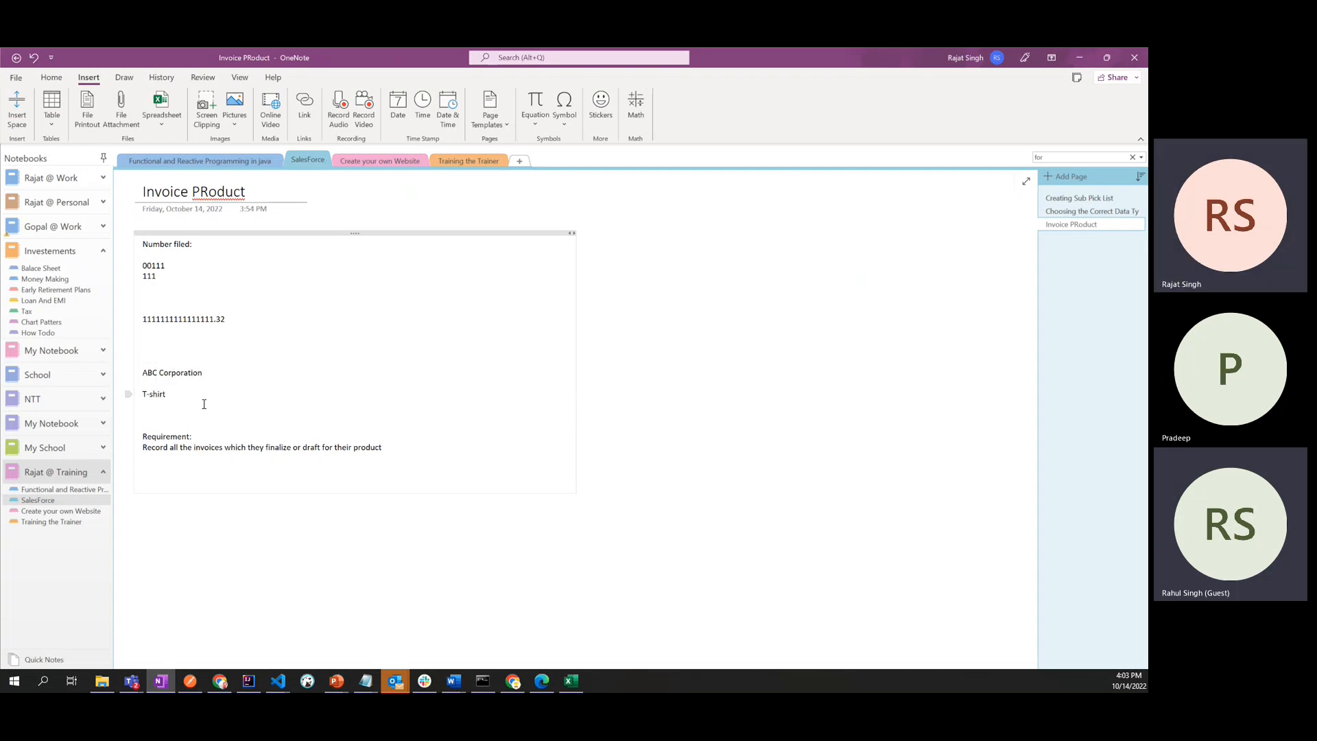
drag(177, 396, 141, 396)
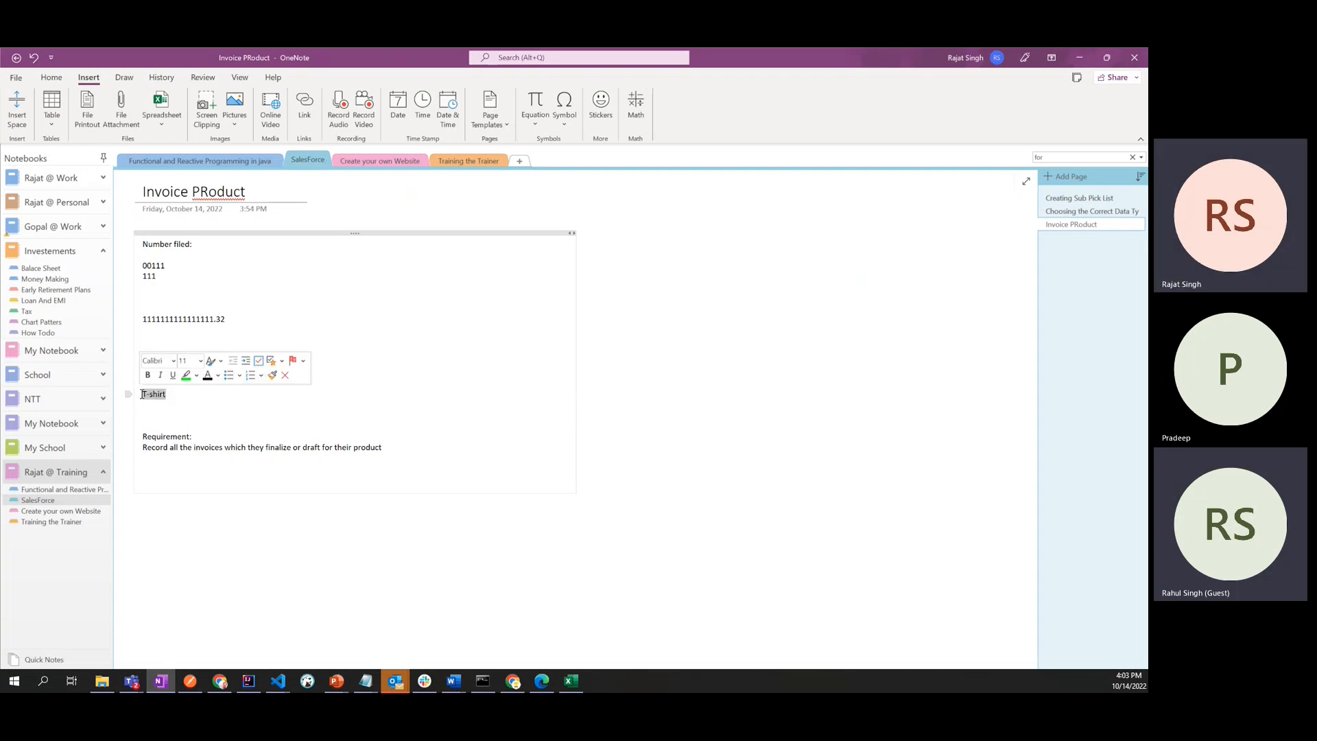
click(162, 415)
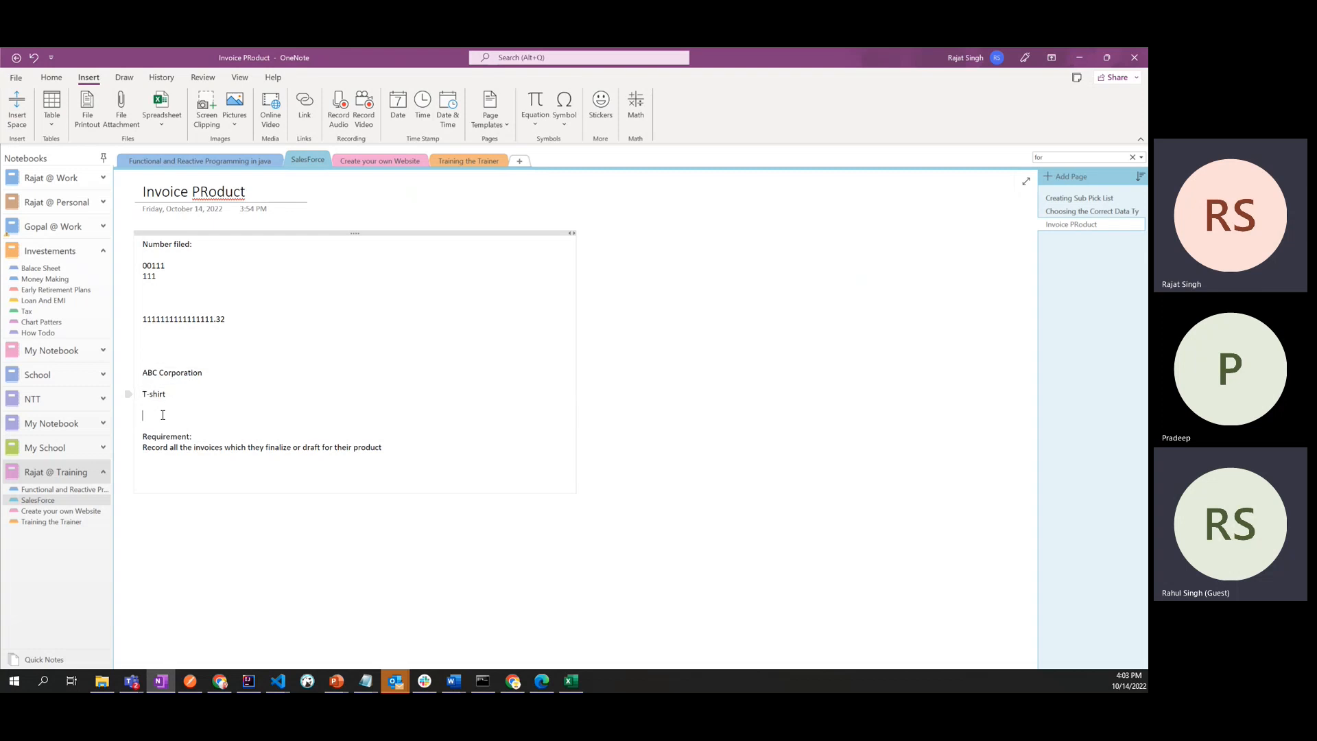
click(164, 395)
- Write "Deals with XYZ Corp" beside "ABC Corporation" on the same line
click(212, 372)
text(Deals with XY)
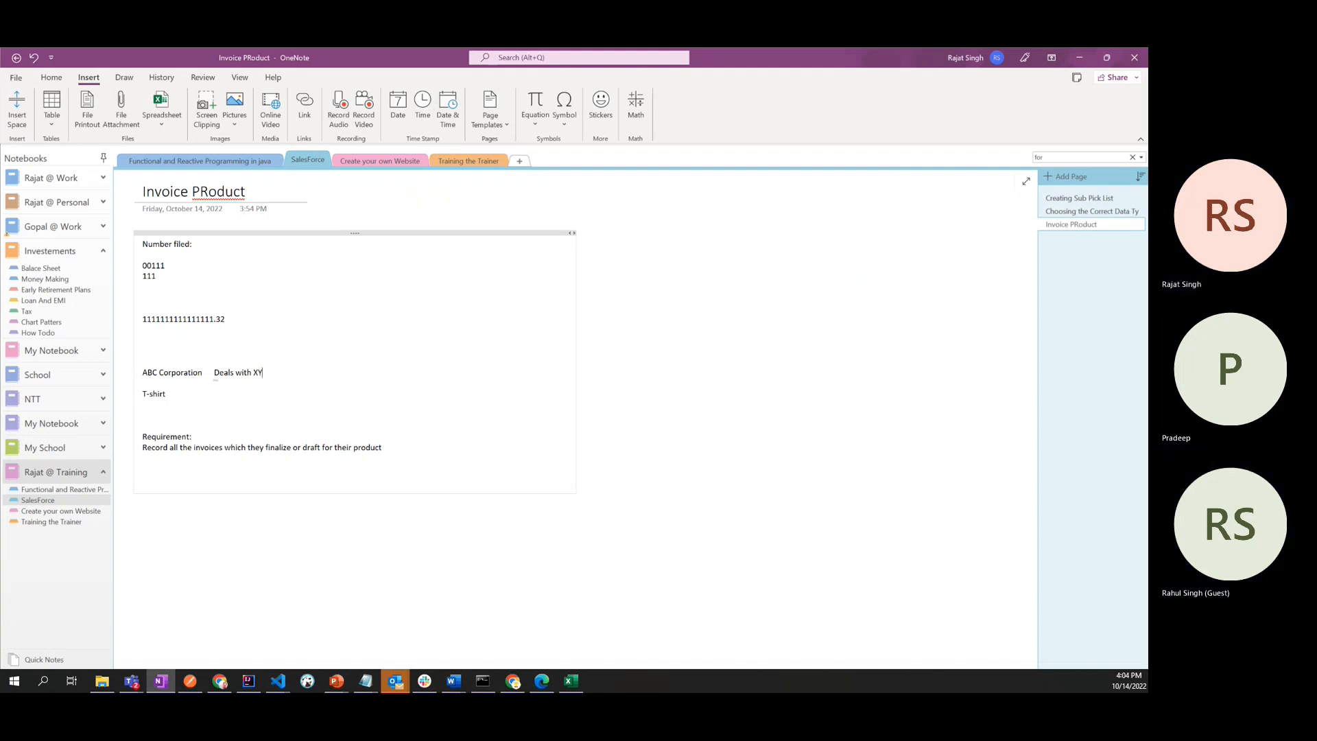
text(Z Cop)
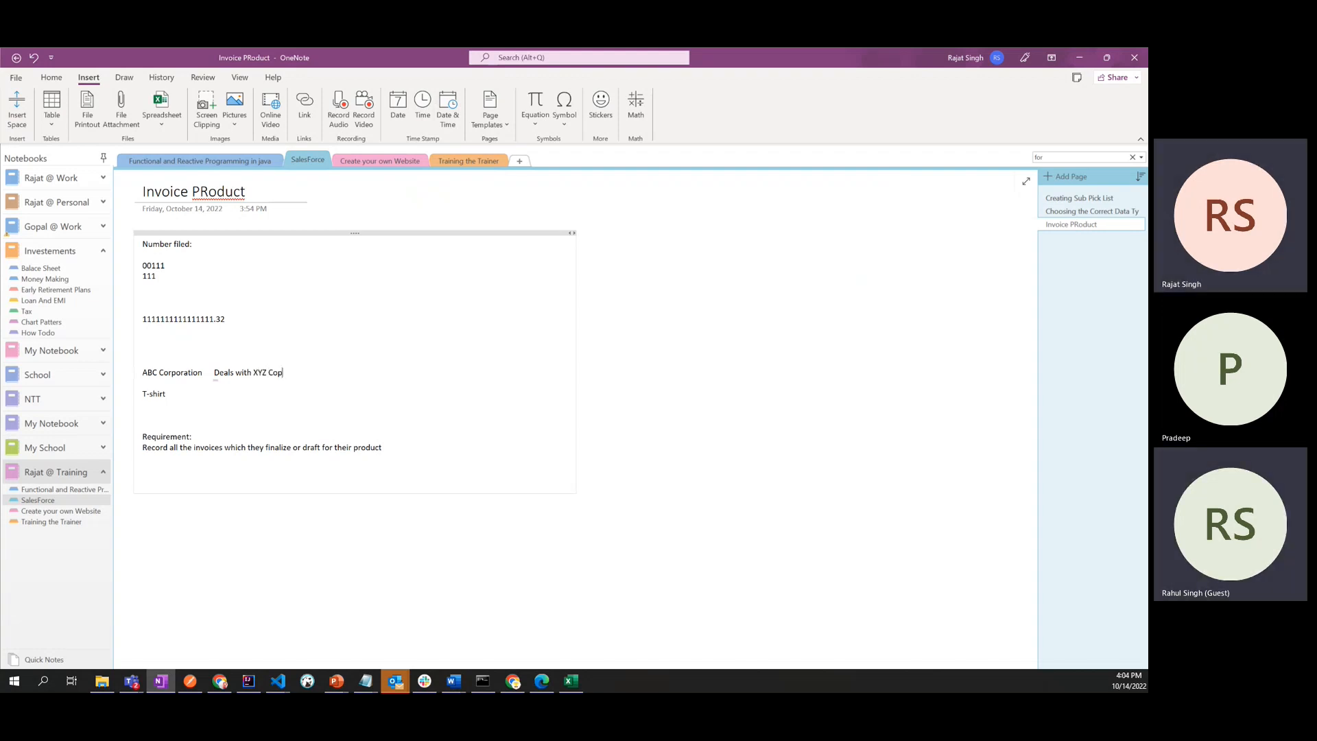
text(r)
key(BackSpace)
key(BackSpace)
text(rp)
drag(167, 394, 142, 394)
click(198, 400)
double_click(172, 373)
click(300, 375)
- Append the quantity "[1000]" to the T-shirt line
click(186, 395)
text([1])
key(Left)
text(00000)
key(BackSpace)
key(BackSpace)
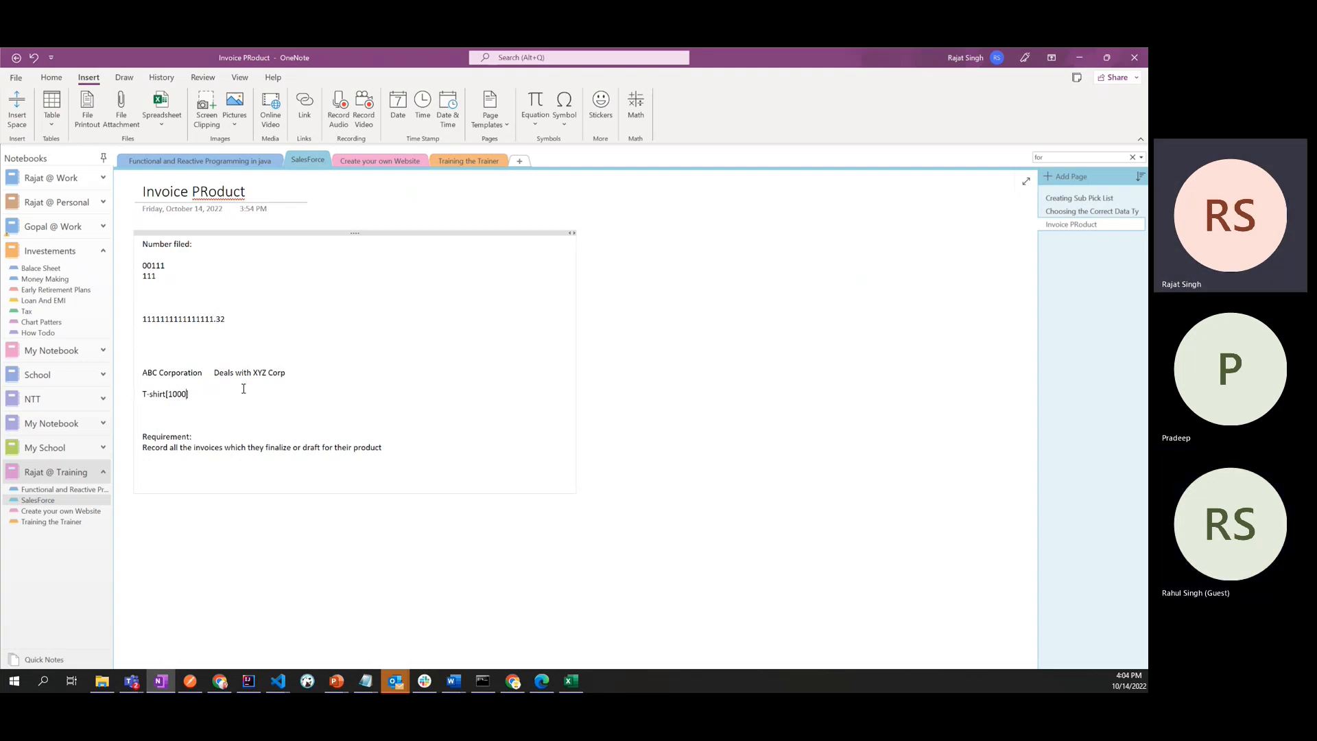
click(167, 417)
drag(196, 394, 140, 394)
click(215, 409)
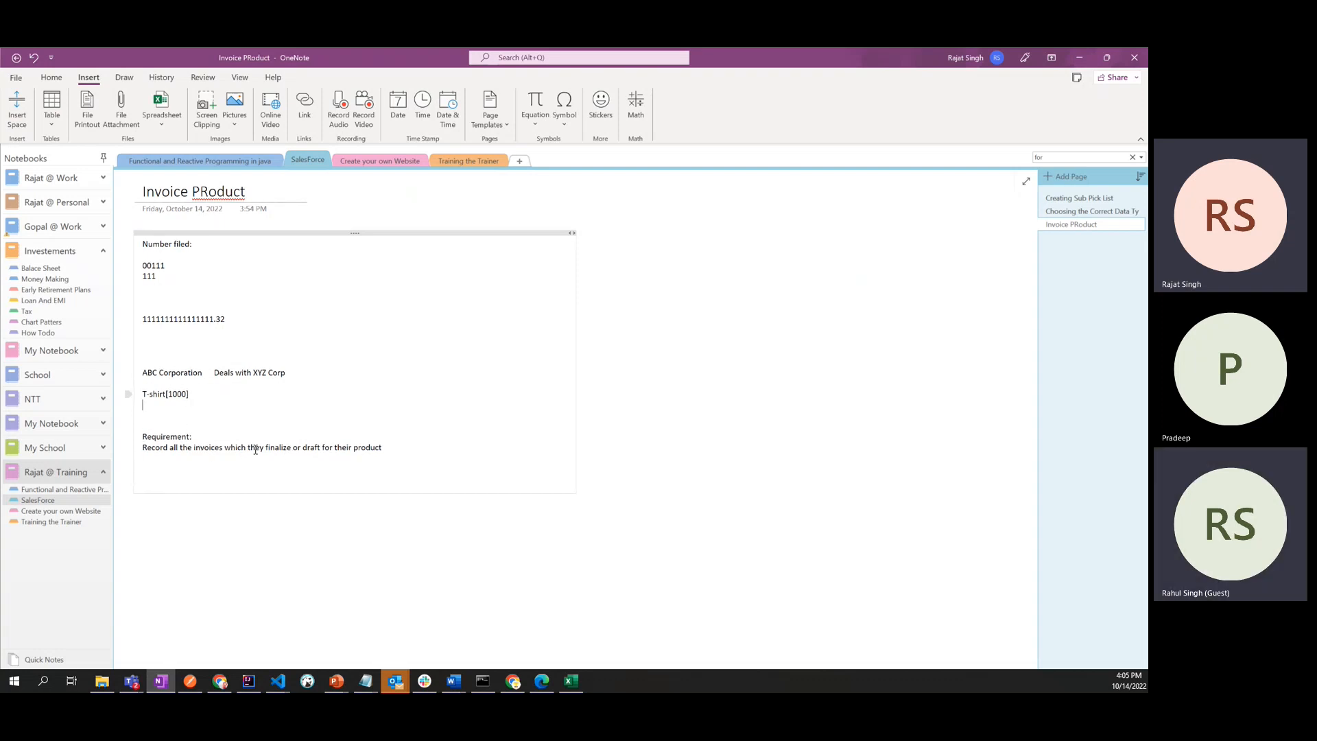
drag(256, 449, 385, 449)
click(205, 416)
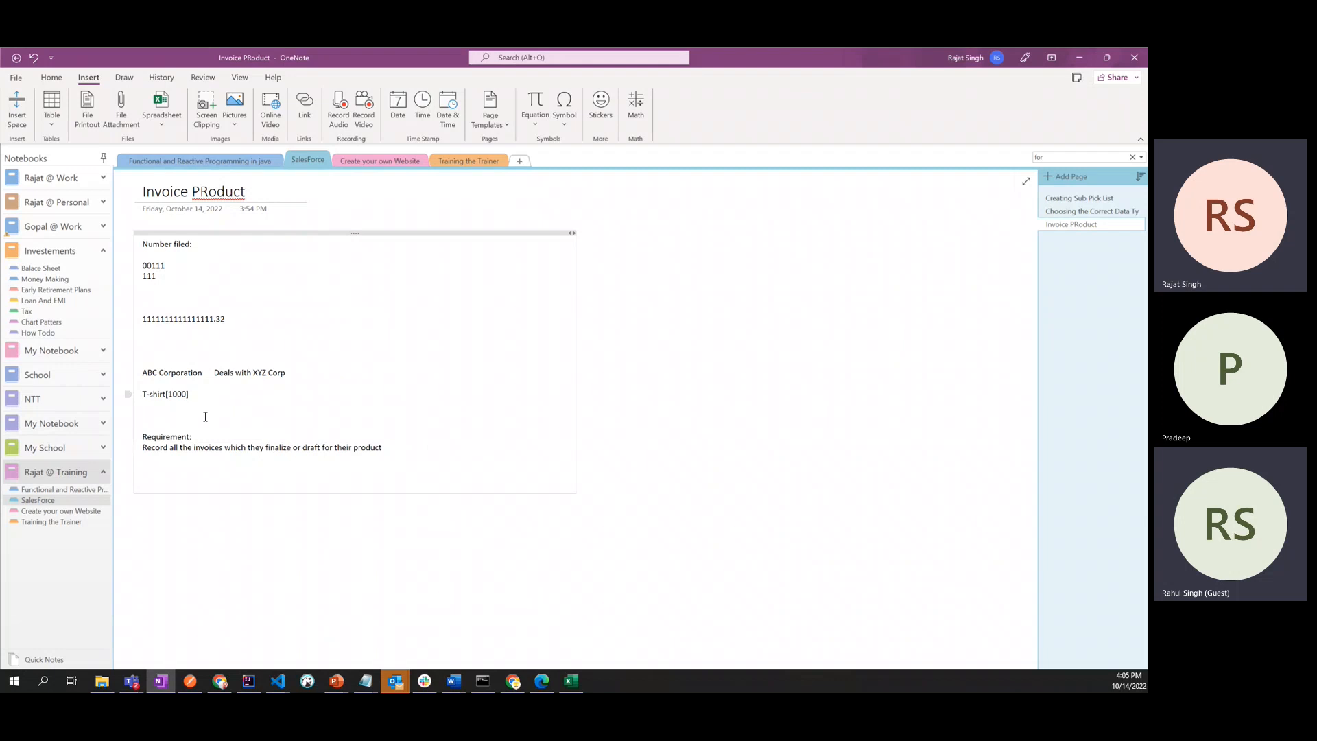
double_click(154, 392)
click(166, 462)
- View the draft invoices in the Excel Invoices workbook, then return to the OneNote requirement notes
click(578, 685)
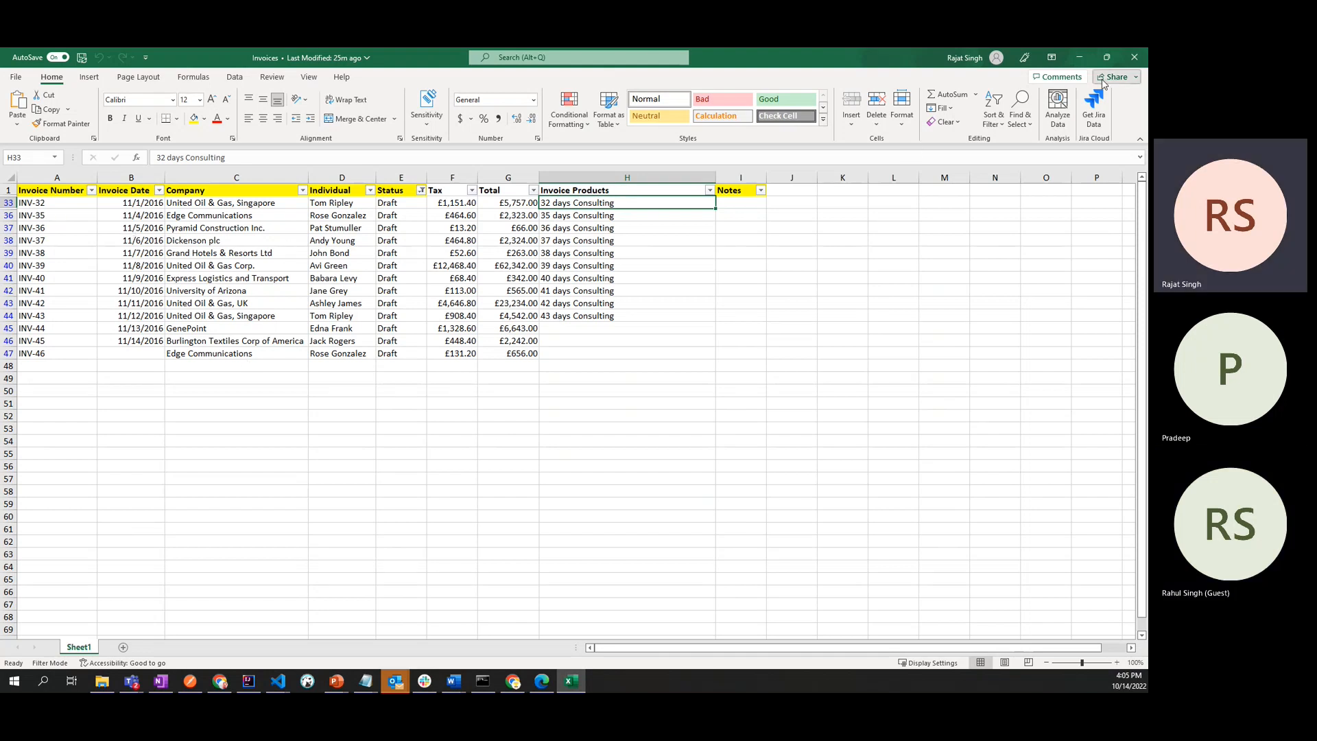
click(1079, 60)
click(164, 467)
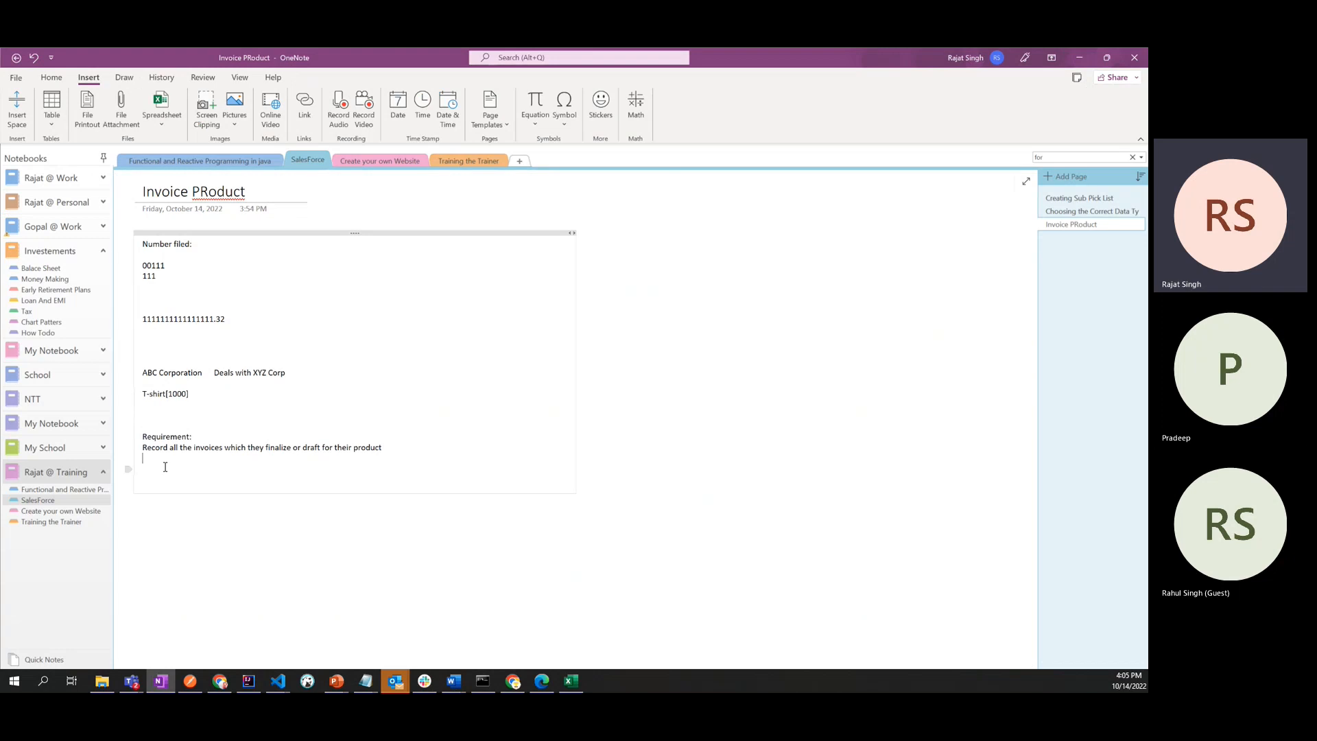
click(569, 680)
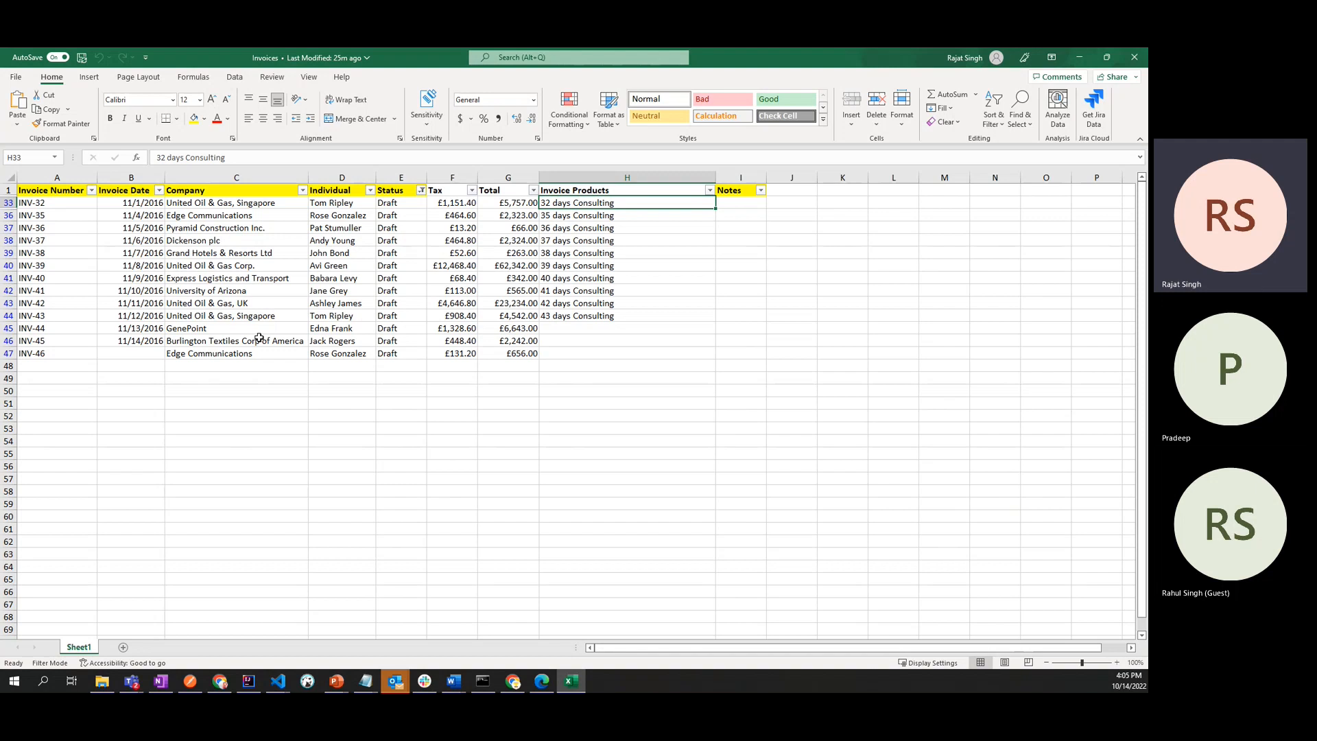
key(alt+Tab)
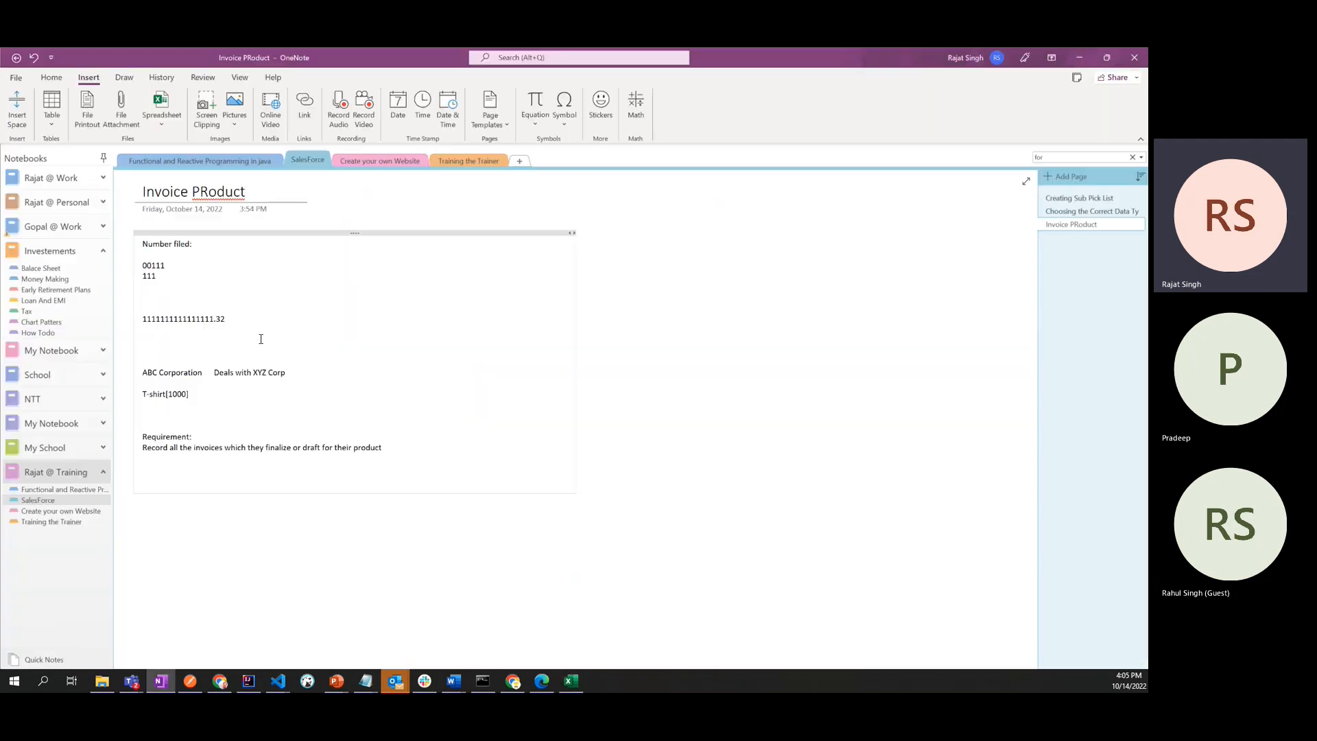
- Start a new line below the requirement text reading "Achieve with Any standard CRM"
key(Return)
key(Return)
text(Achi)
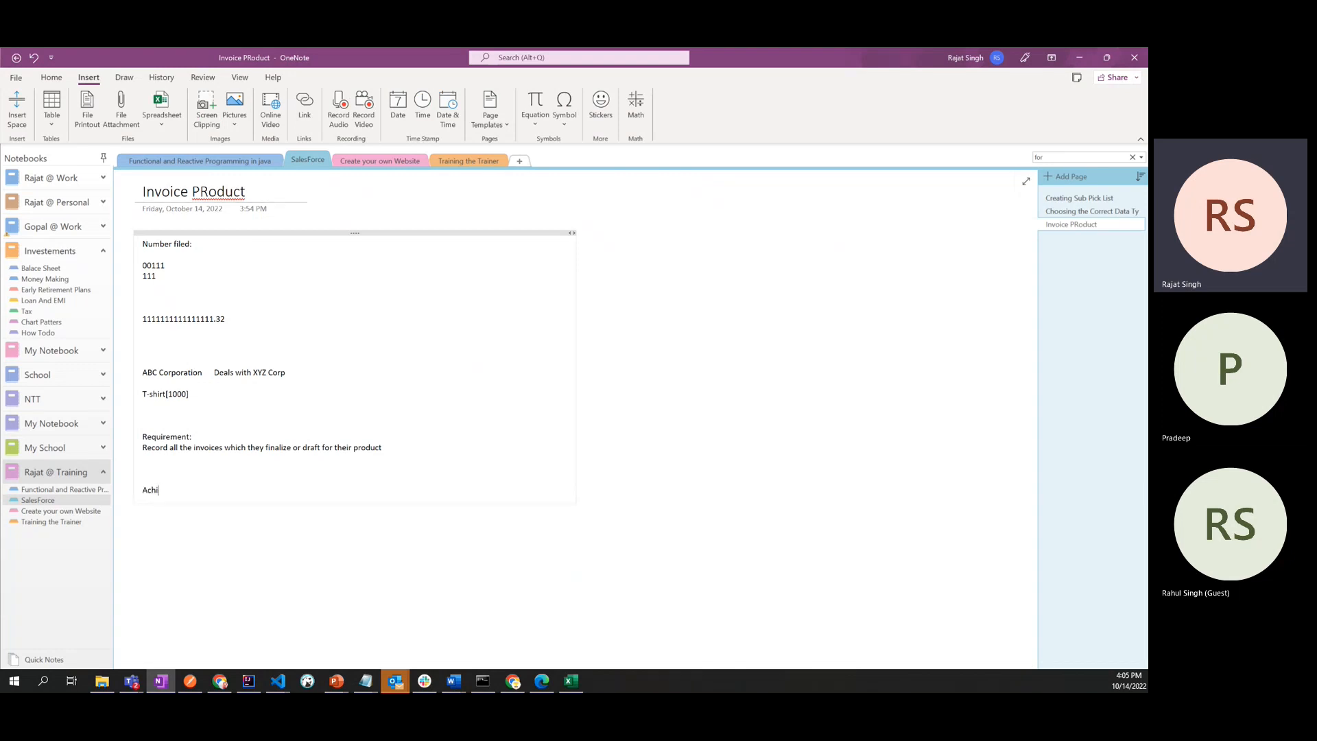
text(reve w)
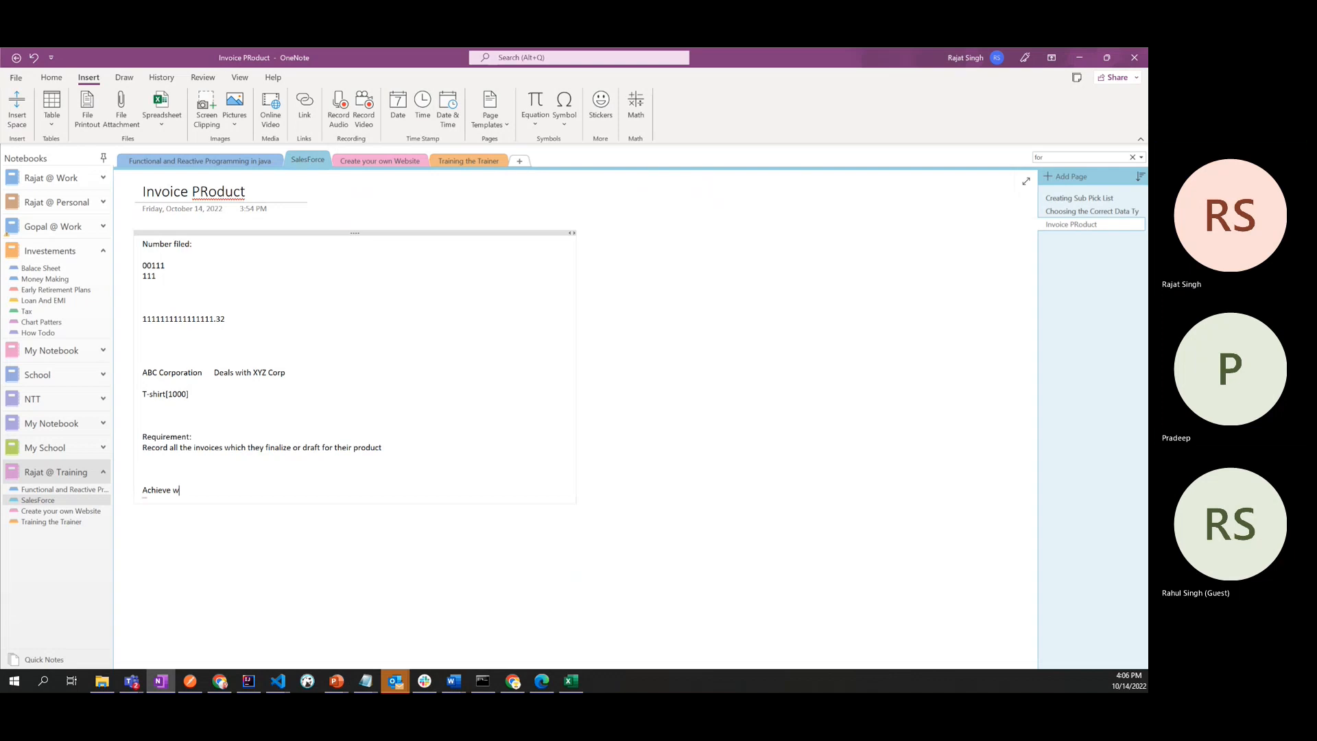
text(ith as)
key(BackSpace)
key(BackSpace)
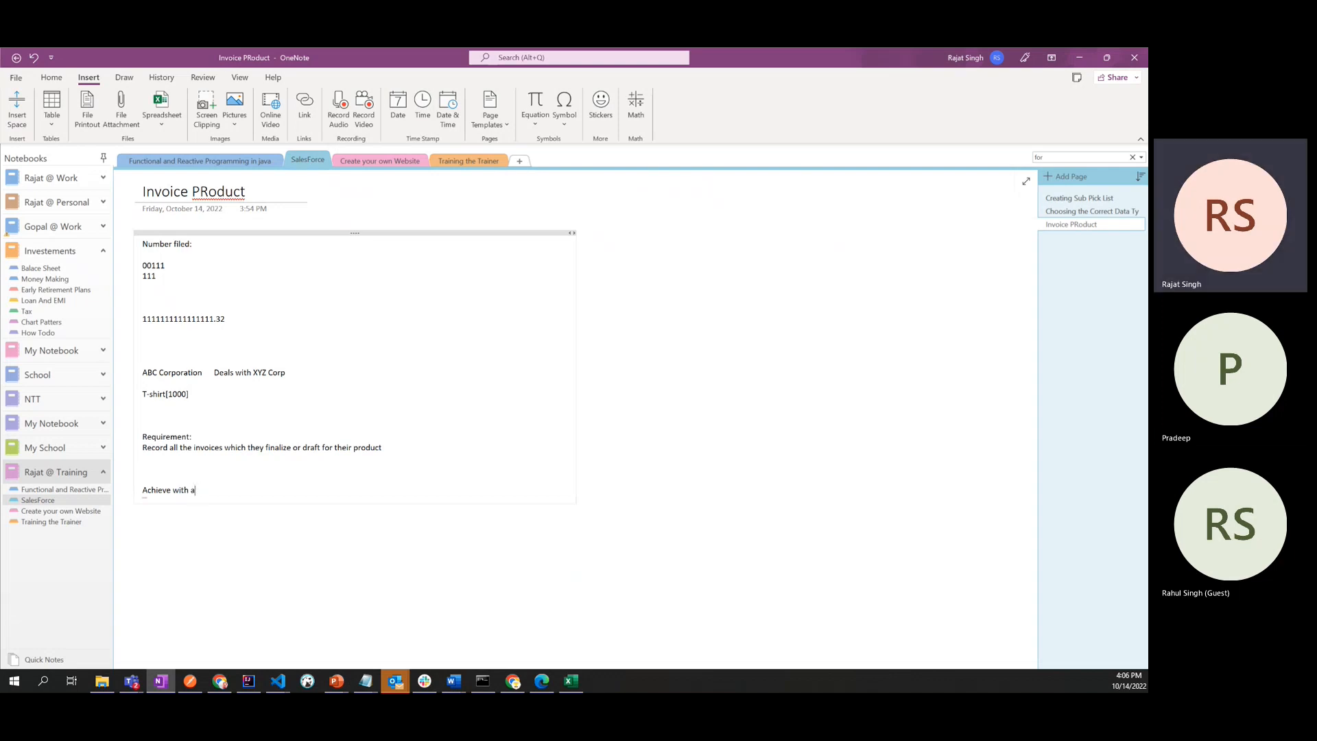
text(Any sta)
key(BackSpace)
text(an)
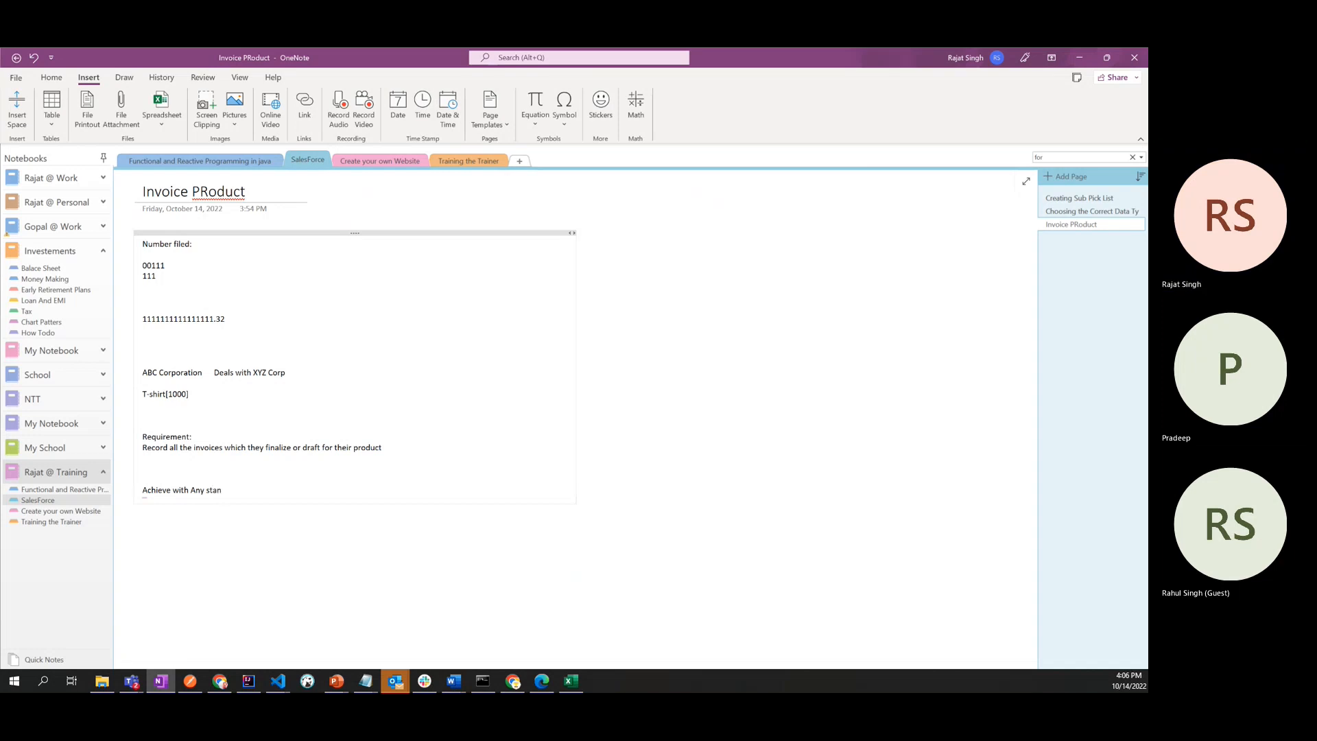
text(dard C)
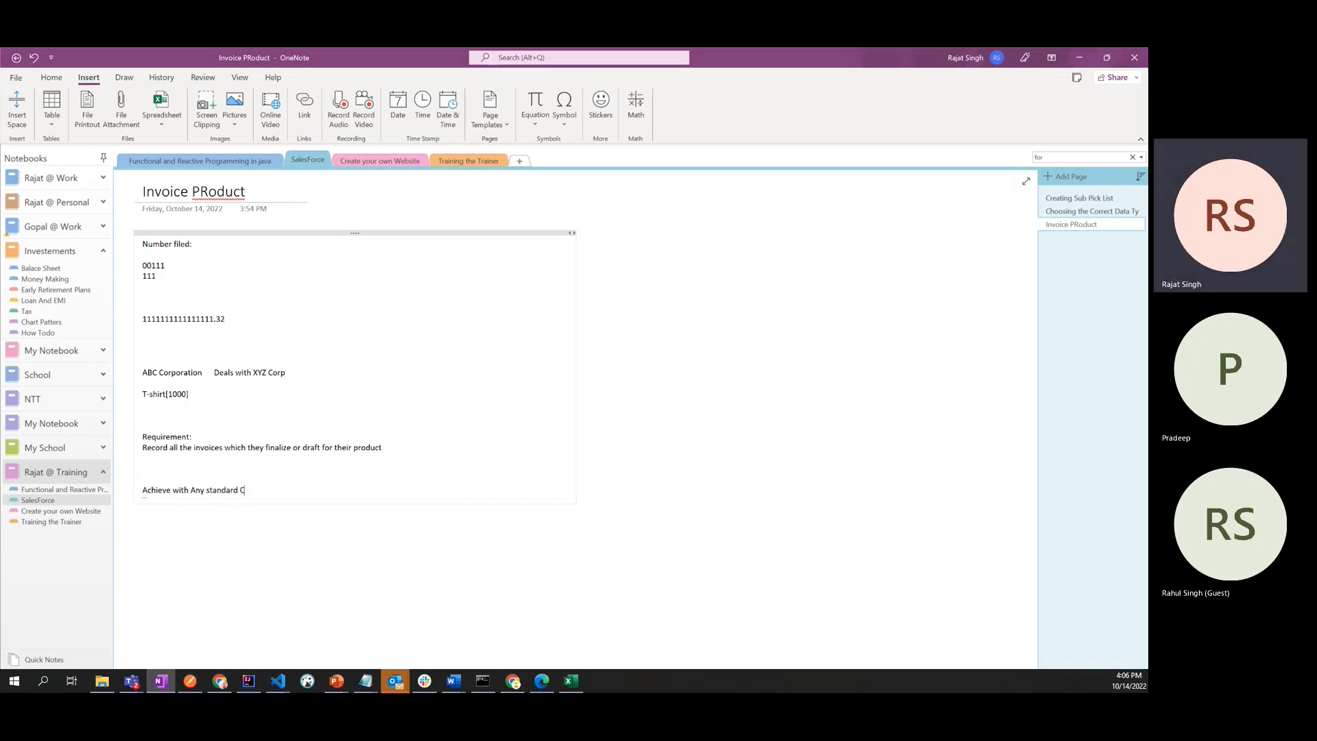
text(RM sd)
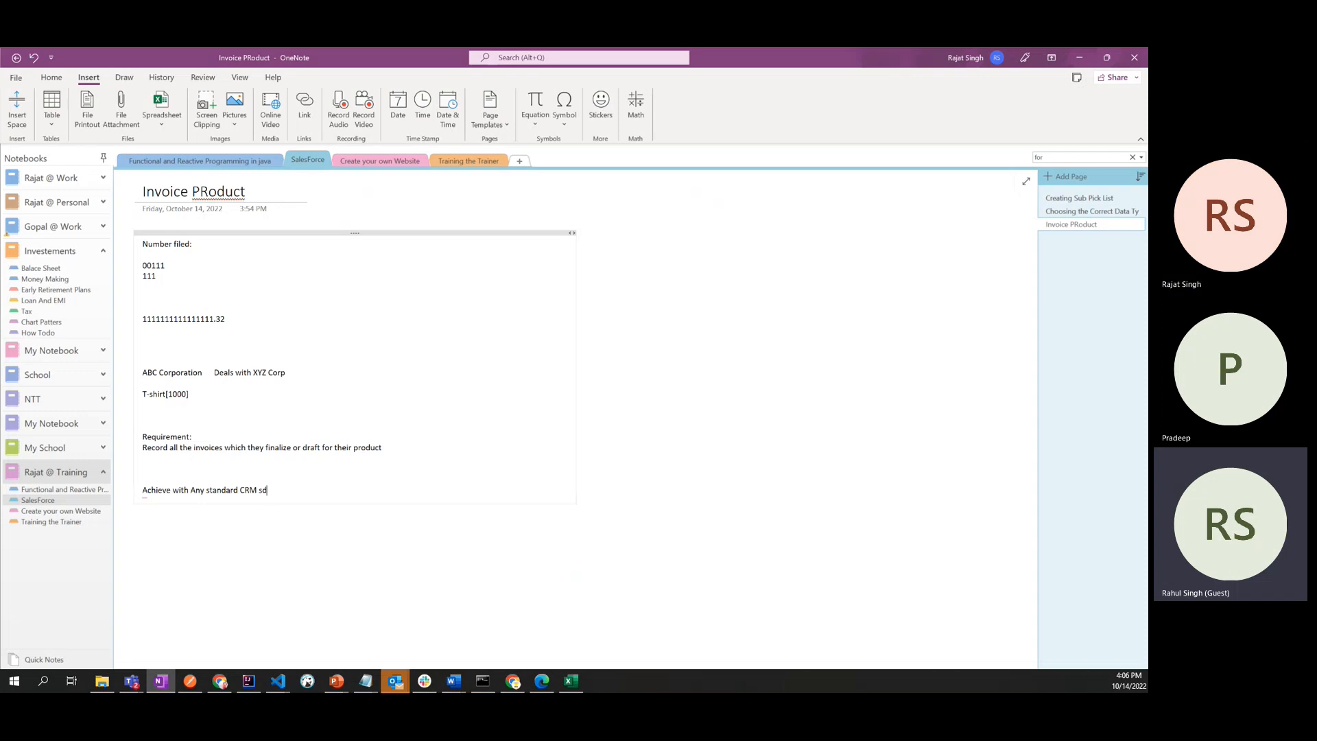
key(BackSpace)
key(BackSpace)
- Continue the CRM line with the words "Software available in market"
text(Sof)
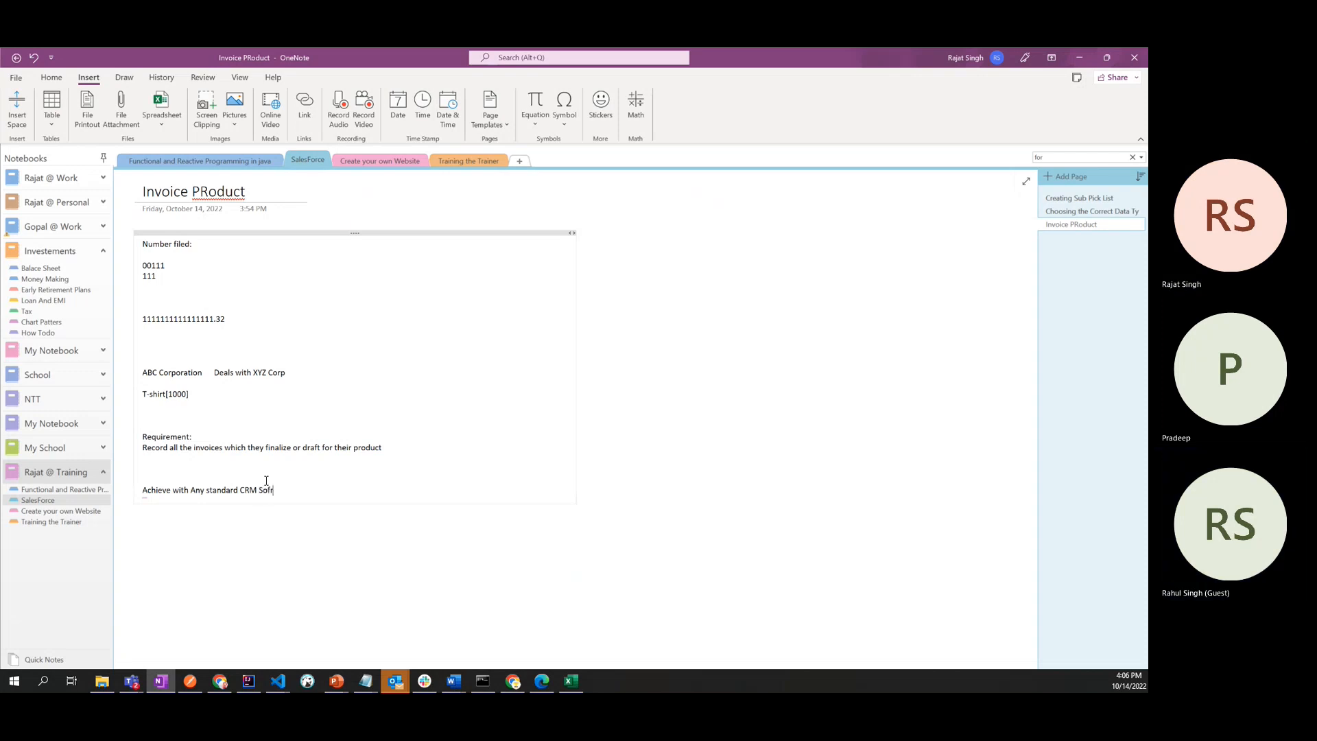
text(t)
text(war ea)
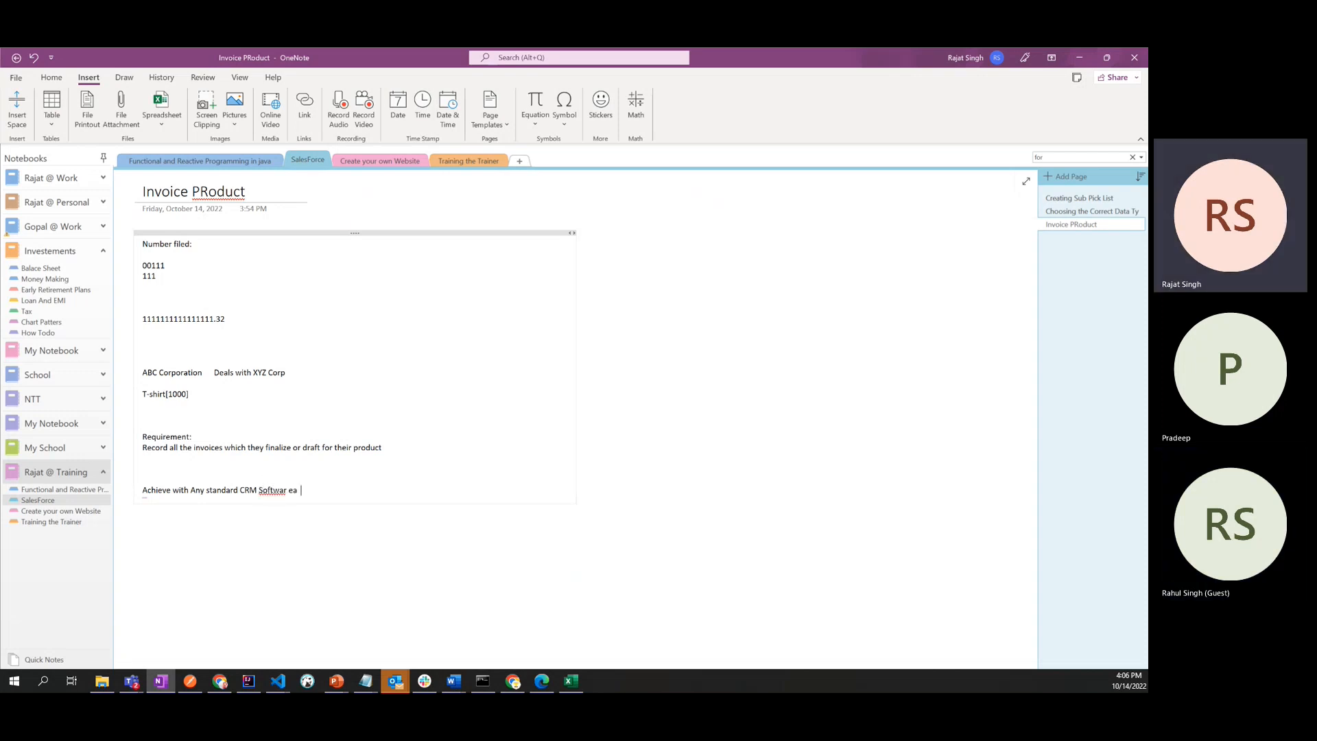
text(vailable in mariket)
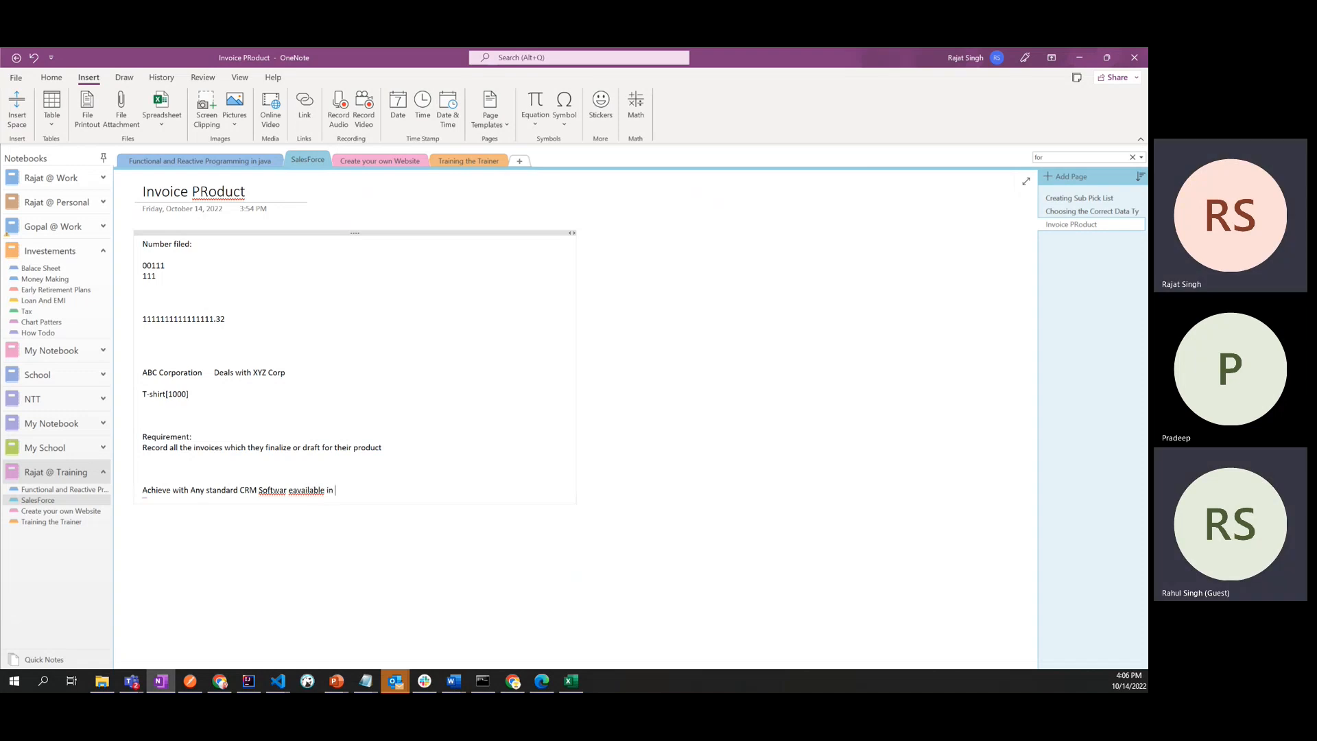
key(BackSpace)
key(BackSpace)
key(BackSpace)
key(BackSpace)
key(BackSpace)
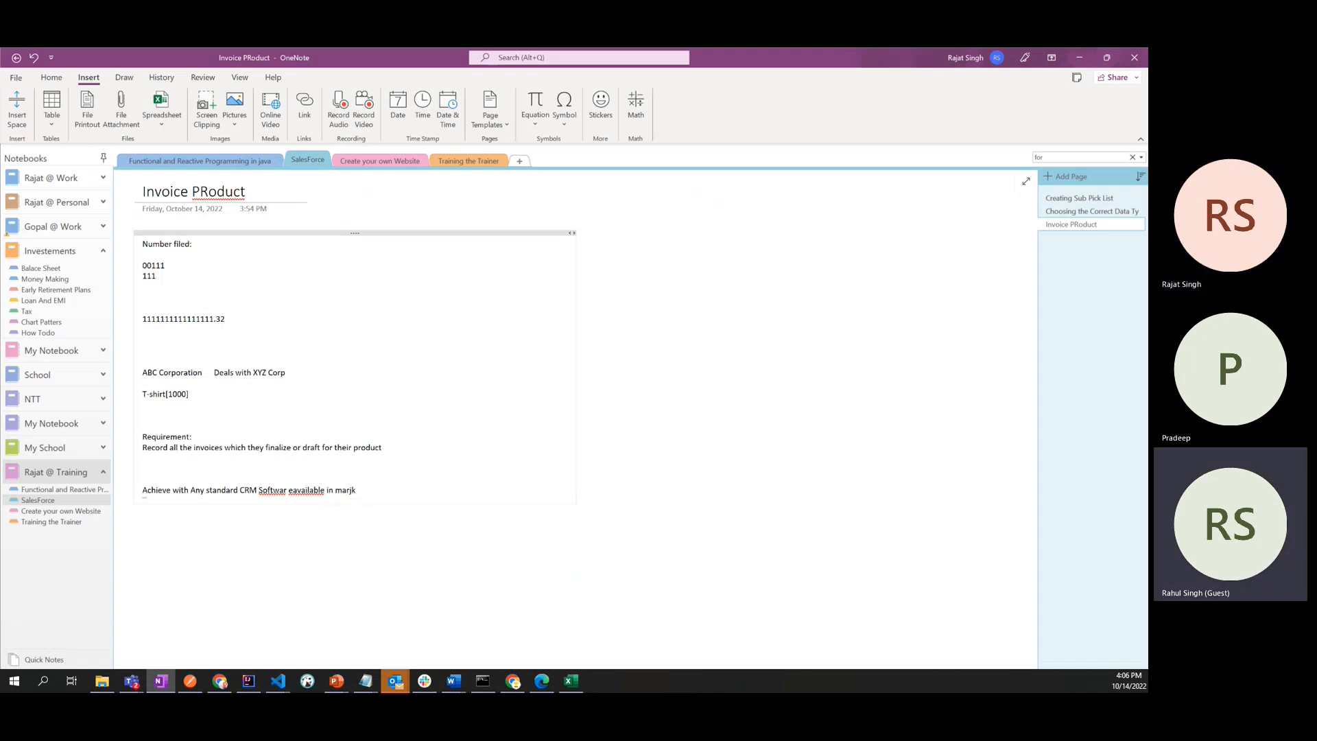
text(ket)
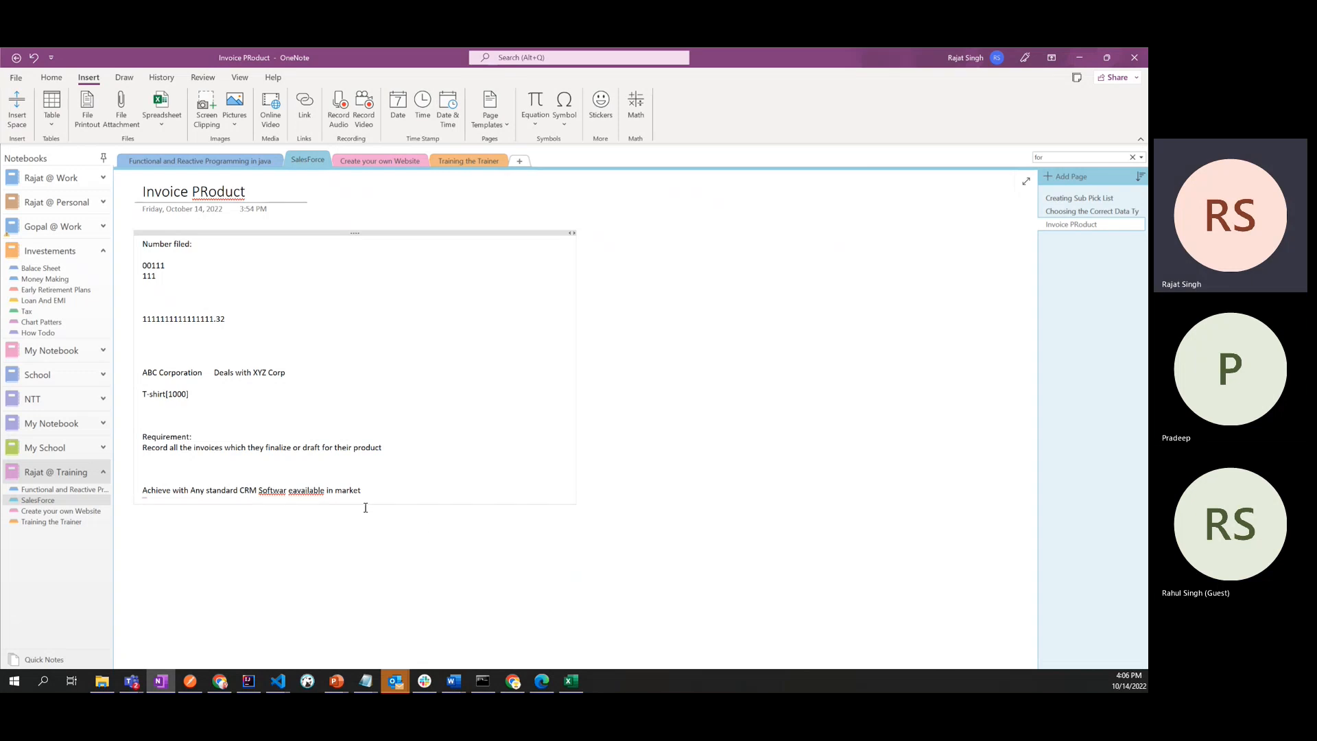
- Correct the misspelled words in the CRM line to "Software available" and end the sentence with a period
right_click(302, 491)
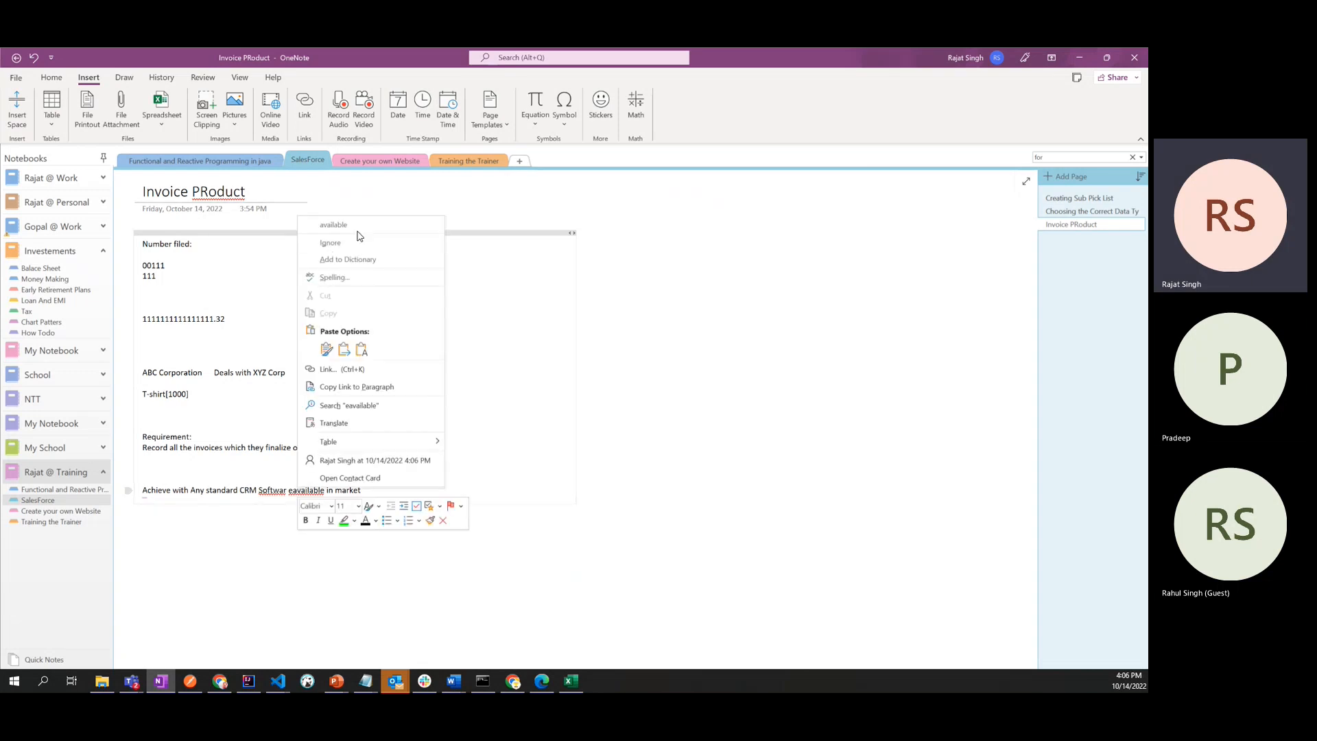
click(329, 226)
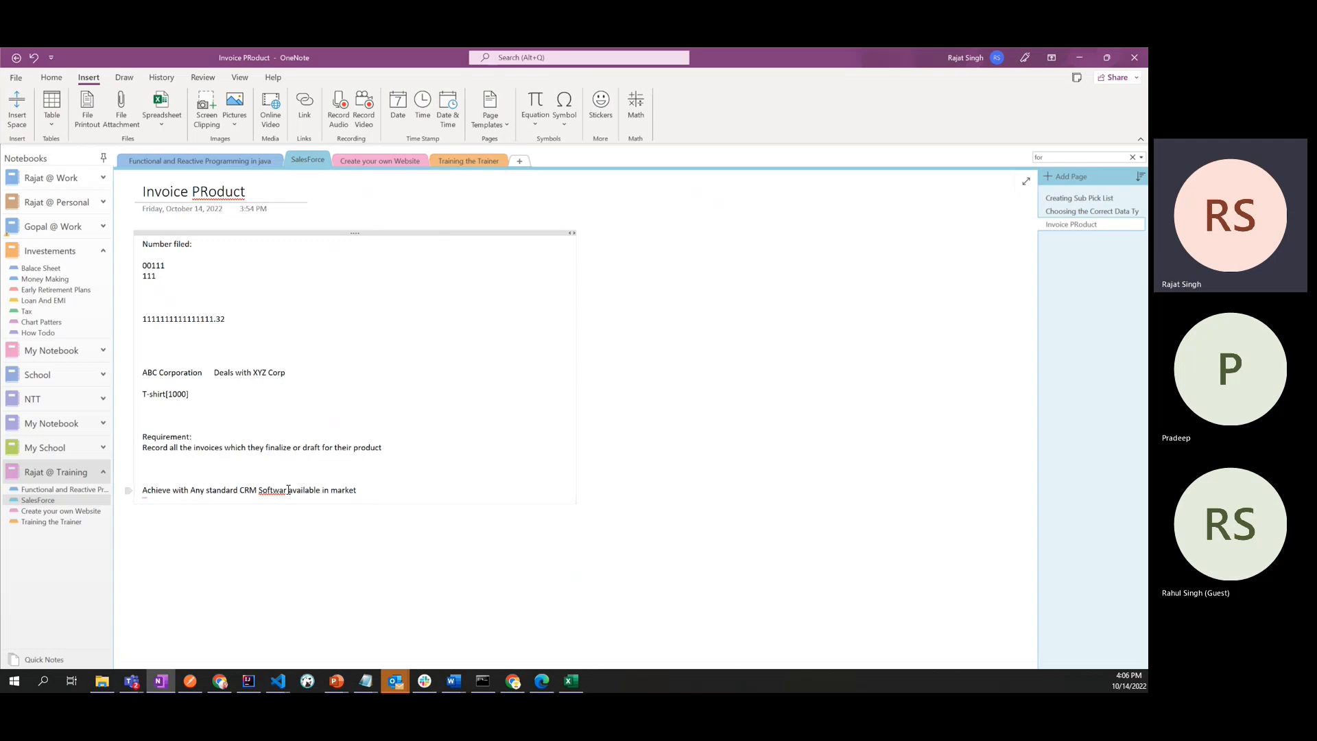
text(et .)
- Write the temporary note "100-> on developers" between the requirement and the CRM line, and delete it again
drag(398, 449, 162, 257)
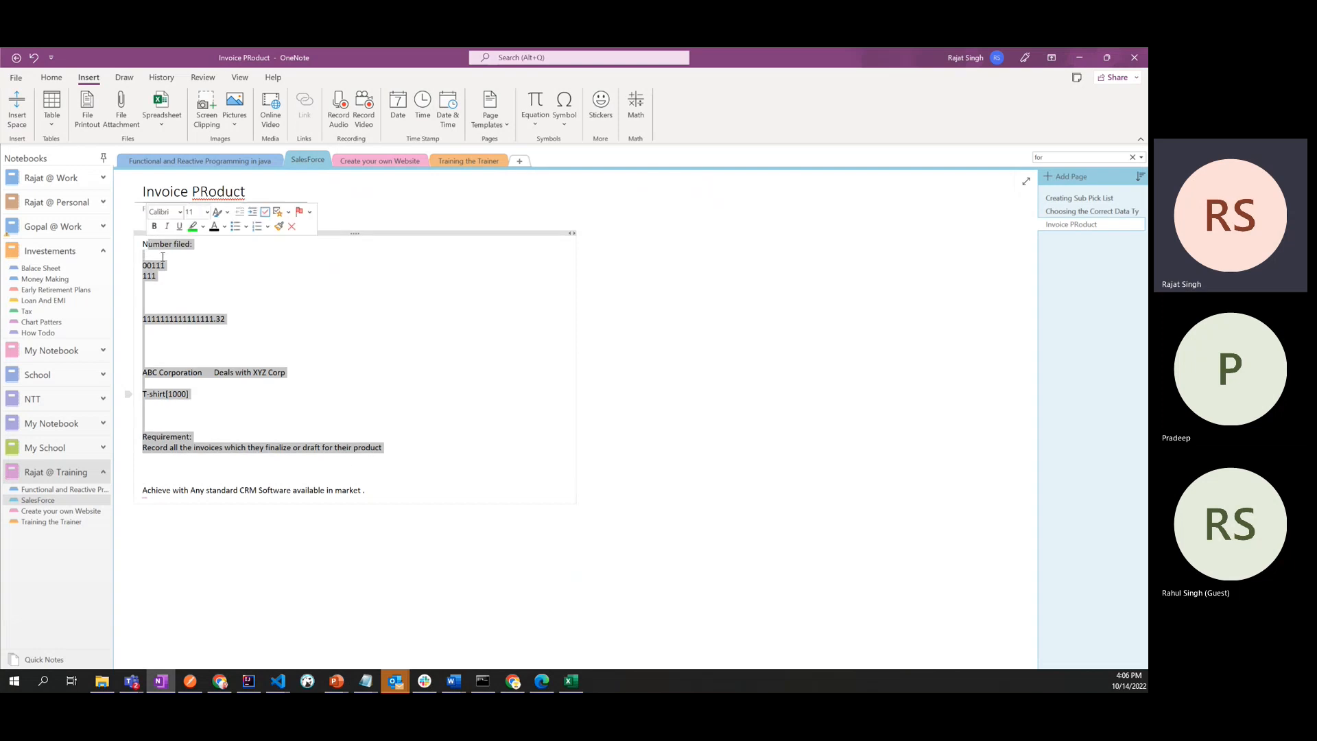
click(429, 459)
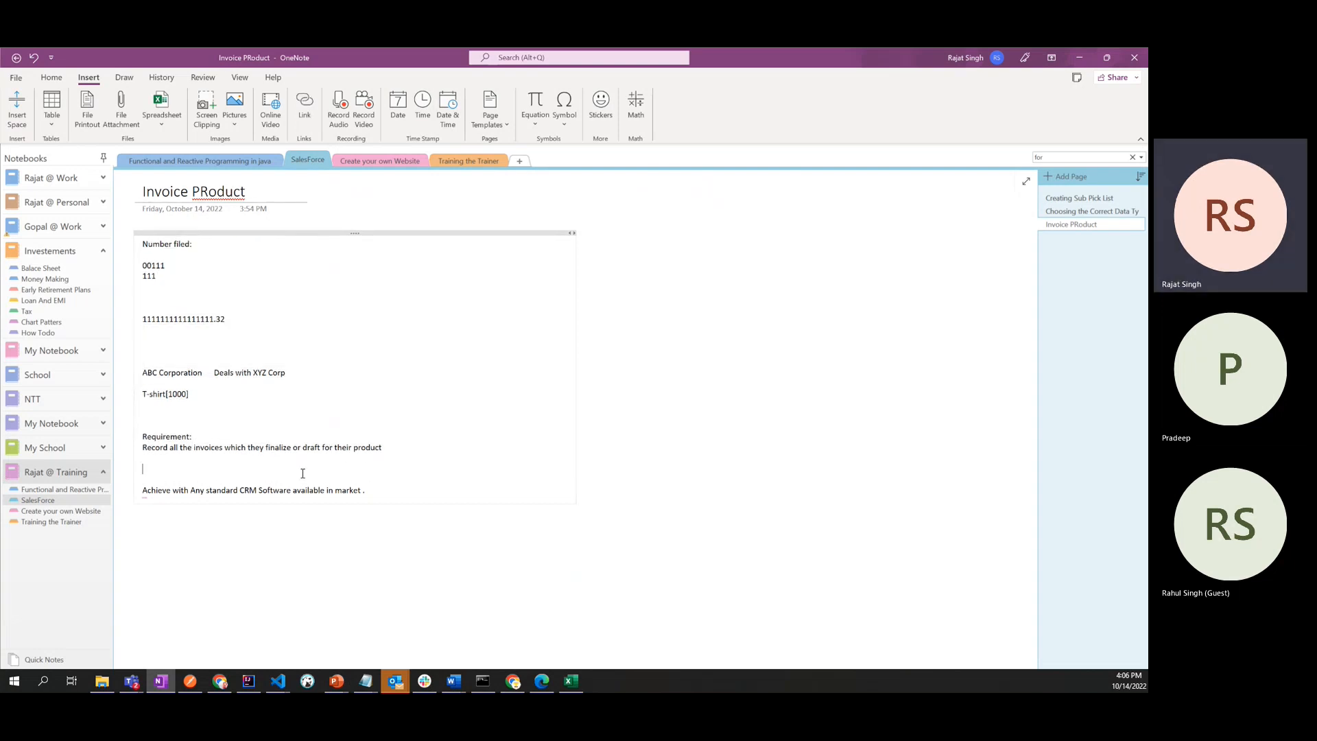
text(100-> on developers)
triple_click(143, 469)
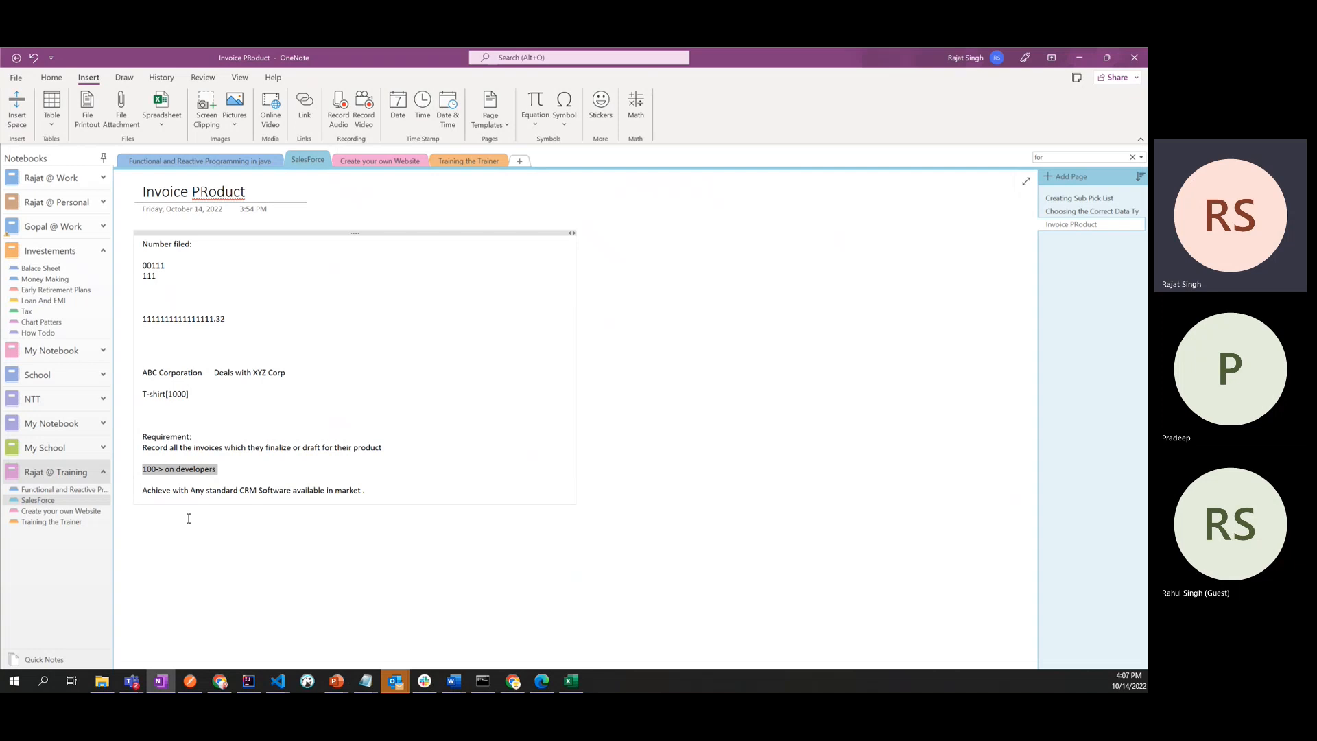
key(Delete)
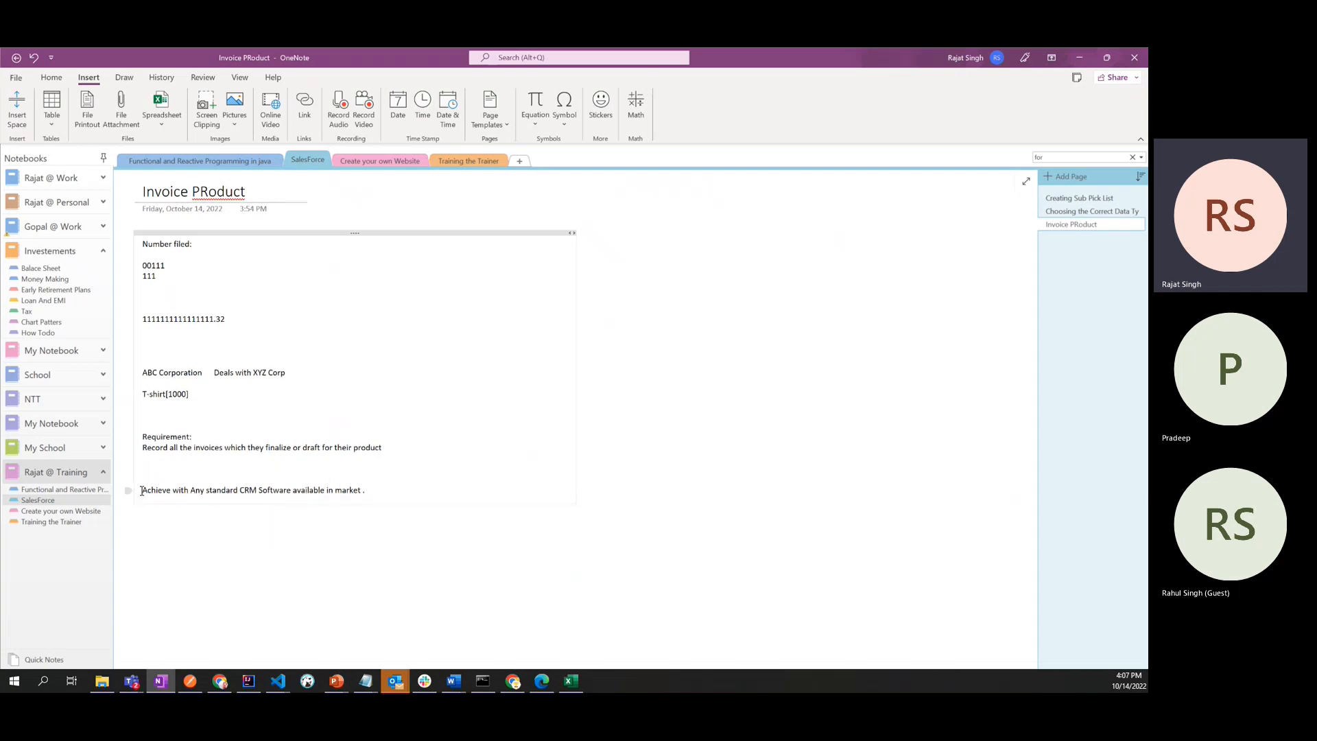
- Highlight the CRM sentence, then switch to the Excel Invoices workbook and check the tax and the missing invoice products of the draft invoices
drag(141, 491, 366, 490)
click(384, 481)
key(alt+Tab)
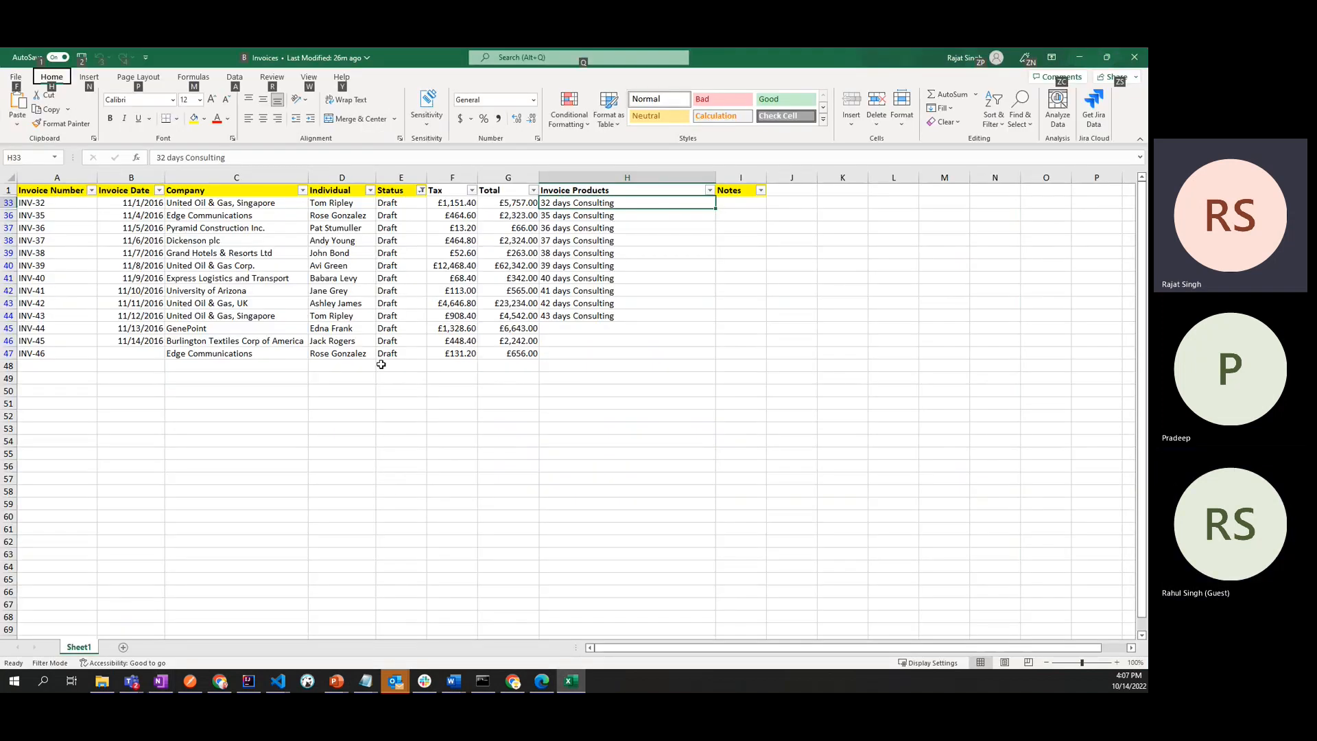
click(463, 281)
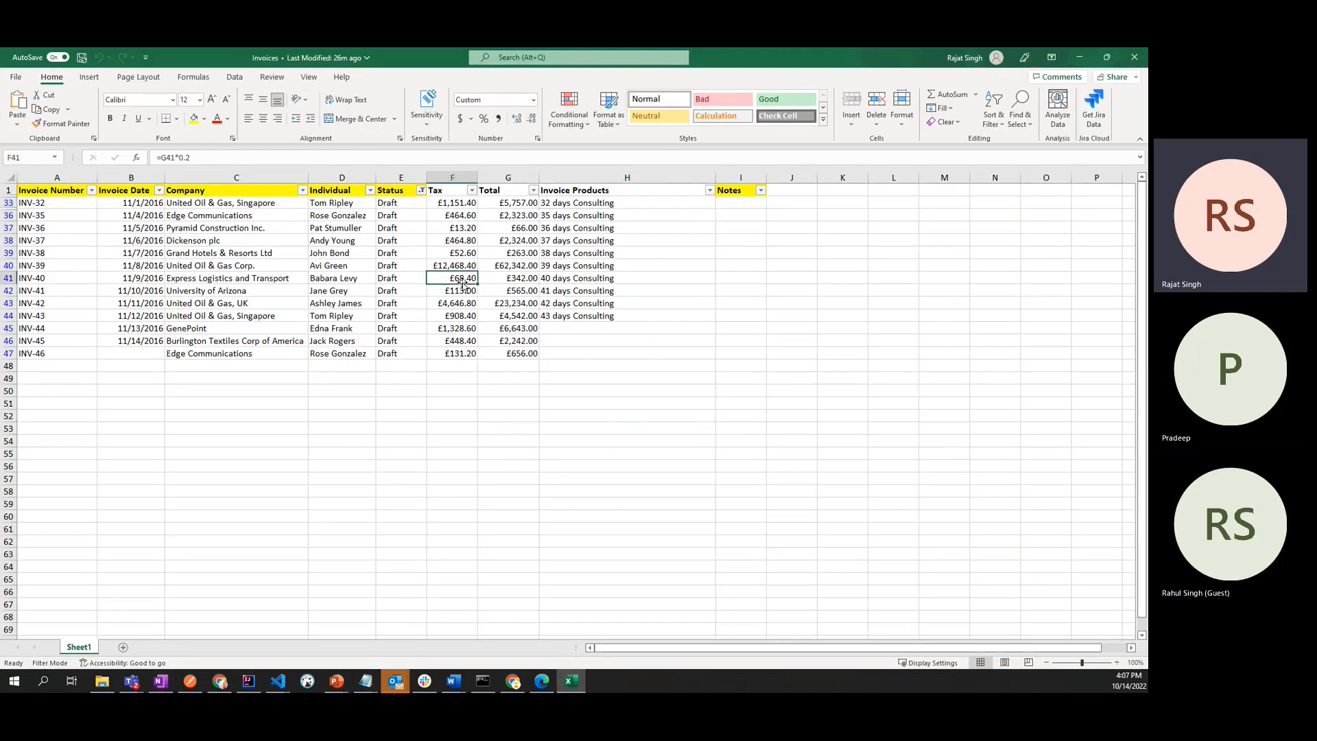
click(619, 327)
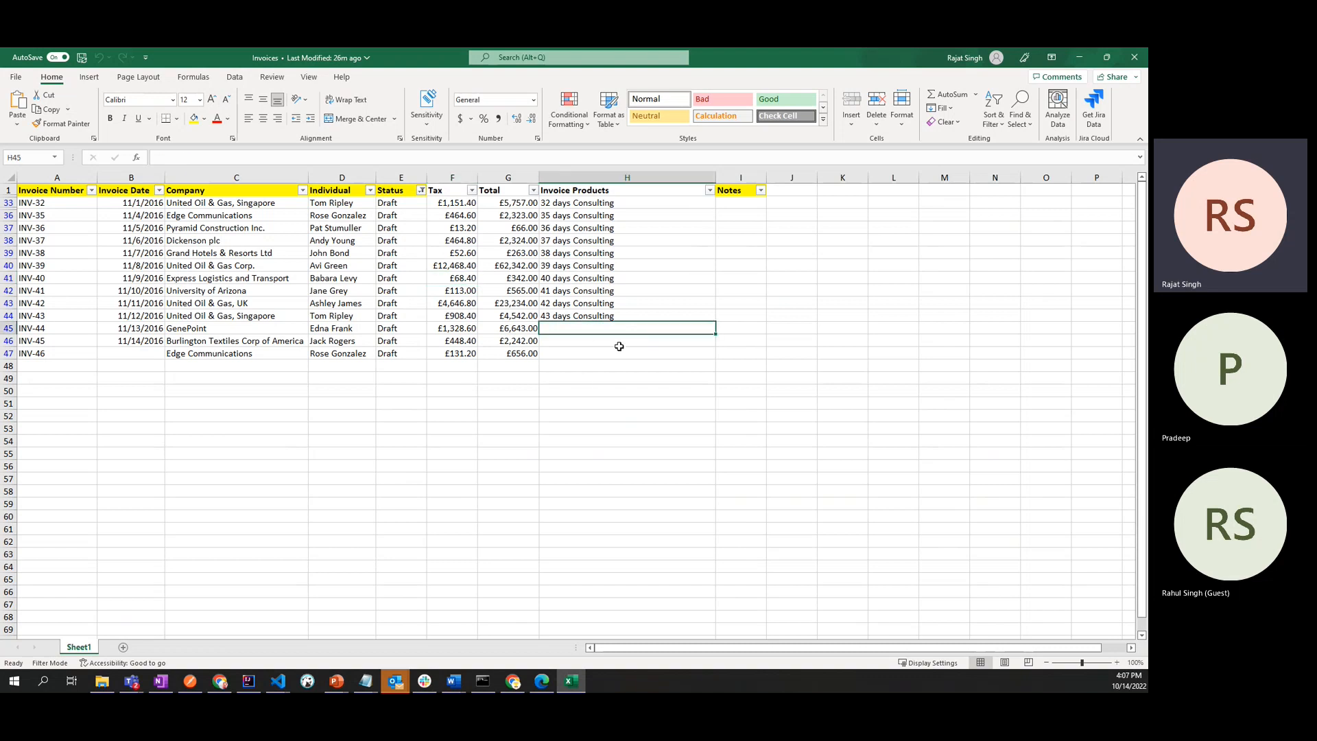
click(619, 346)
click(619, 356)
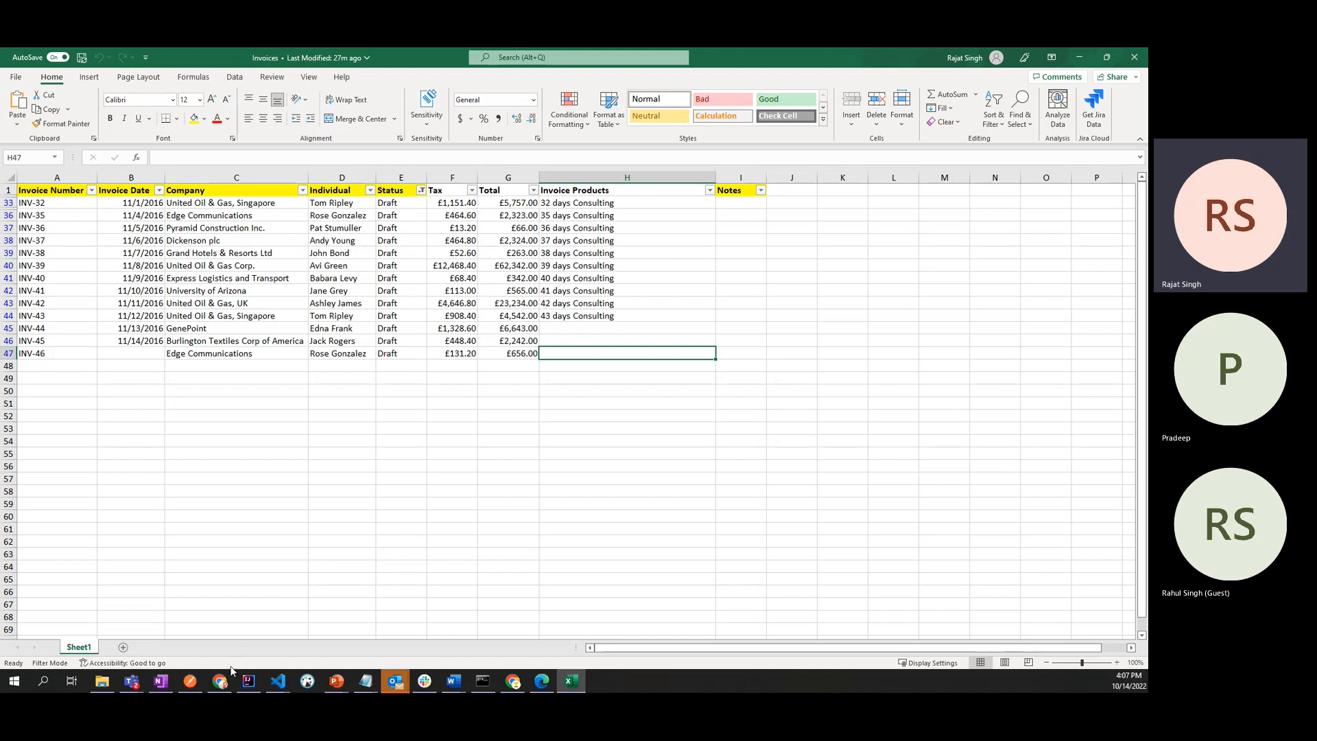
- Switch to the Salesforce New Custom Field page in Chrome and review the available data types, including External Lookup Relationship
mouse_move(232, 669)
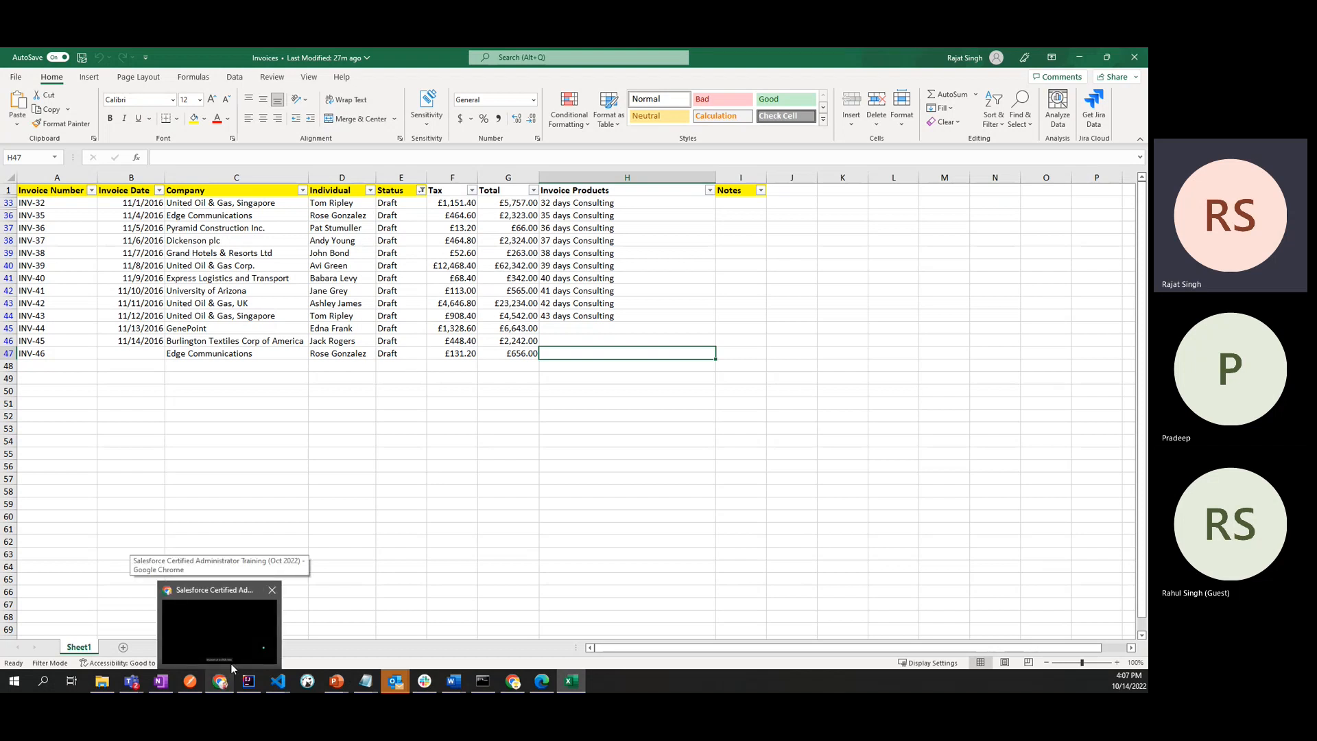
click(514, 681)
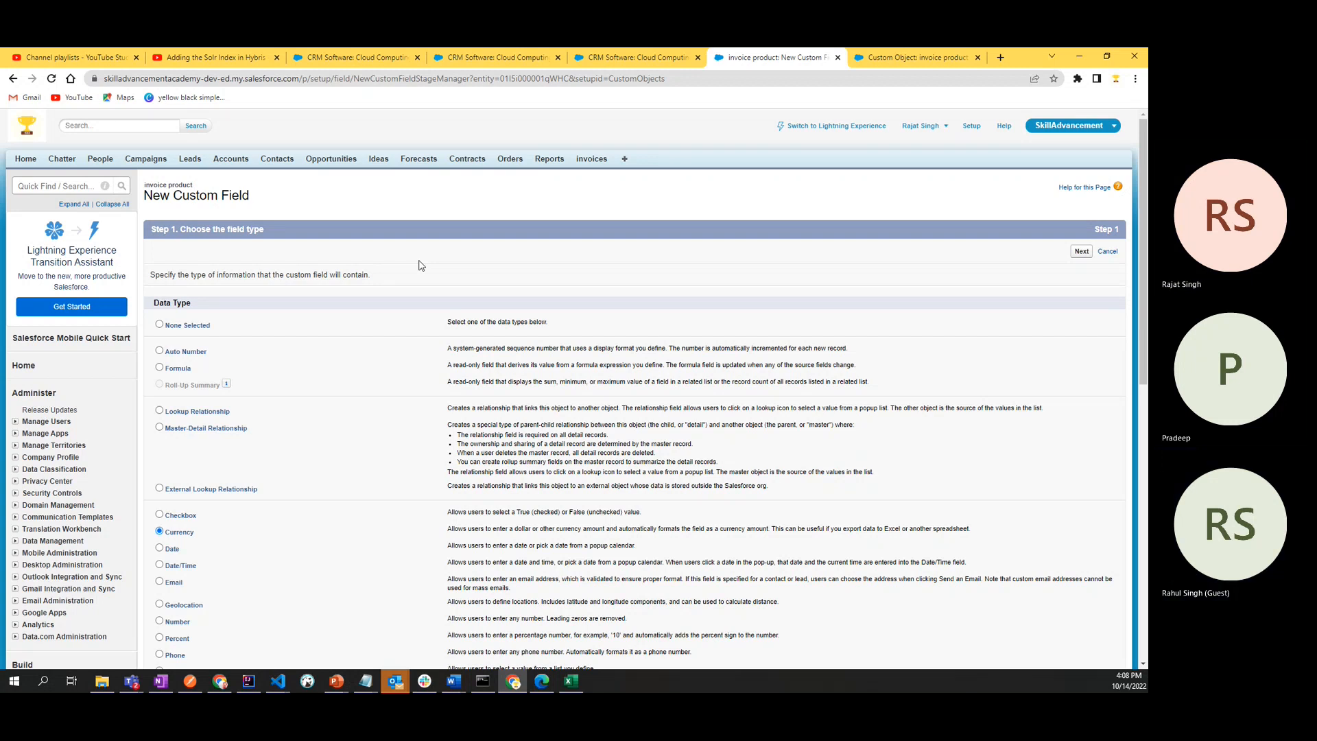
scroll(420, 265, down, 5)
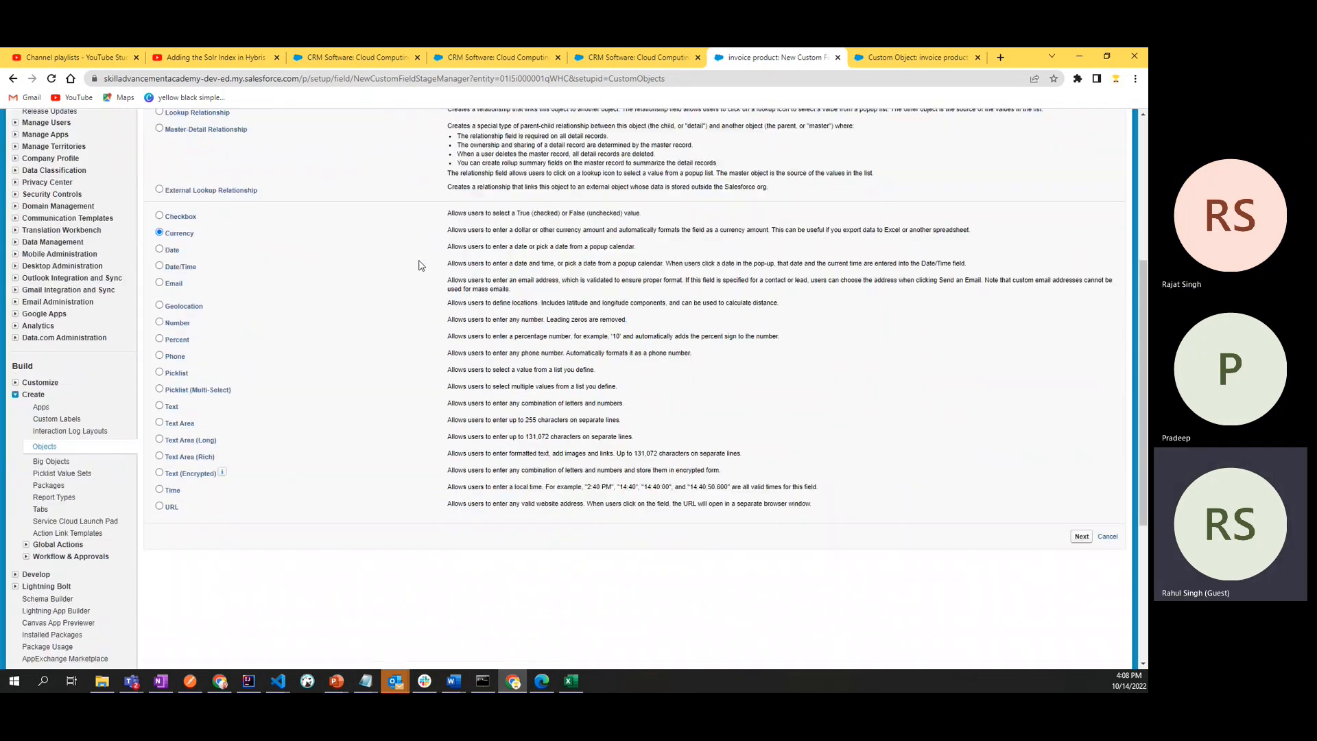
scroll(420, 266, up, 5)
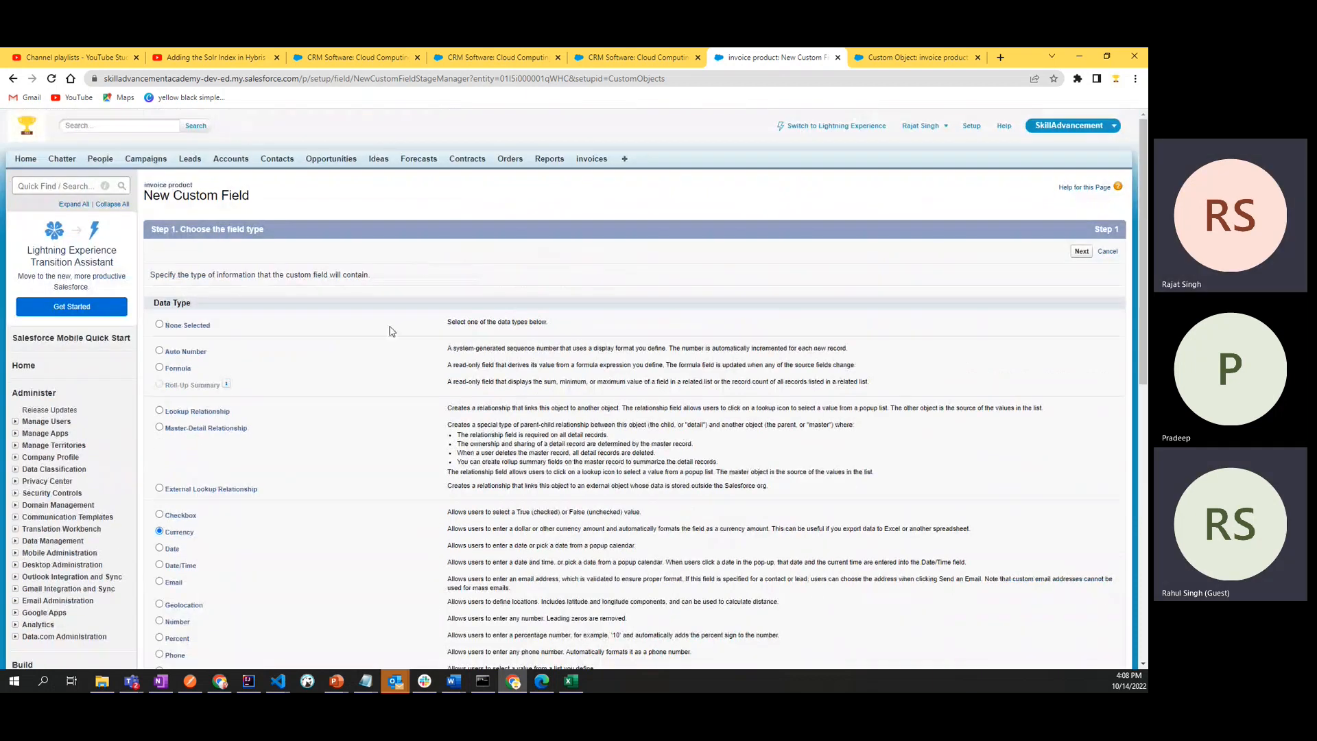
drag(194, 491, 286, 496)
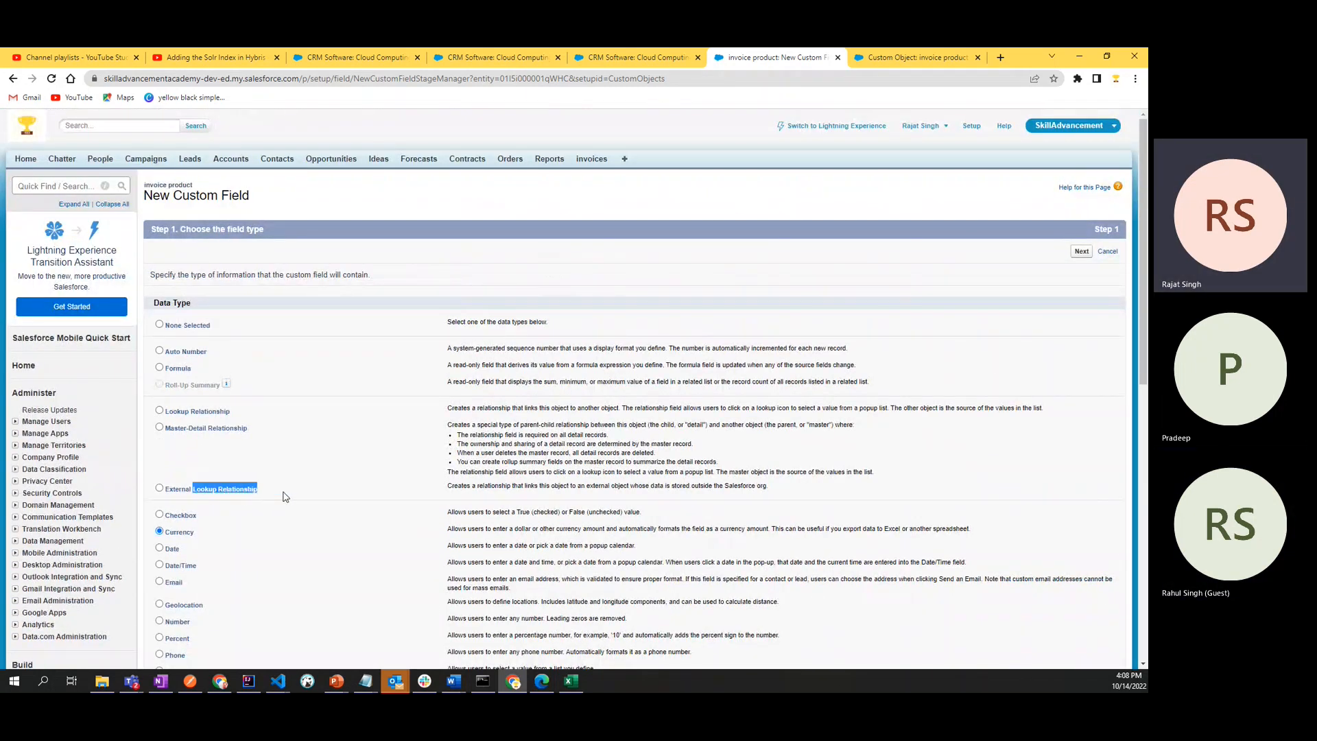
click(343, 485)
scroll(344, 486, up, 3)
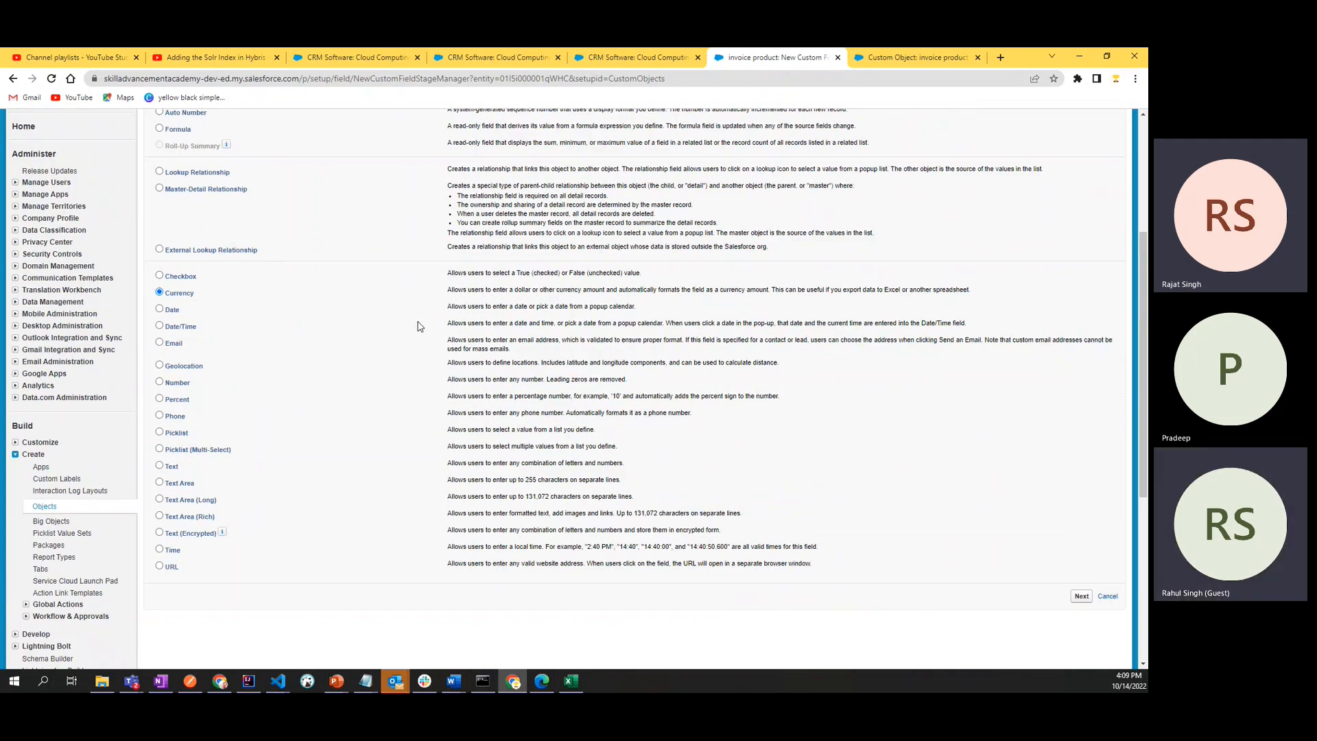
- Review the requirement notes in OneNote, then return to the Salesforce field type list
click(161, 680)
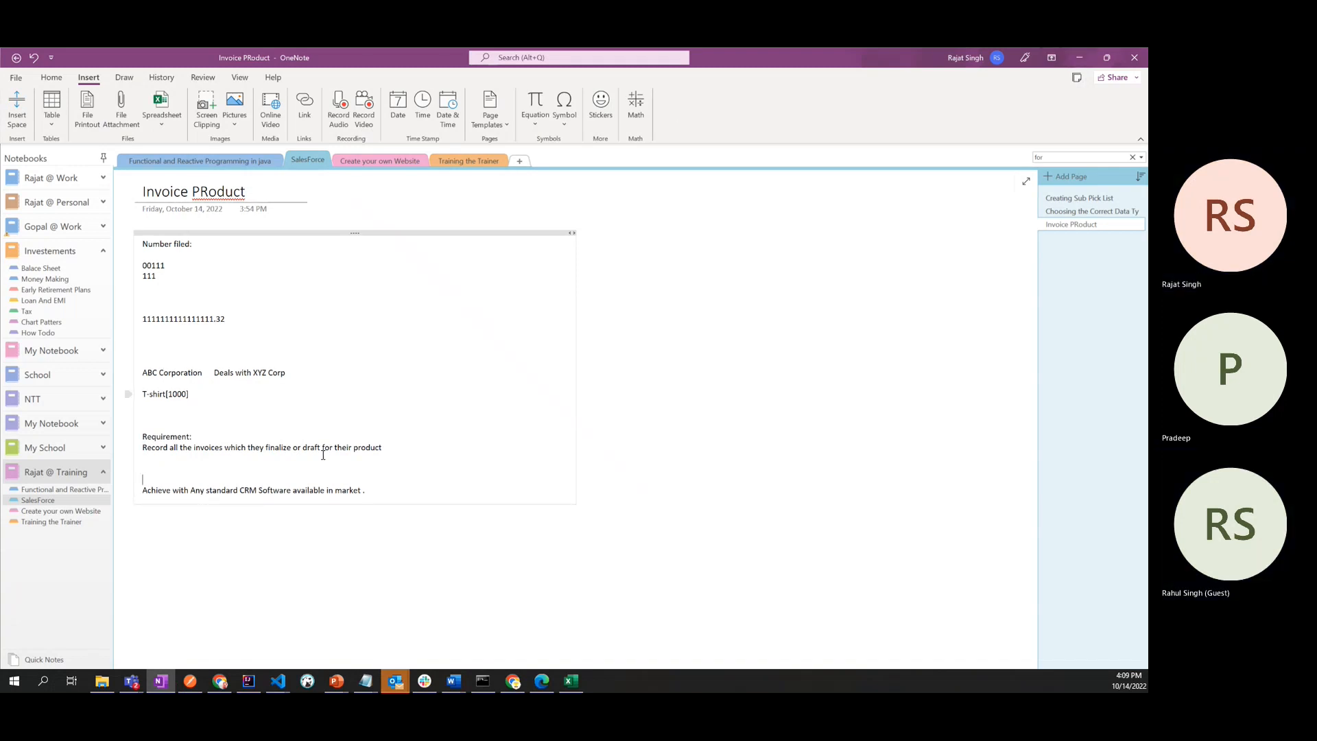
click(392, 448)
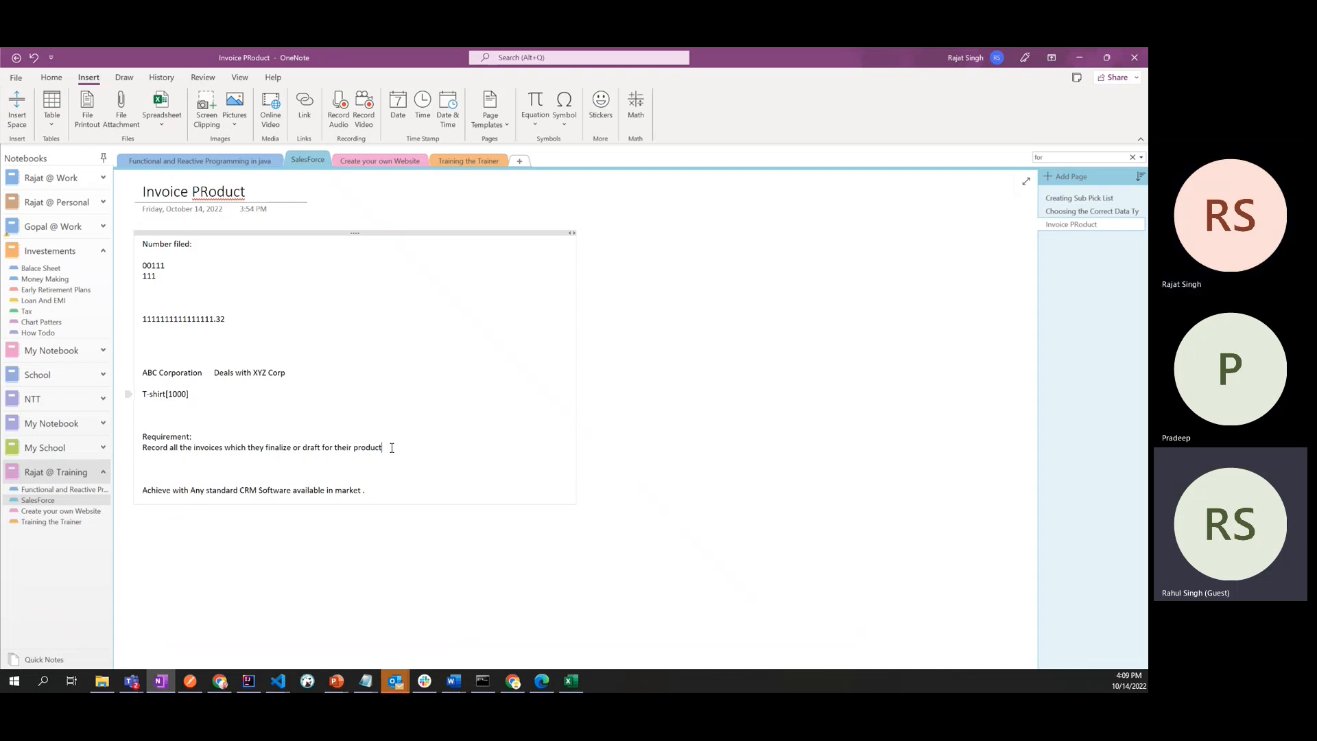
click(1079, 59)
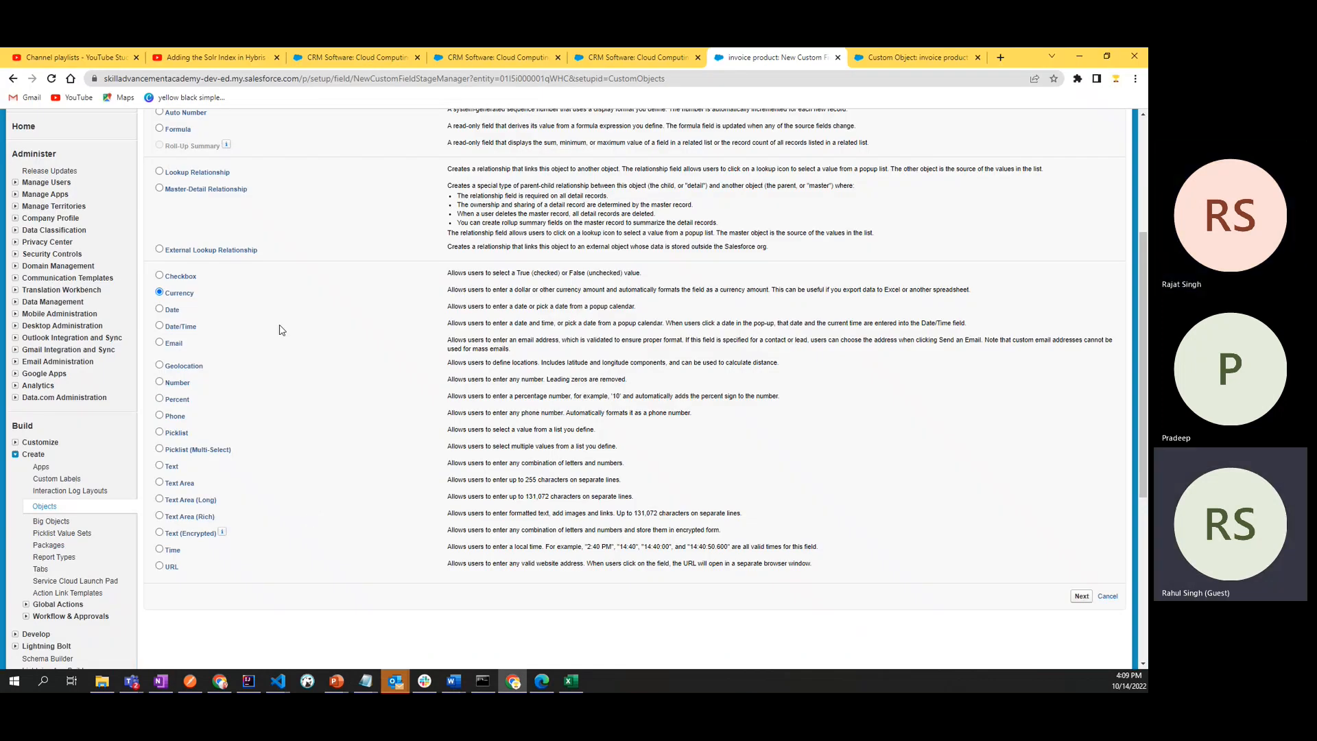
scroll(472, 455, up, 4)
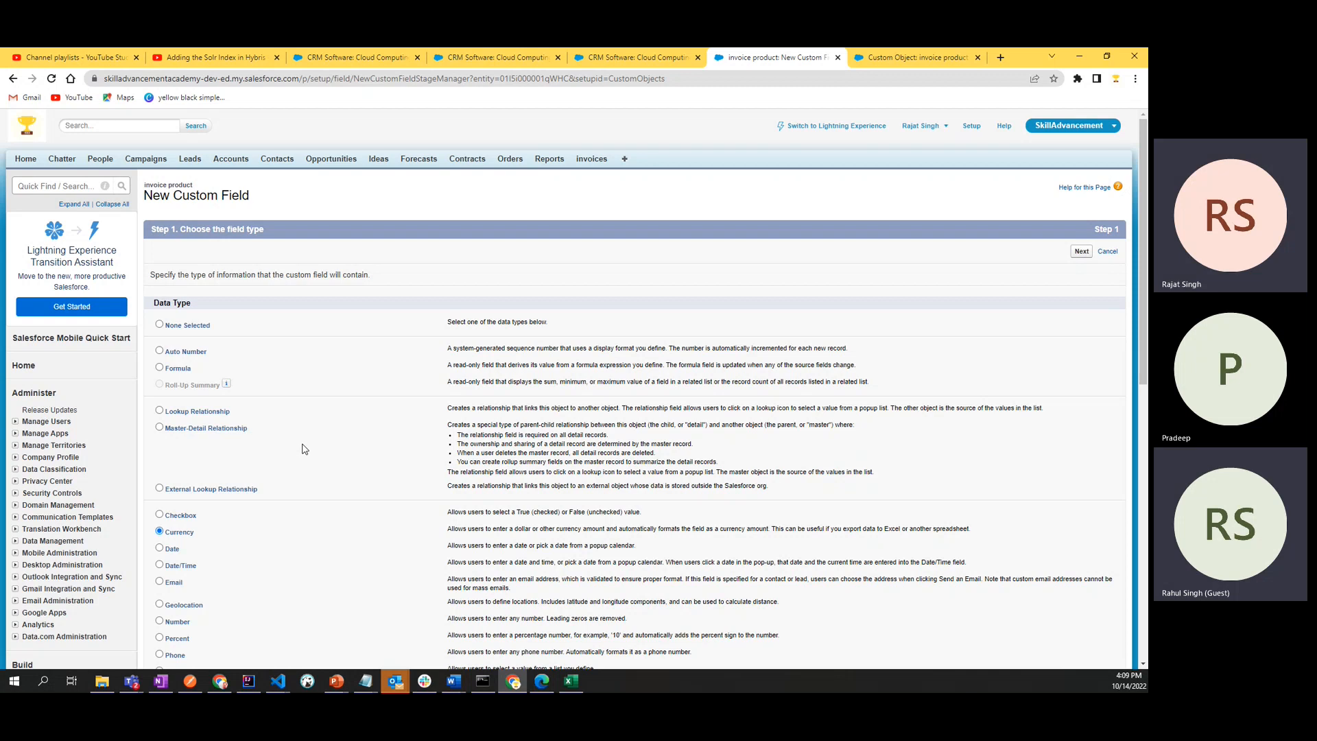
- Switch to the Excel Invoices workbook and go through the invoice dates of the draft invoices
key(alt+Tab)
key(alt+Tab)
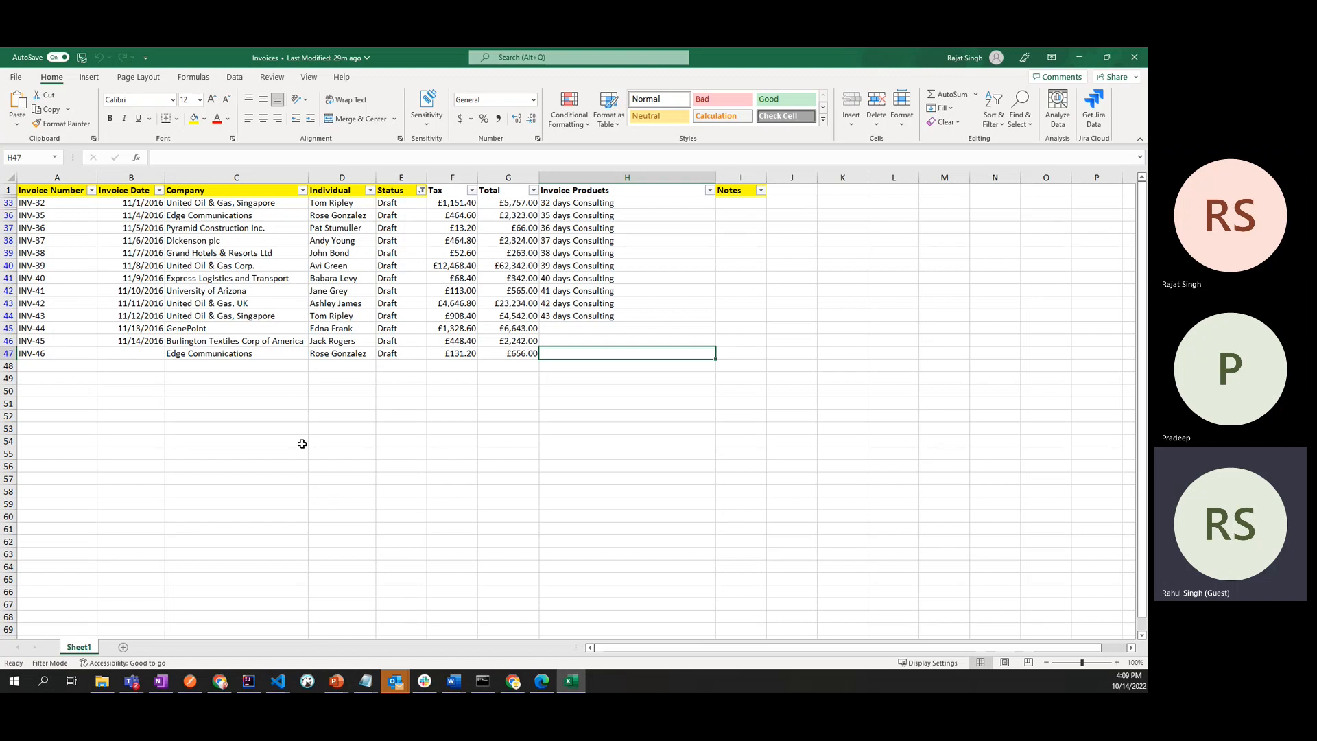
click(151, 207)
click(150, 215)
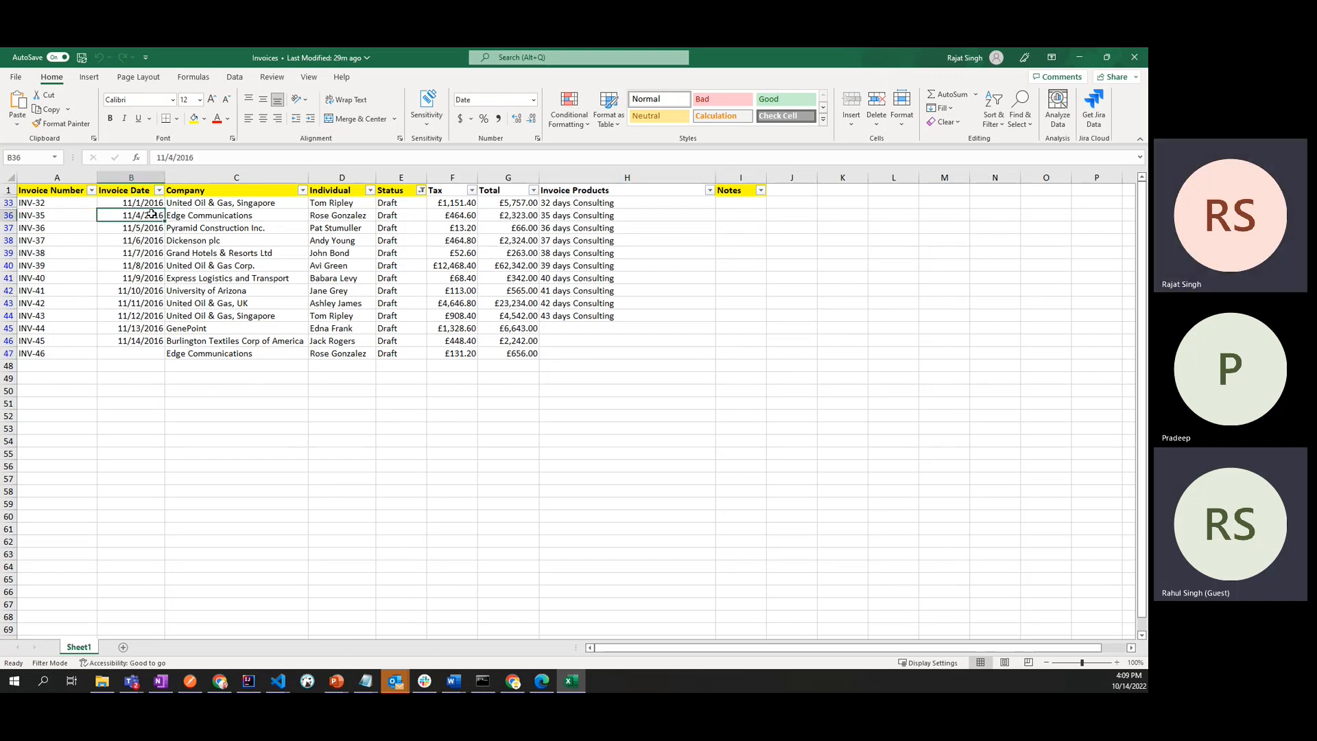
click(150, 227)
click(149, 239)
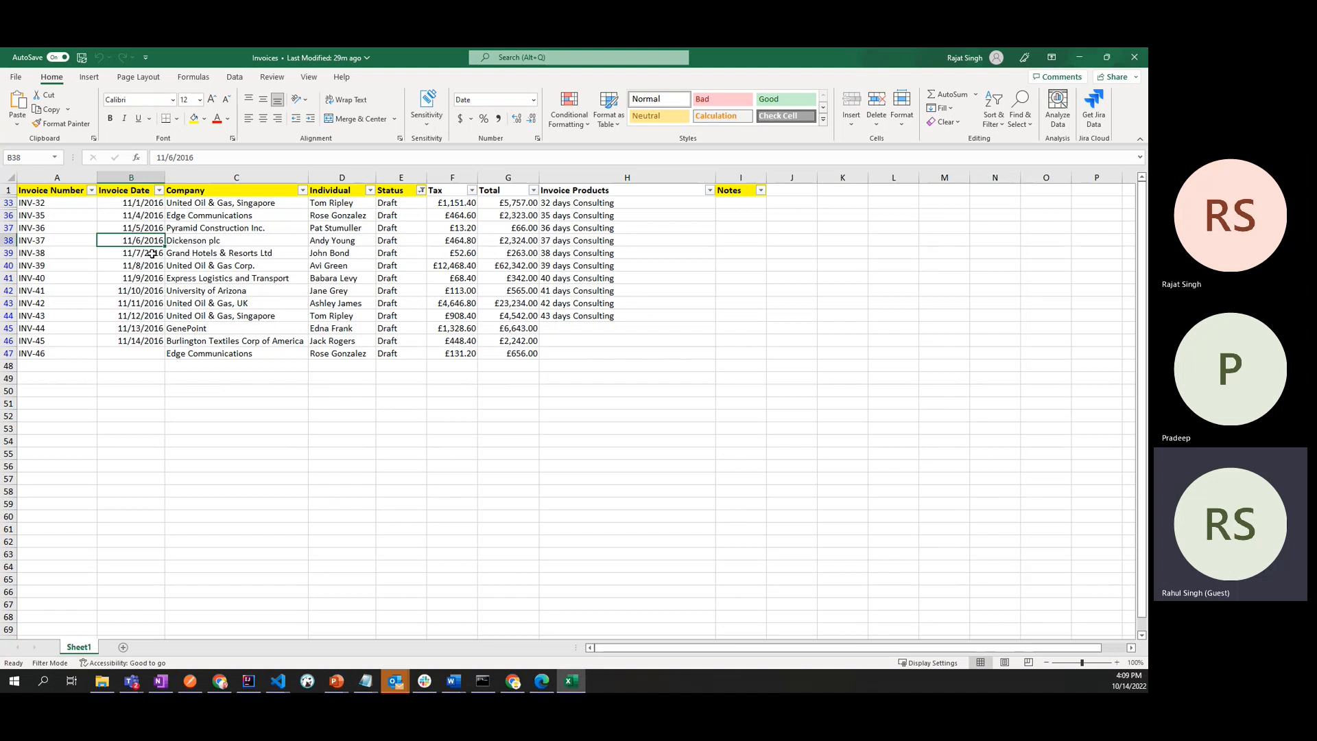
click(152, 253)
click(154, 278)
click(155, 290)
click(156, 316)
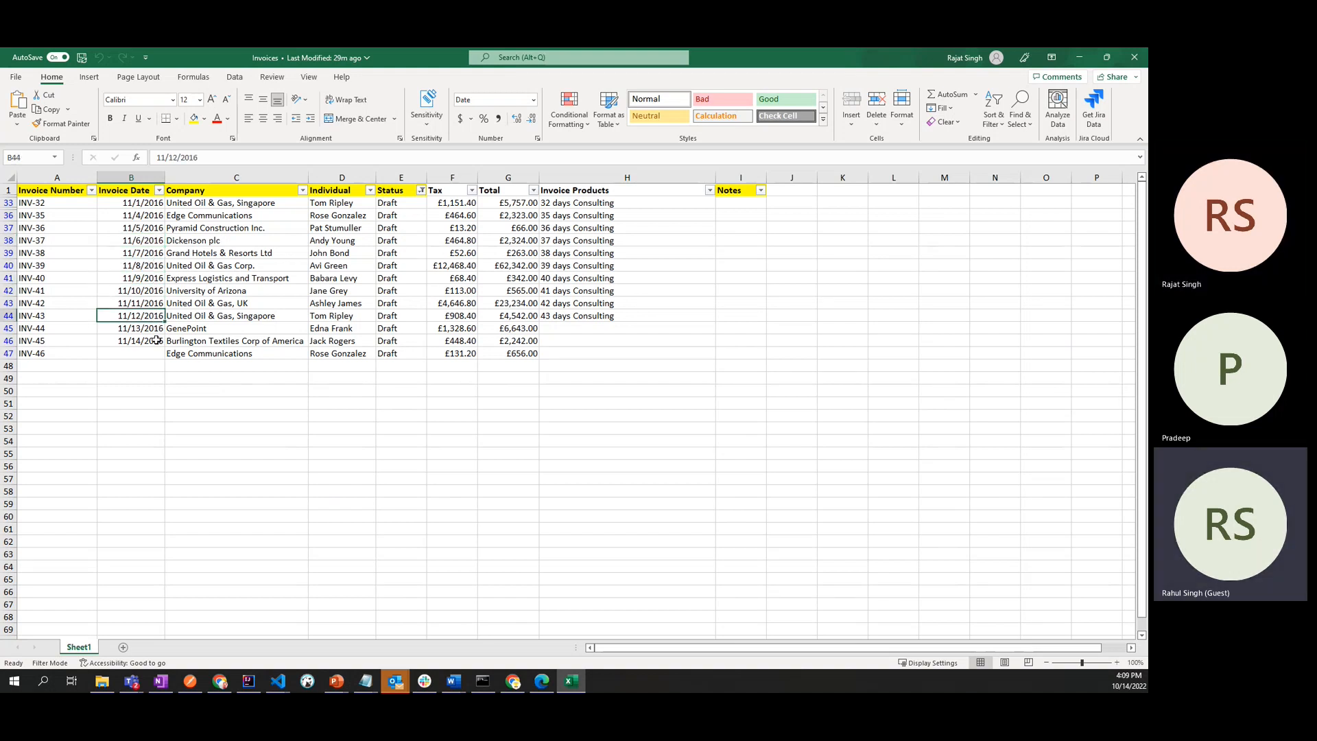
- Examine the draft invoice records, selecting the whole table with its columns from Invoice Number to Notes
click(157, 340)
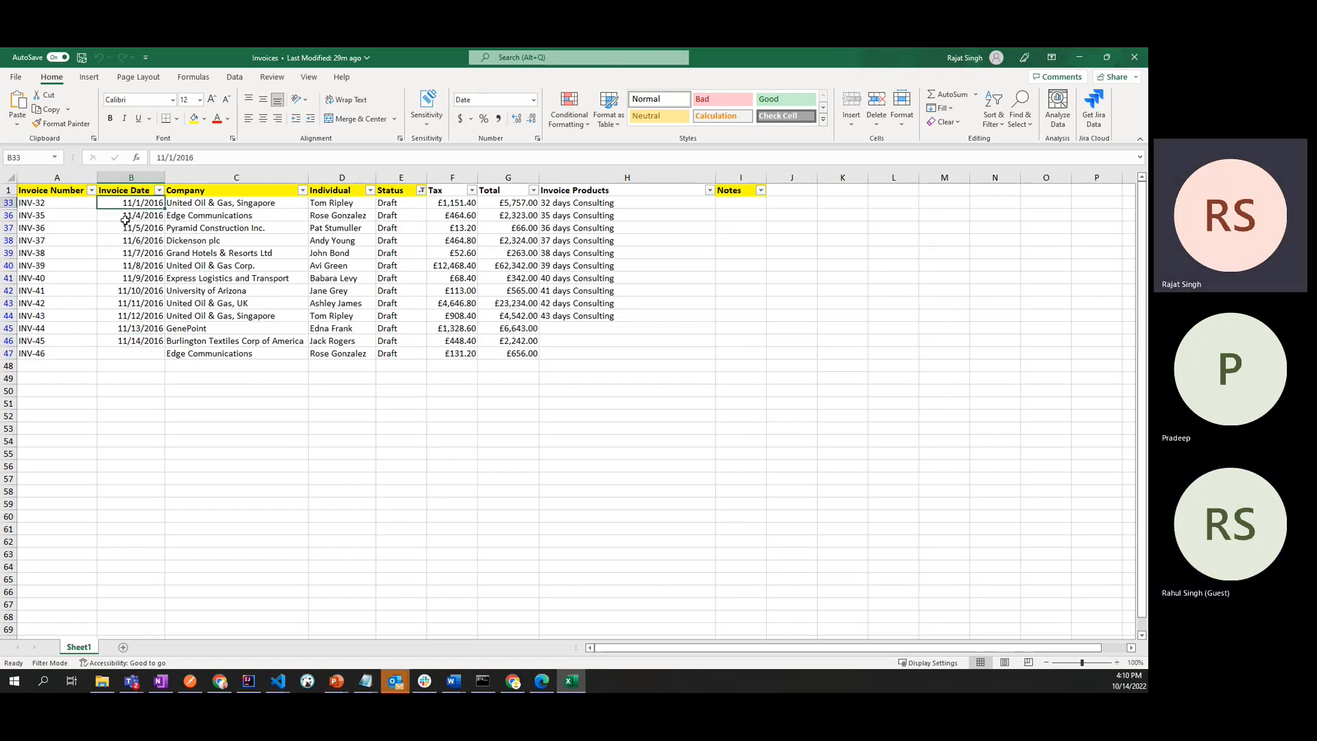
click(142, 205)
drag(40, 201, 568, 361)
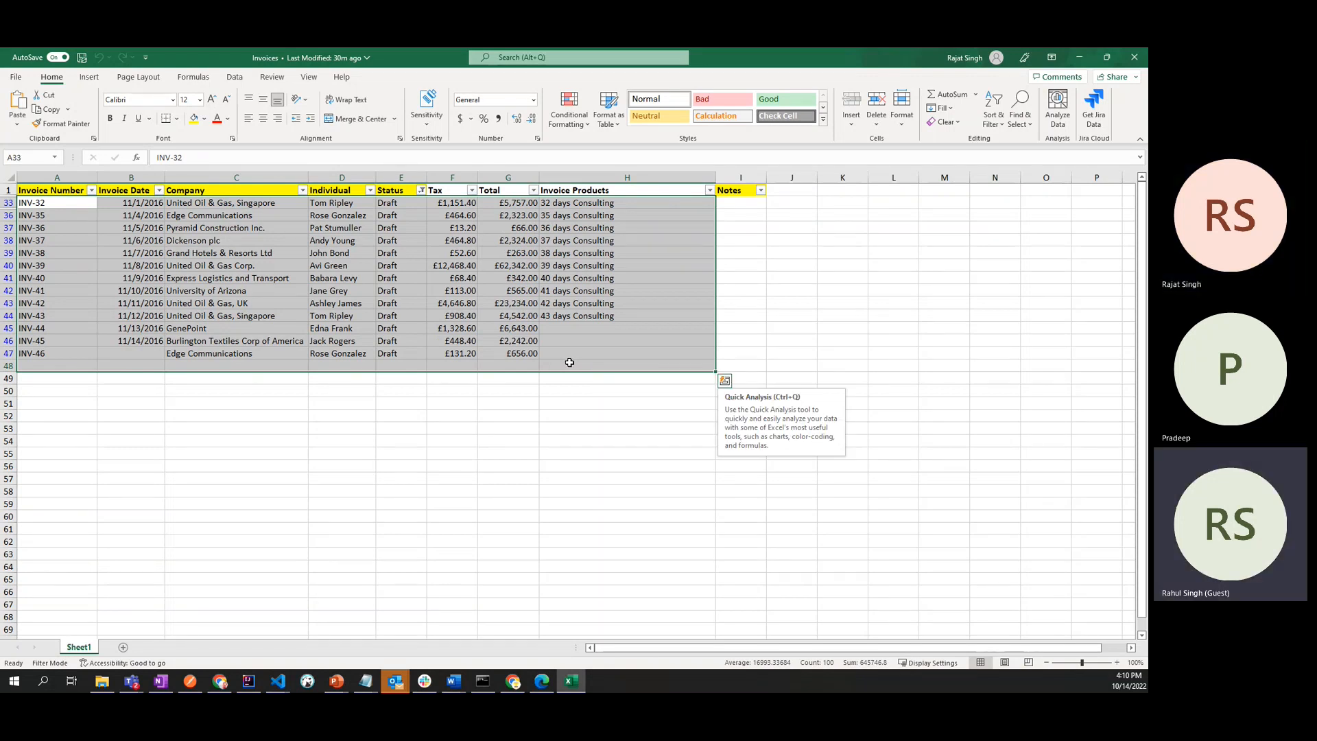
click(573, 352)
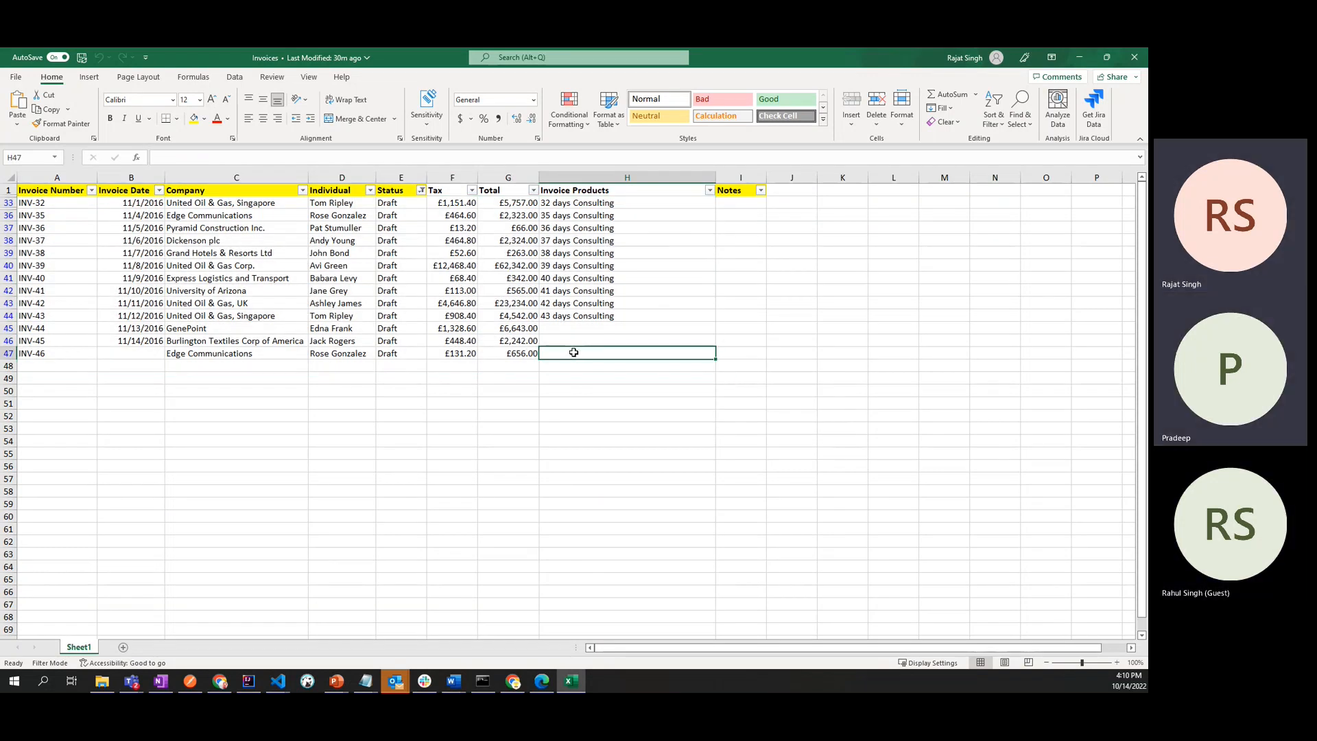
click(25, 206)
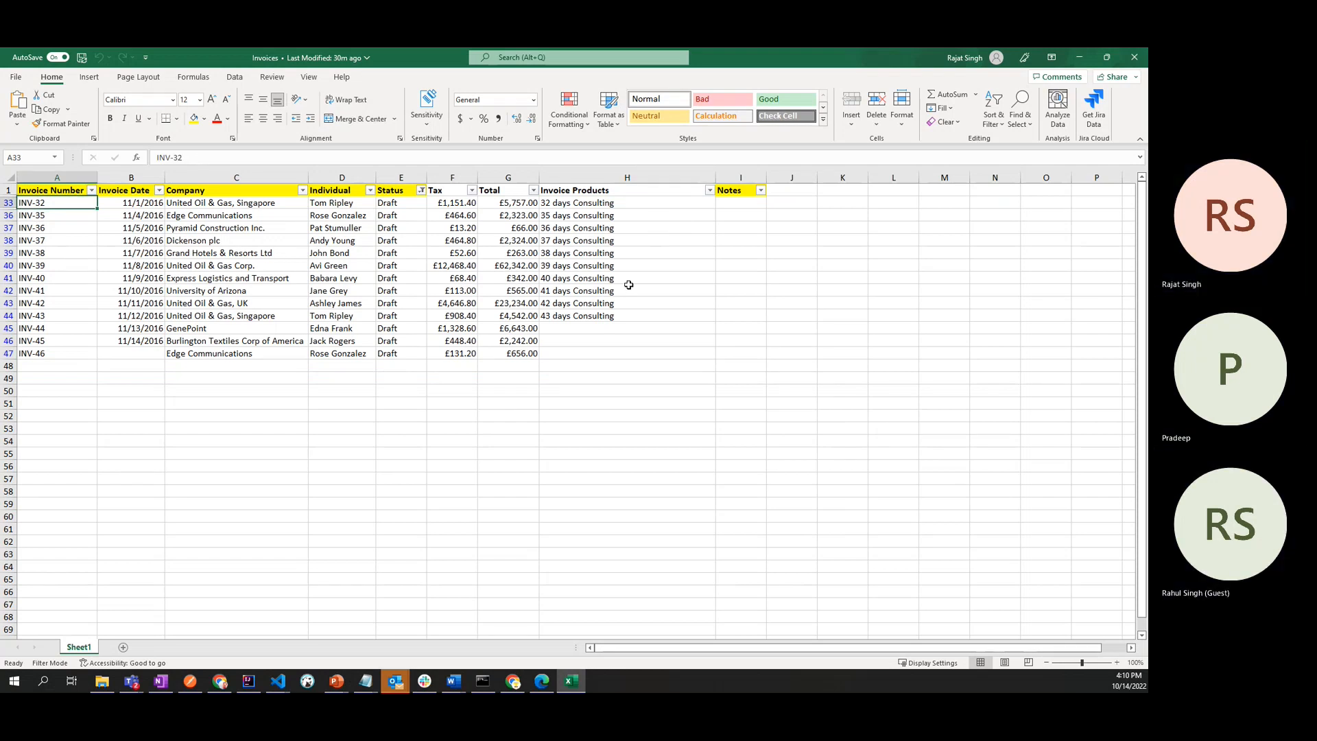
click(42, 190)
shift+click(745, 194)
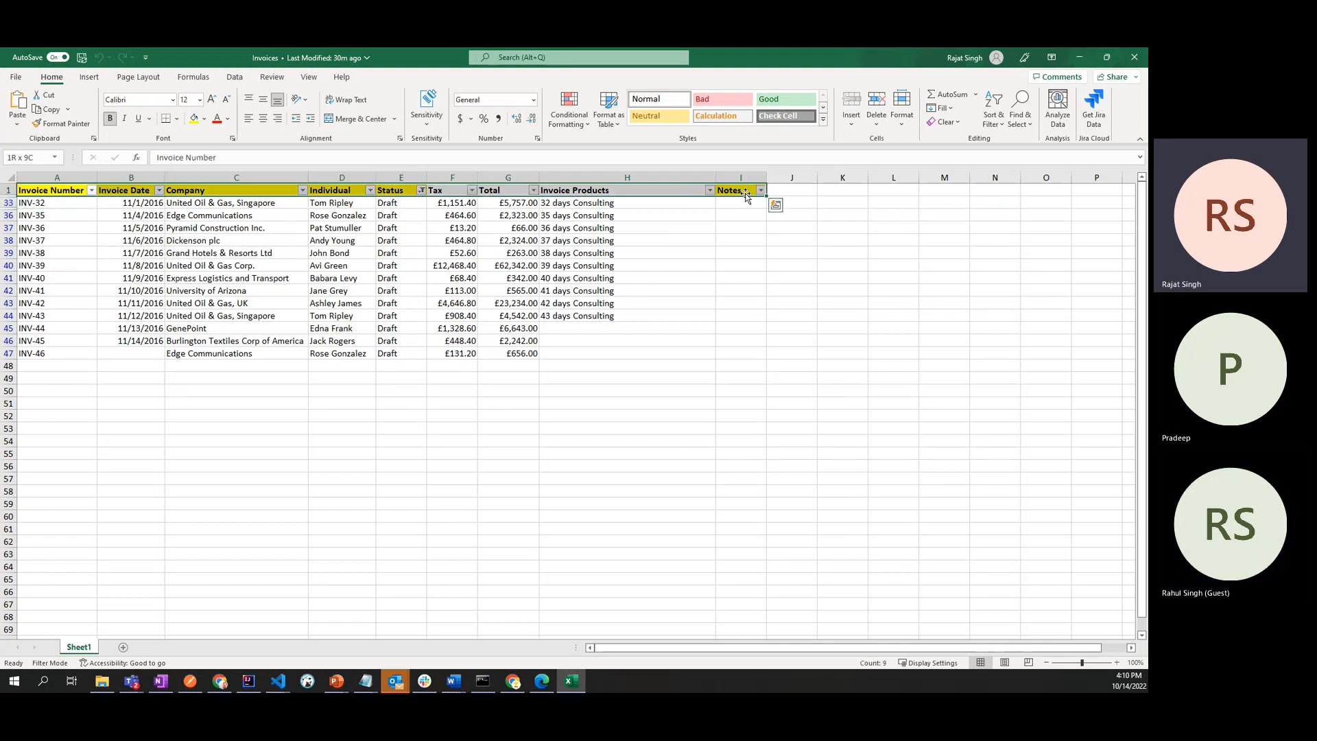
shift+click(745, 352)
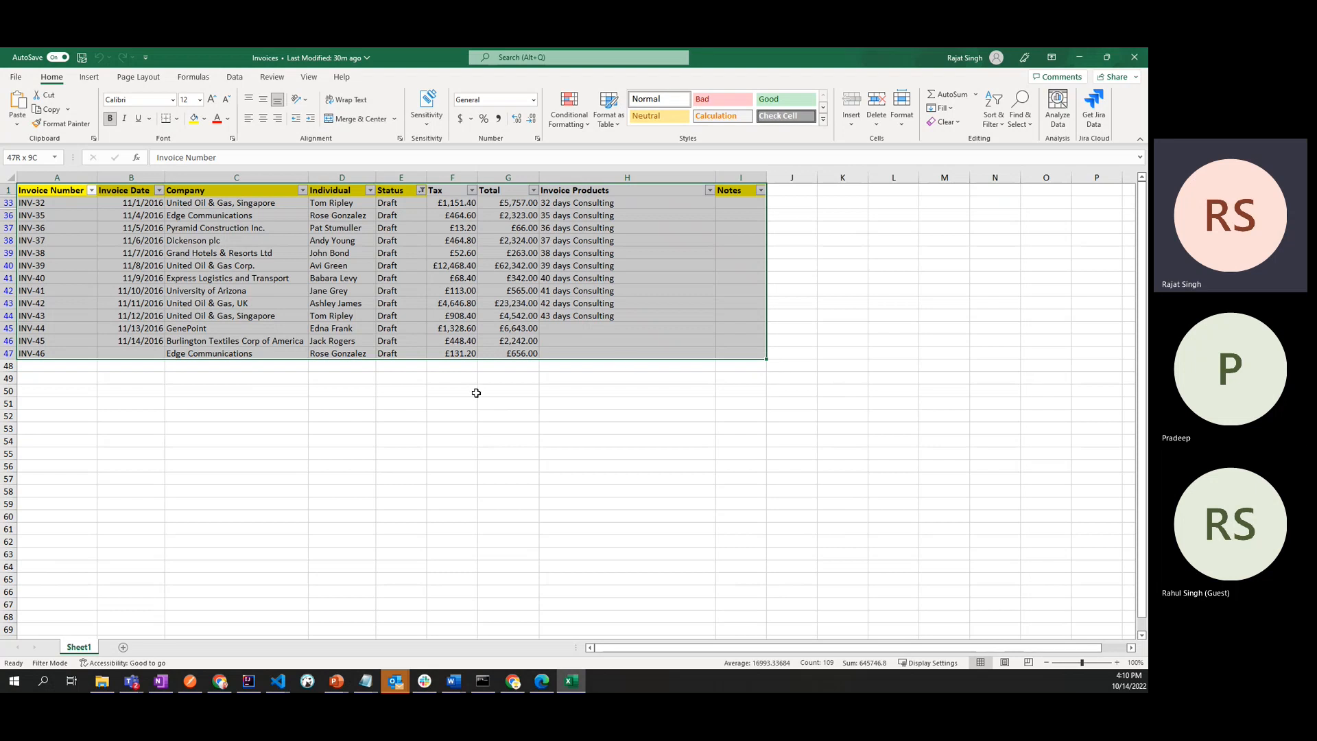
click(313, 367)
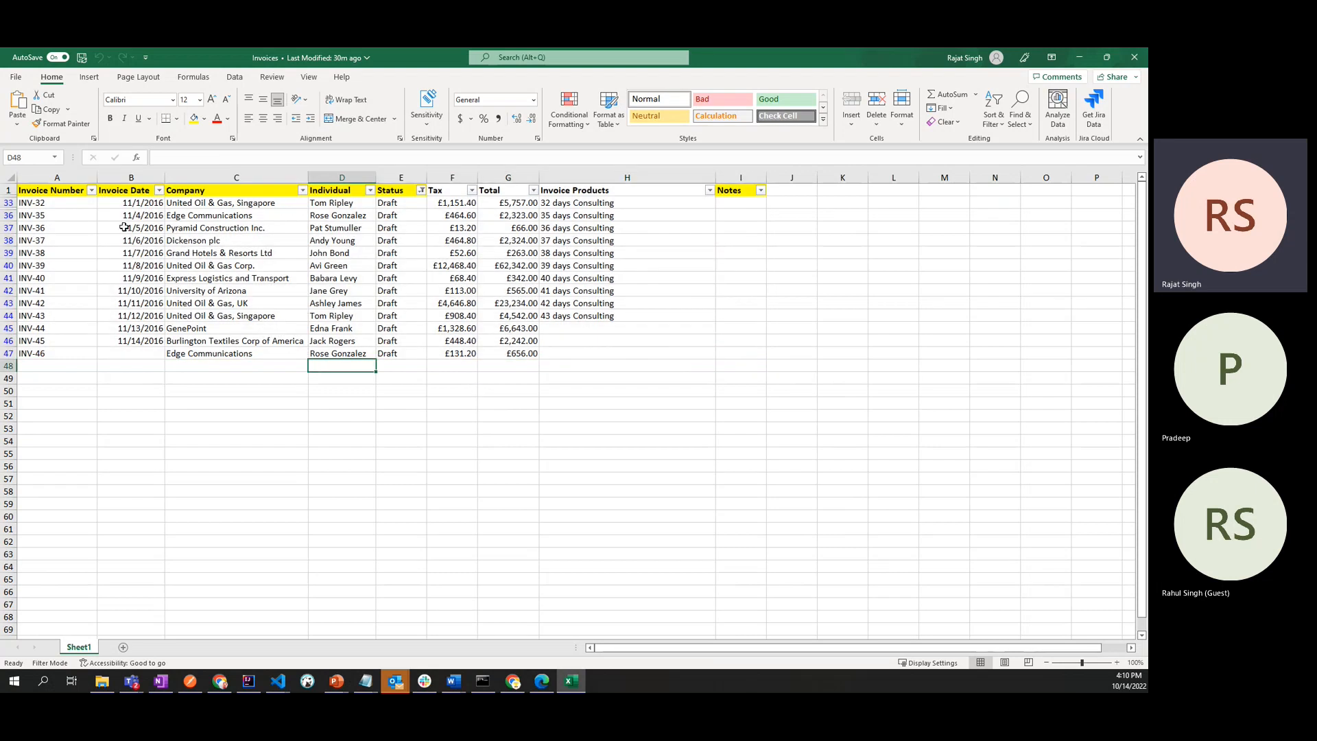
- Go through the invoice numbers of the draft invoices in the Invoice Number column
click(42, 201)
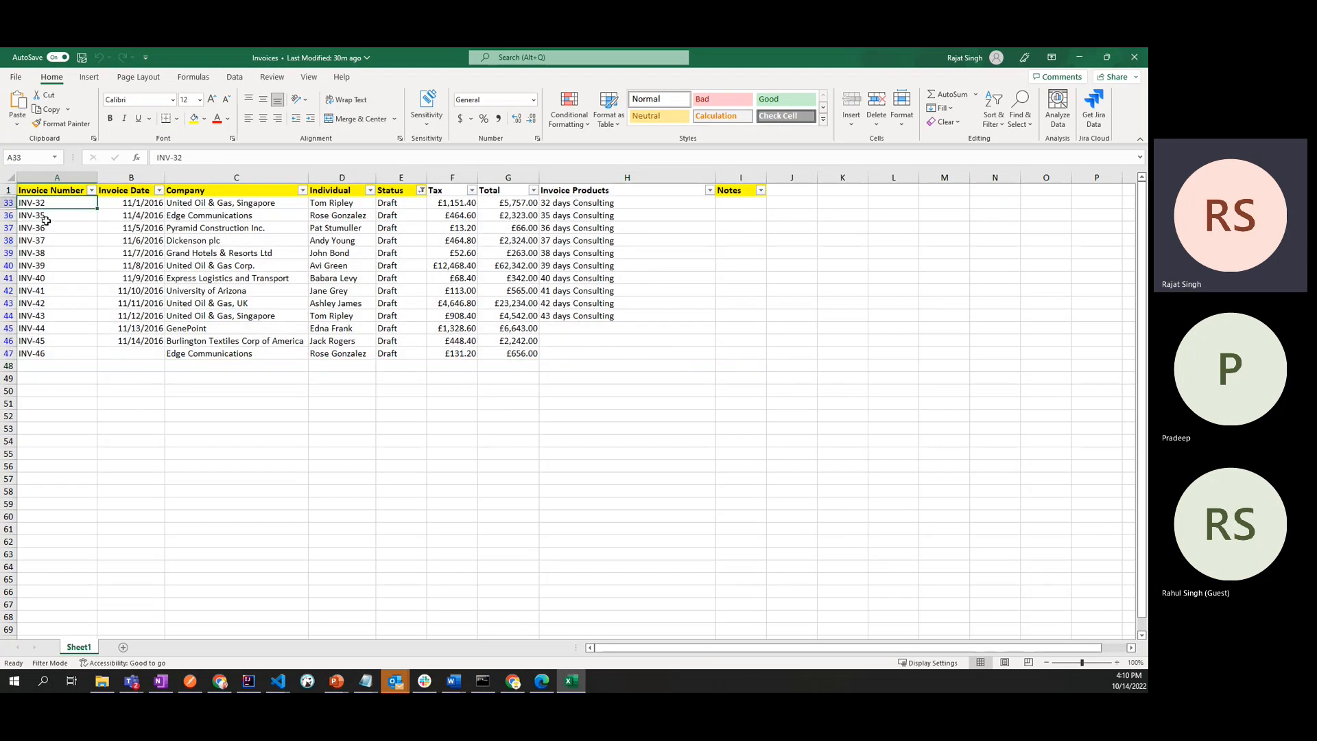
click(48, 219)
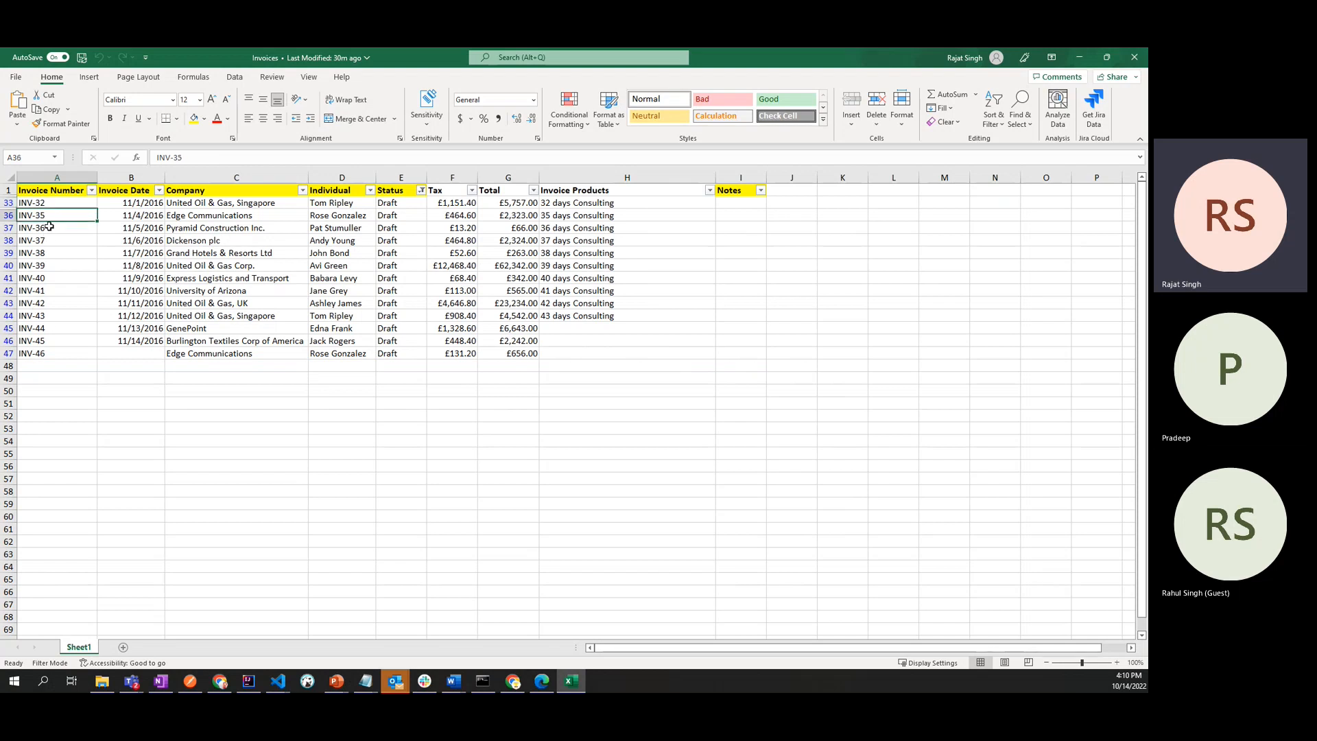
click(50, 227)
click(50, 269)
click(45, 307)
click(45, 330)
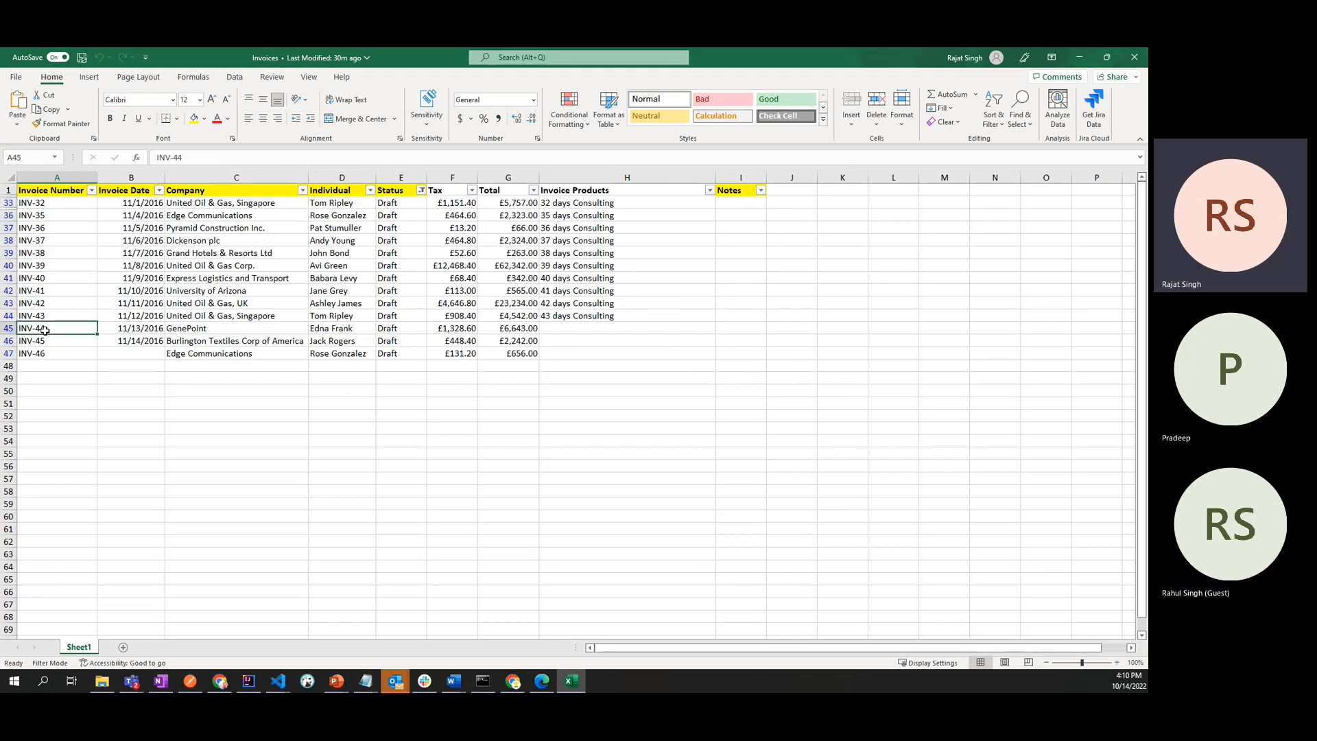
click(51, 206)
click(52, 219)
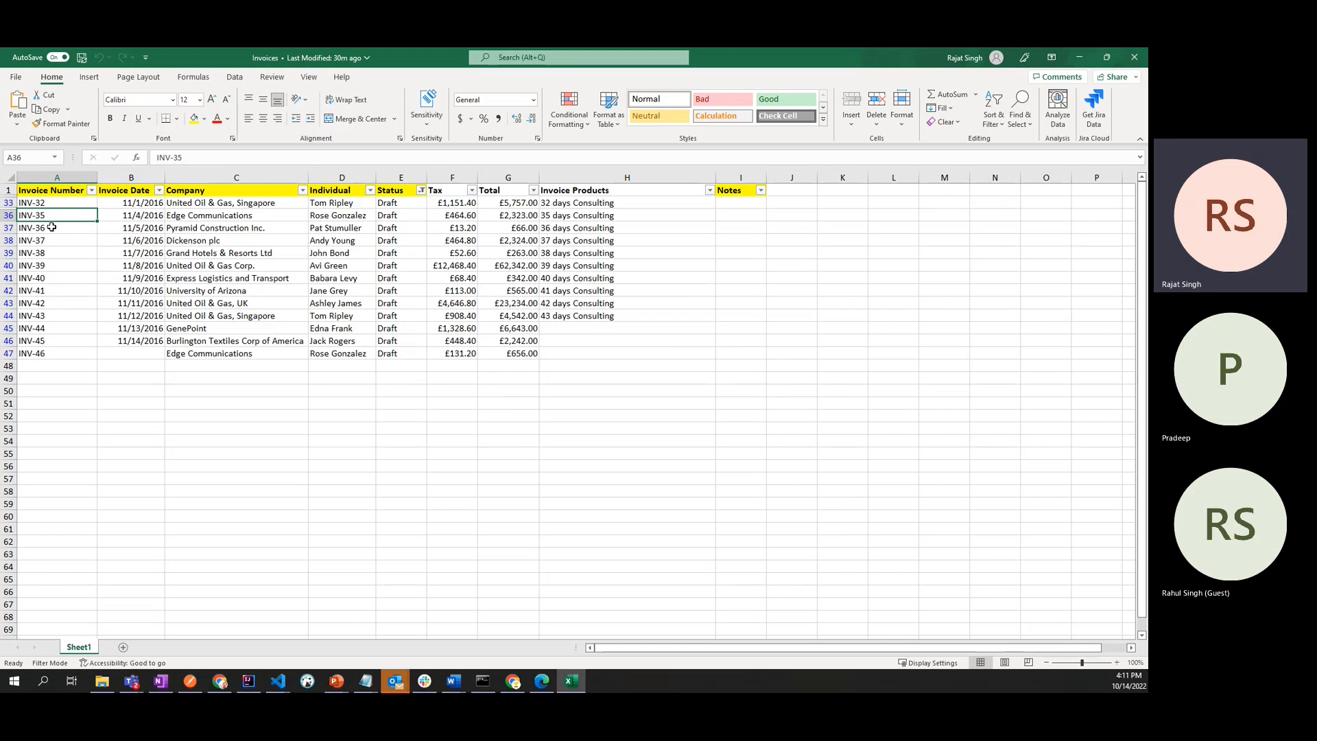
click(51, 228)
click(49, 253)
click(41, 267)
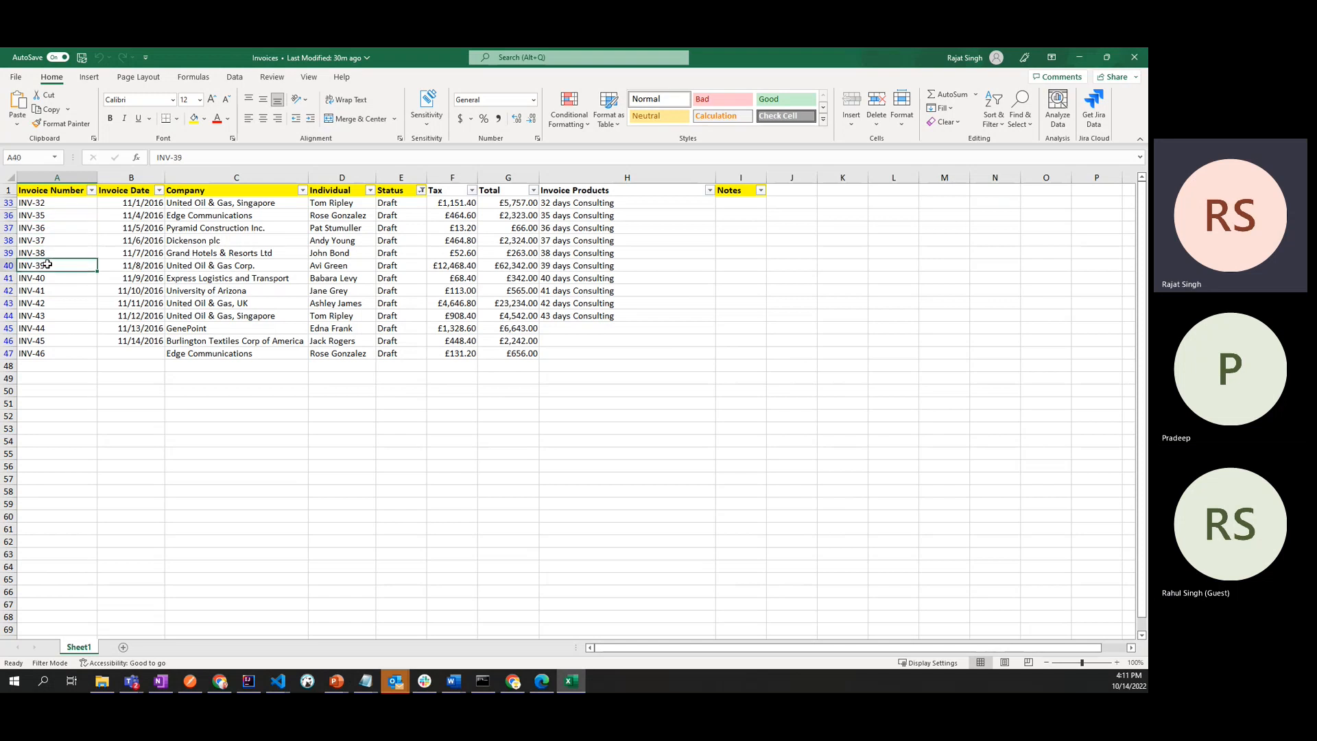
click(43, 279)
click(39, 304)
click(35, 328)
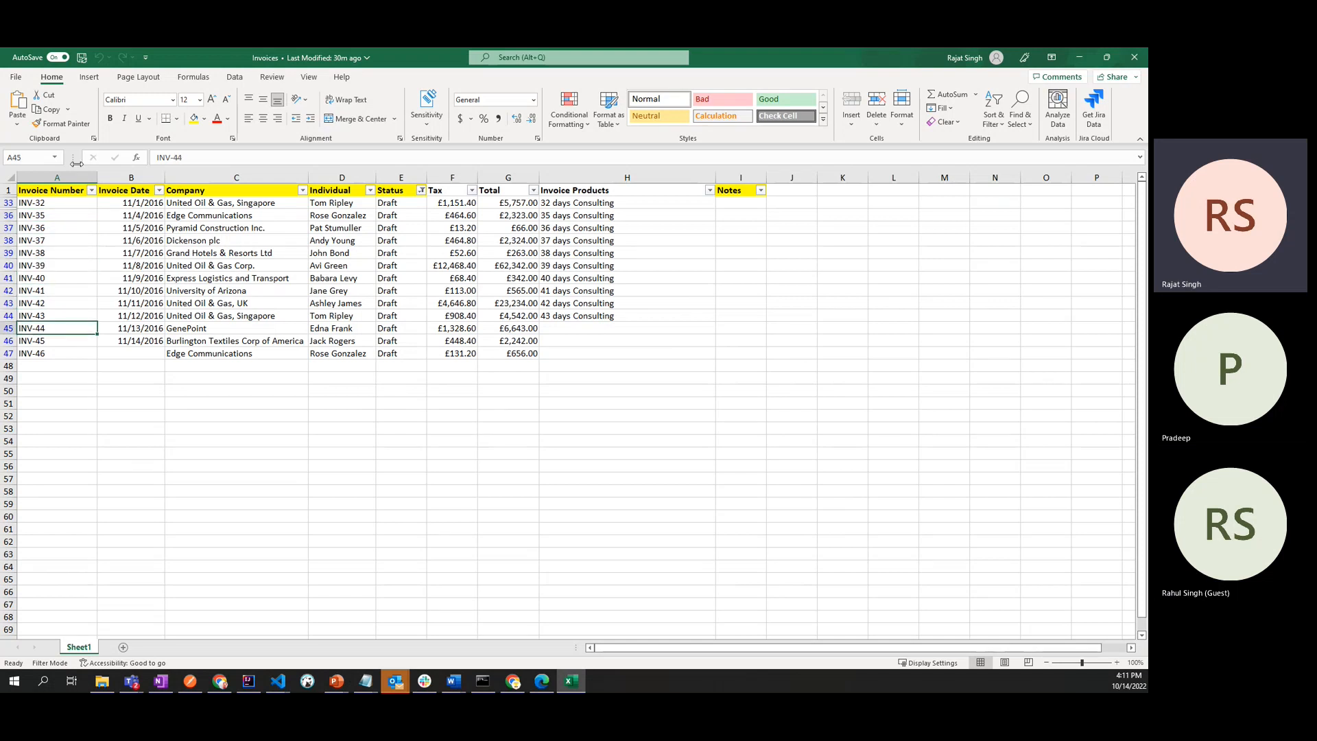
click(51, 203)
click(51, 228)
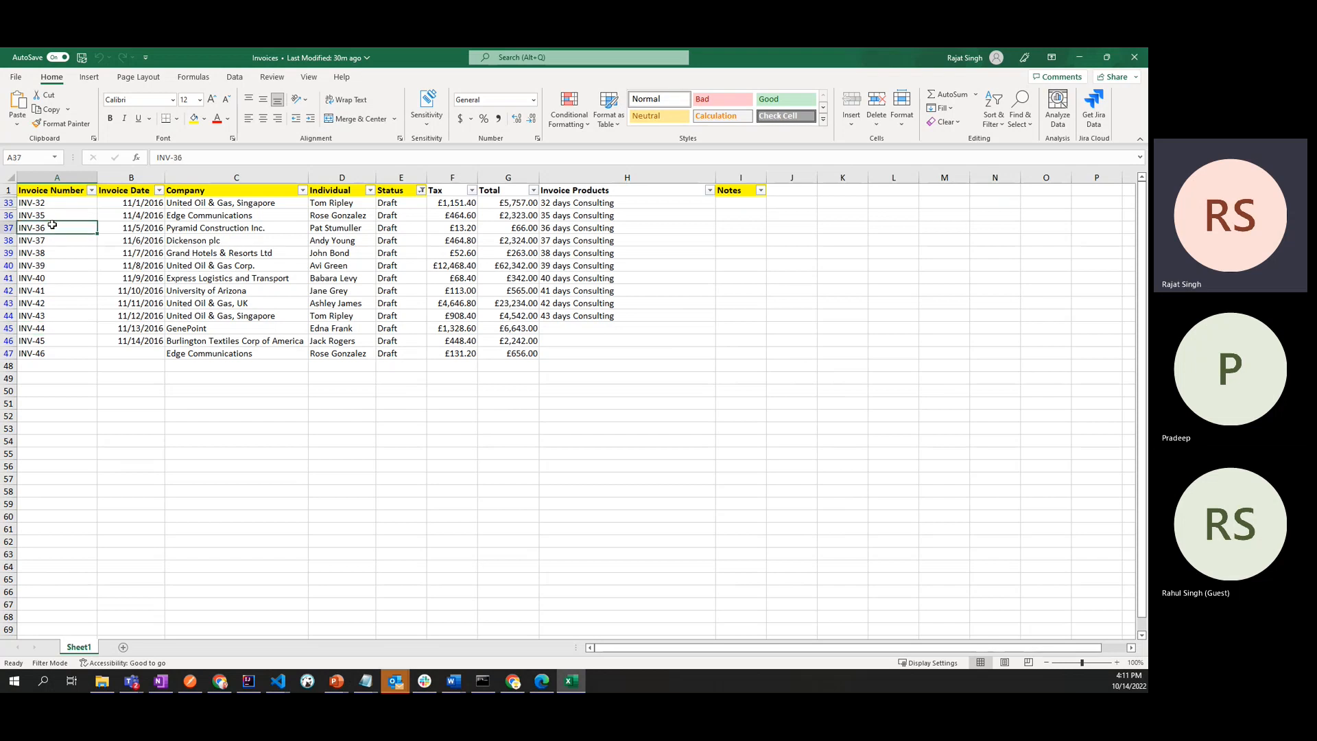
click(49, 253)
click(48, 289)
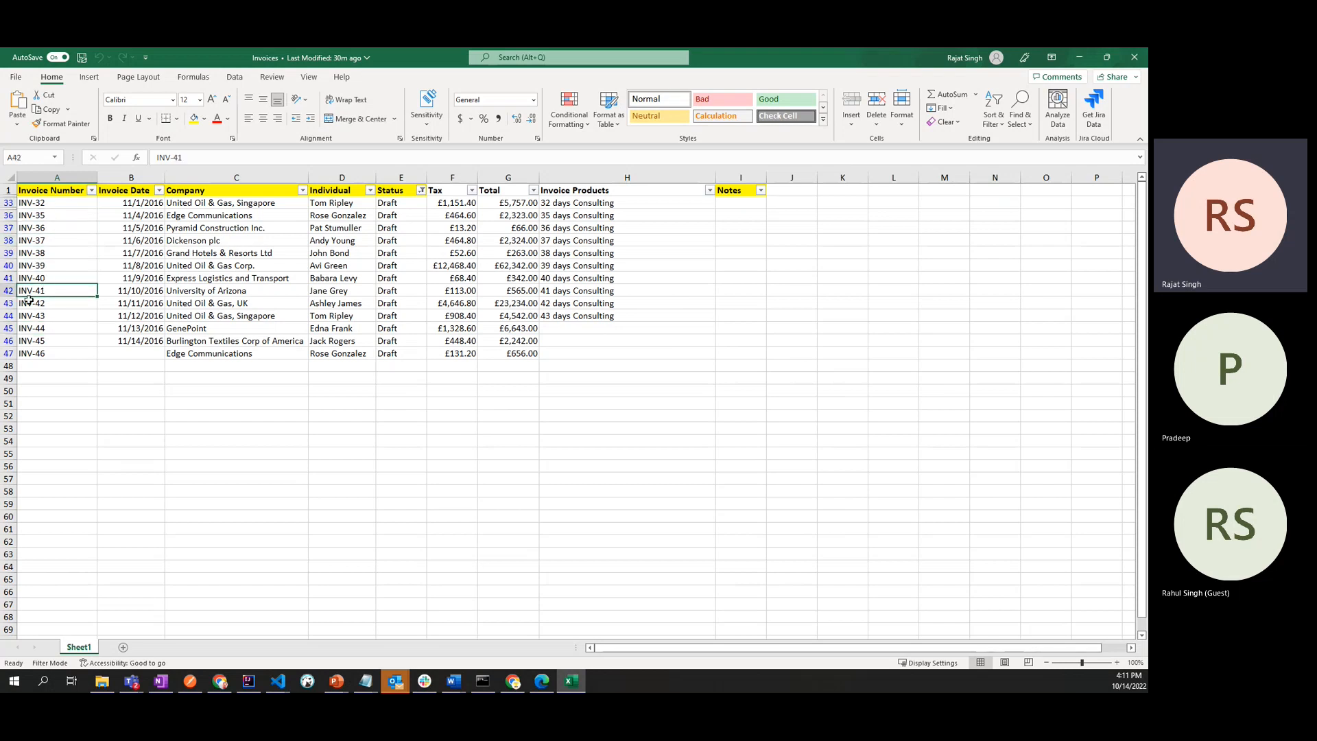
click(56, 202)
click(56, 216)
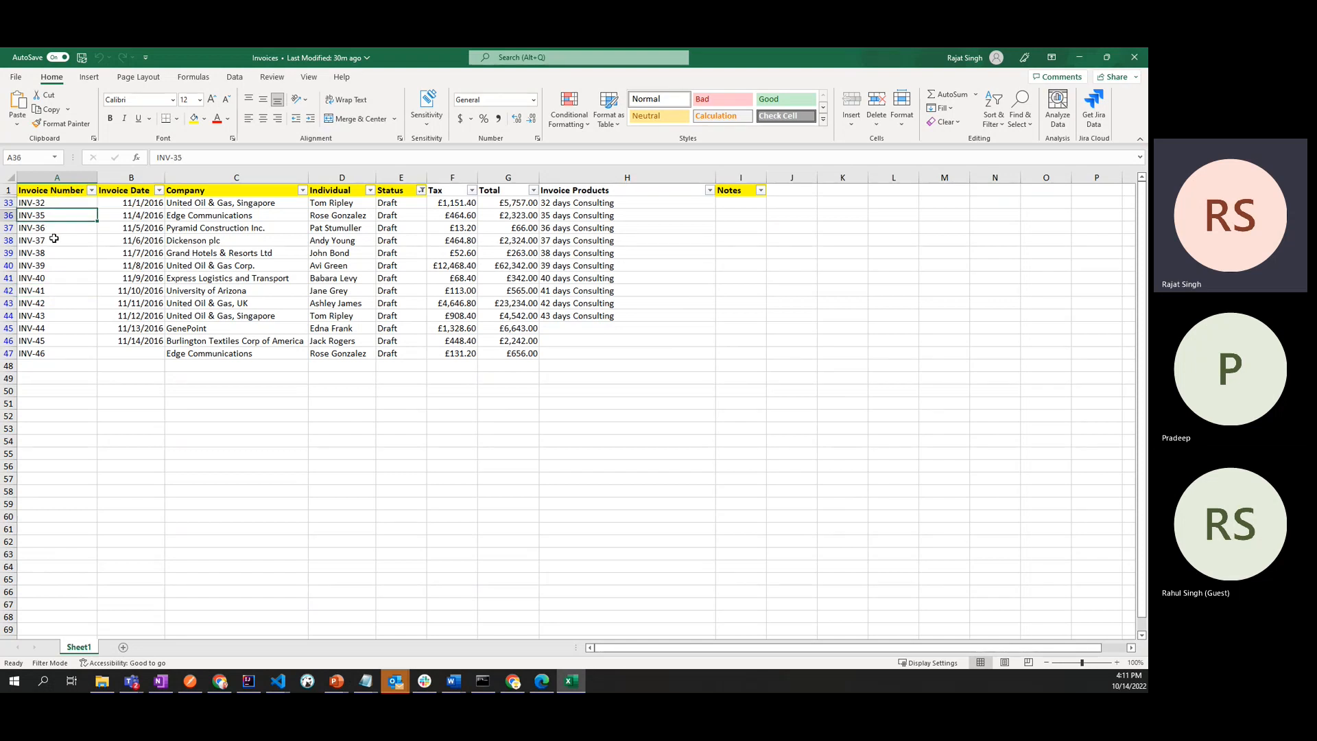
click(53, 241)
click(47, 278)
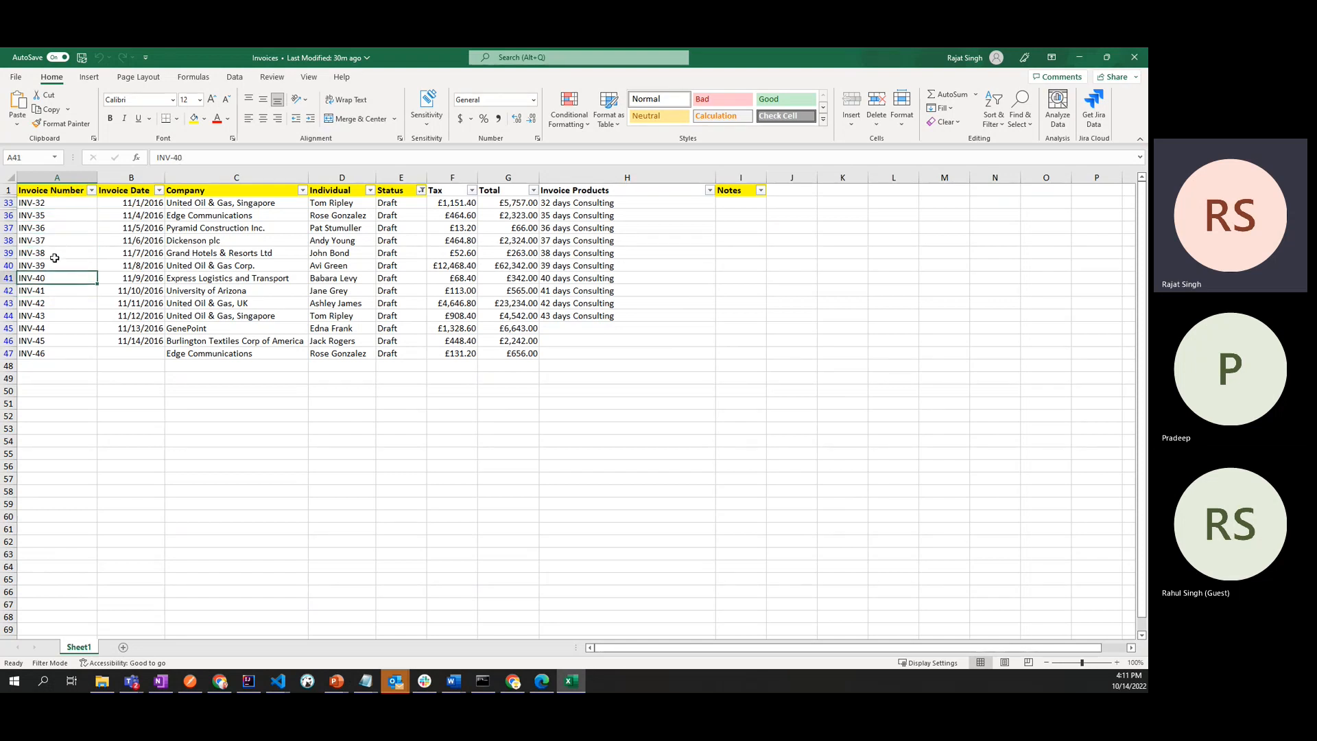
- Review the Invoice Date and Company columns and the individual details of the first draft invoice
click(133, 204)
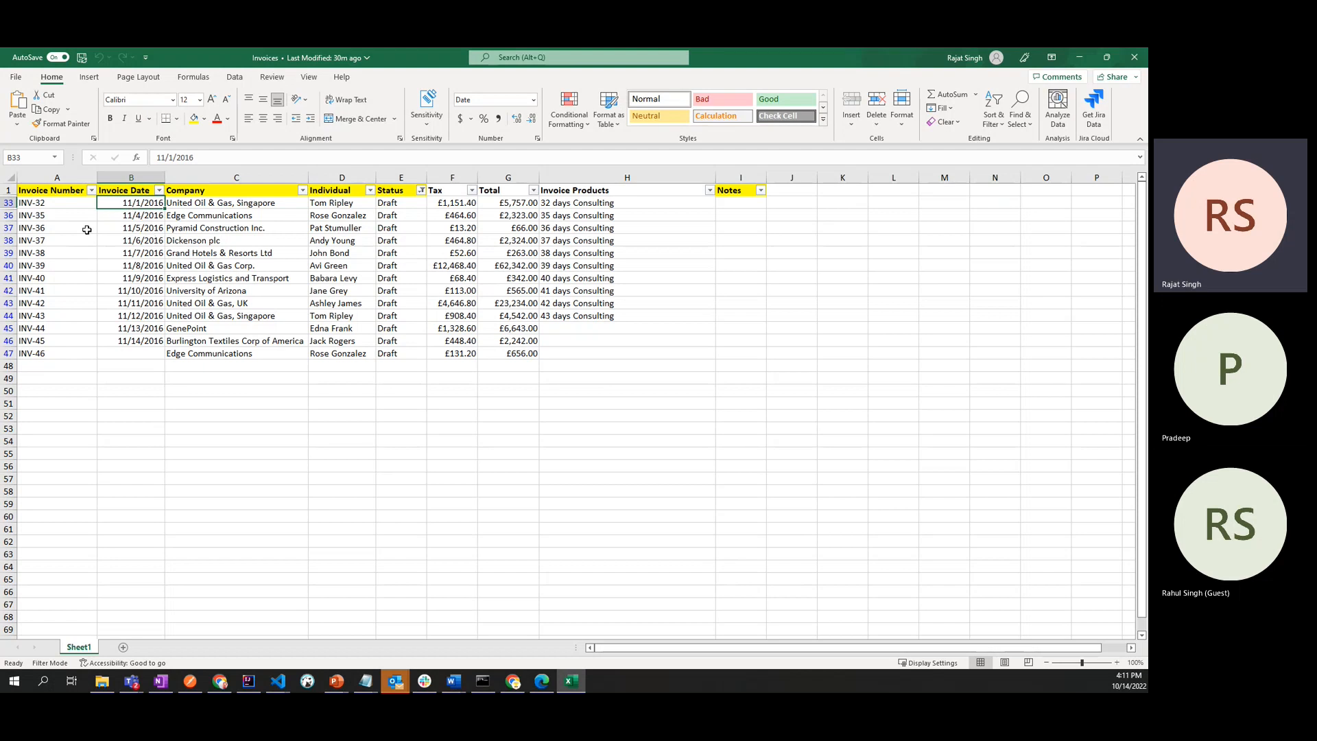
click(220, 189)
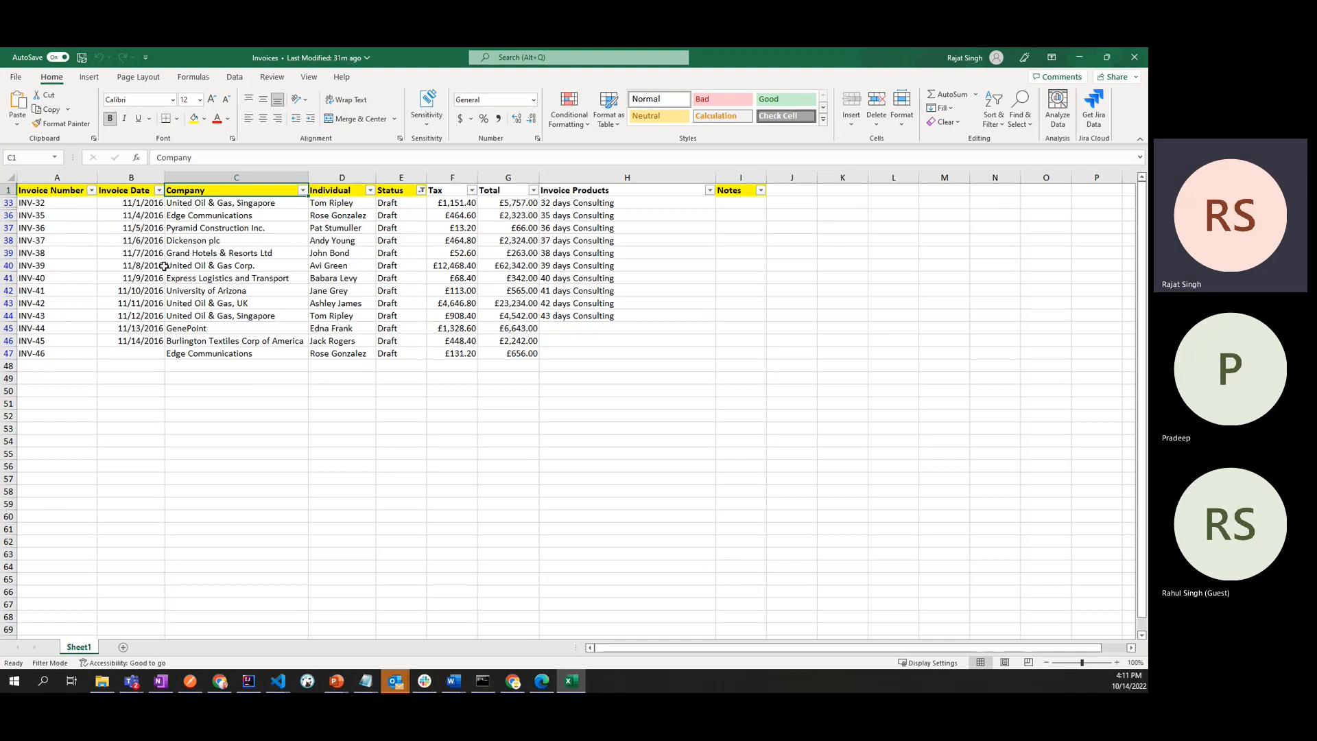
click(198, 204)
click(190, 192)
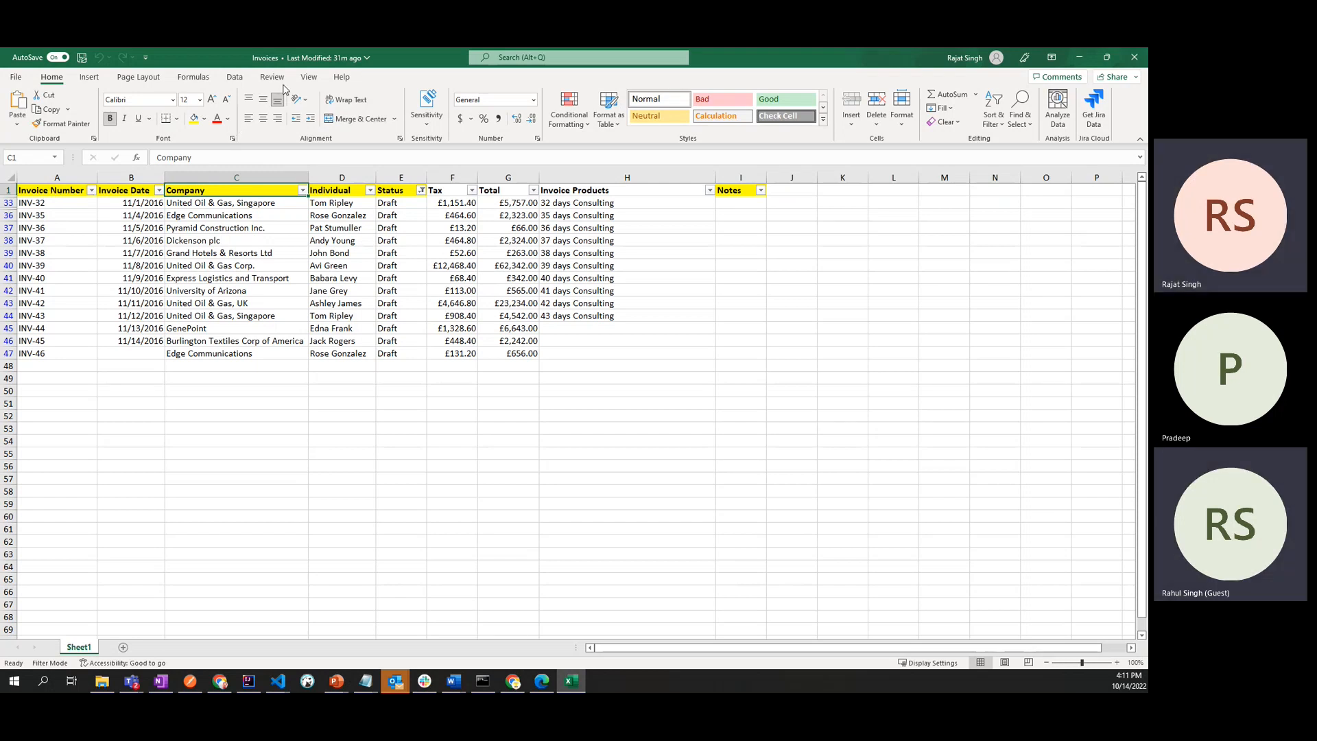
click(206, 208)
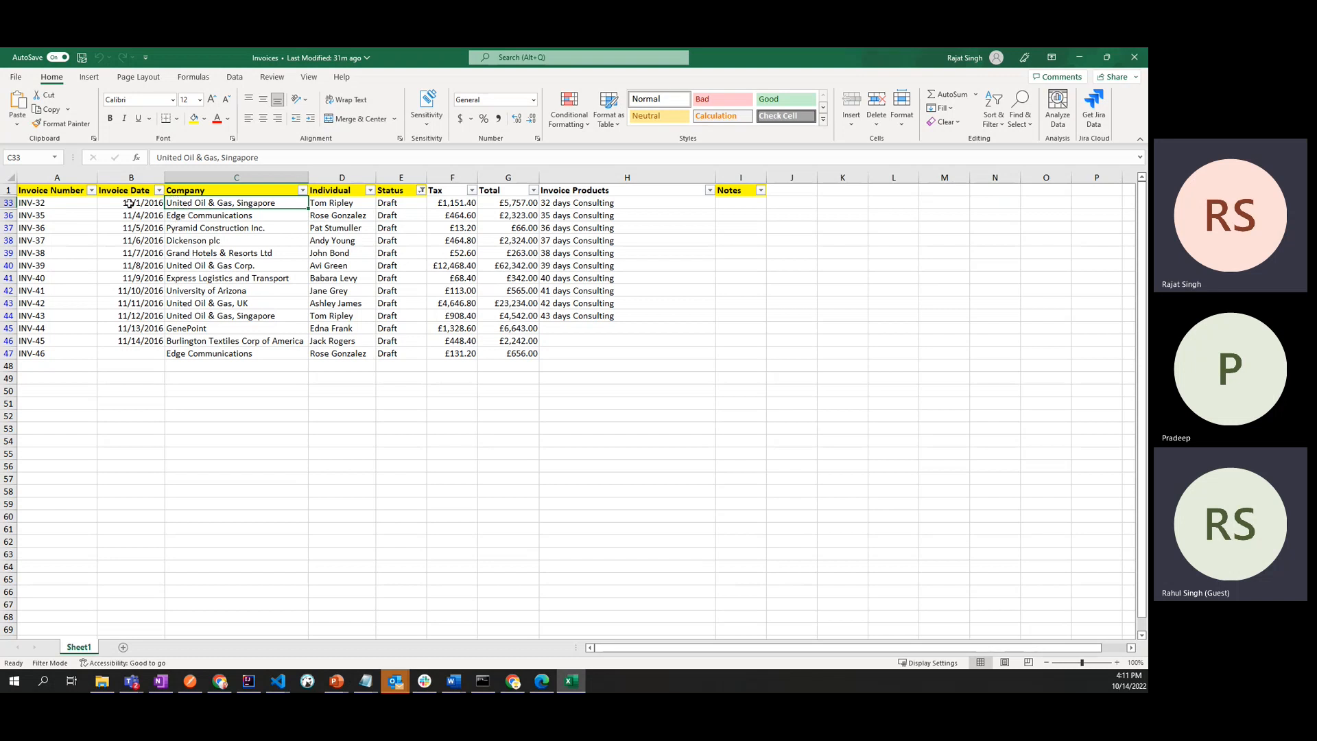
click(31, 204)
click(278, 206)
click(355, 205)
click(511, 206)
click(237, 205)
click(45, 195)
click(214, 204)
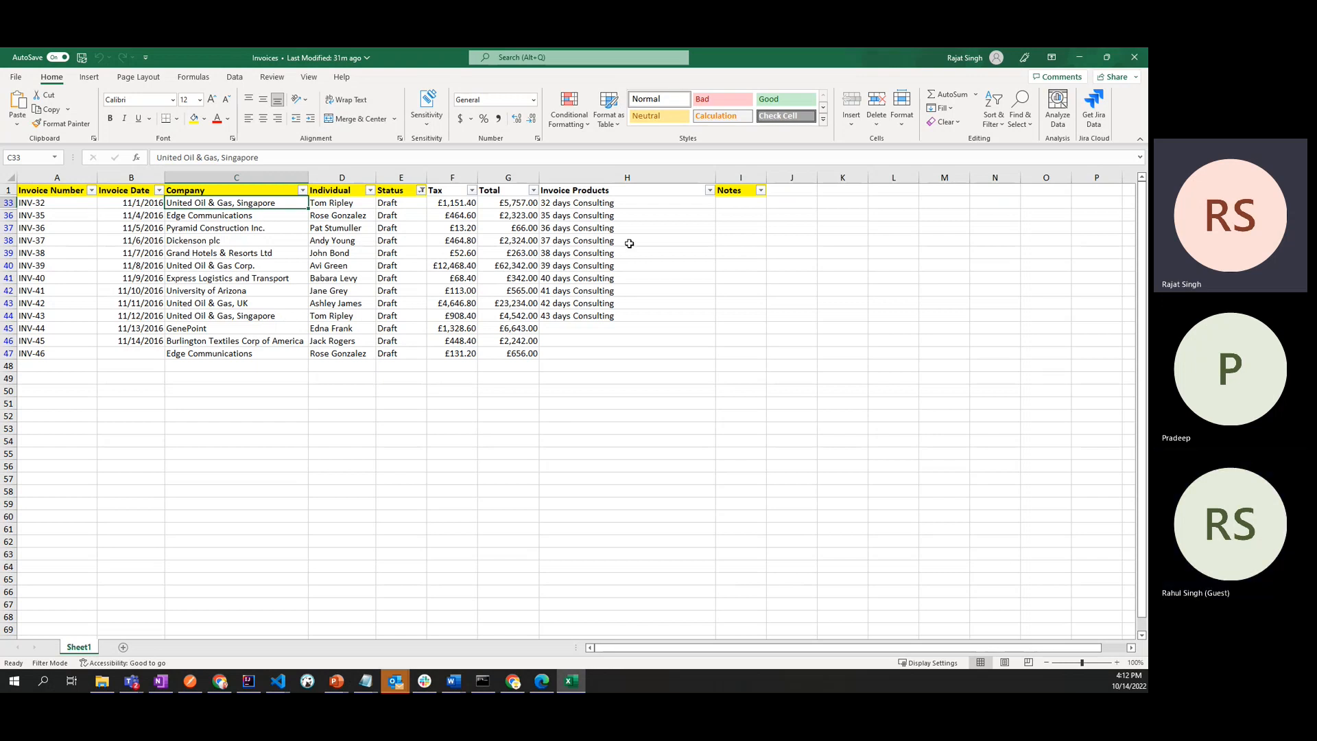
- Check the Individual and Status values of the draft invoices
click(341, 215)
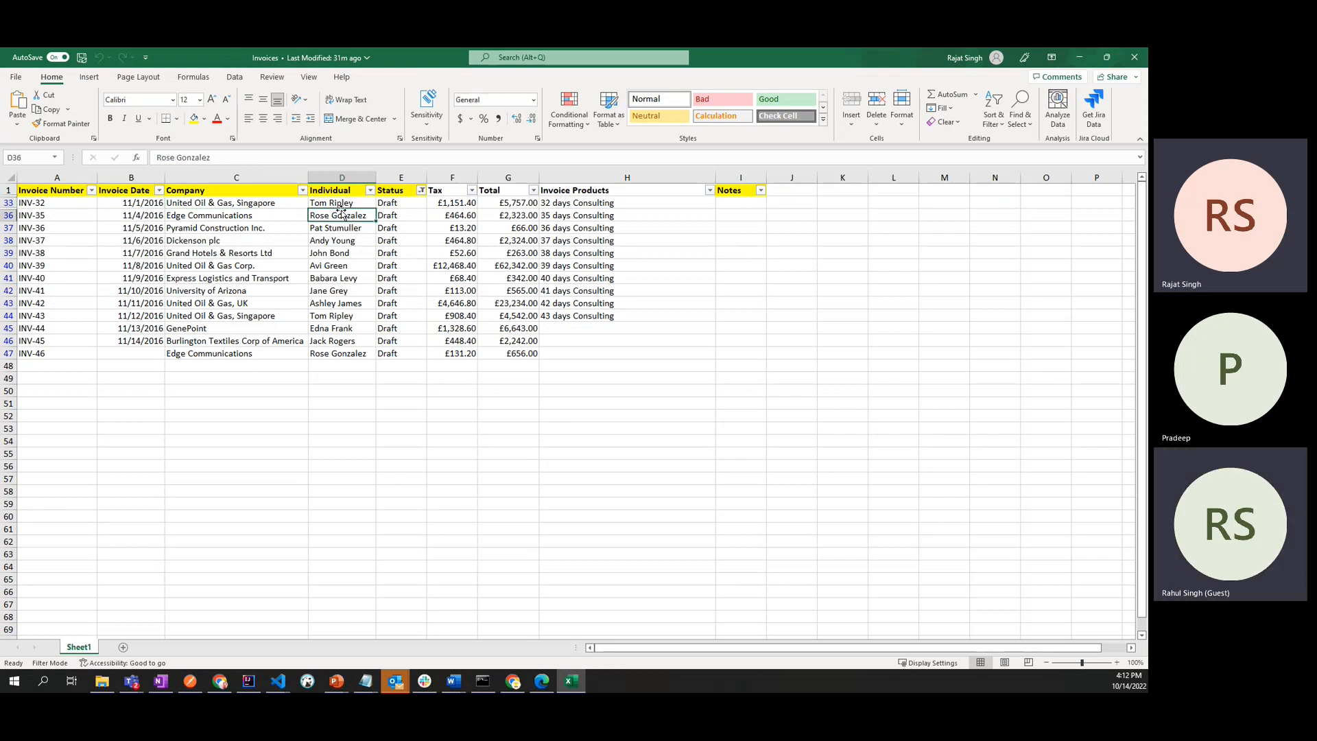
click(341, 206)
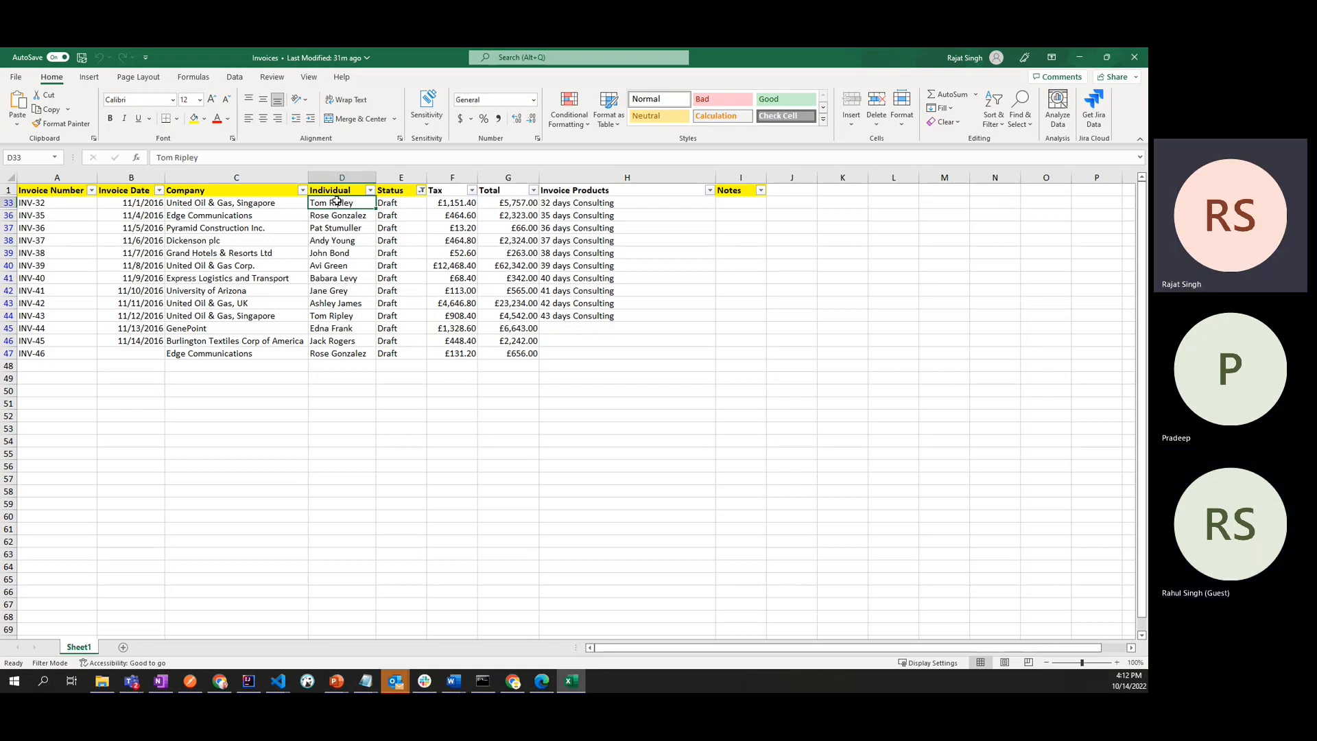
click(409, 205)
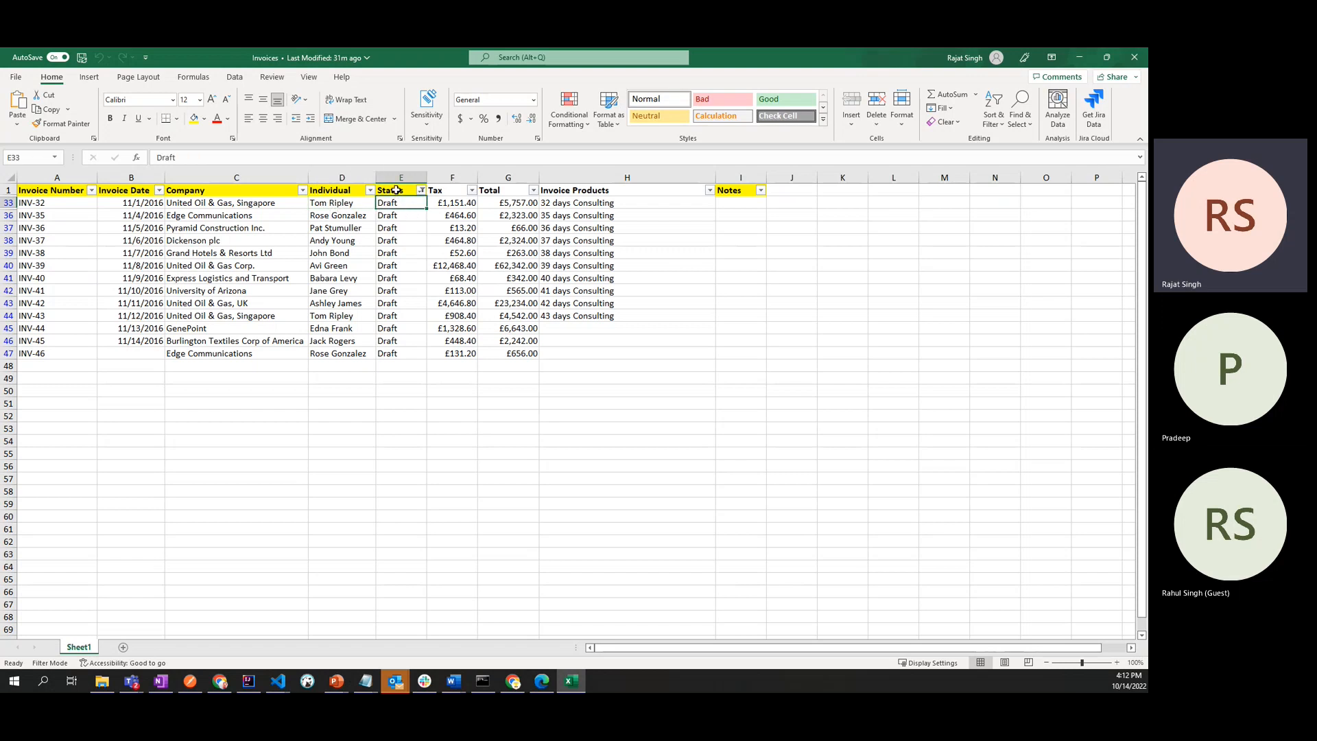
click(396, 189)
click(396, 201)
click(392, 240)
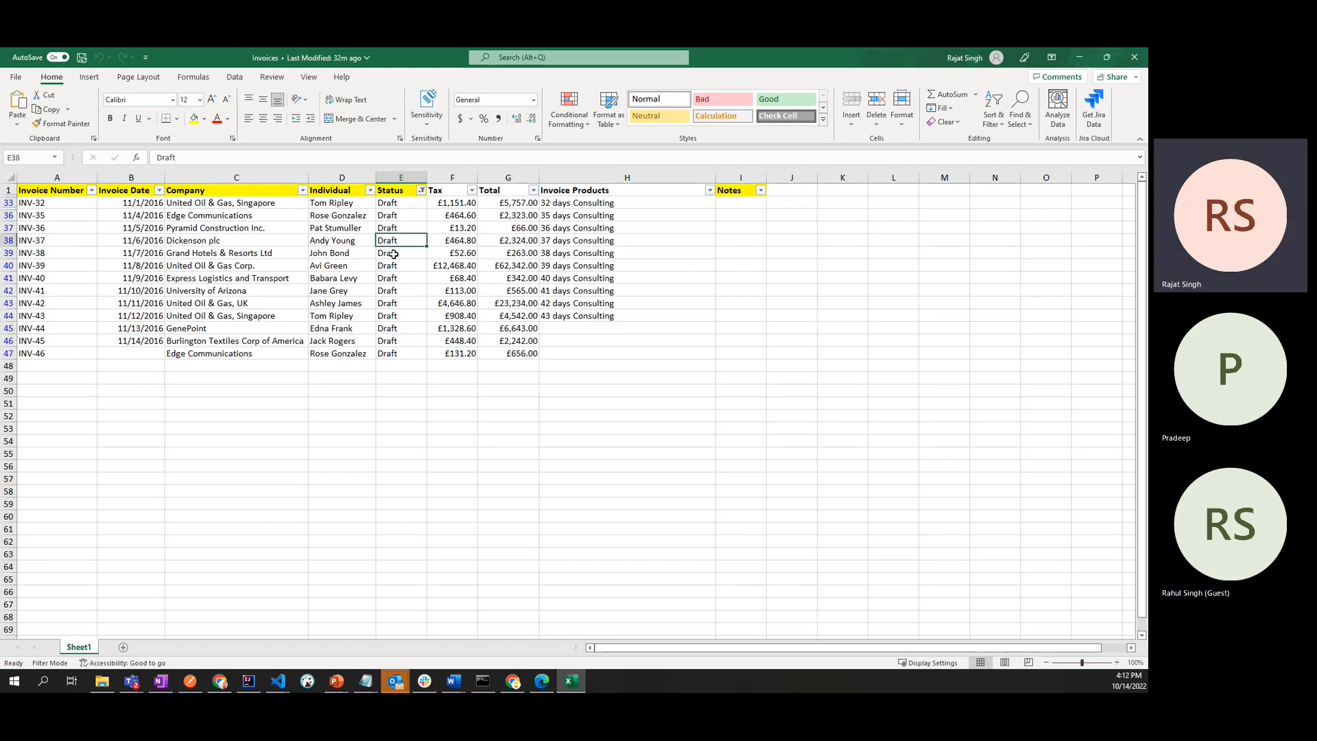
- Change the Status filter to include all statuses: Draft, Invoiced, Overdue and Paid
click(421, 190)
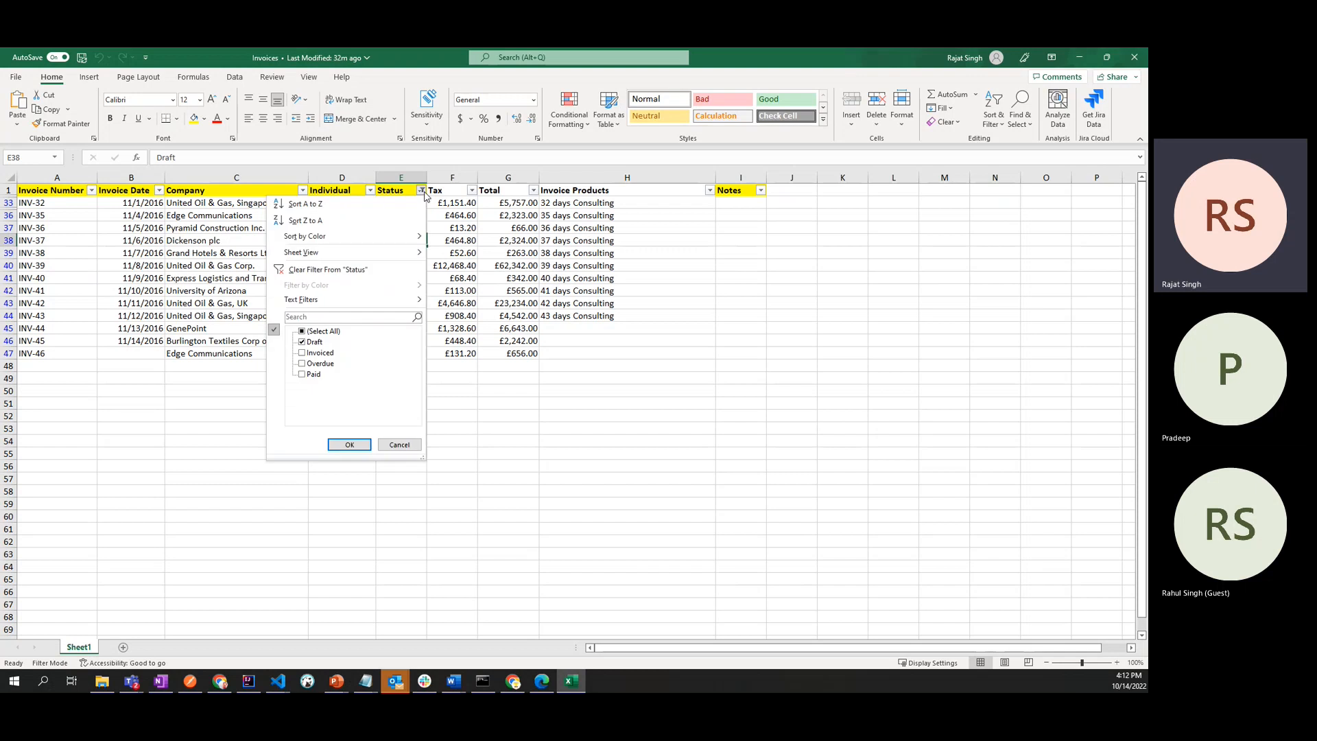
click(303, 342)
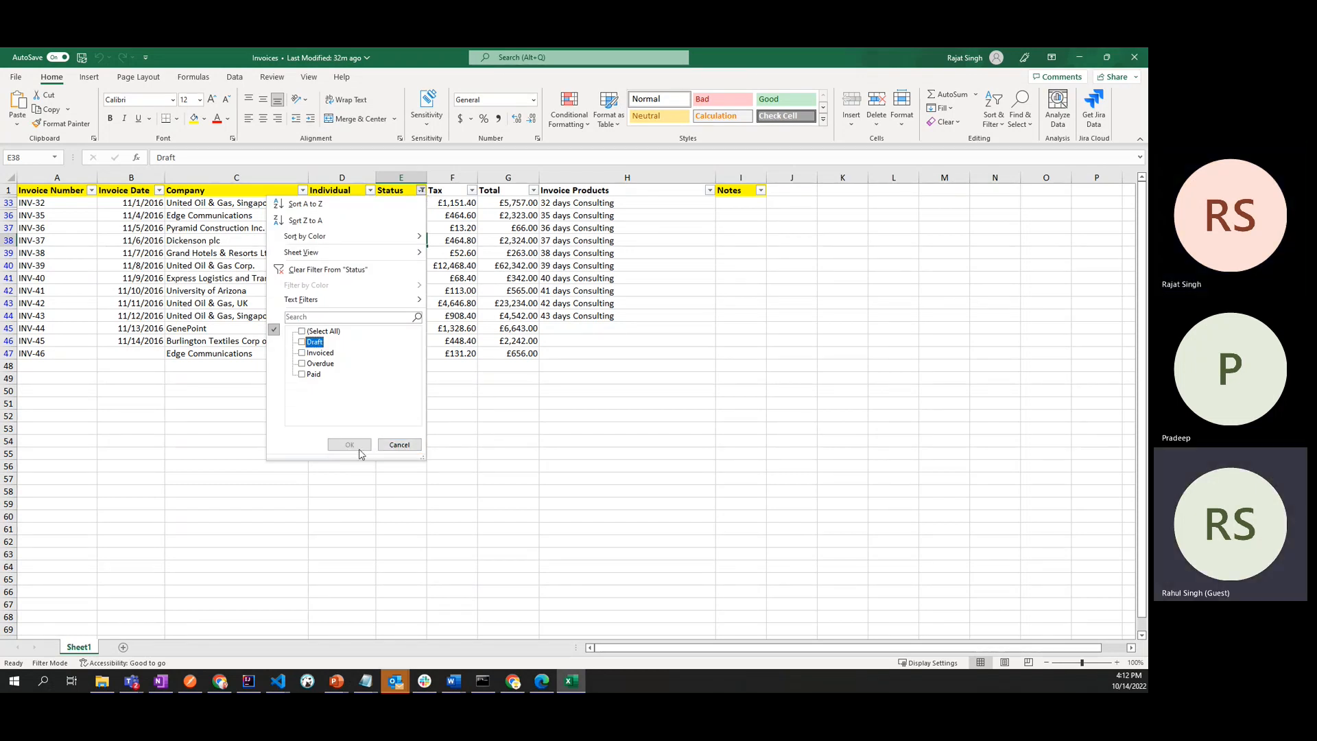
click(311, 332)
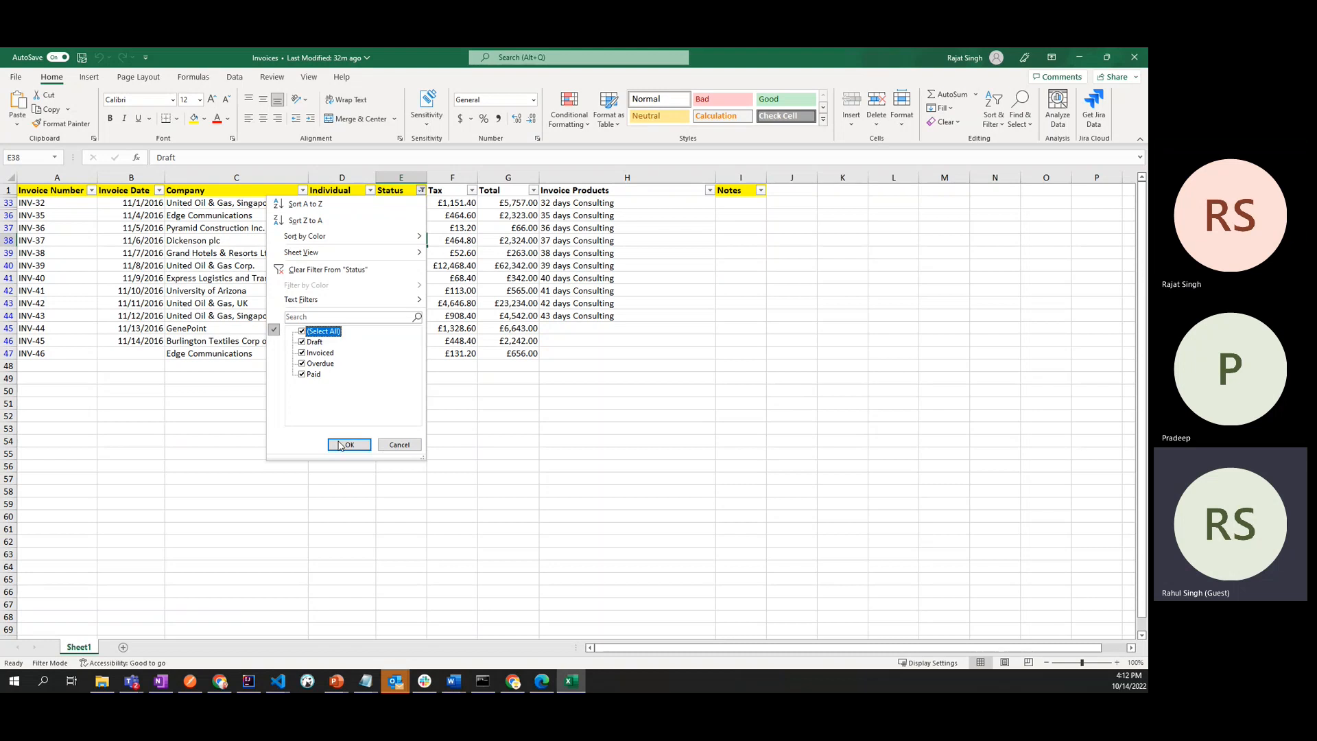
click(347, 445)
- Look through the complete invoice list and check the Tax column's formula in cell F5
scroll(506, 401, down, 3)
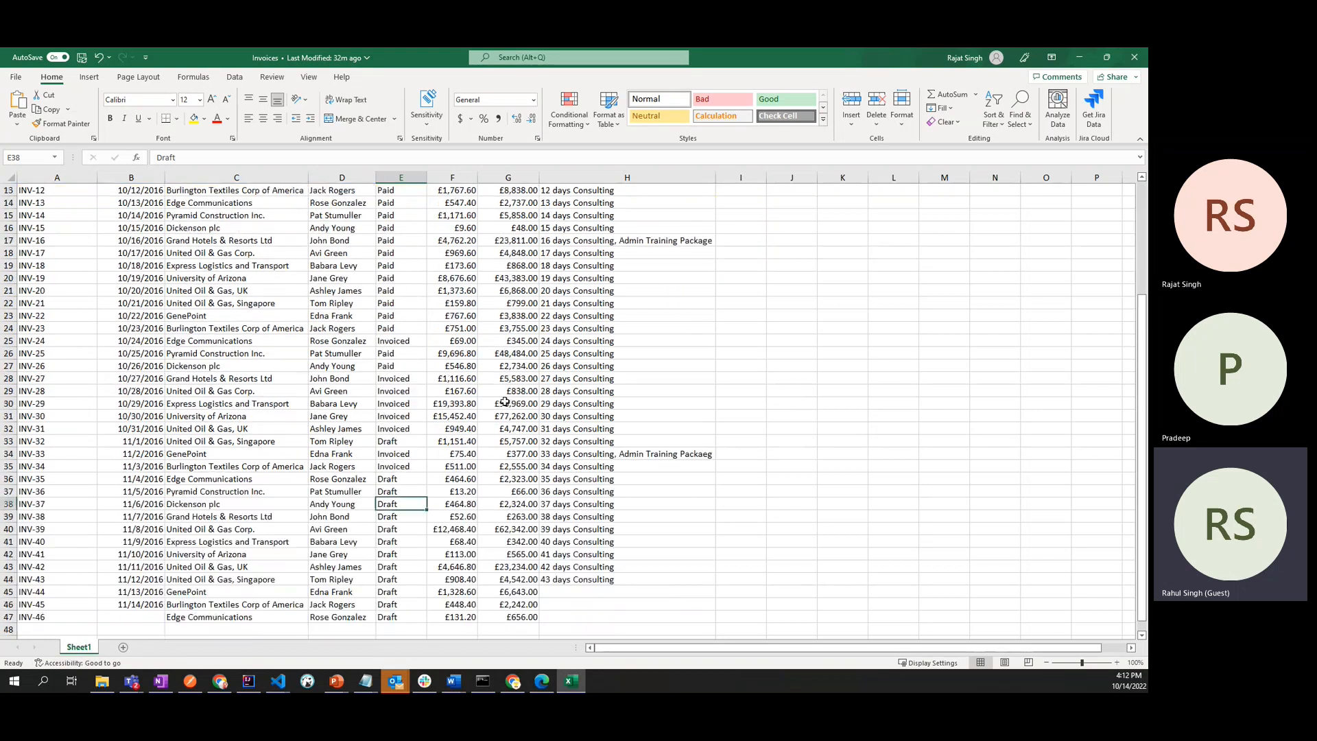
scroll(506, 402, up, 3)
click(453, 193)
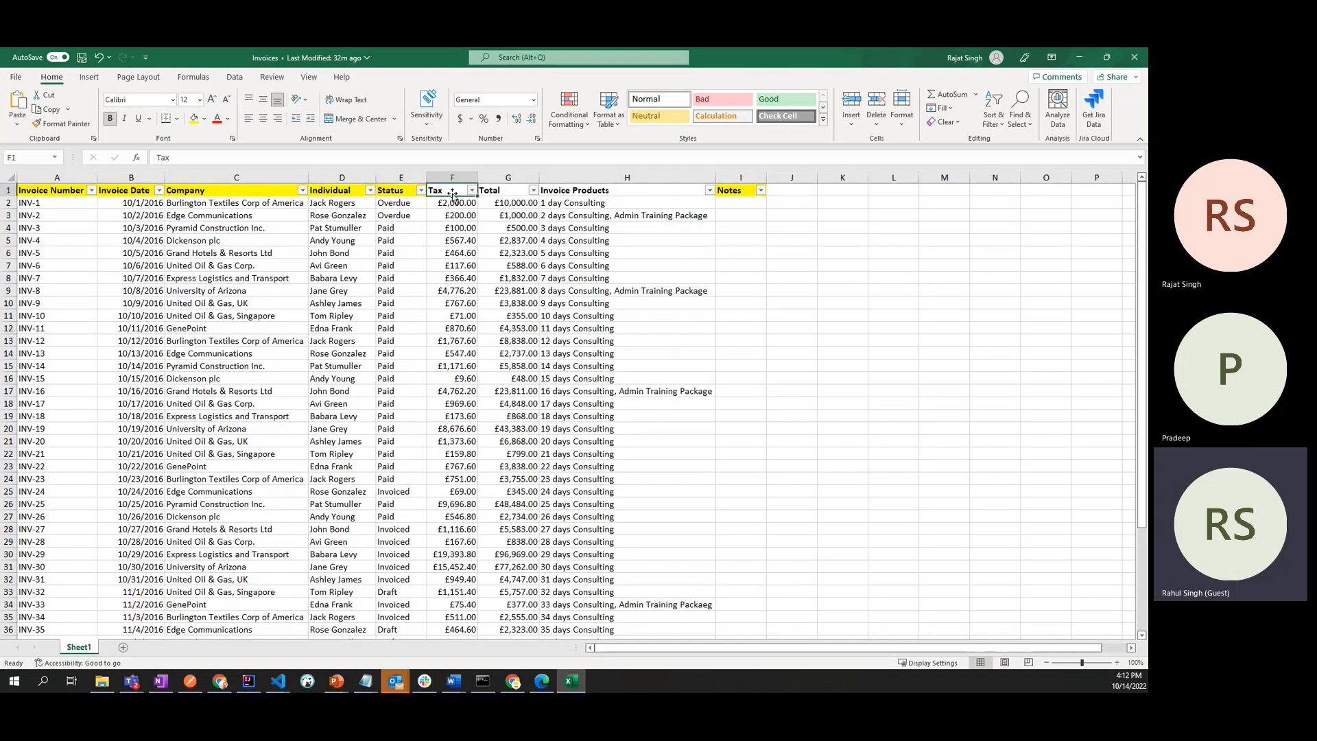
click(450, 240)
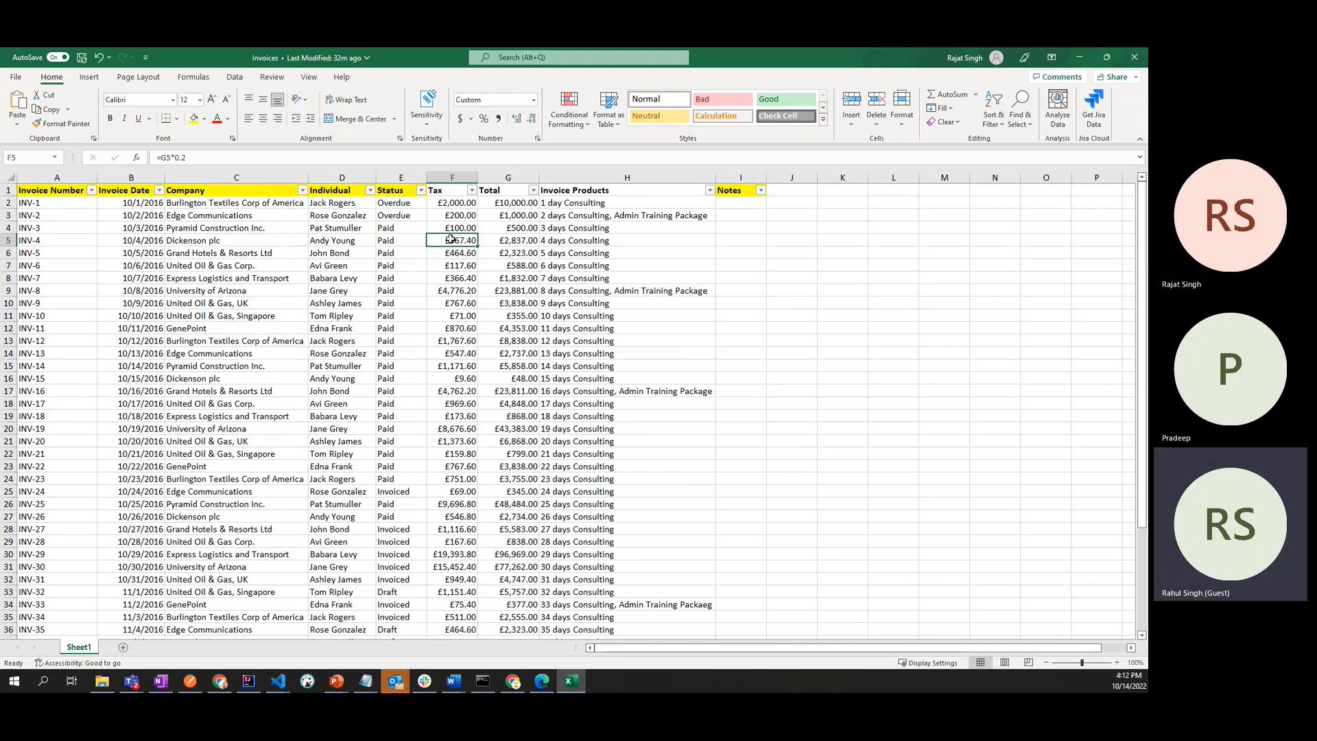
- Switch to OneNote and highlight the requirement notes, then return to the Salesforce New Custom Field page in Chrome
key(alt+Tab)
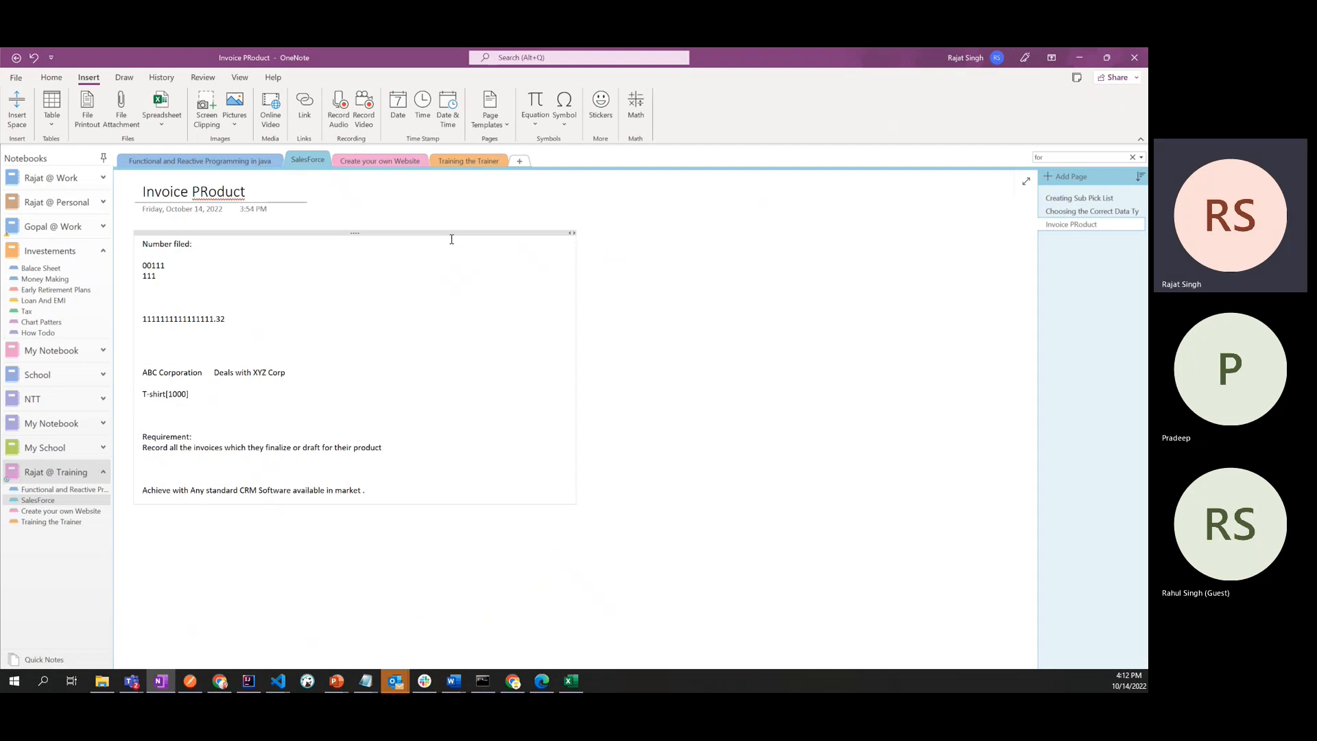
key(alt+Tab)
key(alt+Tab)
drag(385, 491, 137, 248)
click(385, 383)
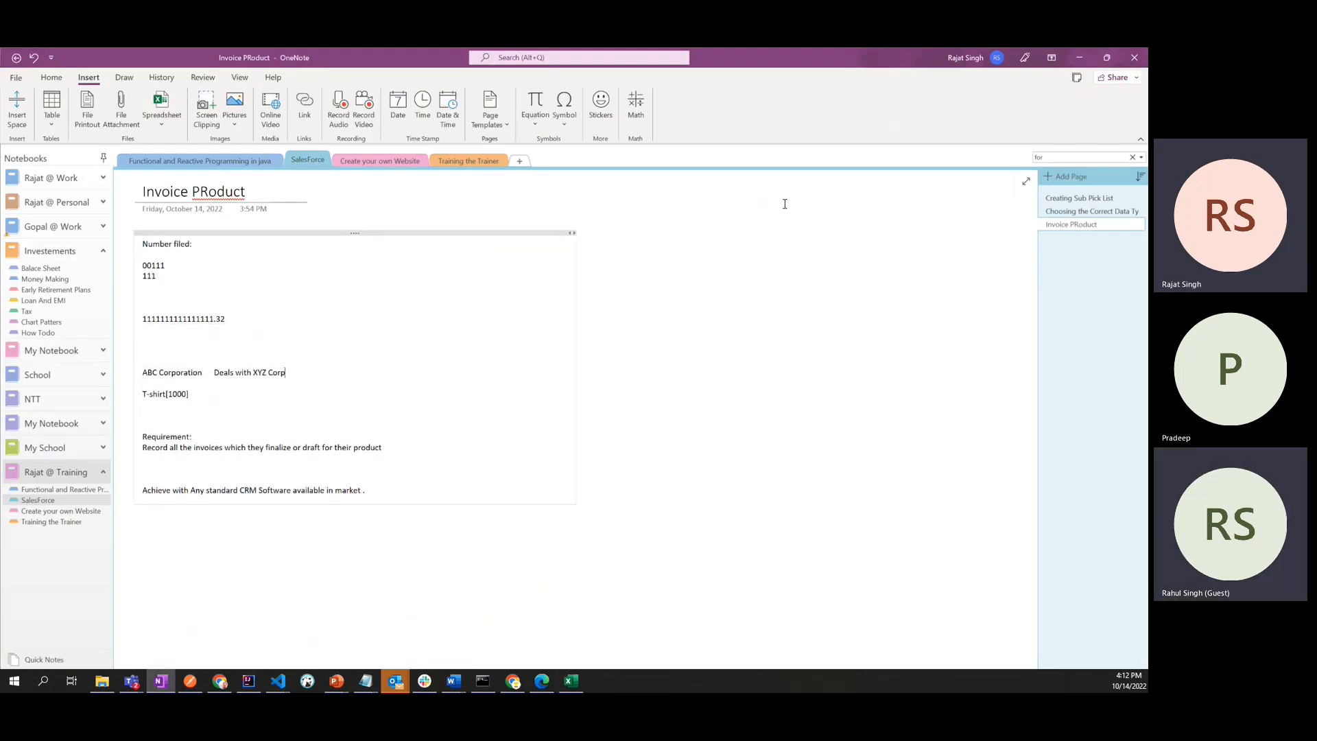
click(1080, 57)
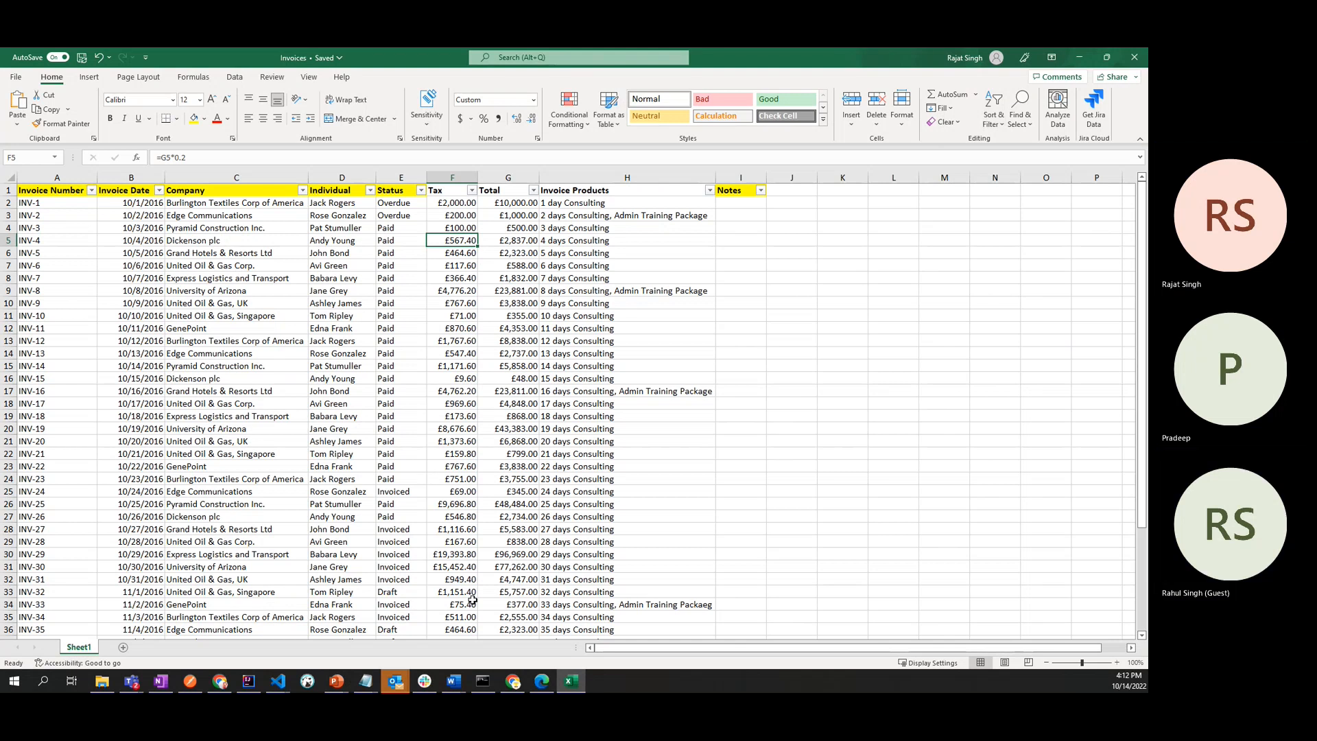
click(513, 680)
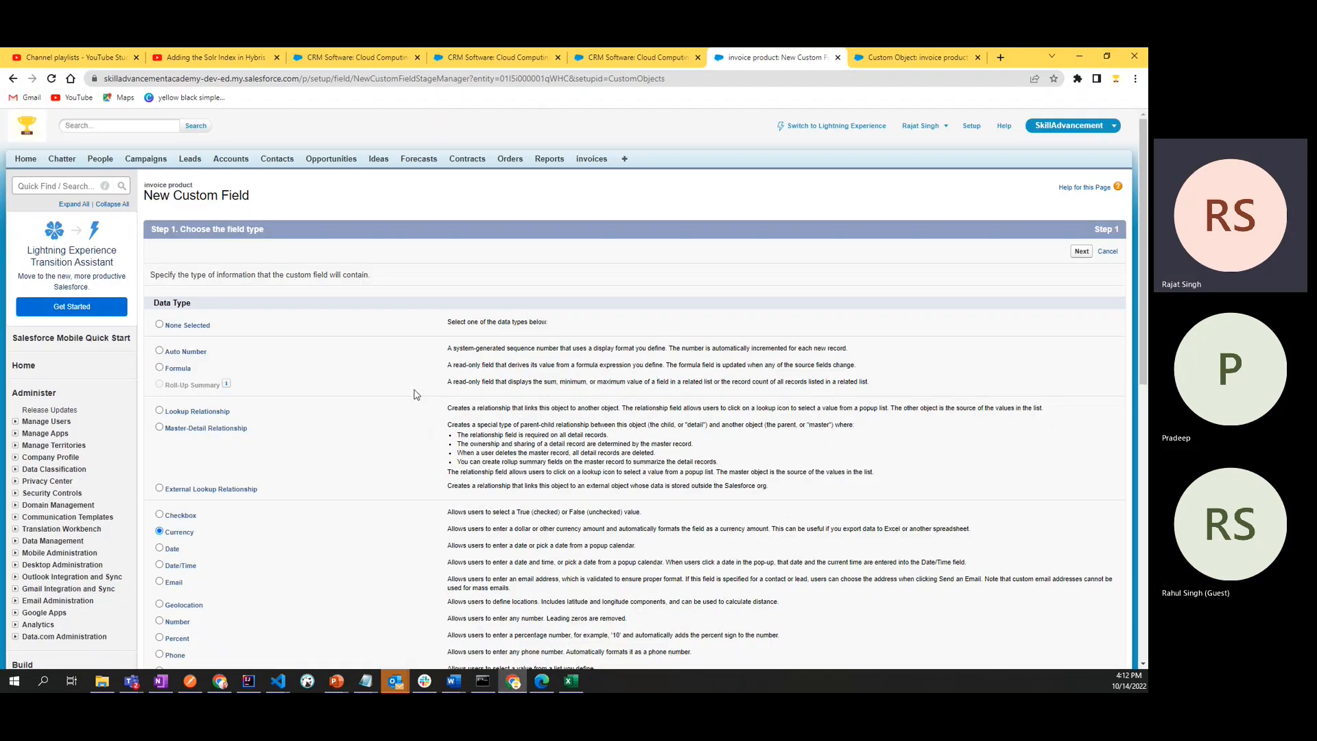
scroll(418, 394, down, 3)
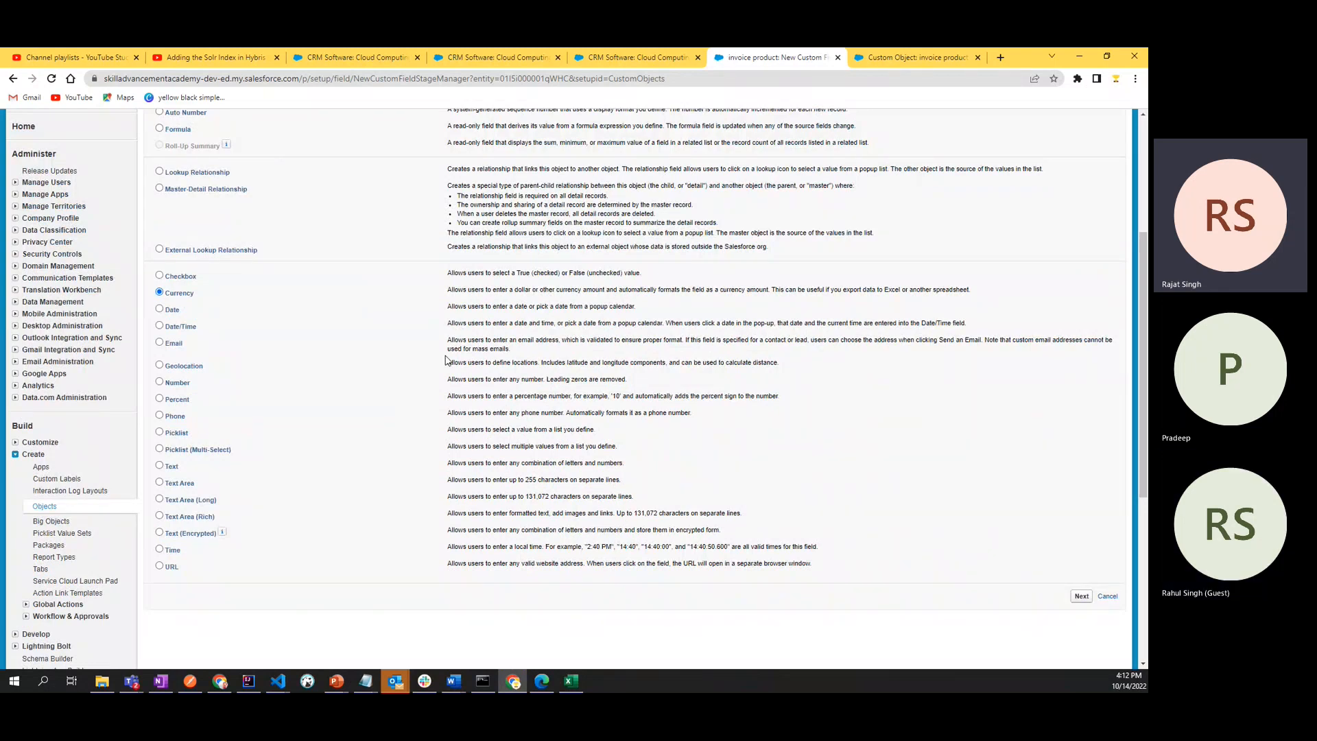
scroll(774, 438, down, 3)
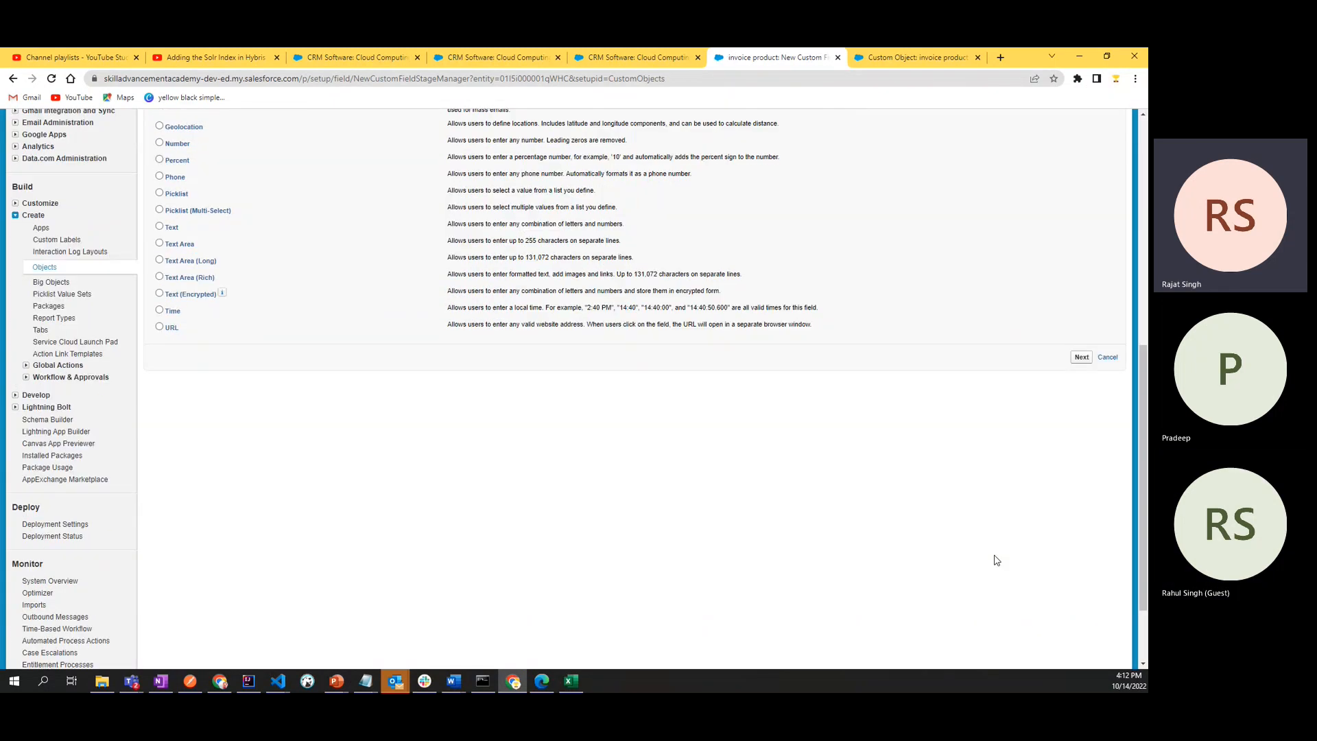
click(1082, 357)
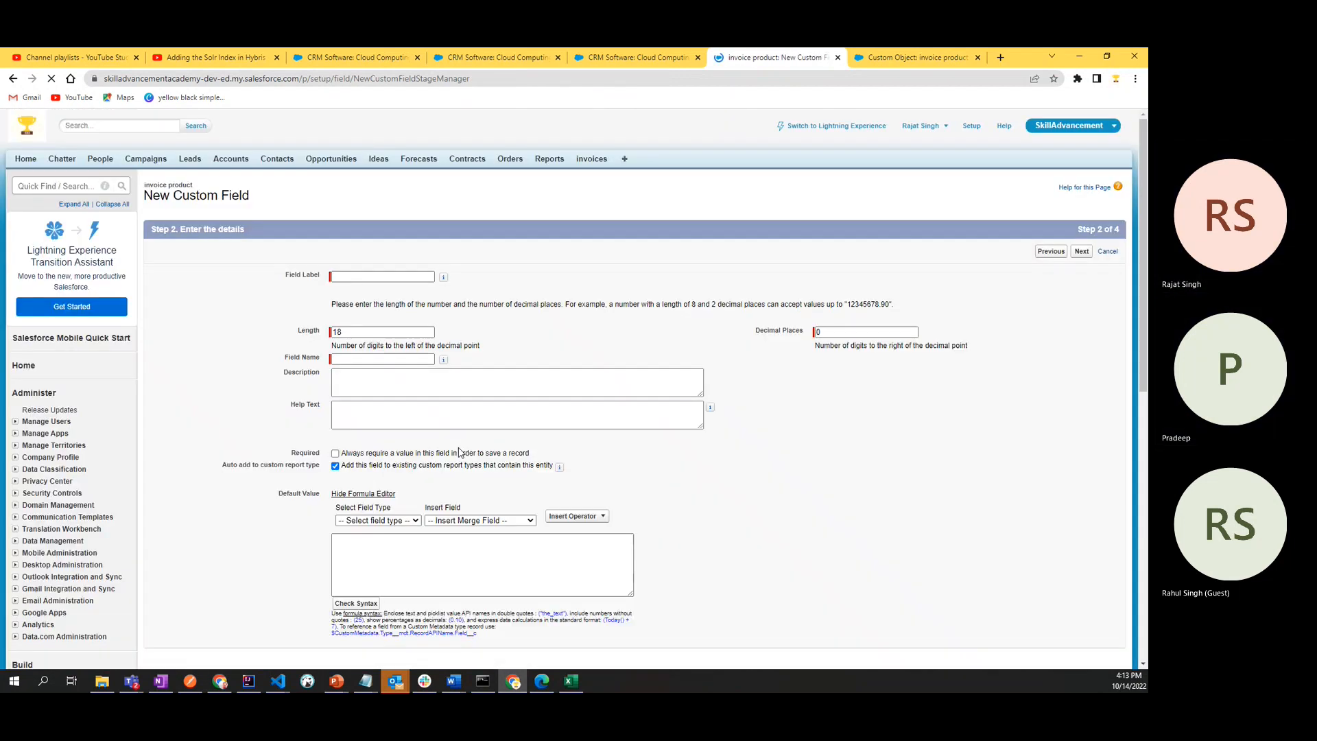
click(375, 274)
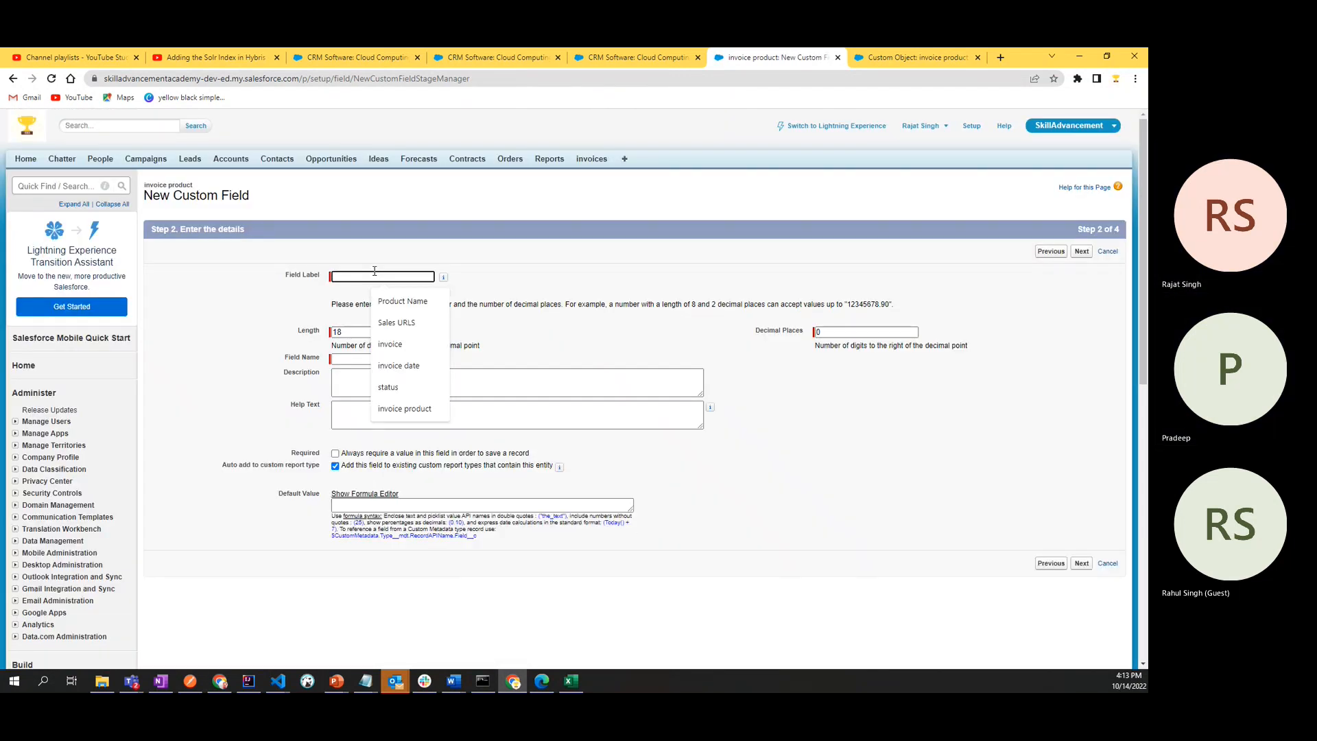
click(798, 469)
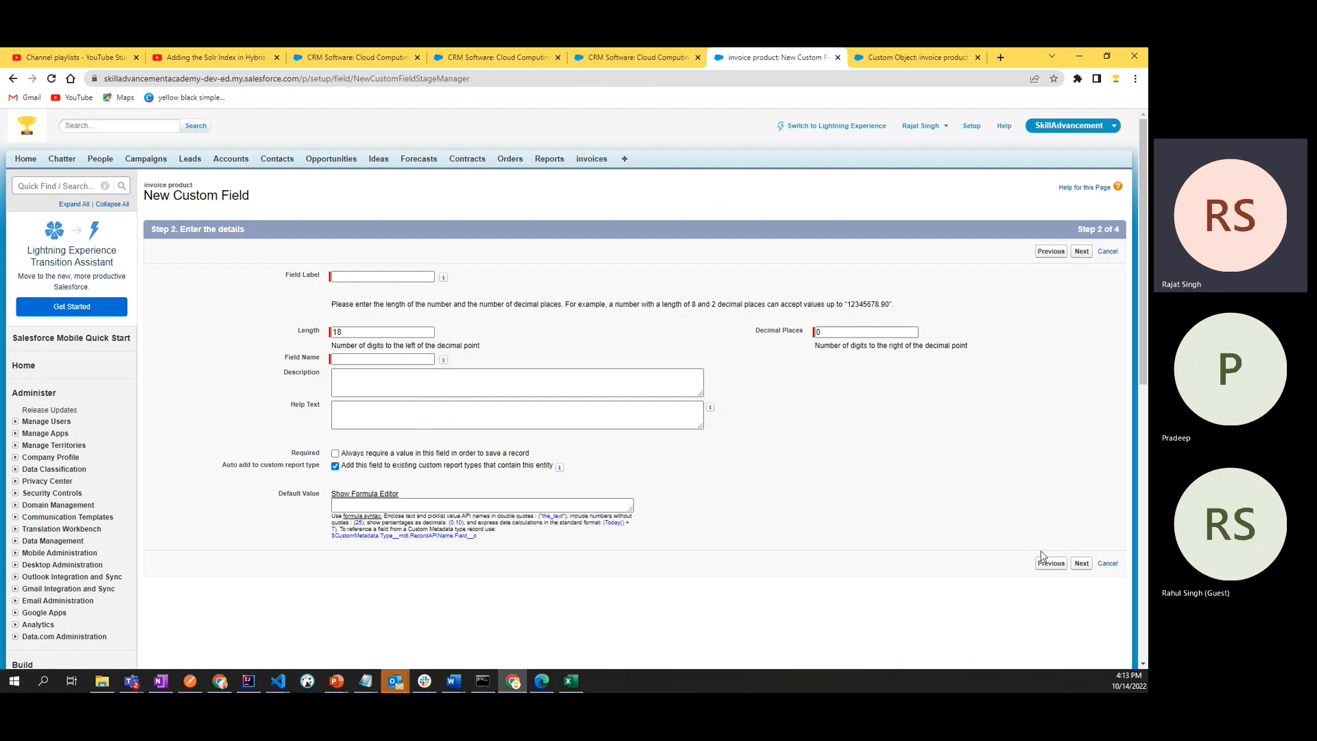
click(1107, 564)
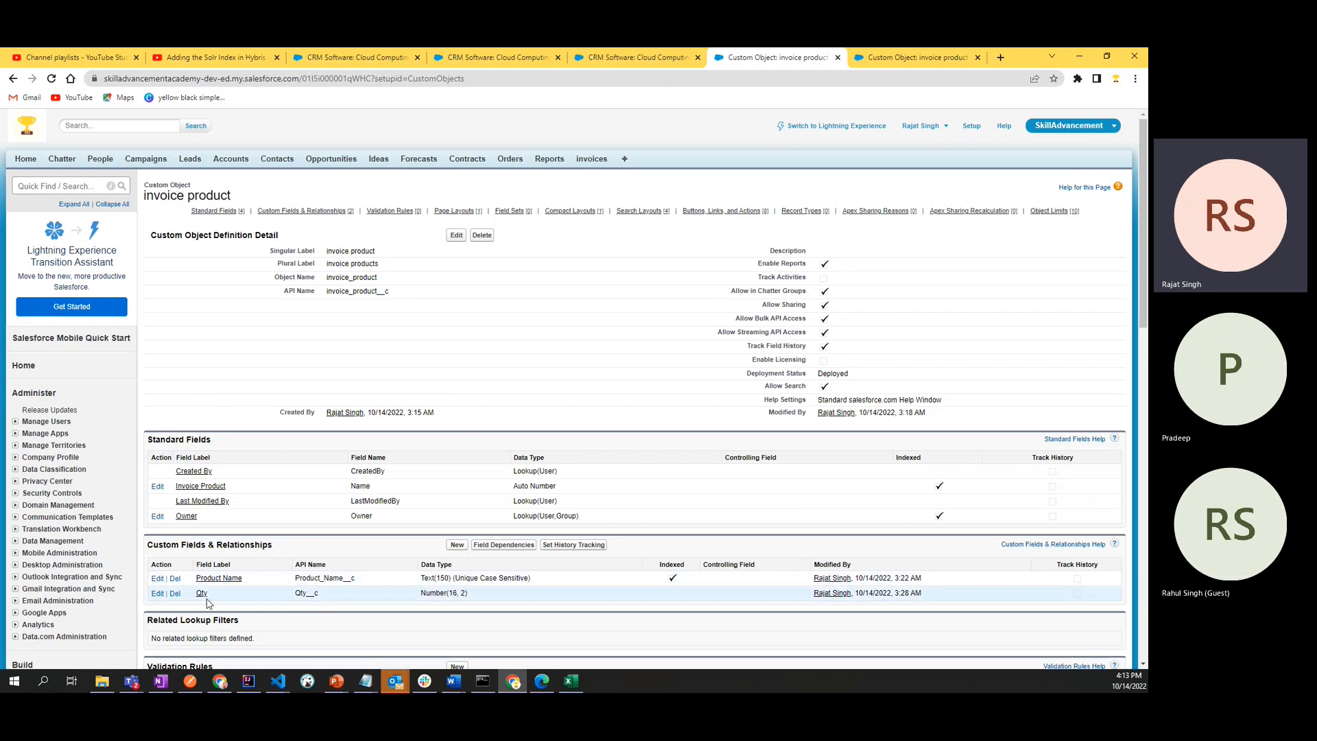
- Start a new Currency custom field on the invoice product object with length 16 and 2 decimal places
click(456, 545)
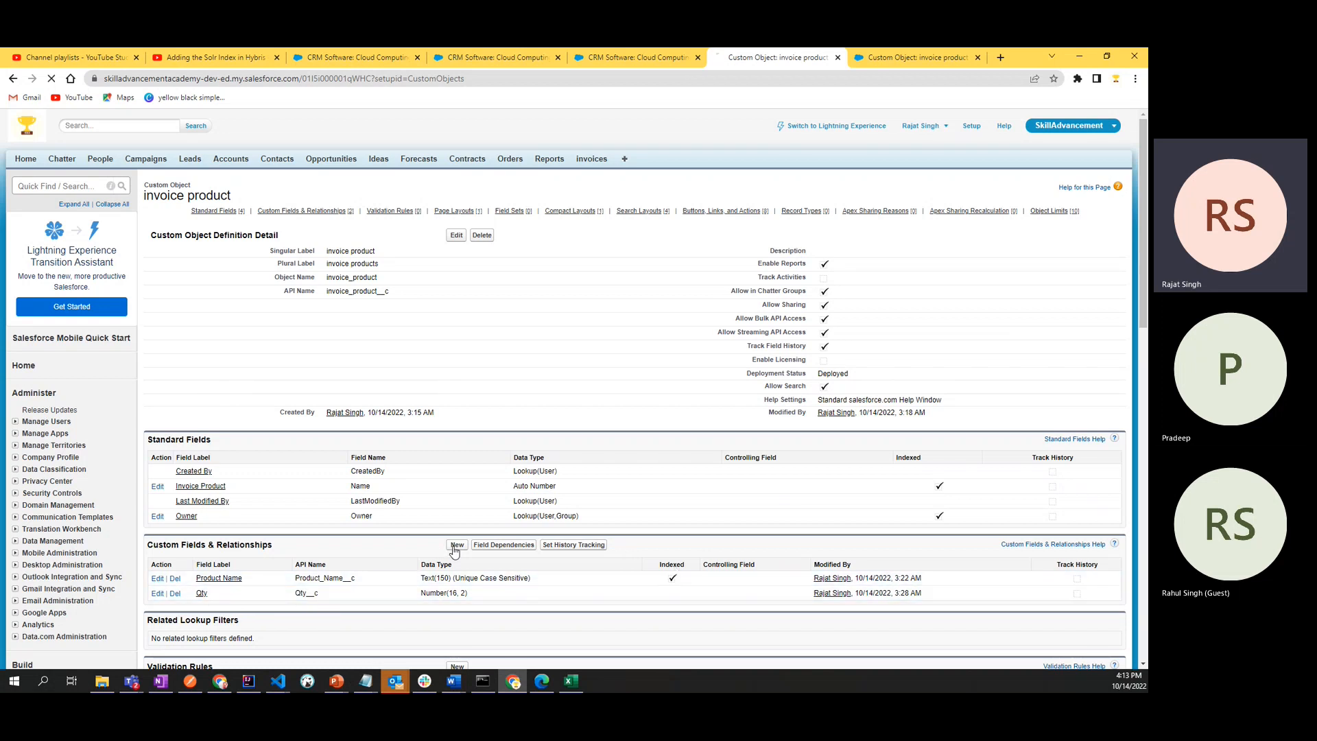
scroll(153, 480, down, 4)
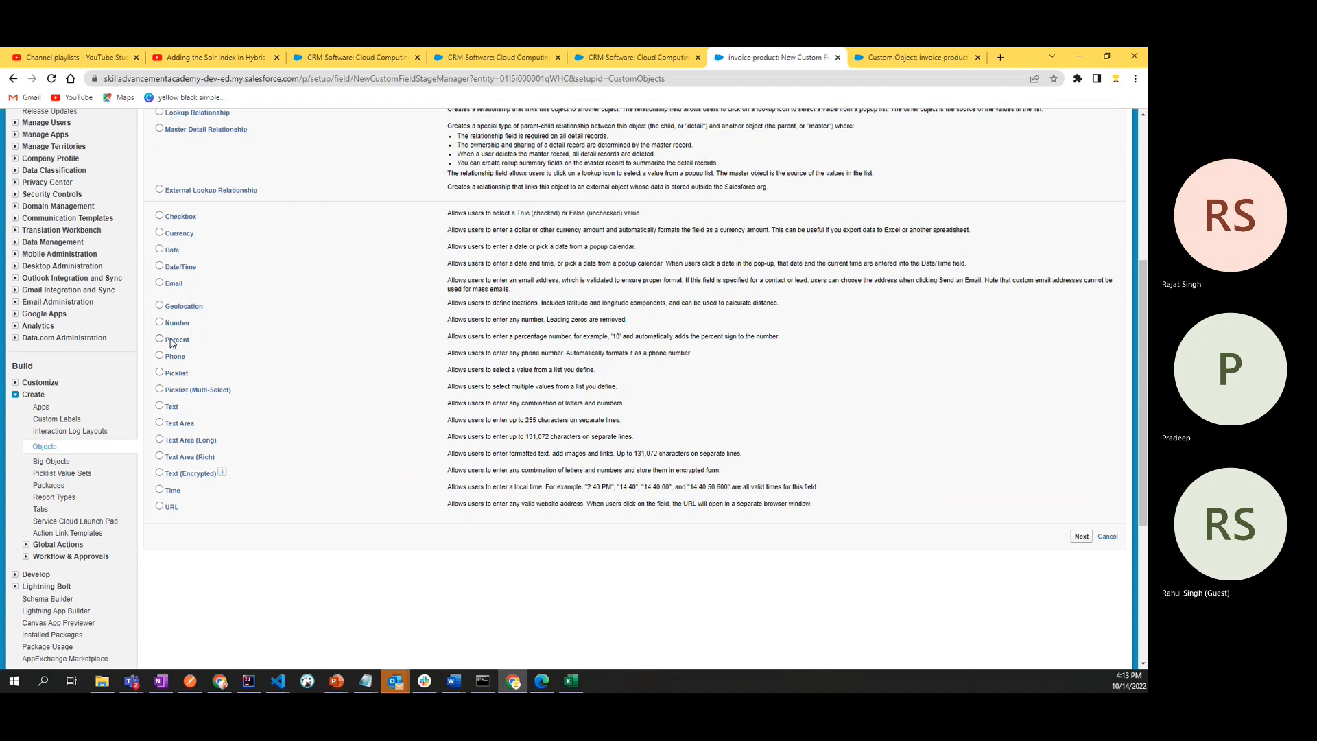
click(175, 234)
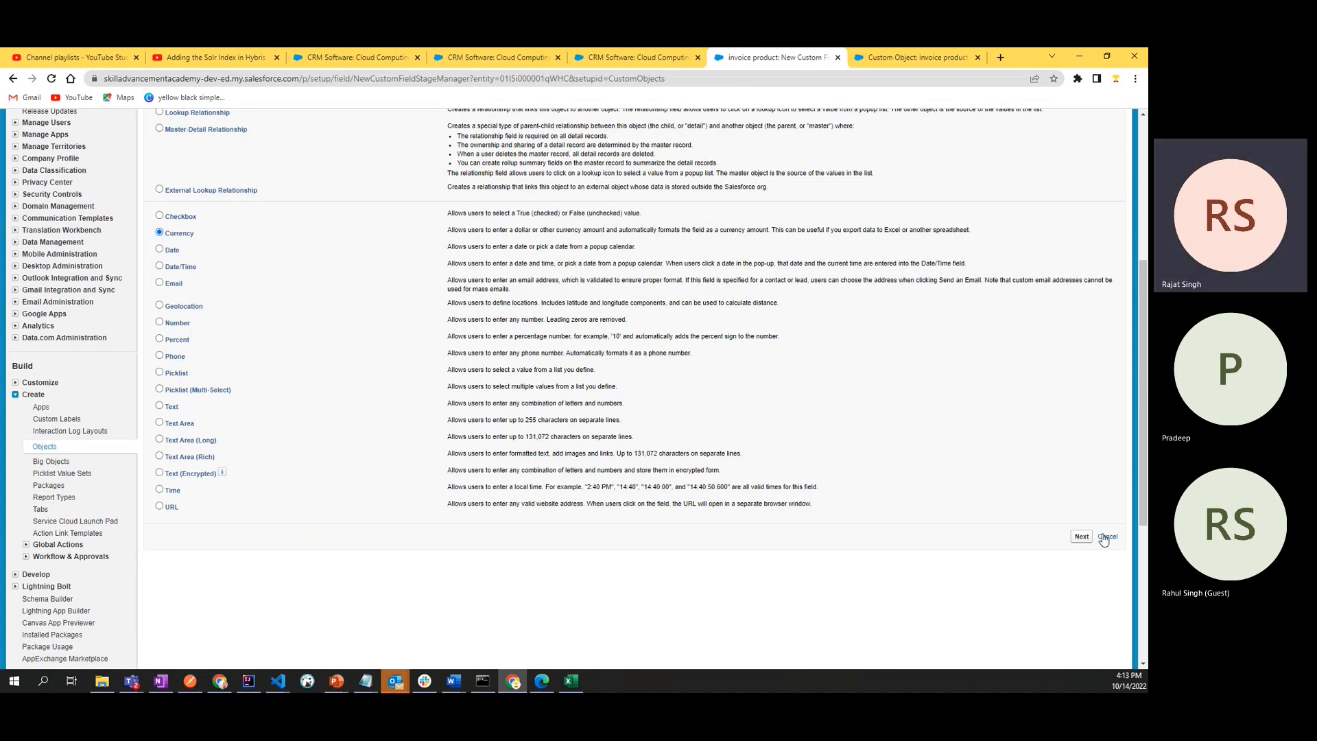
click(1082, 537)
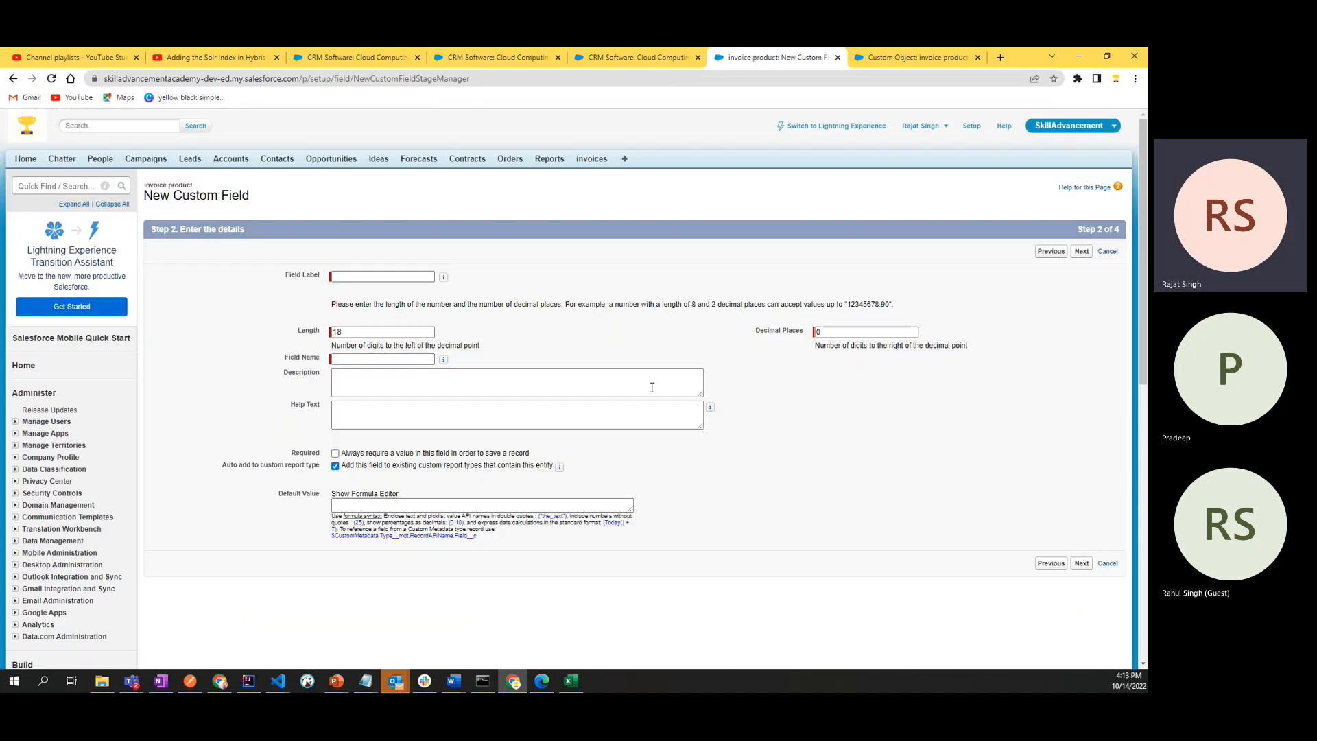
click(358, 332)
click(861, 332)
key(BackSpace)
text(2)
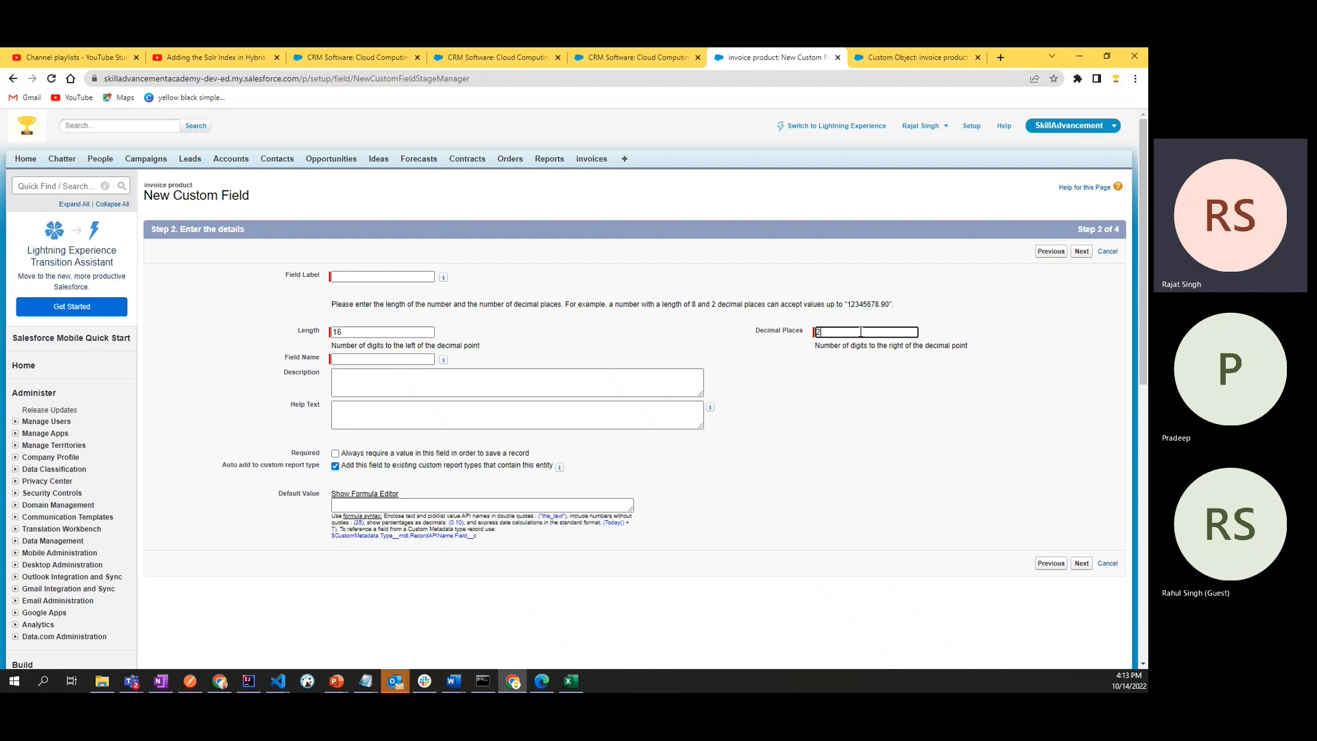
- Label the currency field Qty, make a value always required, and try to continue past the field details
click(354, 278)
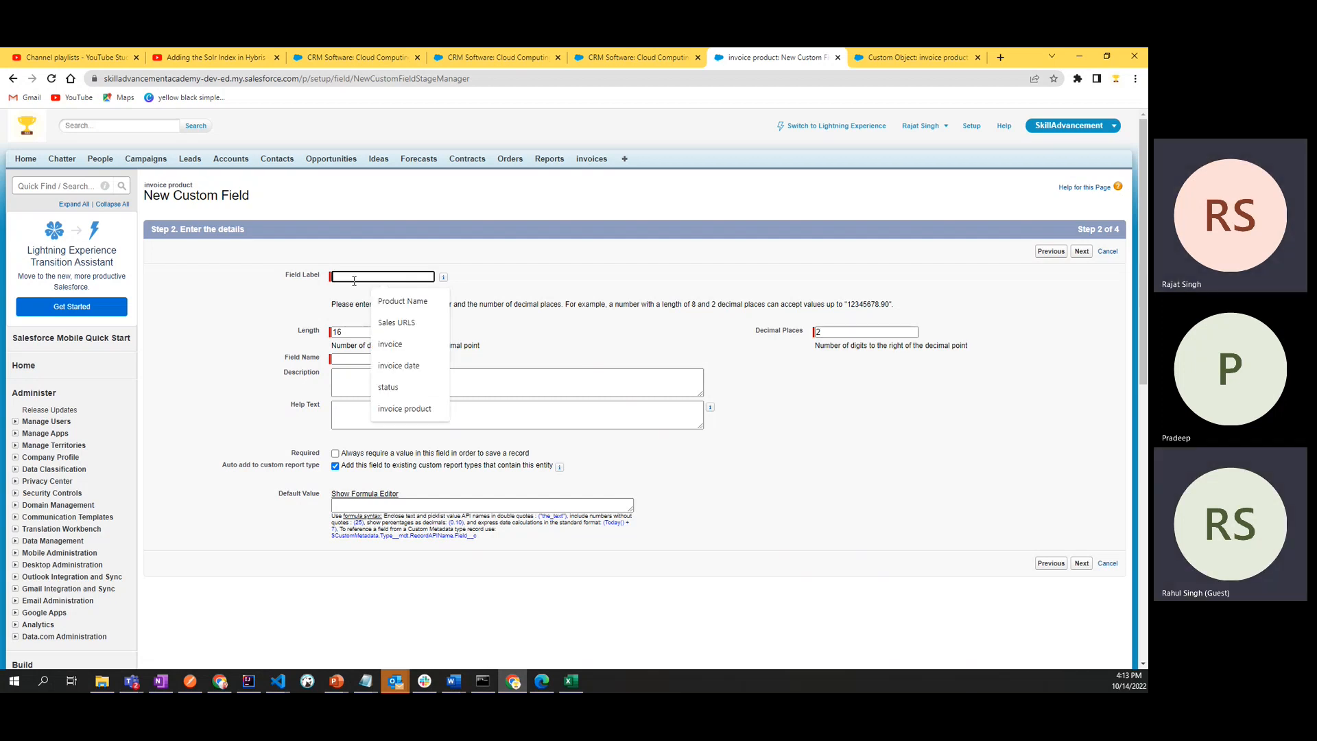
text(Qty)
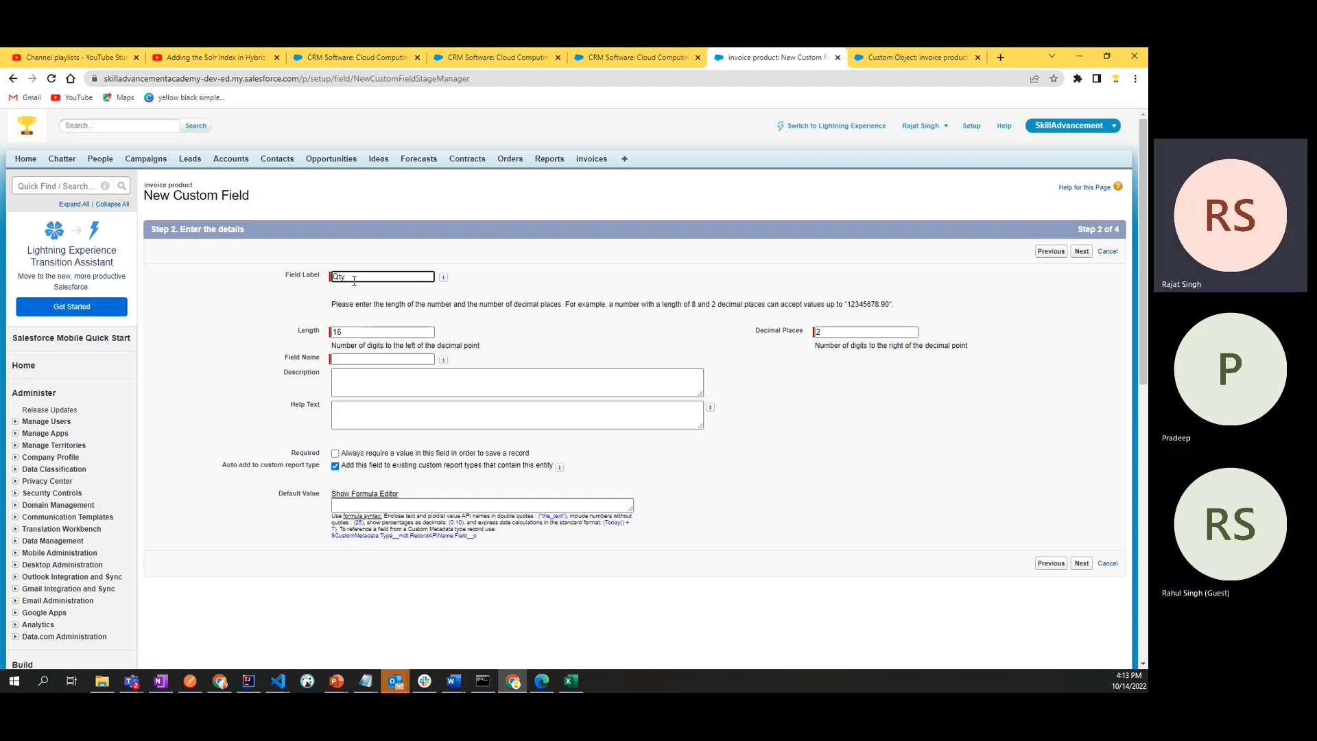
click(645, 464)
click(403, 405)
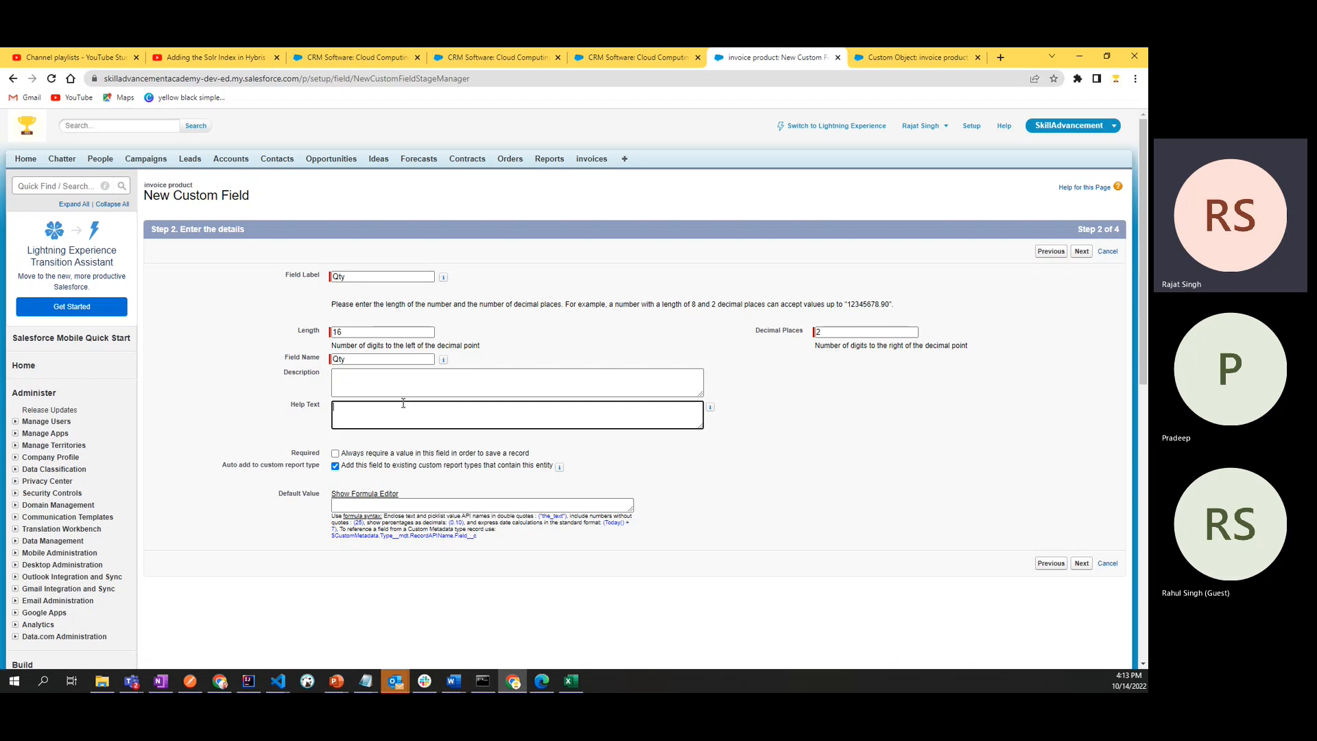
click(401, 377)
click(824, 469)
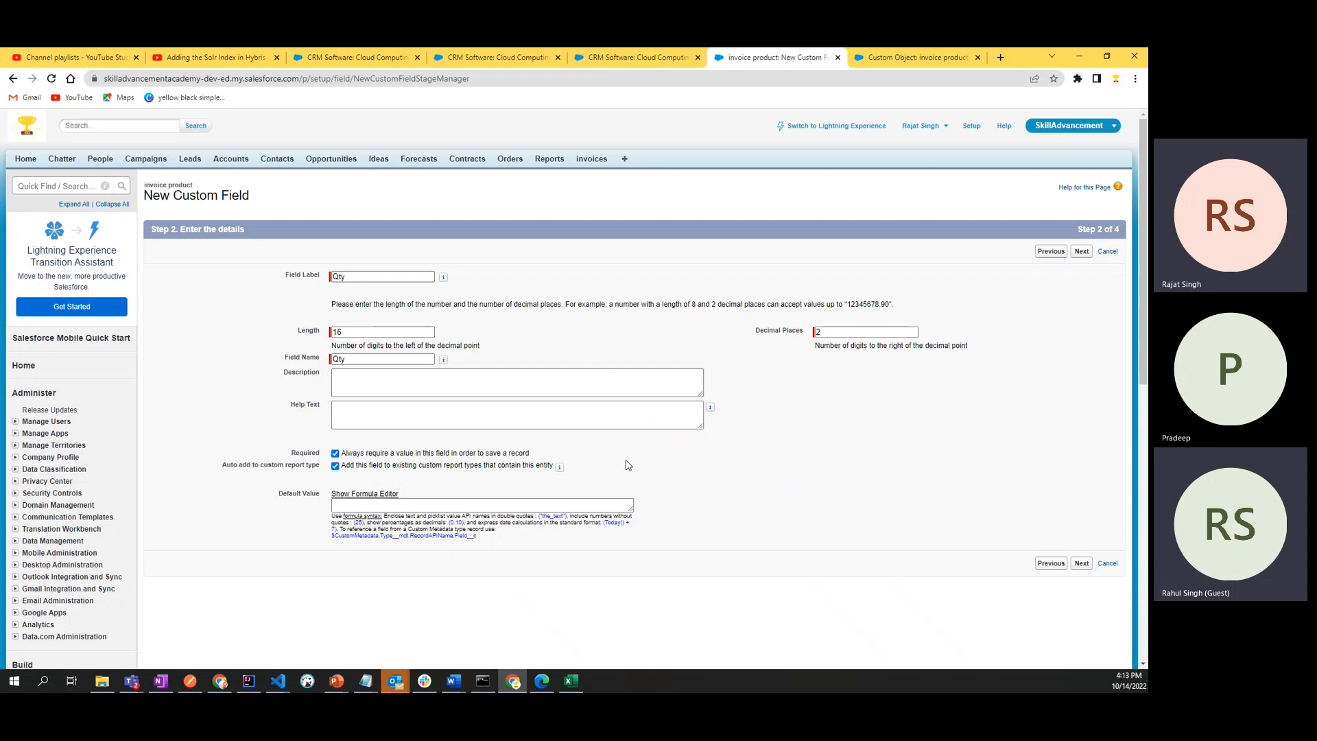
click(403, 361)
click(520, 359)
click(1084, 564)
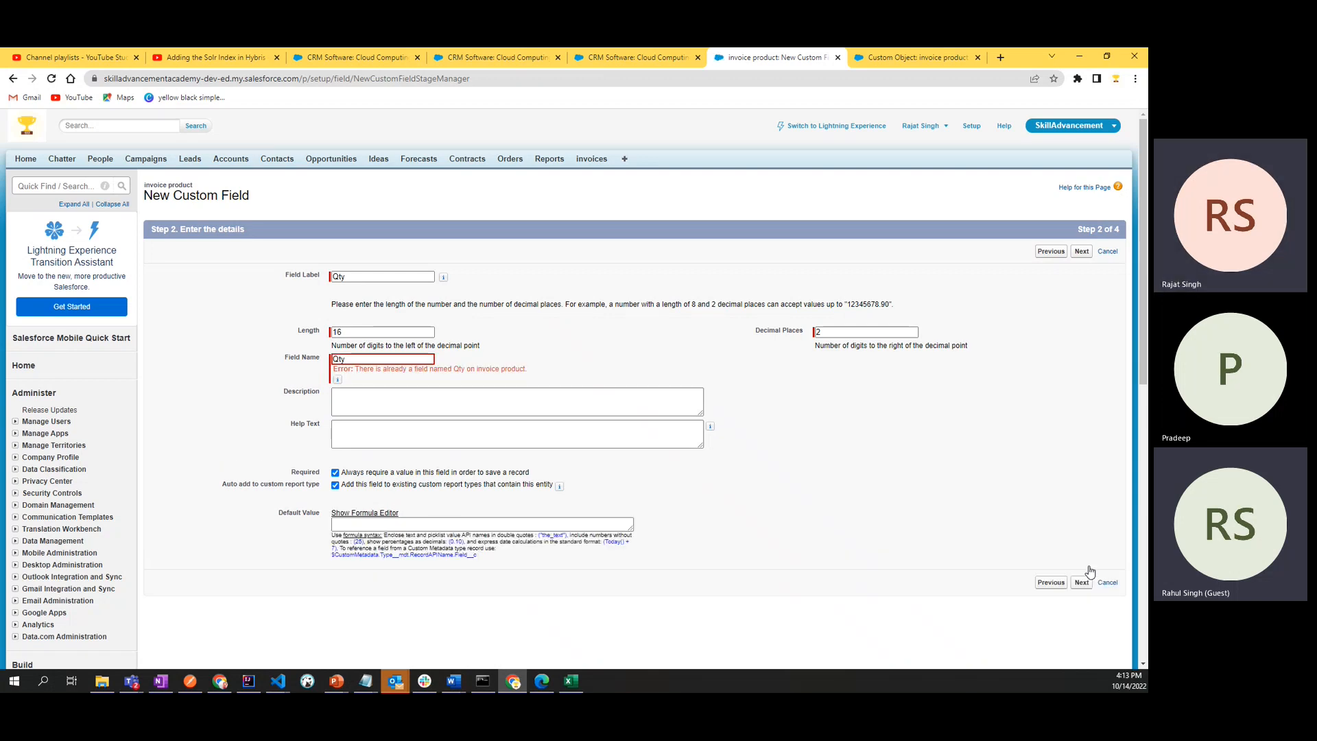
- Check the invoice product's existing custom fields on the refreshed object page in the other browser tab, returning to the new field form
click(913, 57)
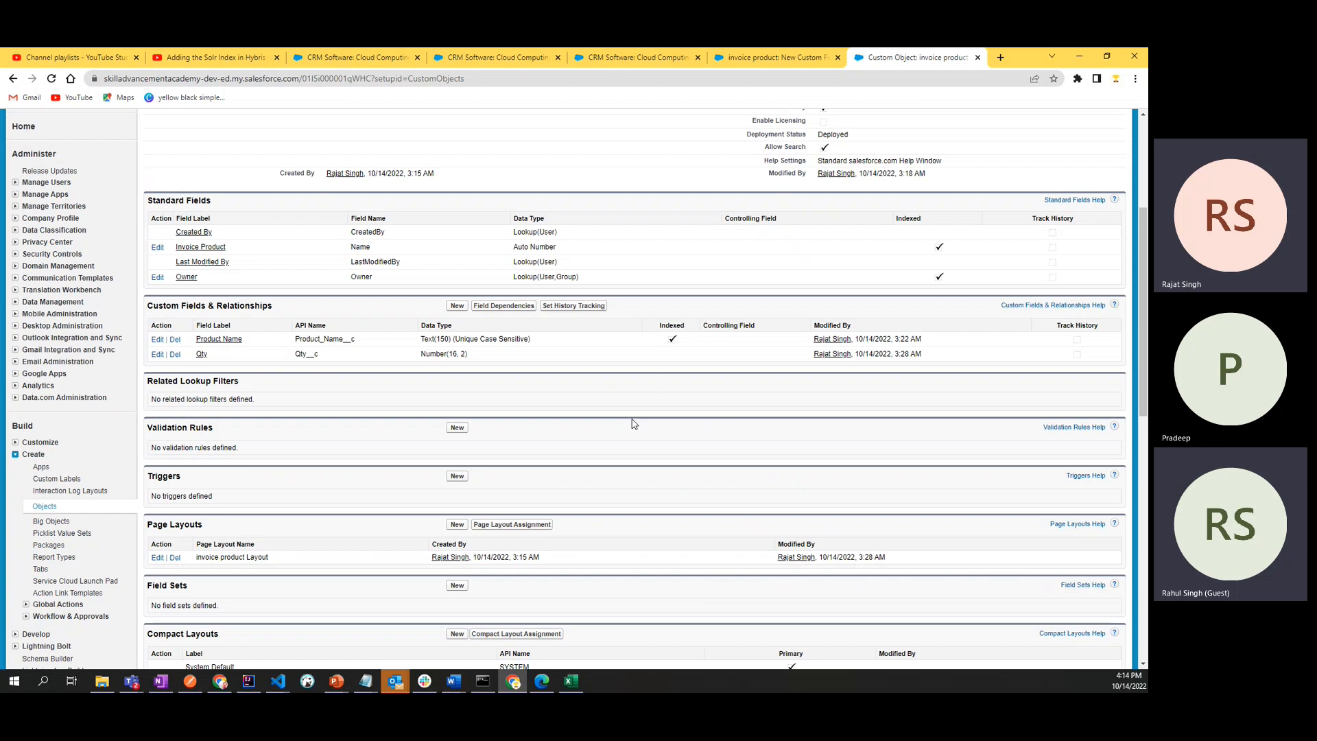
key(F5)
click(714, 60)
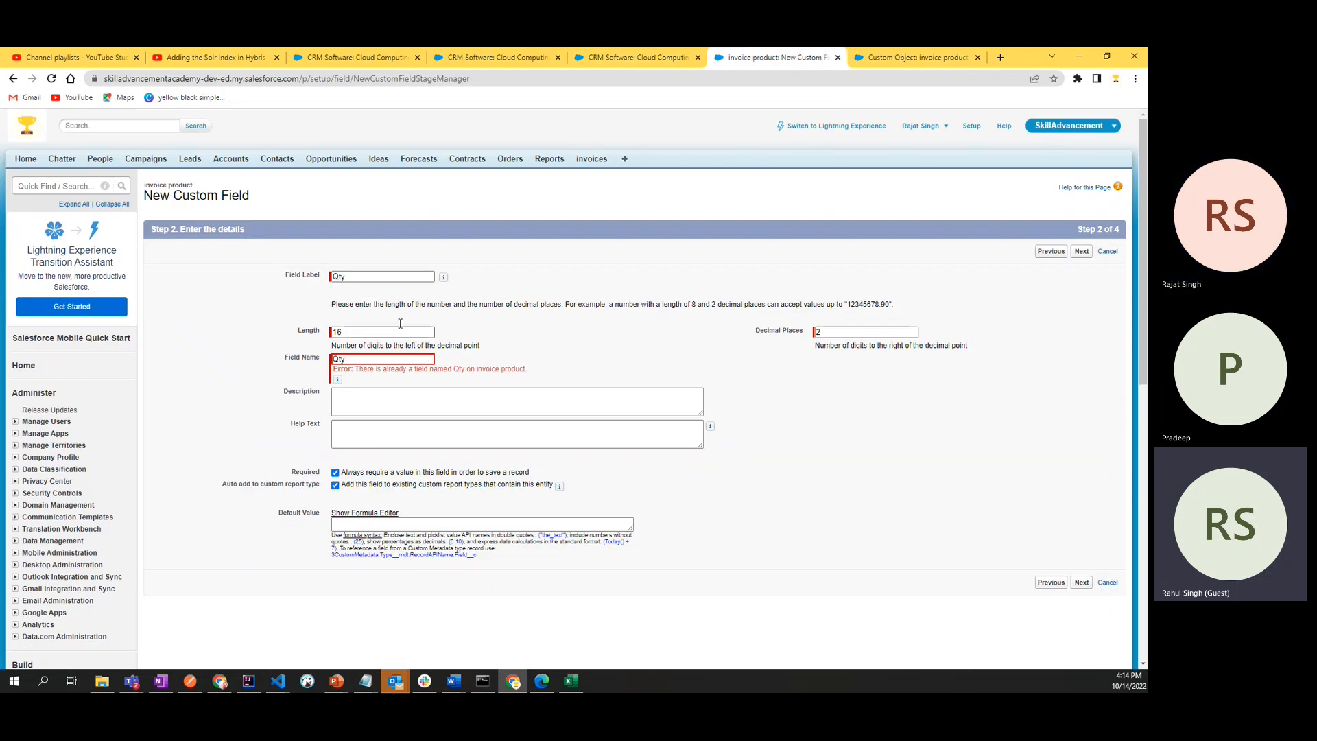
- Change the field label to Unit Price and the field name to Unit_Price, and continue to field-level security
double_click(341, 276)
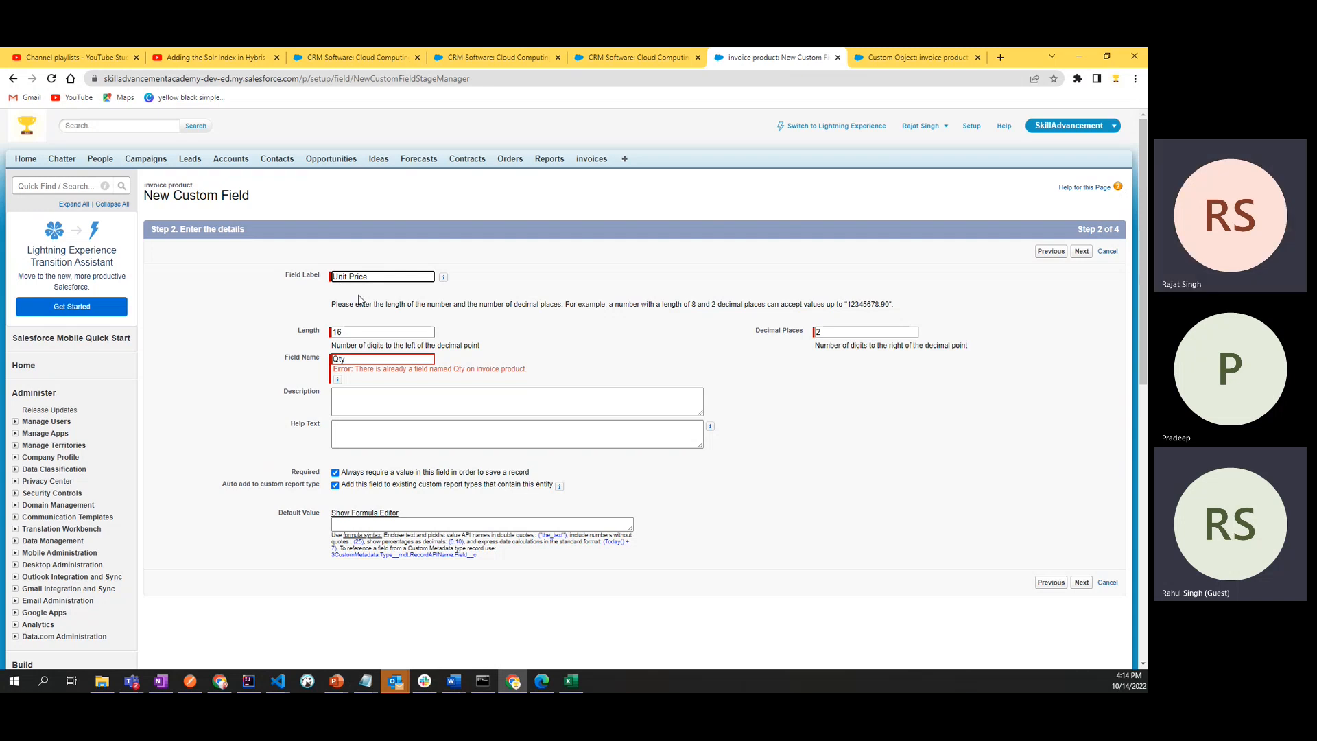
click(574, 334)
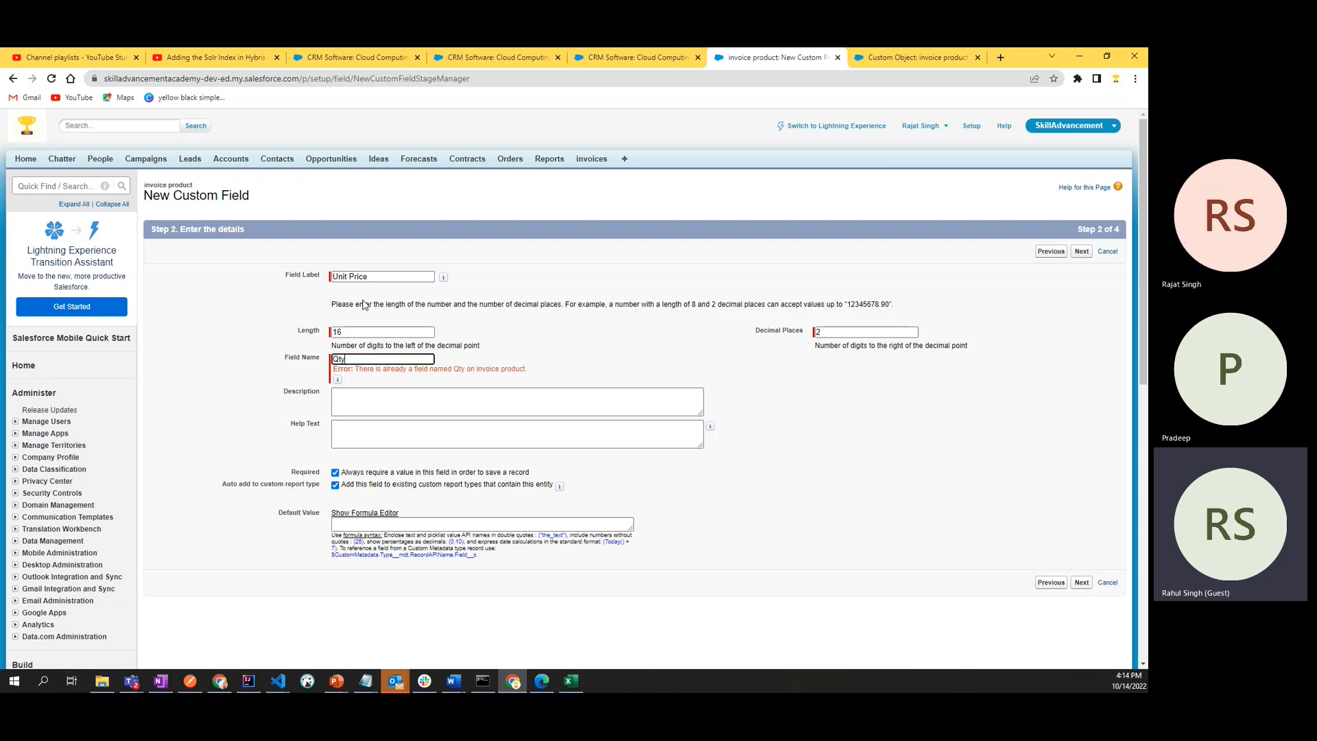
click(372, 276)
key(ctrl+a)
key(ctrl+c)
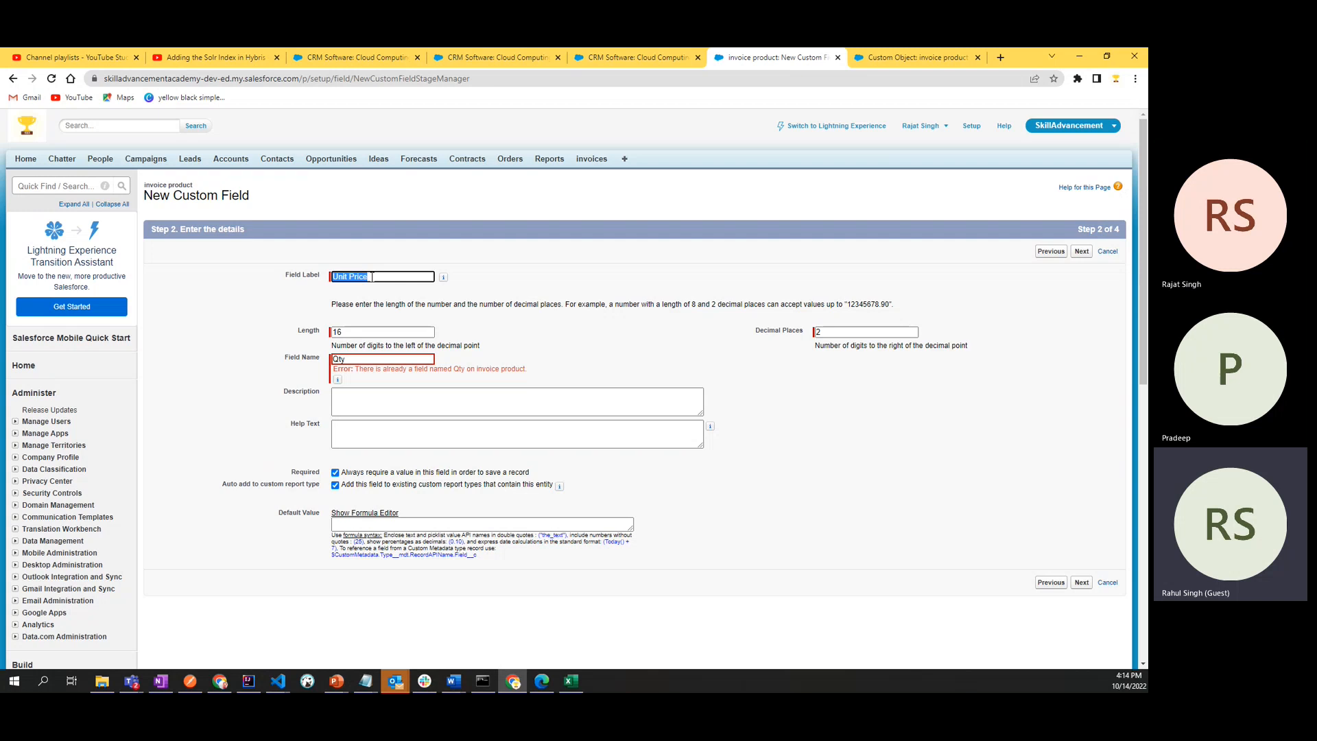
drag(352, 358, 325, 359)
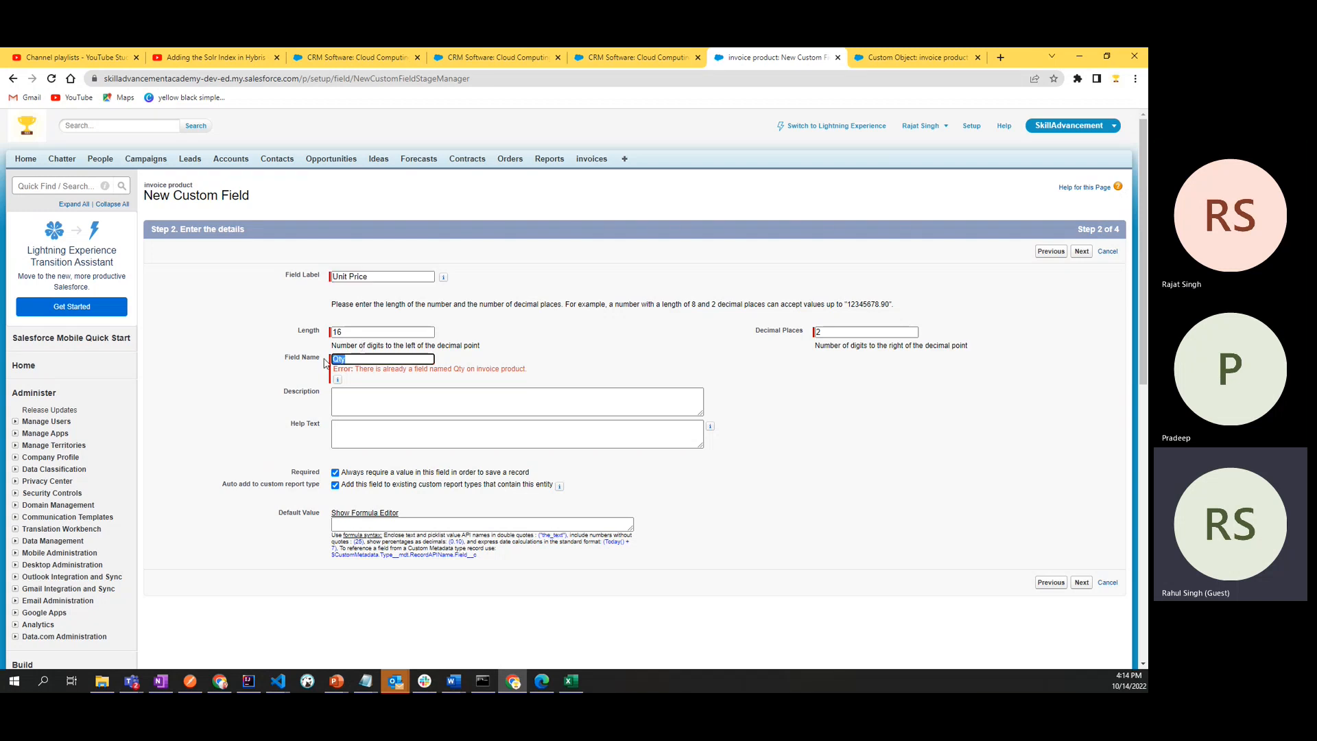
key(ctrl+v)
key(BackSpace)
text(_)
click(584, 368)
click(1082, 582)
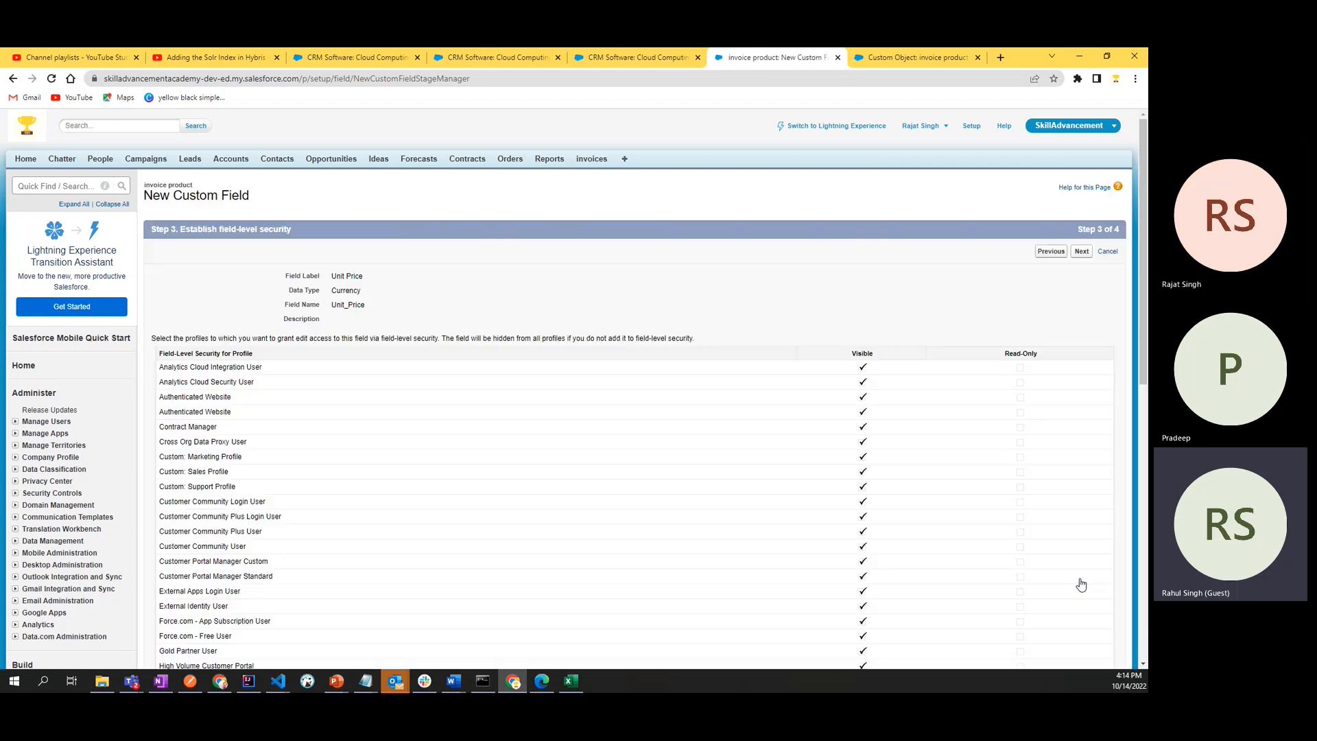
- Accept the default profile visibility and the invoice product Layout assignment, and save the Unit Price field
scroll(617, 535, down, 7)
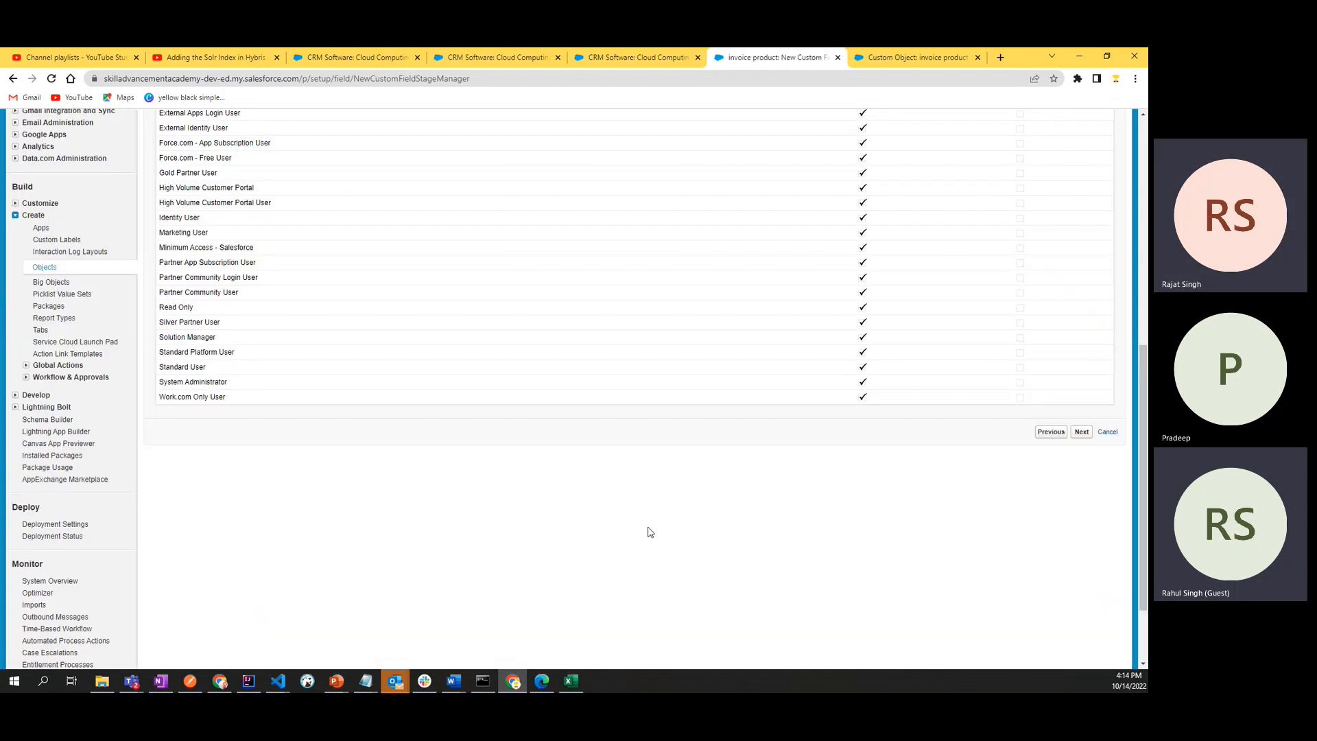
click(1082, 431)
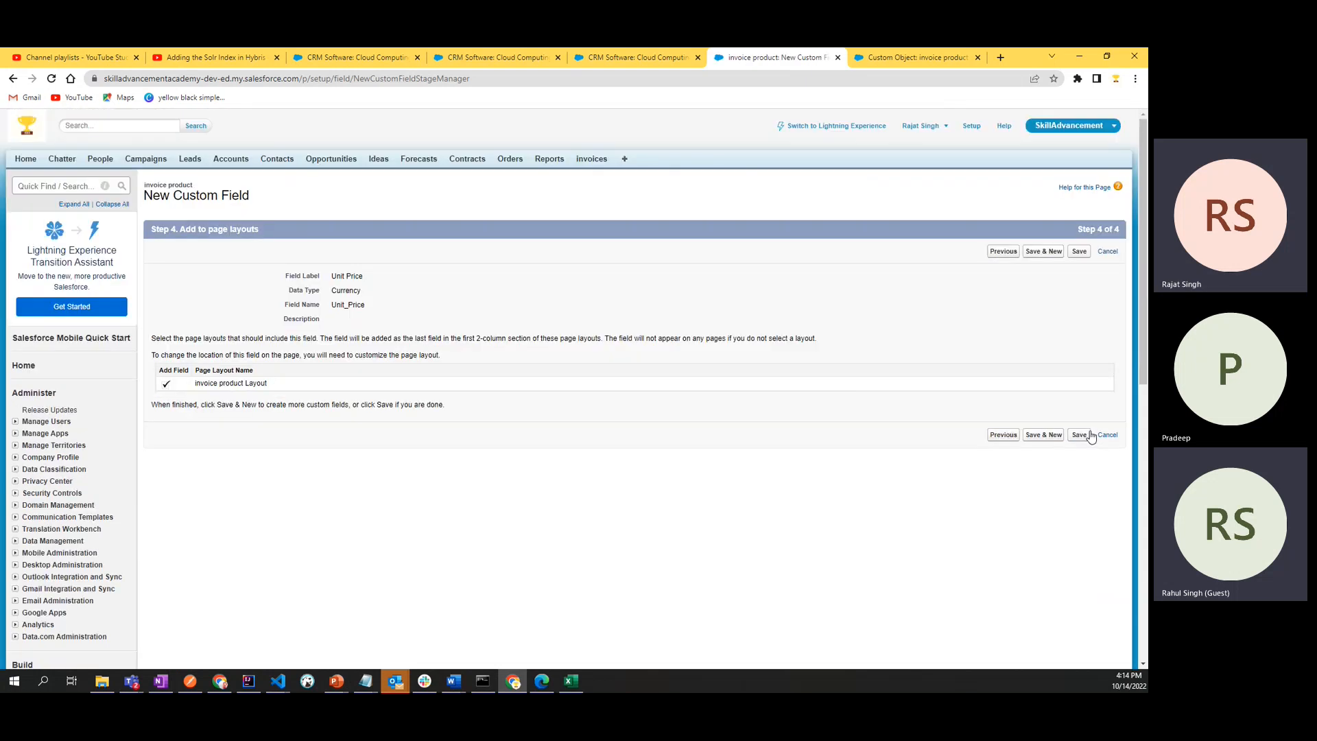
click(1090, 435)
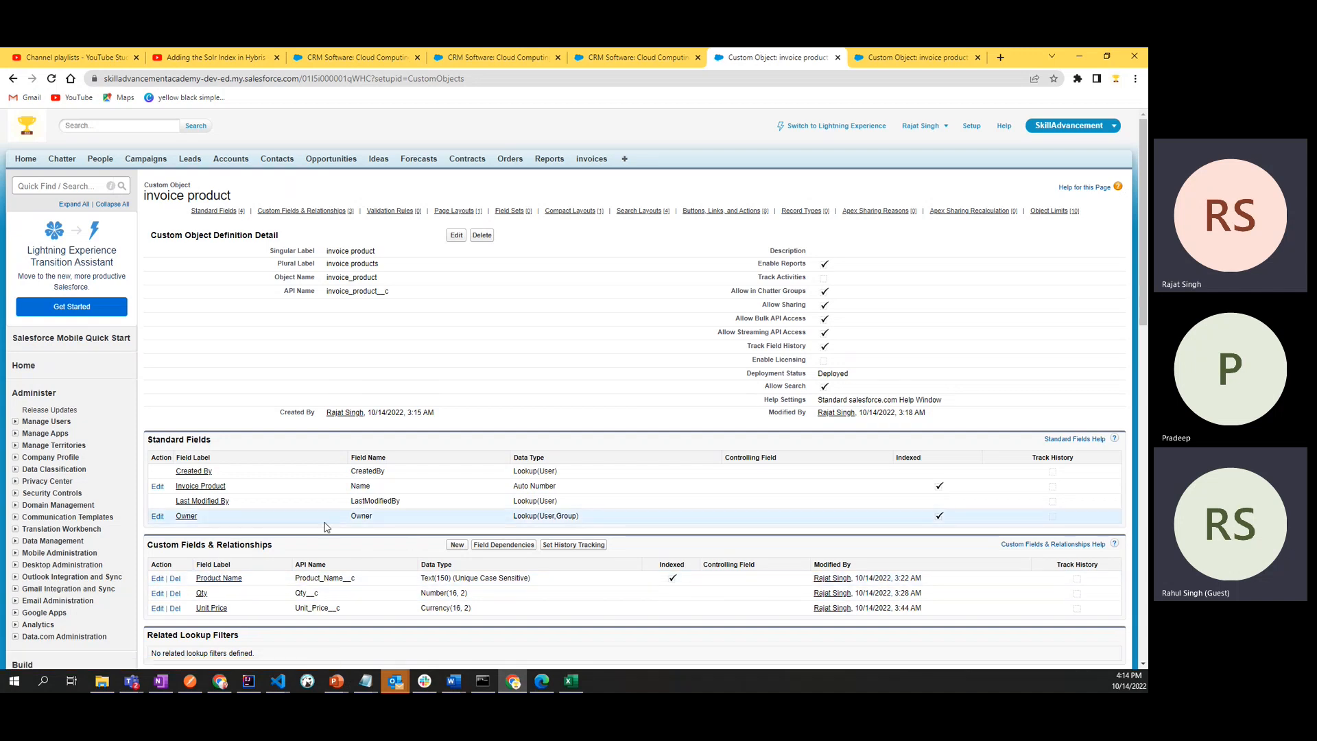
- Switch to the OneNote Invoice PRoduct page and add the example line "Prod-1234" below the CRM software note
scroll(326, 527, down, 5)
scroll(327, 528, up, 1)
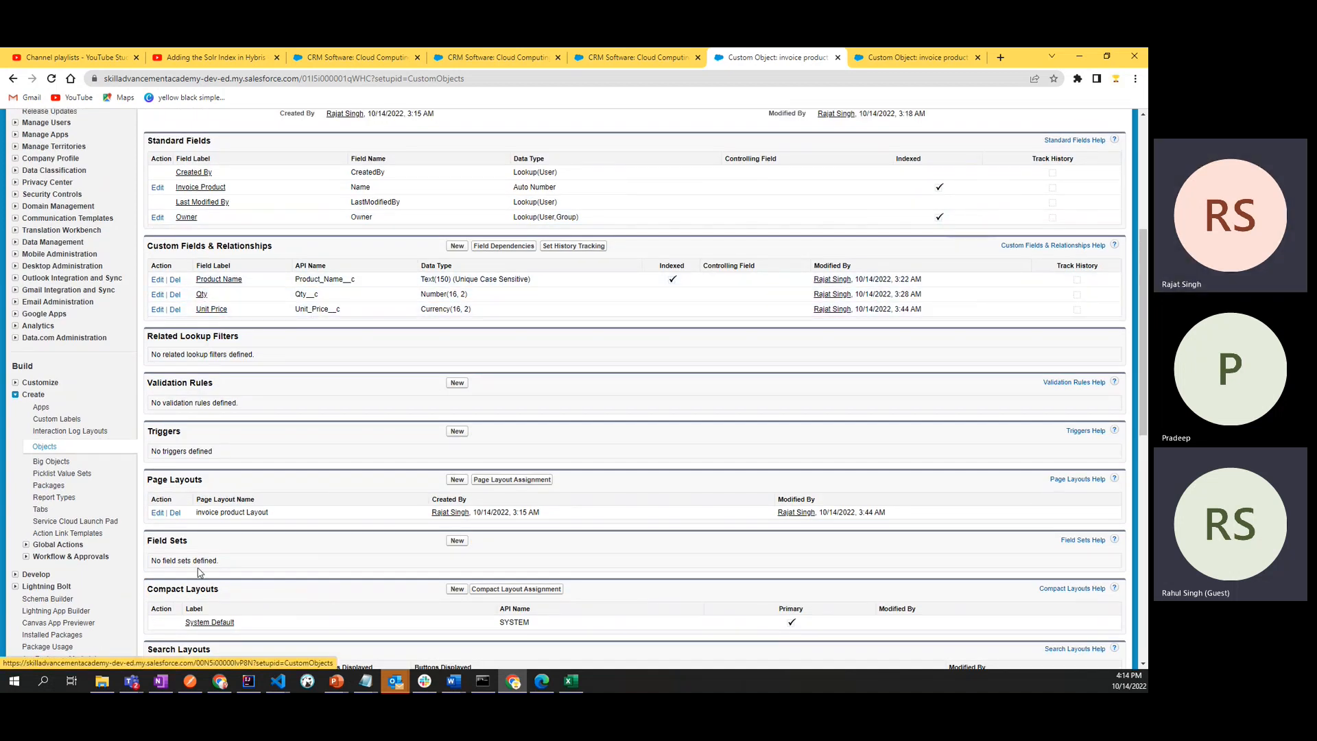
click(168, 684)
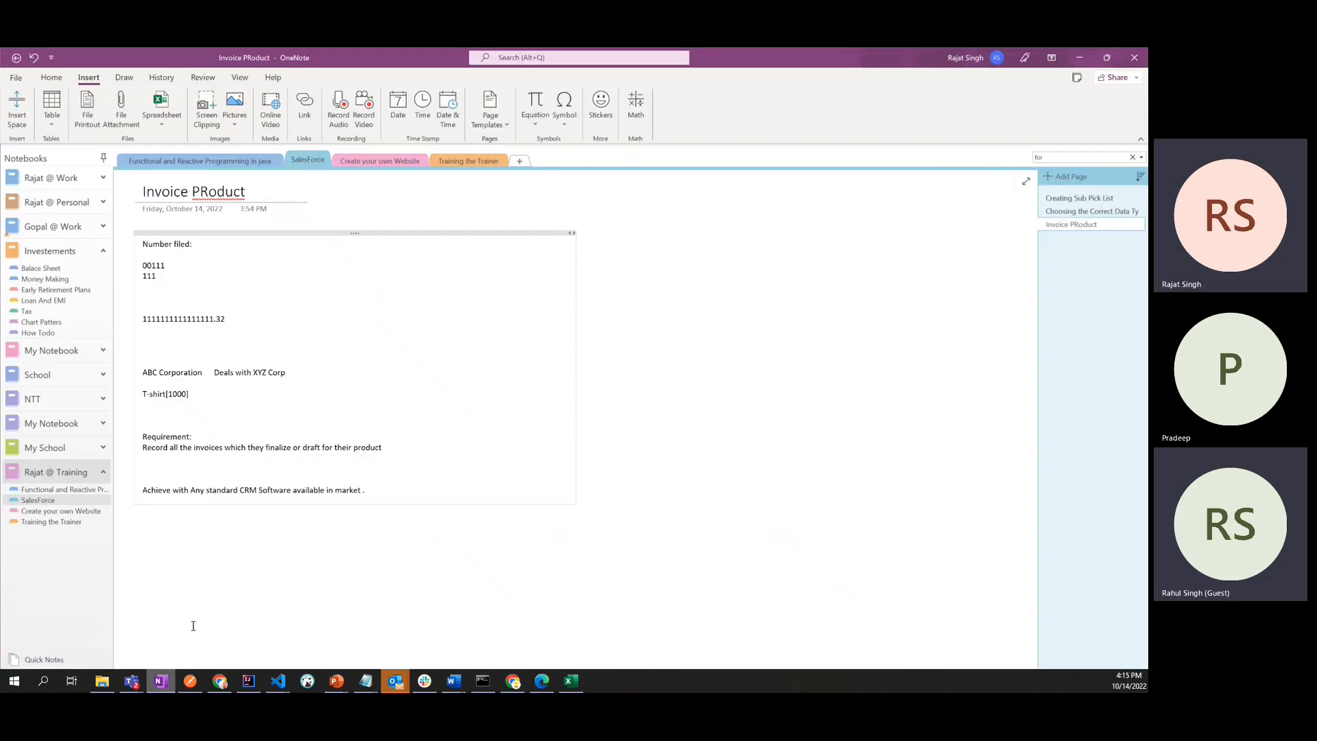
click(395, 498)
key(Return)
key(Return)
key(Return)
key(Return)
text(P)
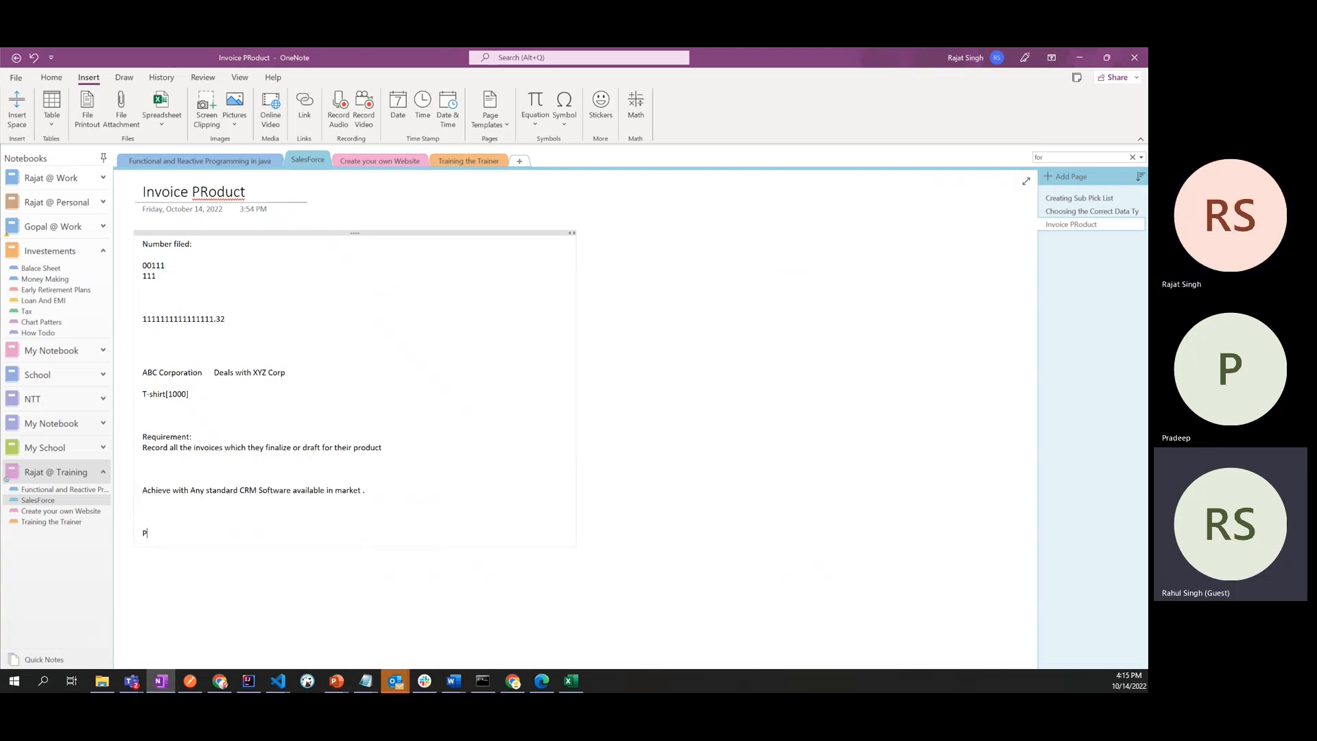
text(rod)
key(BackSpace)
text(1234)
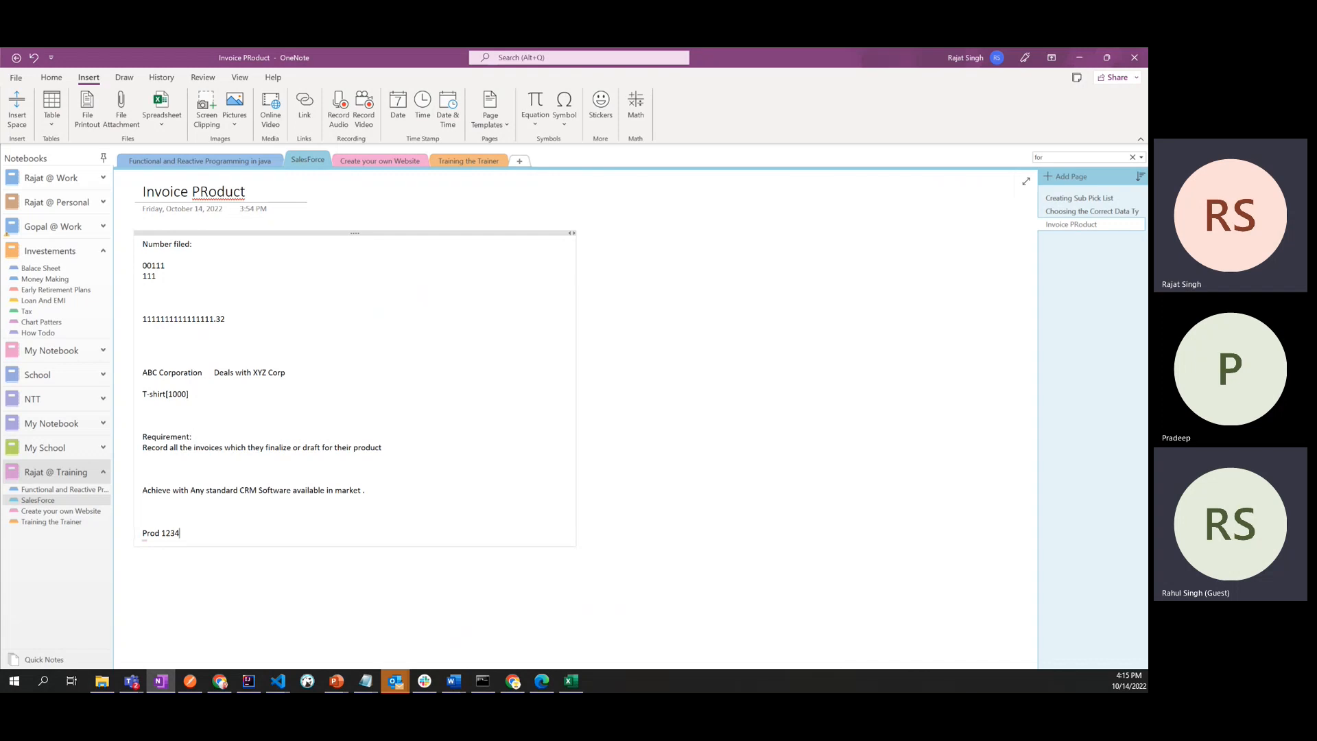
key(BackSpace)
text(-)
key(Return)
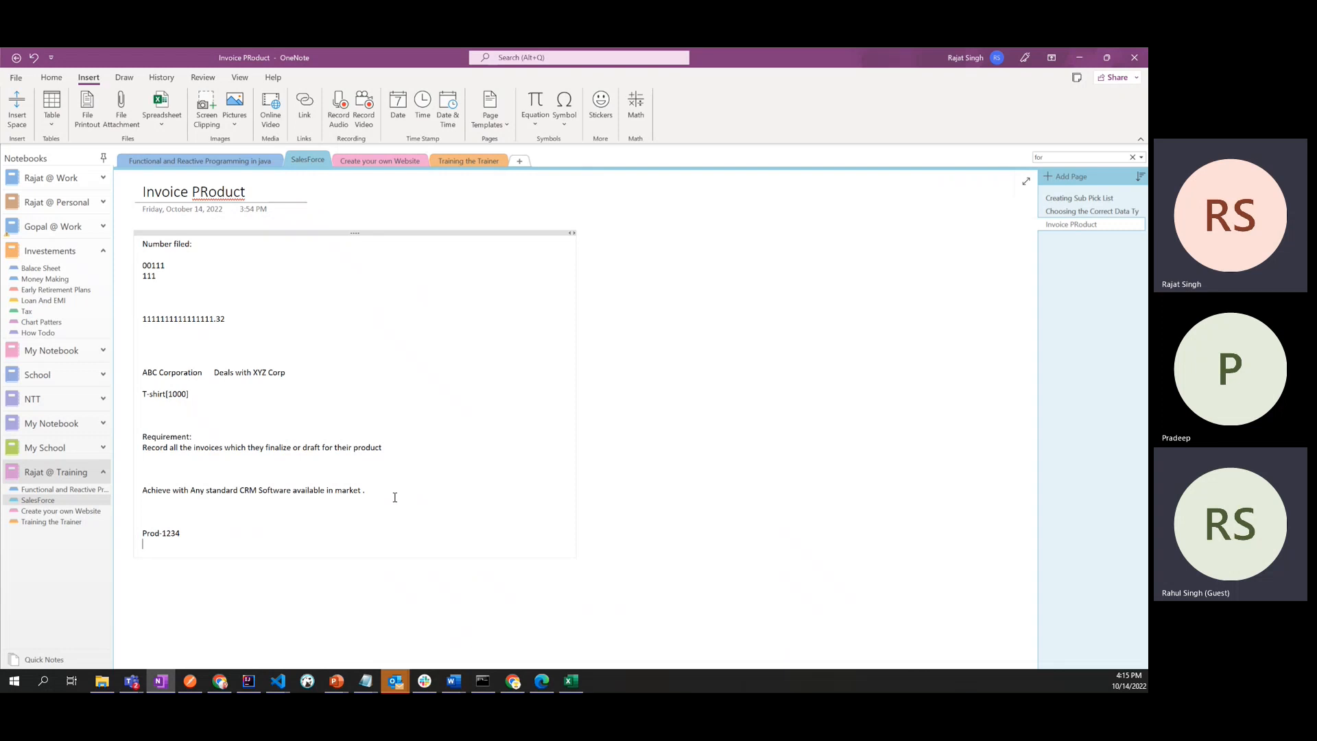
- Add the line "45$ with 4" below Prod-1234 in the Invoice PRoduct note
text(45$)
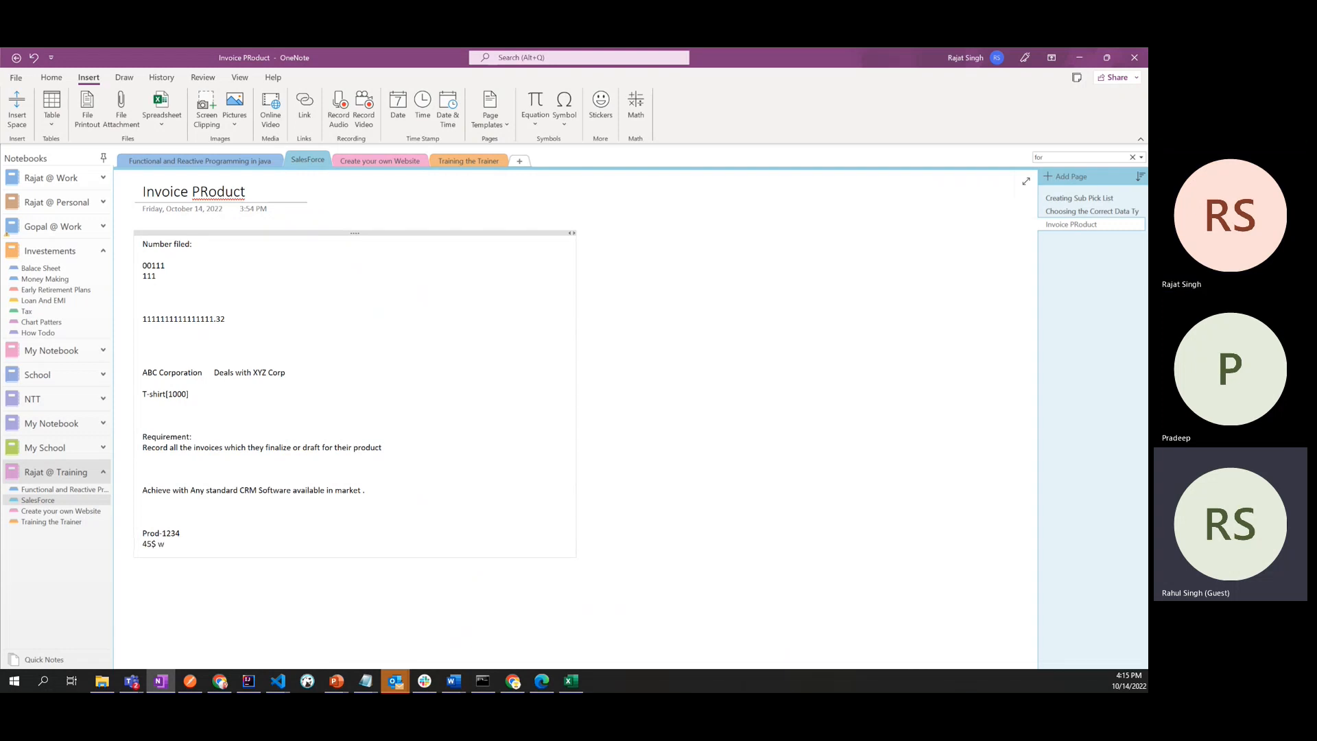
text( wit)
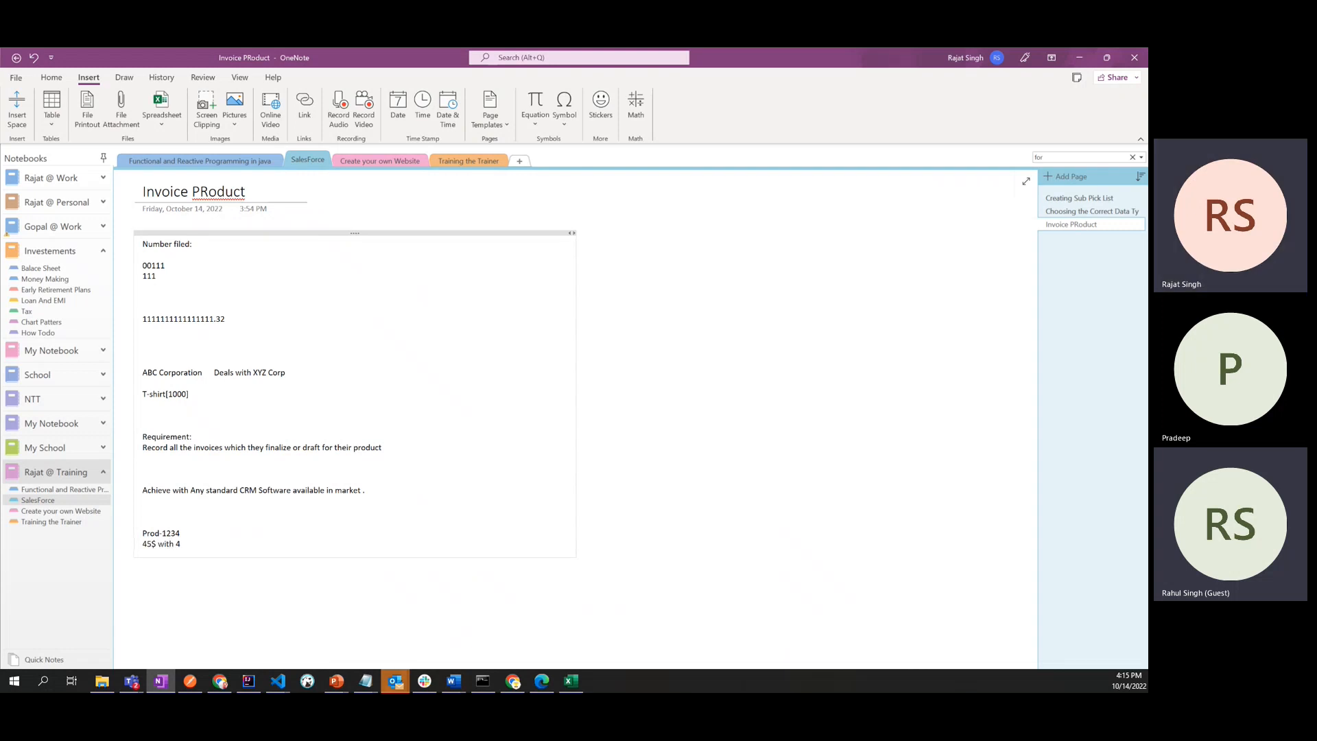
text(h 4)
- Add the line "Total 45*4$" below the price and quantity line of the example
key(Return)
text(Total)
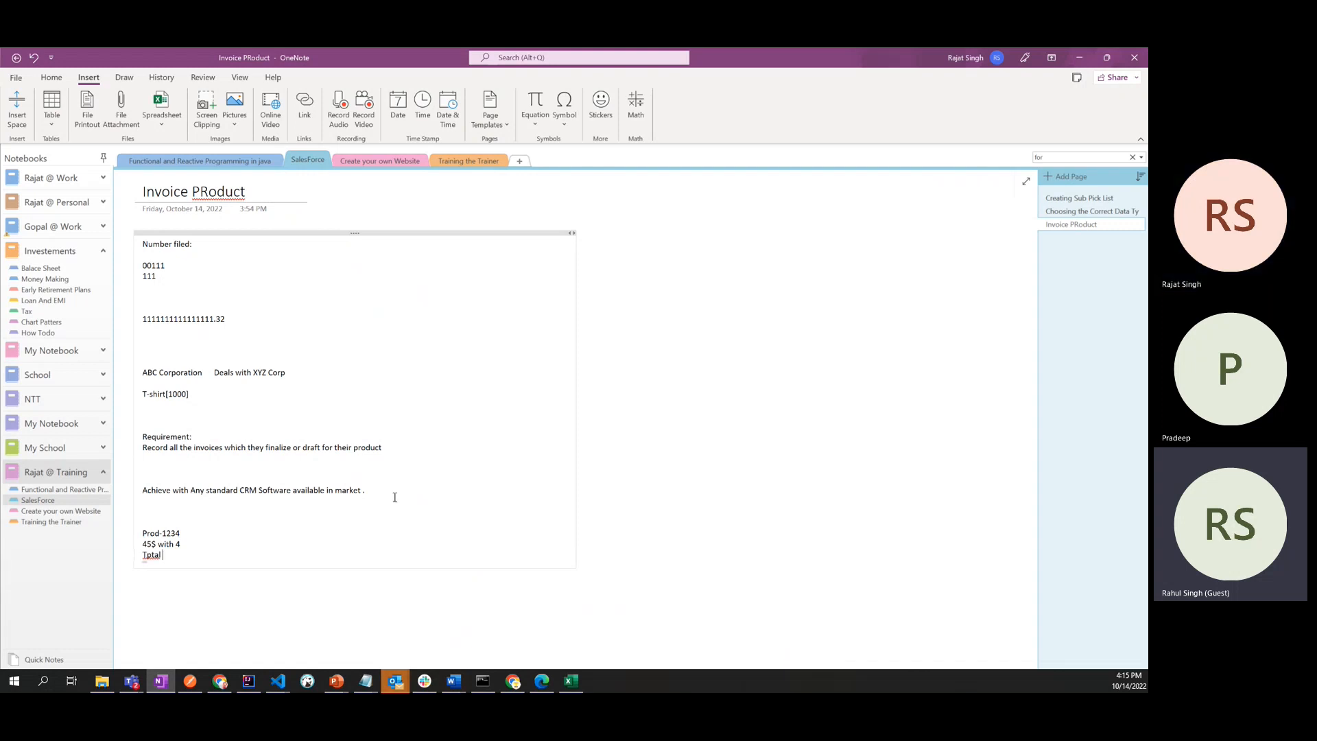
key(BackSpace)
key(BackSpace)
key(BackSpace)
text(o)
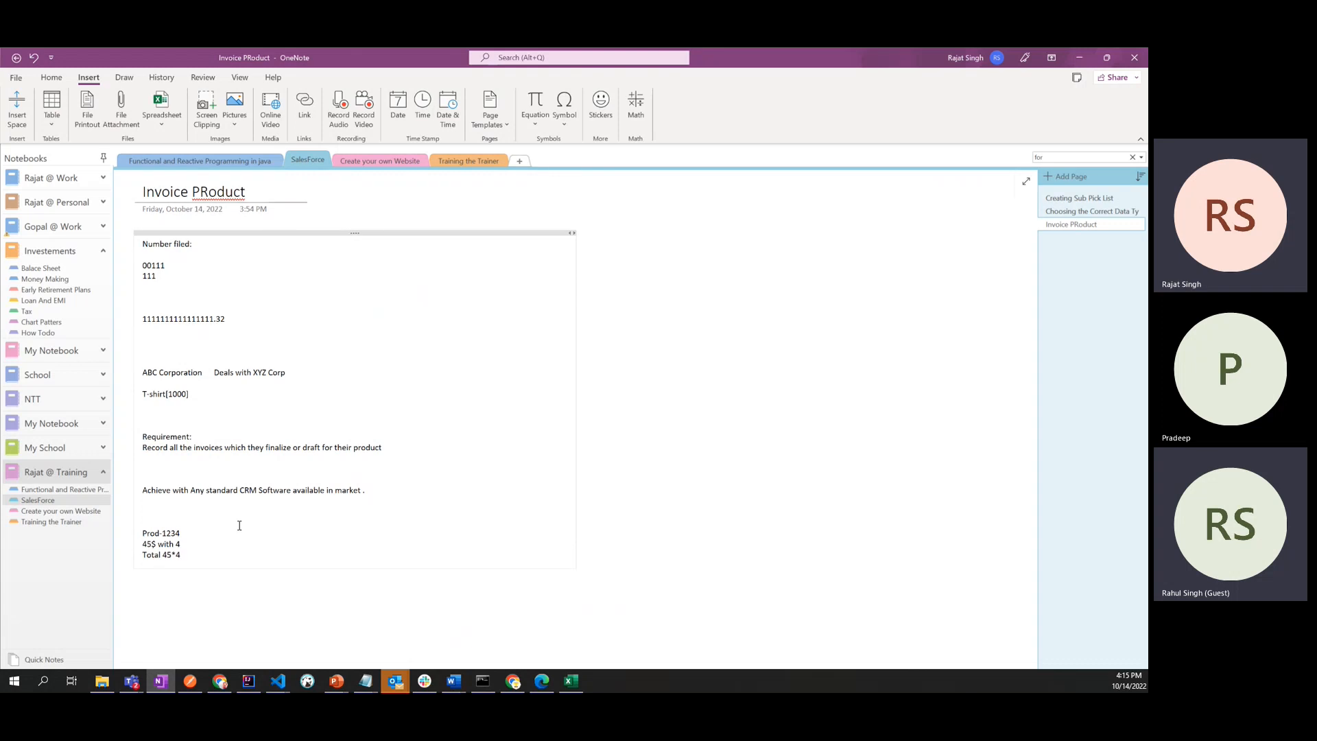
text($)
drag(173, 557, 143, 556)
click(208, 558)
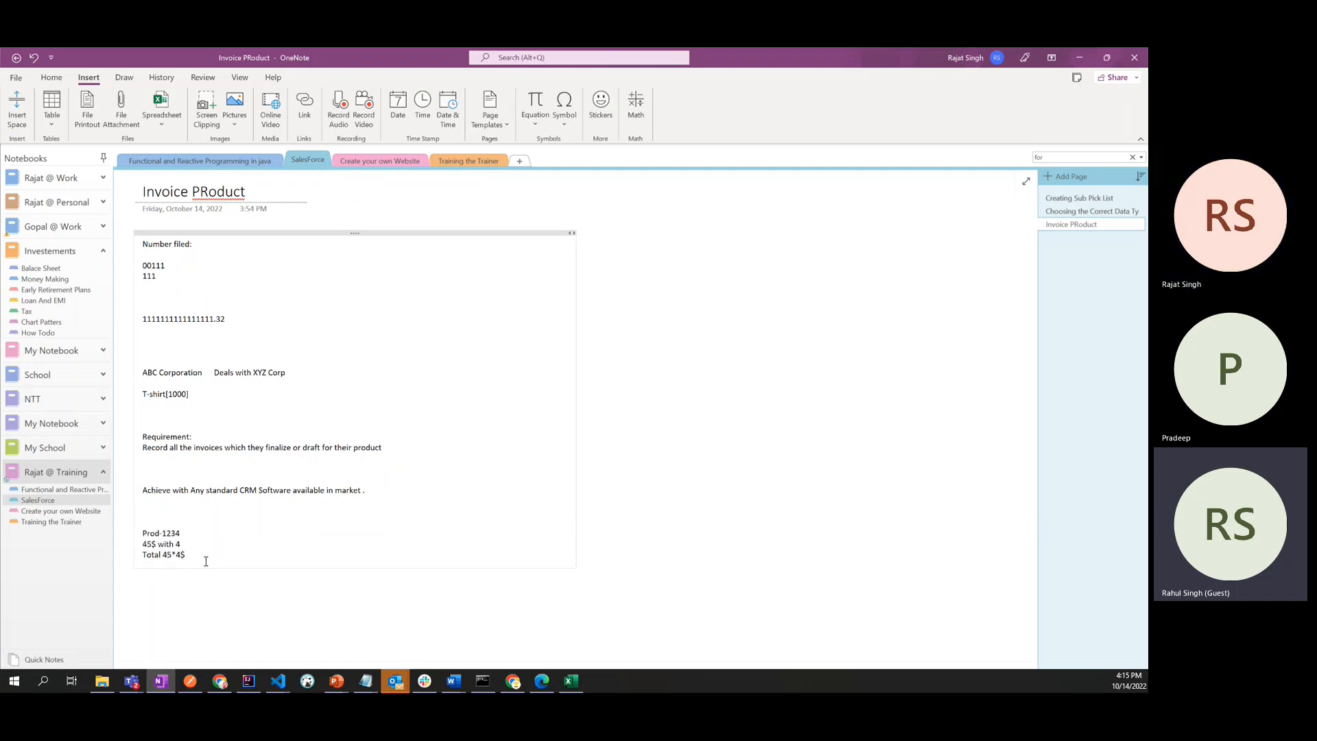
- Switch to Salesforce in Chrome and start a new custom field on the invoice product object with the Formula data type
key(alt+Tab)
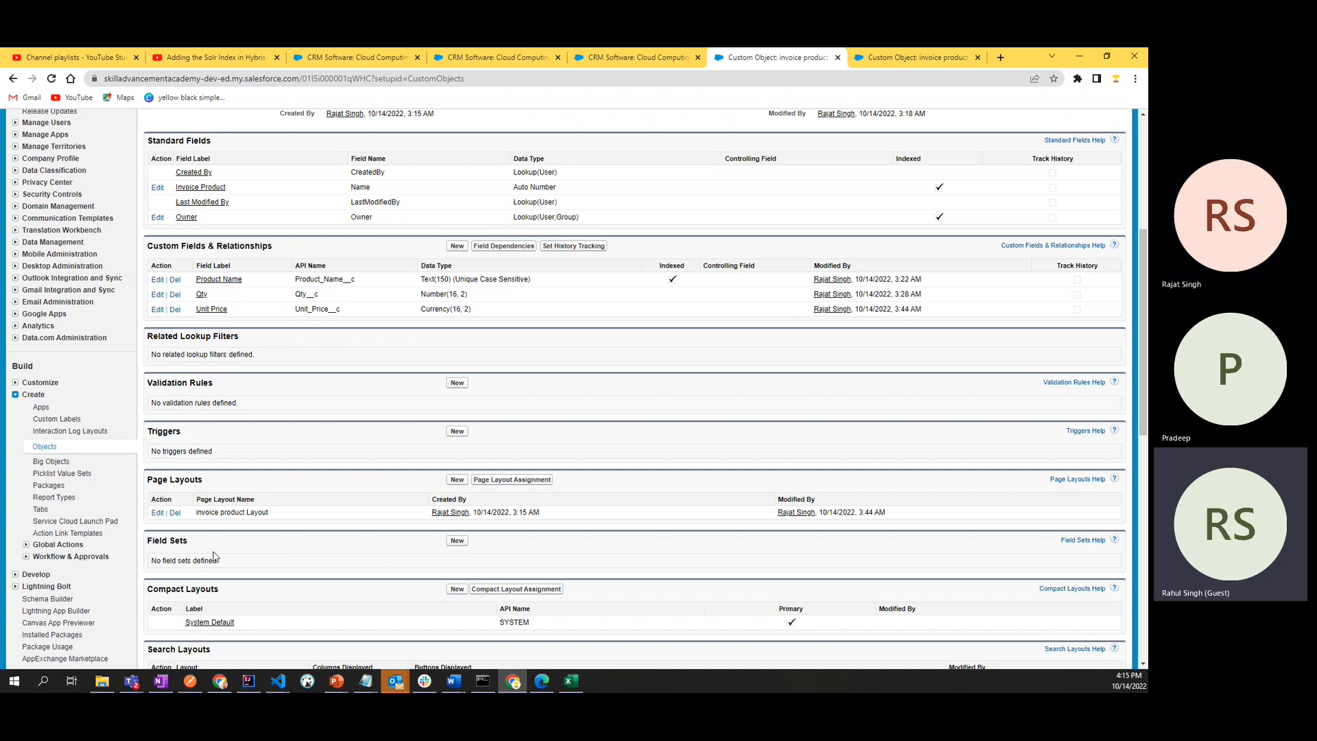
click(457, 248)
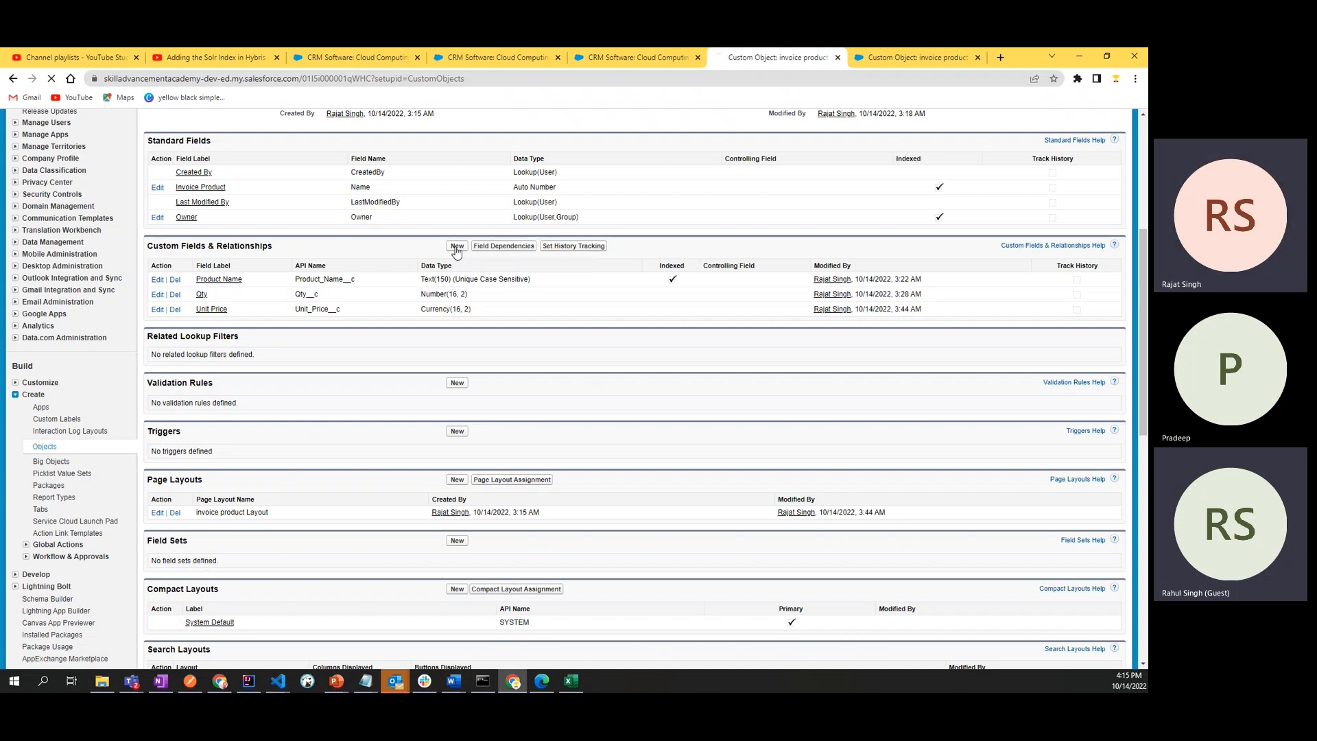
scroll(463, 468, down, 6)
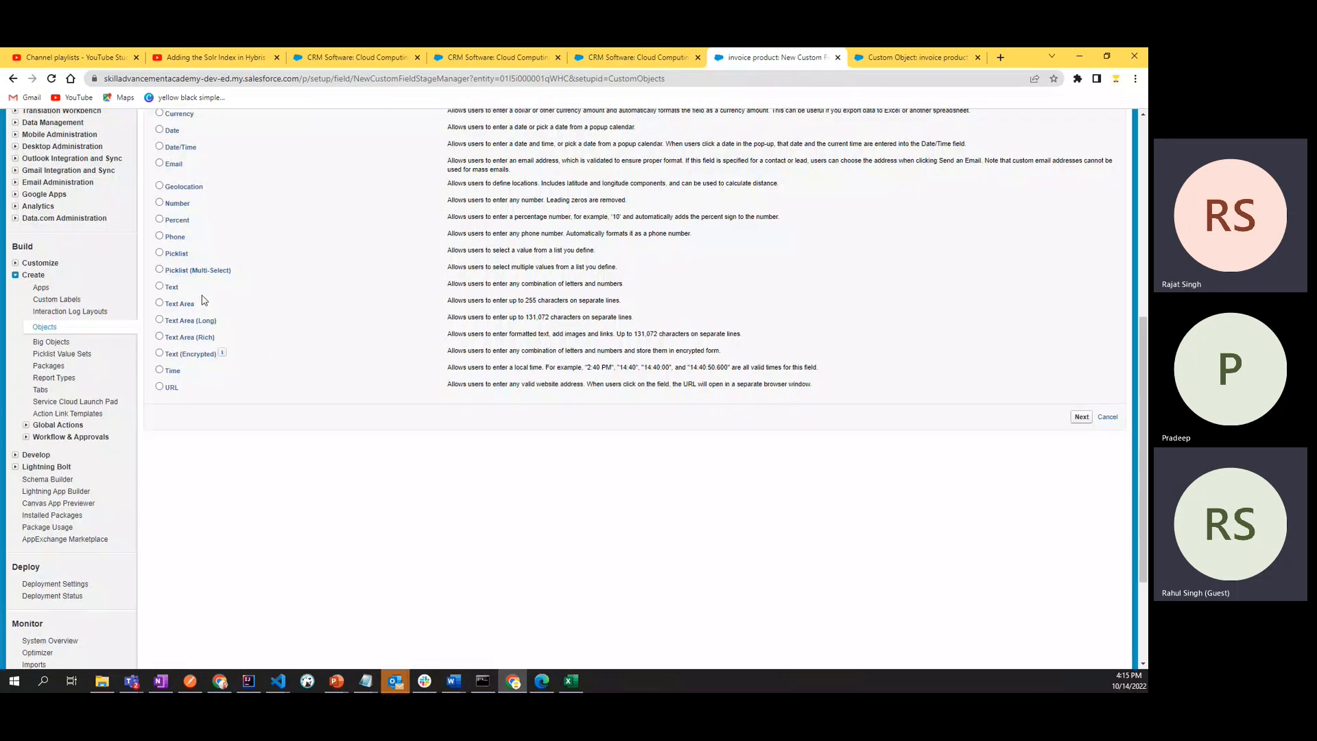
scroll(240, 259, up, 2)
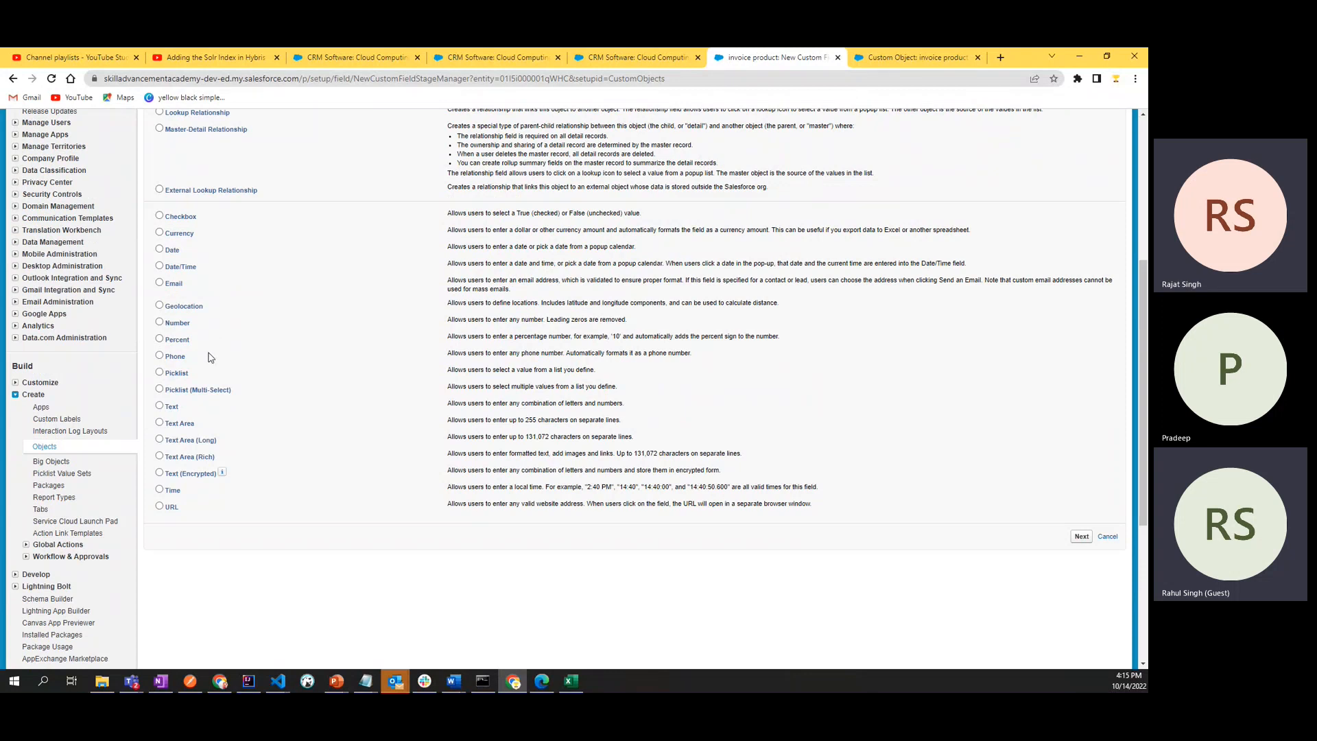
scroll(193, 439, up, 2)
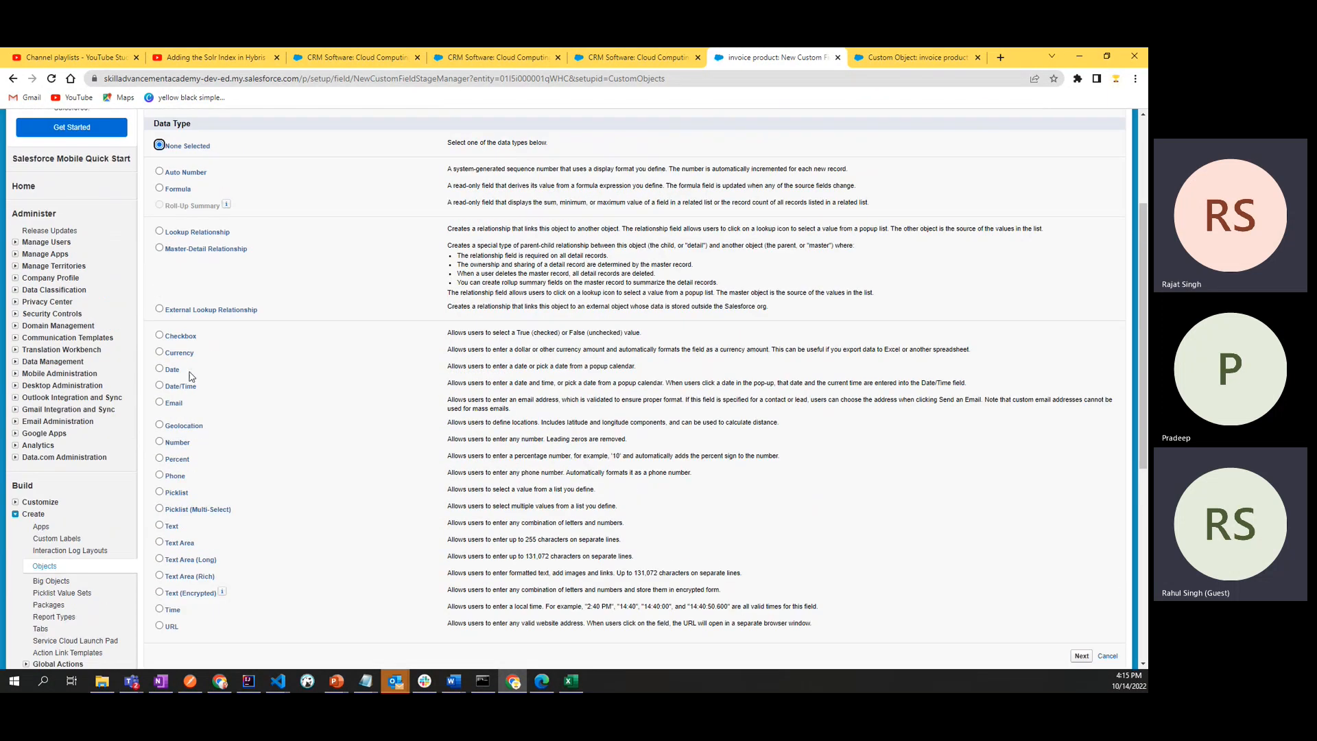
click(159, 188)
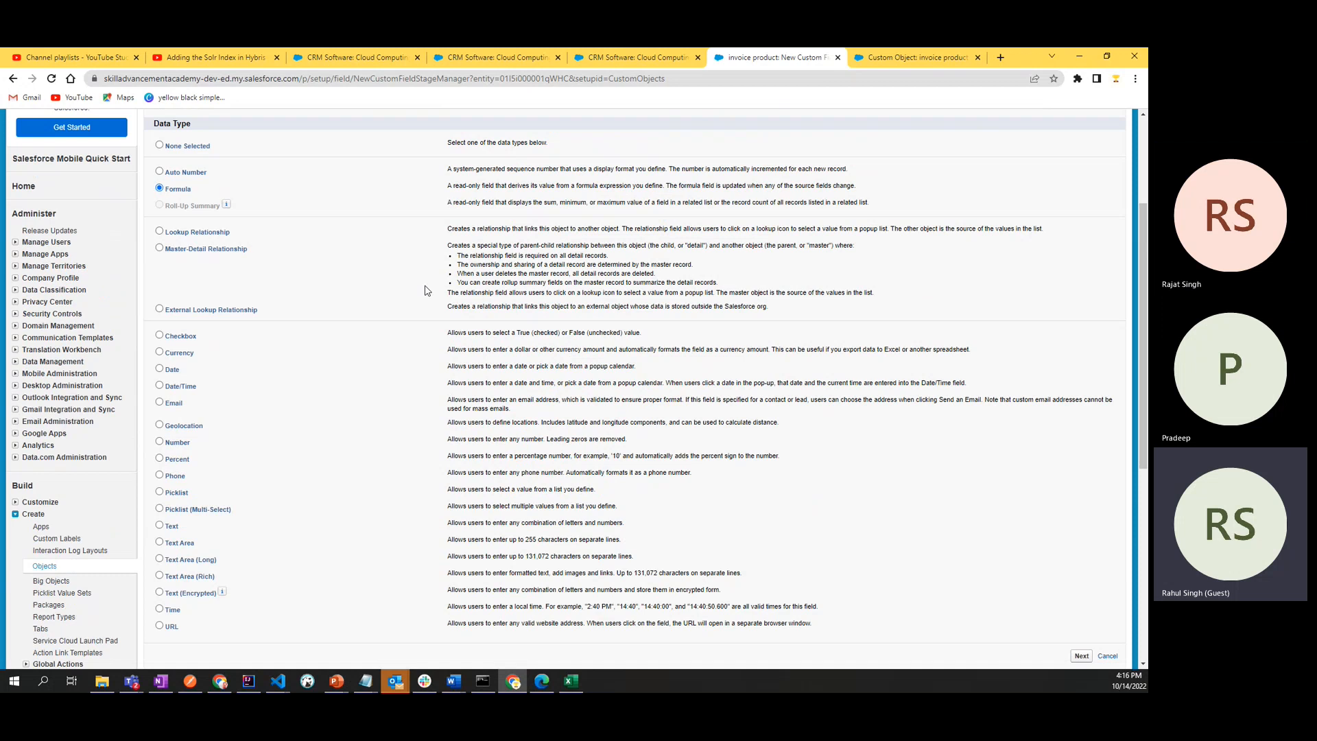
- Review the description of the Formula data type and continue to the output type step
drag(449, 184, 892, 179)
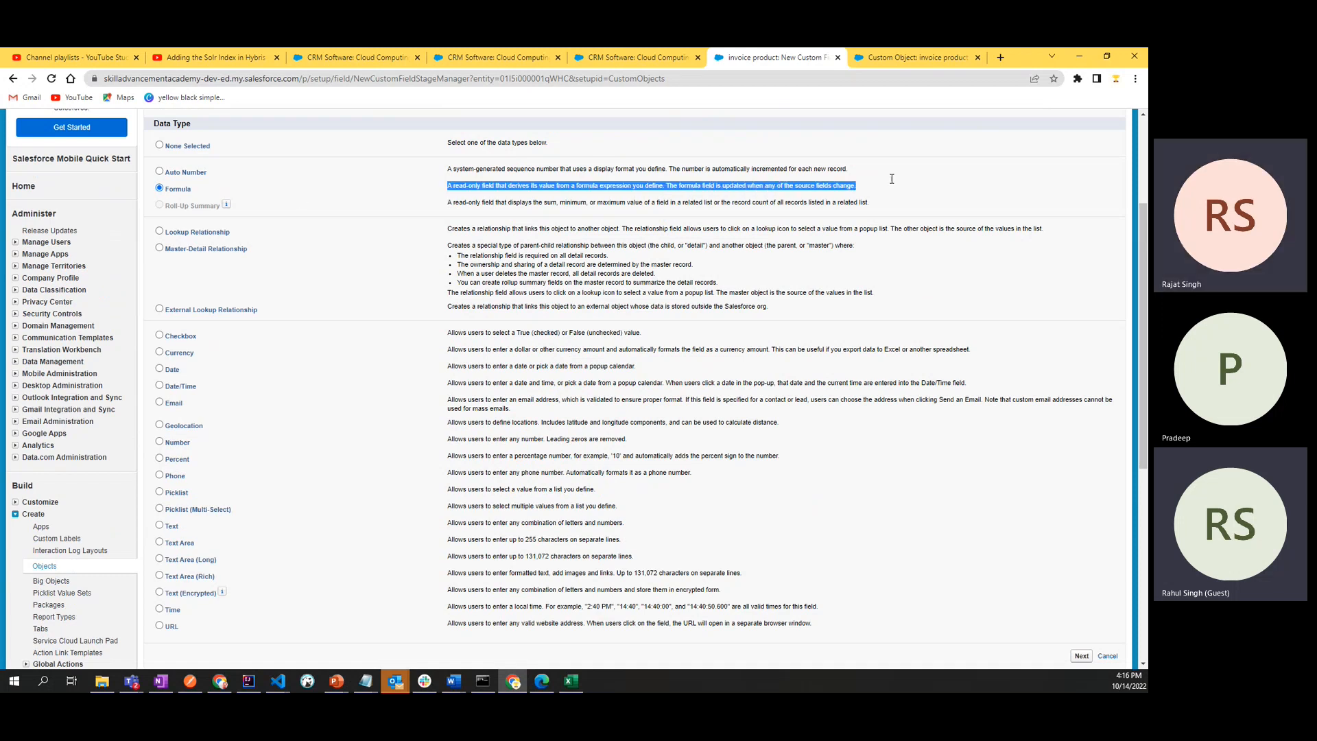
click(546, 190)
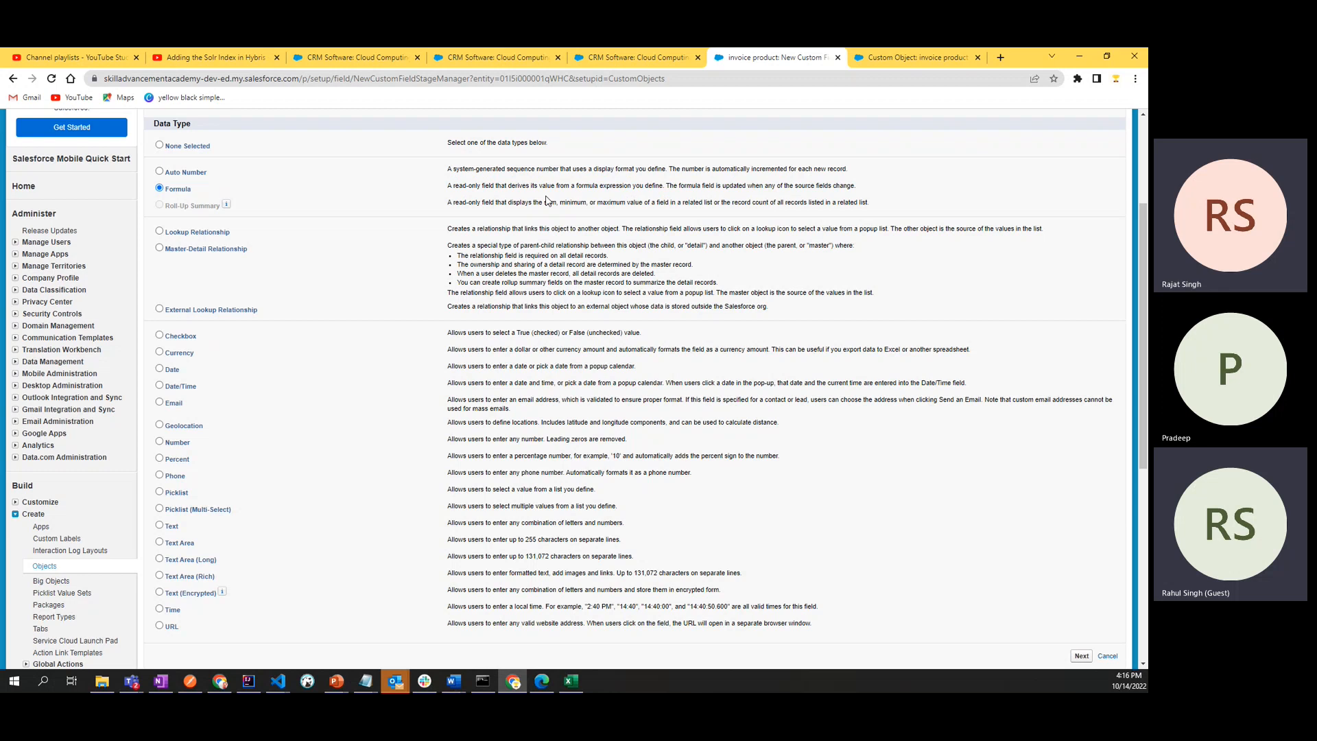
scroll(1038, 220, down, 5)
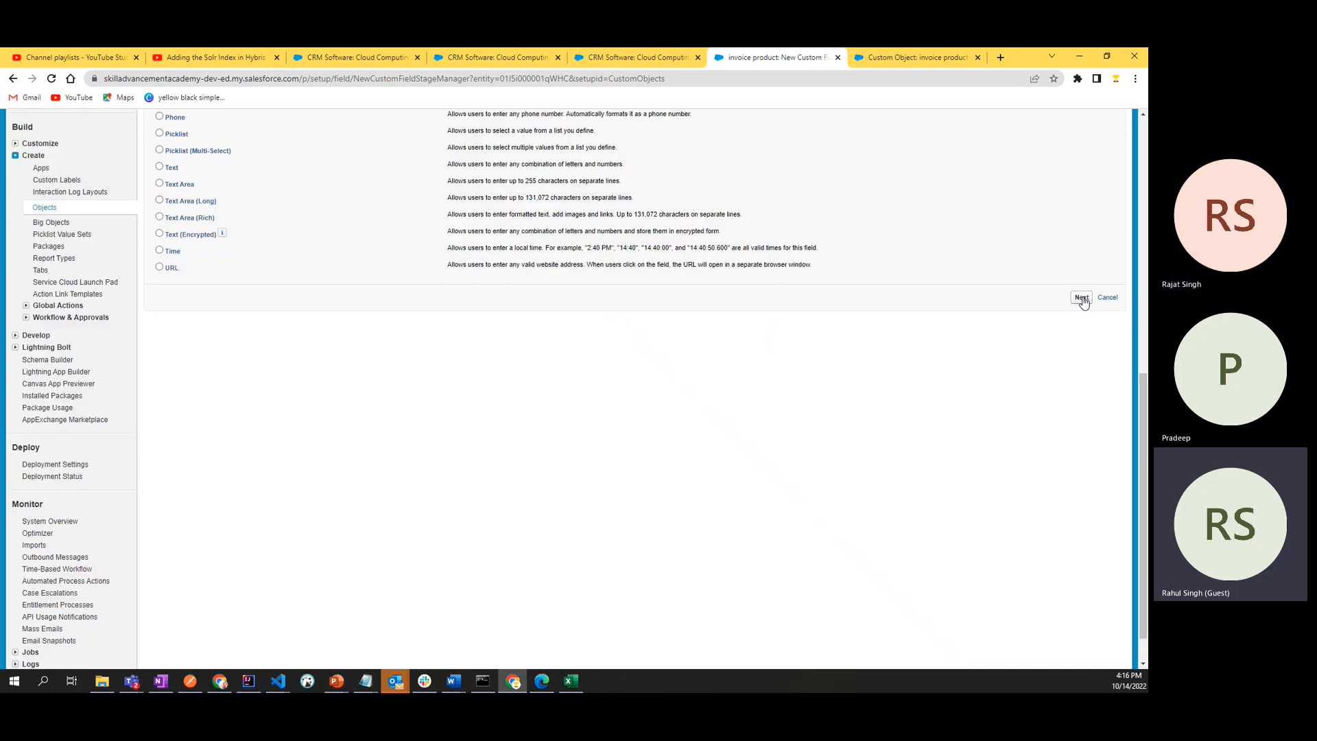
scroll(523, 257, up, 6)
drag(446, 249, 923, 247)
double_click(516, 247)
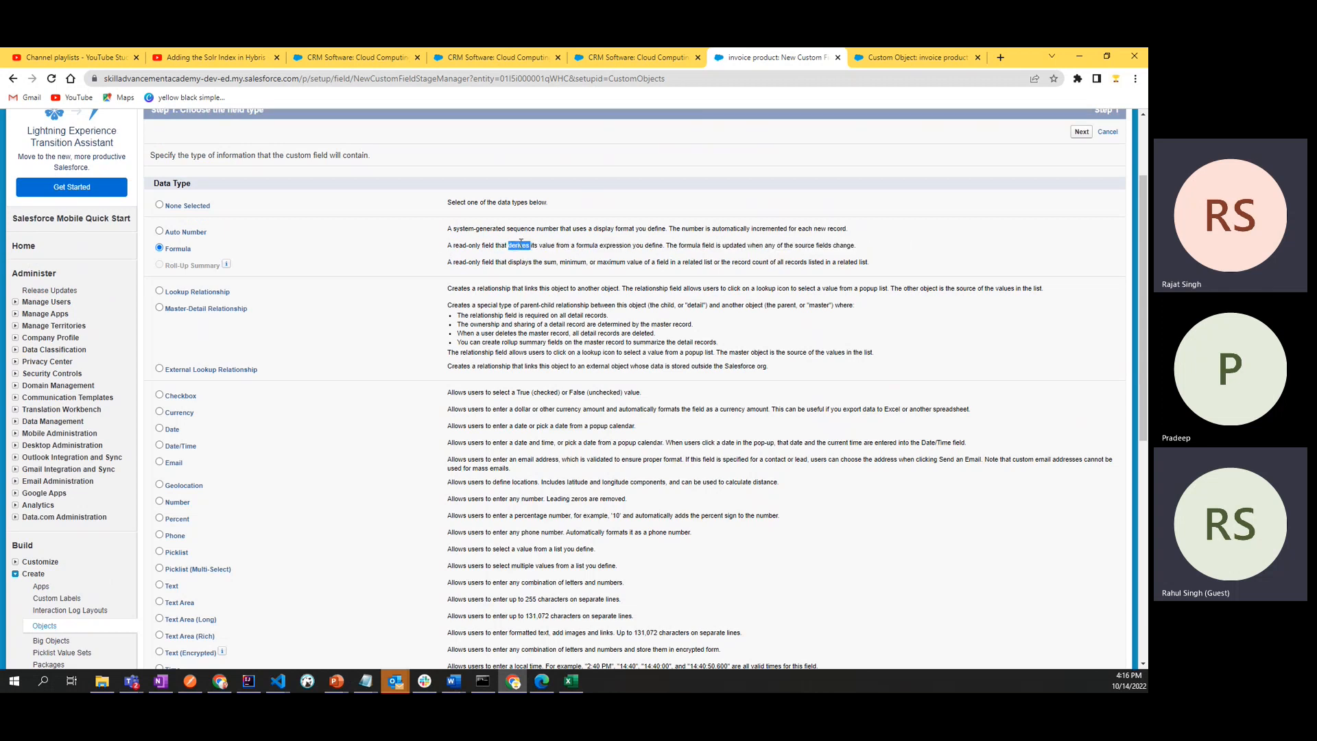
click(515, 247)
scroll(869, 299, down, 2)
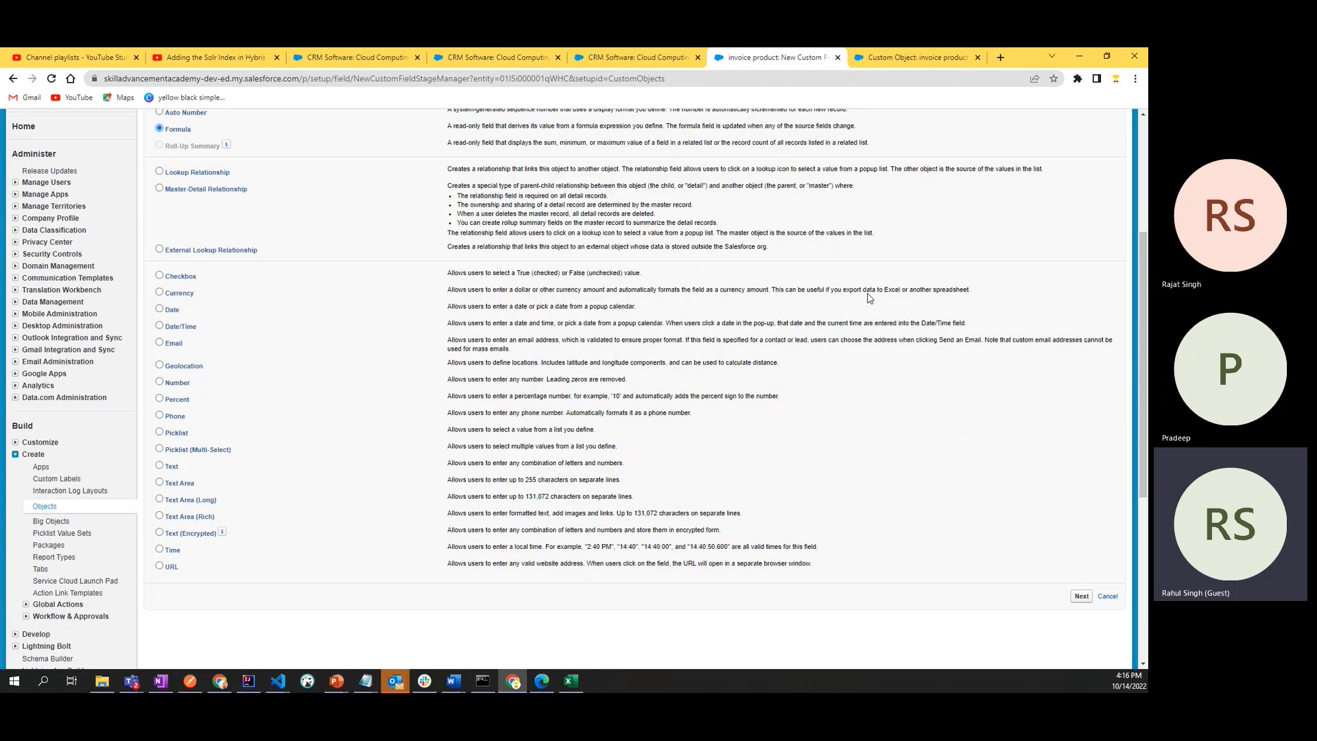
click(1082, 596)
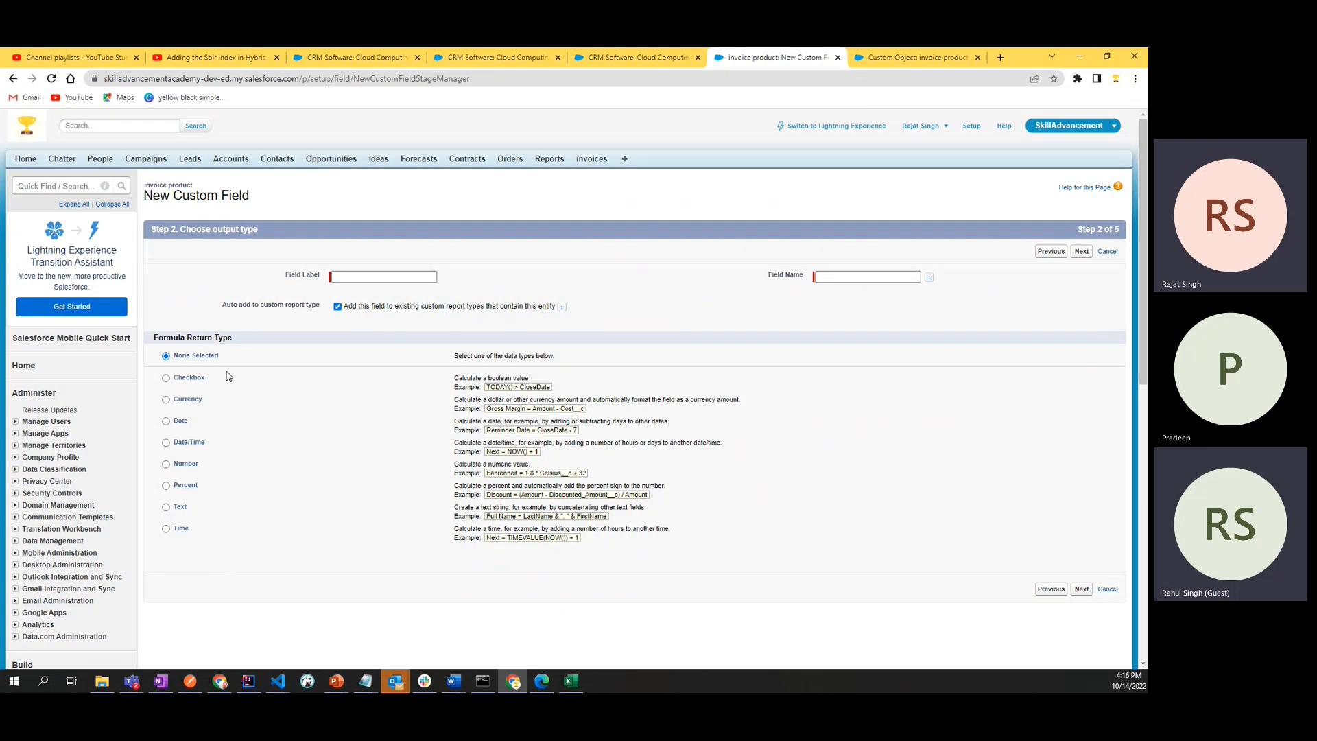
- Choose Currency as the formula's return type
double_click(457, 356)
click(596, 353)
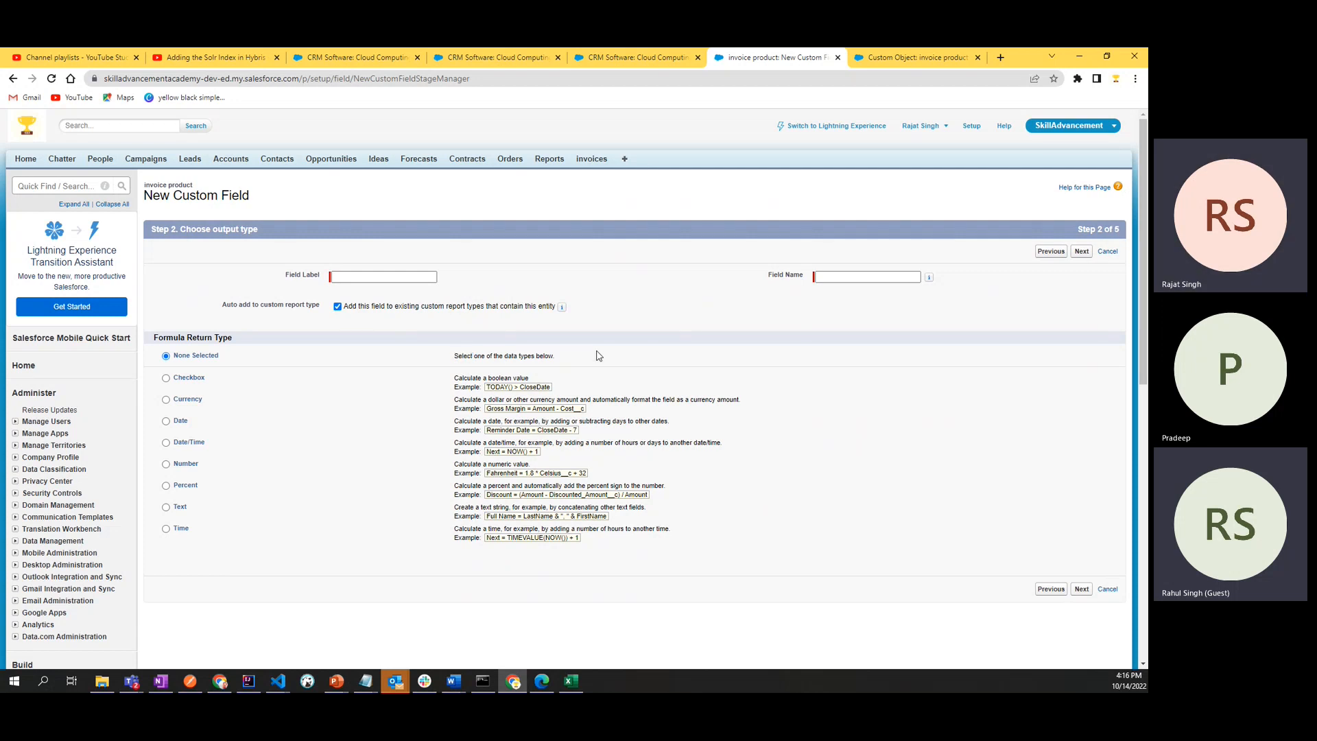
click(166, 400)
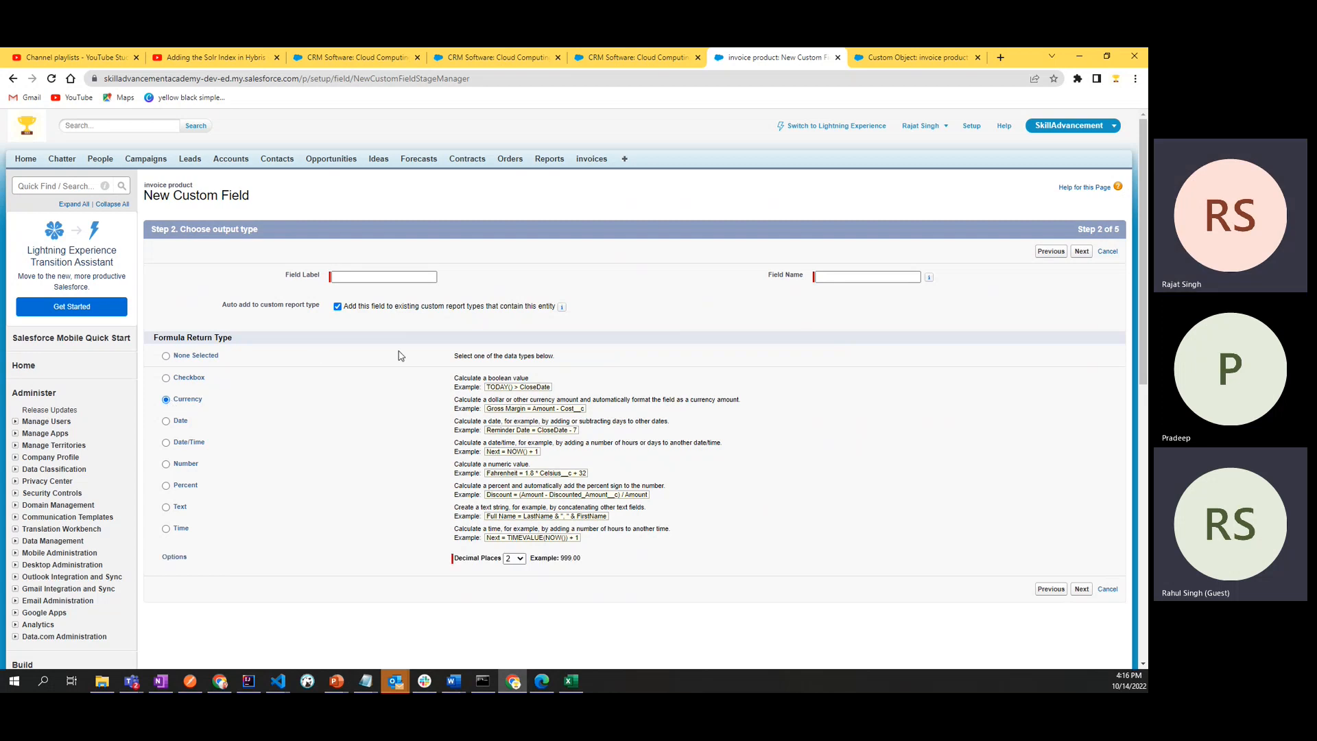
- Set the field label and field name to Total, and continue to the formula entry step
click(363, 275)
click(363, 276)
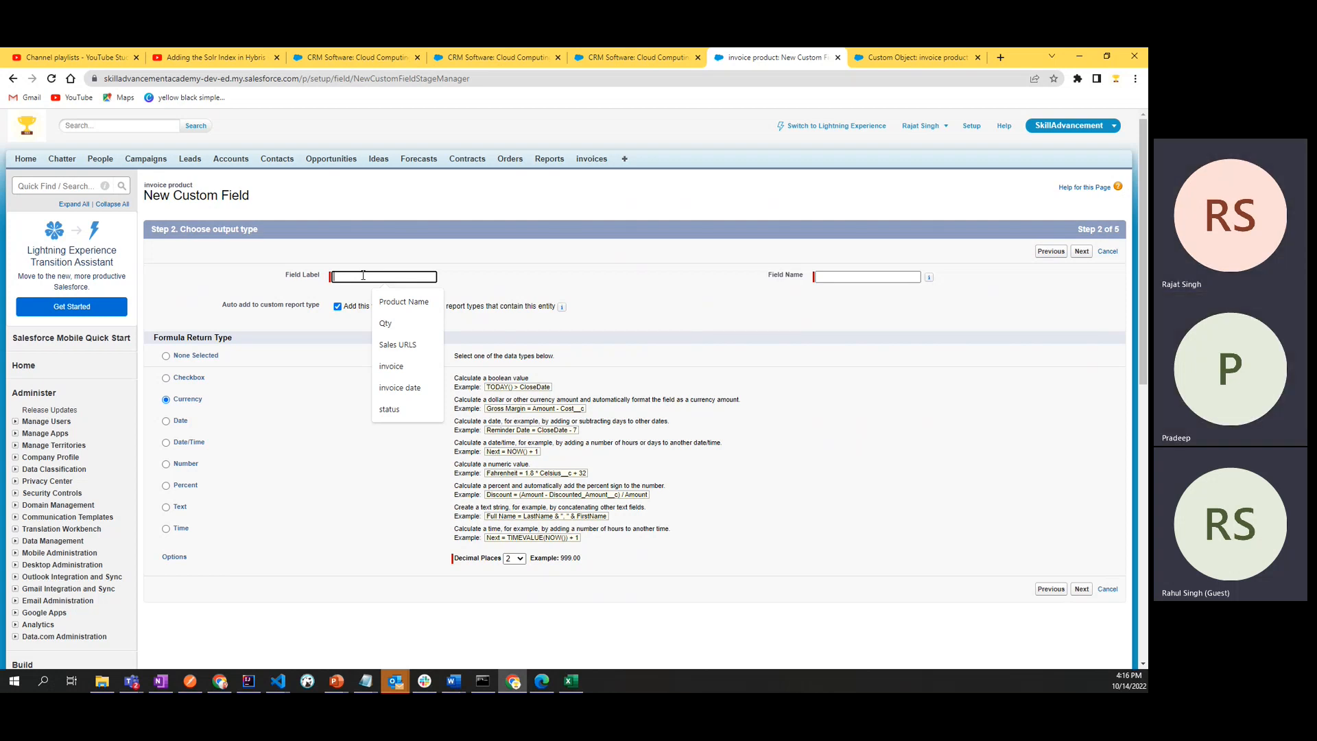
text(Total)
click(645, 292)
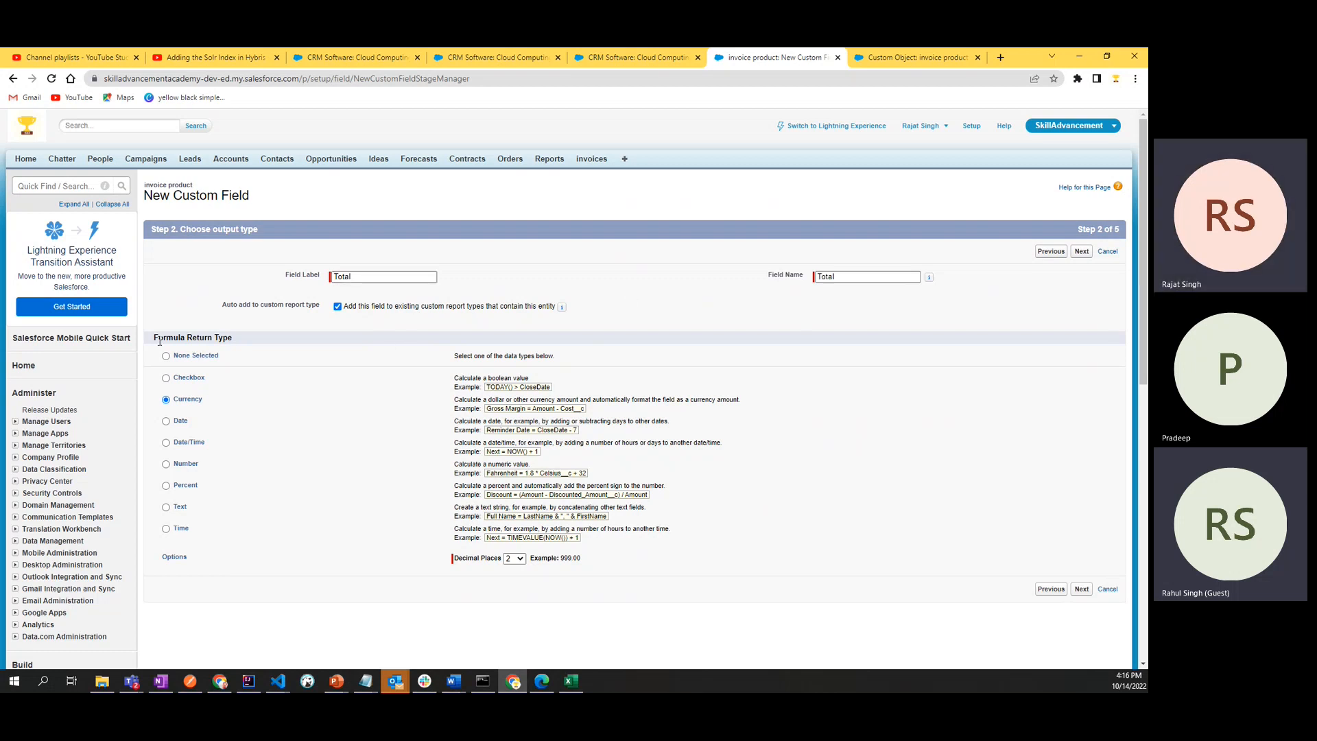
drag(159, 341, 249, 359)
click(678, 597)
click(1083, 591)
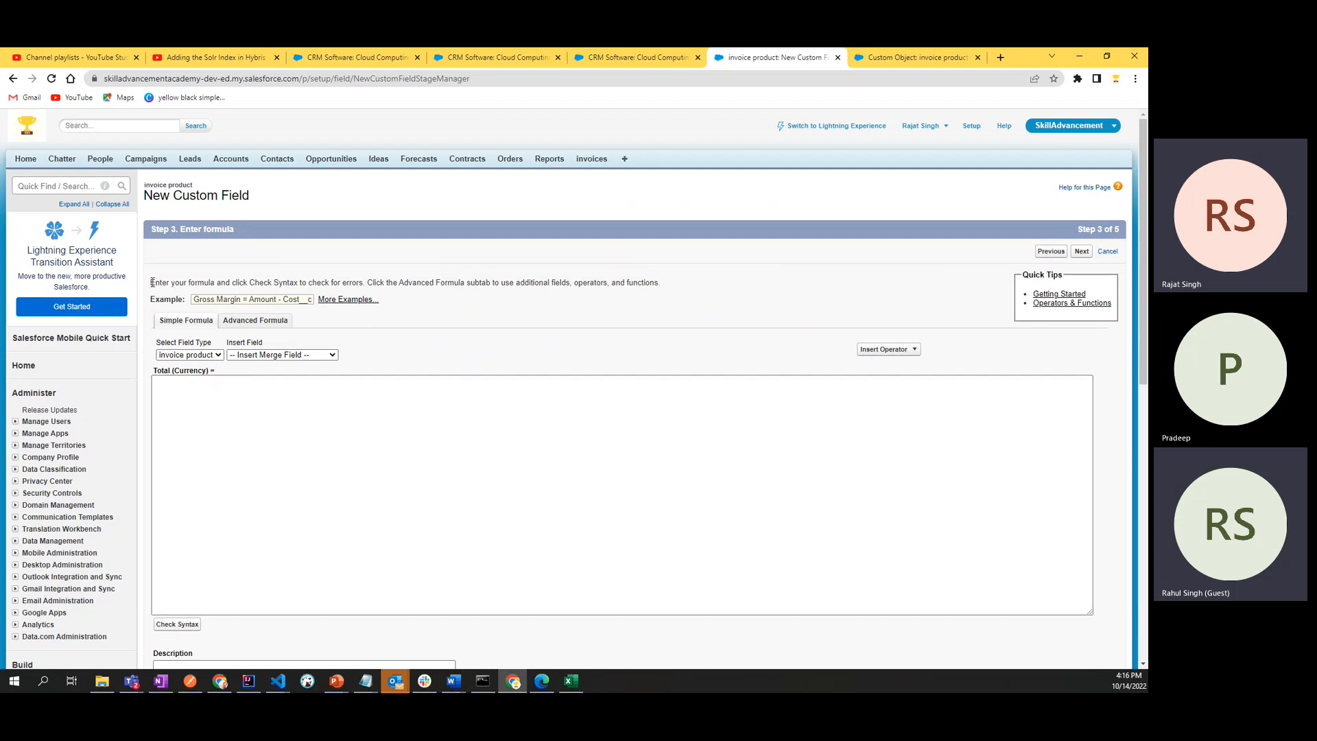
- Examine the formula entry instructions and the field type choices of the simple formula editor
drag(151, 282, 748, 286)
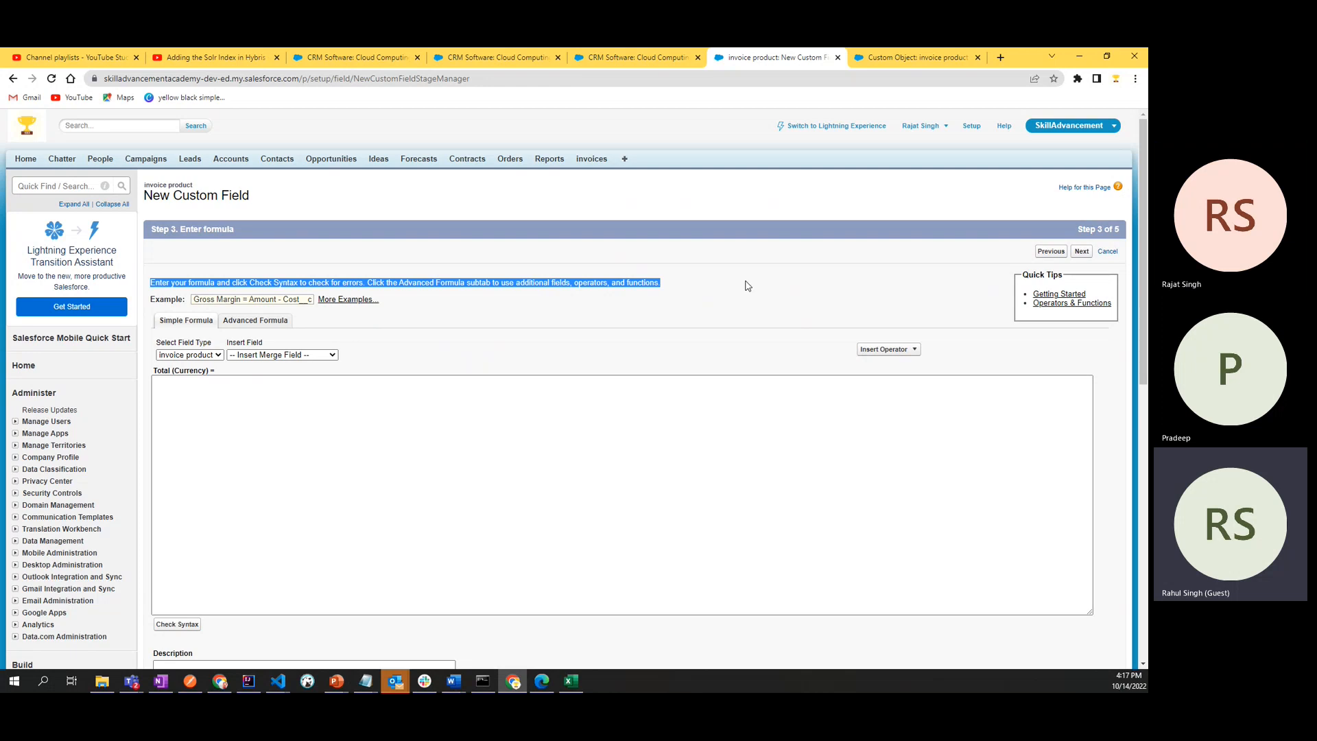
click(748, 285)
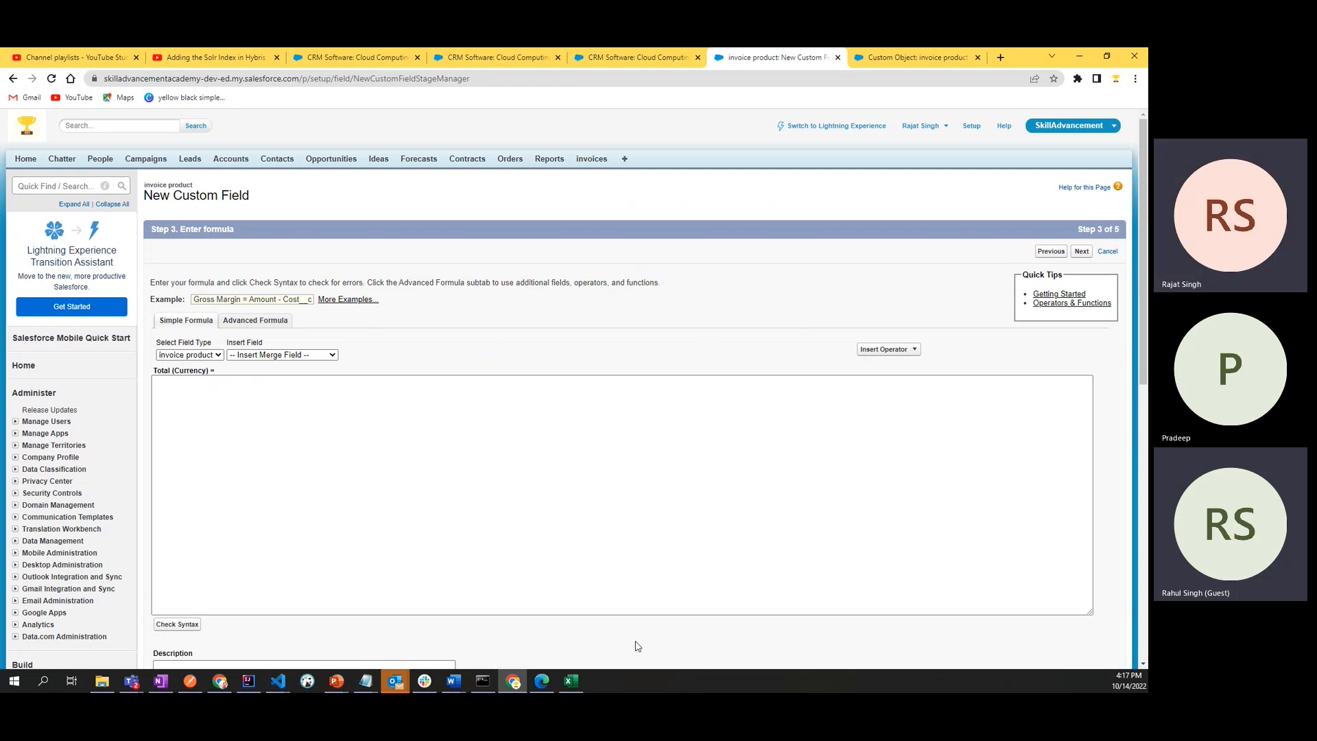
click(429, 413)
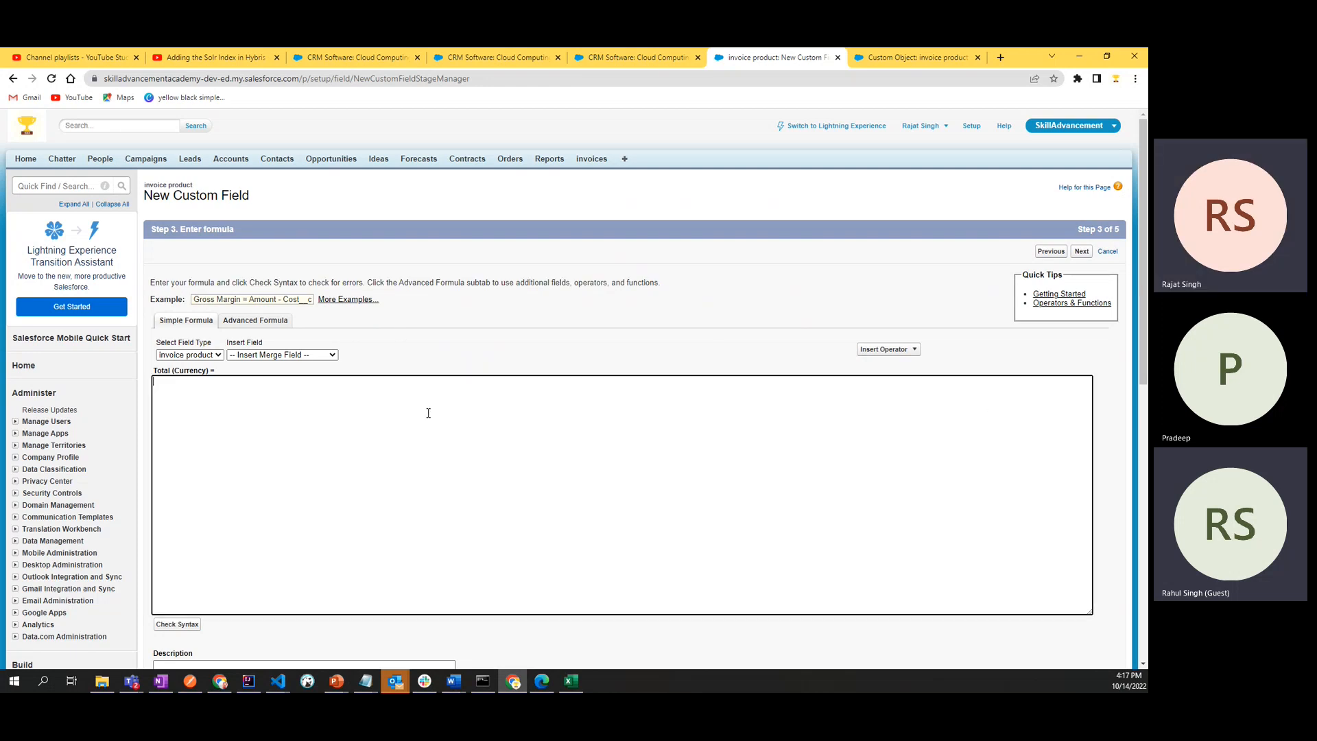
scroll(428, 413, down, 3)
scroll(428, 414, up, 3)
click(542, 337)
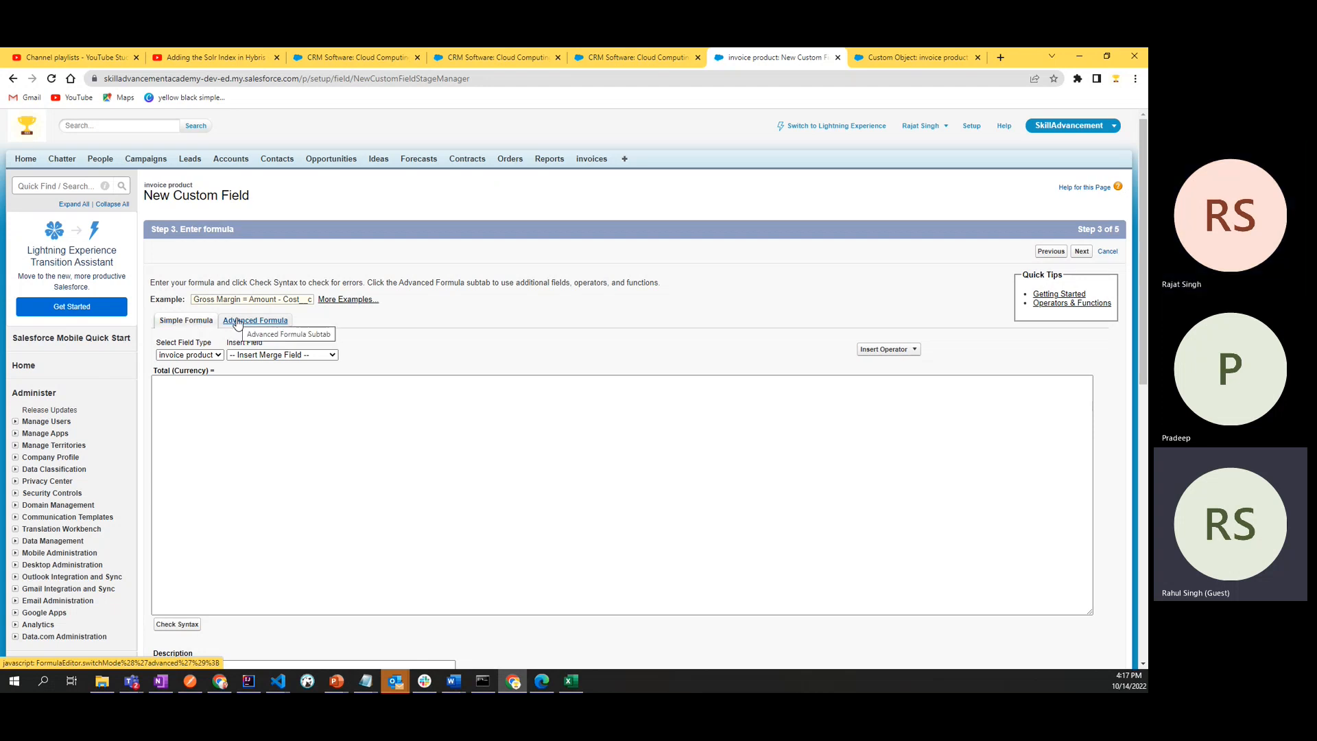
click(203, 356)
click(203, 358)
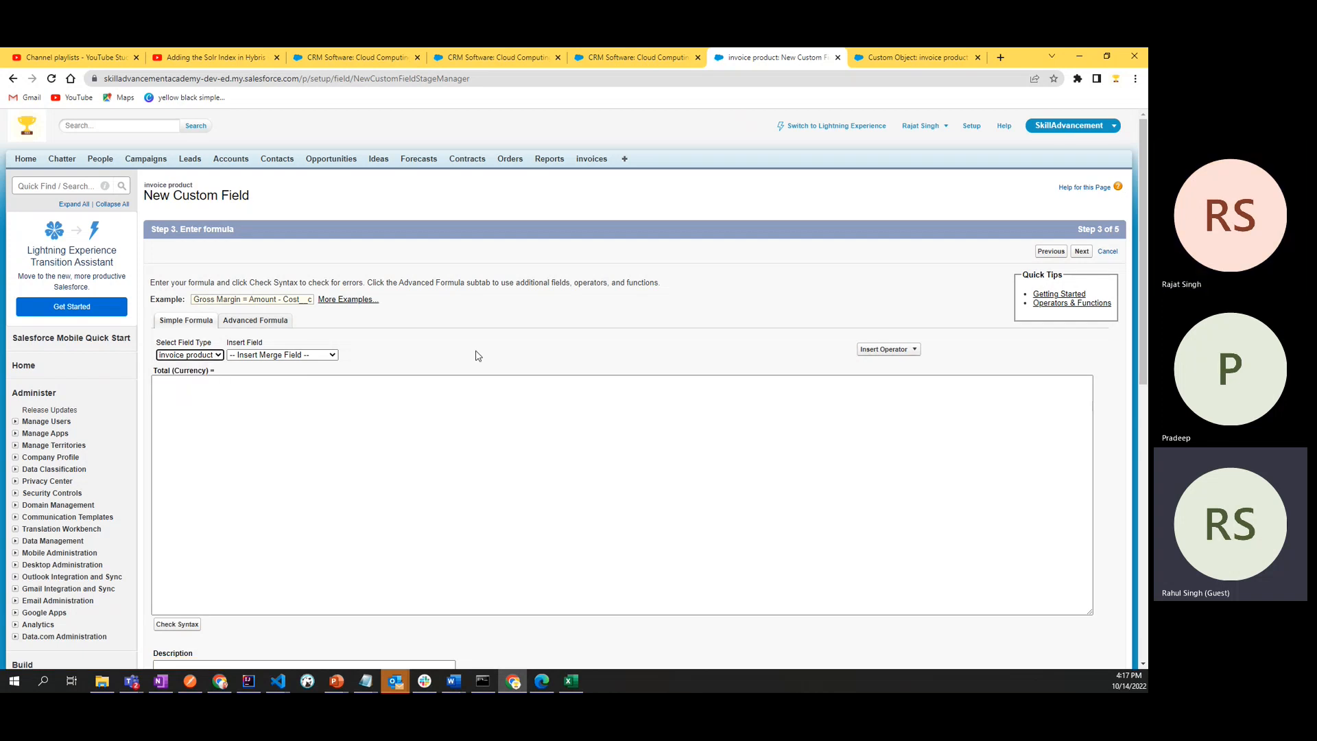
click(245, 402)
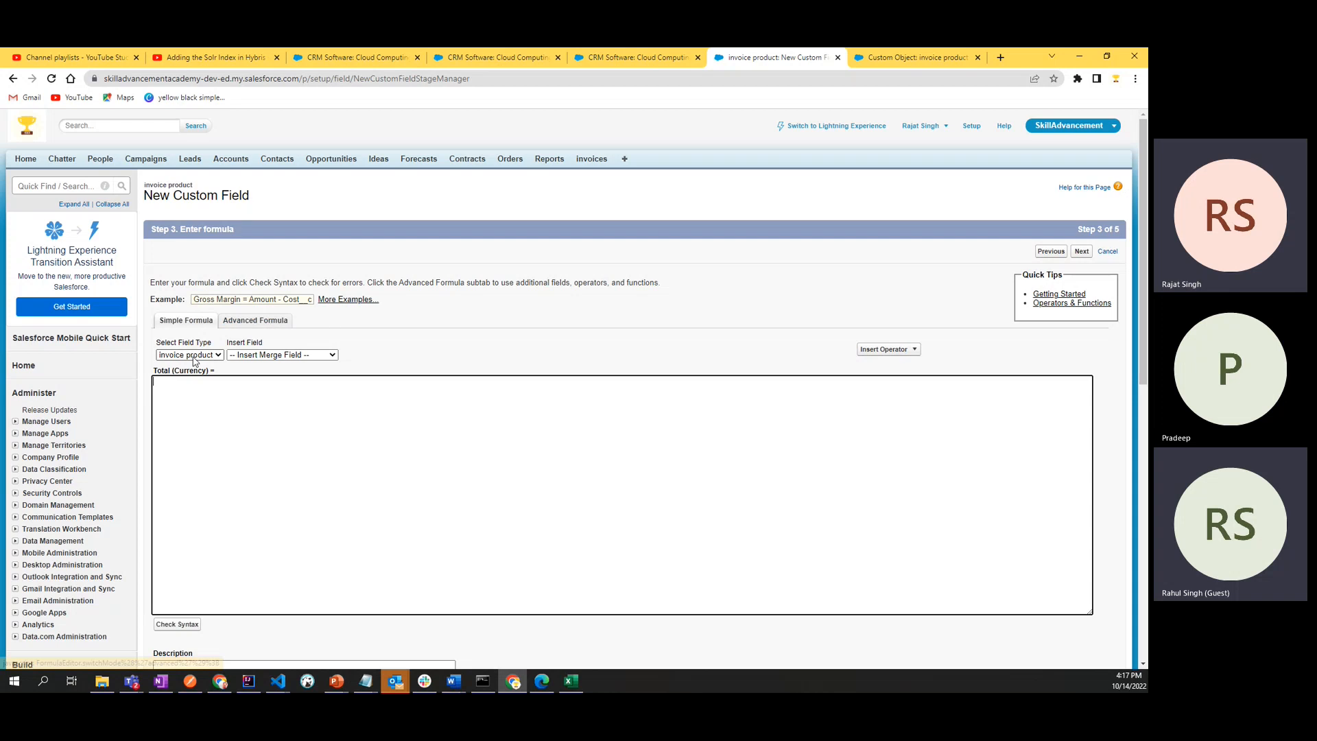
- Switch to the advanced formula editor and enter QTY*unit as the Total formula
click(271, 317)
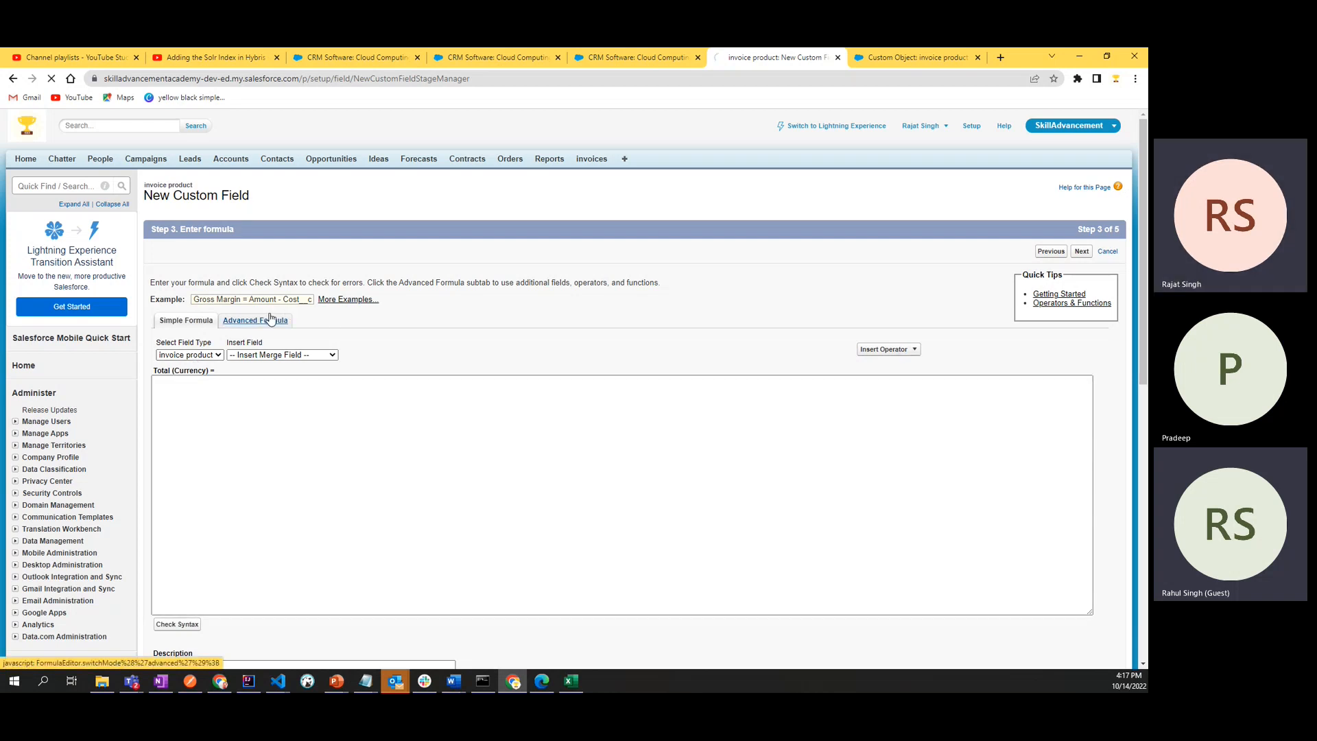
click(351, 411)
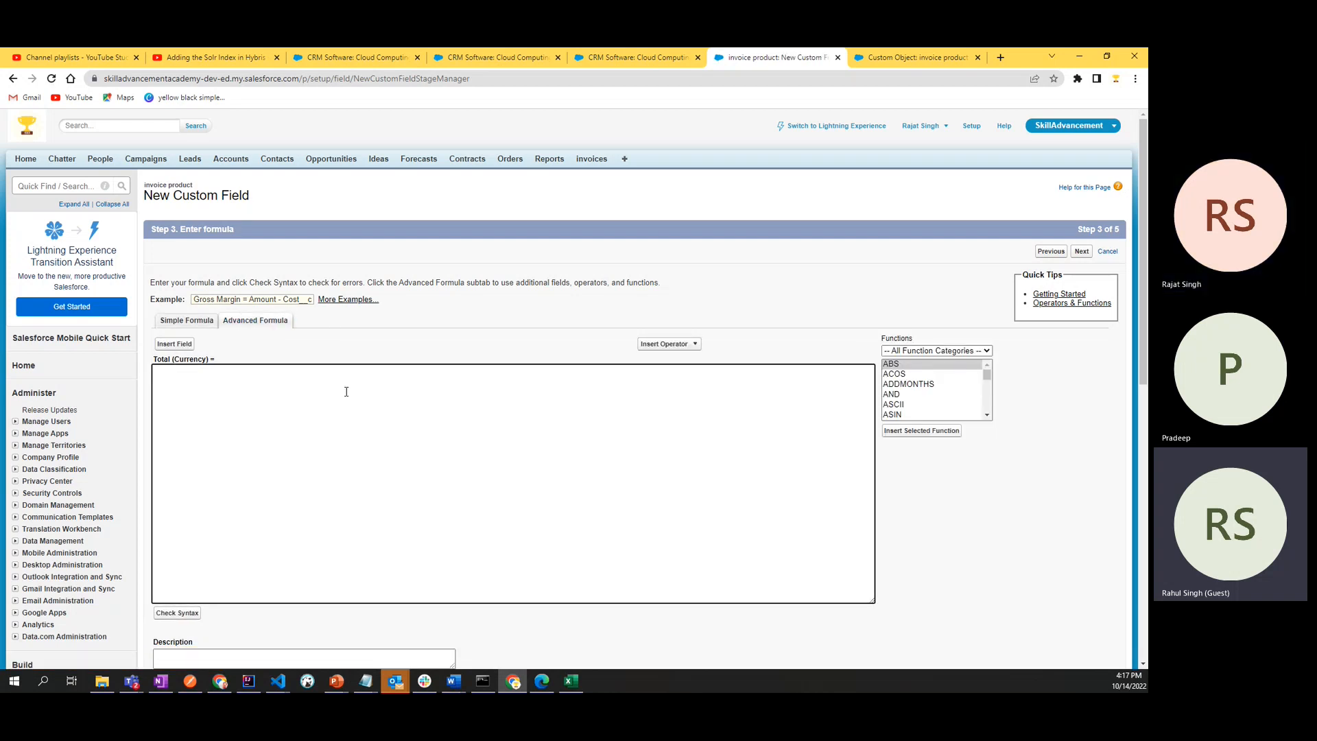
scroll(365, 550, down, 4)
scroll(370, 547, up, 3)
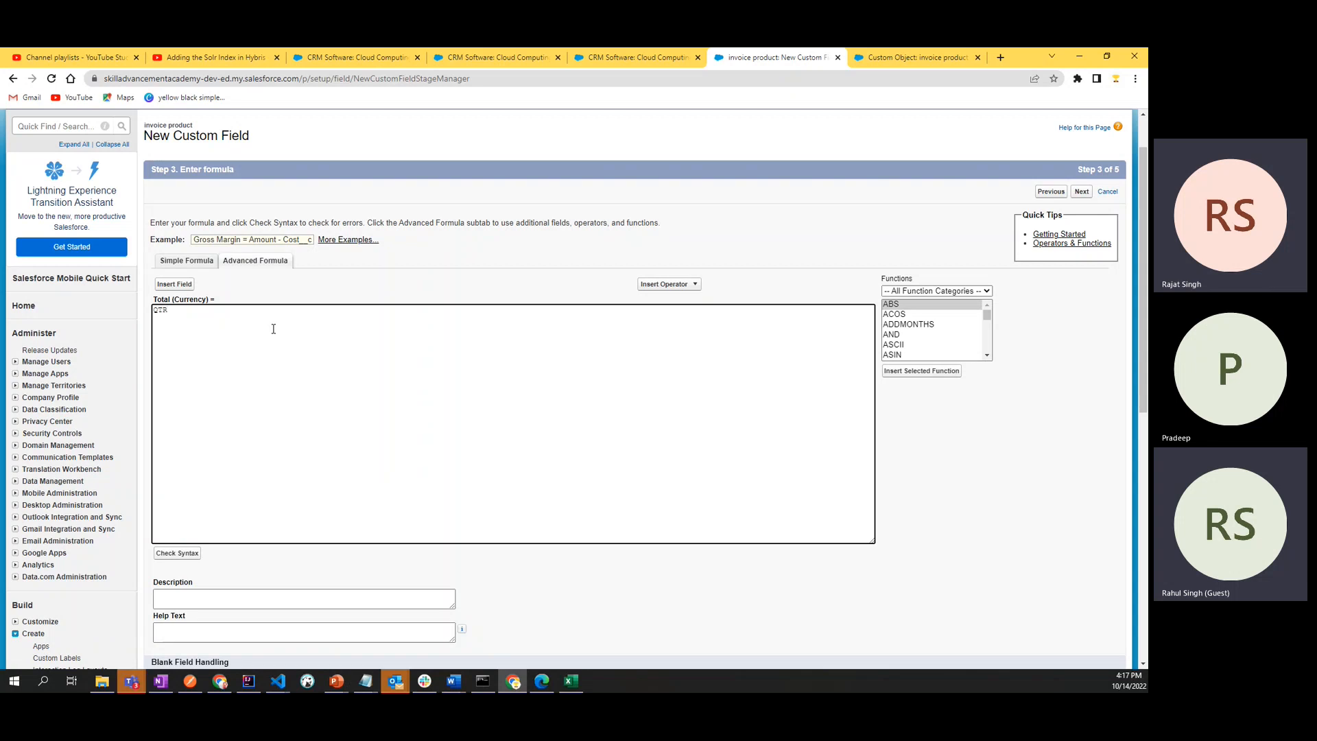
text(Y*)
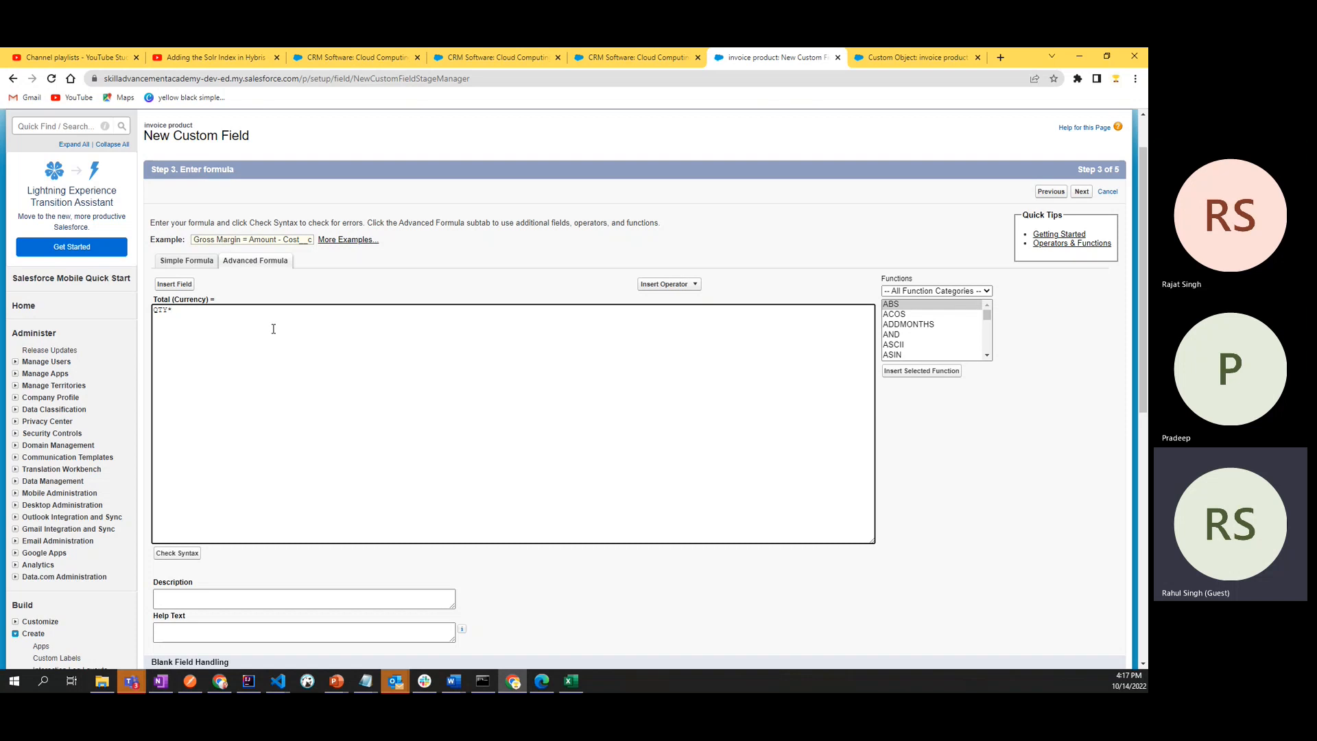
text(unit)
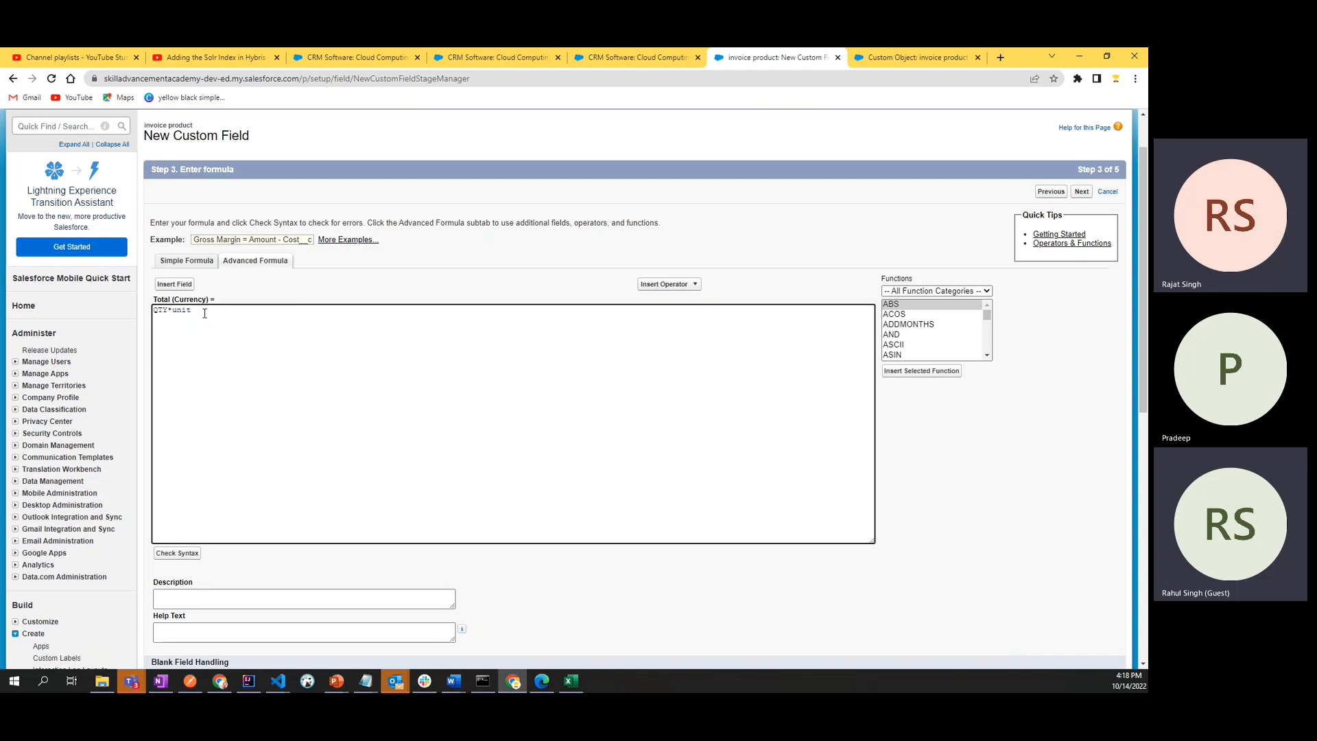
- Highlight the entered formula and the invoice product object name above the page title
drag(191, 314, 155, 313)
scroll(300, 203, up, 1)
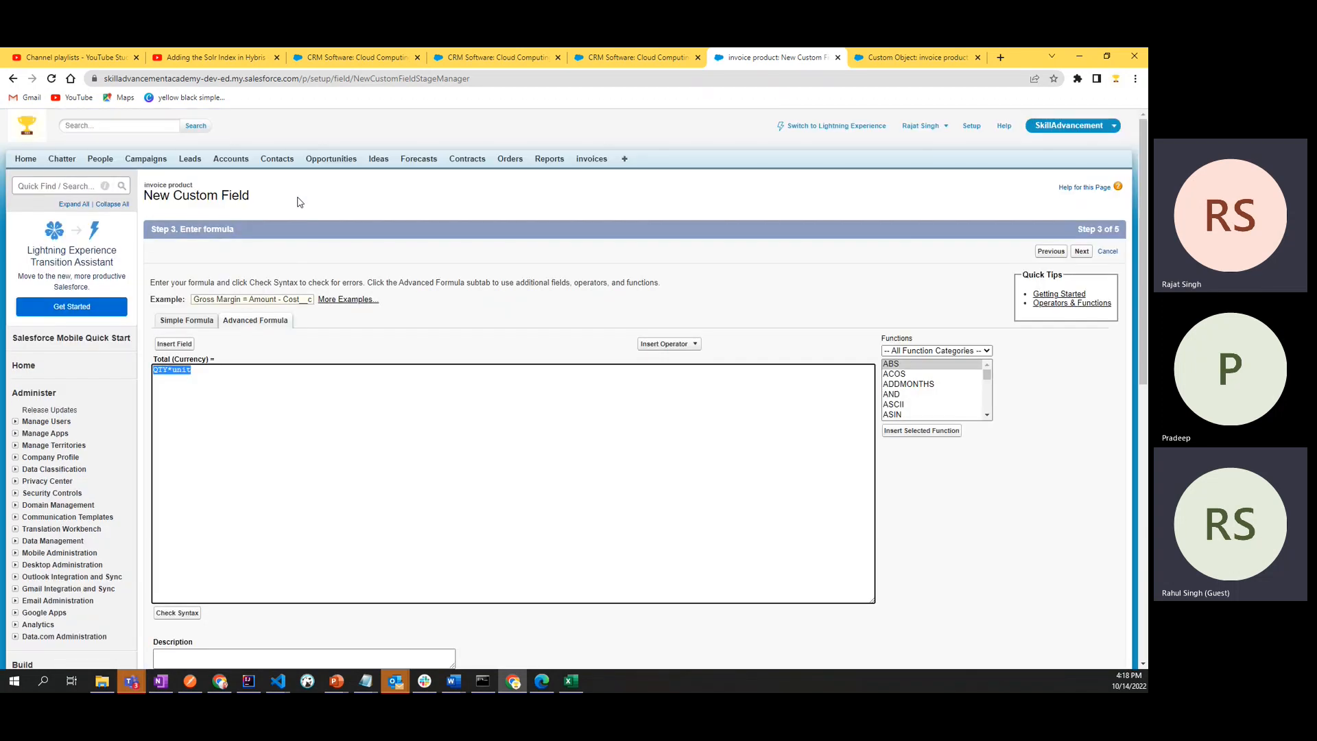
drag(202, 187, 149, 190)
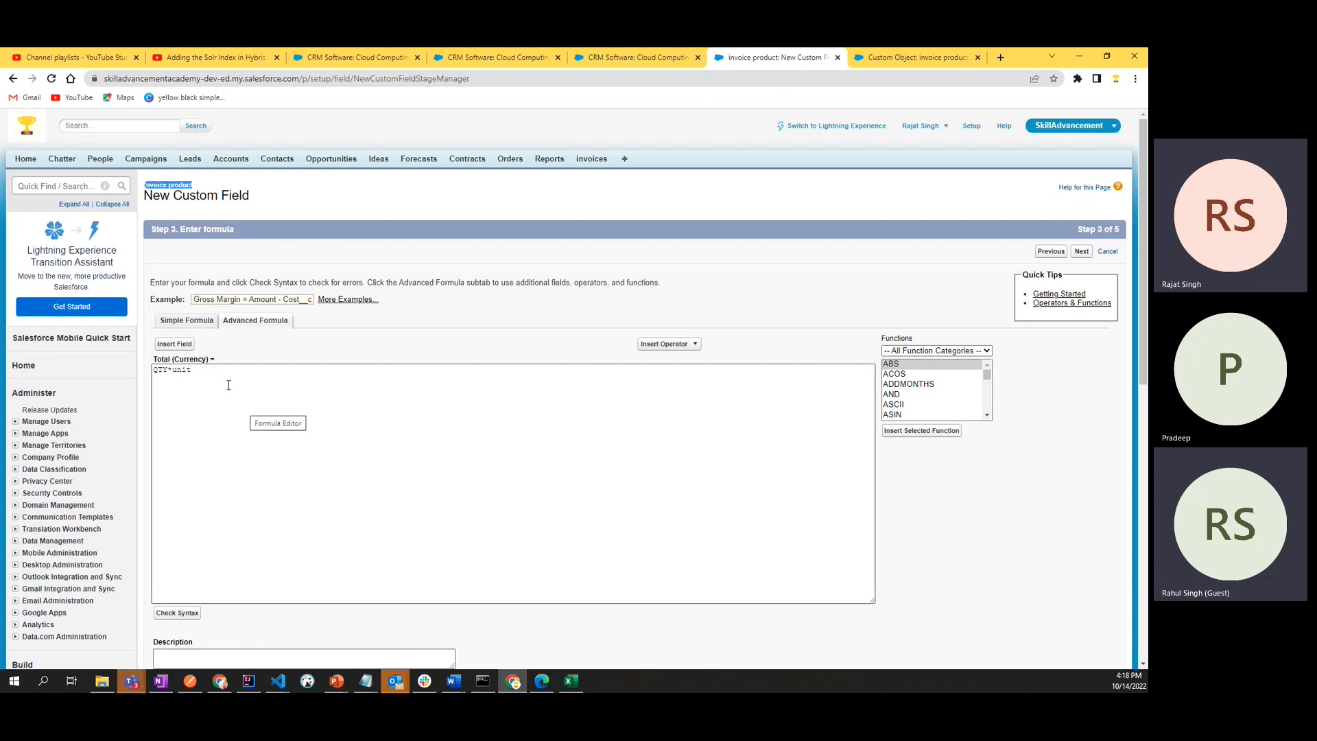
- Clear the Total formula and insert the invoice product's Qty field (Qty__c) into it
click(211, 370)
key(ctrl+a)
key(BackSpace)
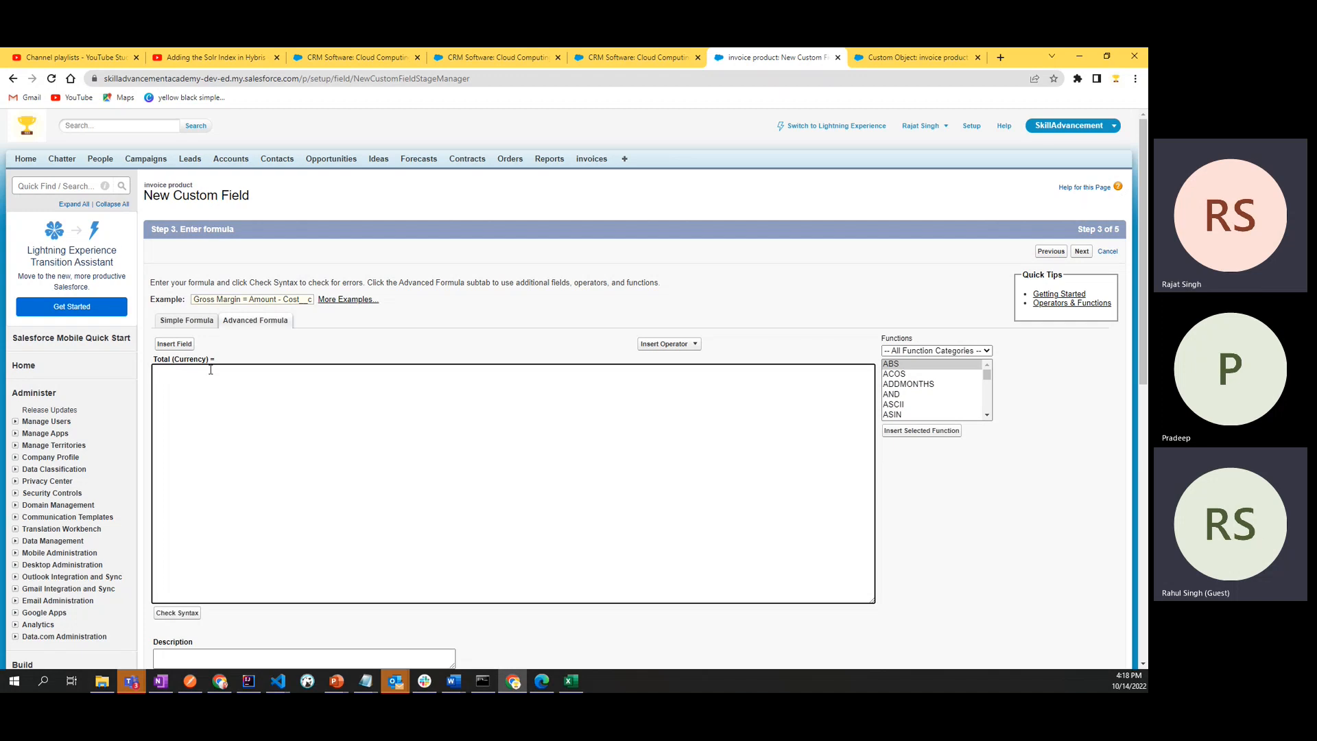
click(176, 344)
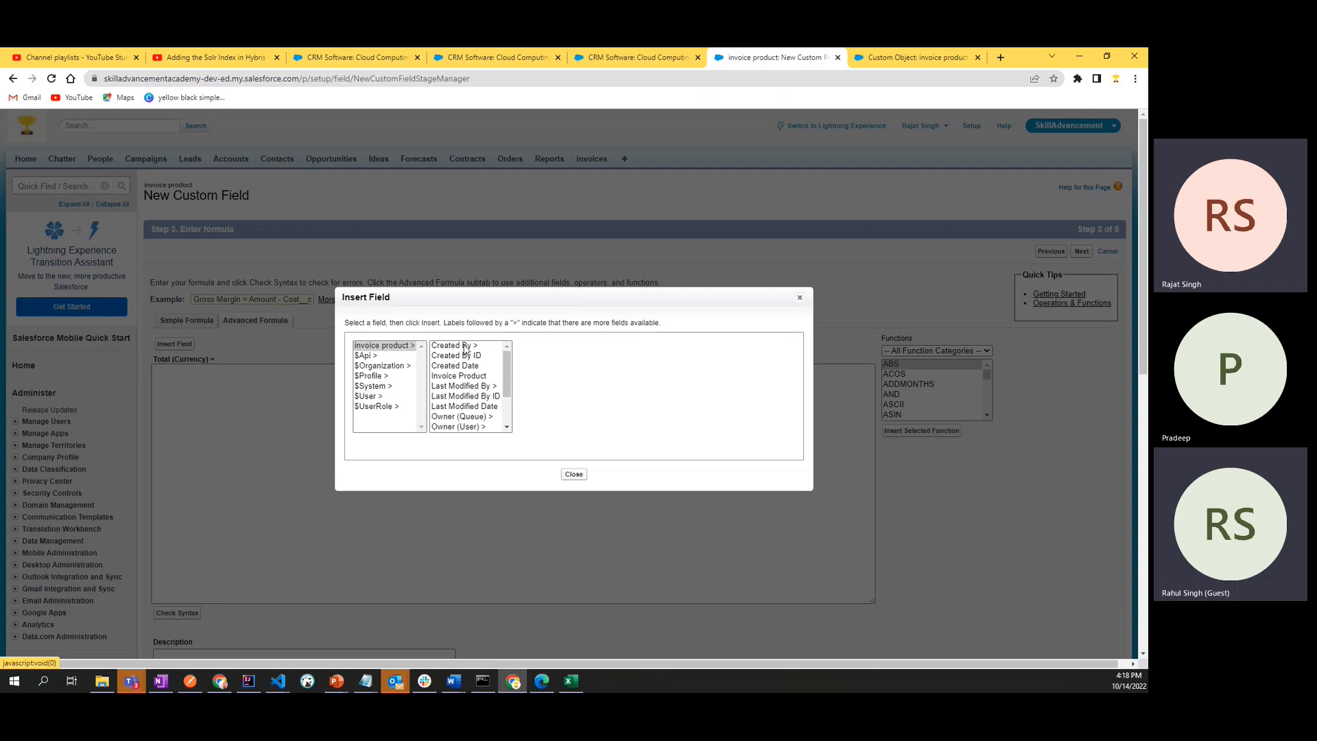
scroll(463, 429, down, 2)
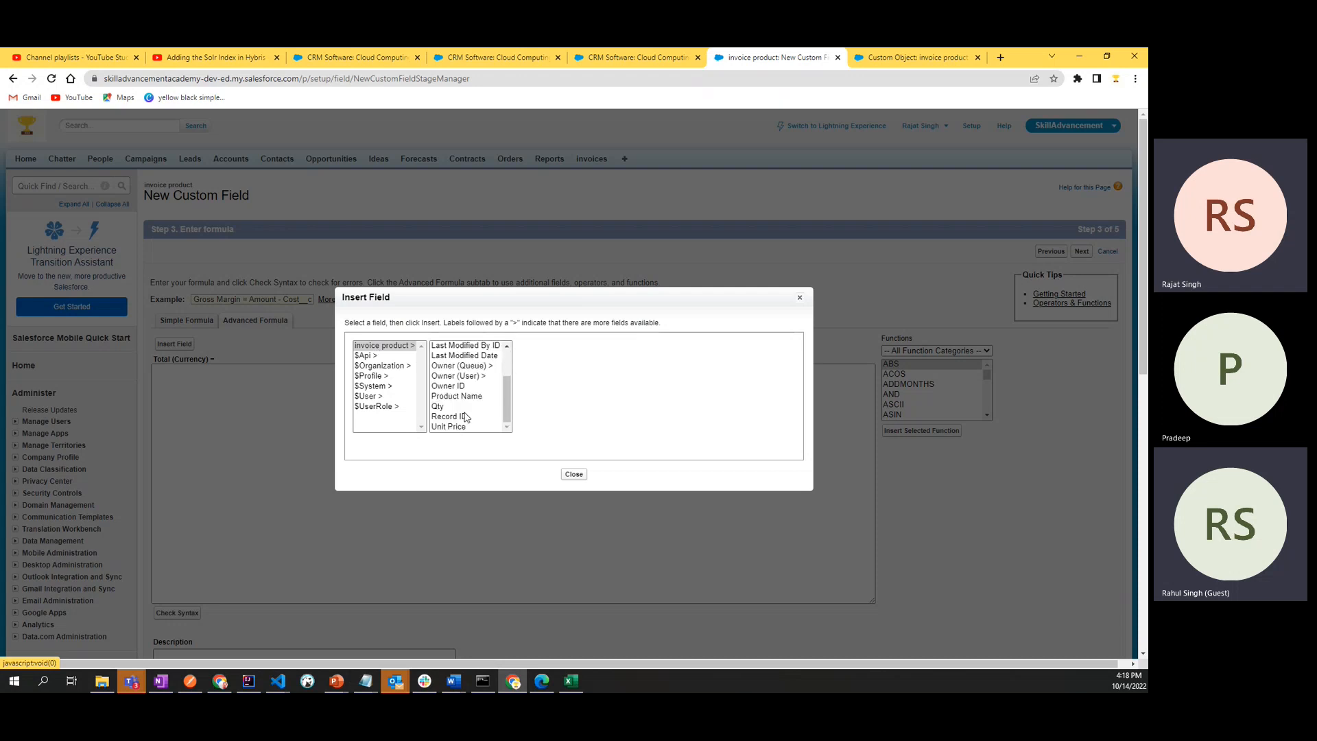
click(439, 406)
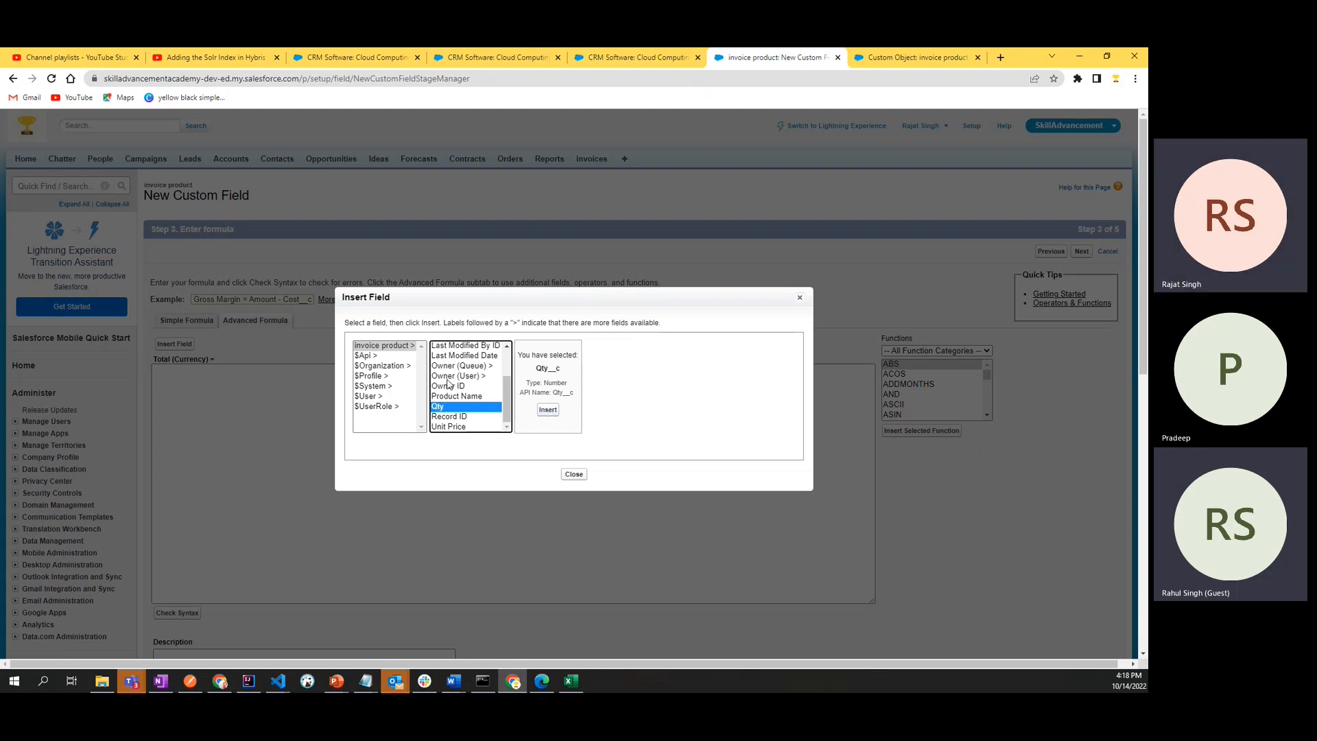
click(548, 409)
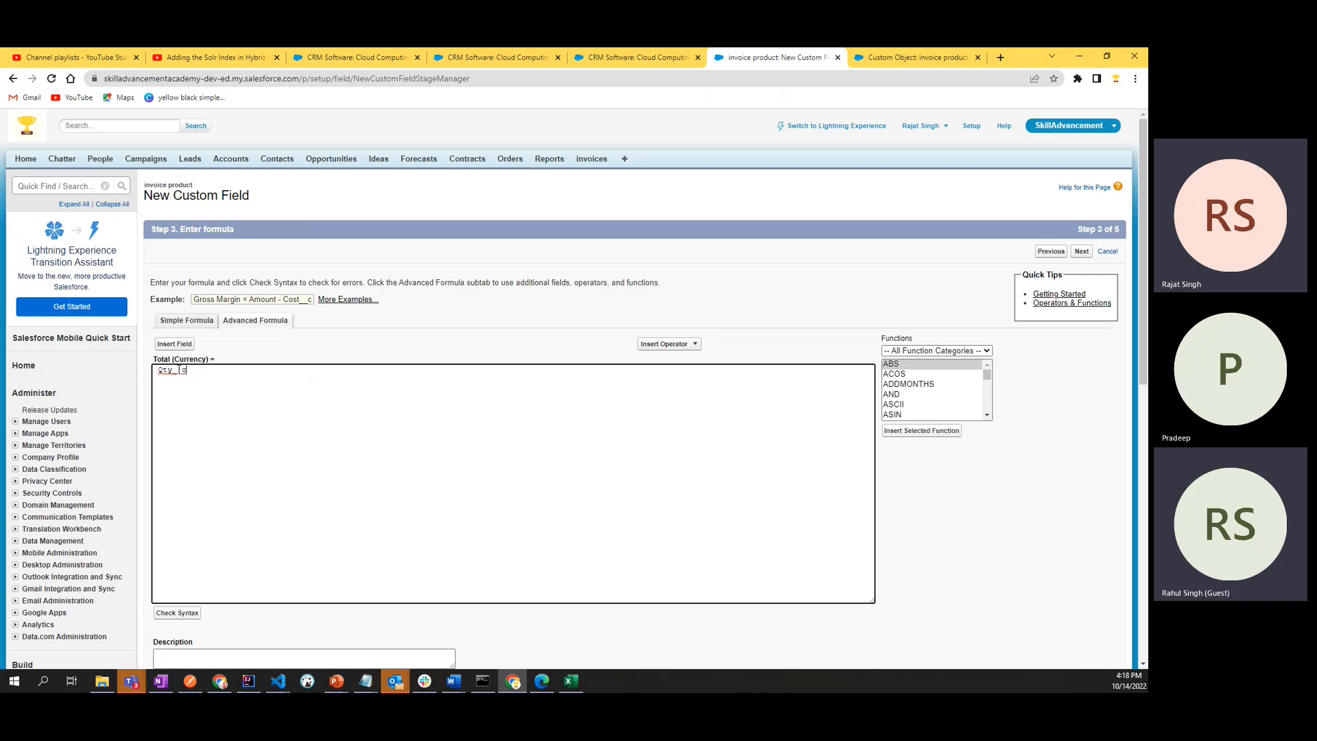
- Insert the Multiply operator after Qty__c in the Total formula
click(671, 345)
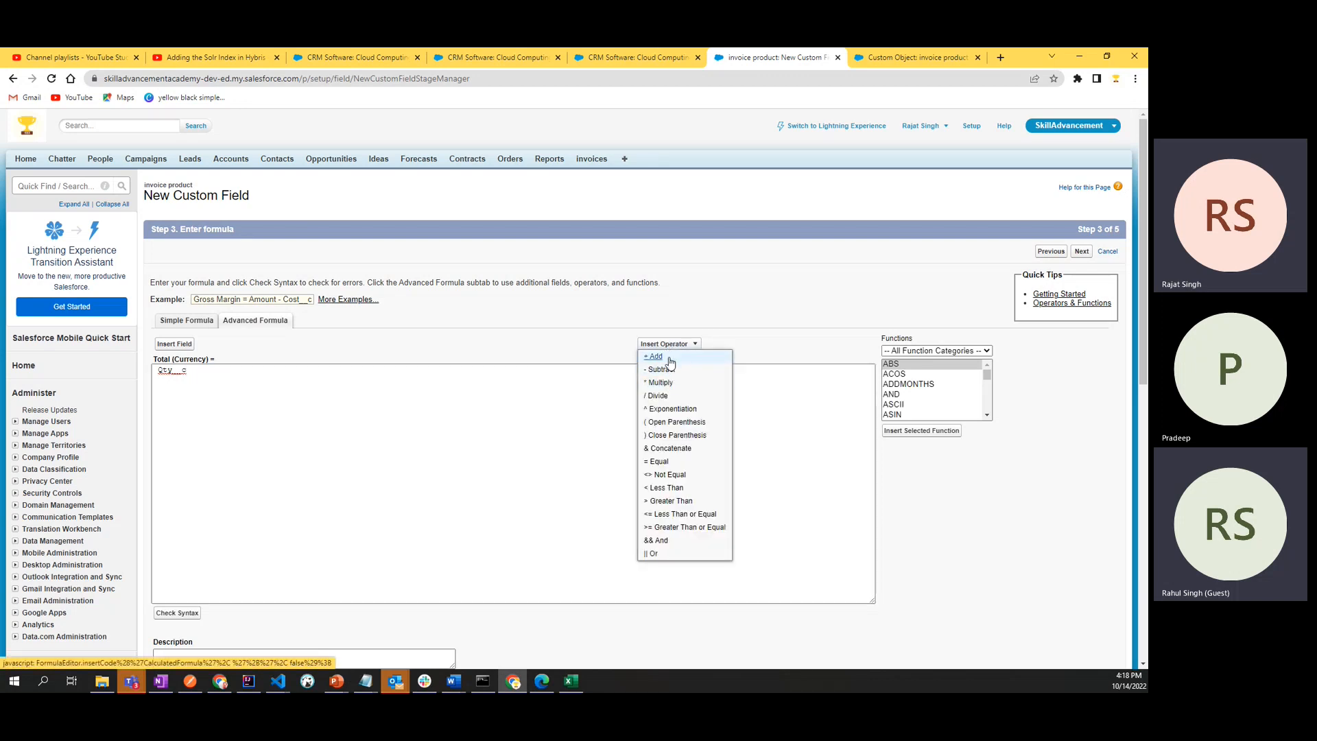
click(692, 346)
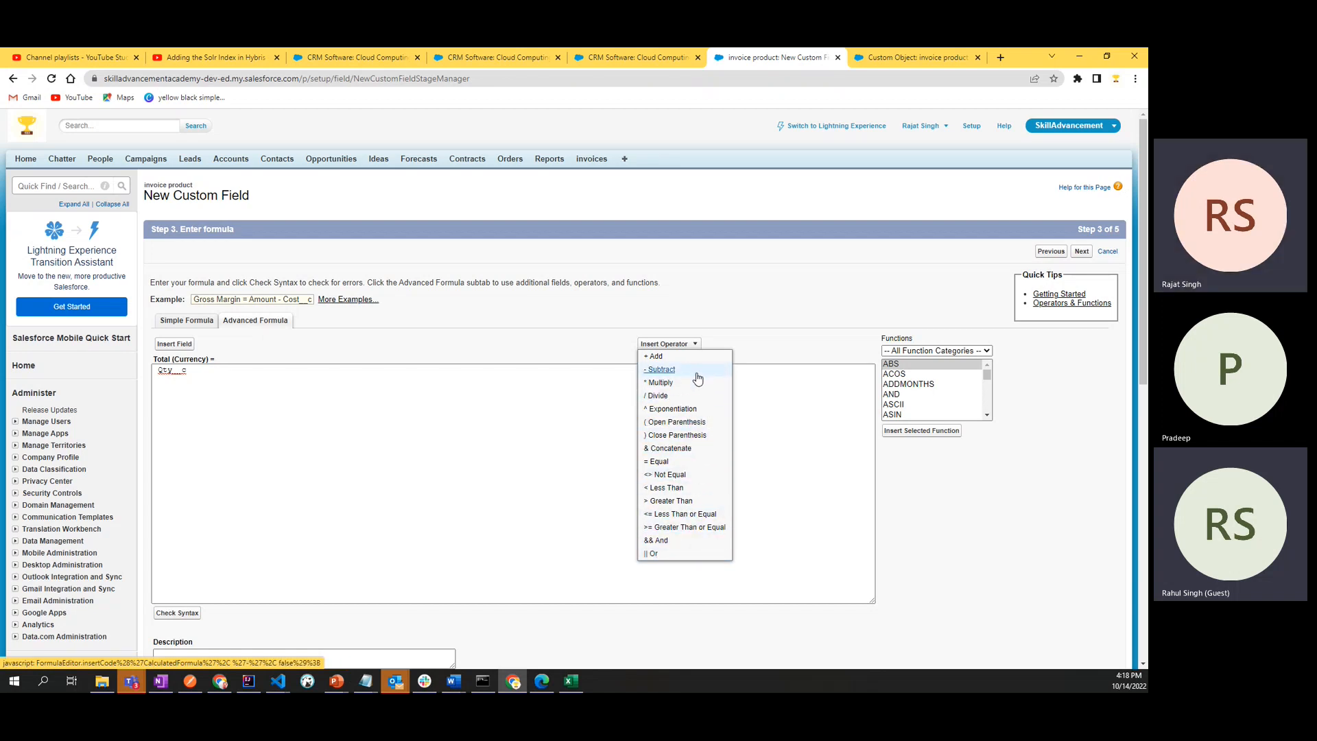
click(670, 383)
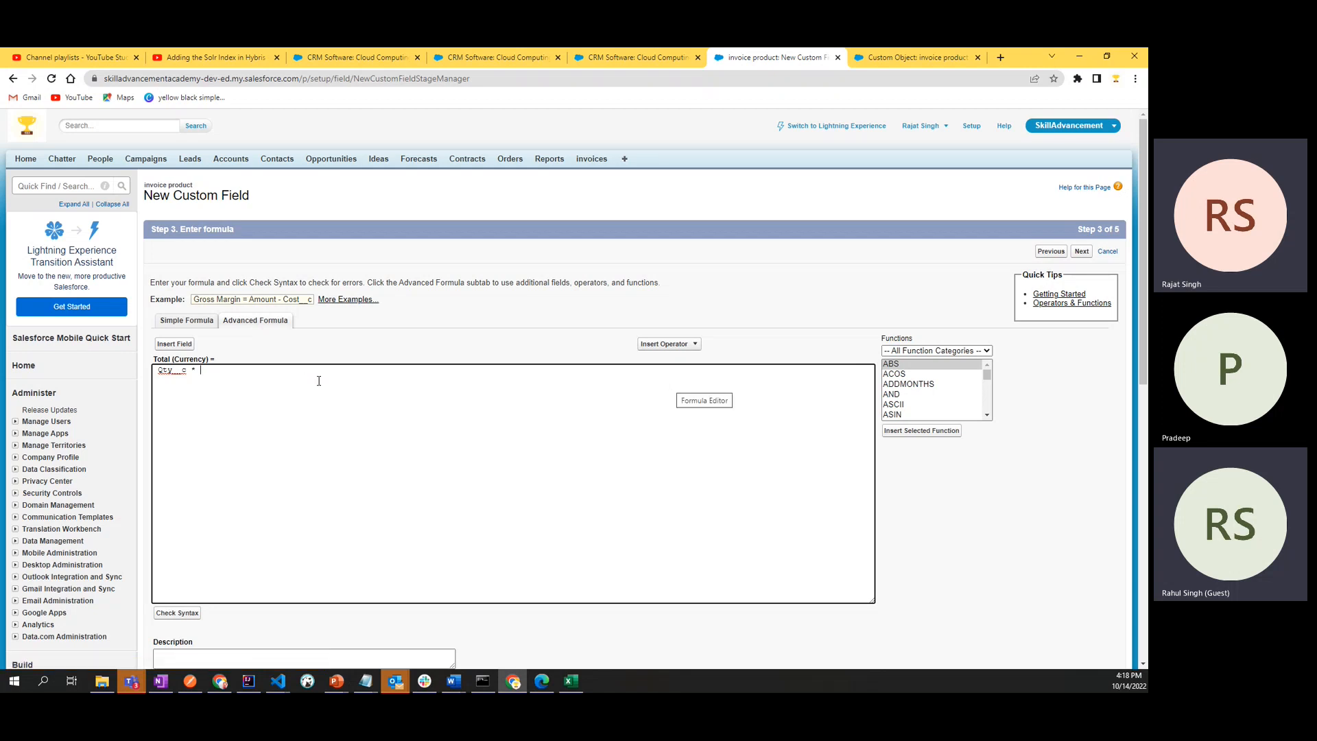
- Insert the invoice product's Unit Price field (Unit_Price__c) after the operator and check the formula's syntax
click(177, 344)
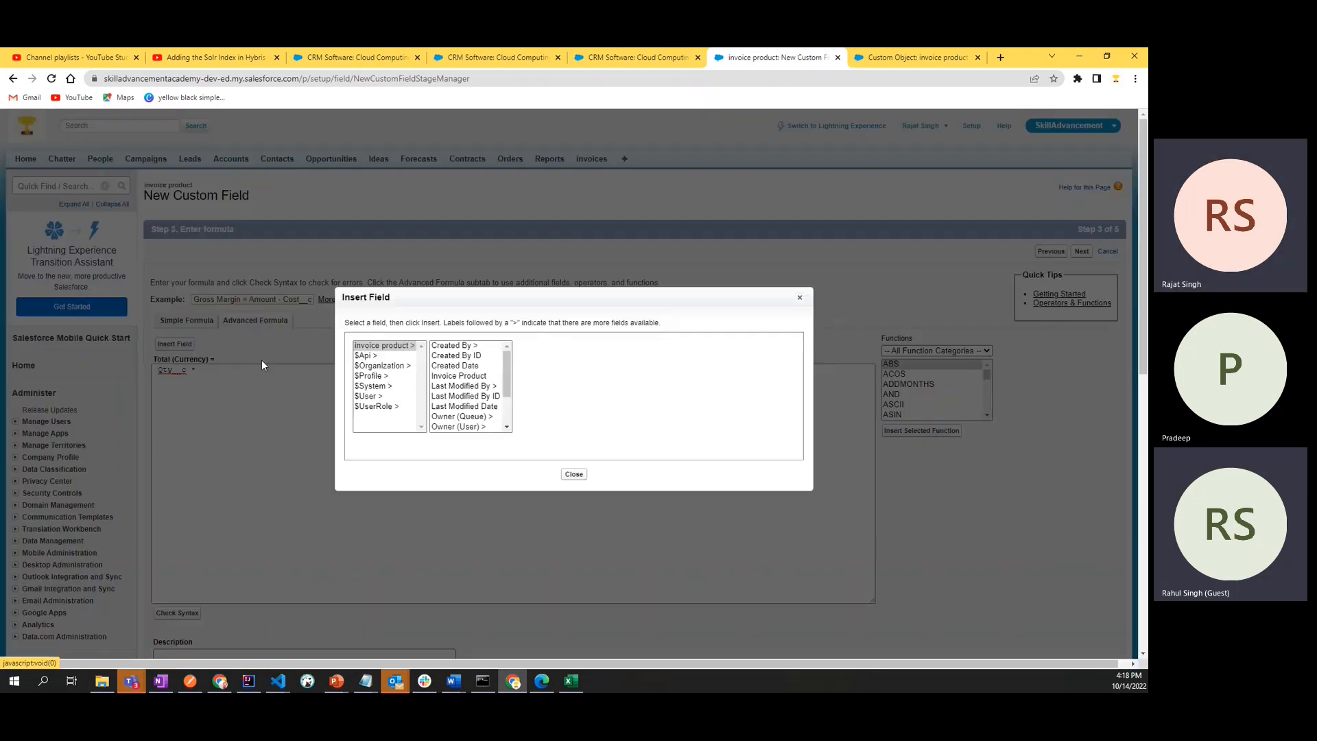
drag(508, 376, 508, 407)
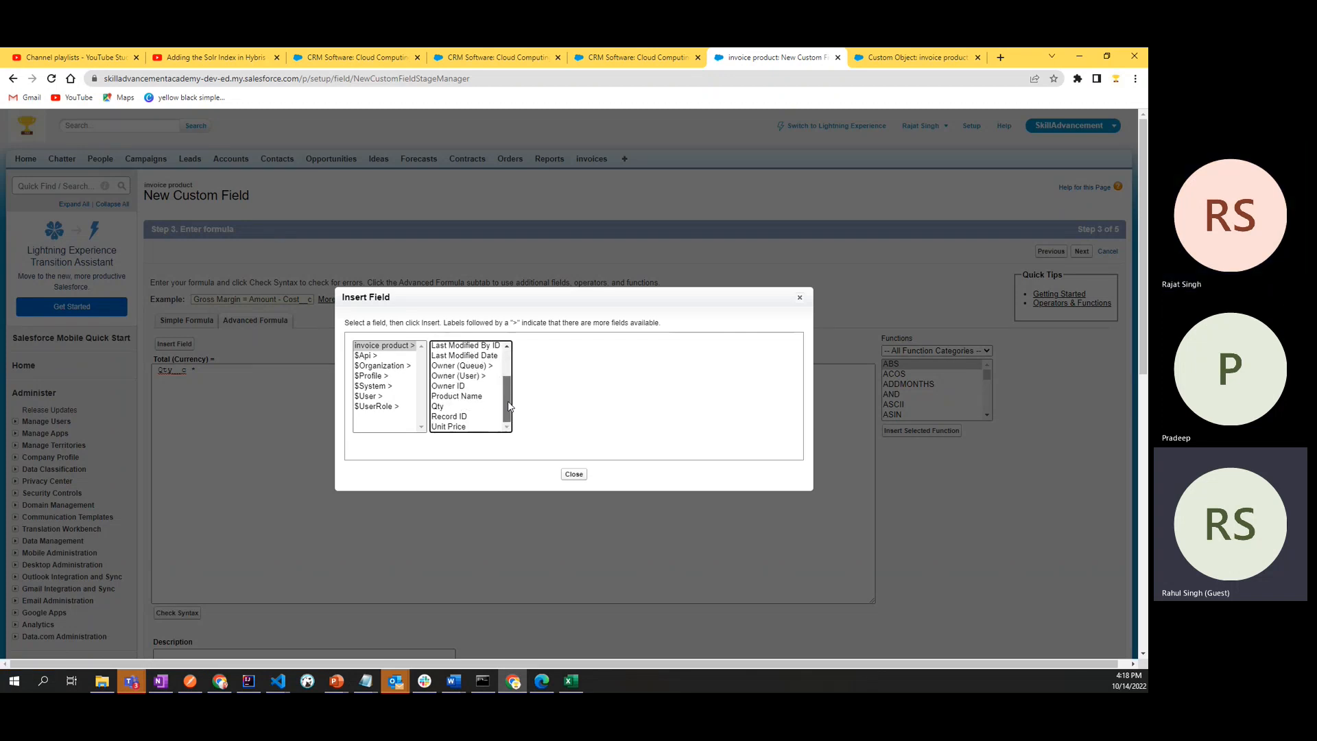
click(465, 427)
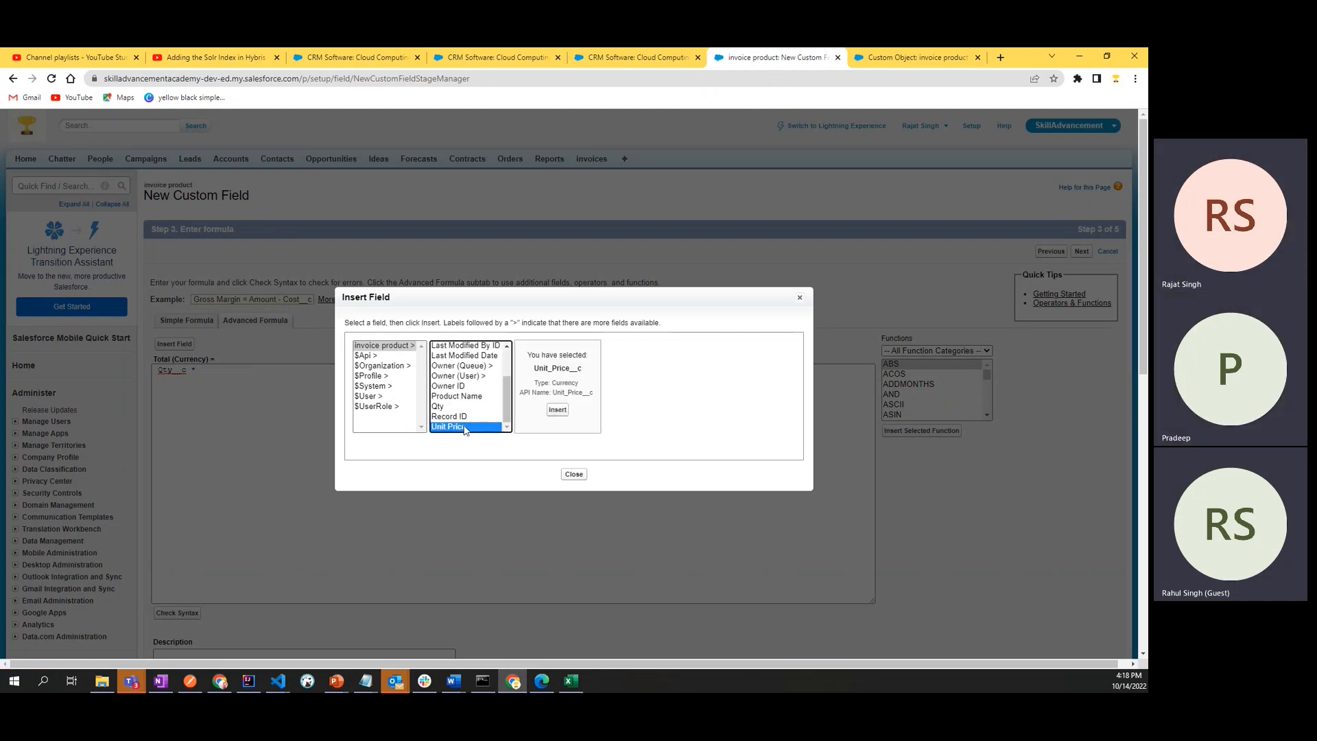
click(559, 410)
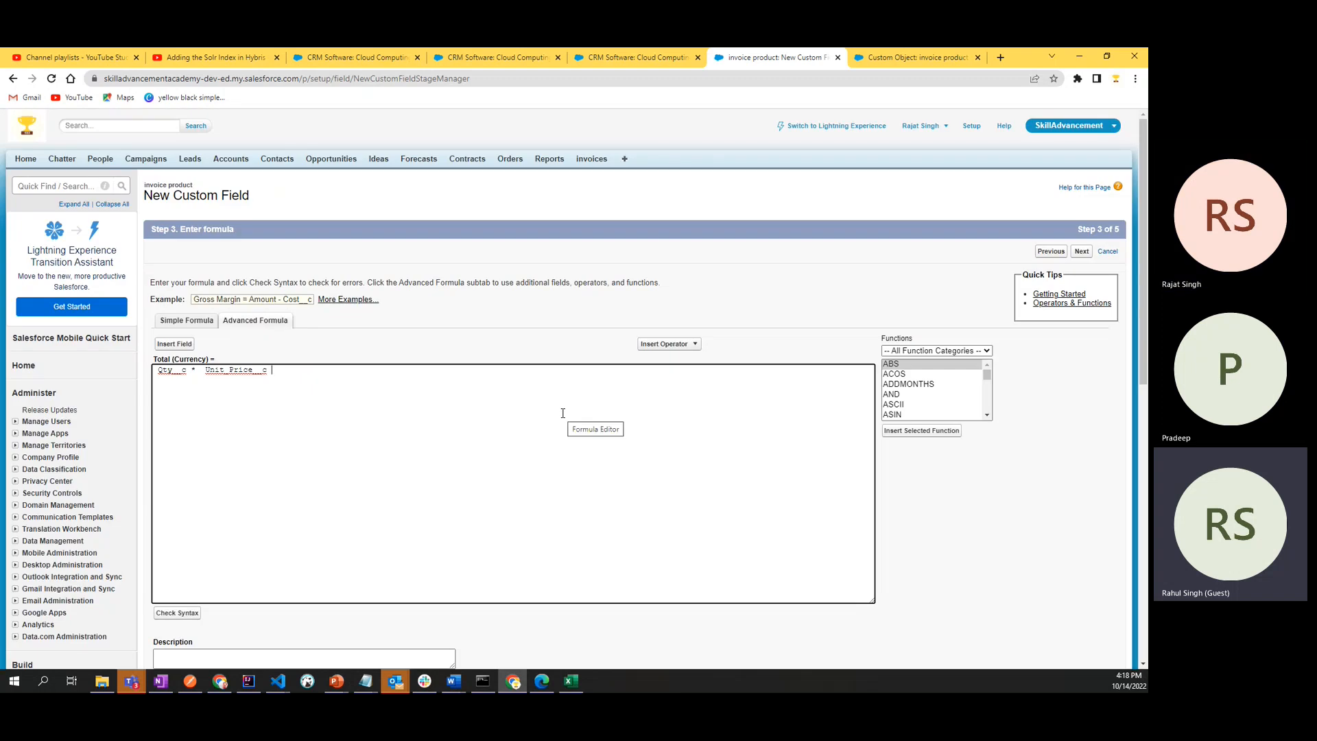
click(178, 615)
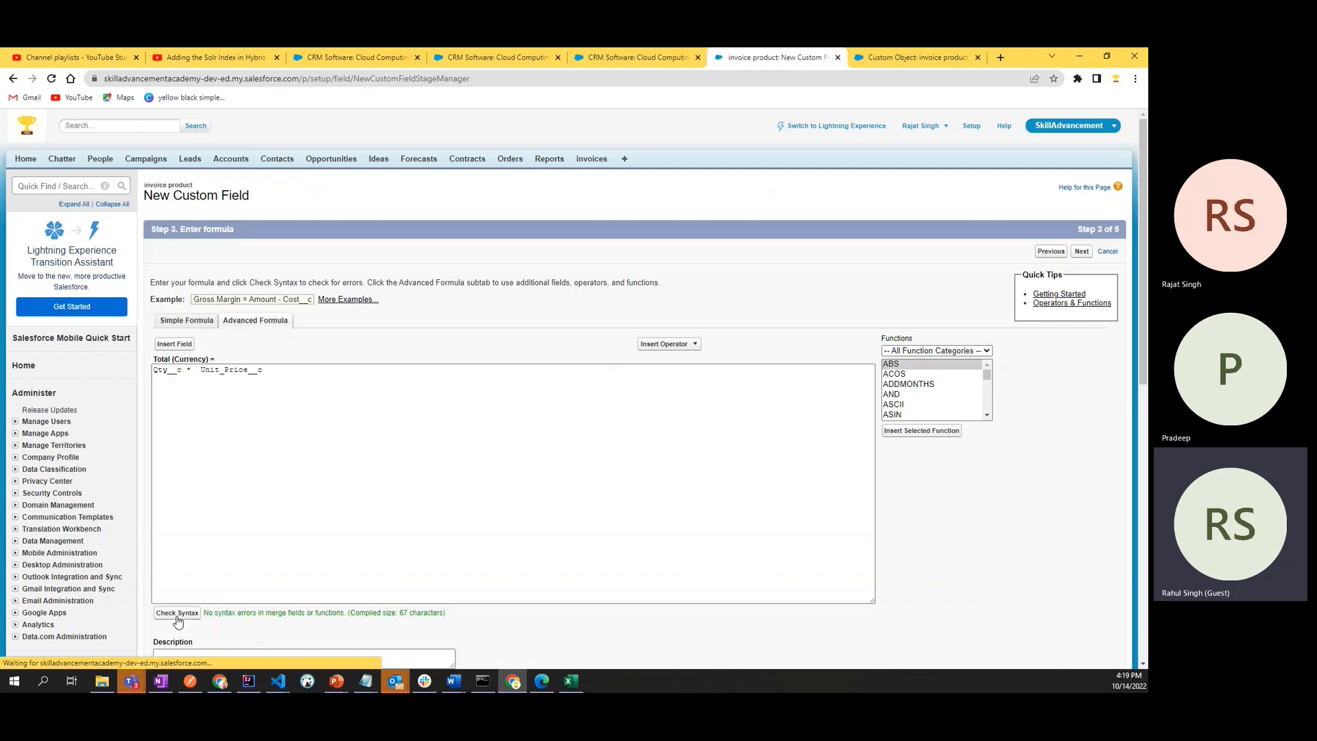
- Examine the list of available formula functions and highlight the completed Total formula
scroll(178, 622, down, 2)
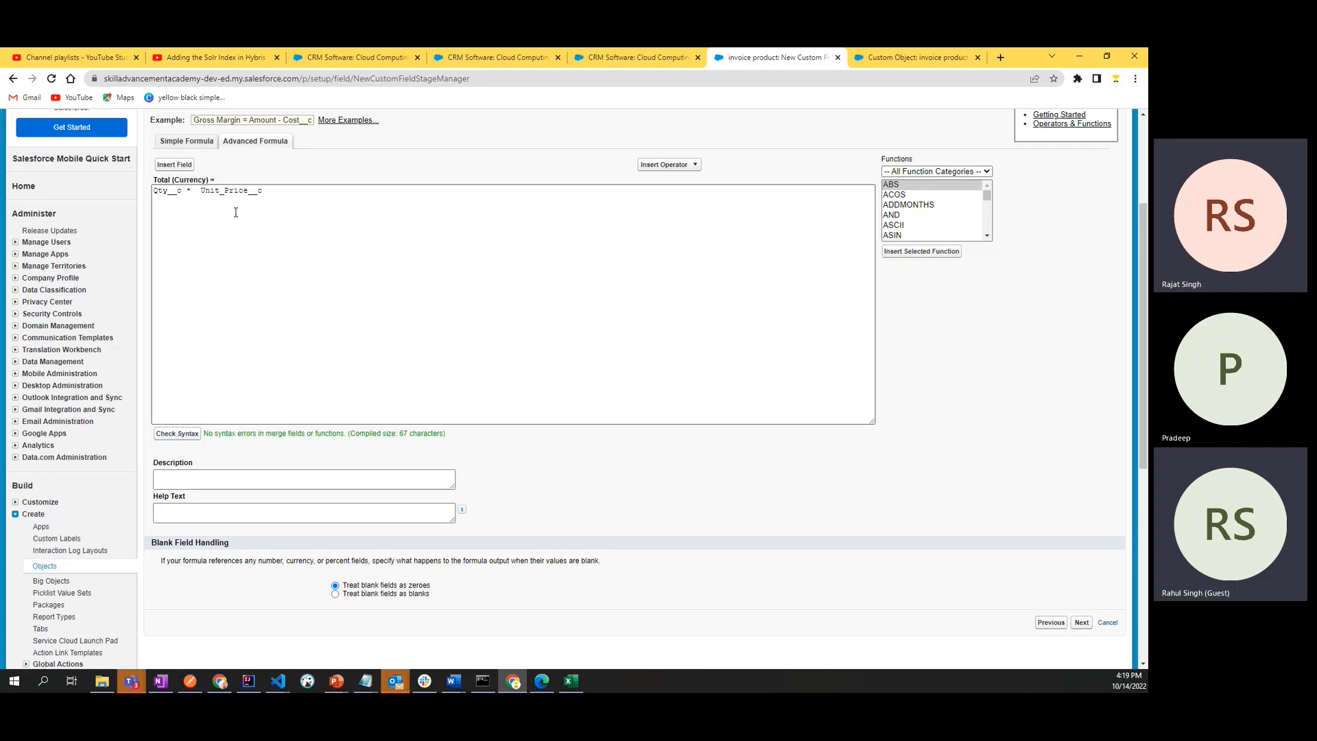
click(295, 192)
scroll(350, 355, up, 3)
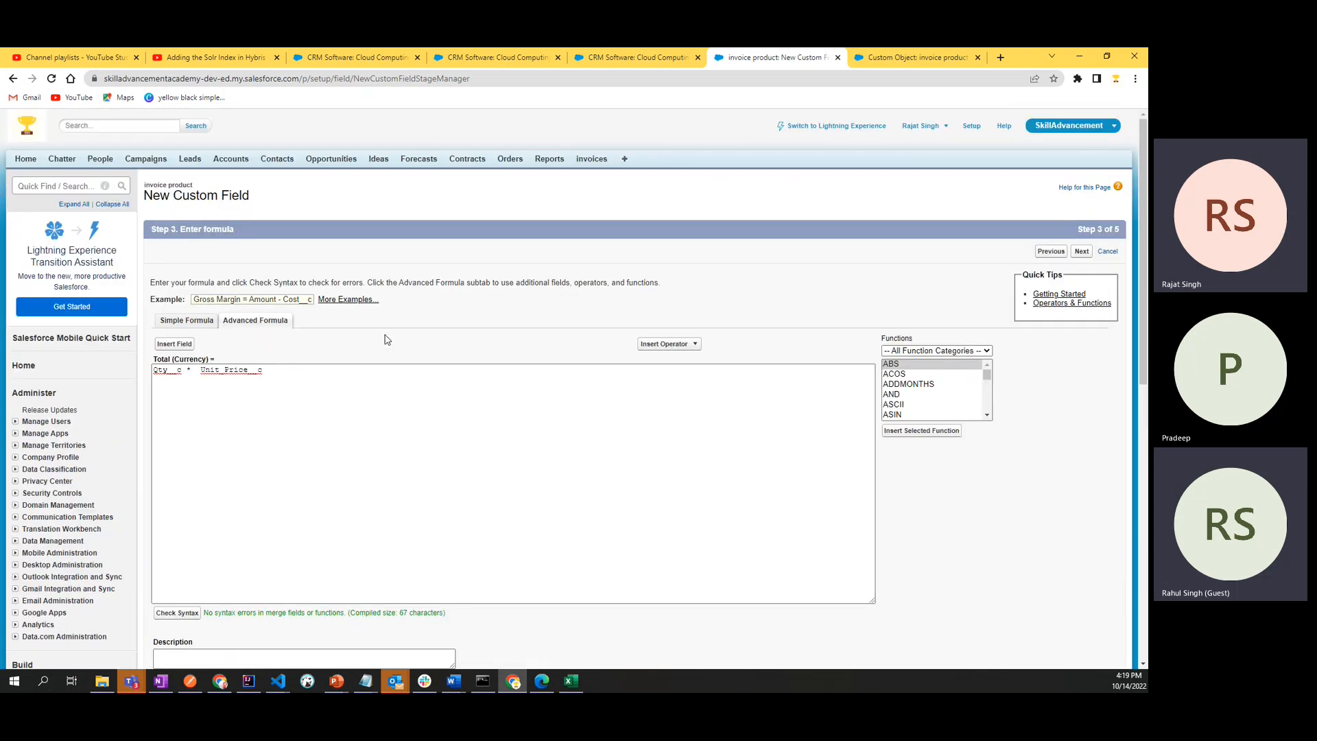
scroll(387, 339, down, 3)
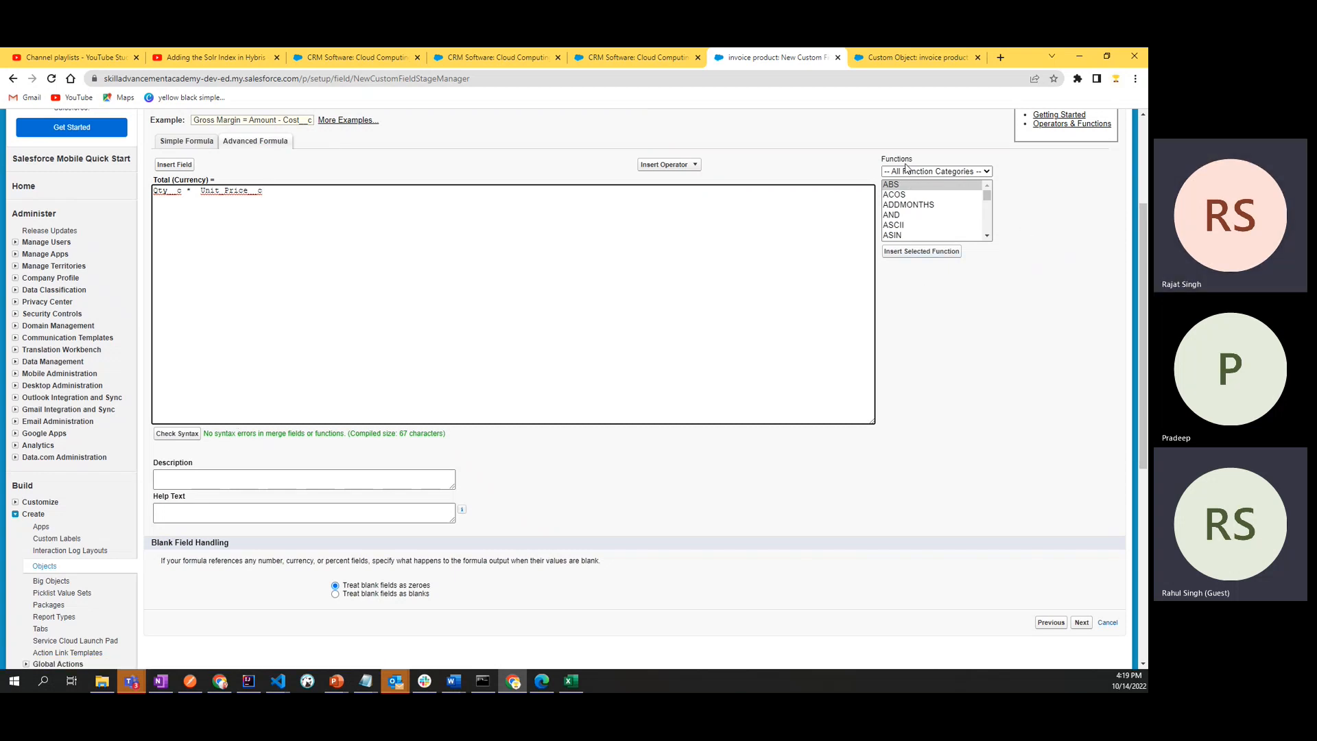
scroll(909, 226, down, 2)
scroll(908, 226, down, 8)
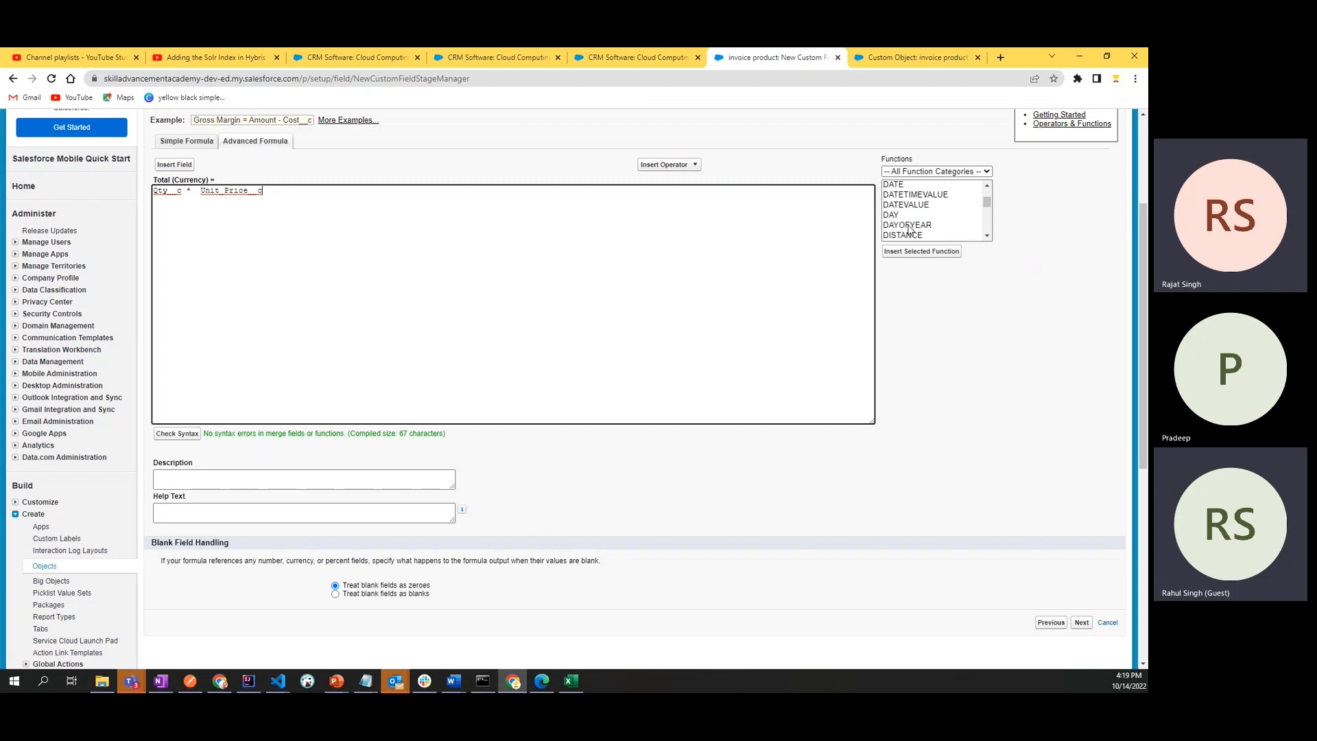
scroll(910, 230, down, 3)
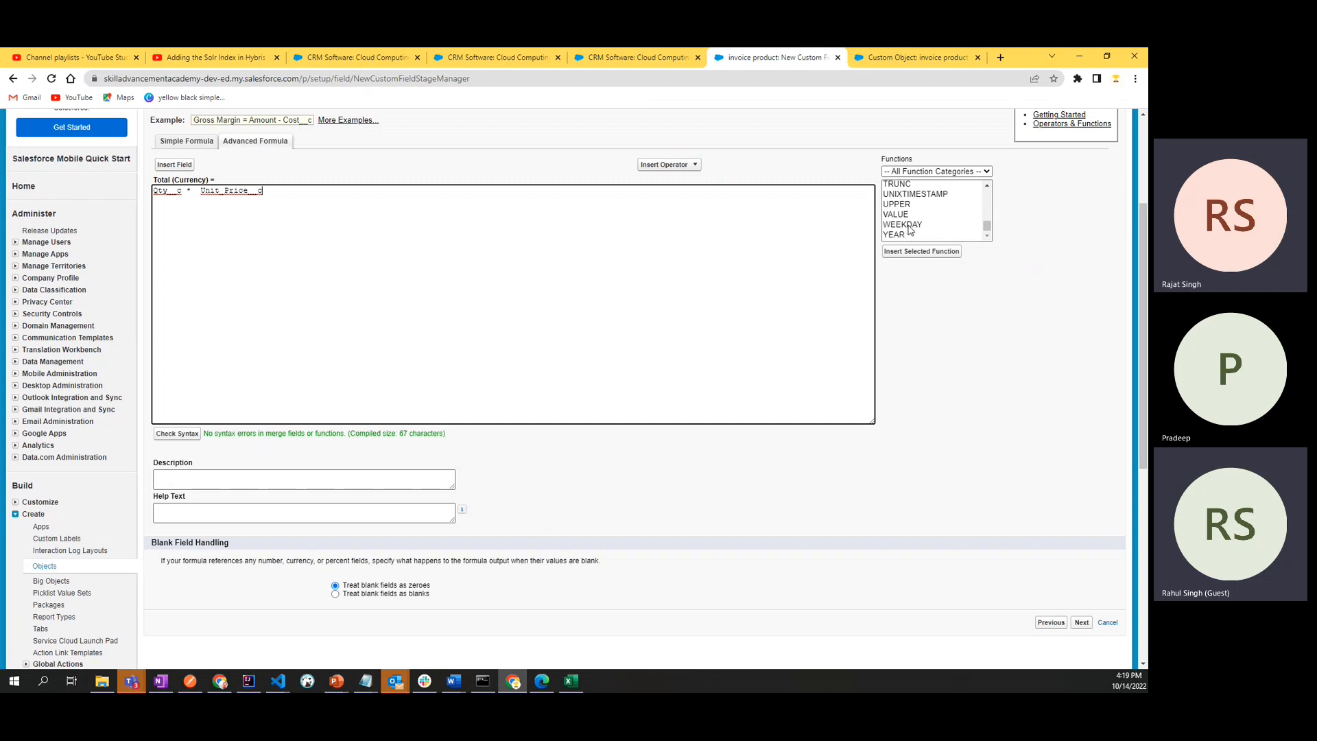
scroll(910, 230, down, 5)
scroll(908, 225, up, 10)
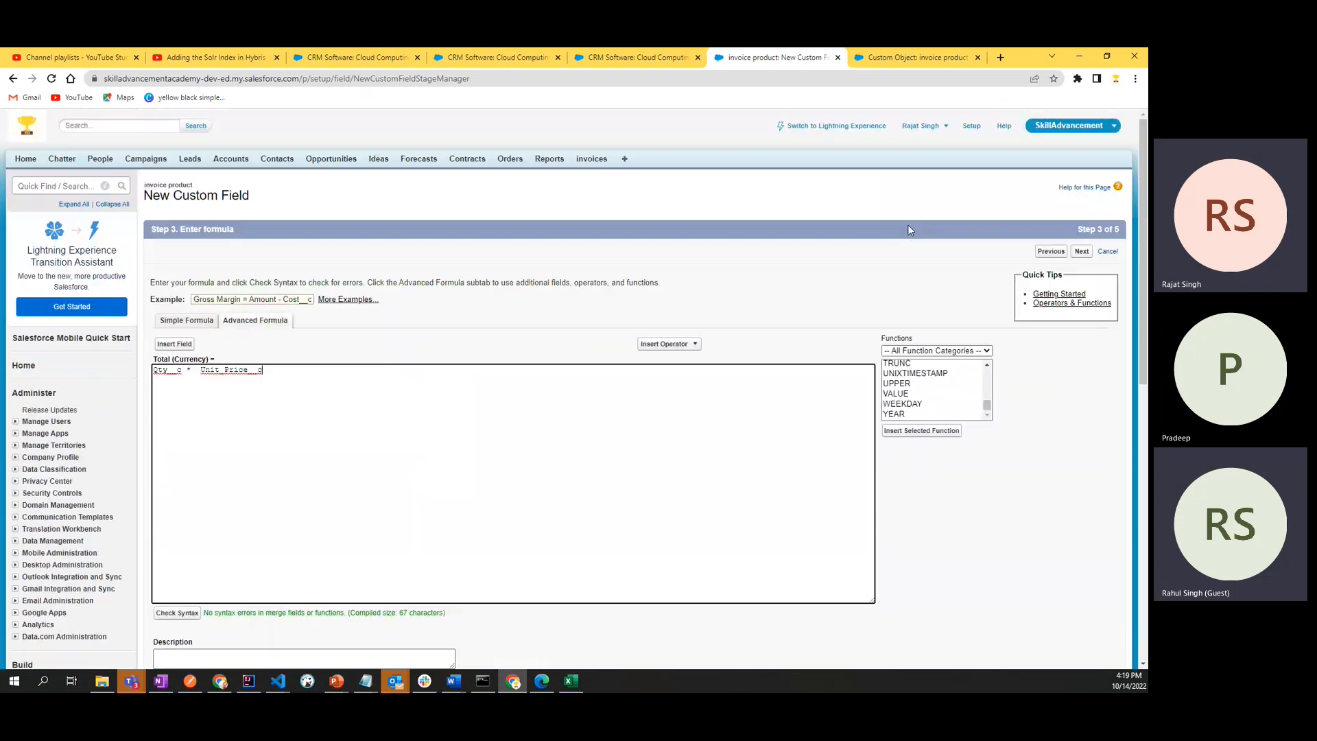
scroll(920, 401, up, 3)
scroll(921, 402, up, 5)
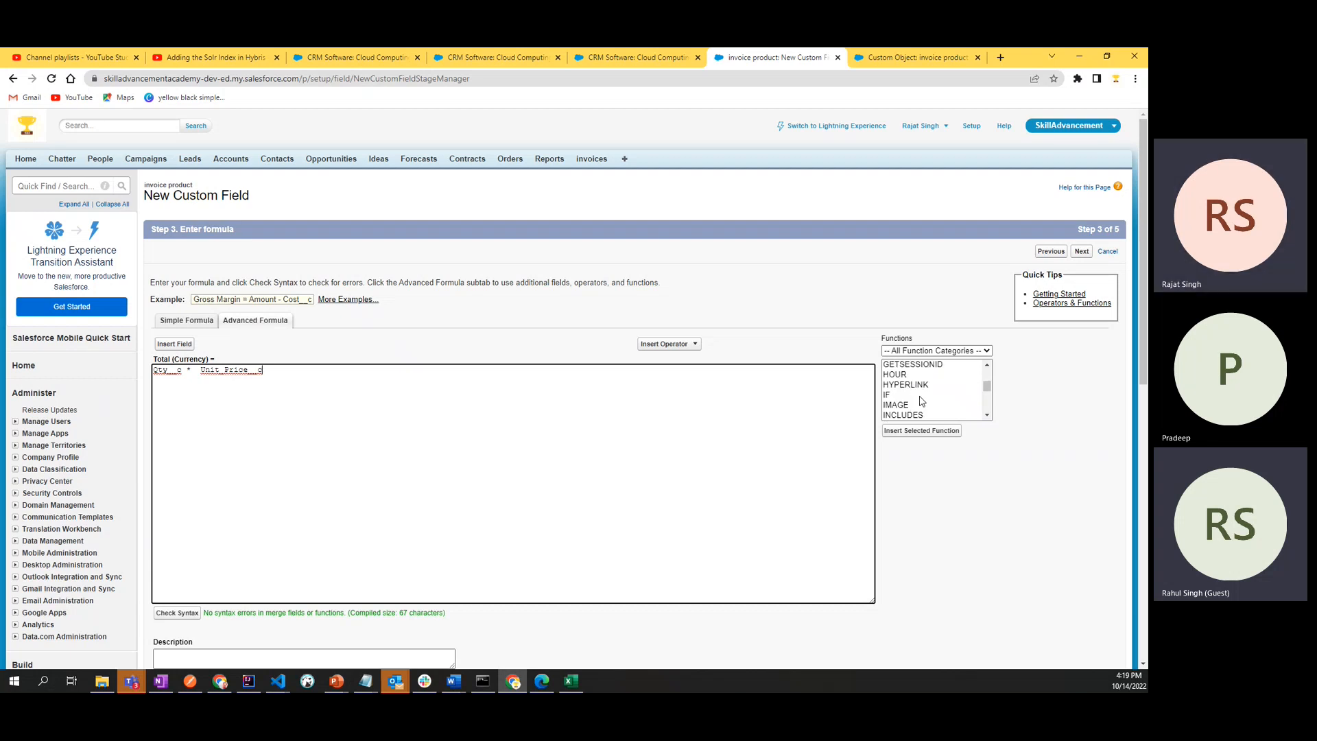
scroll(921, 402, up, 9)
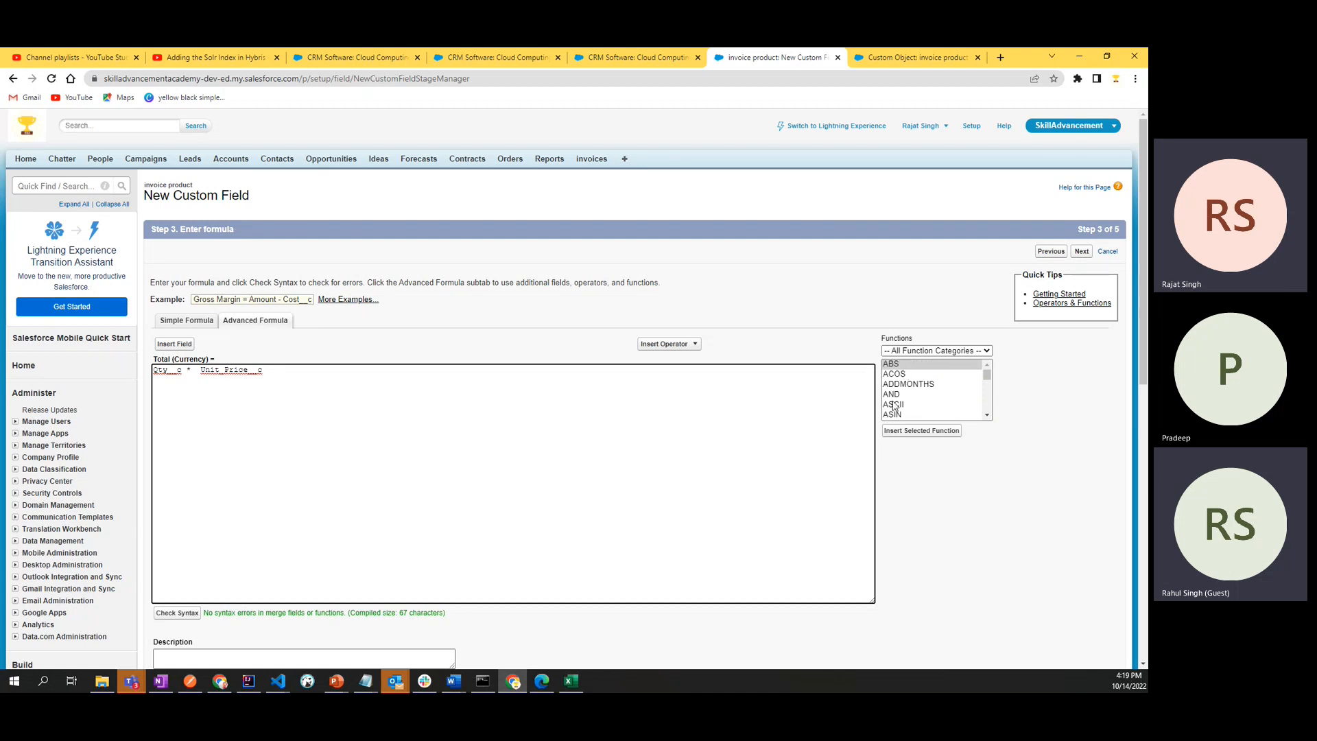
click(1049, 400)
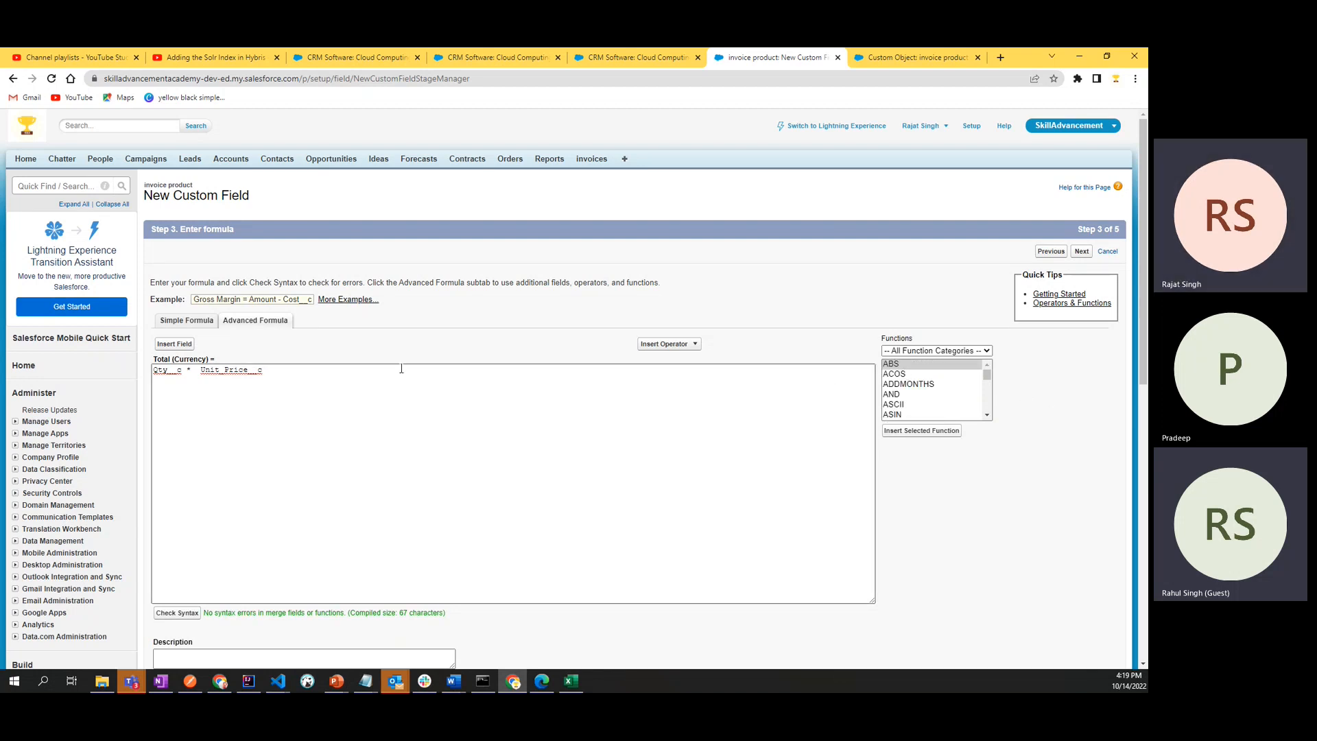
click(336, 380)
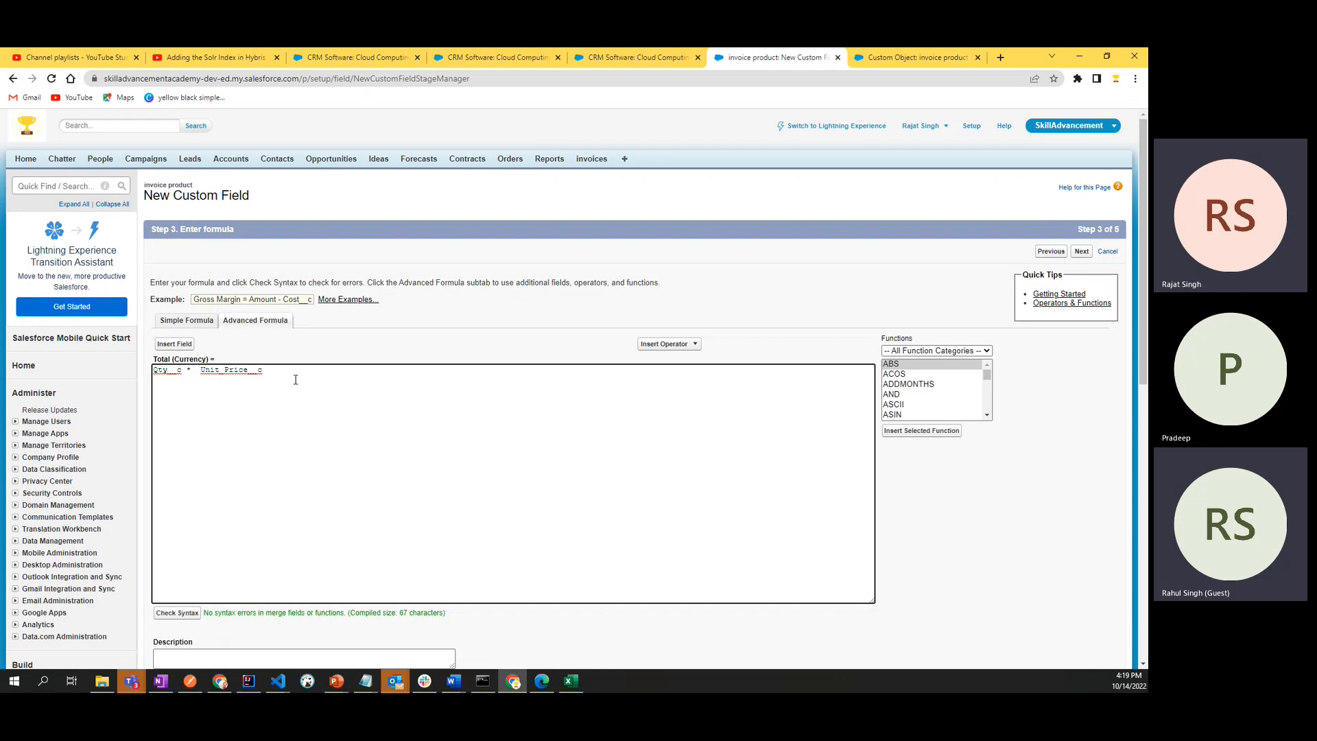
drag(296, 379, 152, 367)
- Highlight the Blank Field Handling explanation and continue to the field-level security step with blank fields treated as zeroes
scroll(288, 412, down, 2)
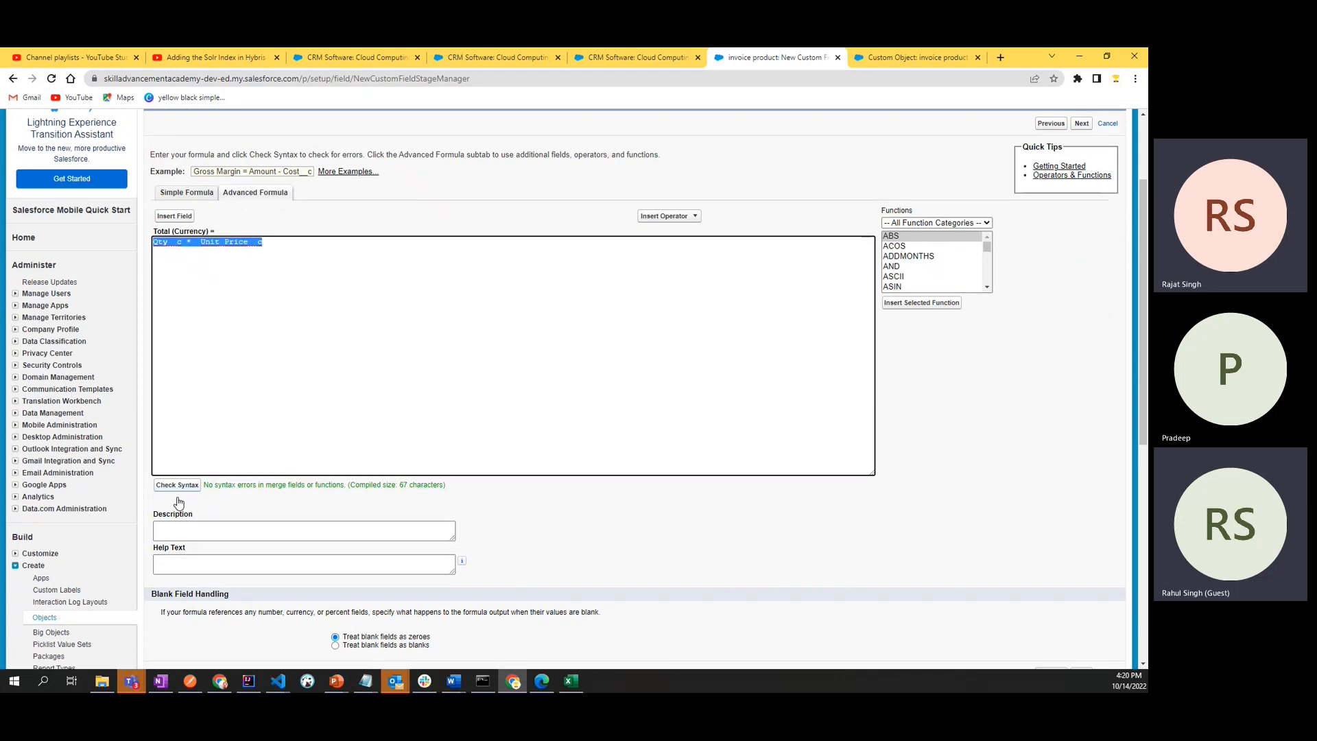
scroll(179, 501, down, 3)
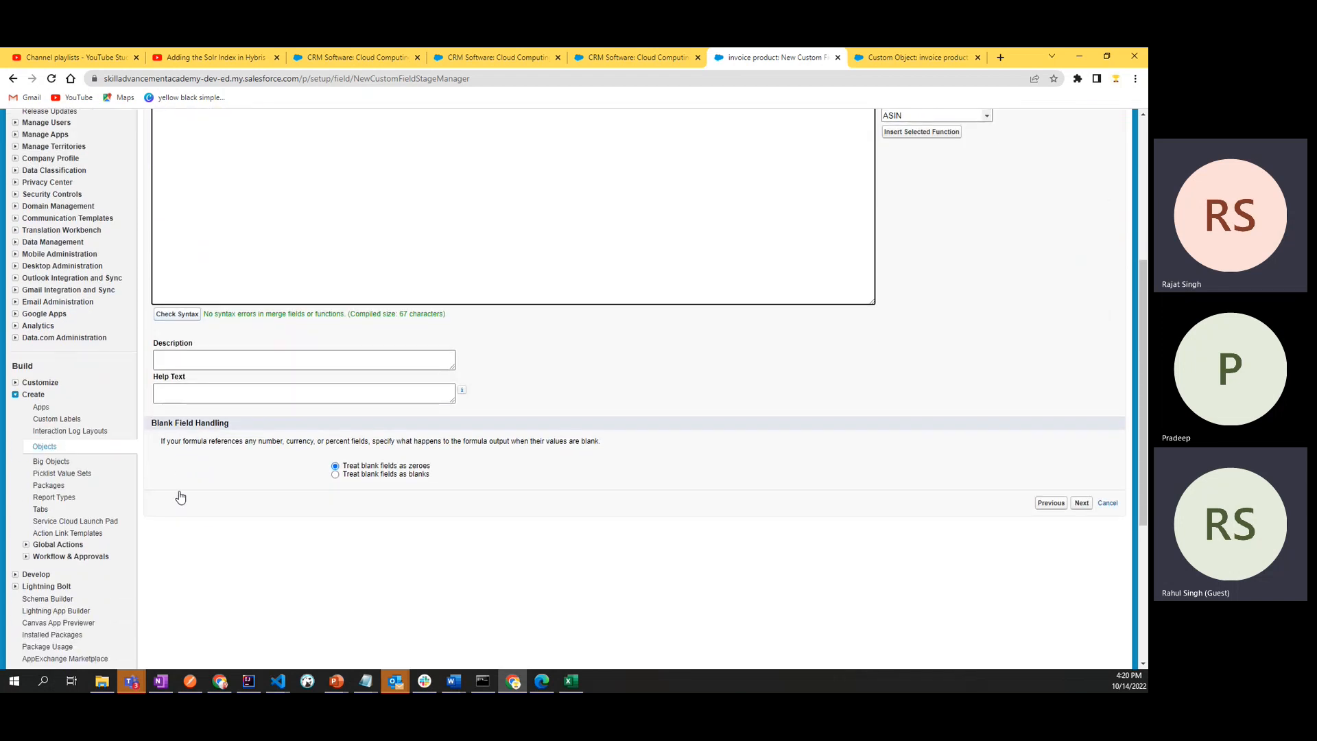
double_click(209, 423)
click(251, 491)
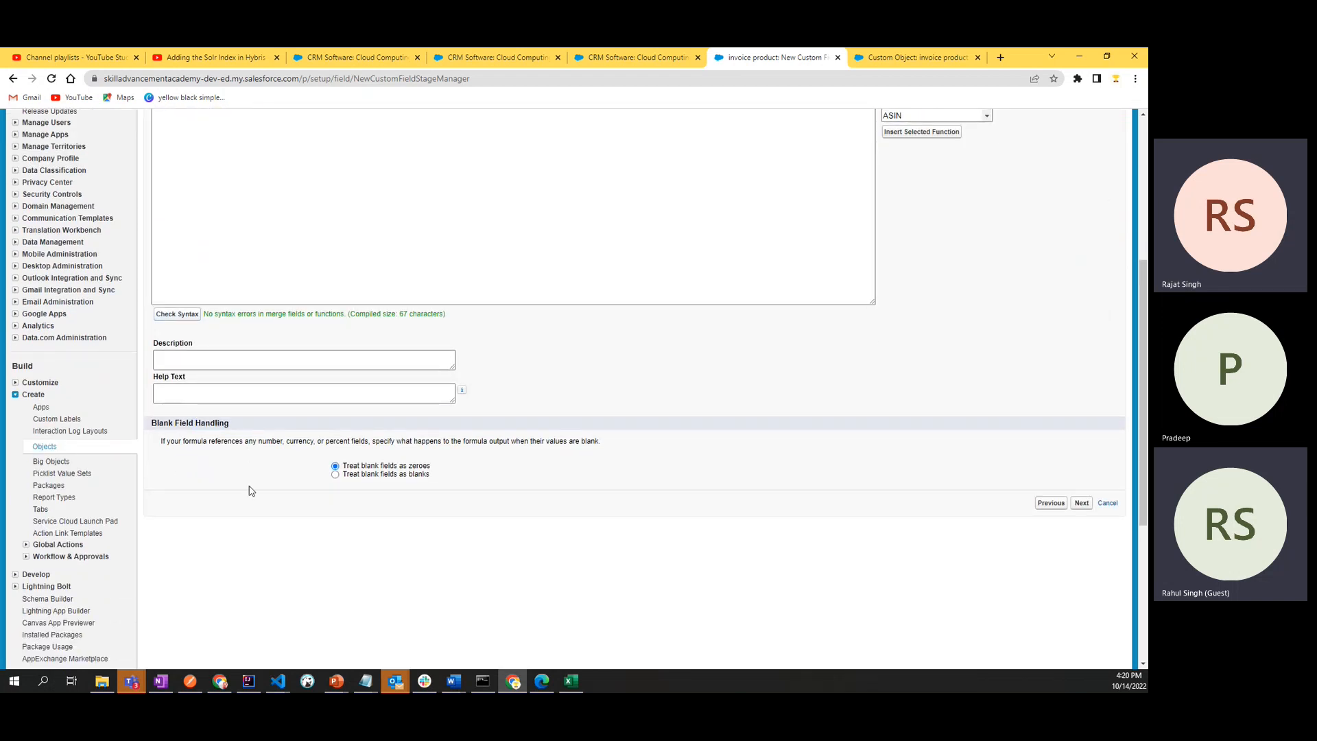
drag(160, 441, 602, 444)
click(630, 461)
click(1080, 504)
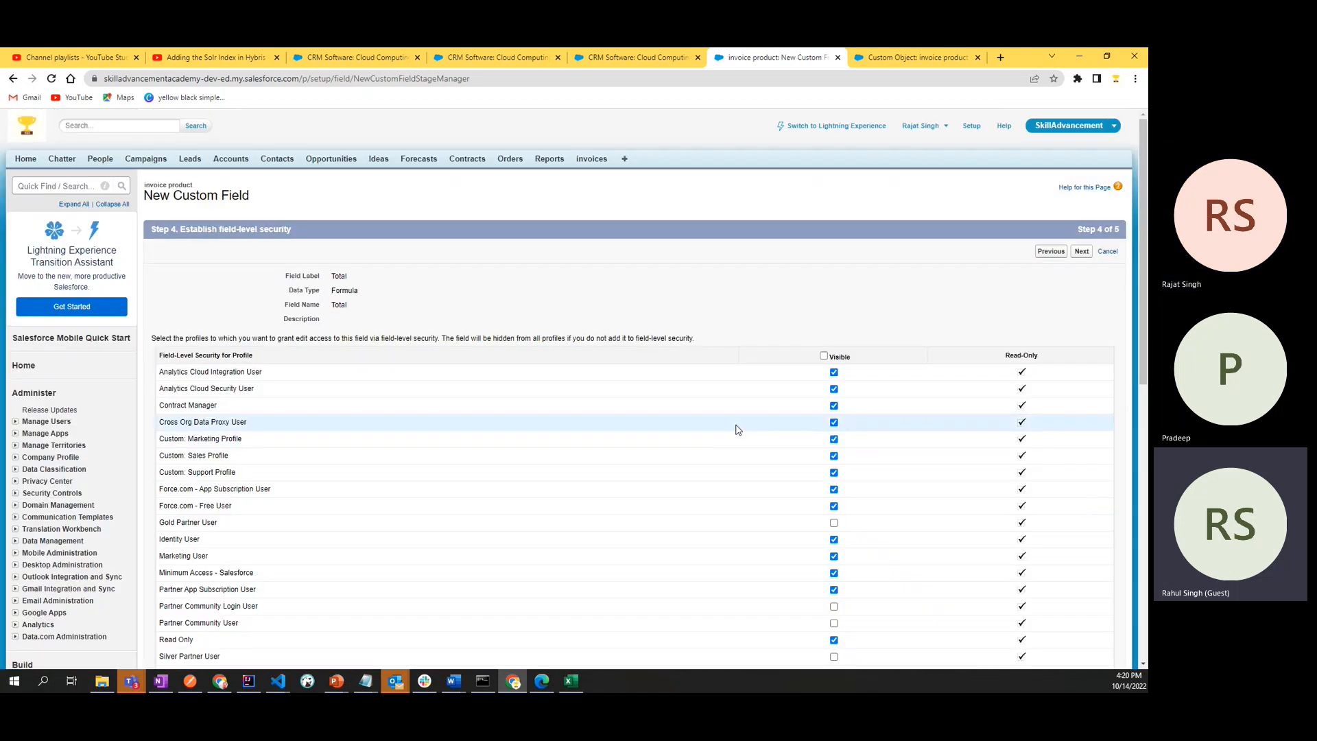
- Review the profiles' visibility of the Total field, keep the default field-level security and continue to the page layout step
scroll(736, 430, down, 5)
scroll(737, 429, up, 4)
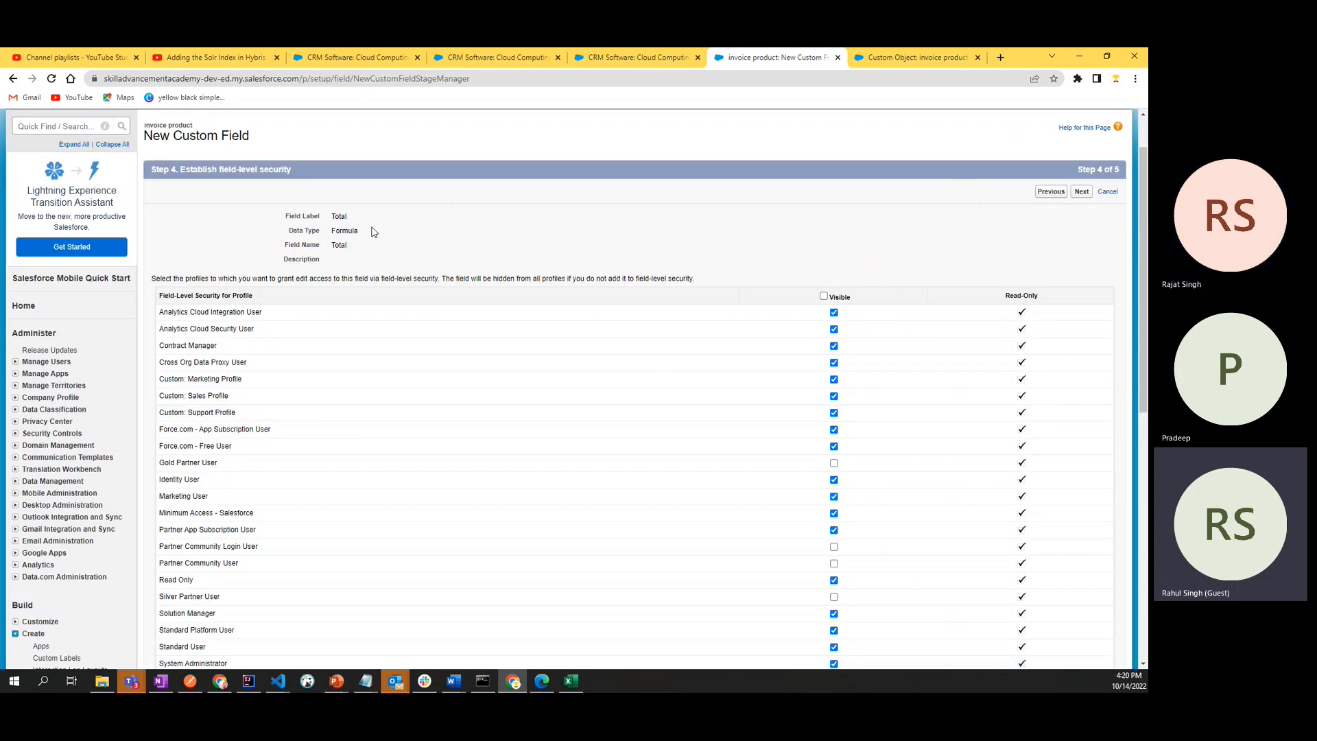
scroll(629, 237, down, 3)
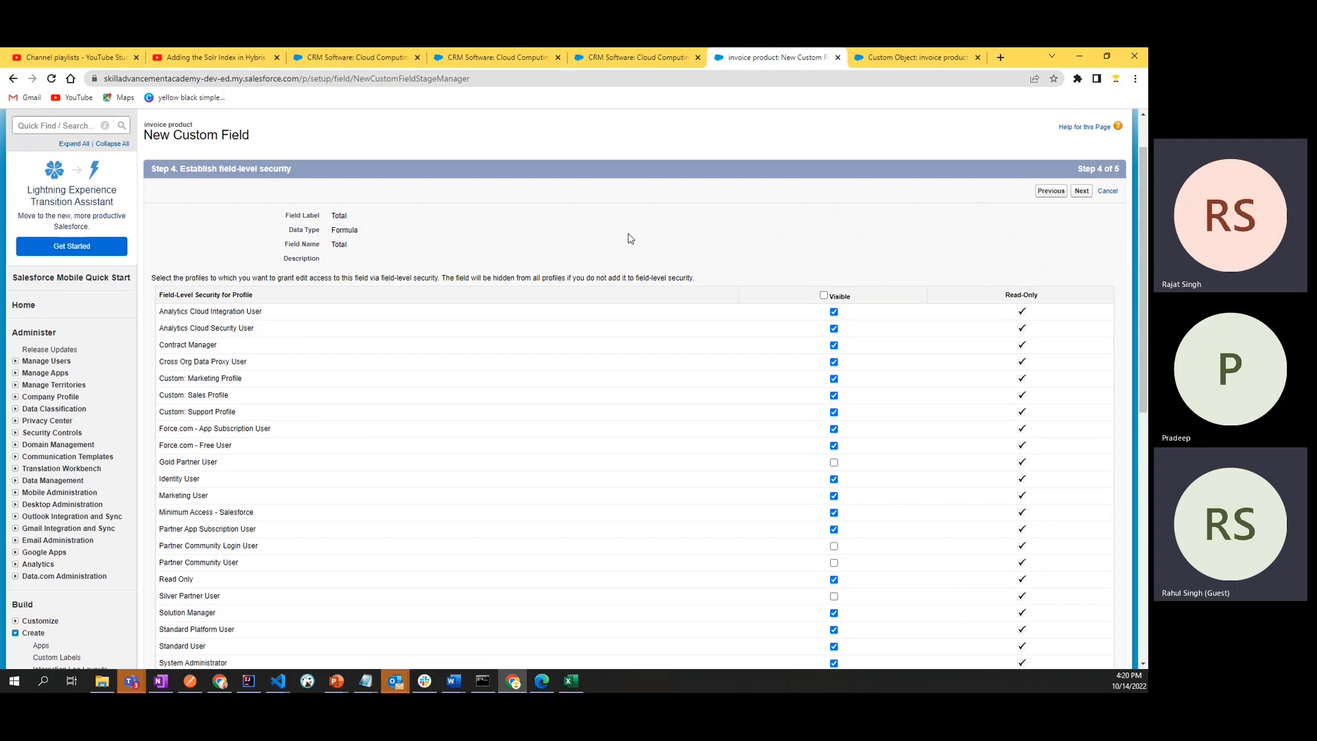
scroll(628, 236, up, 3)
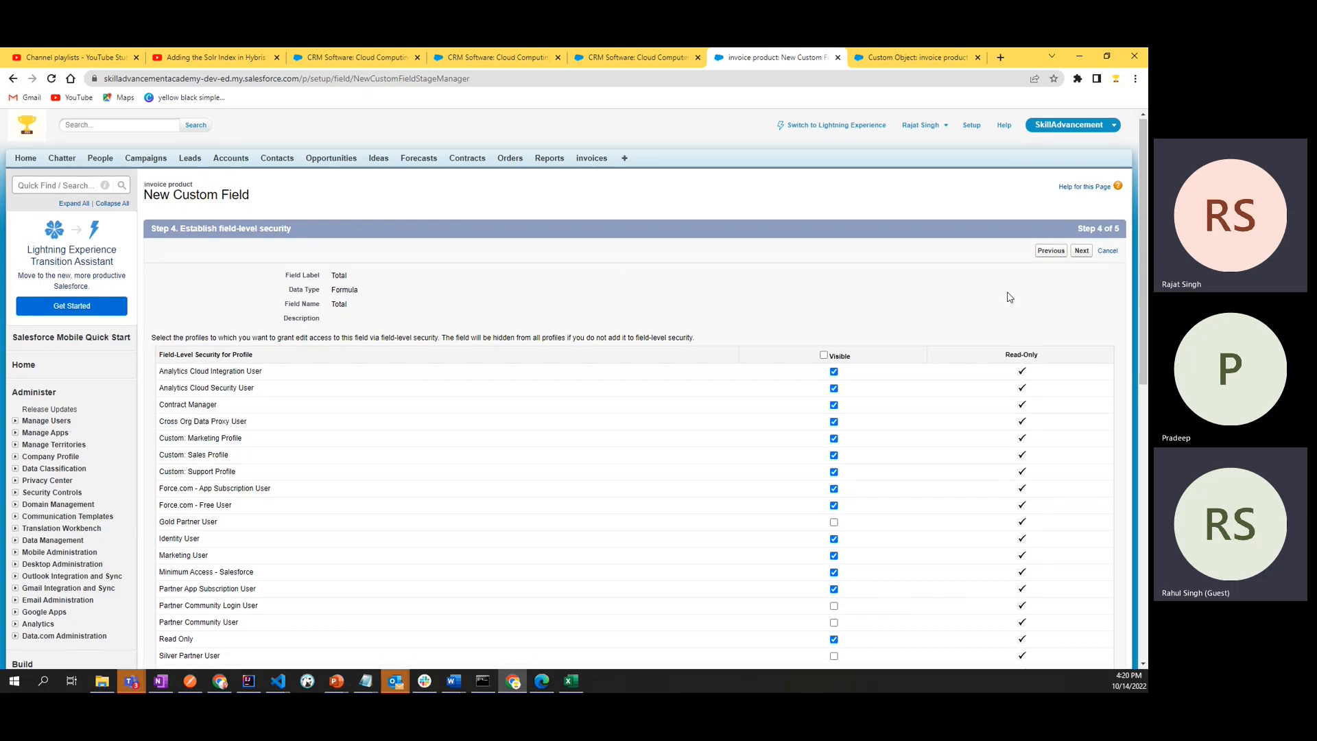
scroll(1010, 297, down, 4)
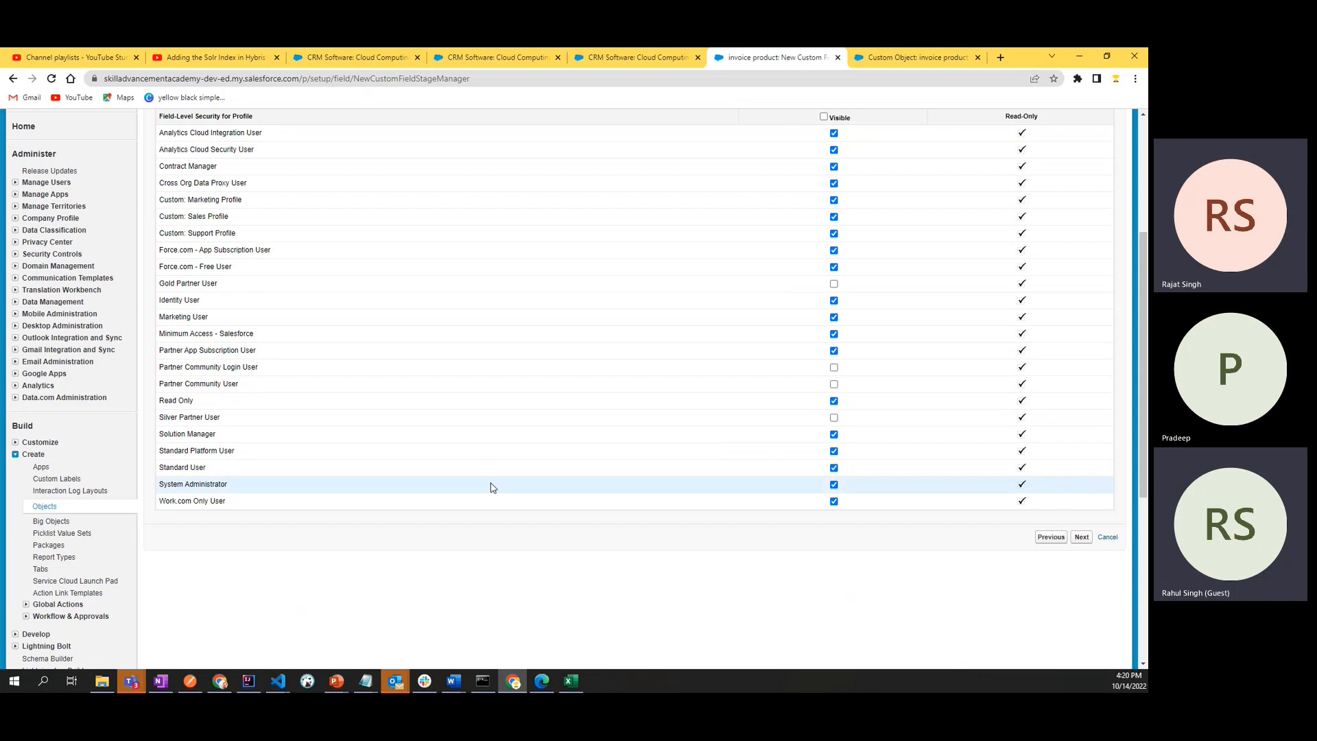
scroll(526, 411, up, 1)
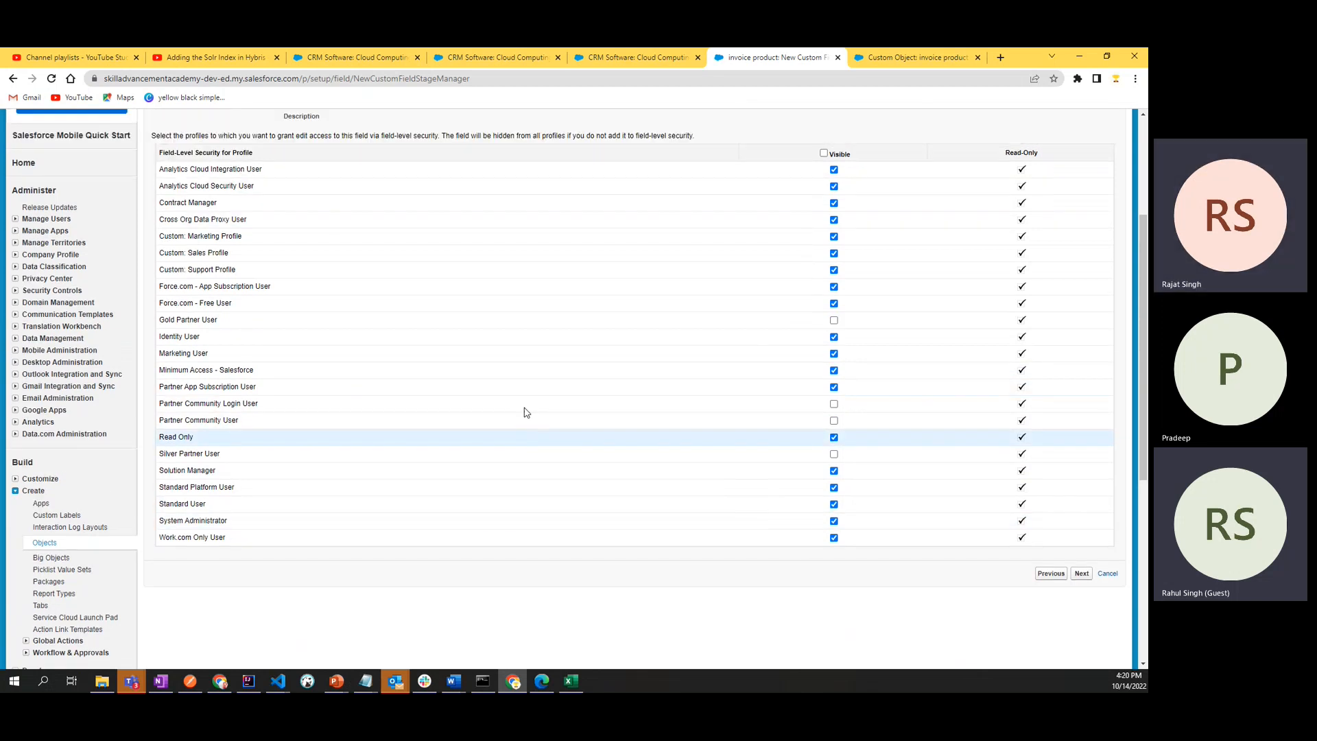
scroll(526, 411, up, 1)
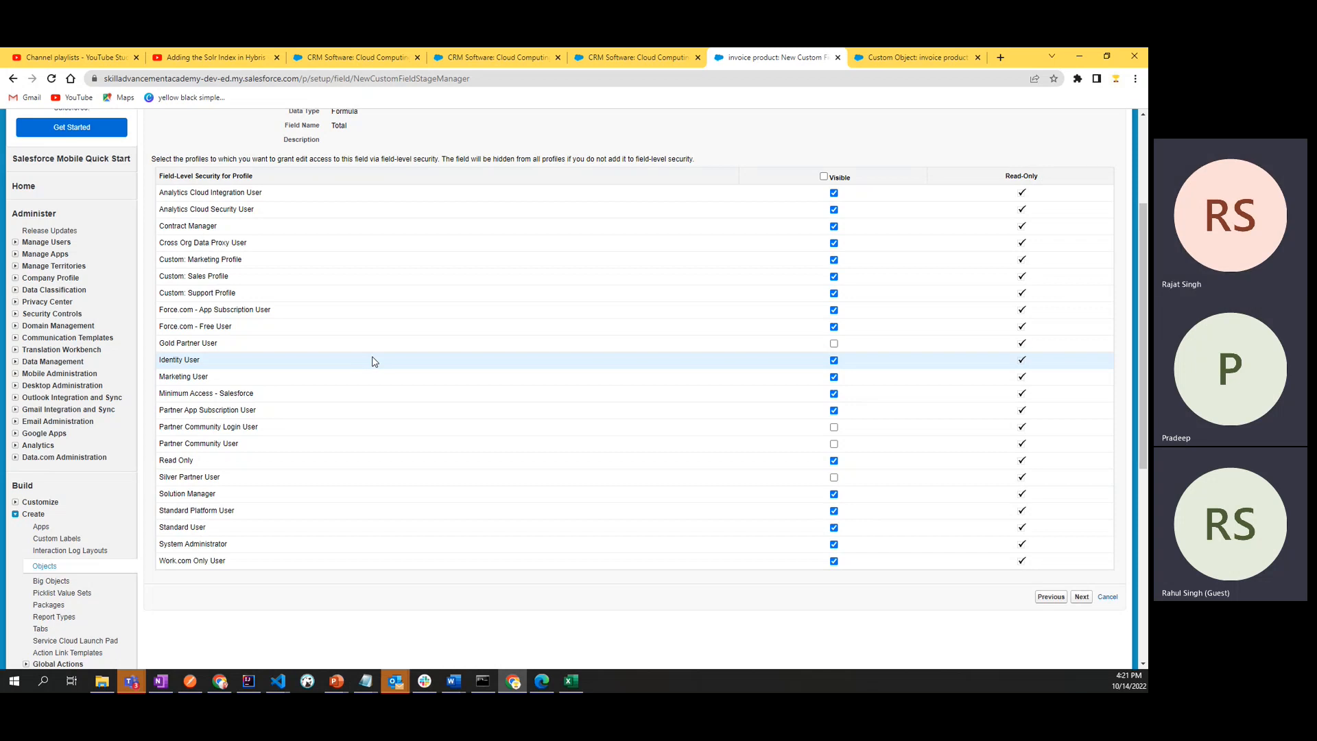
scroll(370, 362, down, 3)
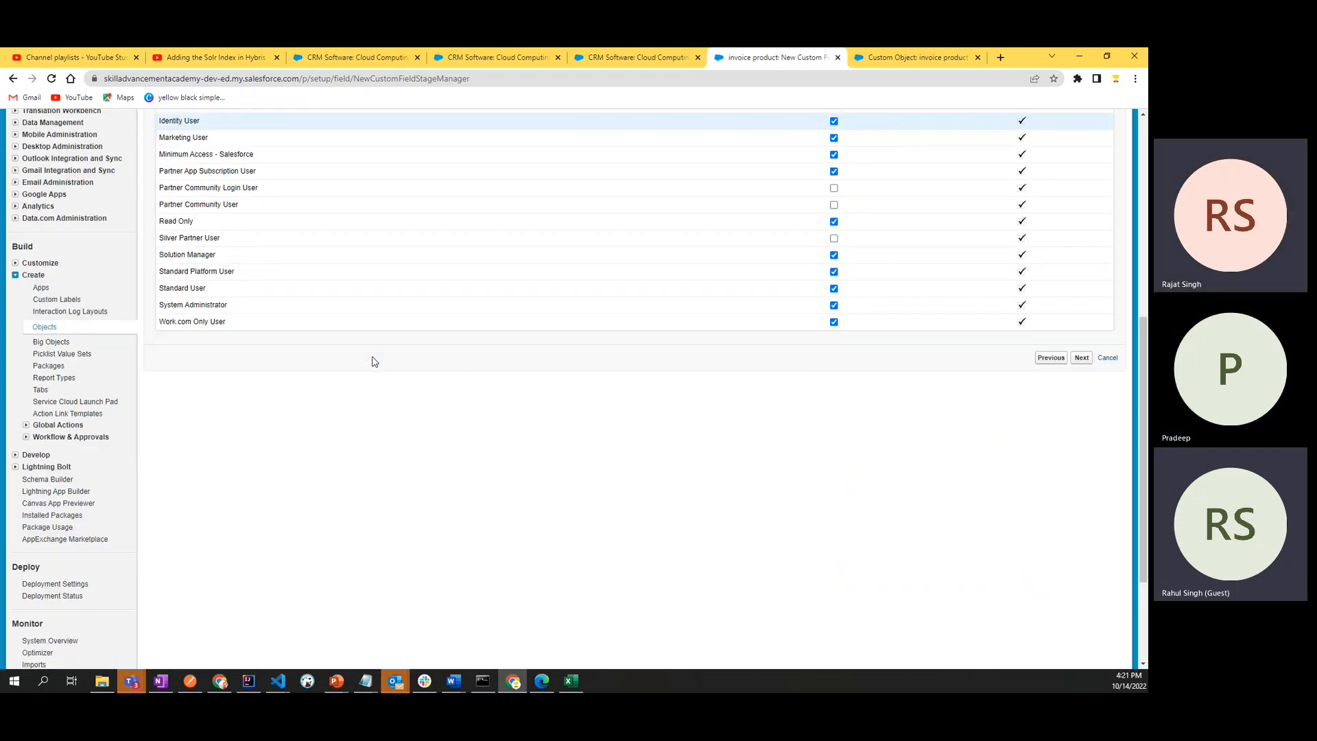
scroll(371, 362, up, 3)
click(1082, 596)
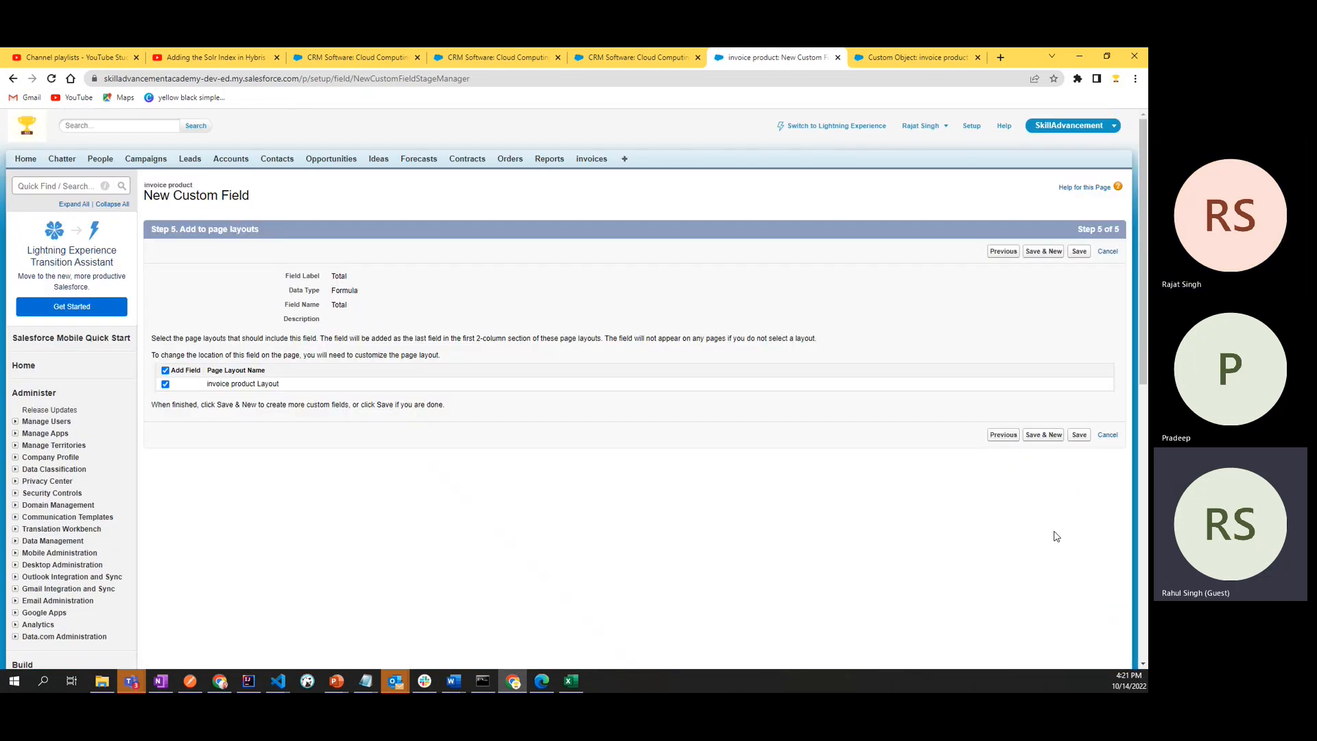
- Save the Total formula field with the invoice product Layout included and review the object's field lists
click(1077, 436)
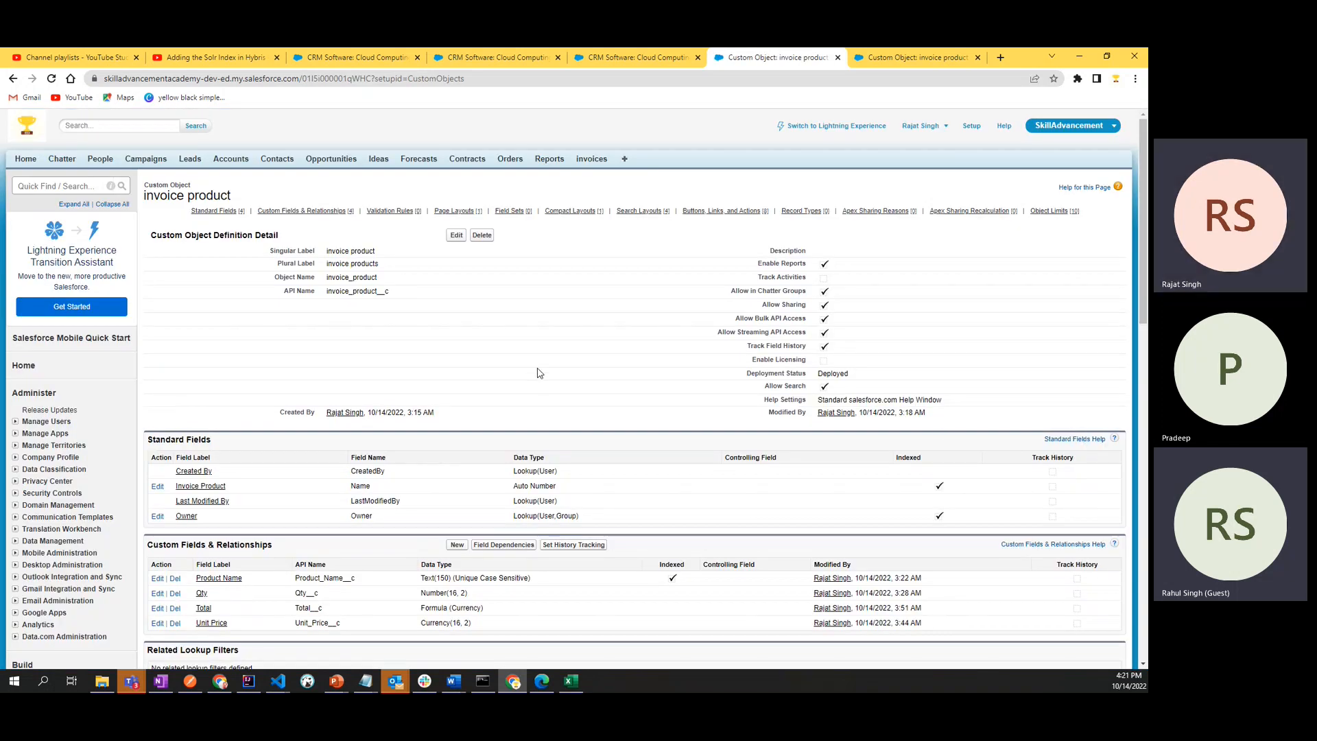
scroll(539, 373, down, 2)
scroll(539, 368, up, 2)
- Highlight the invoice product object's name in the heading of its definition page
double_click(206, 195)
drag(237, 198, 144, 205)
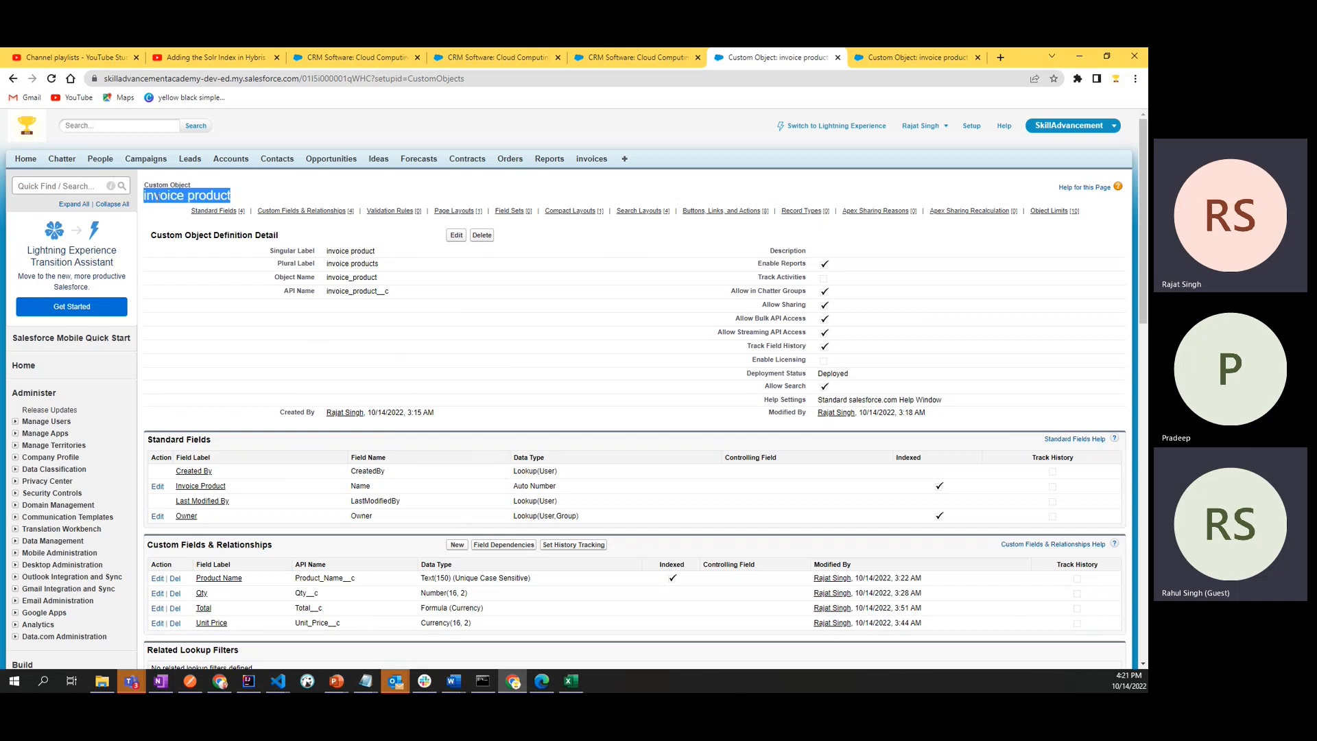
double_click(158, 197)
drag(237, 198, 152, 199)
double_click(152, 199)
click(237, 200)
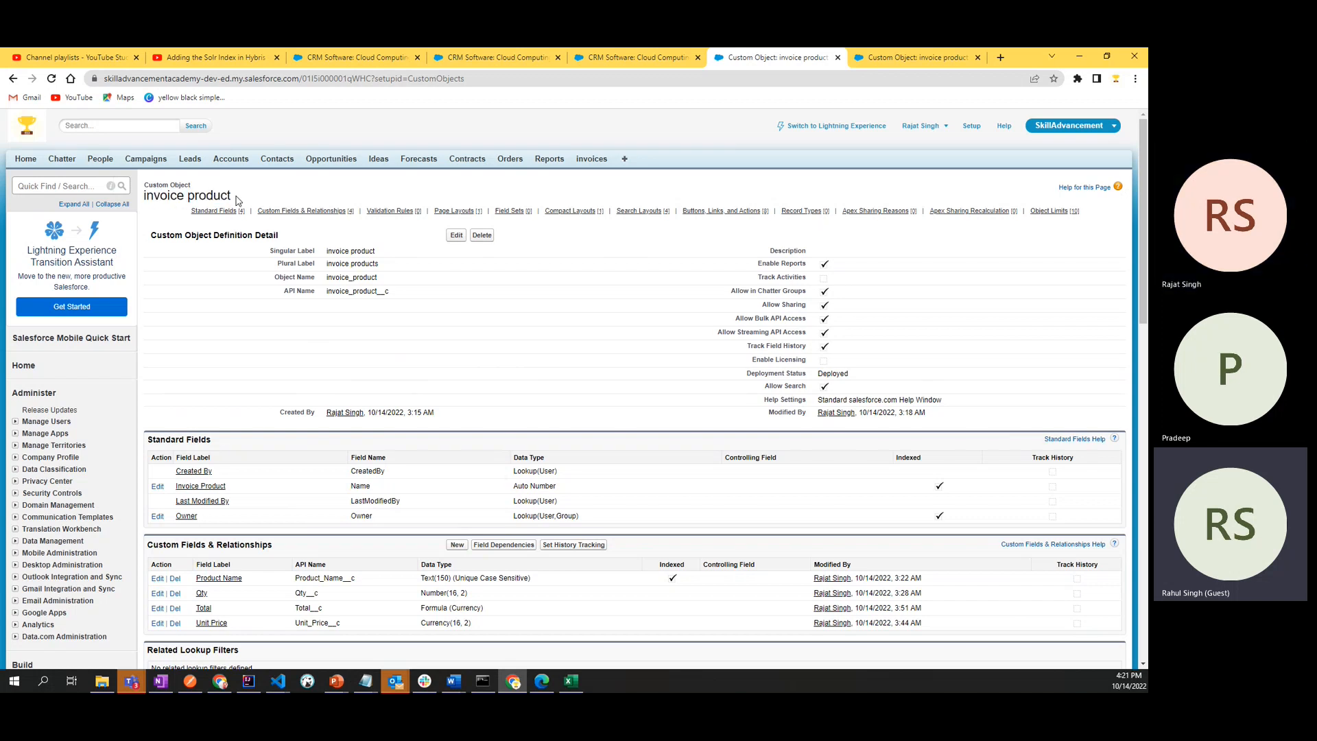
mouse_move(238, 200)
mouse_down()
mouse_move(143, 197)
mouse_move(247, 197)
mouse_up()
click(246, 196)
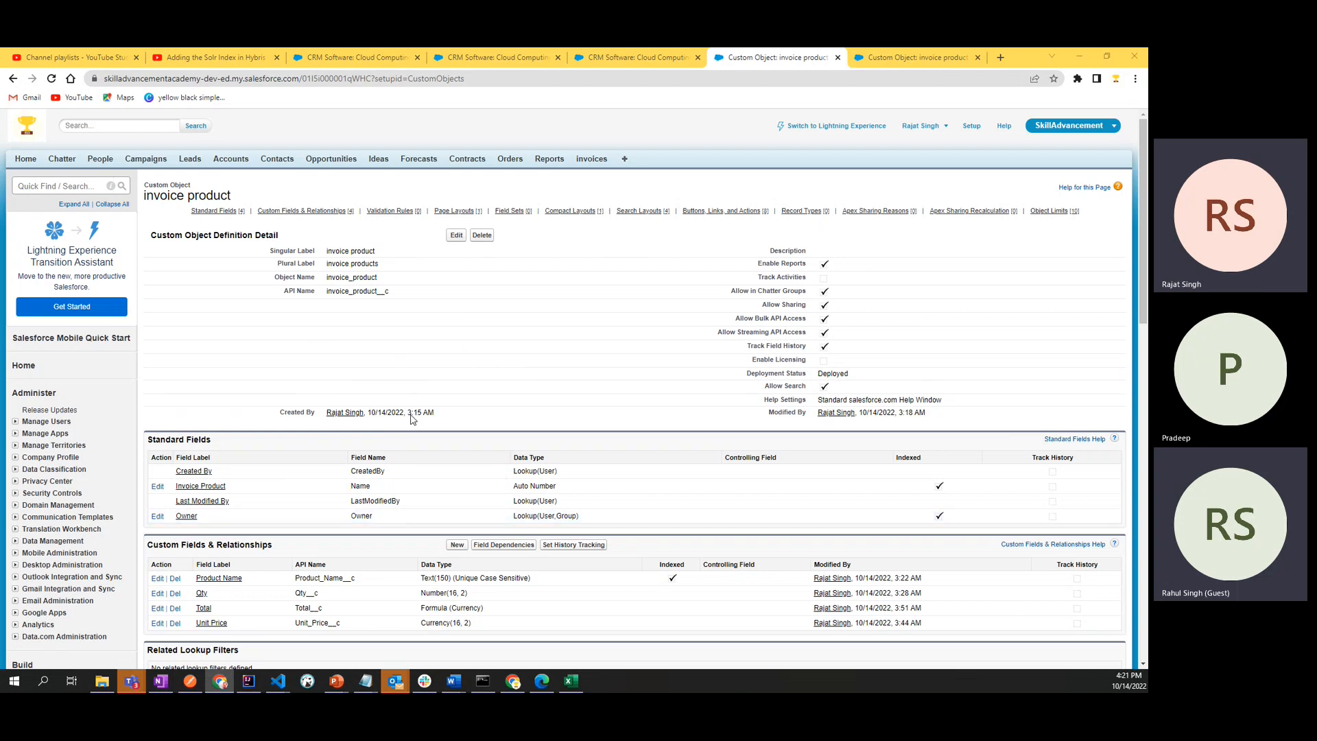
drag(146, 194, 251, 201)
click(252, 200)
drag(152, 197, 256, 202)
click(255, 202)
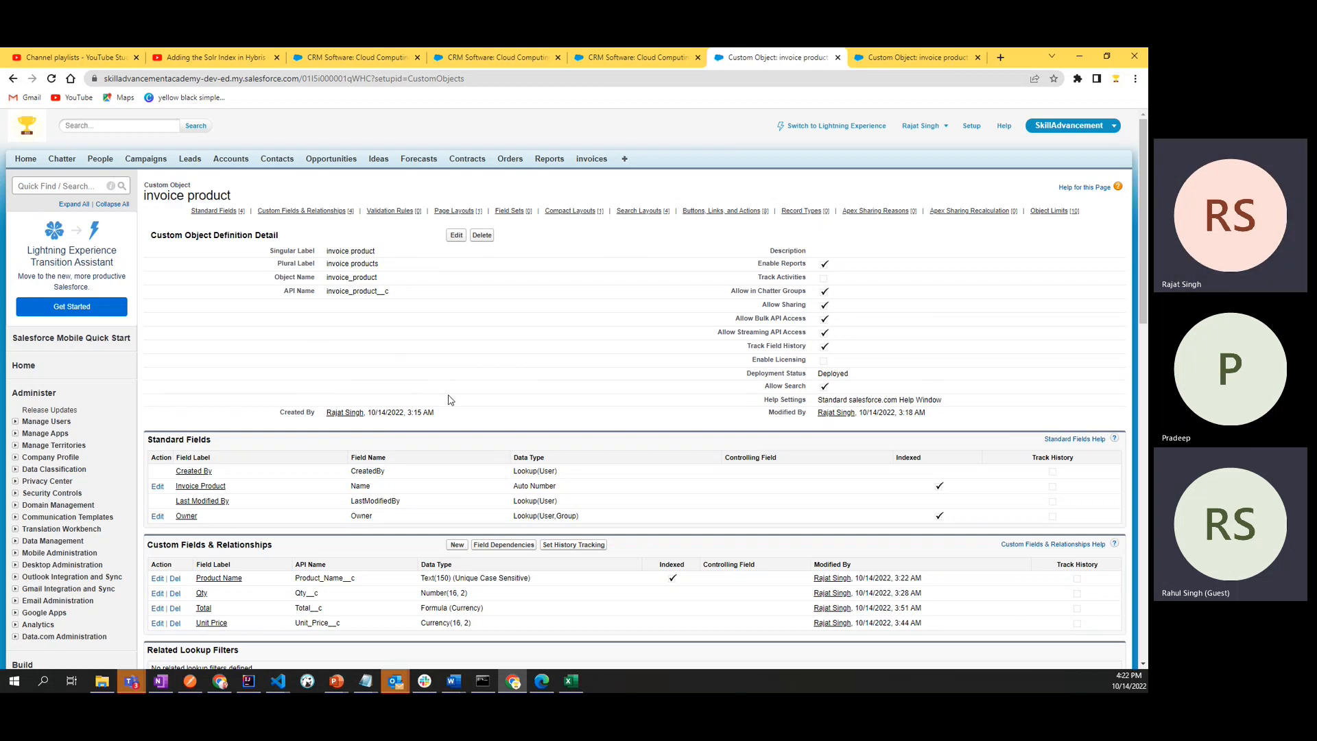
- Start a new custom field on the invoice product object with the Master-Detail Relationship data type and continue to the related object step
scroll(450, 400, down, 2)
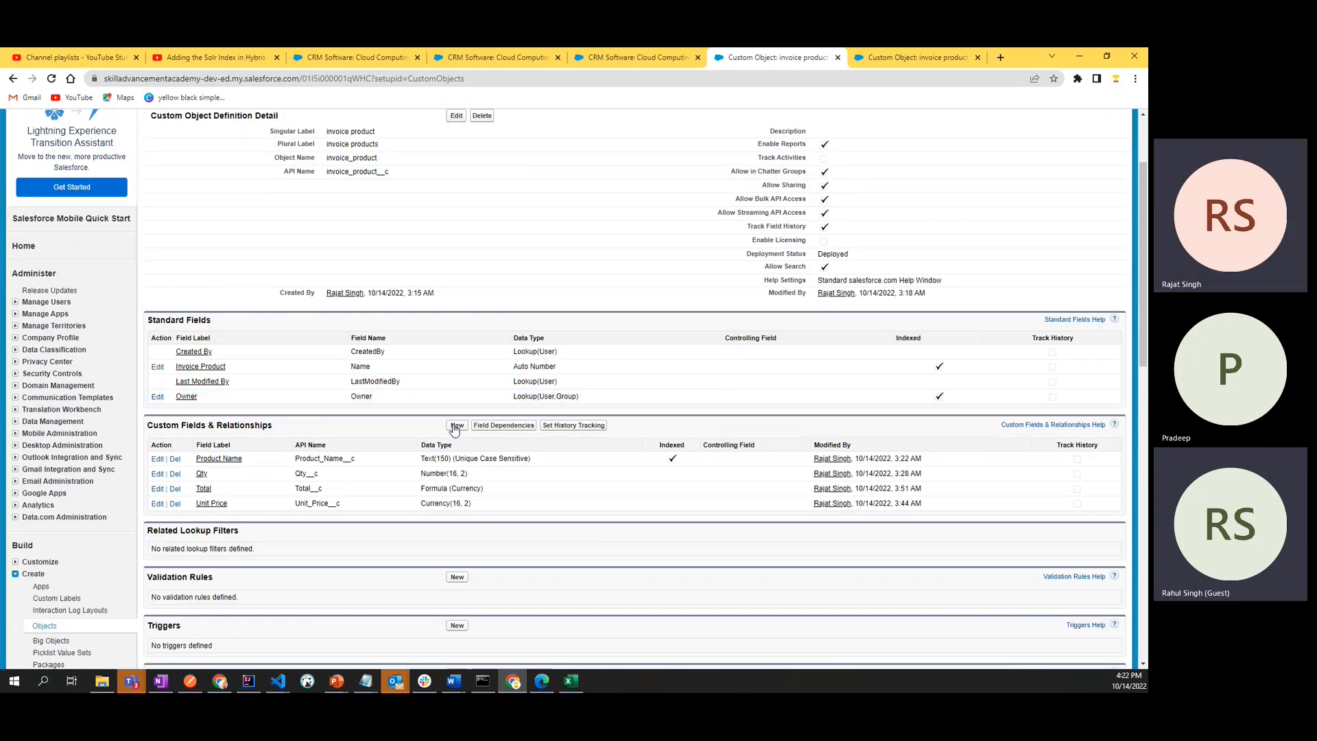
click(454, 426)
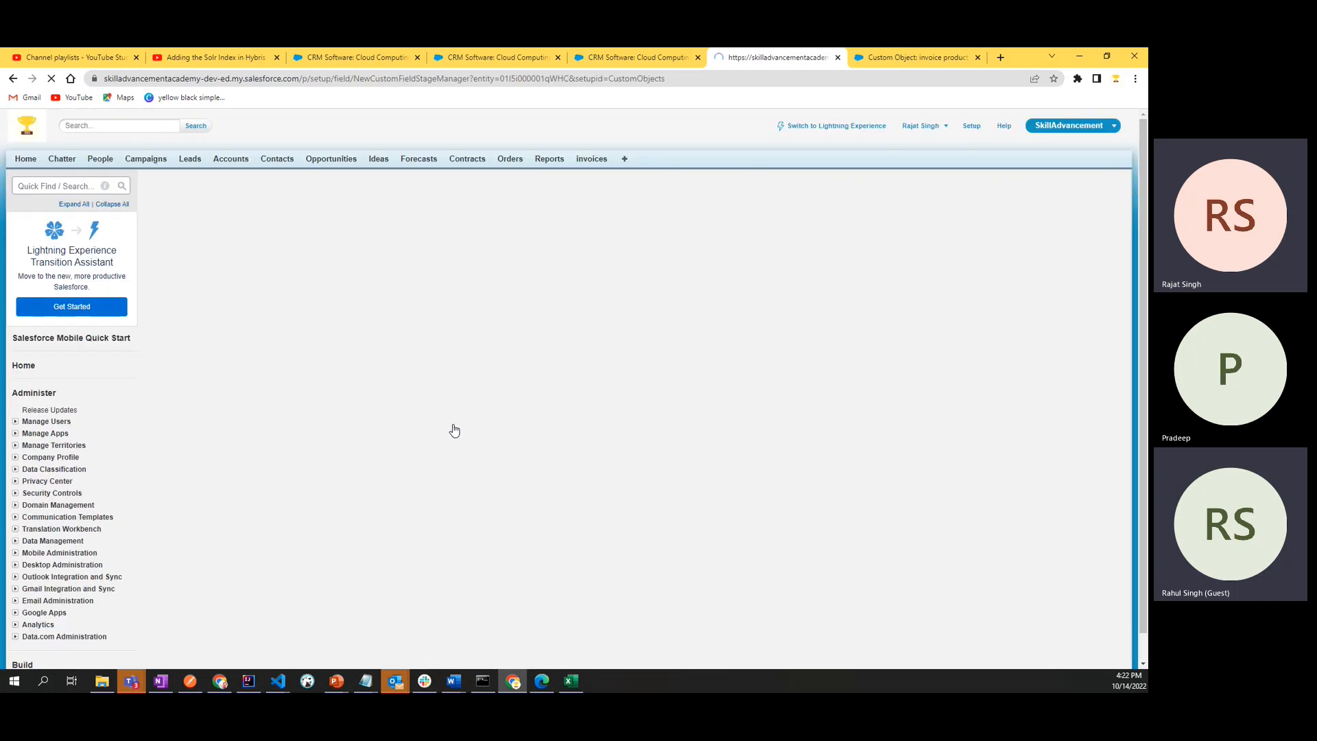
scroll(454, 429, down, 7)
scroll(454, 428, up, 4)
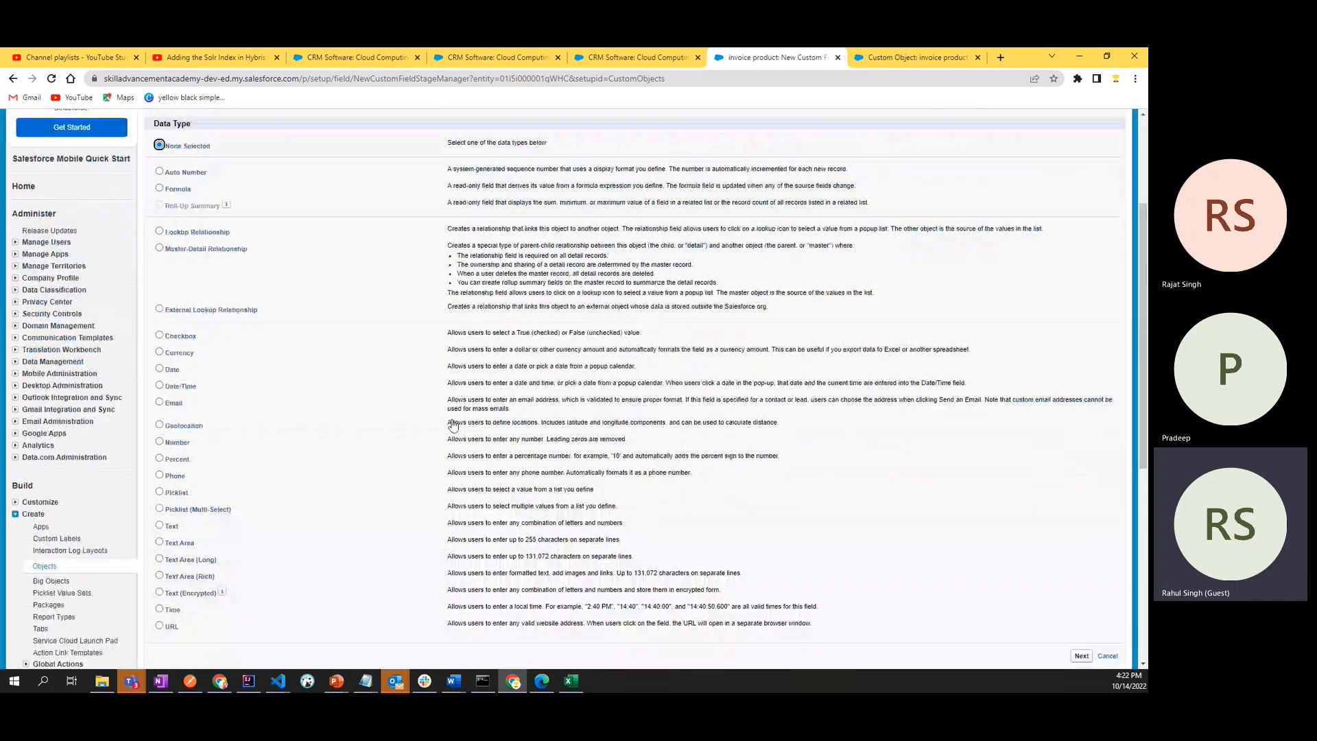
click(159, 249)
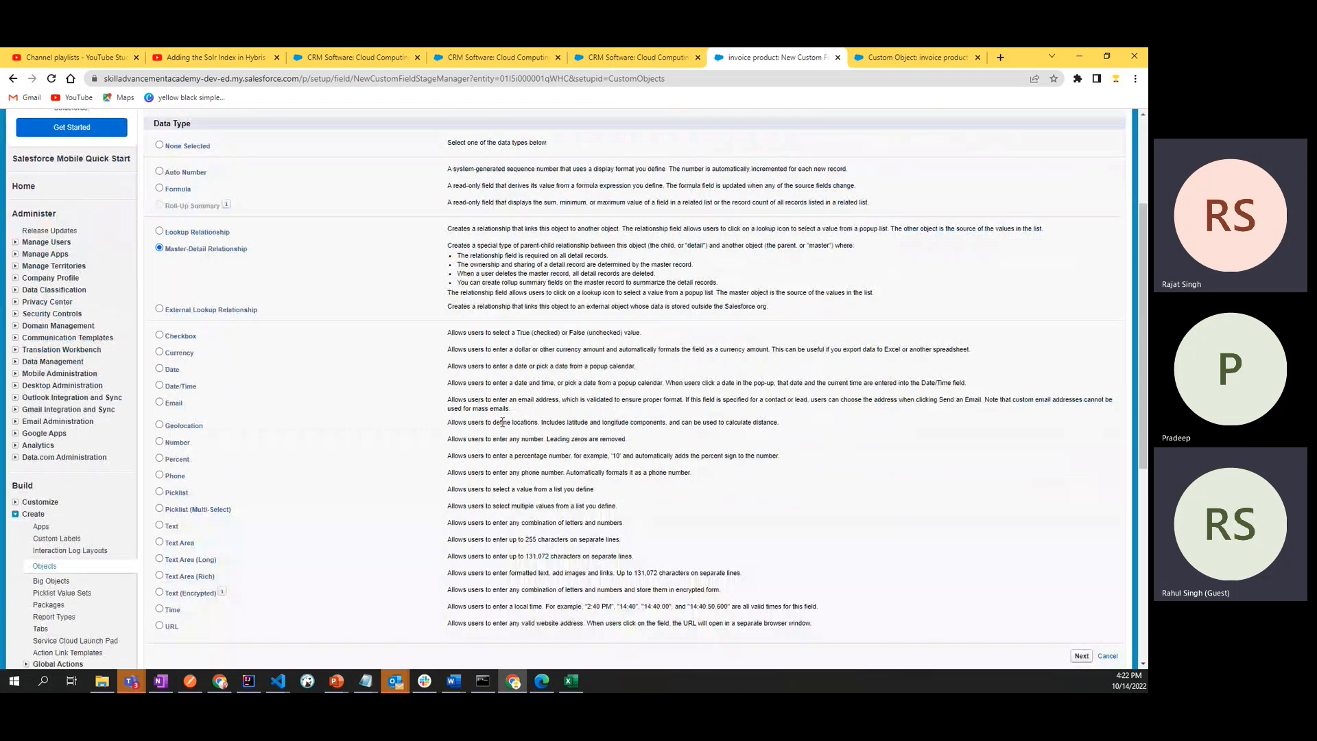
scroll(1006, 421, down, 4)
click(1081, 418)
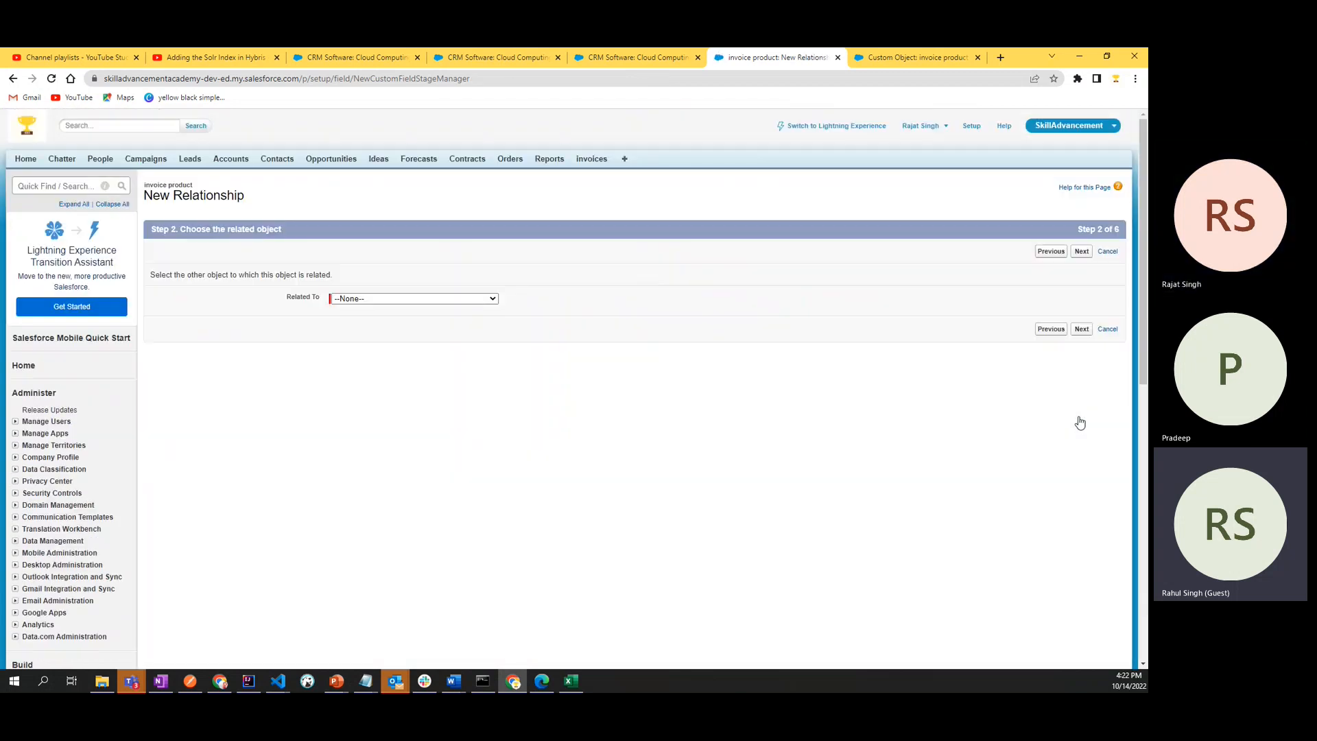
- Choose invoice as the related object of the master-detail relationship and continue to the following step
click(466, 302)
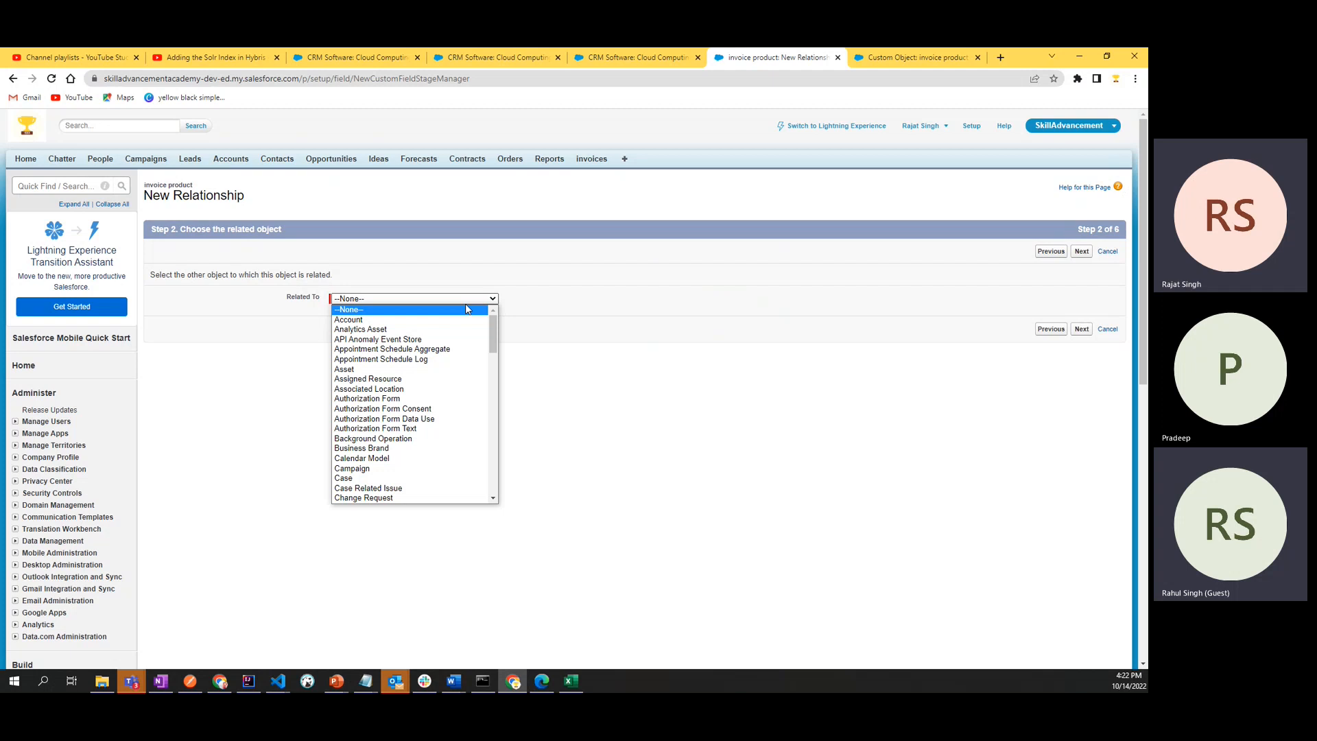
text(in)
key(Down)
key(Down)
key(Down)
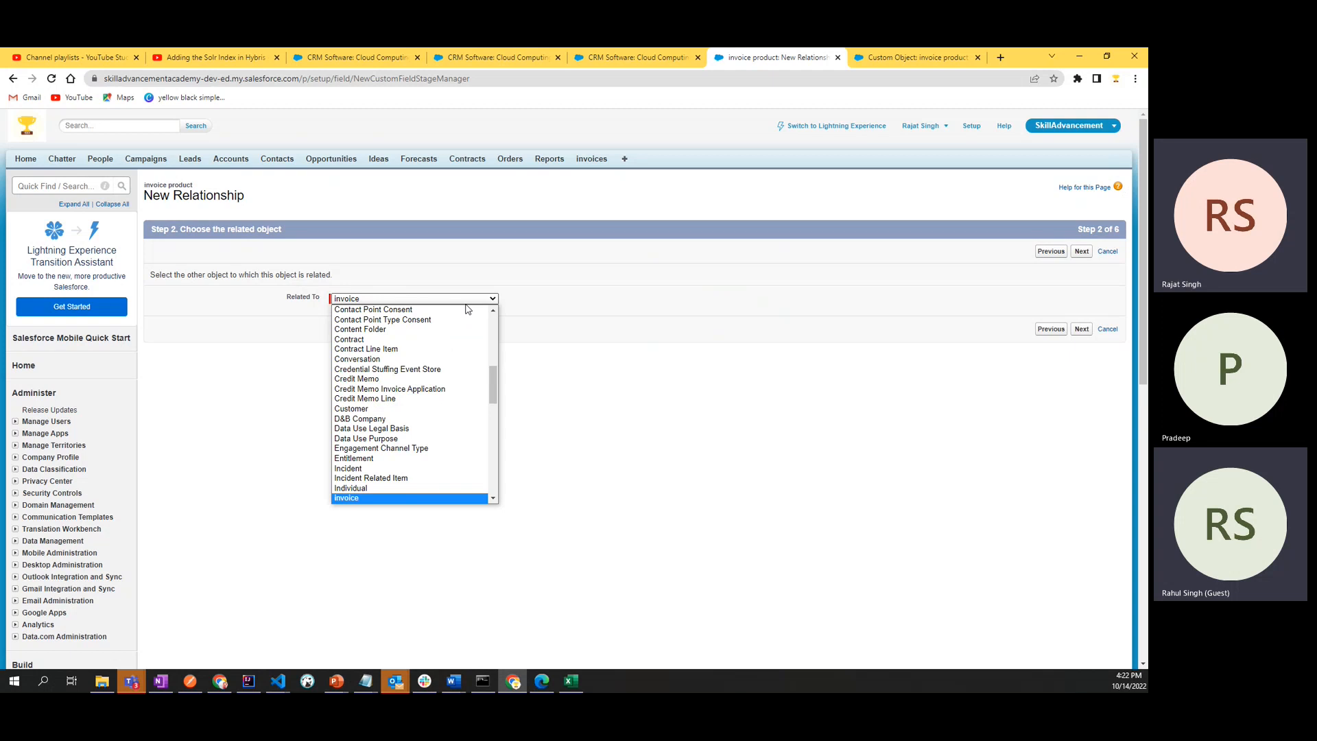
click(493, 500)
click(494, 500)
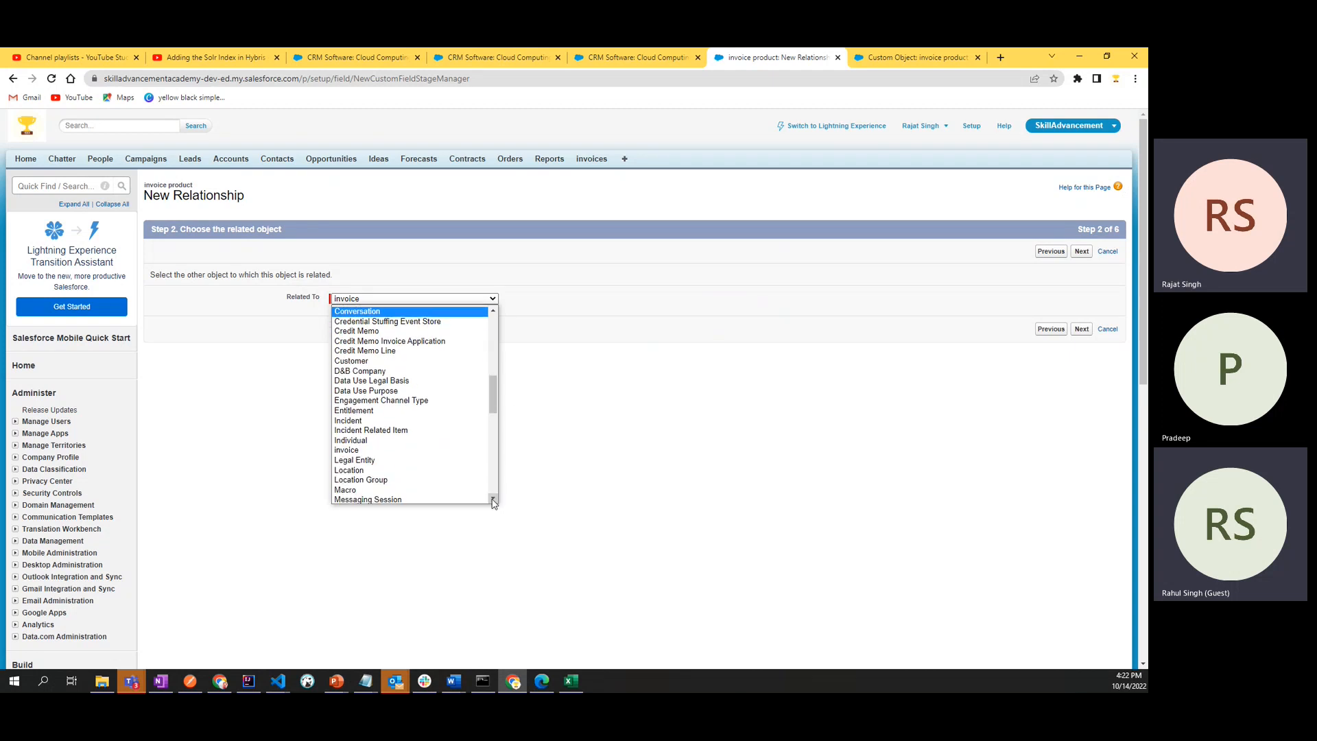
click(369, 452)
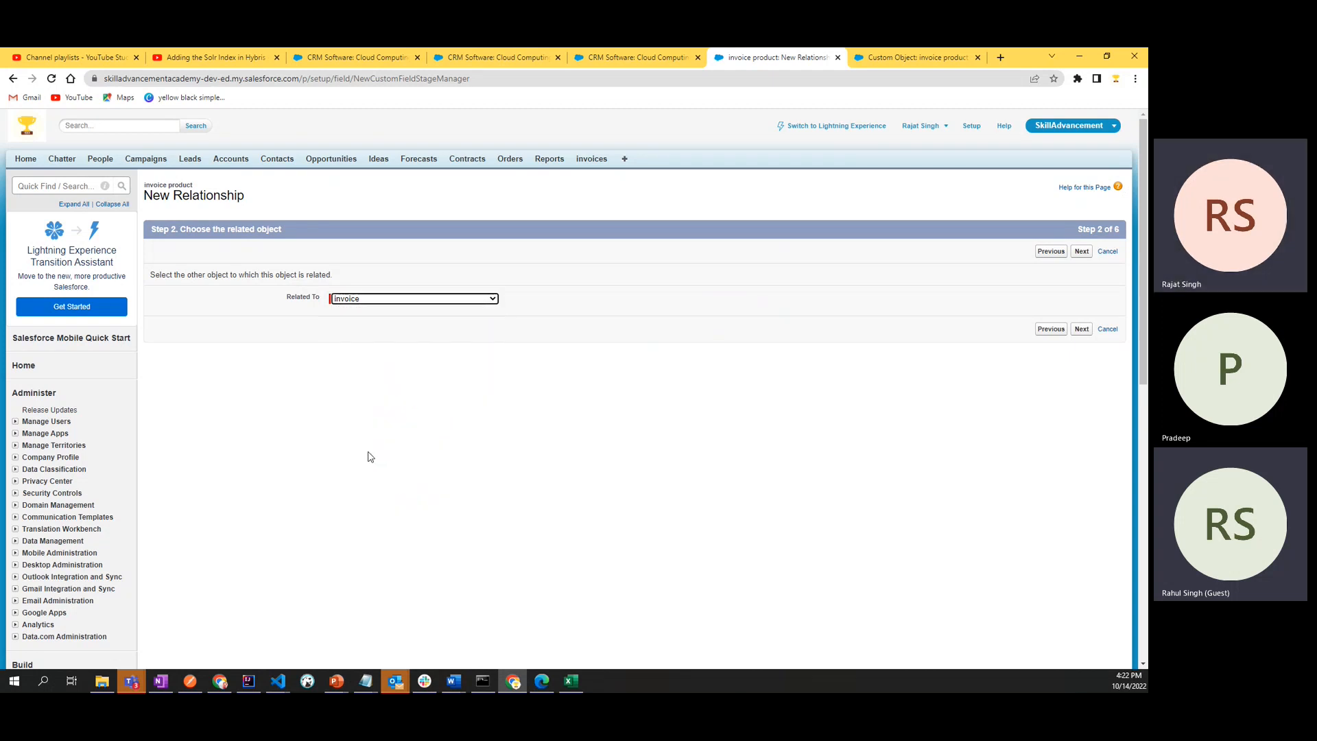
click(544, 320)
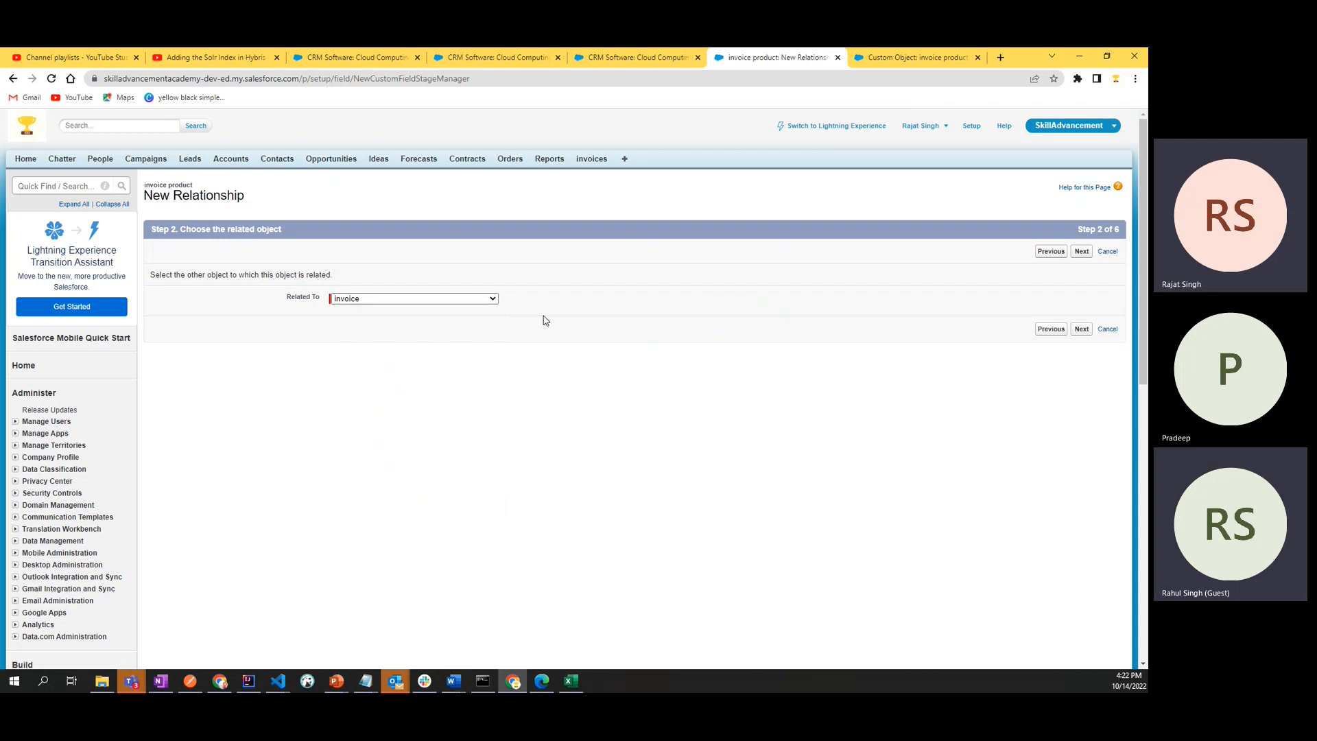
click(1082, 330)
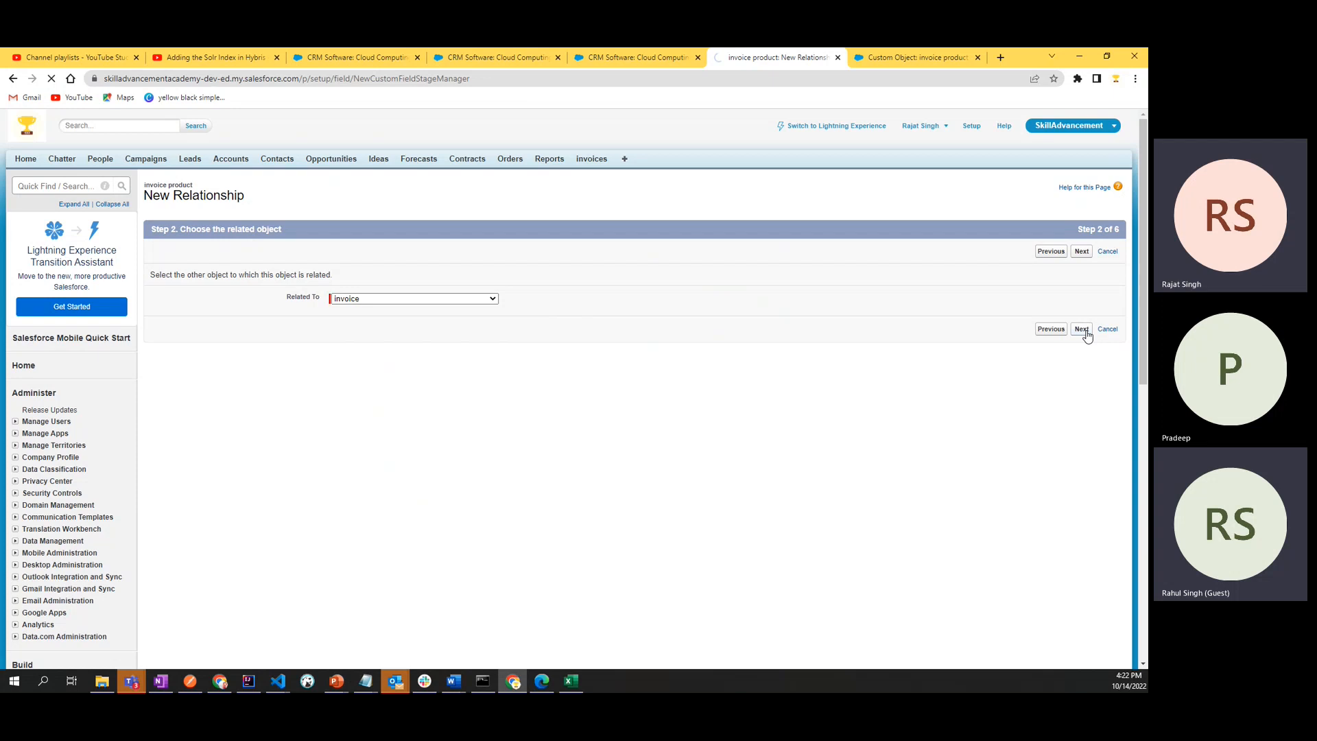
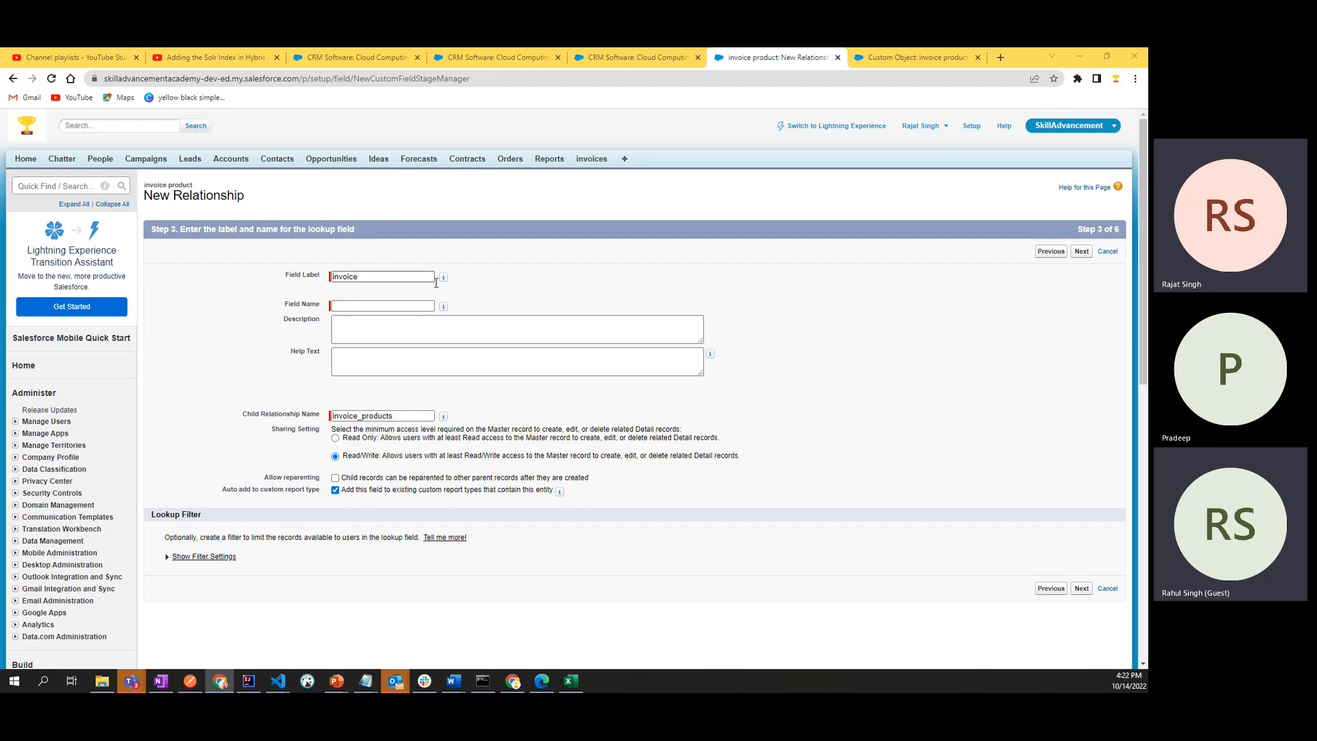
- Name the master-detail field invoice, keep invoice as its label, and continue to the field-level security step
click(376, 306)
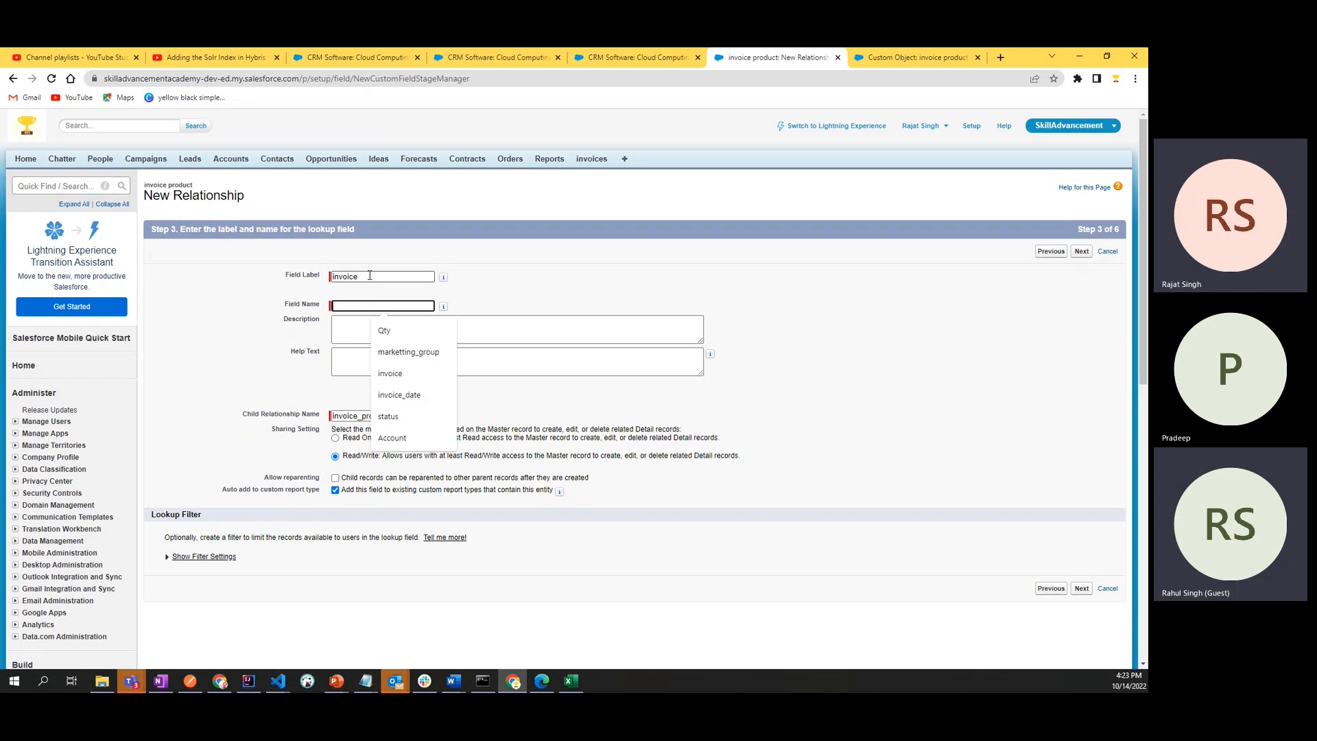
click(370, 276)
double_click(370, 276)
text(c)
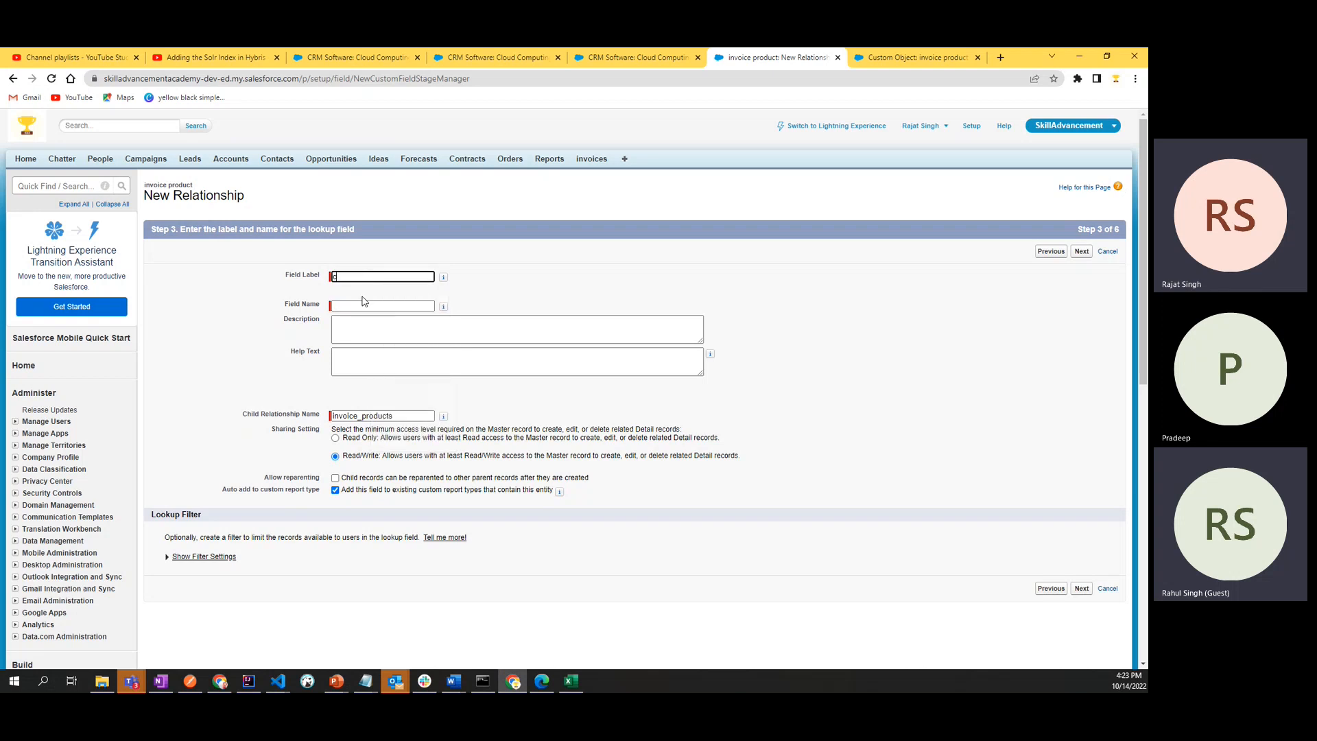
key(ctrl+z)
click(363, 306)
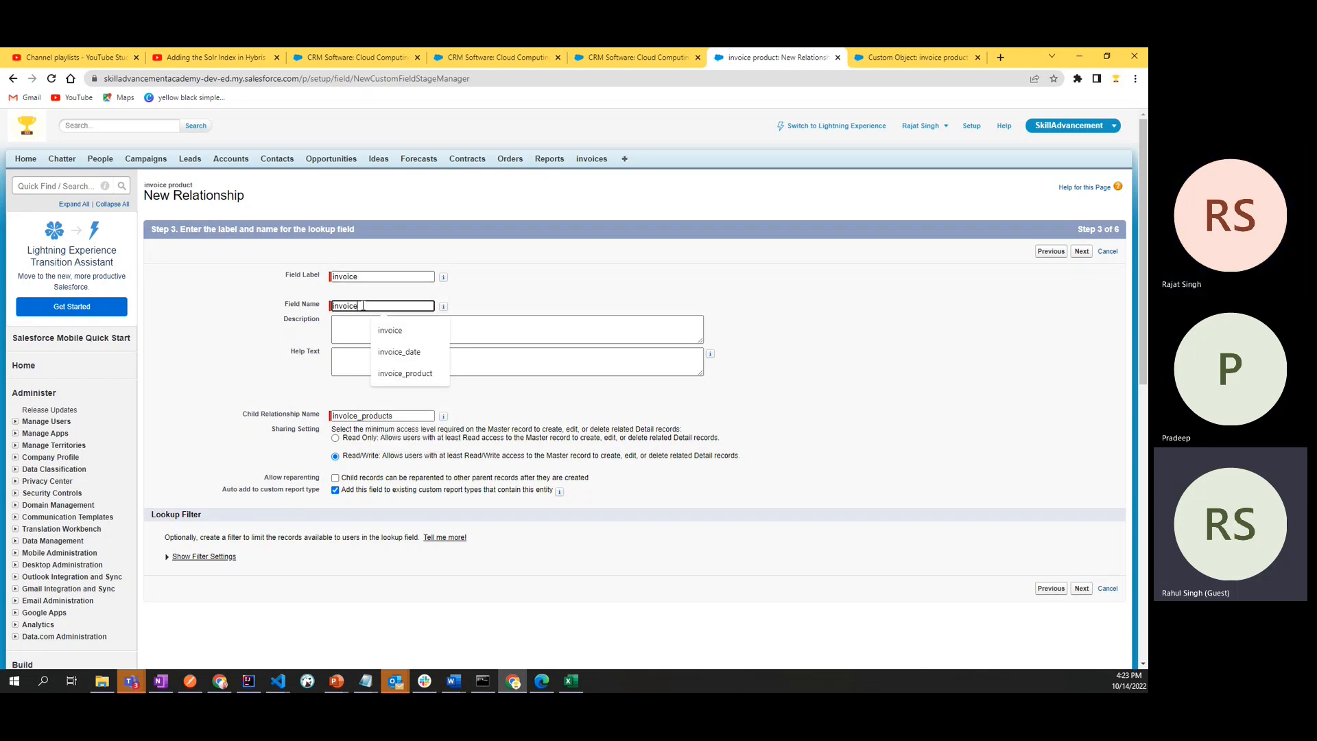
click(618, 303)
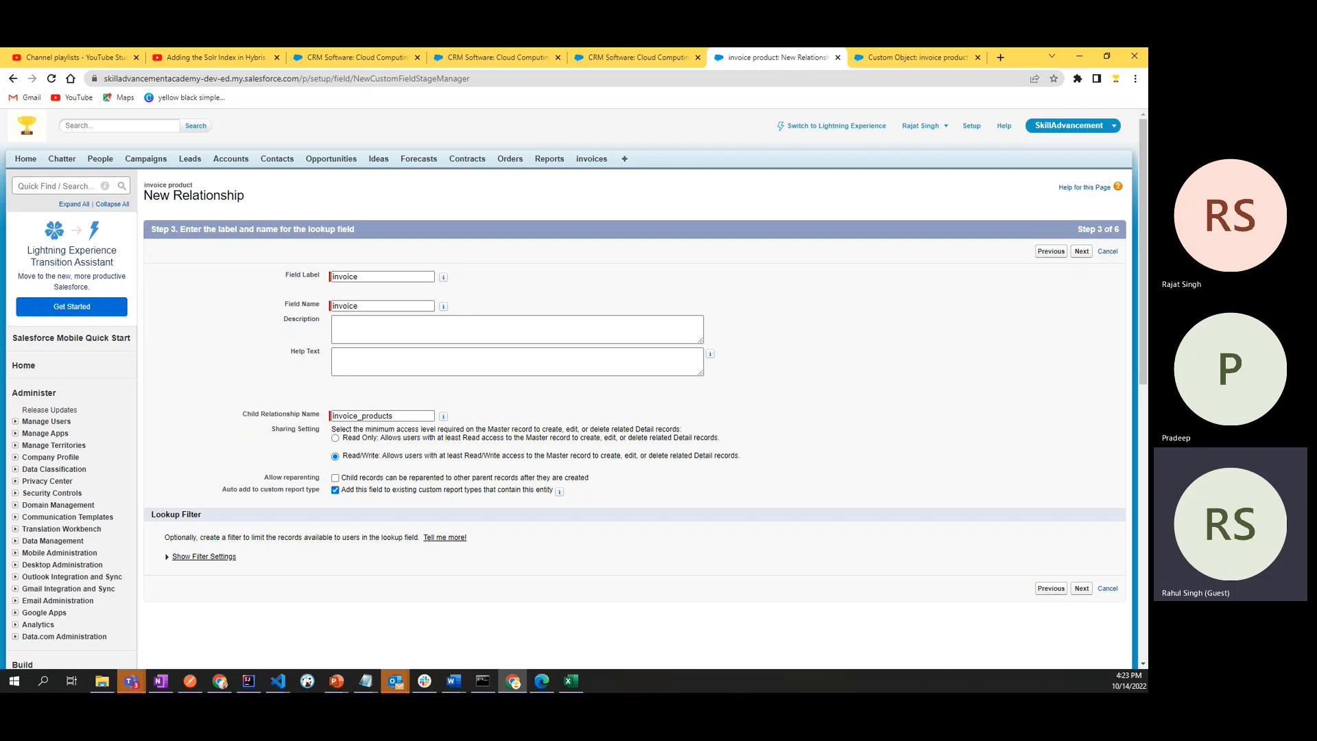
key(alt+Tab)
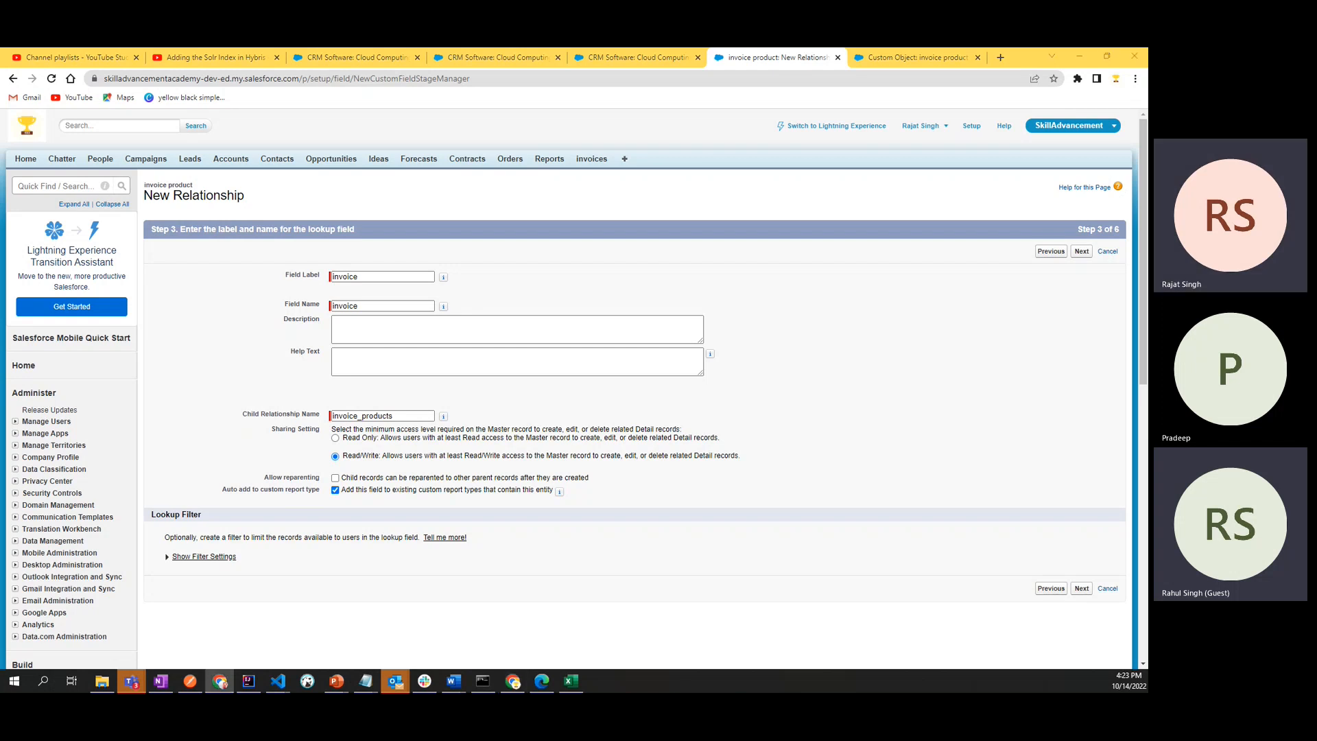
click(1084, 590)
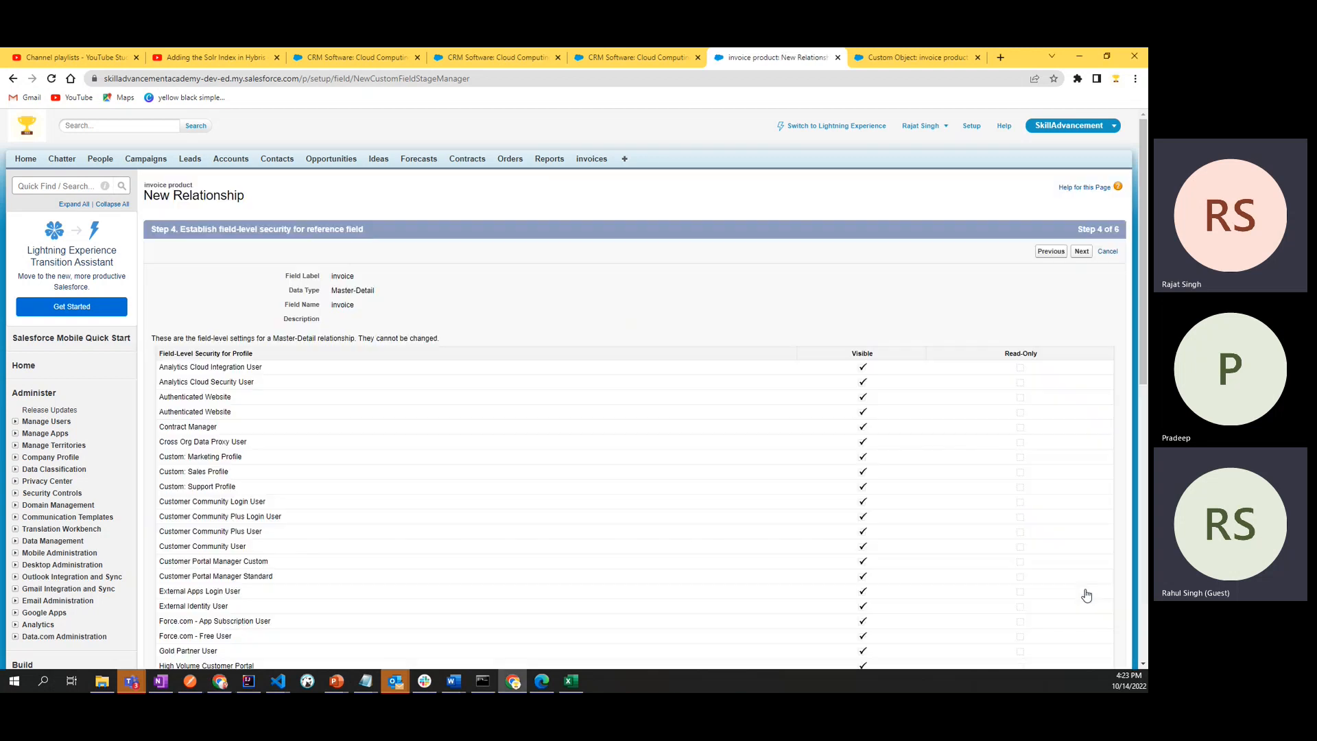
- Review the relationship's field-level security and data type, and continue to the page layouts step
scroll(784, 455, down, 5)
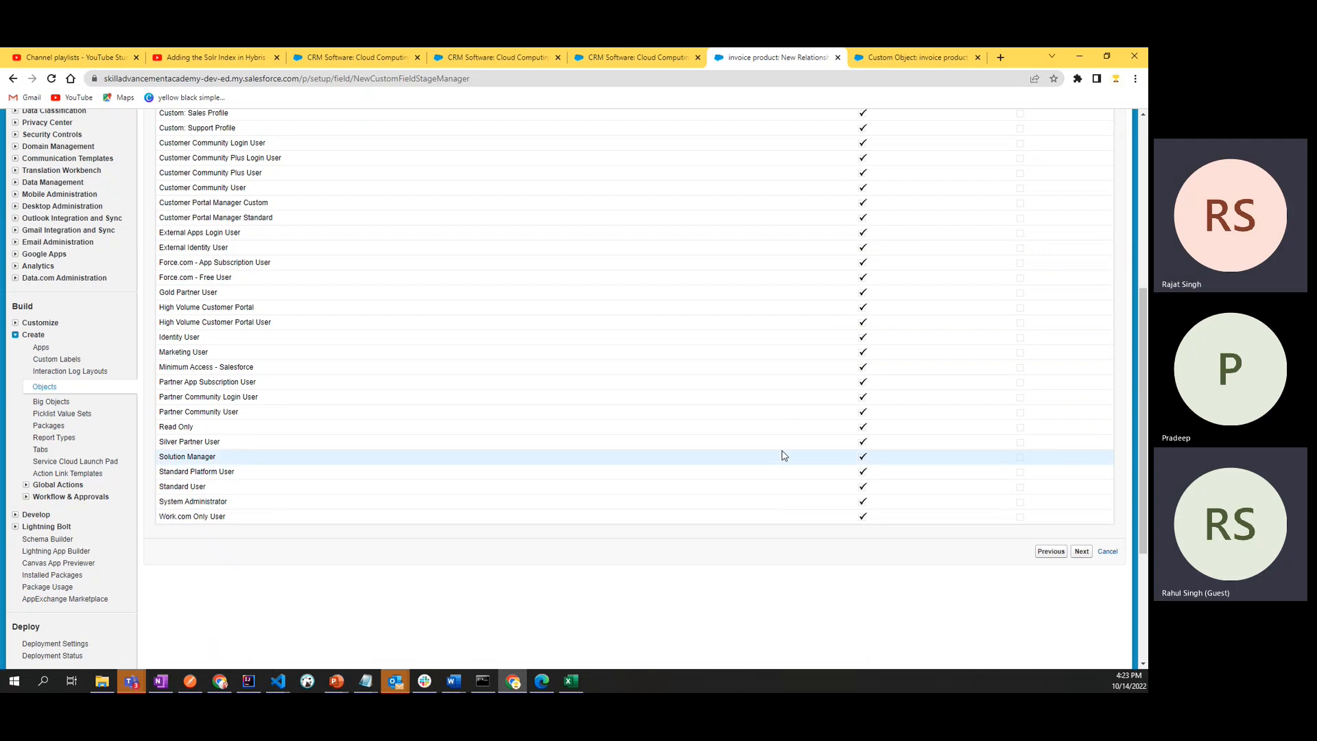
scroll(784, 455, up, 3)
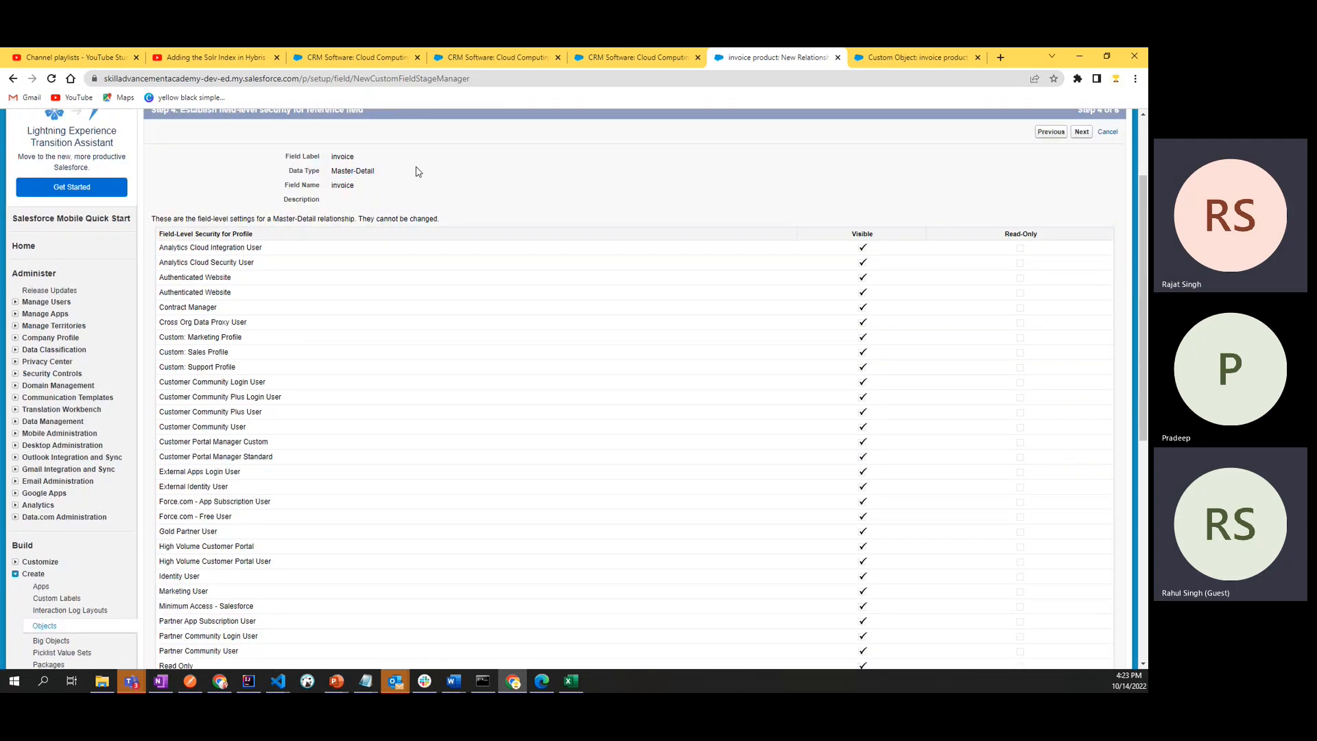
drag(334, 170, 414, 169)
drag(333, 157, 371, 164)
click(372, 170)
scroll(809, 361, down, 5)
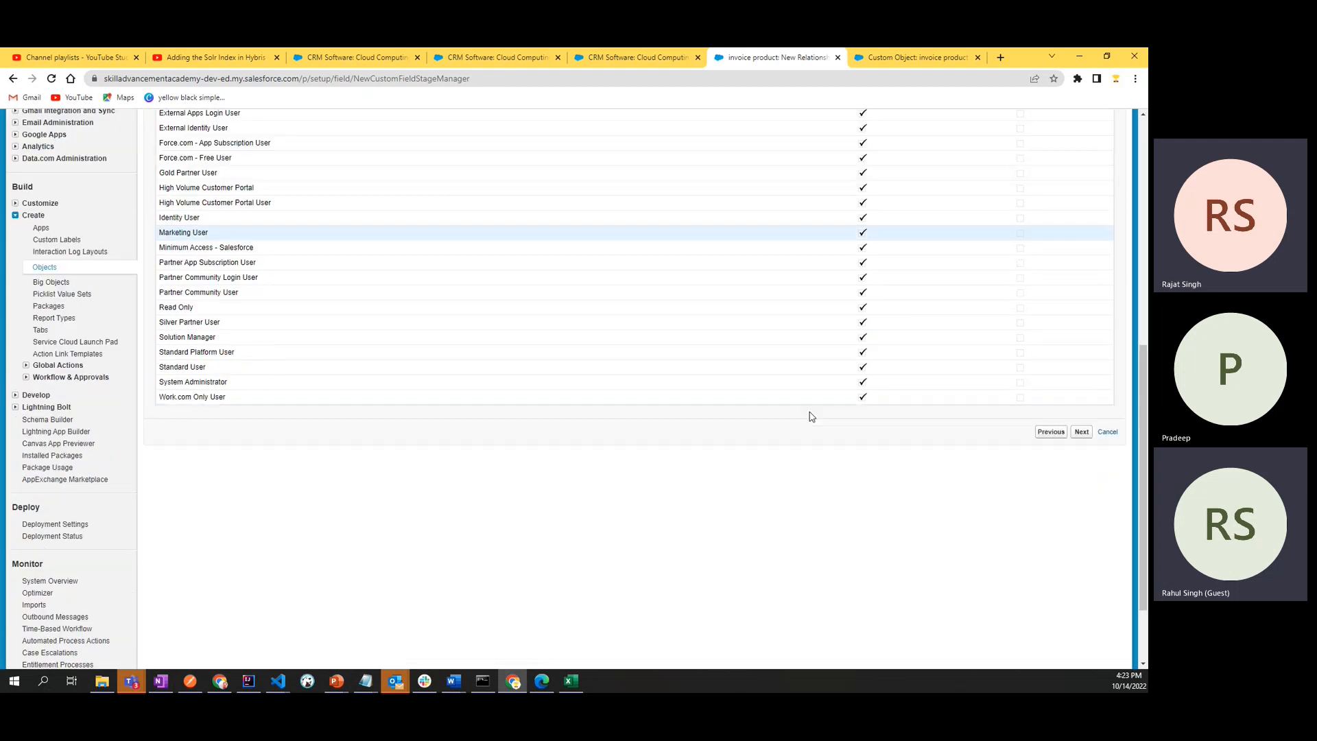
click(1082, 433)
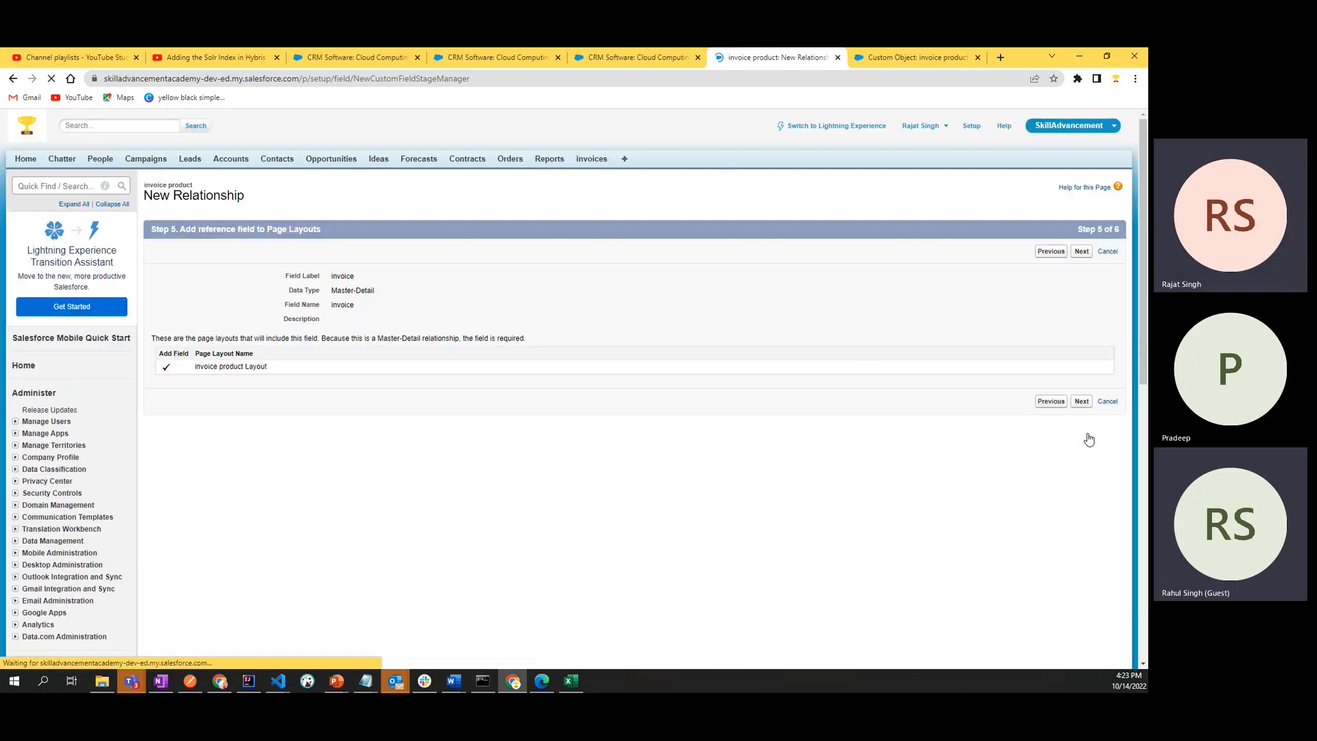
- Accept the page layout, save the master-detail field, and review the custom fields of the invoice product object
click(1082, 403)
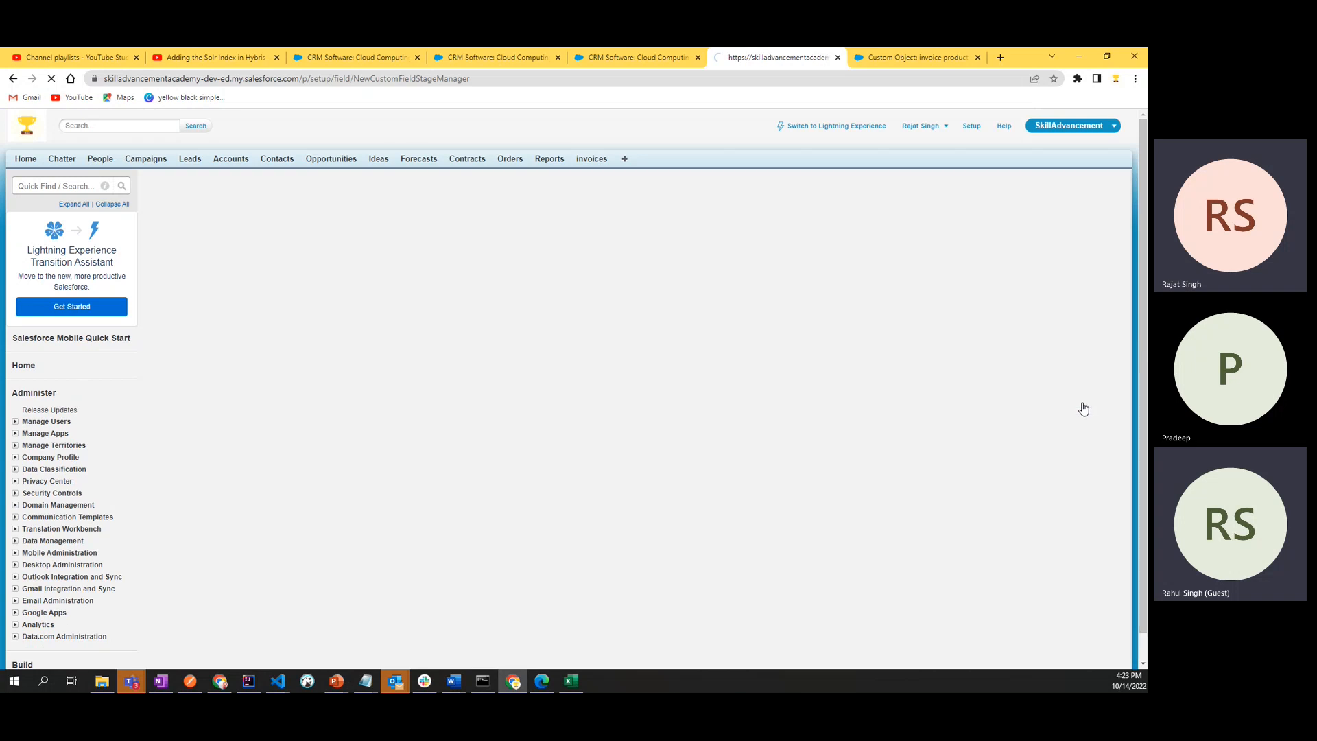
click(1078, 448)
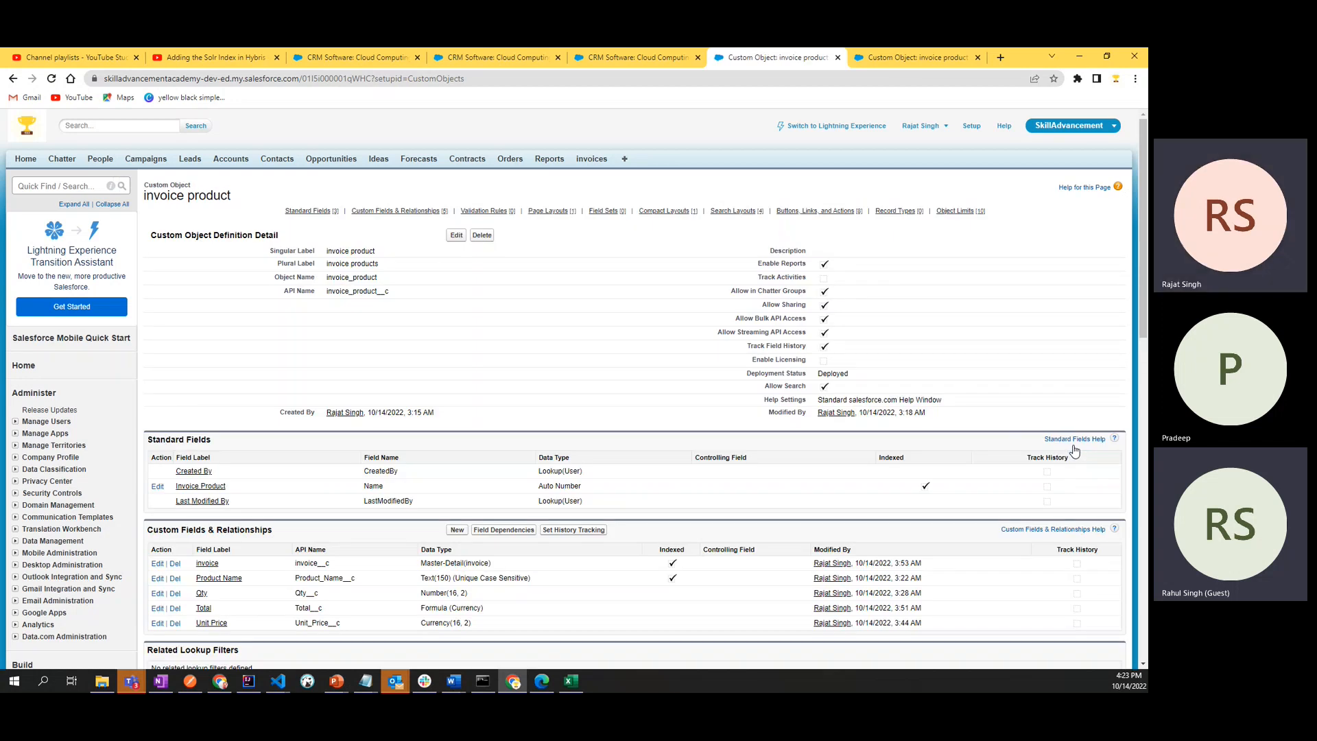
scroll(1070, 443, down, 3)
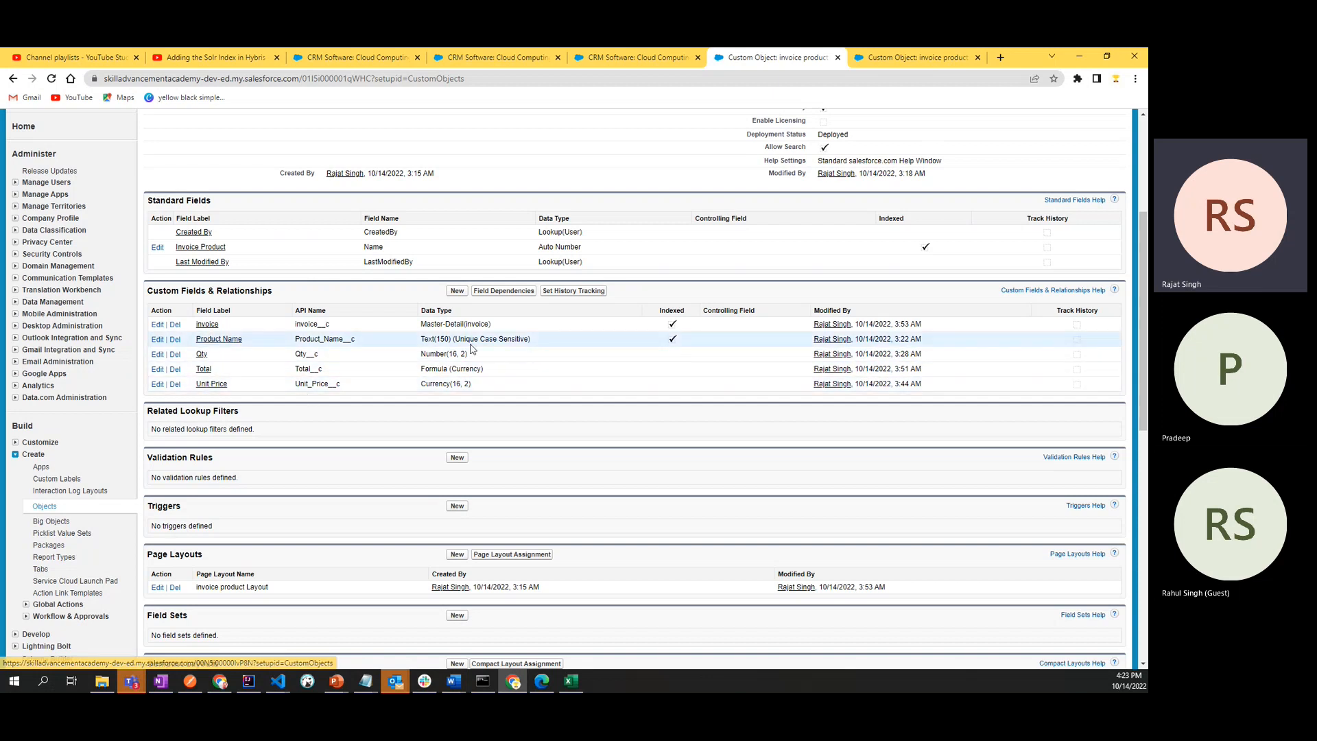
scroll(472, 351, up, 4)
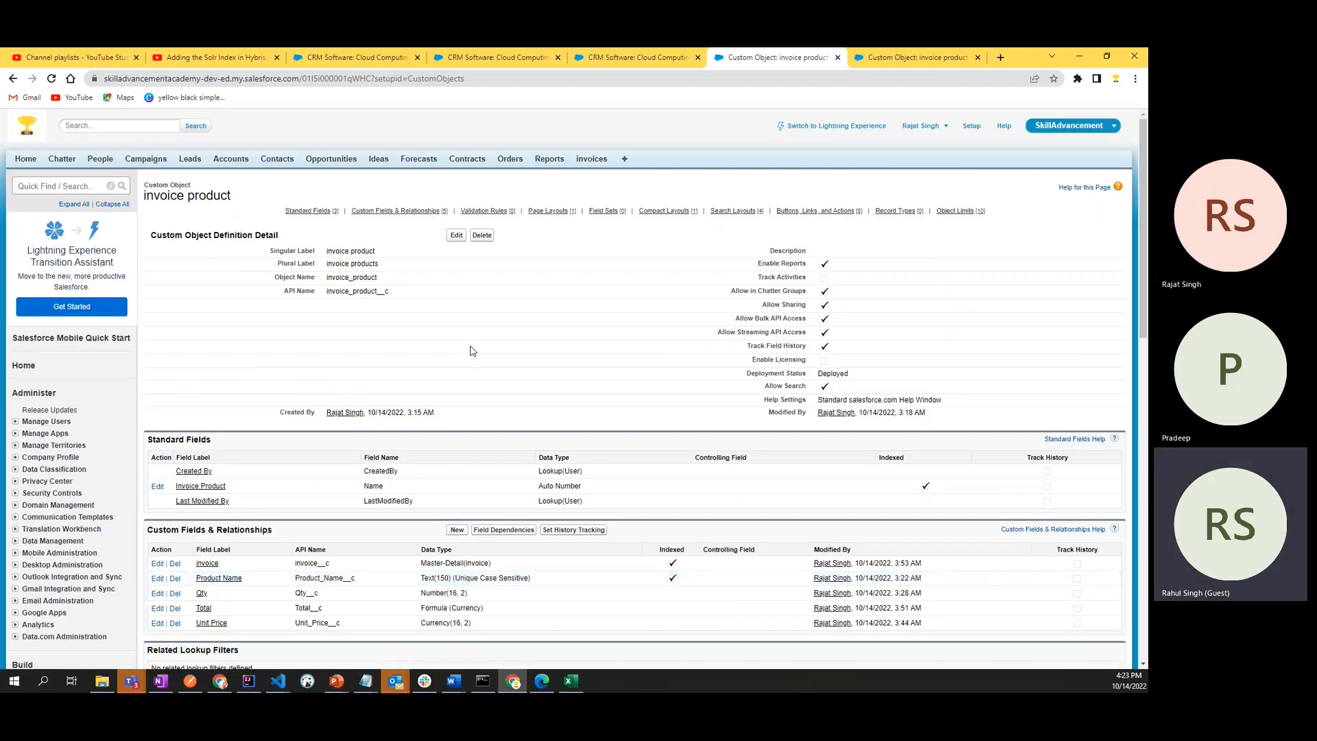
- Open the recently viewed invoice record and highlight its invoice products related list heading
click(587, 161)
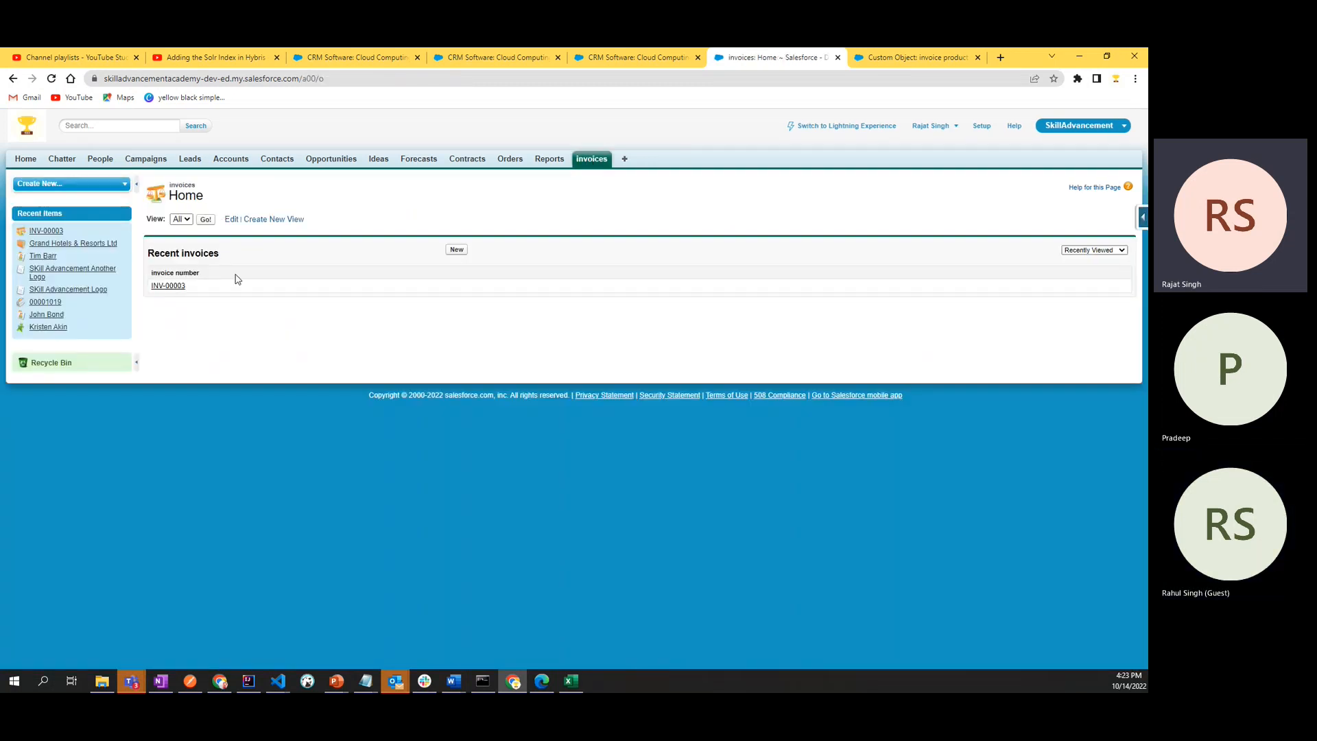
click(162, 287)
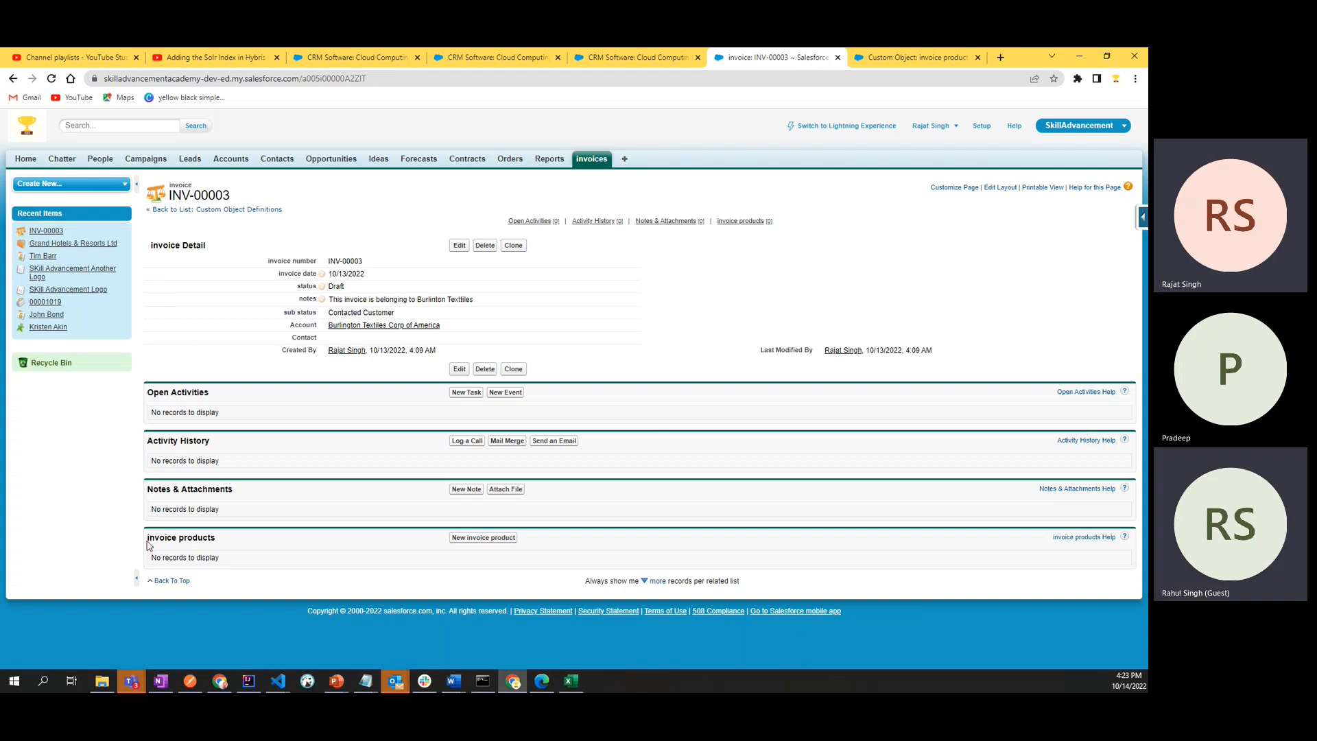
drag(147, 541, 224, 546)
click(260, 545)
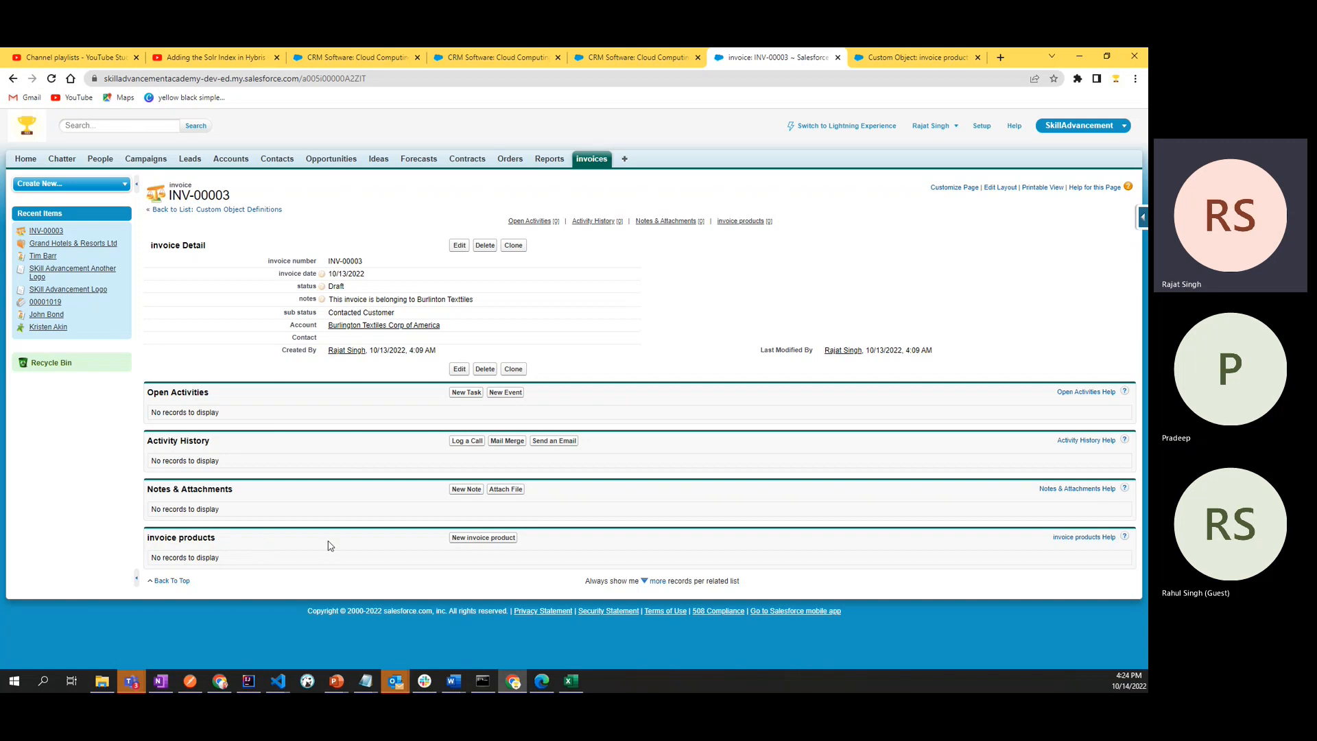
- Start a new invoice product from the invoice's related list and enter "my product" as its Product Name
click(470, 538)
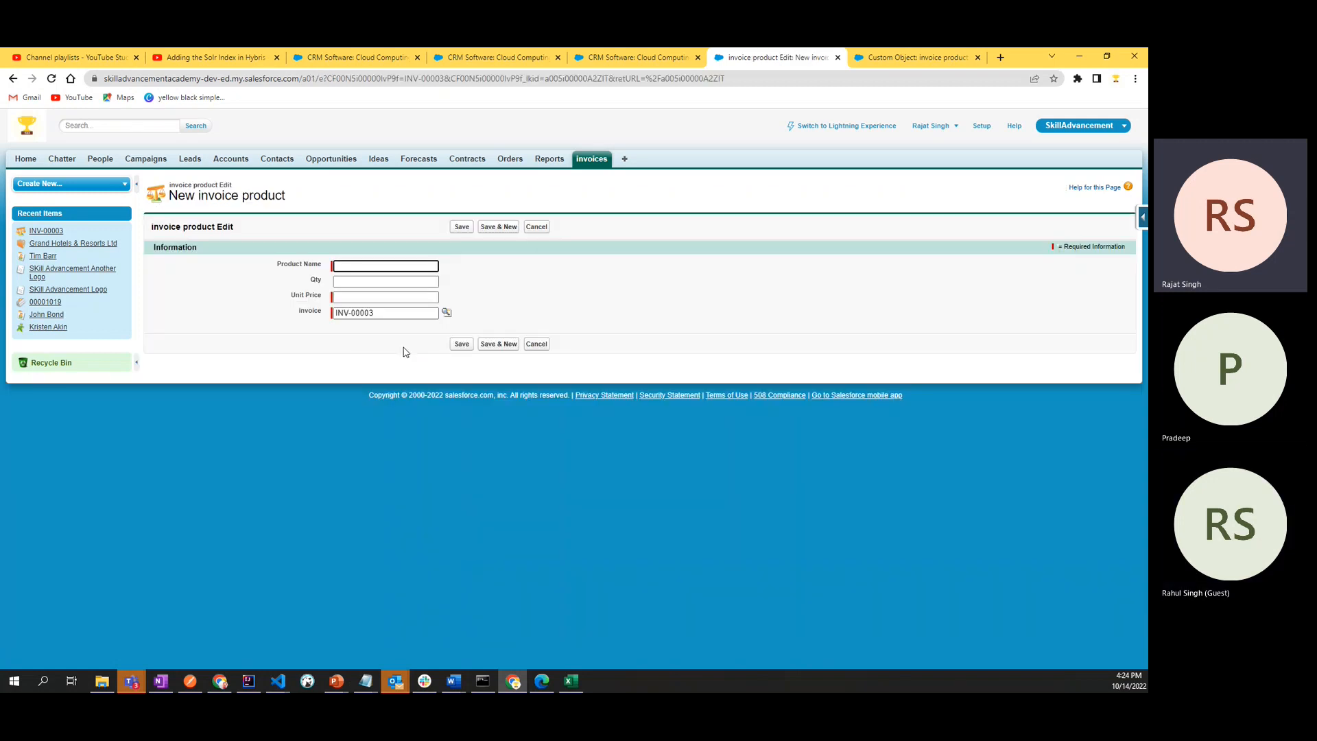
click(336, 282)
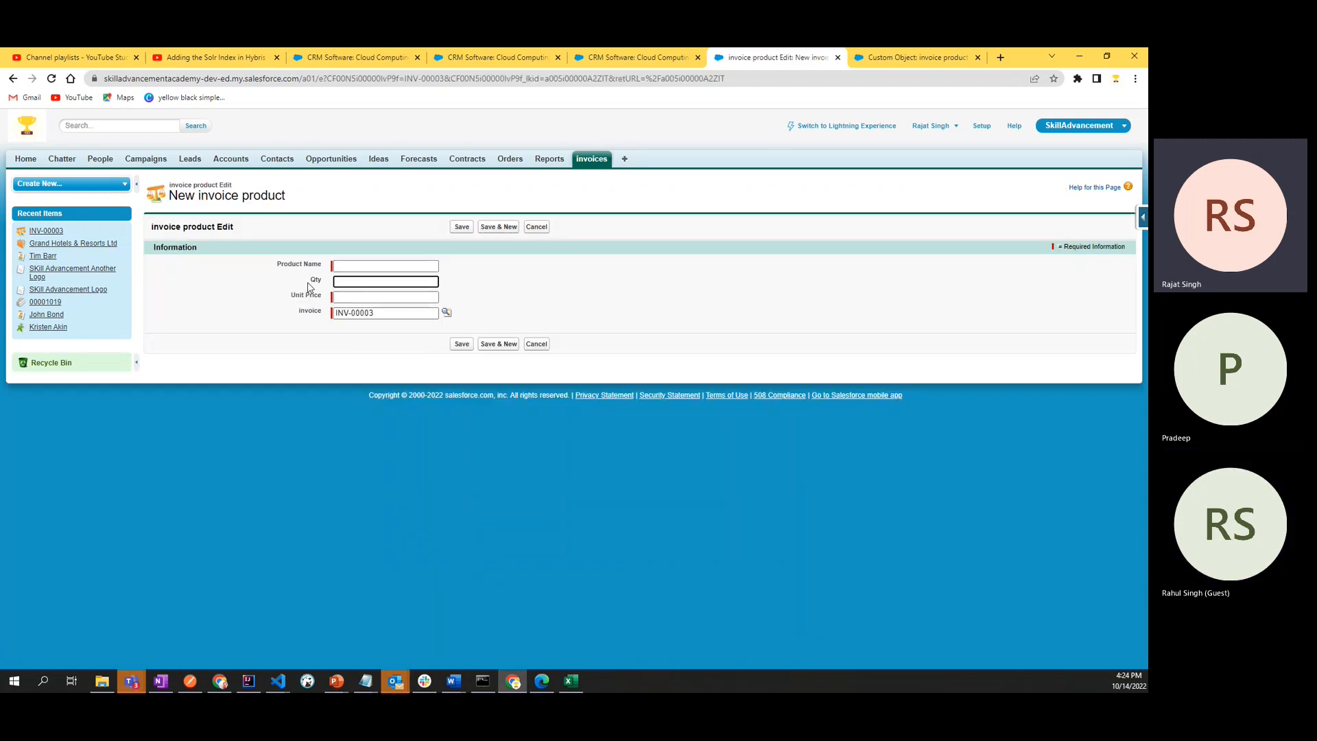
click(354, 266)
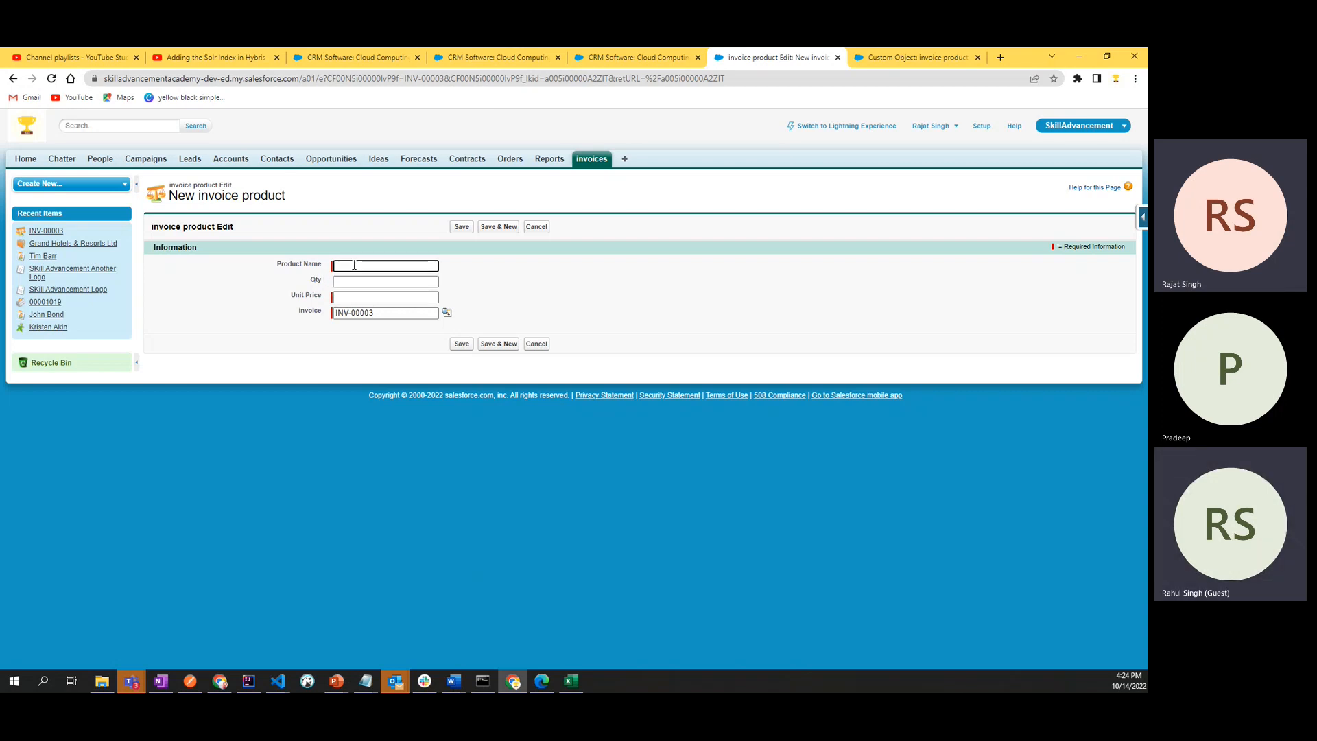
click(316, 281)
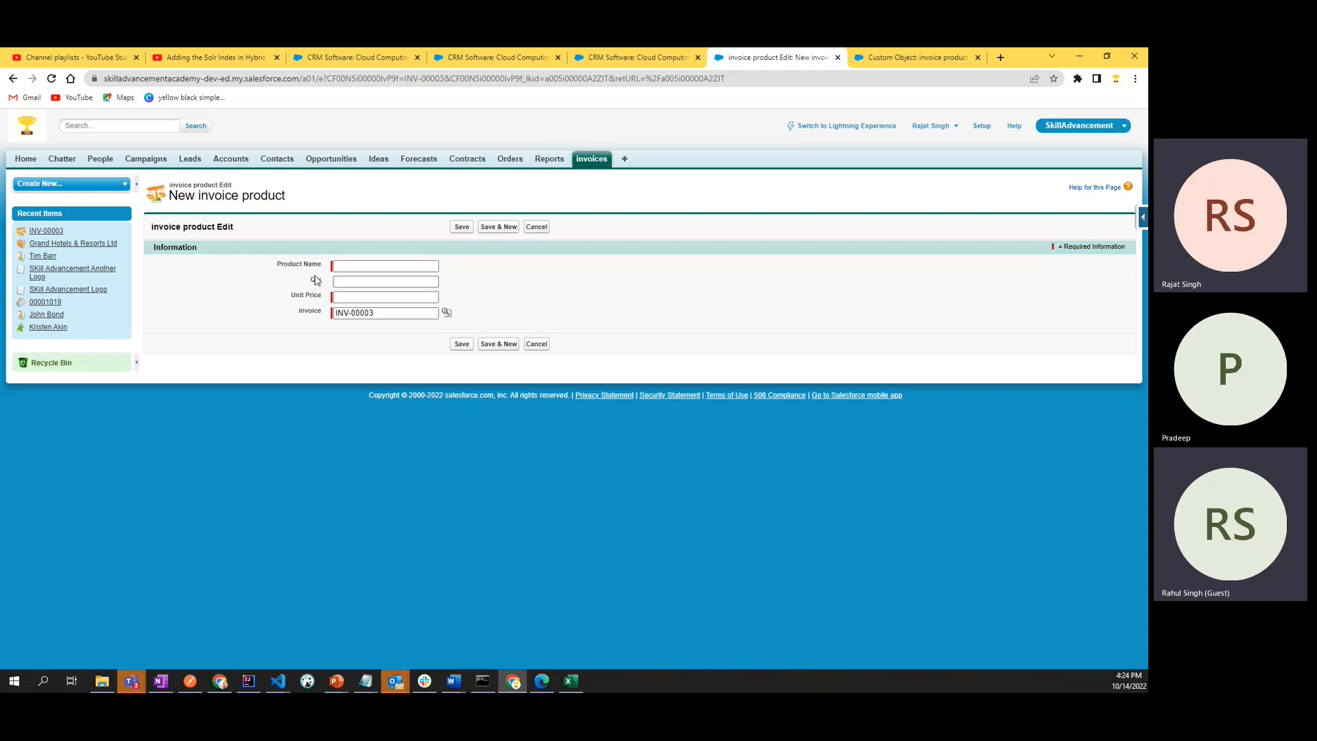
double_click(317, 281)
click(355, 265)
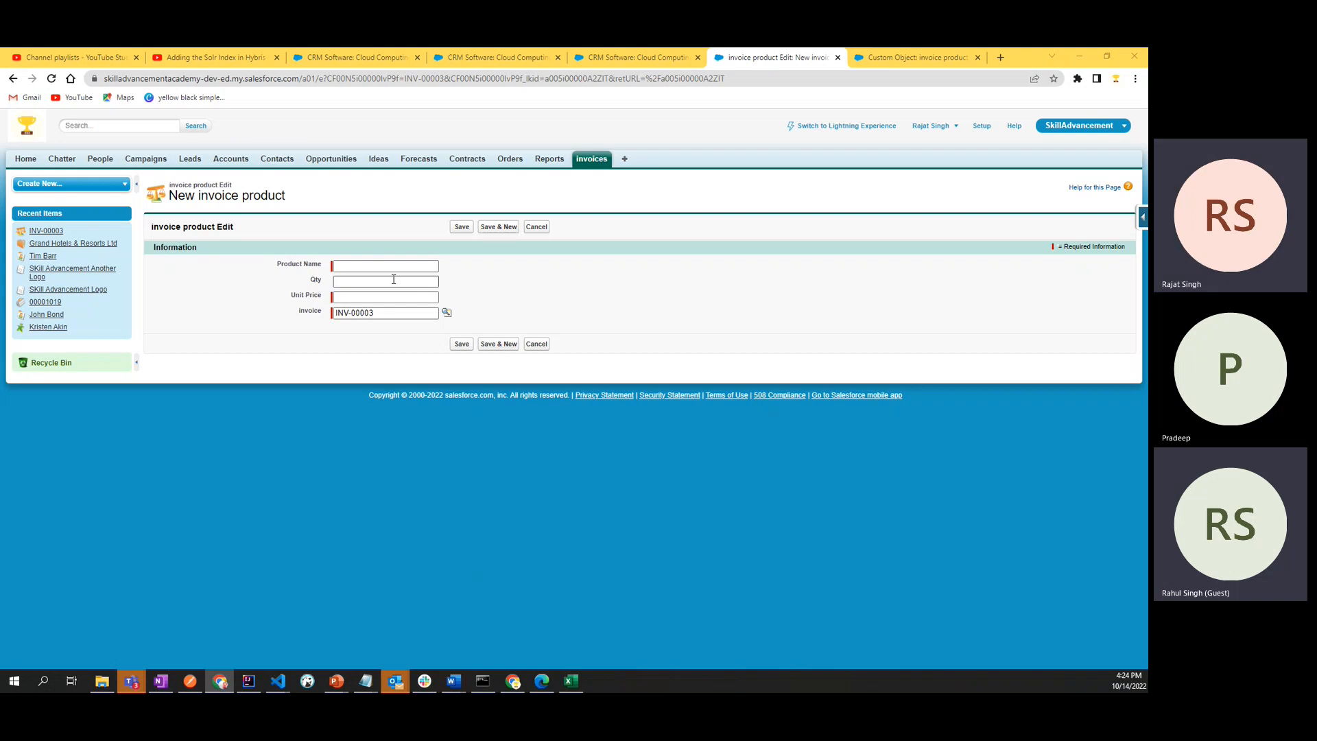
click(420, 269)
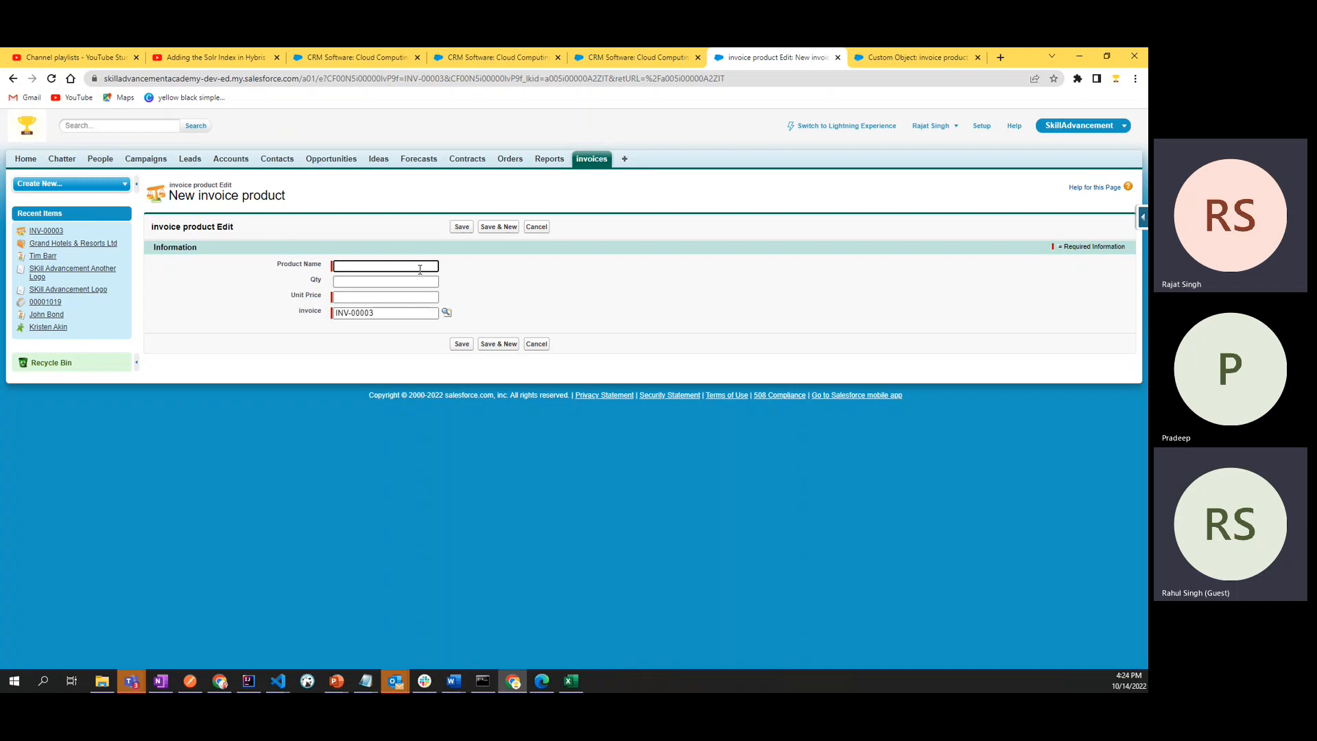
text(my lsae)
key(BackSpace)
text(produ)
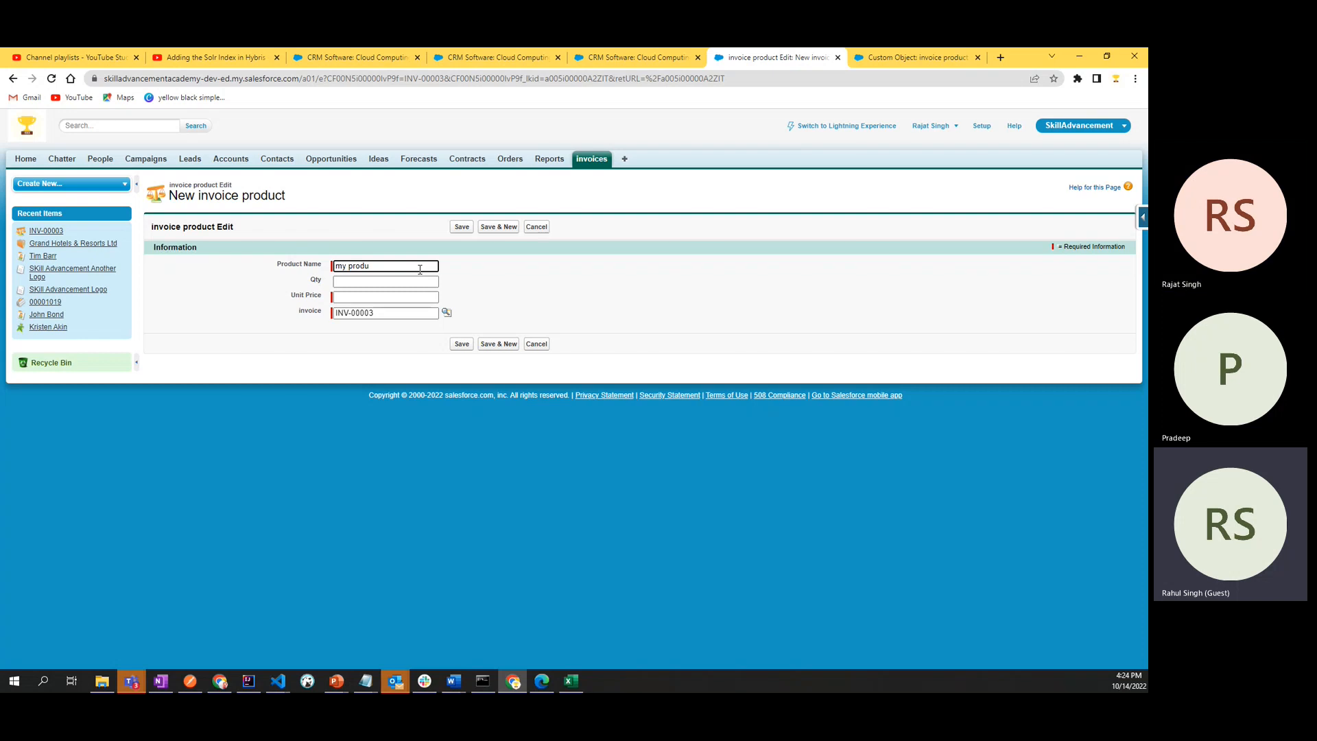
text(ct)
- Save the invoice product with Qty 2 and Unit Price 10, and highlight its Total value
click(418, 280)
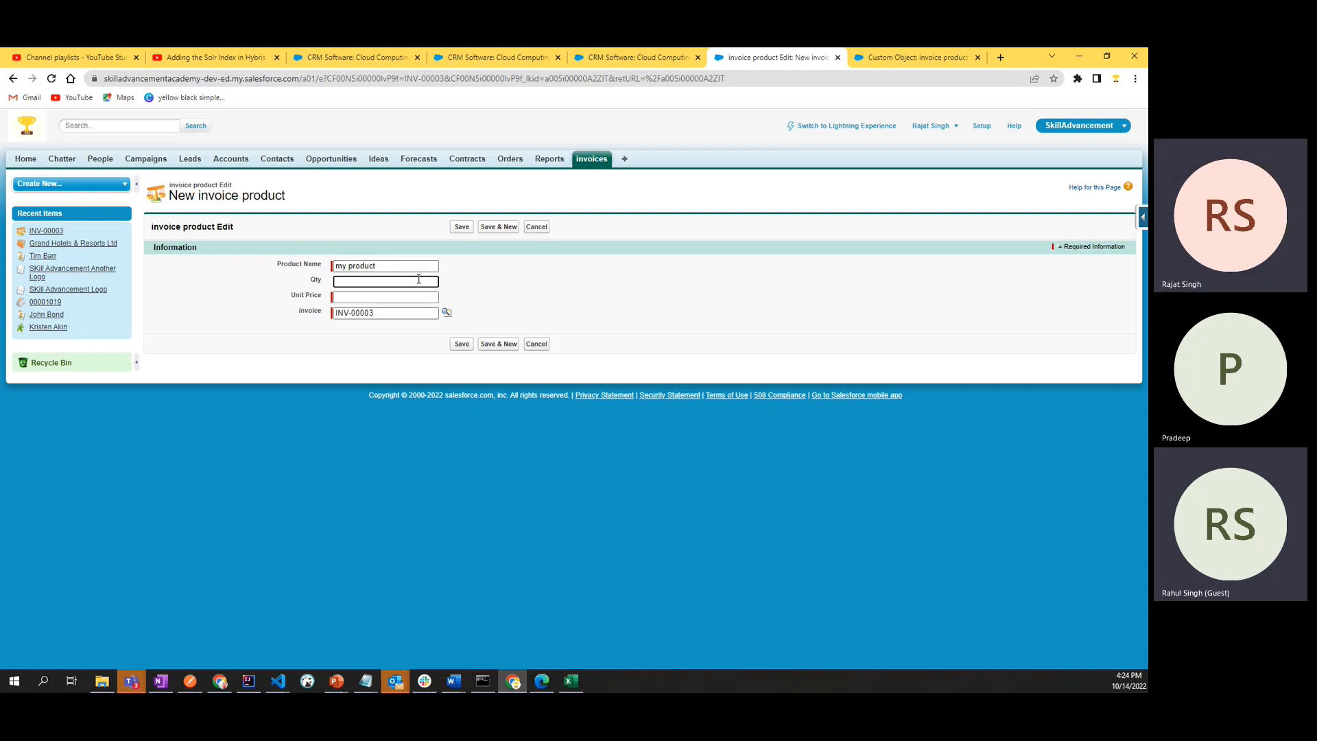
click(380, 297)
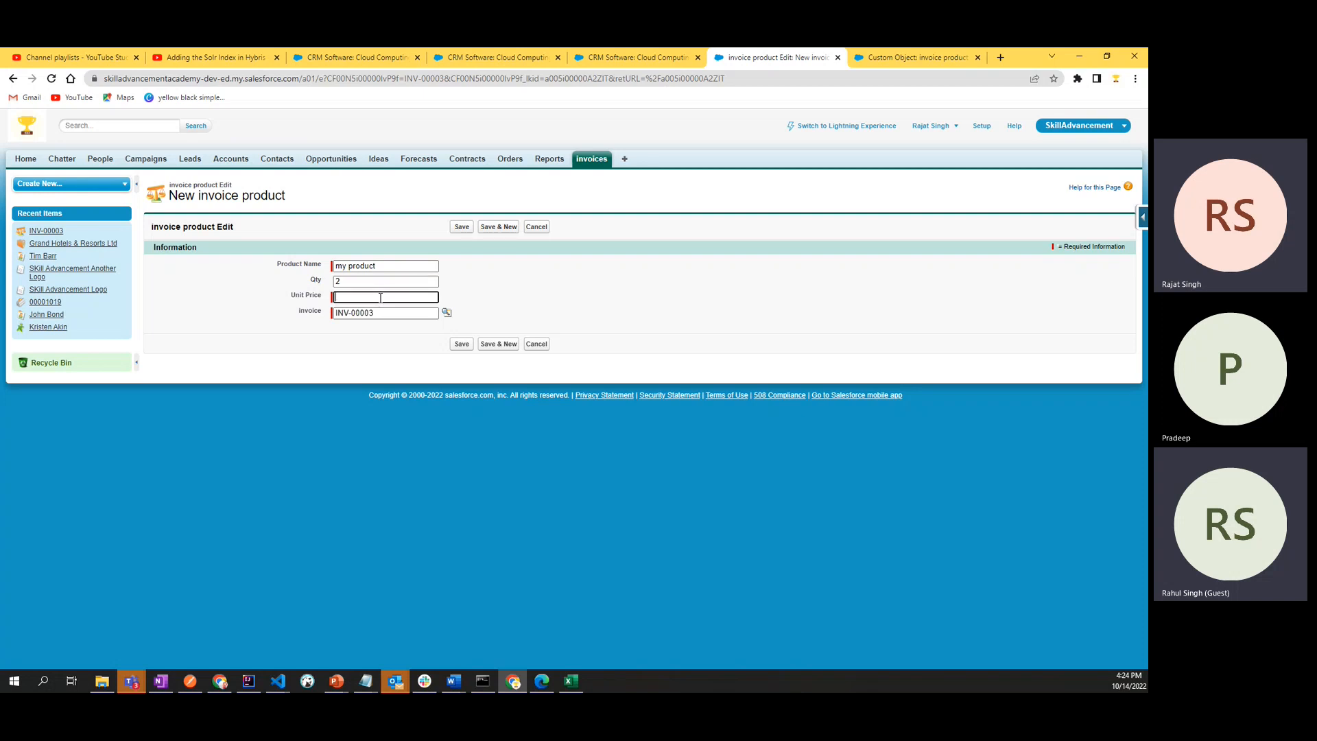
click(289, 322)
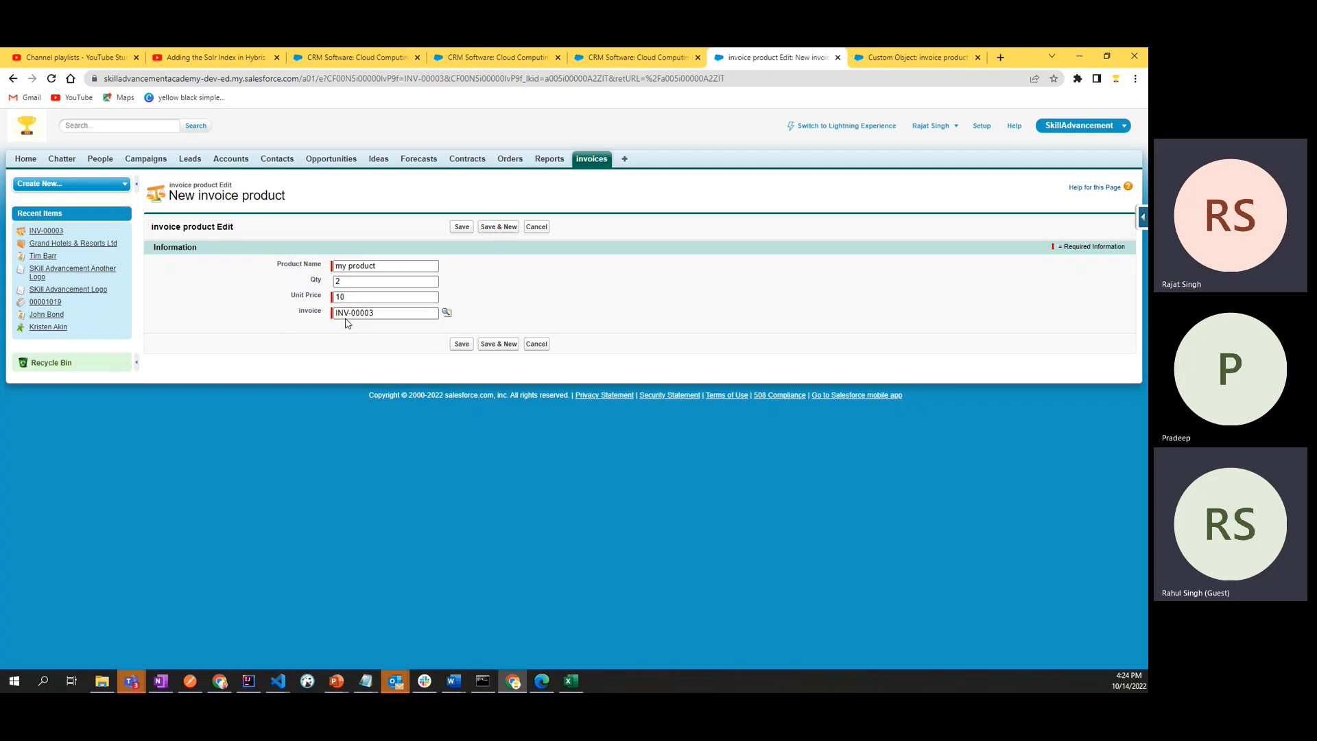
click(462, 345)
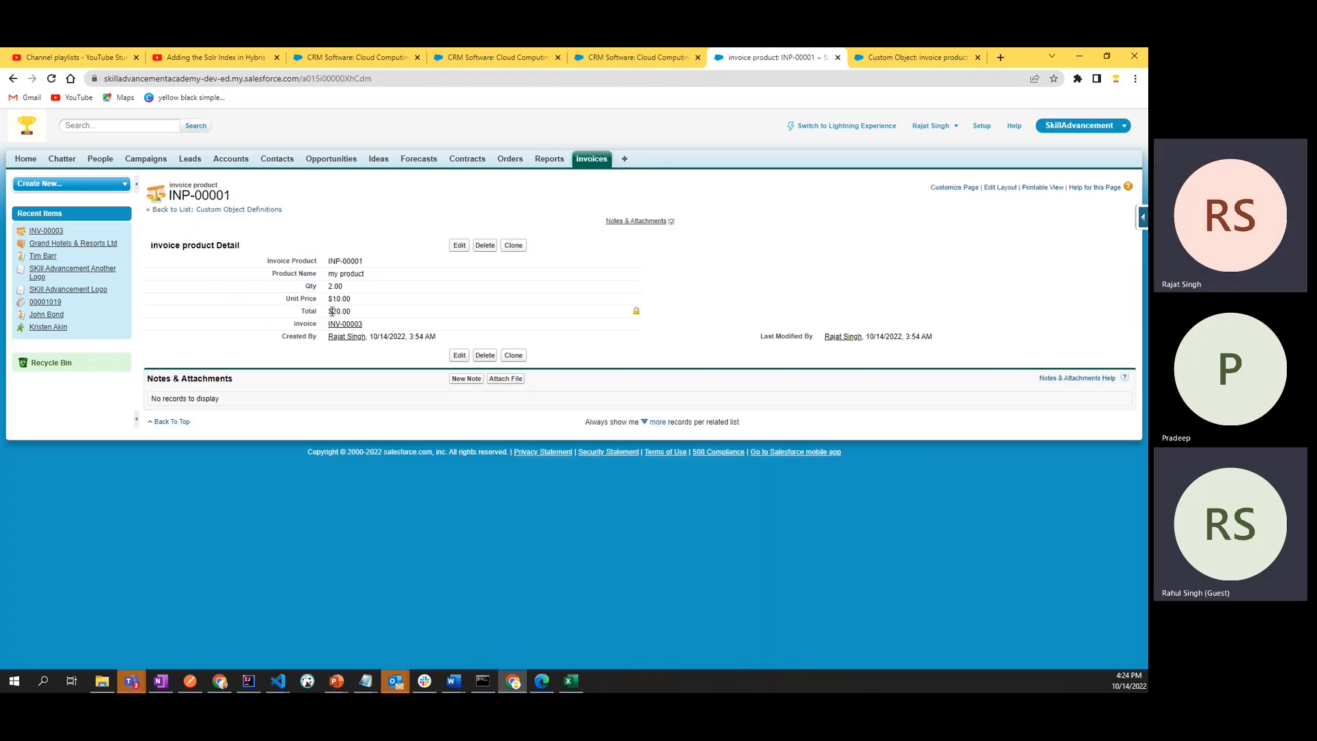
drag(330, 311, 356, 313)
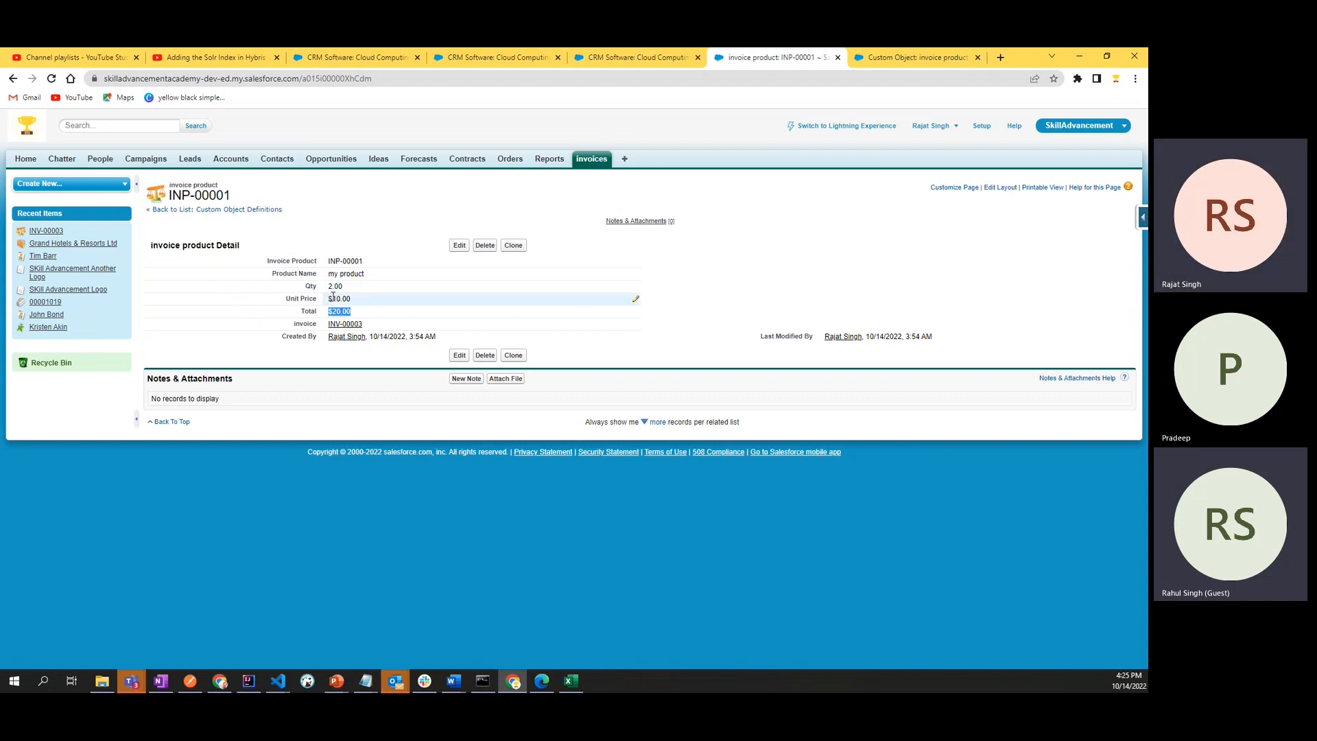
click(252, 333)
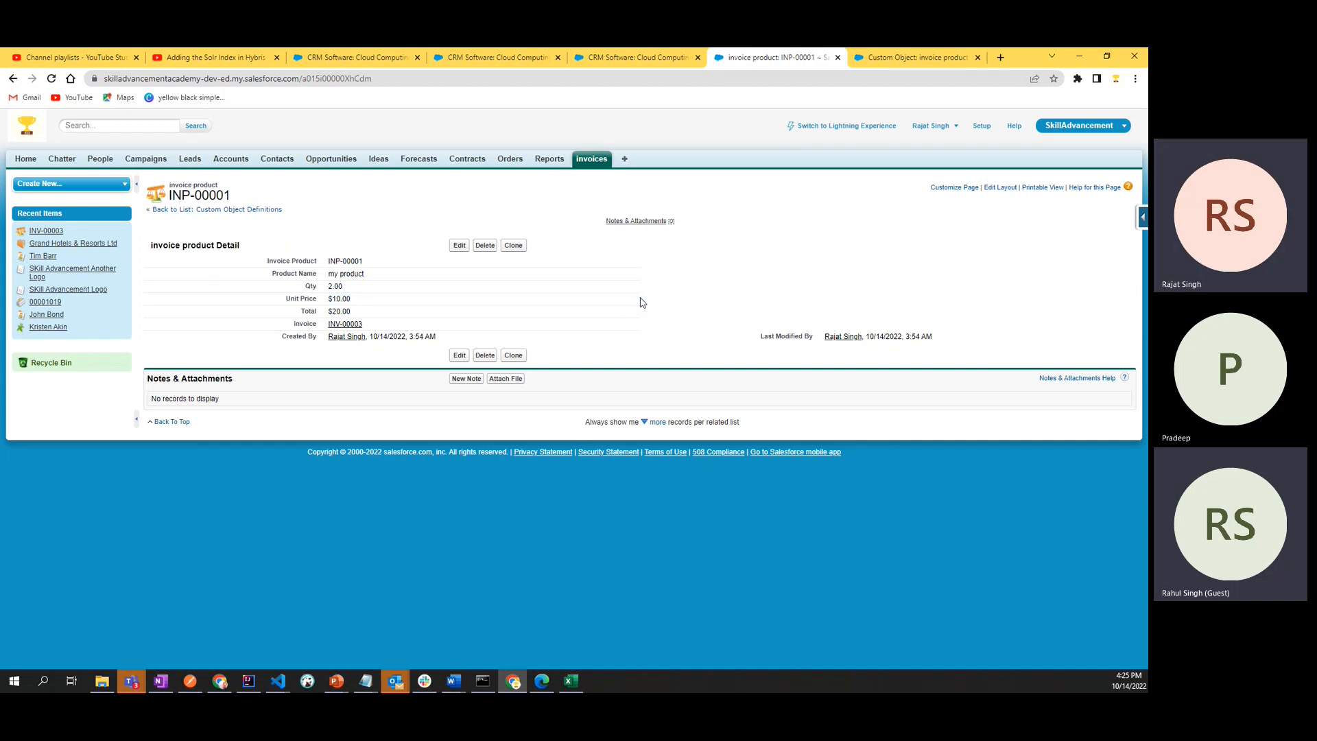
- Set the invoice product's Unit Price to 20.00, save it, and highlight the recalculated Total
click(459, 245)
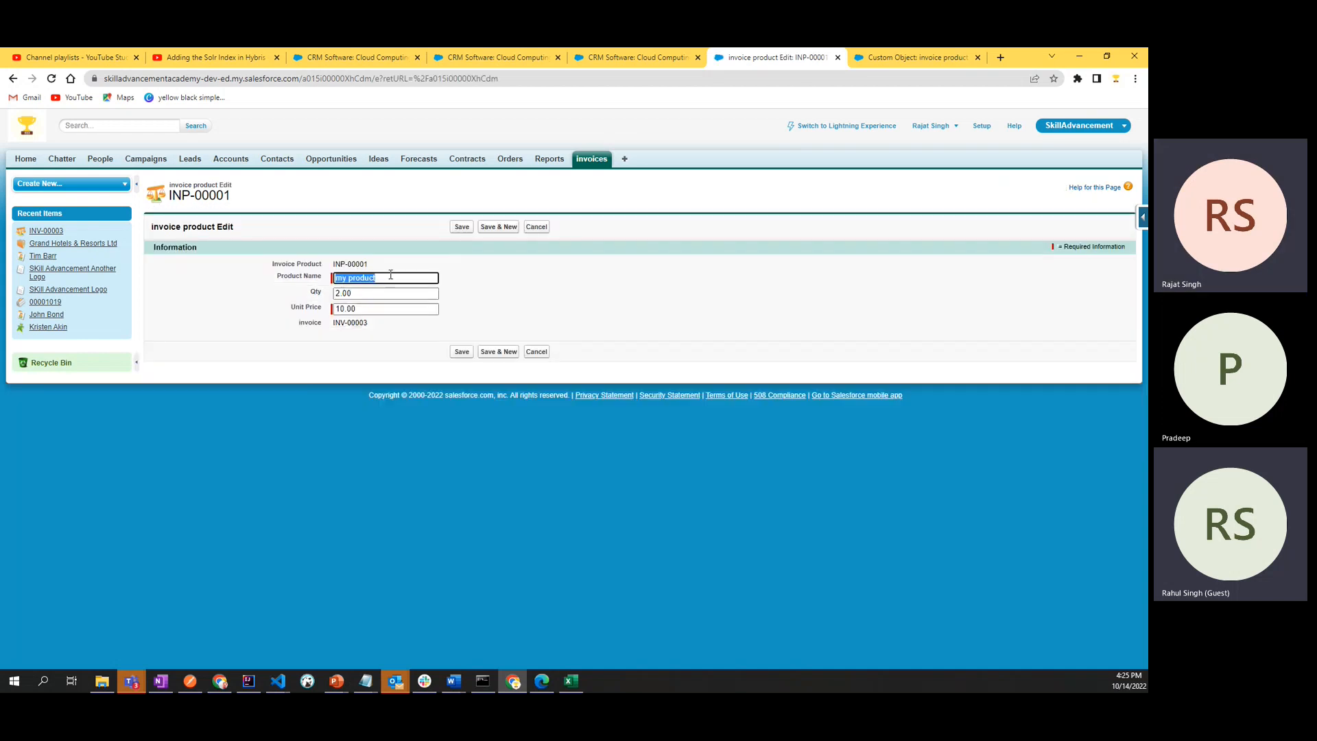
click(341, 311)
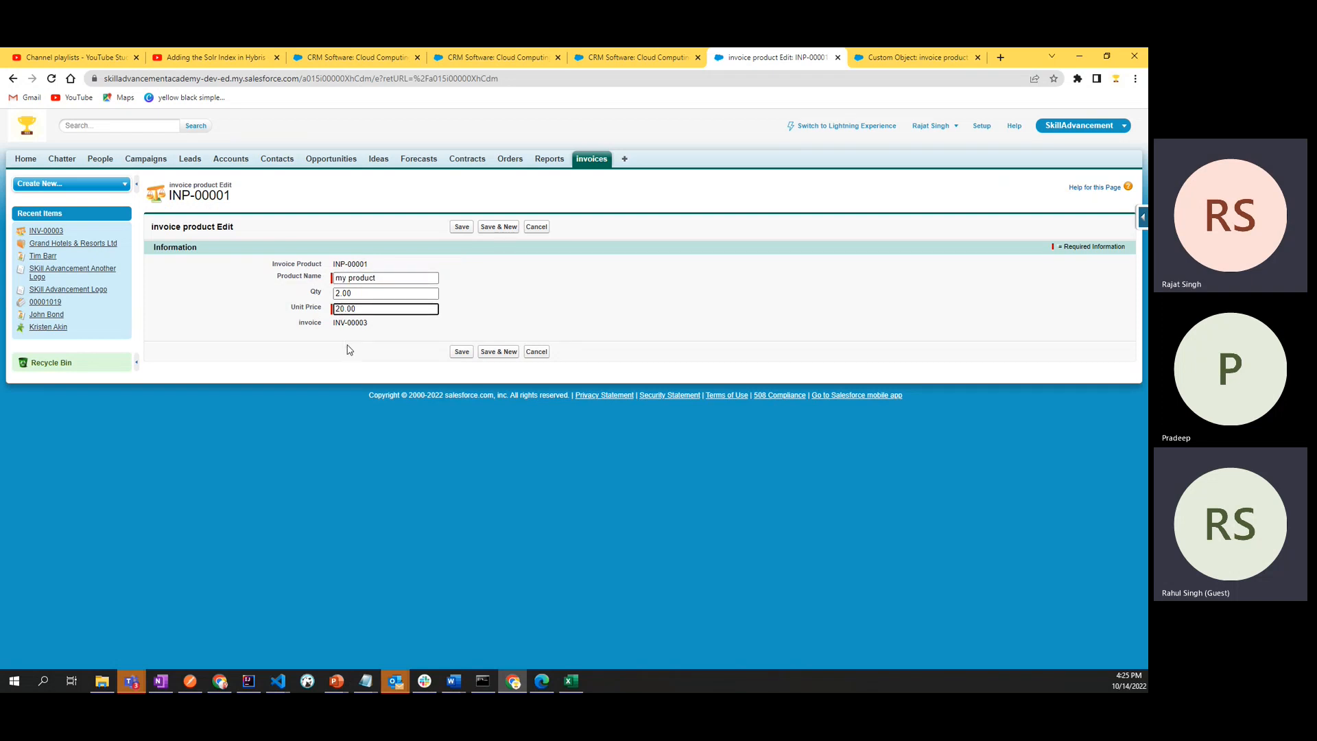
click(461, 351)
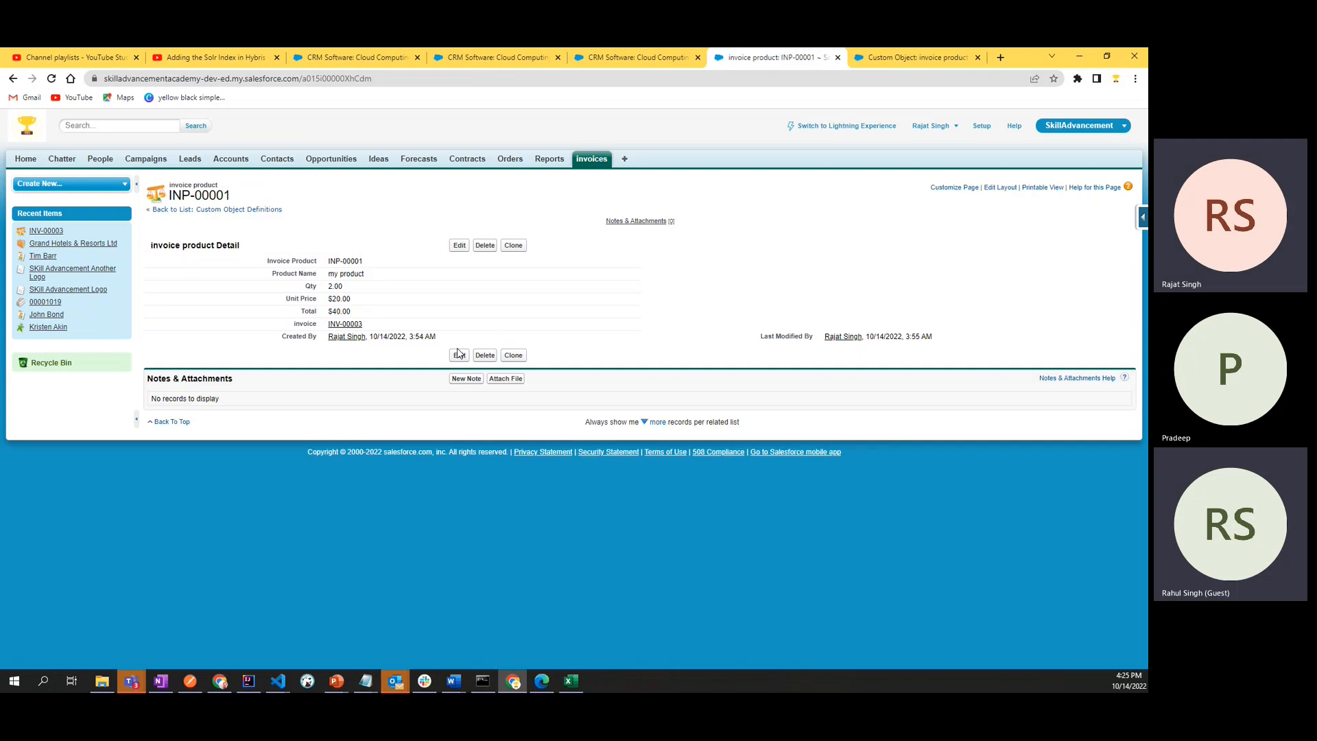
drag(330, 309, 360, 309)
click(322, 370)
click(298, 339)
- Return to the invoices list and reopen the recent invoice to check its invoice products related list
click(591, 161)
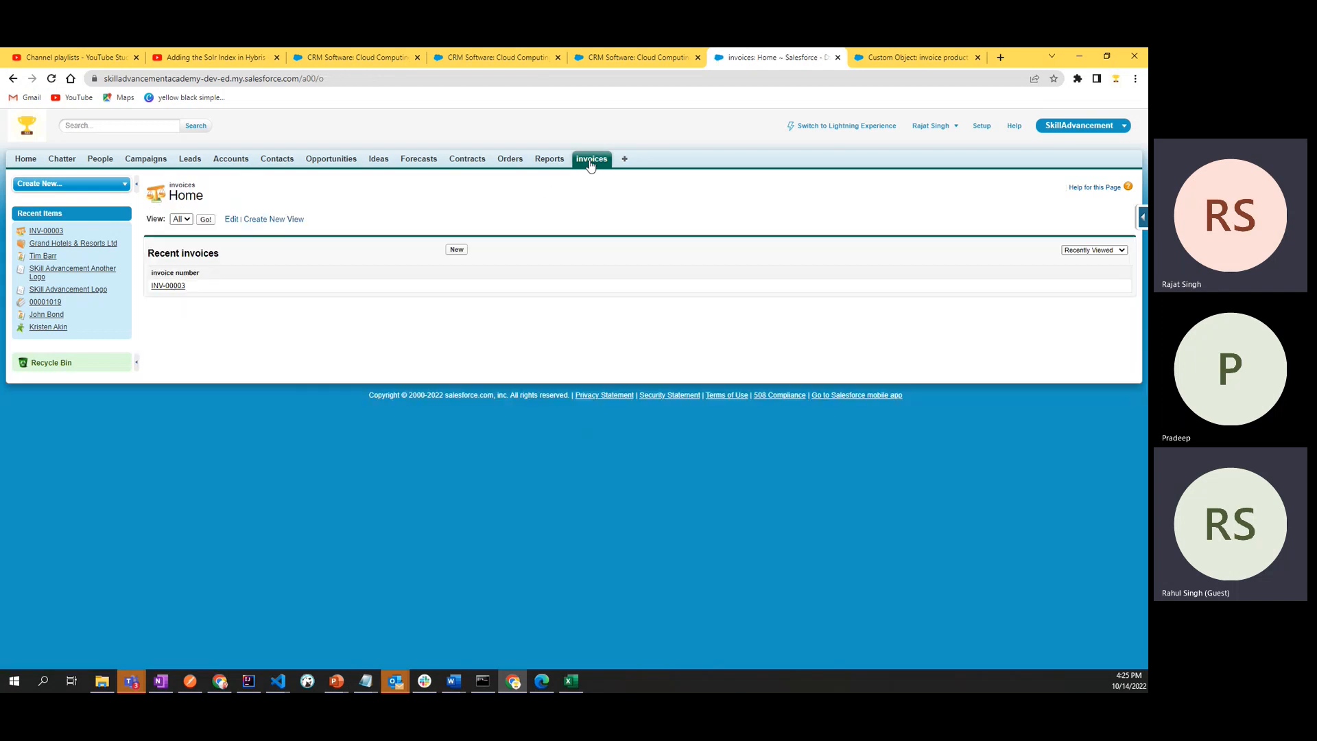
click(173, 287)
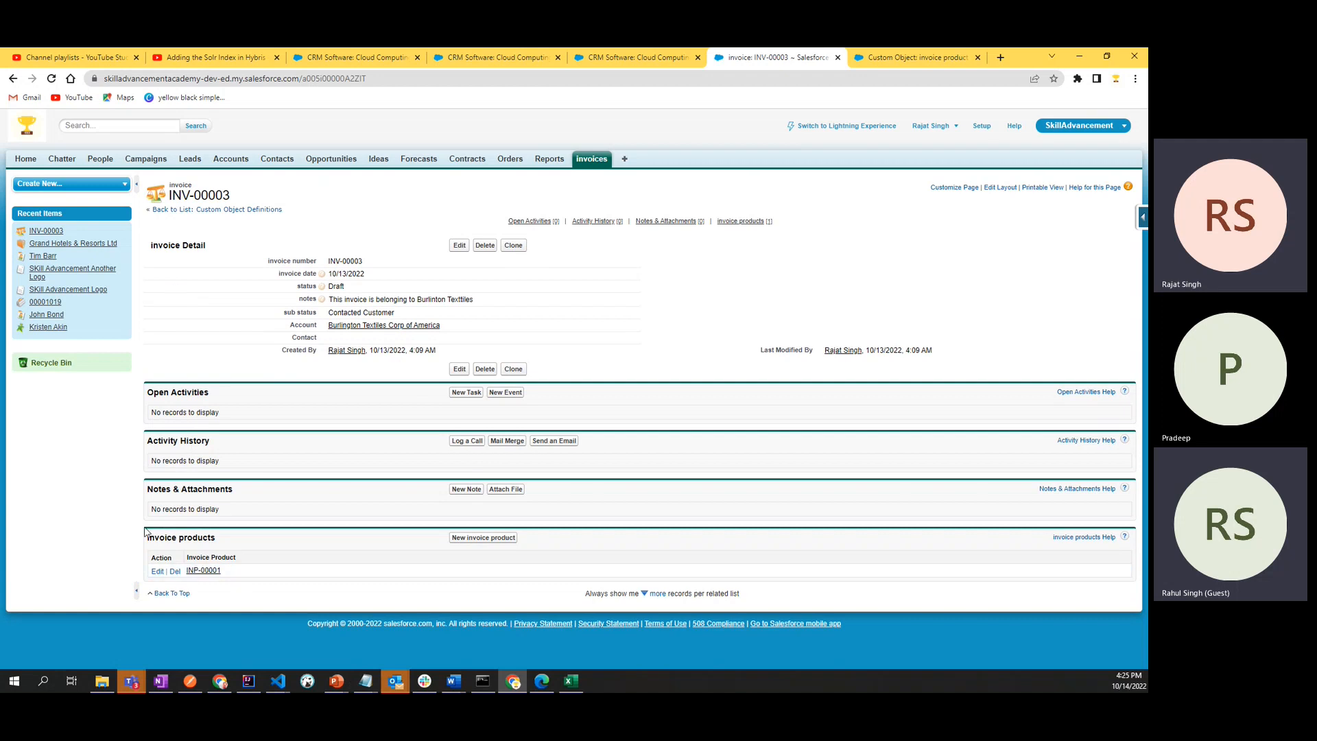
- Open the invoice product record from the invoice's related list in a new tab and follow its invoice link to the parent record
drag(146, 537, 217, 538)
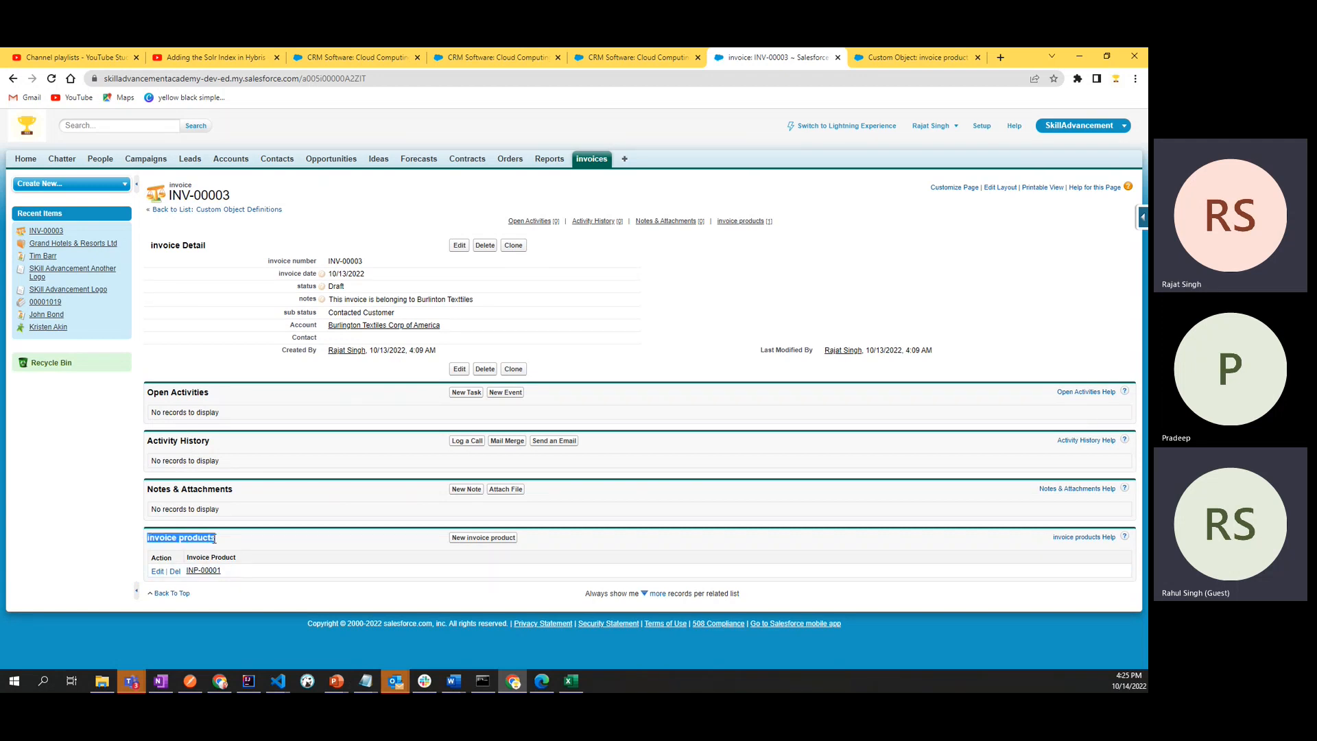
middle_click(204, 574)
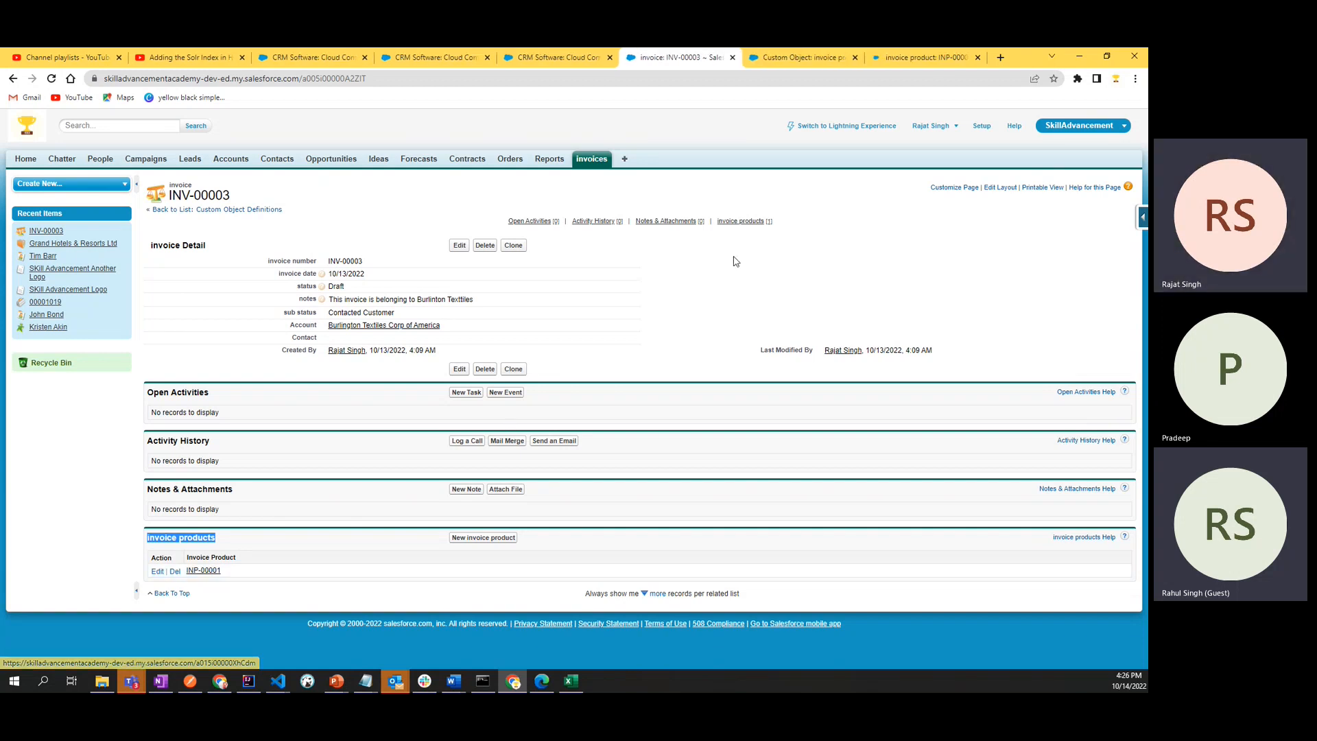
click(914, 55)
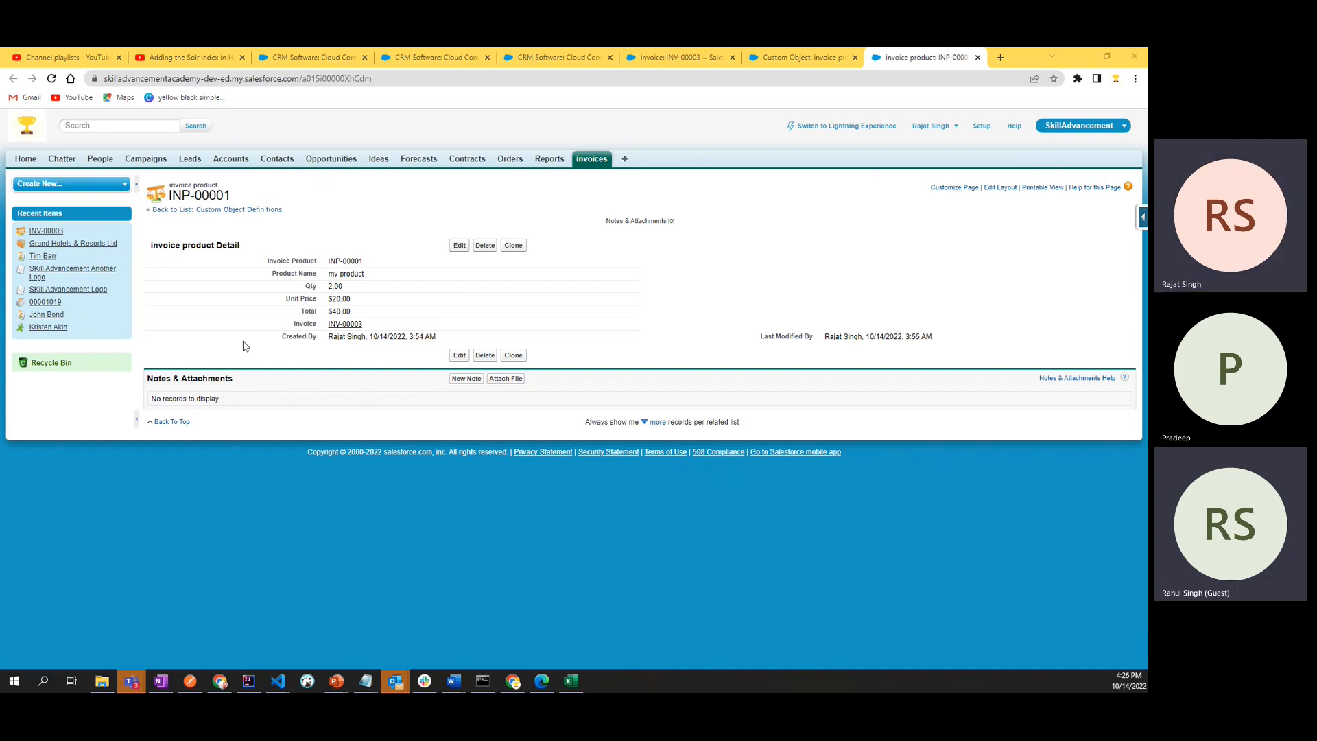
drag(169, 195, 253, 197)
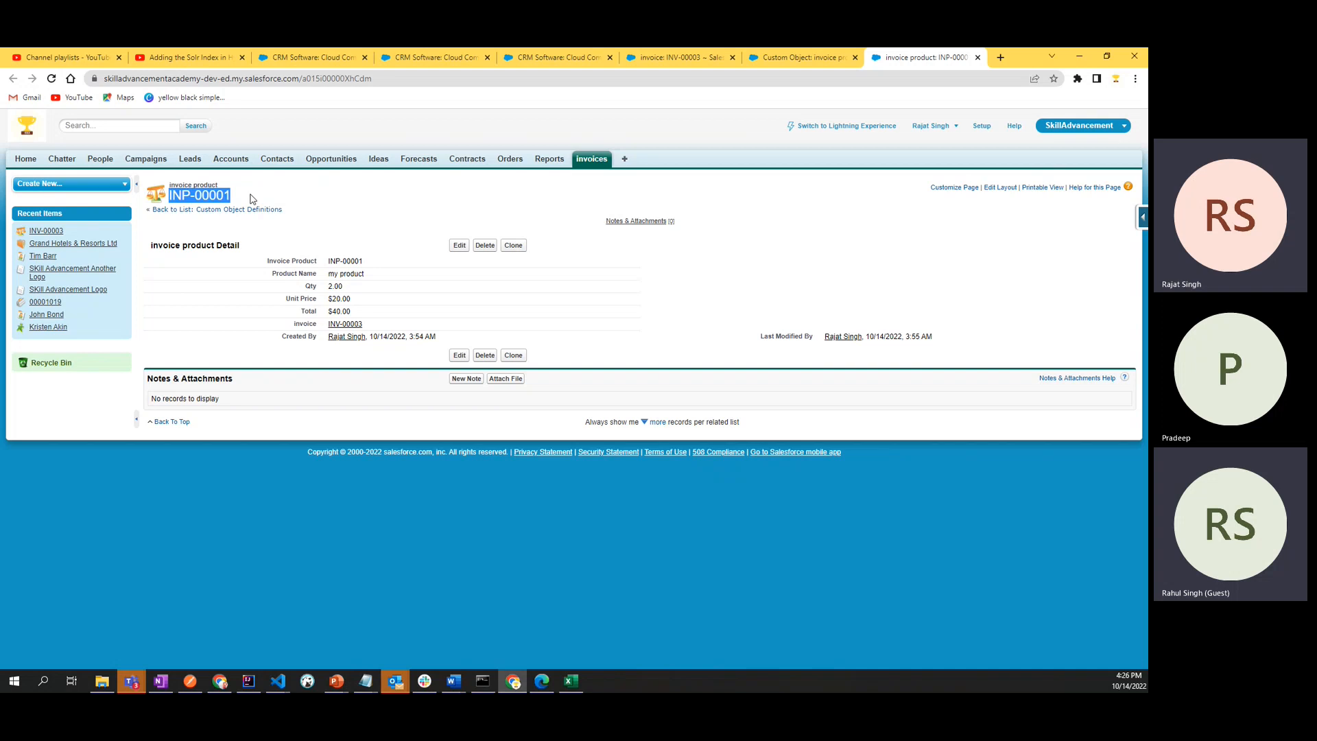
click(267, 194)
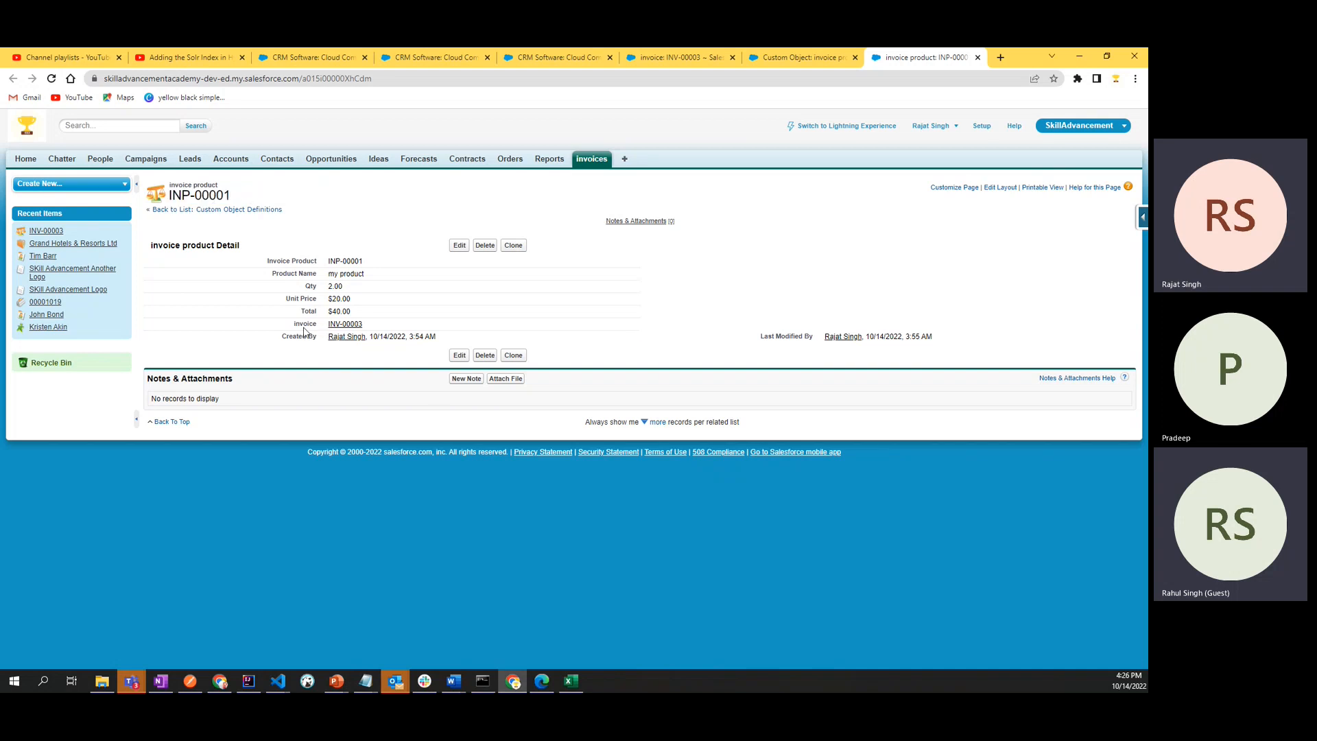
mouse_move(346, 331)
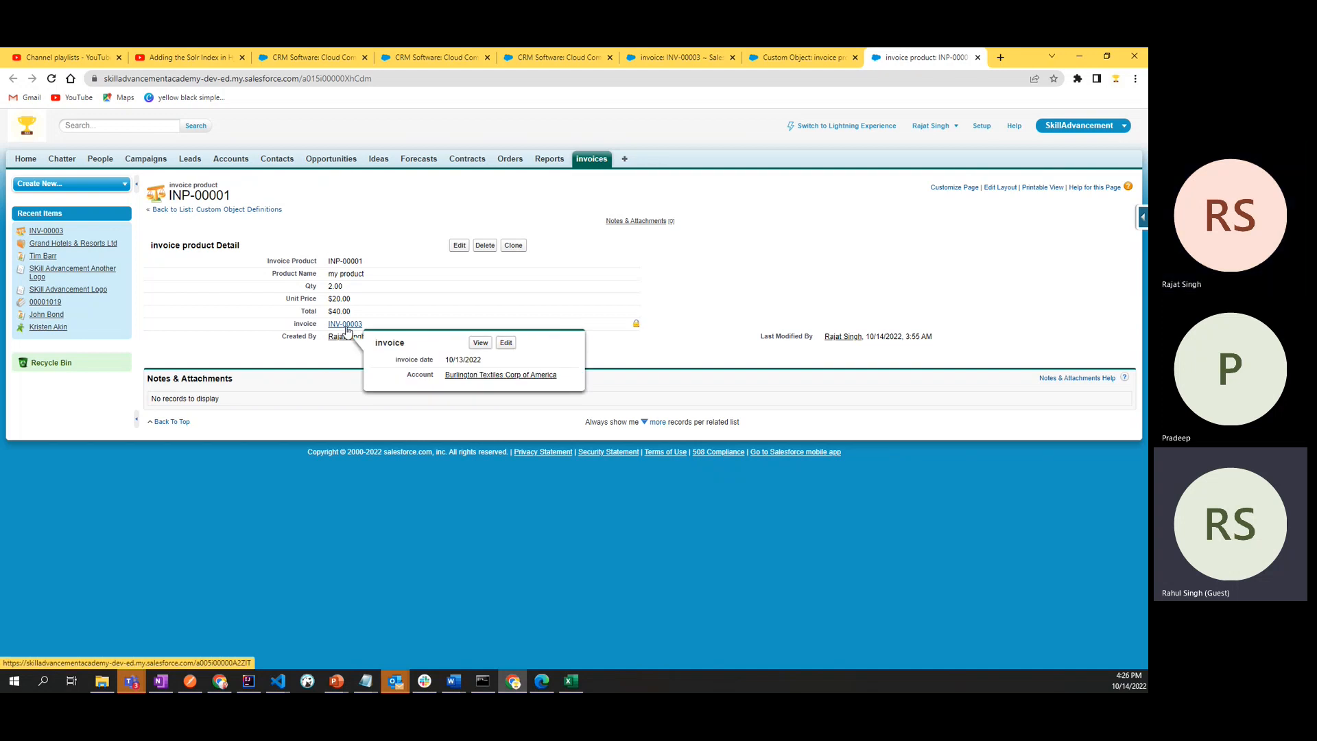
click(346, 325)
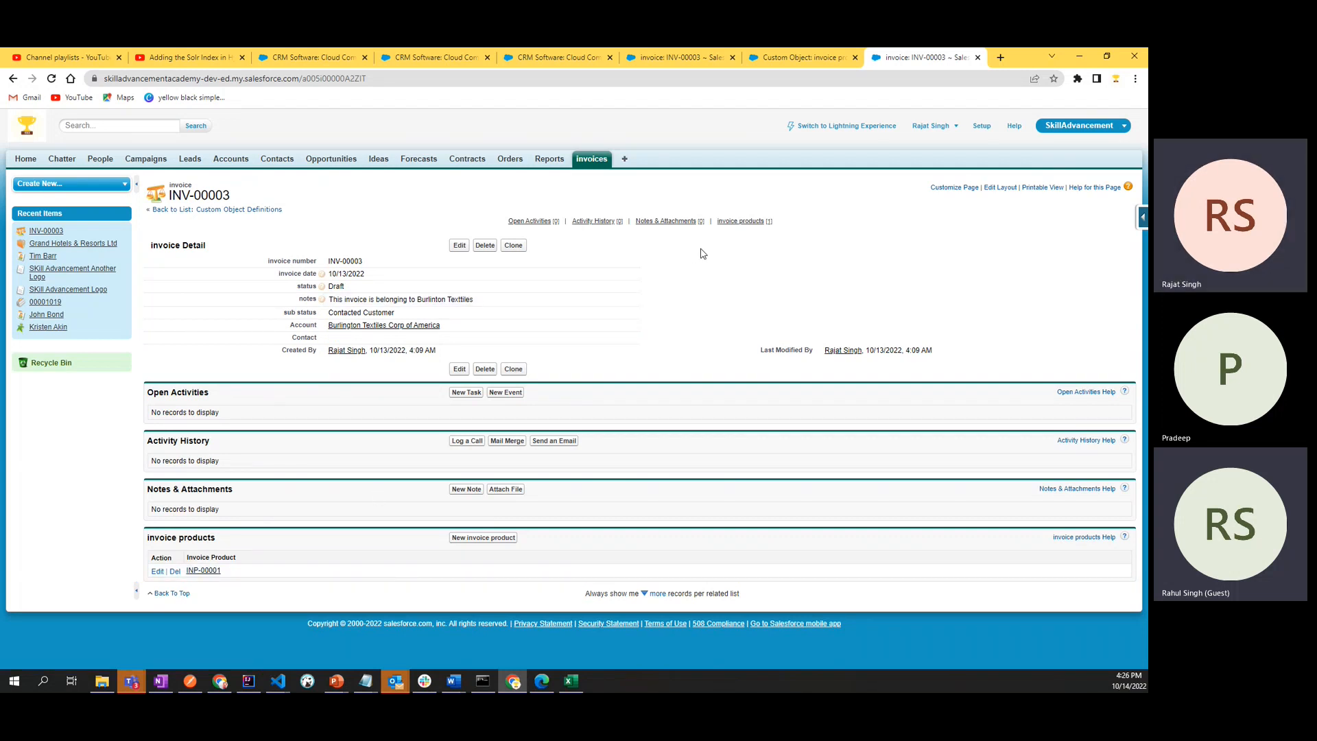
- Switch to the invoice product custom object definition and review its fields, layouts, actions and object limits
click(774, 55)
scroll(367, 449, down, 6)
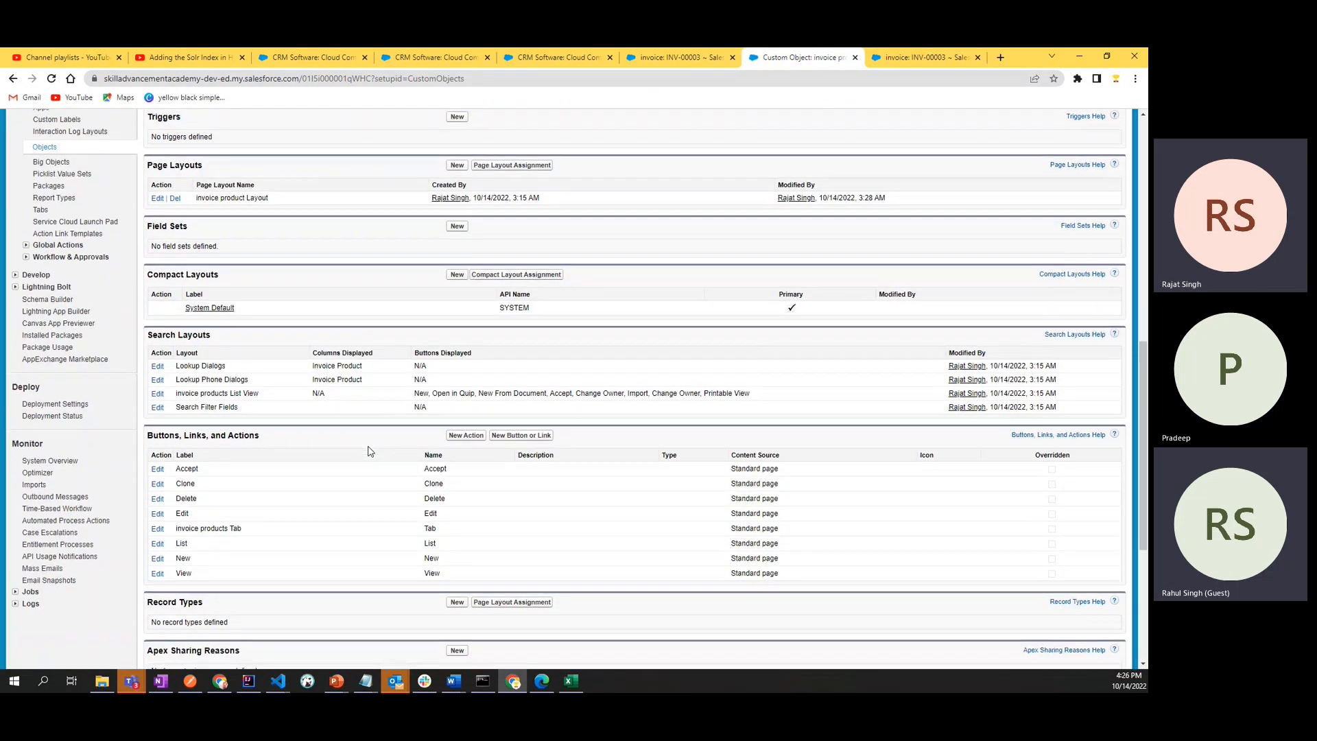
scroll(369, 451, down, 5)
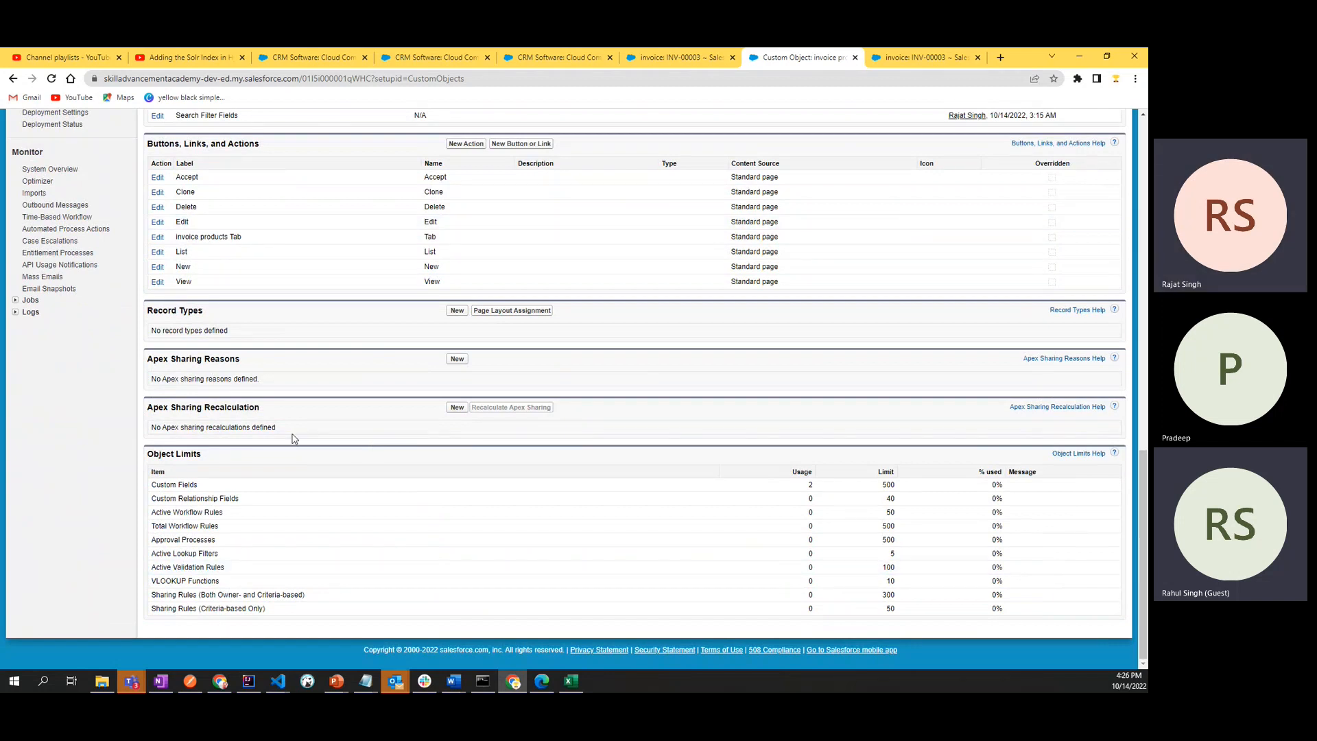
scroll(294, 438, up, 5)
scroll(294, 438, up, 10)
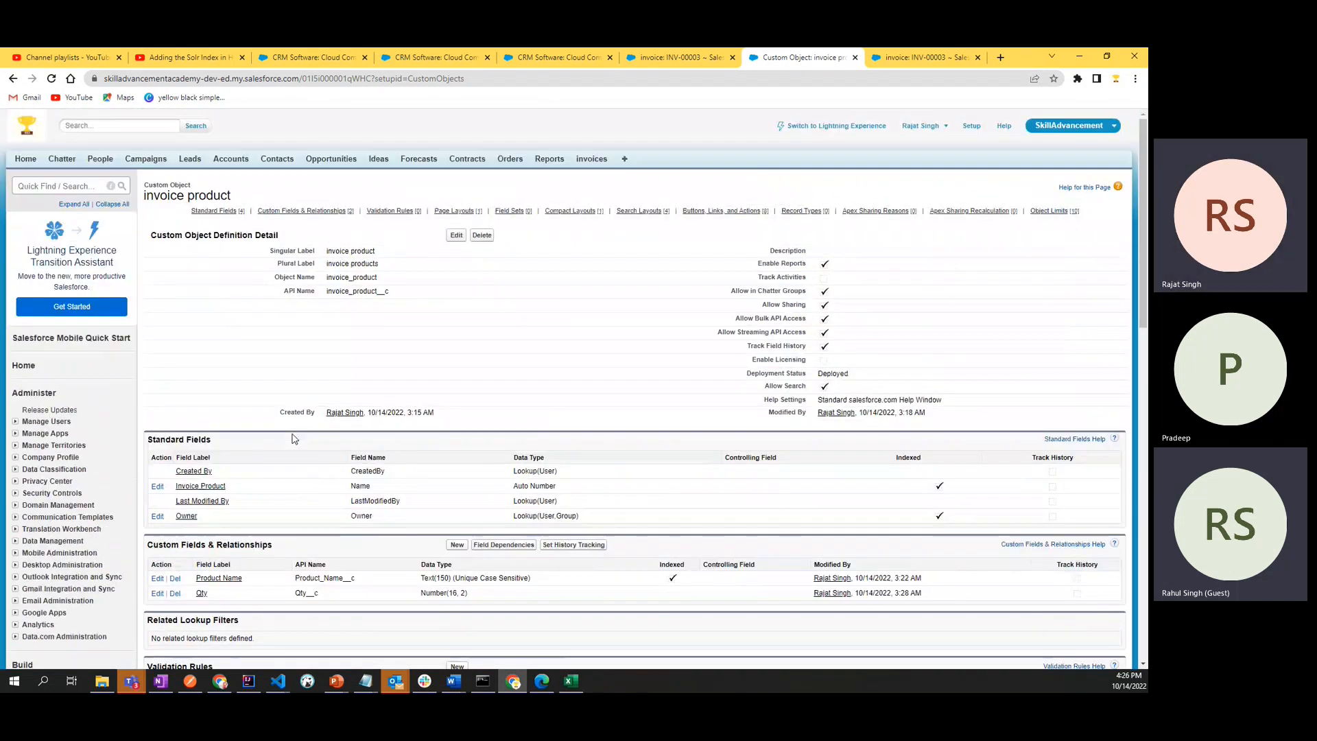
scroll(61, 570, down, 1)
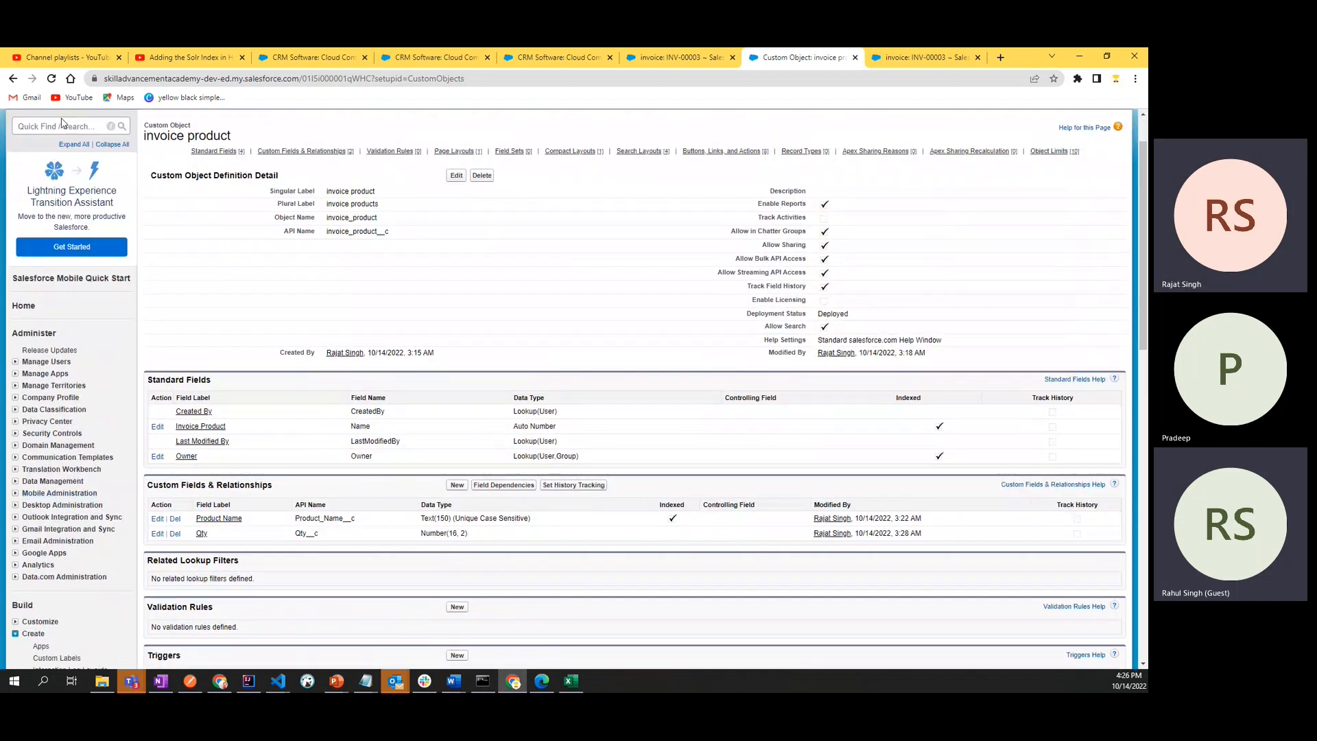
- Find the custom objects list in Setup and open the invoice product definition from it
click(61, 129)
text(invoice)
key(Return)
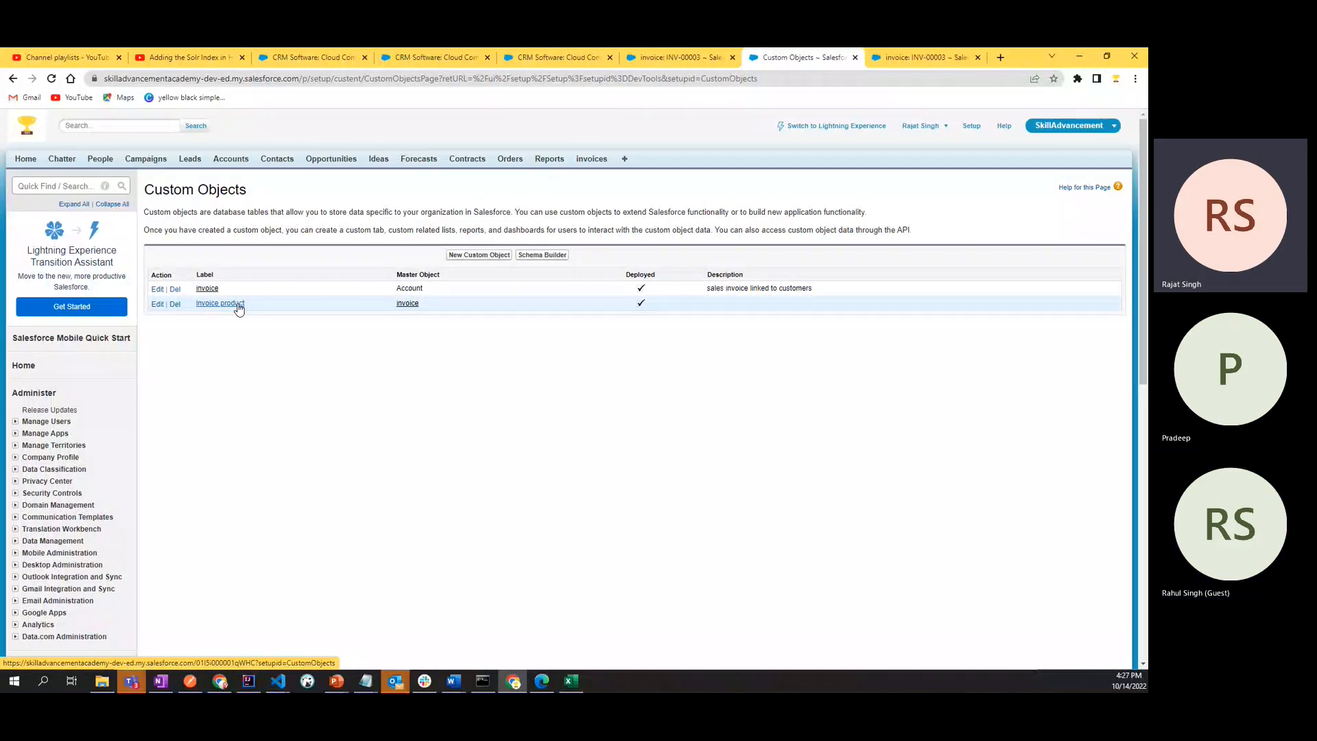
click(237, 306)
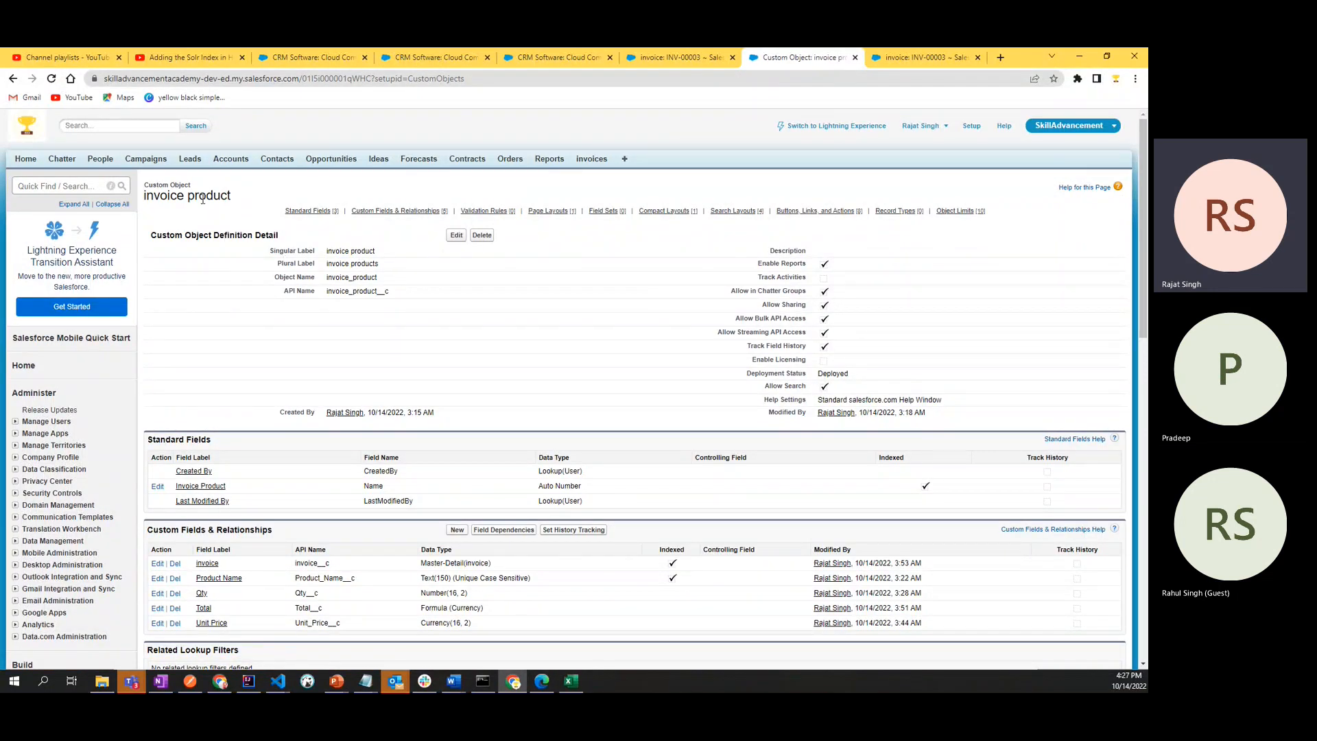
- Highlight the plural label, singular label and Allow Search setting in the invoice product's definition details
drag(328, 266, 414, 267)
click(414, 269)
drag(327, 252, 389, 255)
click(391, 321)
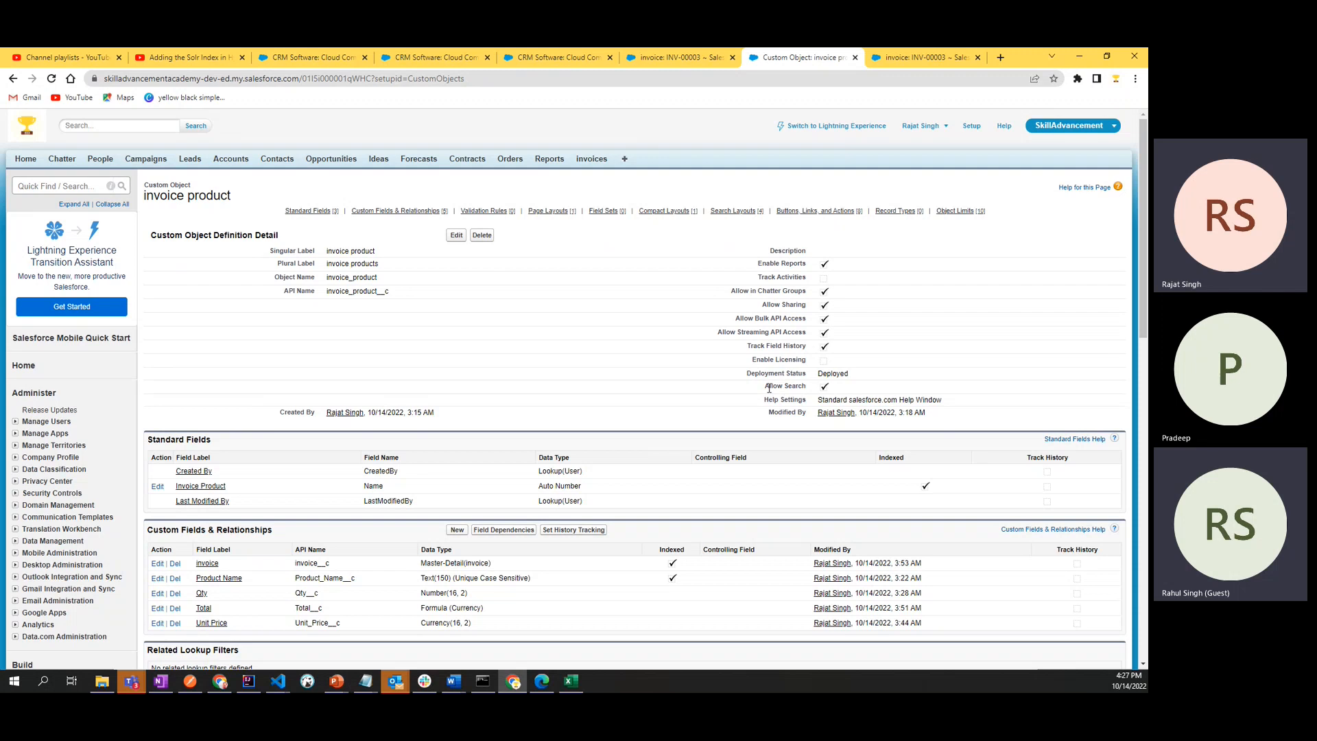
drag(770, 388, 808, 388)
click(882, 245)
- Highlight the Custom Fields & Relationships heading and the invoice product object's title
scroll(689, 388, down, 2)
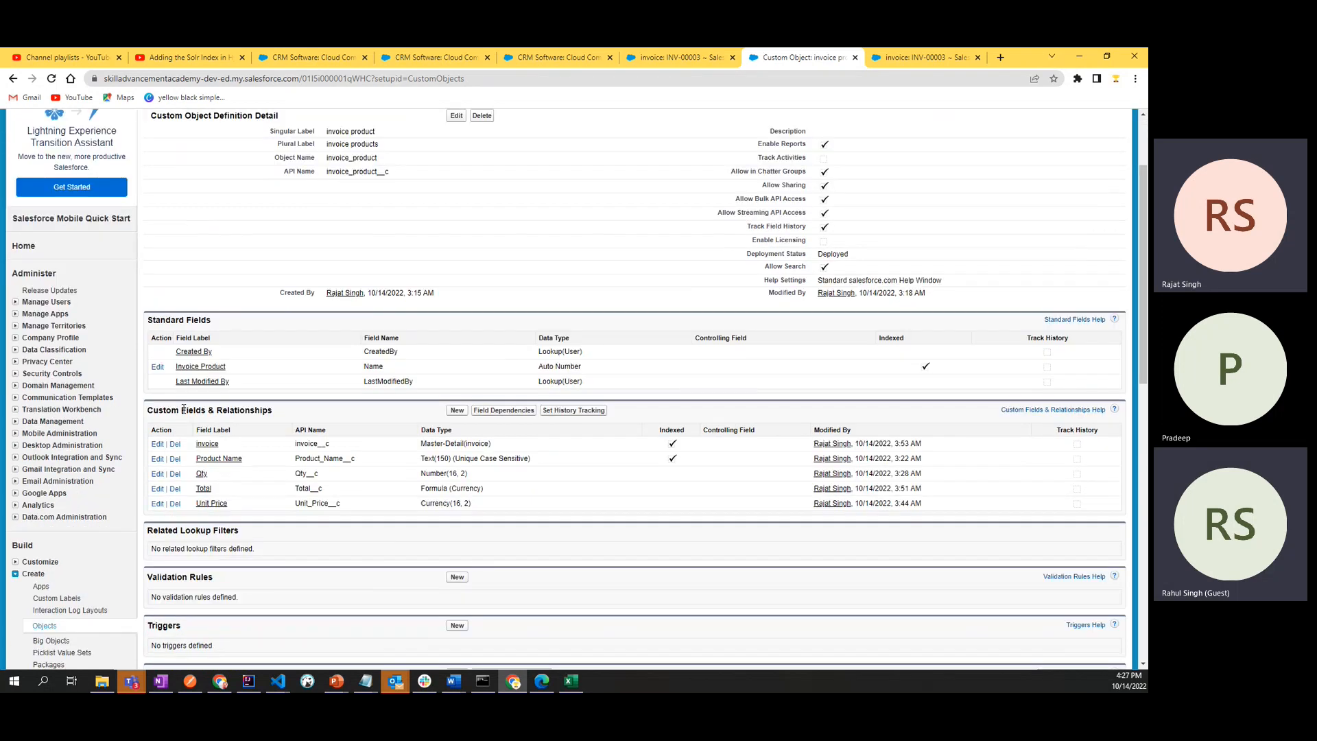
drag(146, 411, 268, 415)
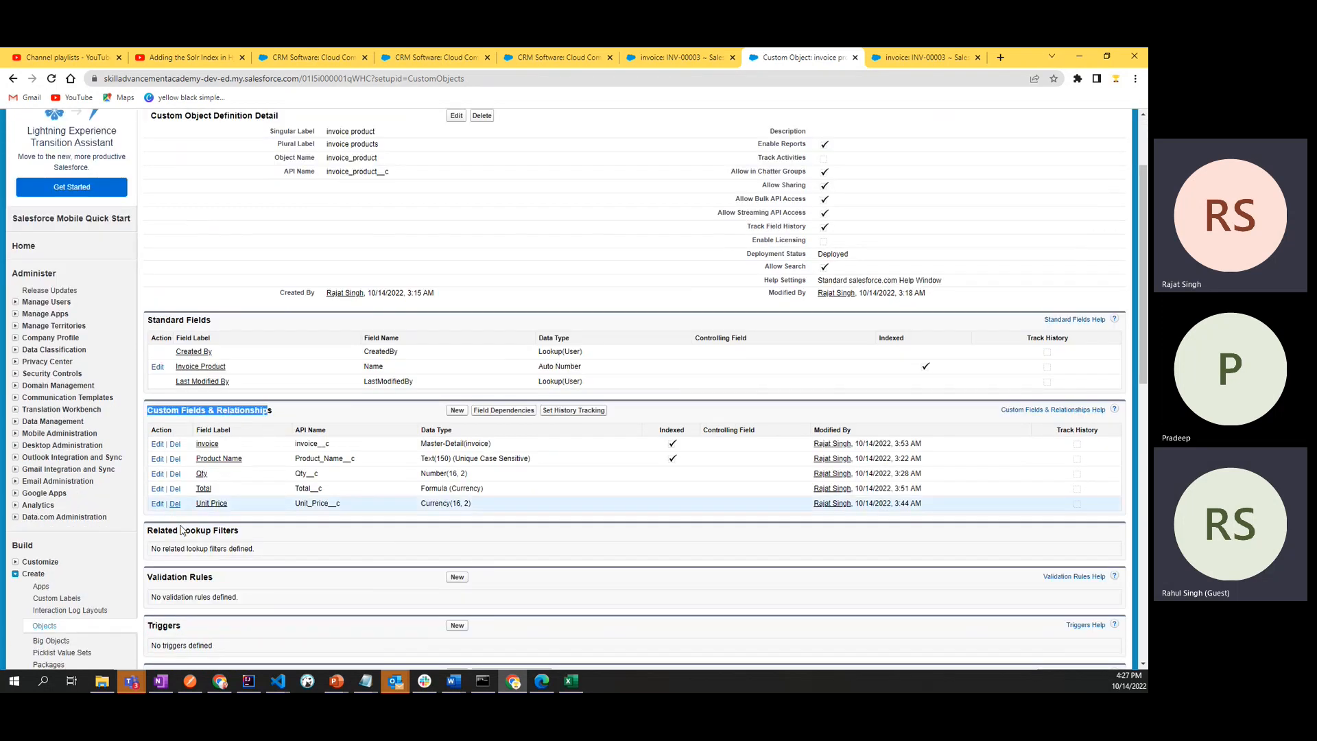
scroll(463, 519, up, 1)
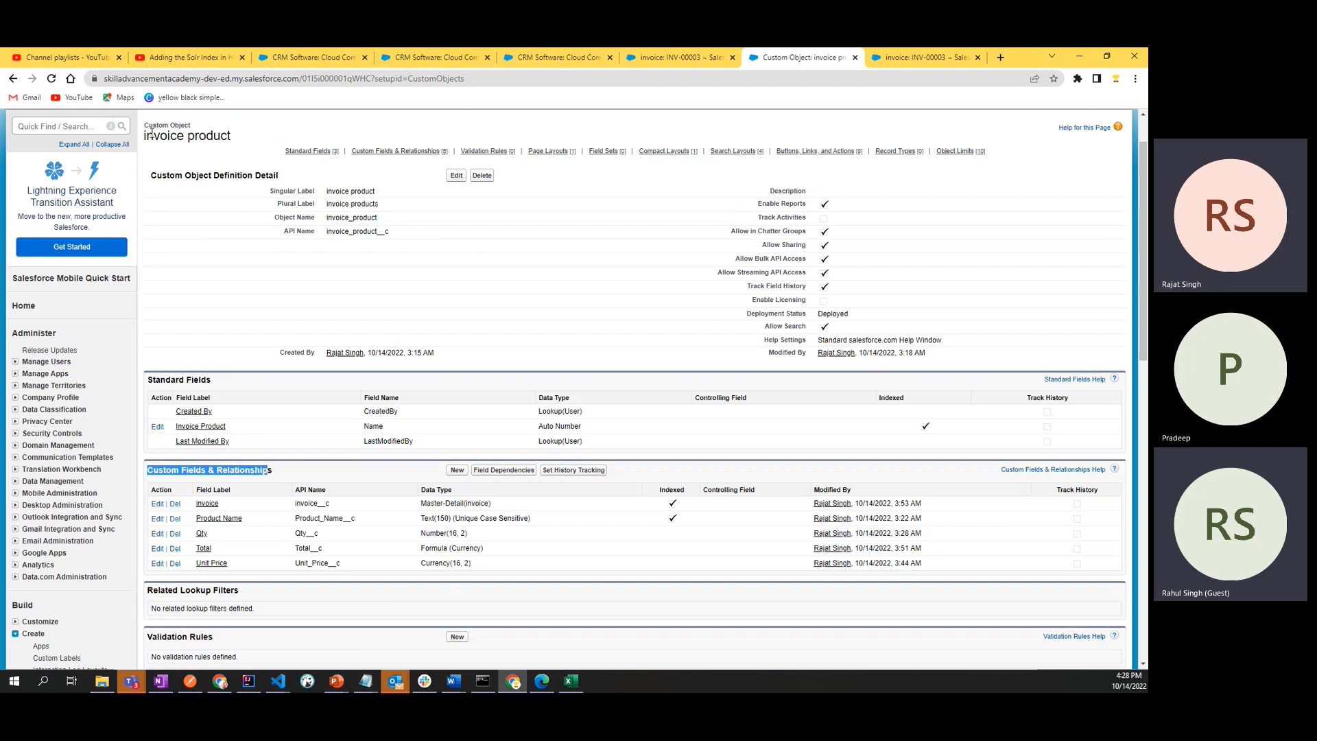
drag(151, 133, 231, 136)
click(296, 129)
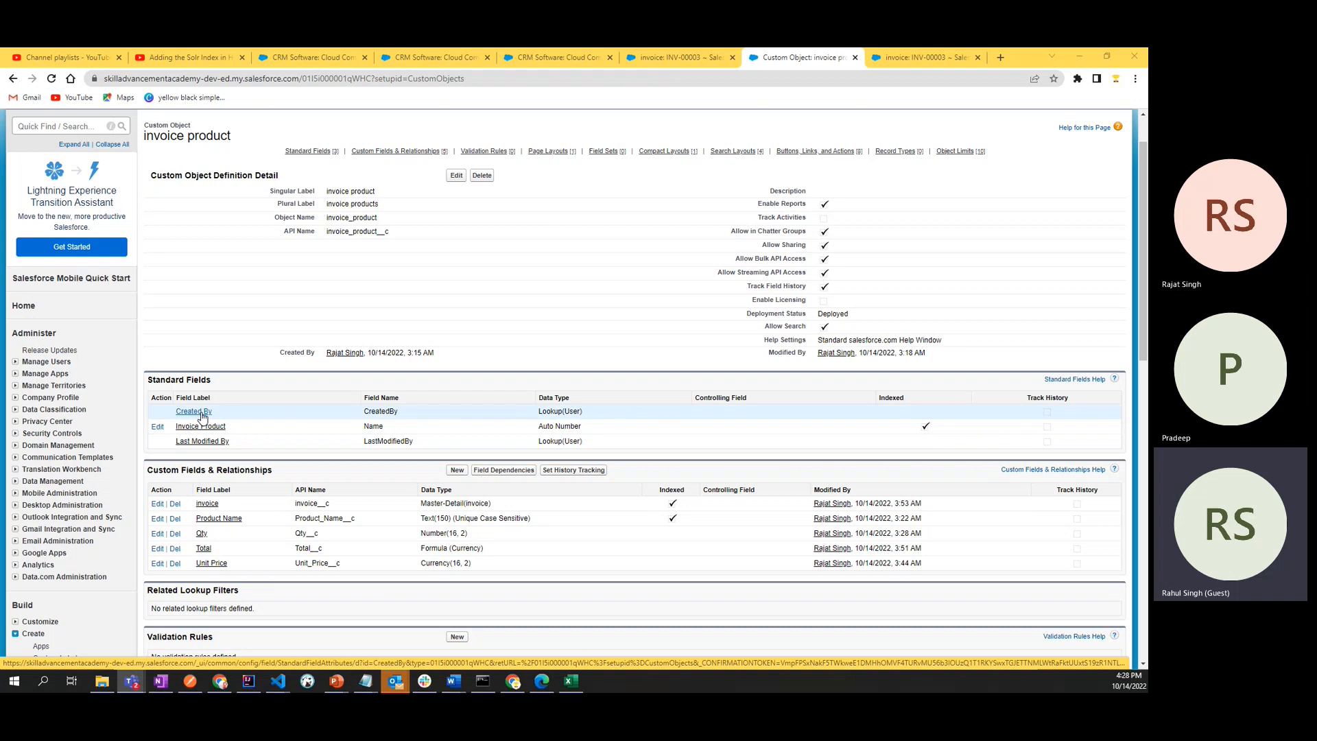
- Go to the custom objects list, search Setup for "objects" to reach it again, and highlight the Custom Objects heading
scroll(202, 416, down, 4)
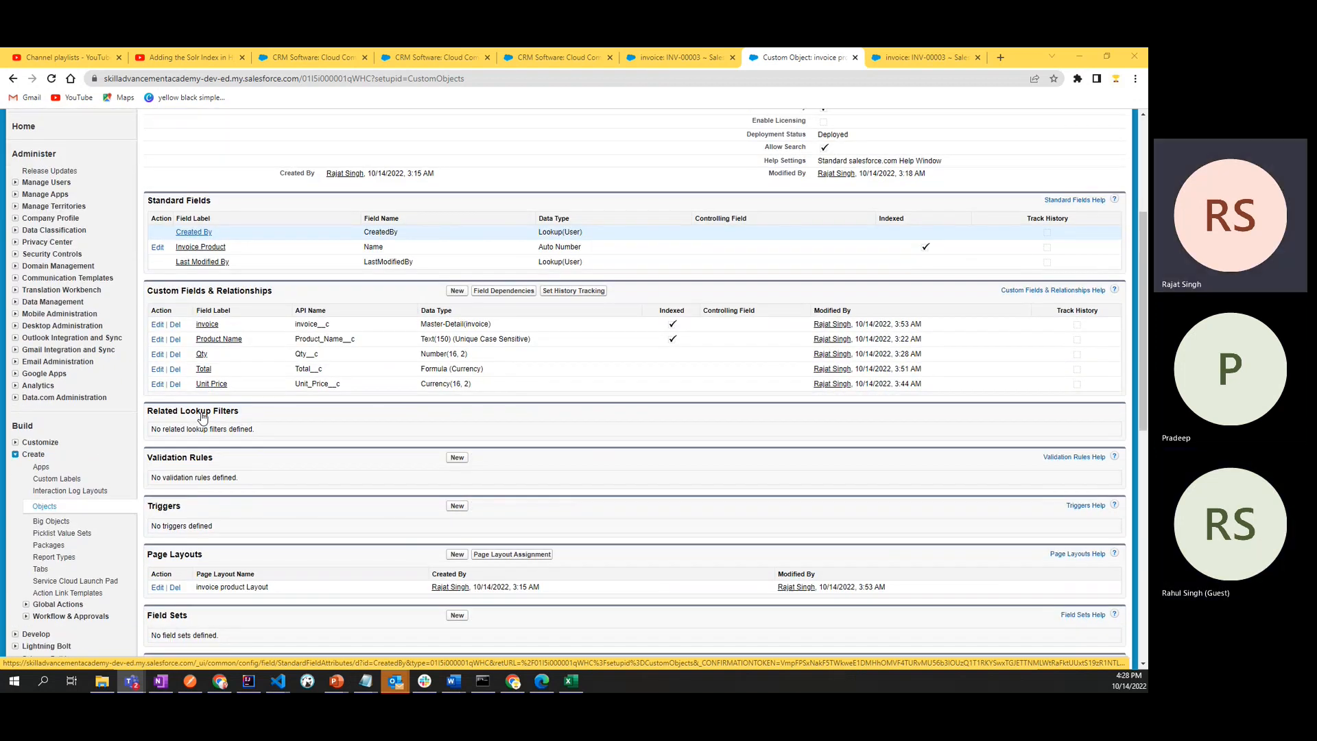
scroll(203, 420, up, 5)
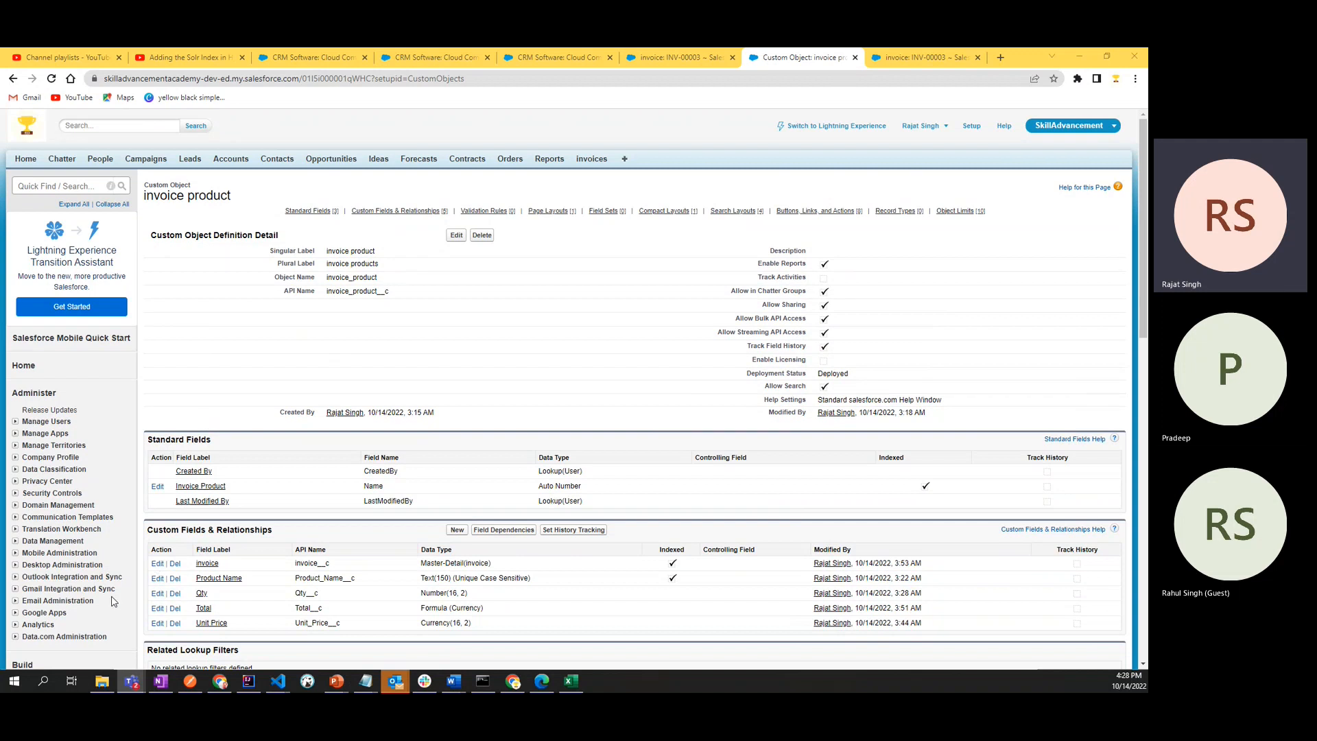
scroll(110, 599, down, 3)
click(45, 513)
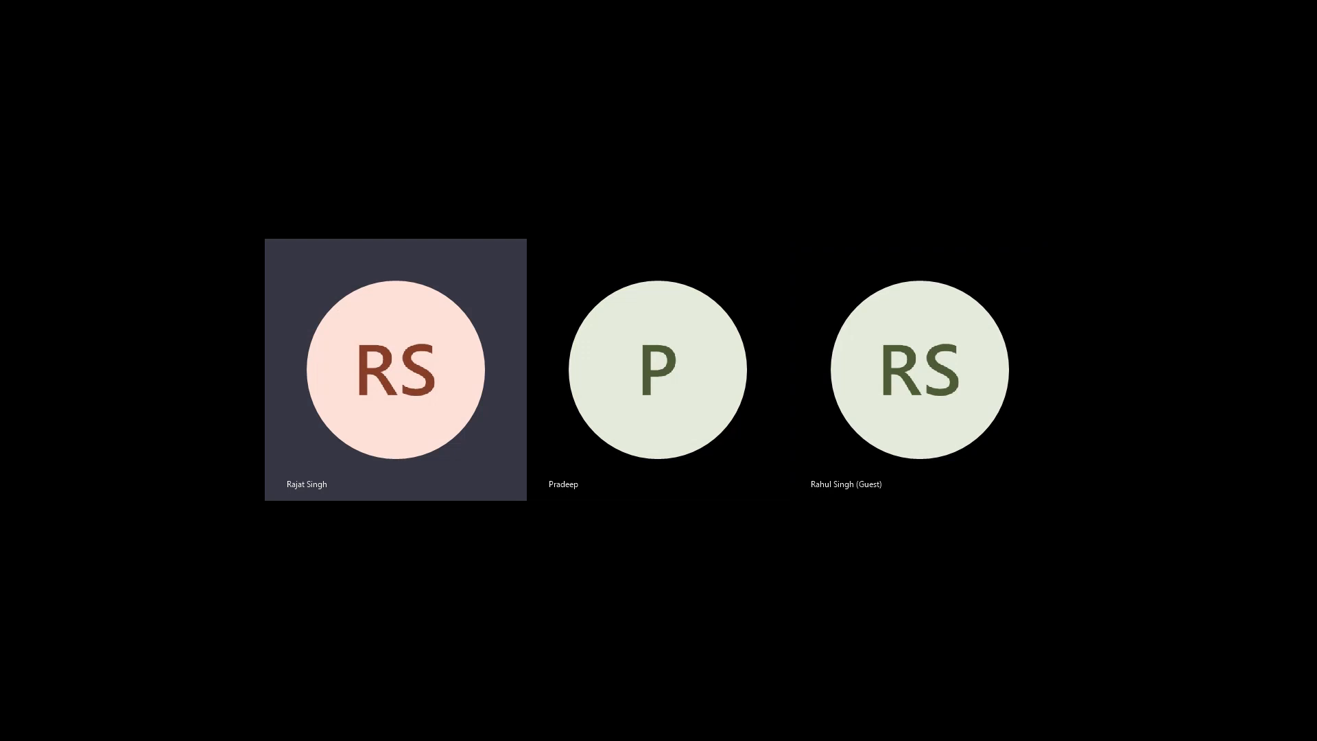
text(objects)
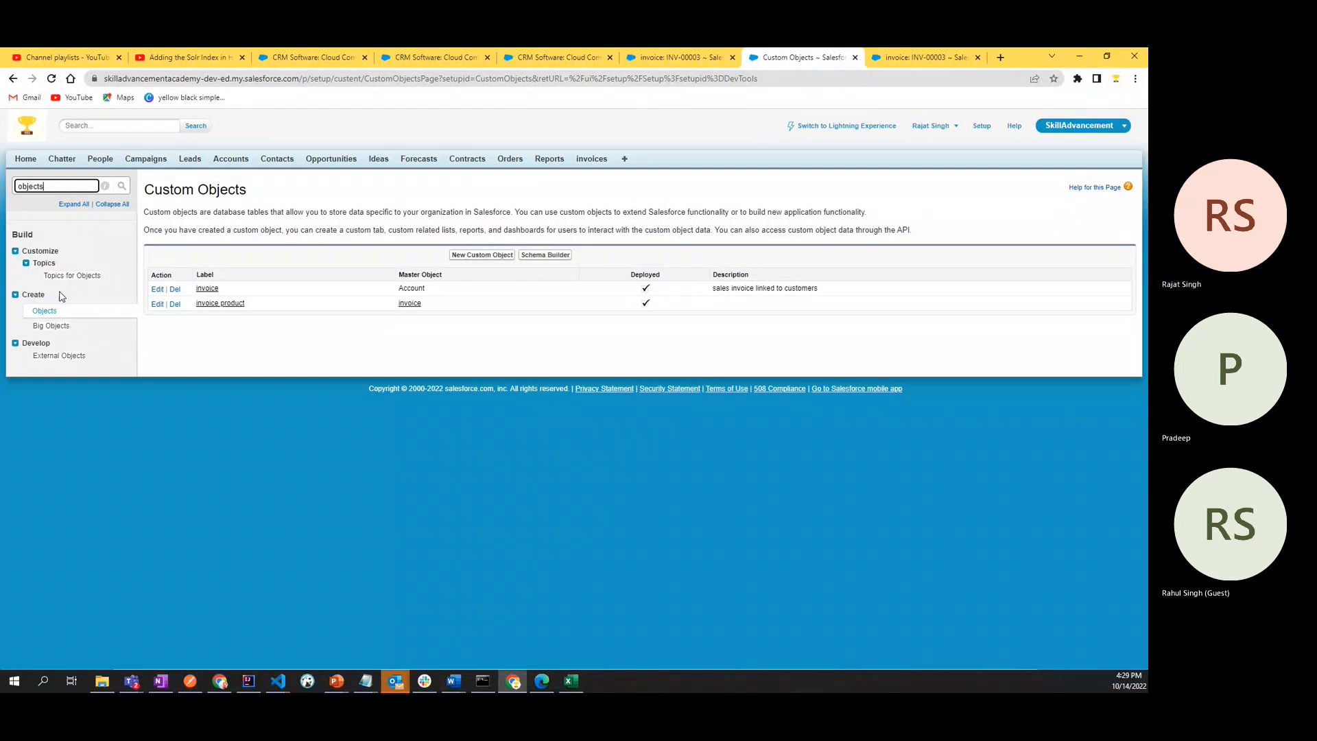
click(45, 312)
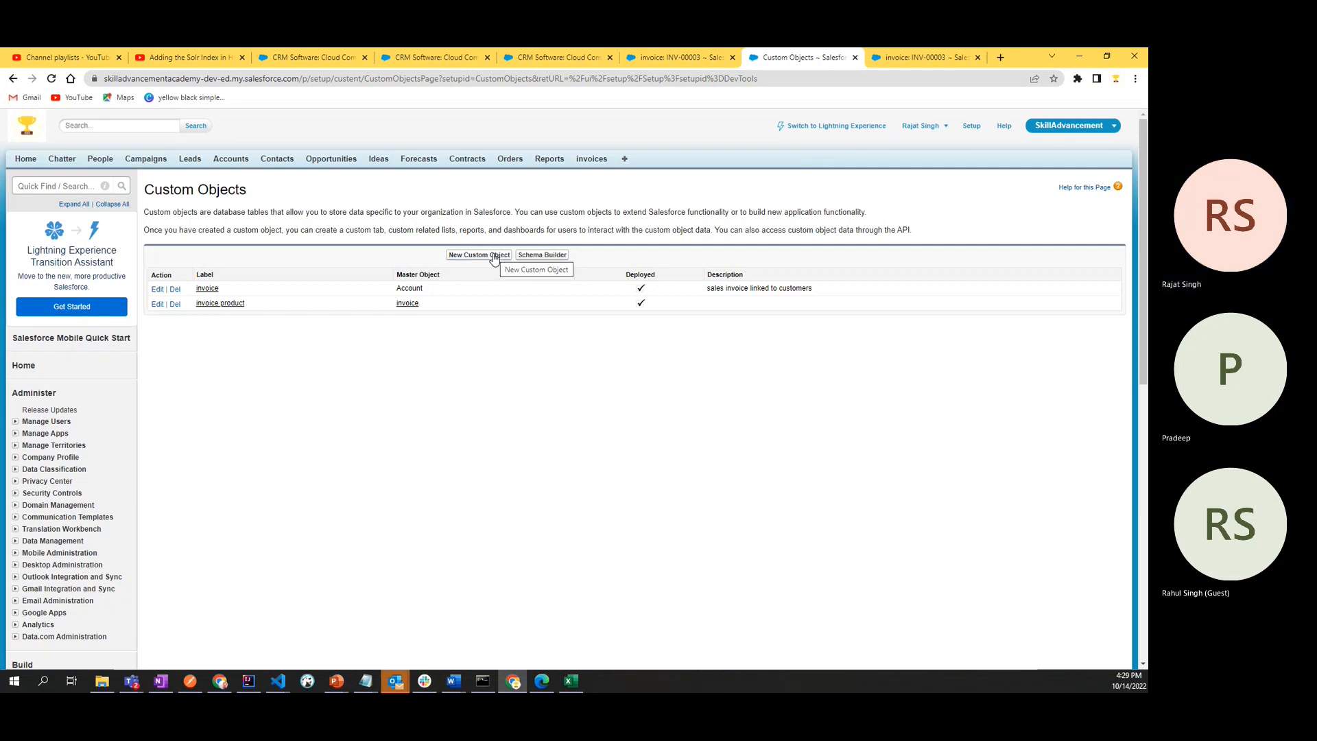
drag(274, 194, 145, 195)
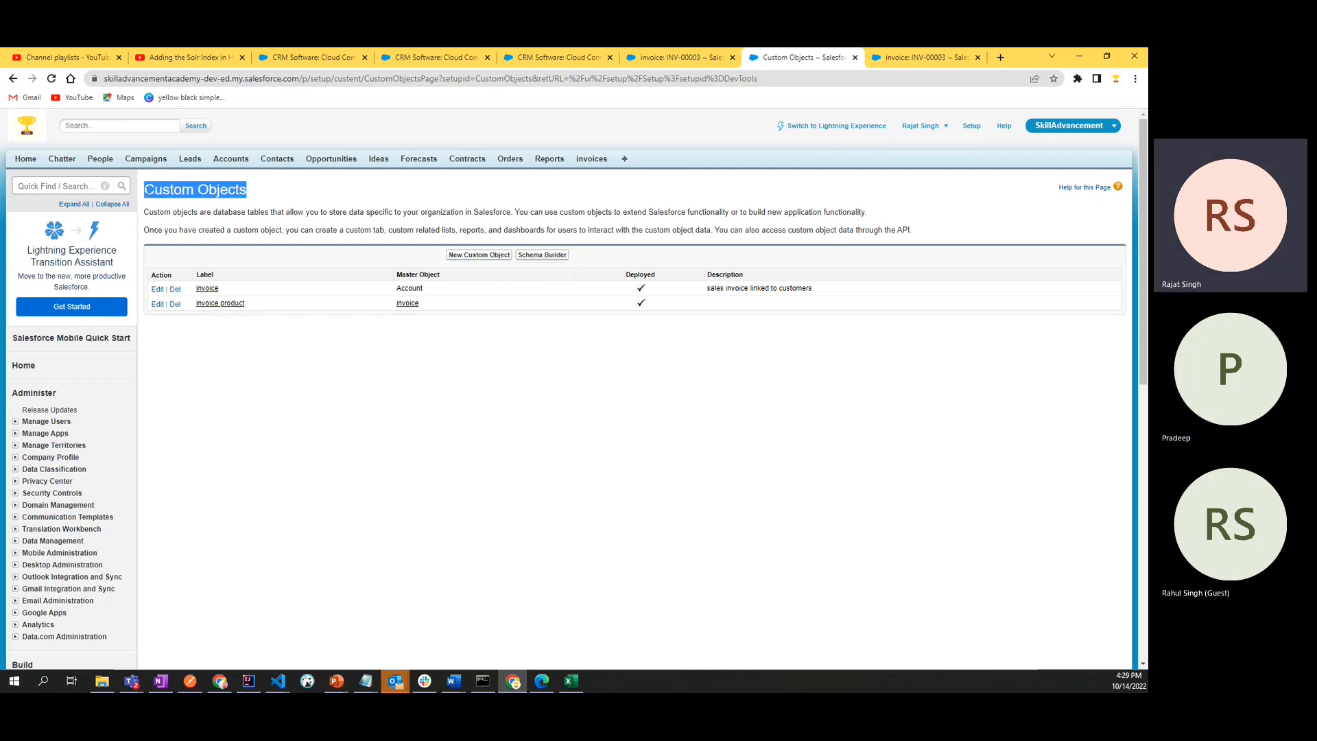
click(207, 208)
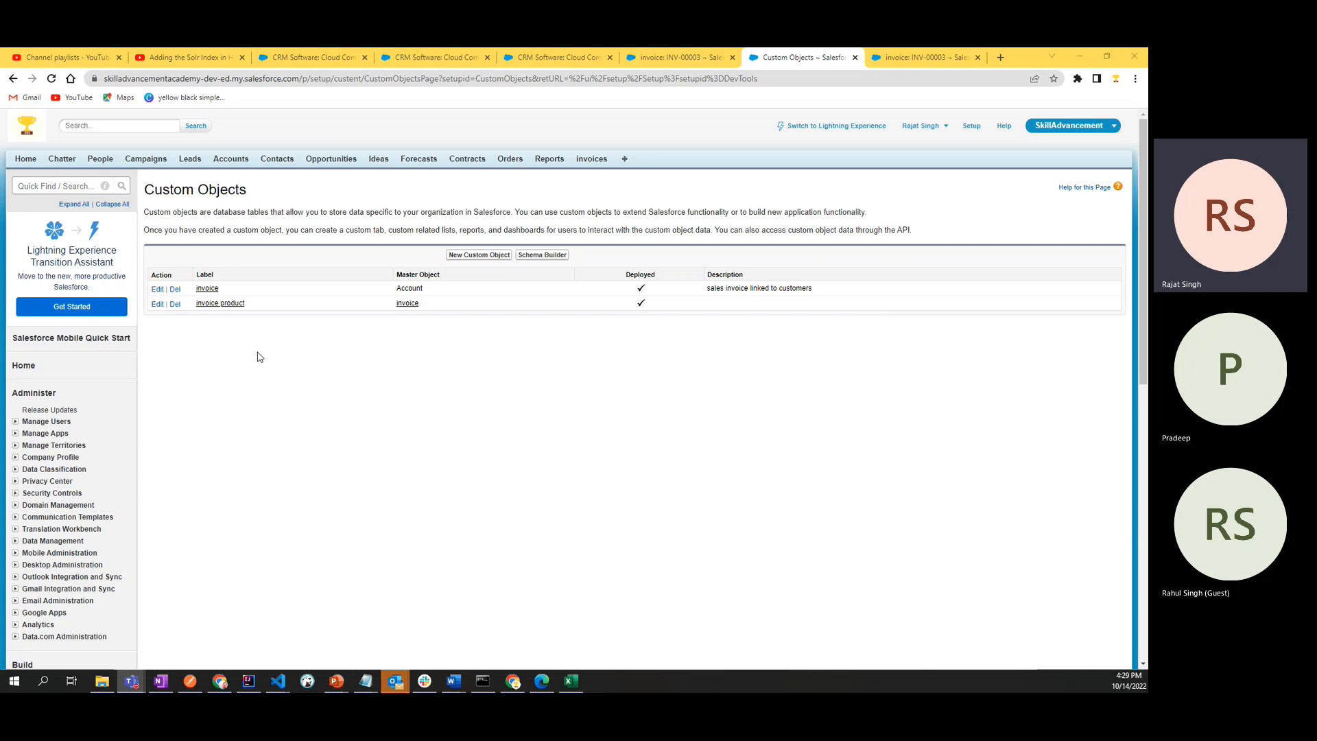
- Open the invoice product definition and highlight its singular label, plural label and object name
click(235, 308)
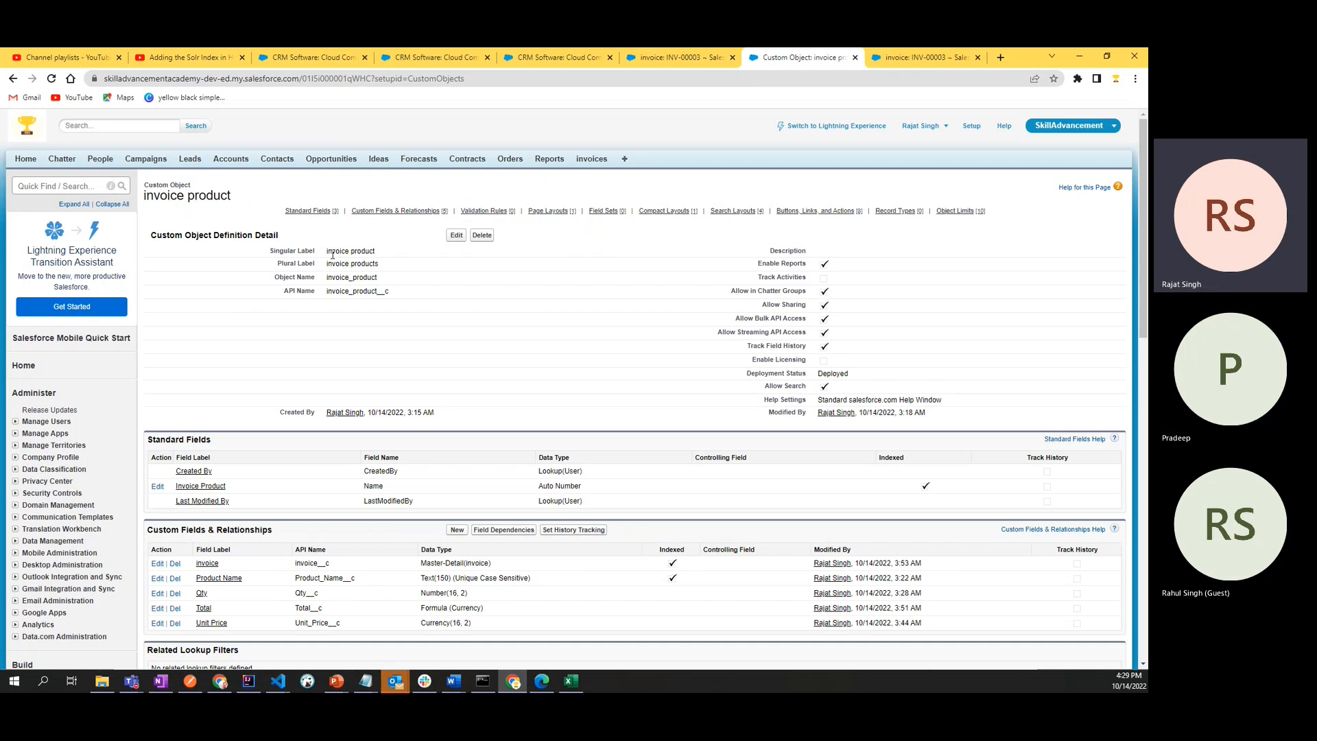
drag(322, 251, 386, 252)
triple_click(311, 251)
drag(277, 270, 402, 266)
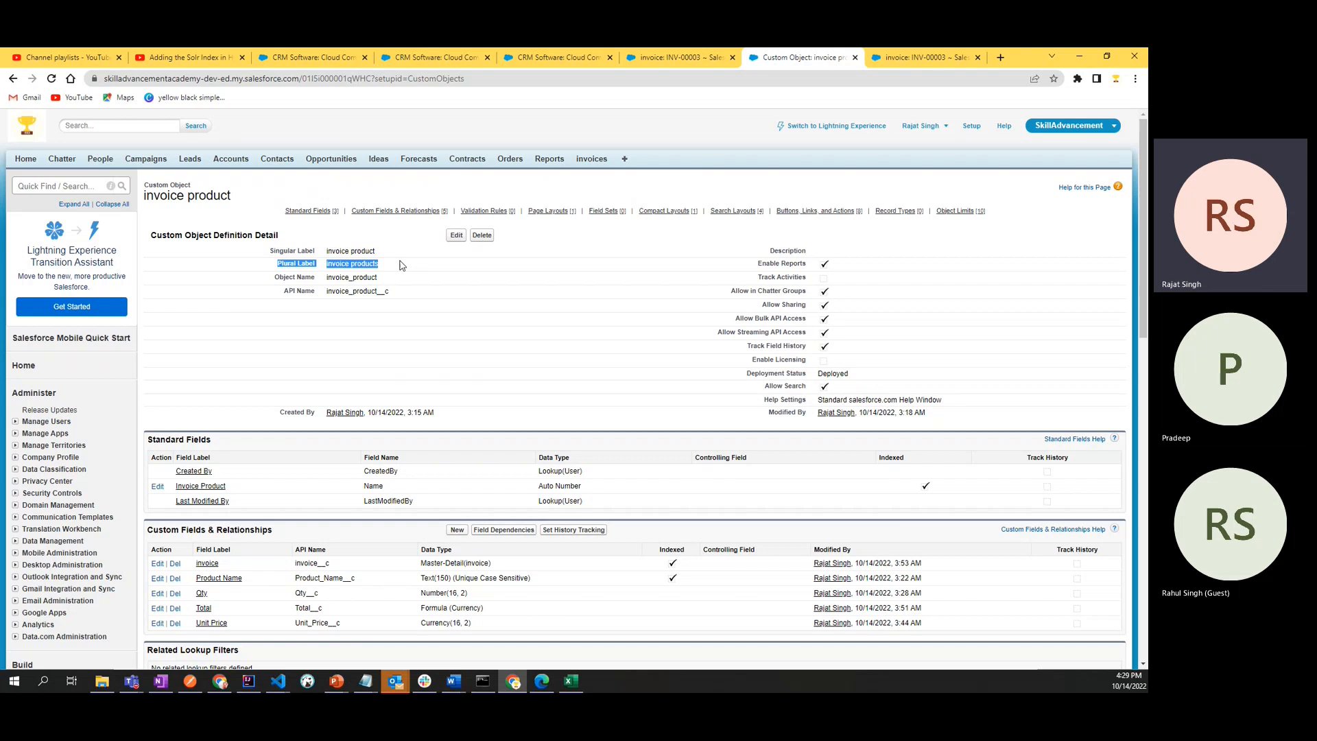
double_click(366, 277)
click(355, 326)
double_click(361, 278)
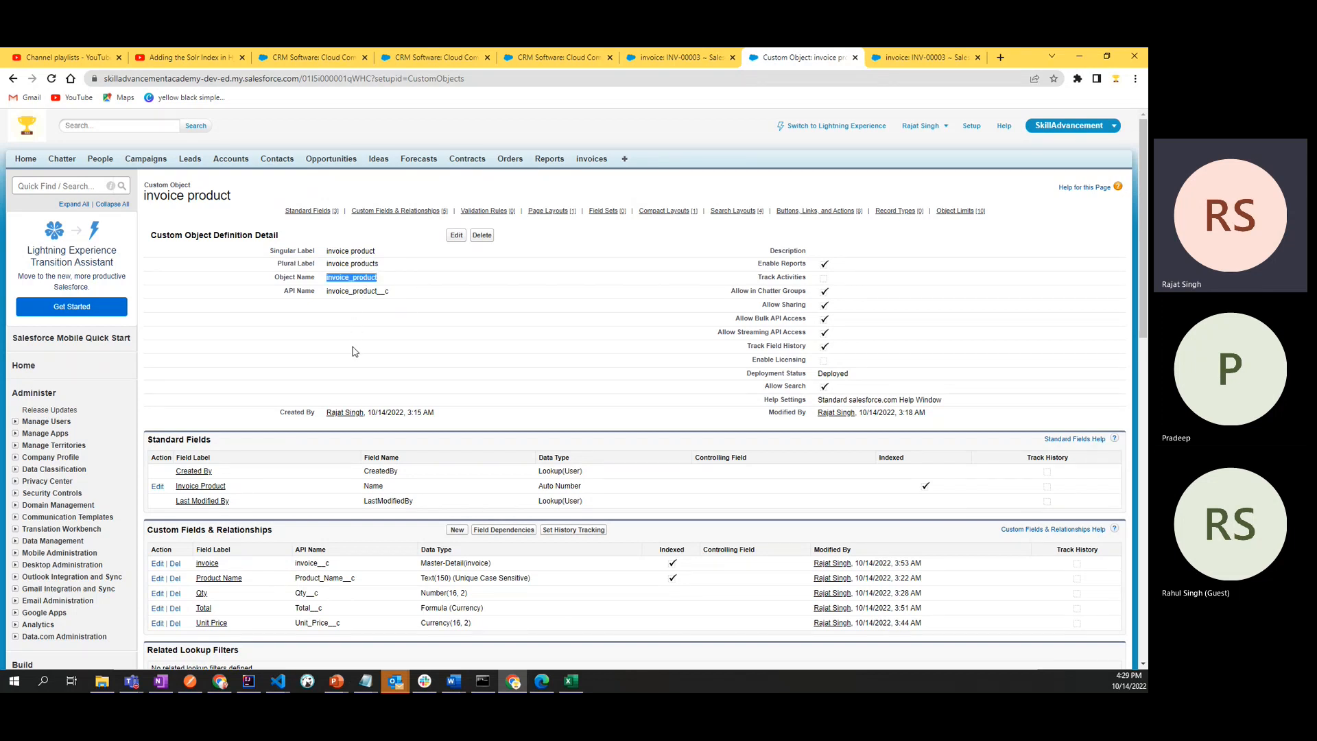
click(351, 367)
- Return to the custom objects list, recheck the invoice product entry's definition, and highlight the list's page heading
scroll(91, 514, down, 5)
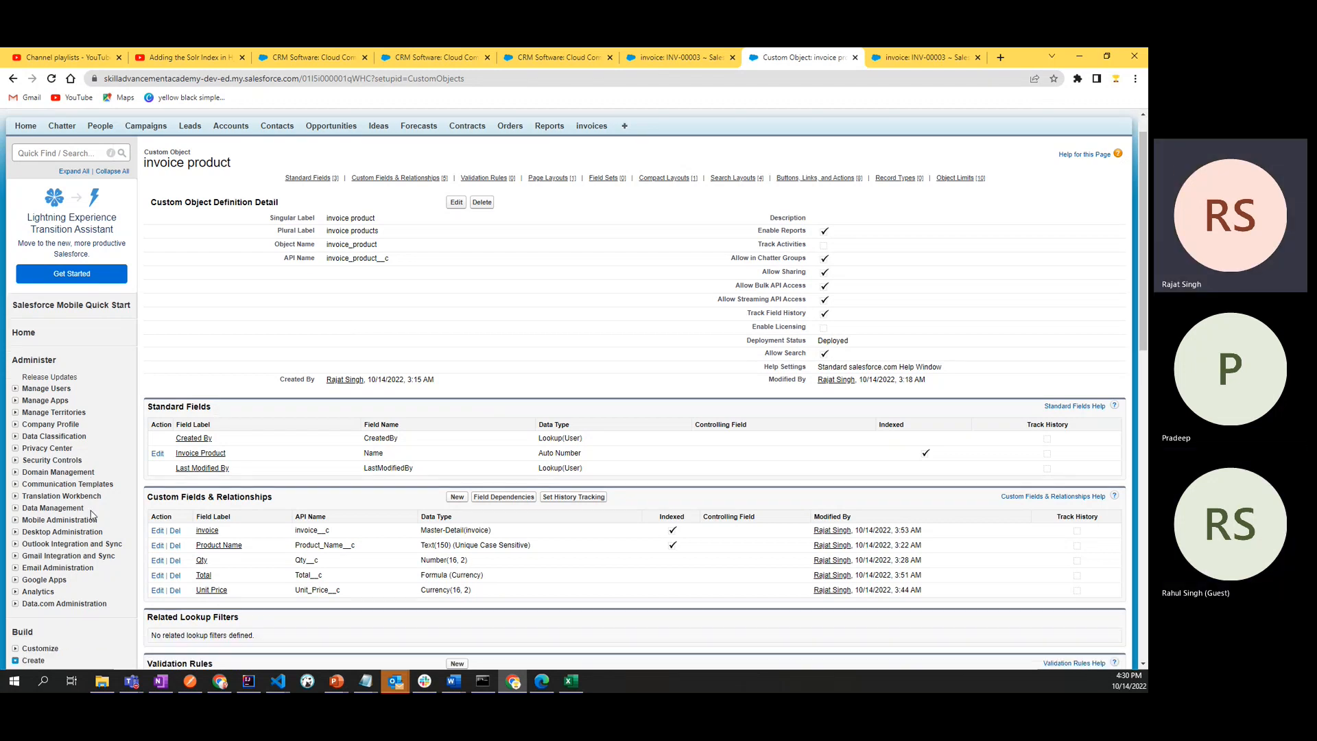
scroll(91, 515, down, 1)
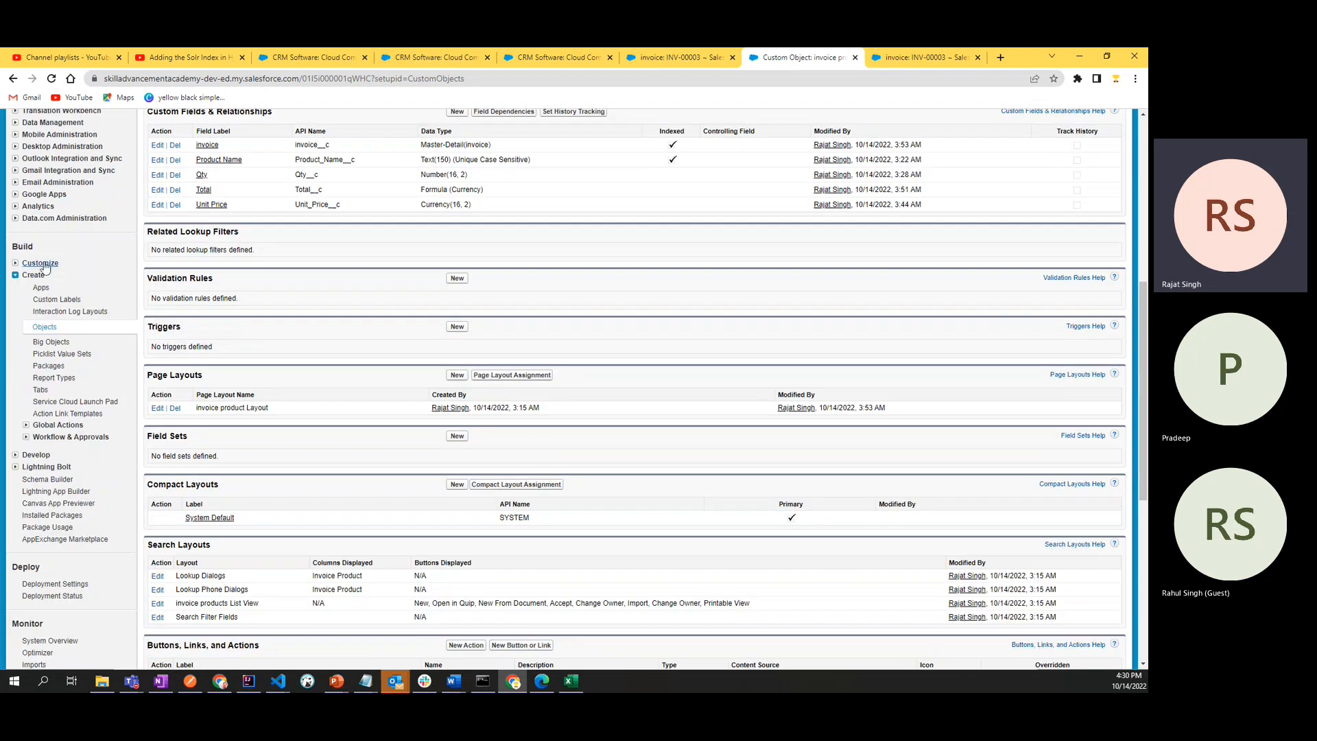
click(43, 328)
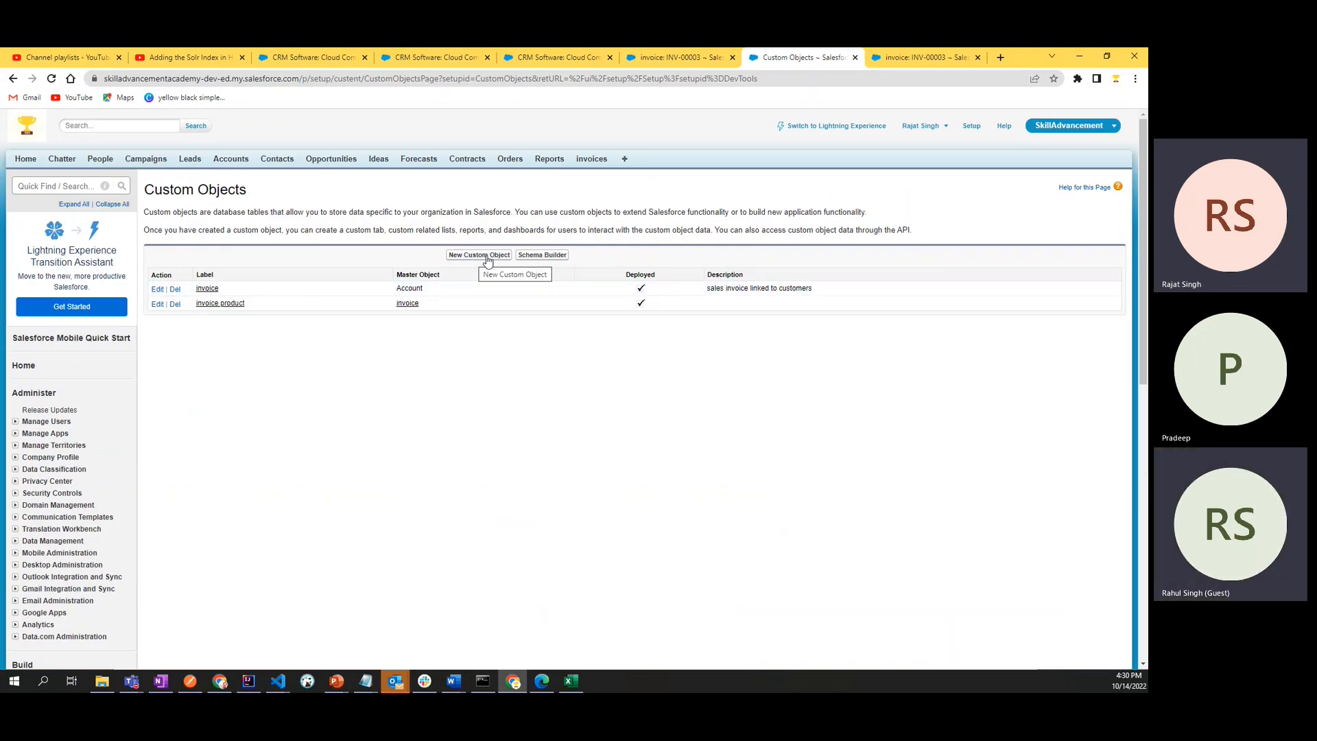
click(208, 306)
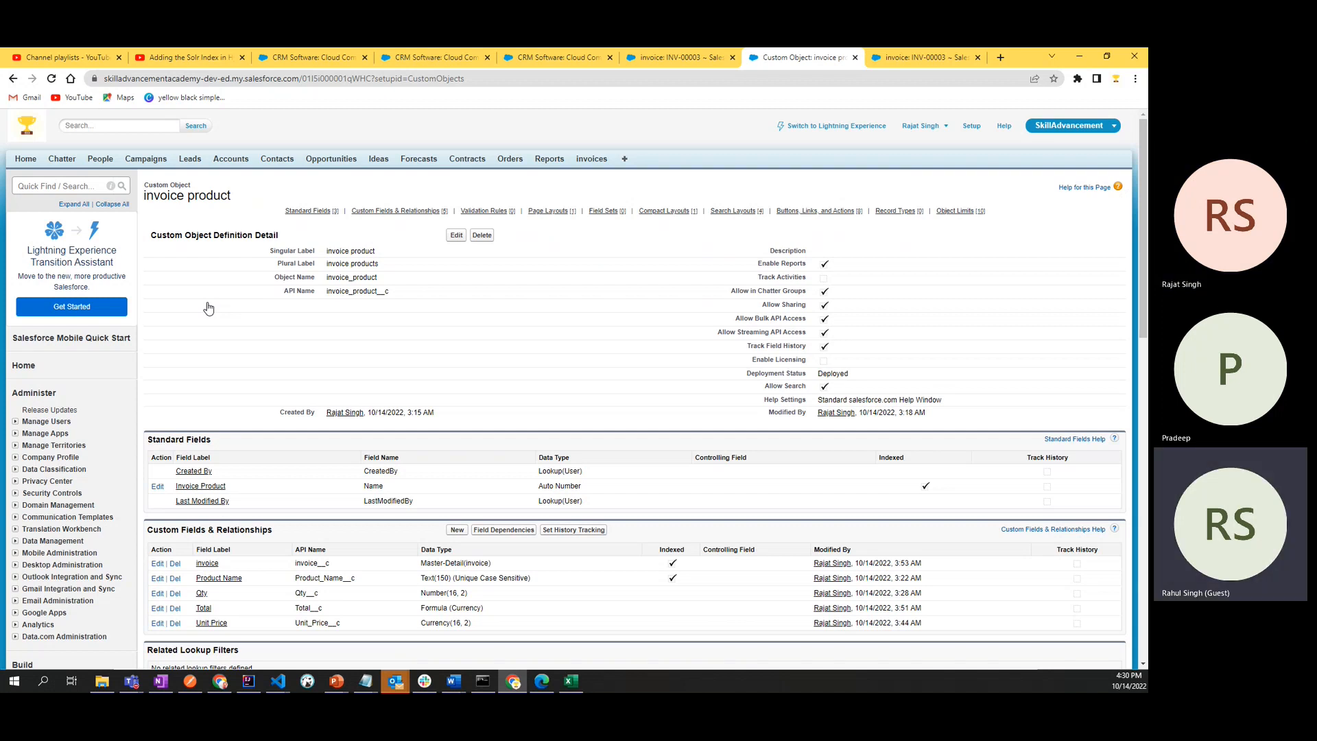
click(13, 78)
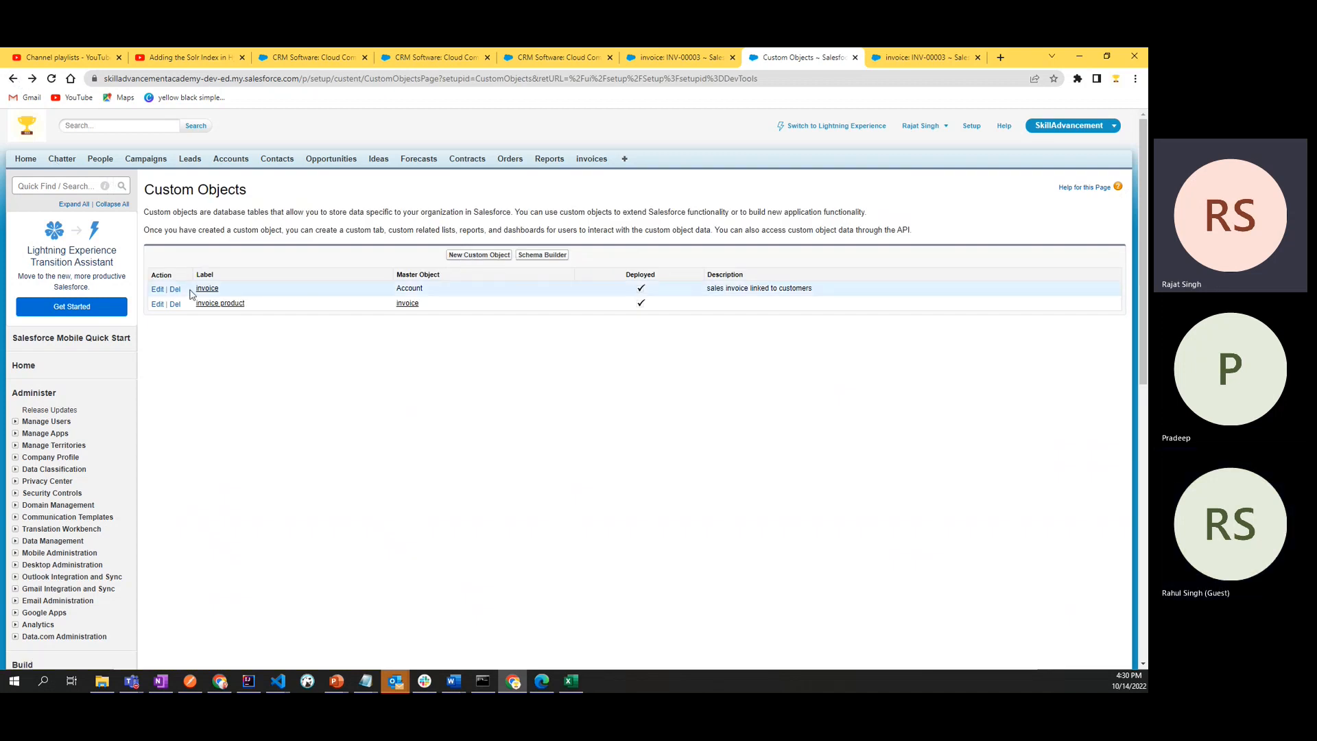
drag(153, 189, 295, 191)
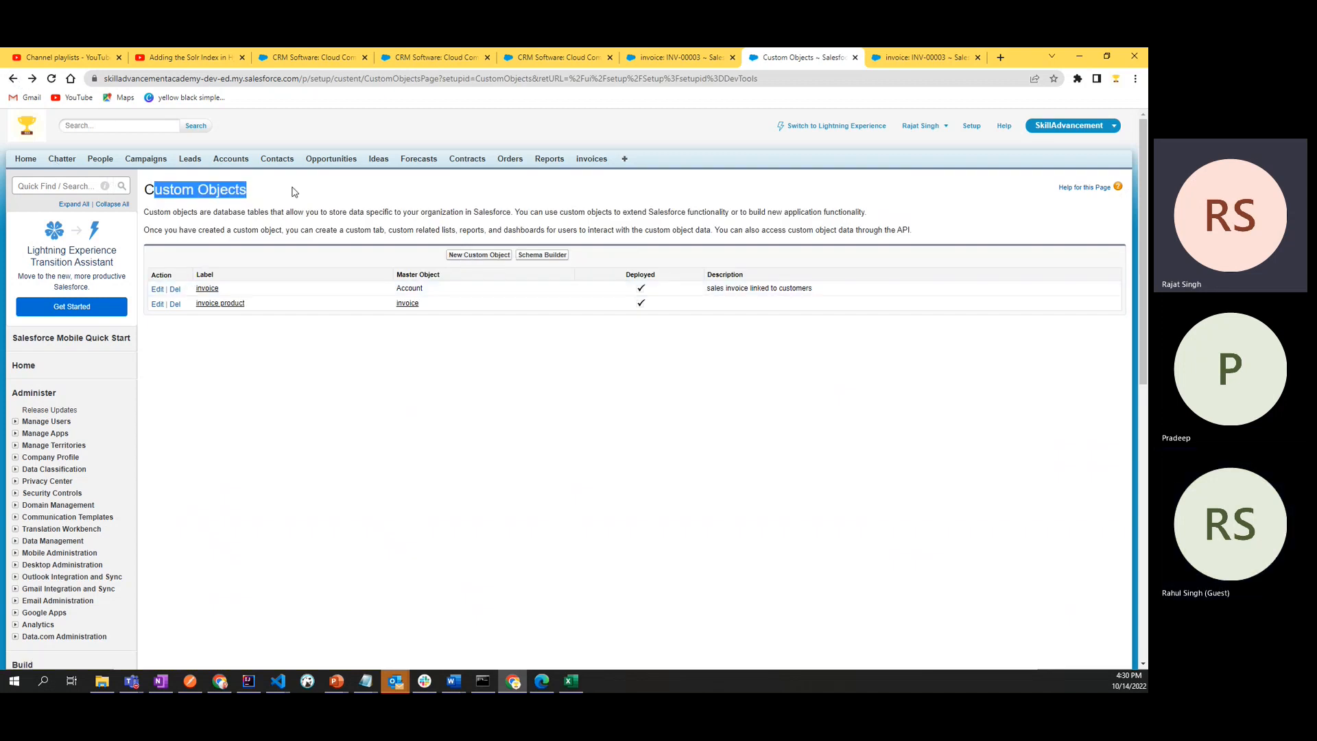
double_click(221, 189)
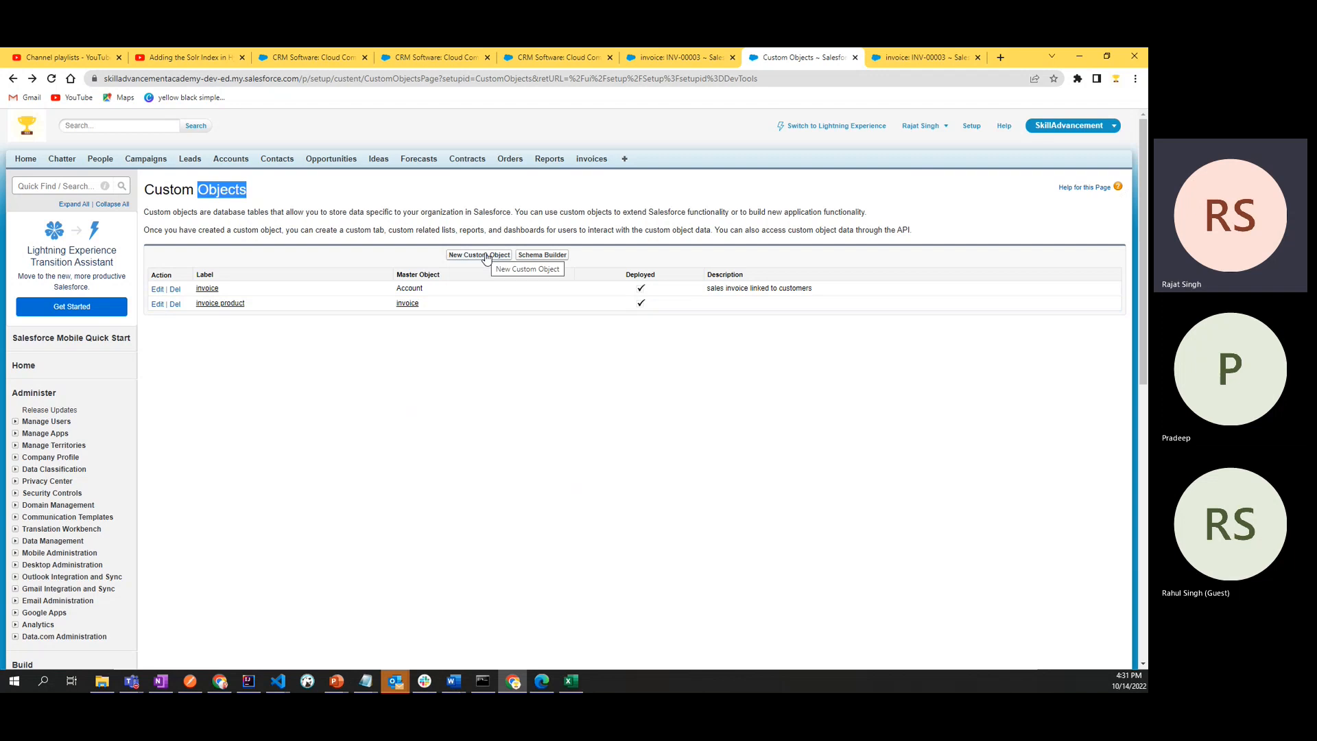
- Reopen the invoice product definition and highlight its title and the whole Custom Object Definition Detail section
click(230, 304)
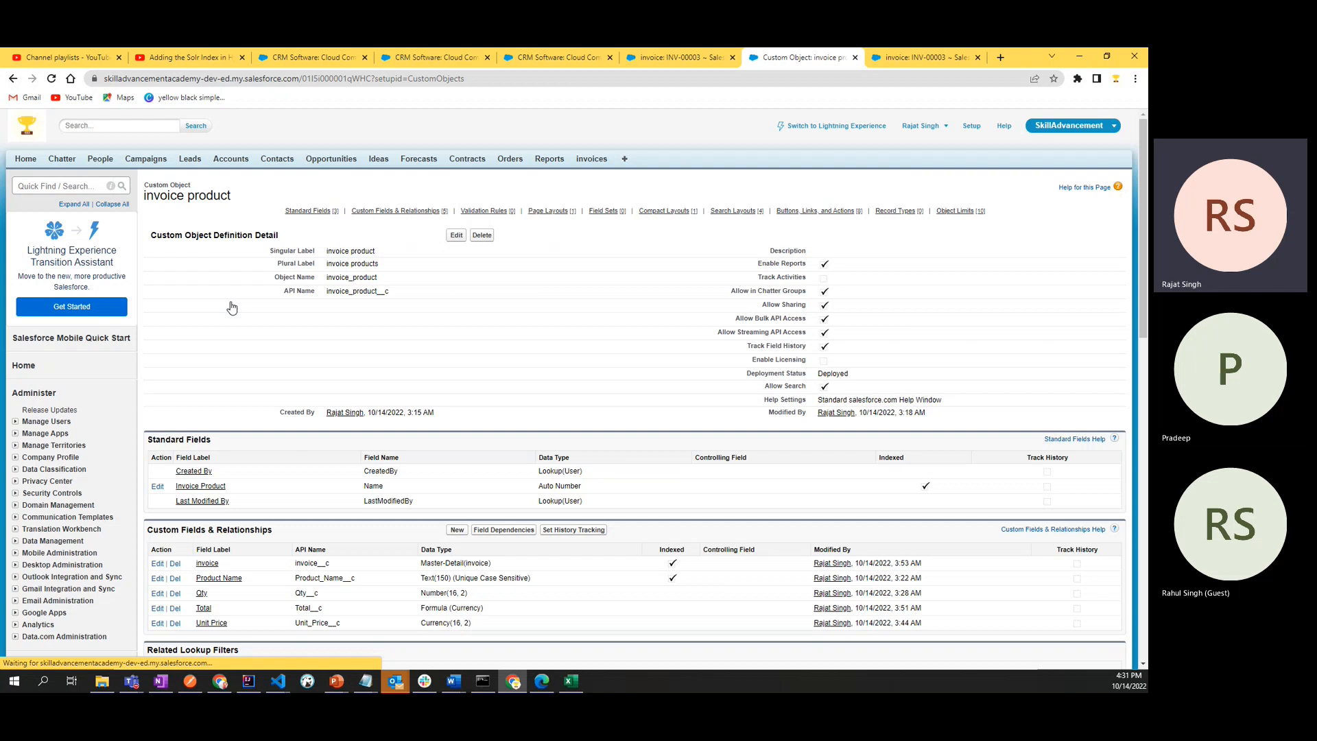
triple_click(155, 195)
click(288, 254)
drag(269, 251, 907, 372)
click(810, 231)
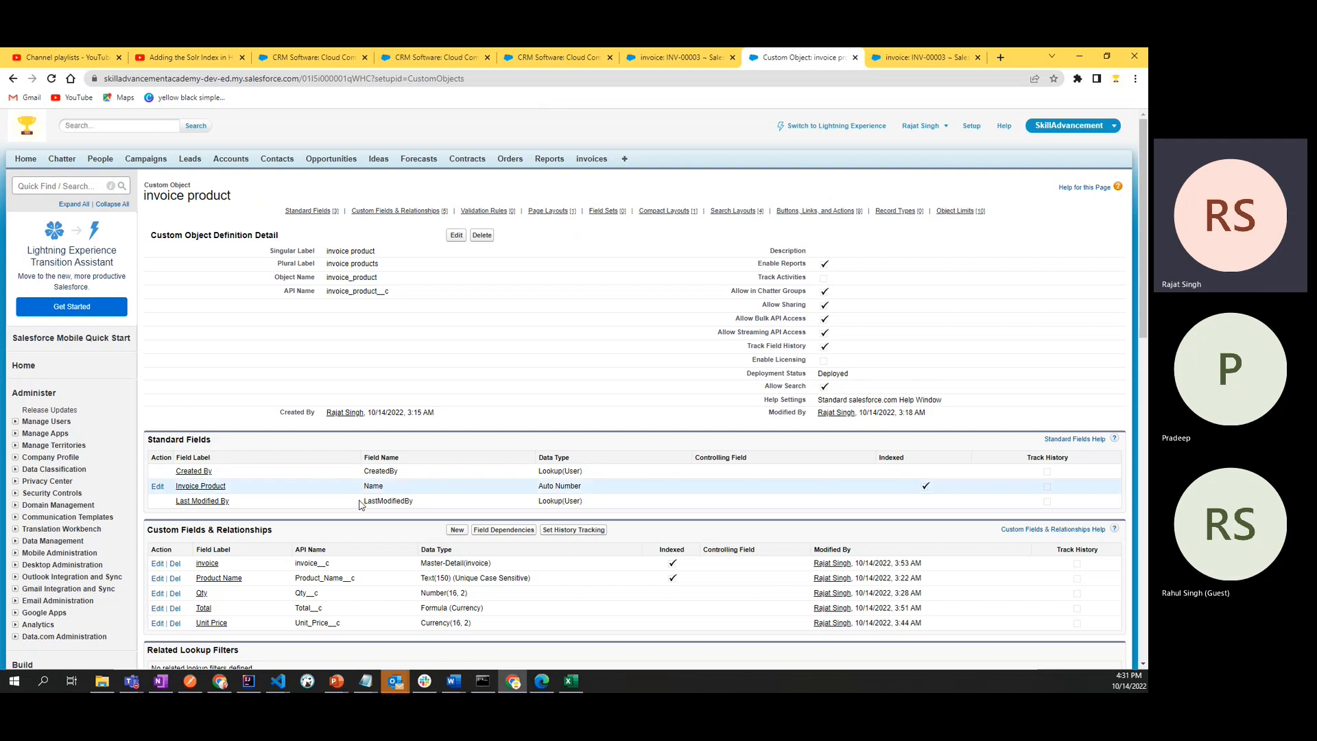
- Highlight the invoice product's definition details, including its singular label and plural label values, for review
drag(275, 251, 919, 386)
click(919, 386)
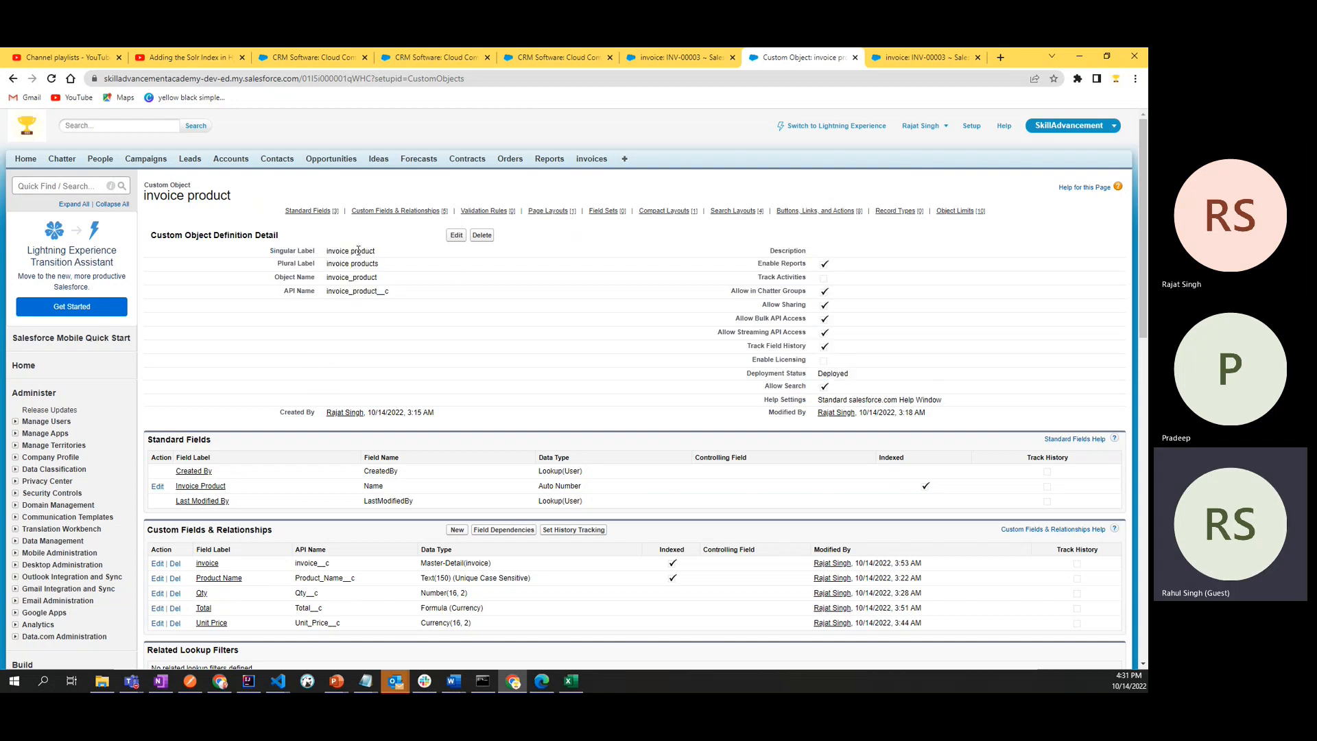
drag(327, 251, 381, 252)
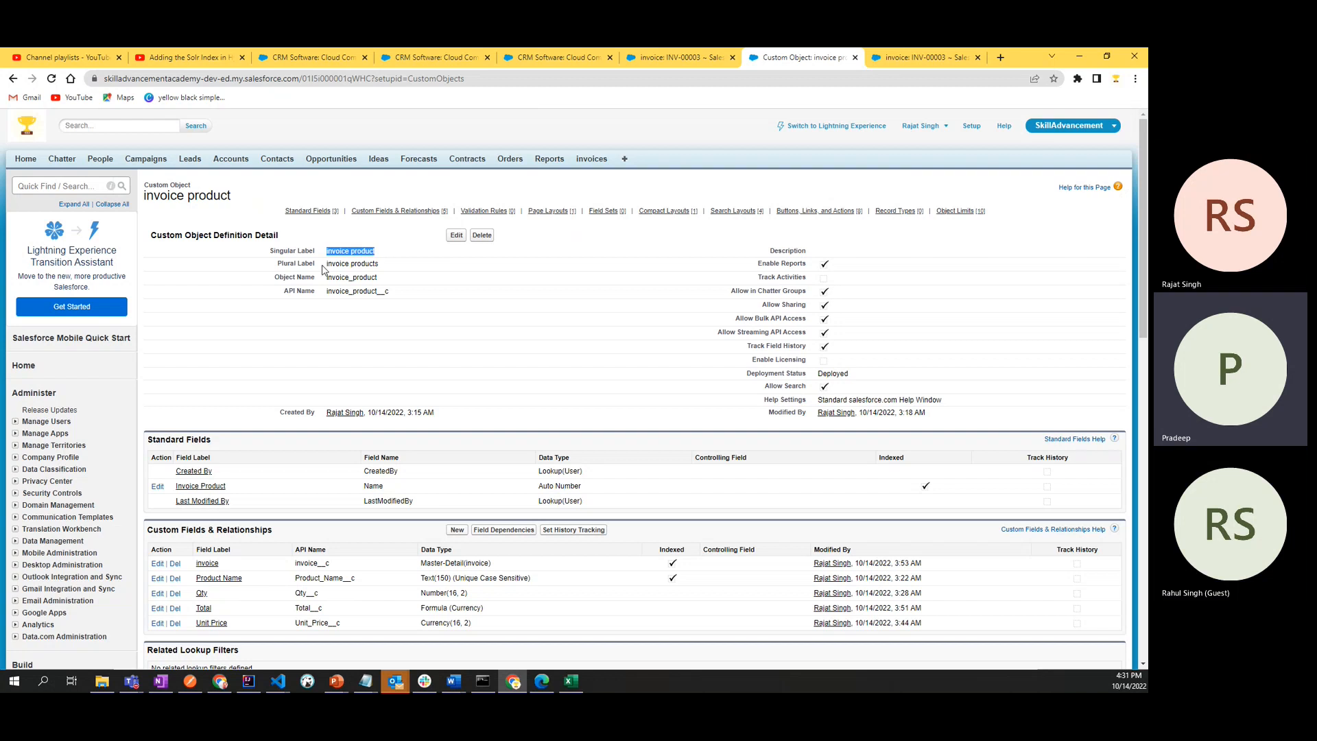
mouse_move(323, 269)
mouse_down()
mouse_move(397, 270)
mouse_move(326, 269)
mouse_up()
click(382, 269)
click(417, 270)
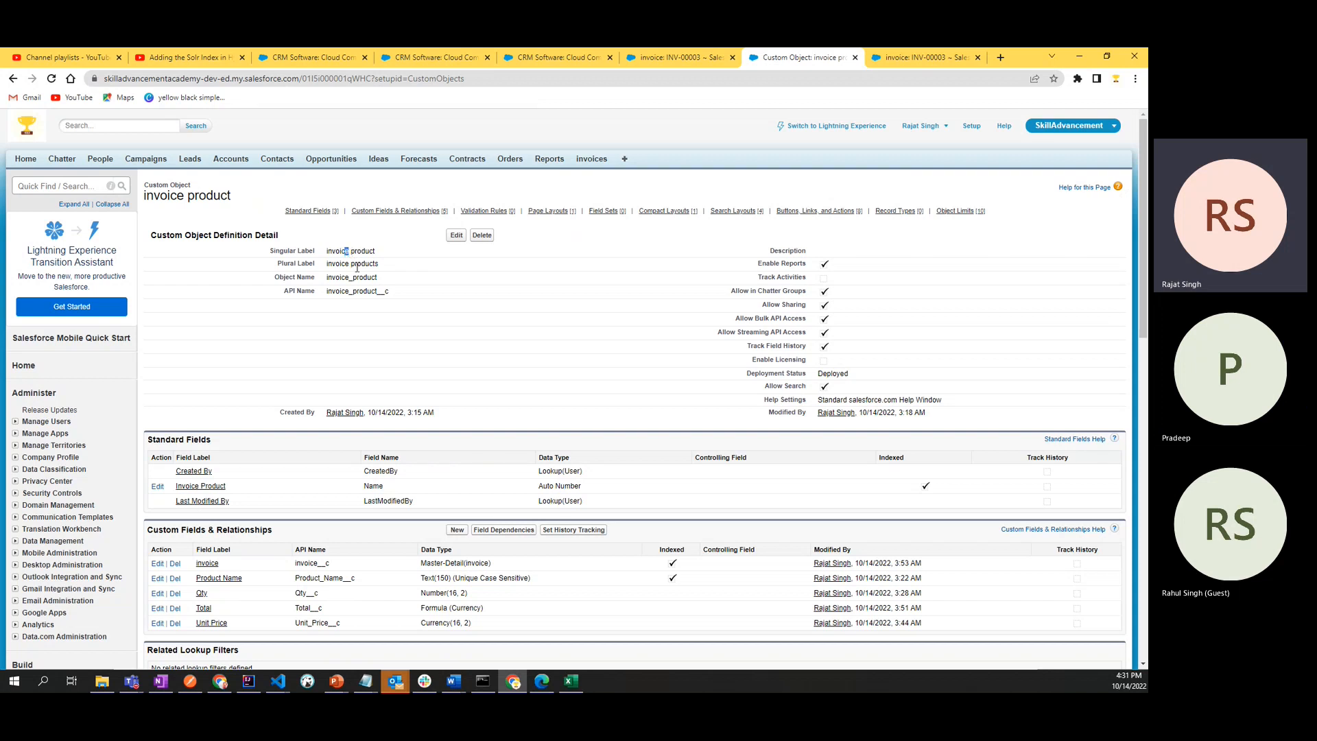
click(376, 271)
drag(327, 268, 382, 270)
click(397, 269)
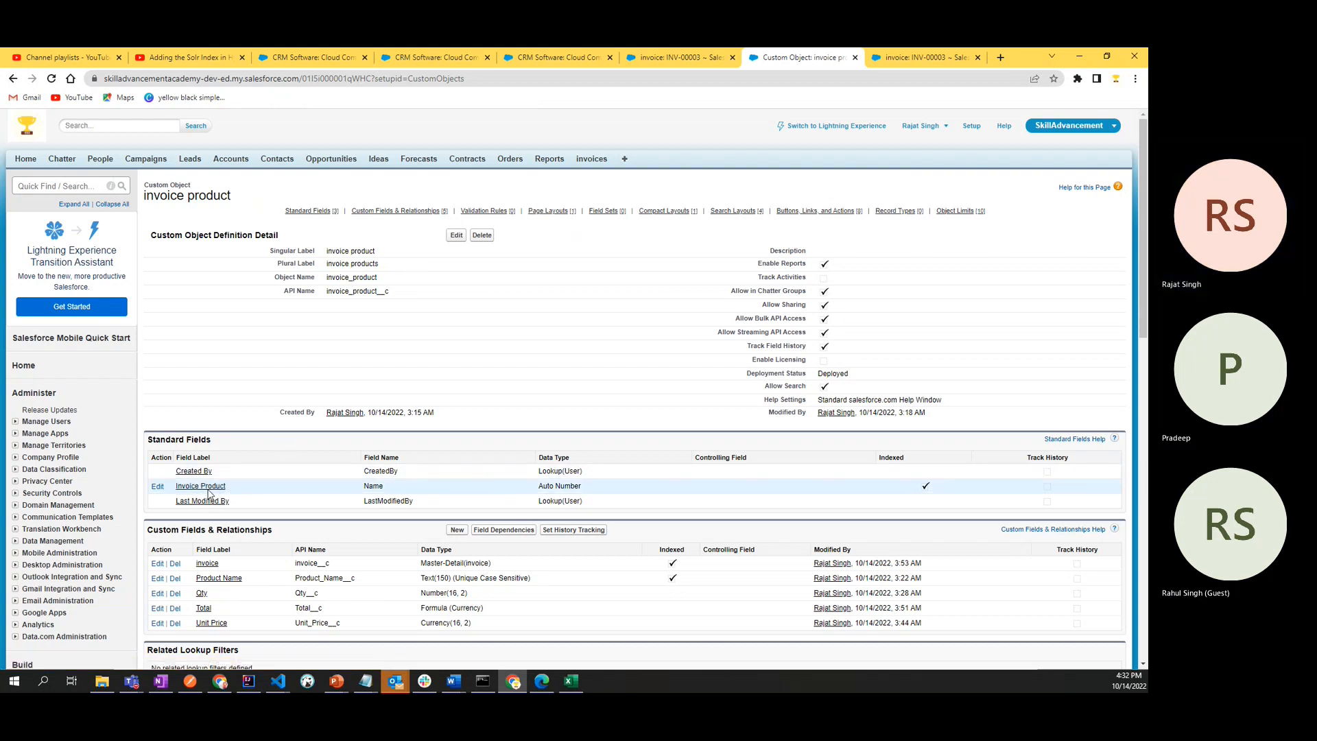
- Highlight the Invoice Product standard field's data type, open the field's information and highlight its display format
drag(538, 486, 603, 489)
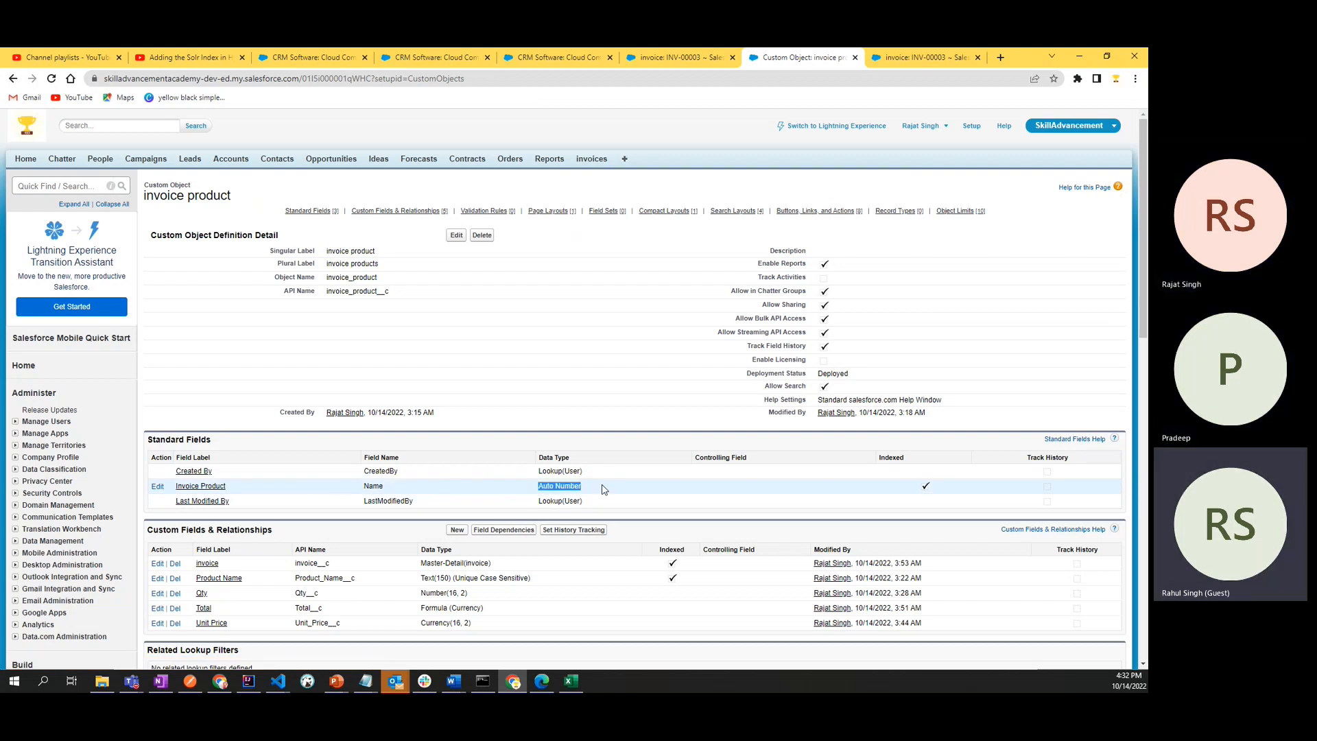
click(210, 489)
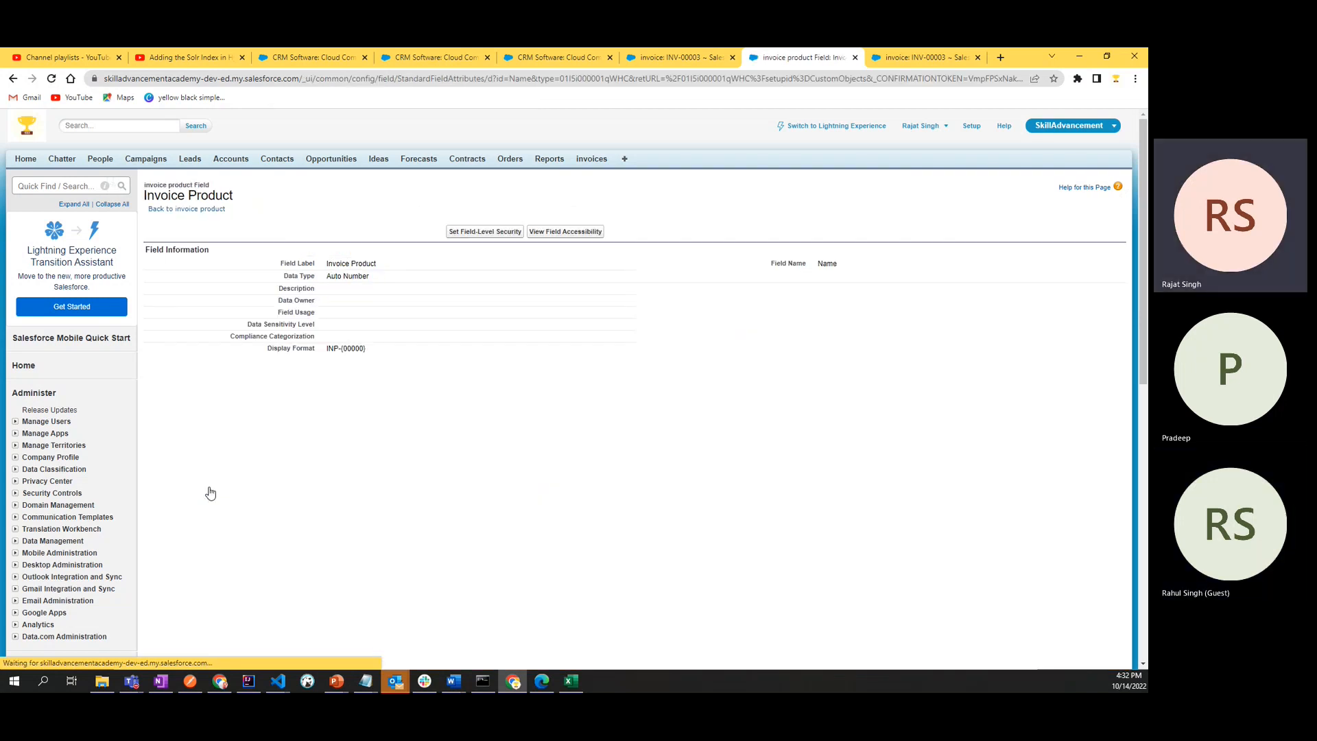
drag(327, 349, 377, 352)
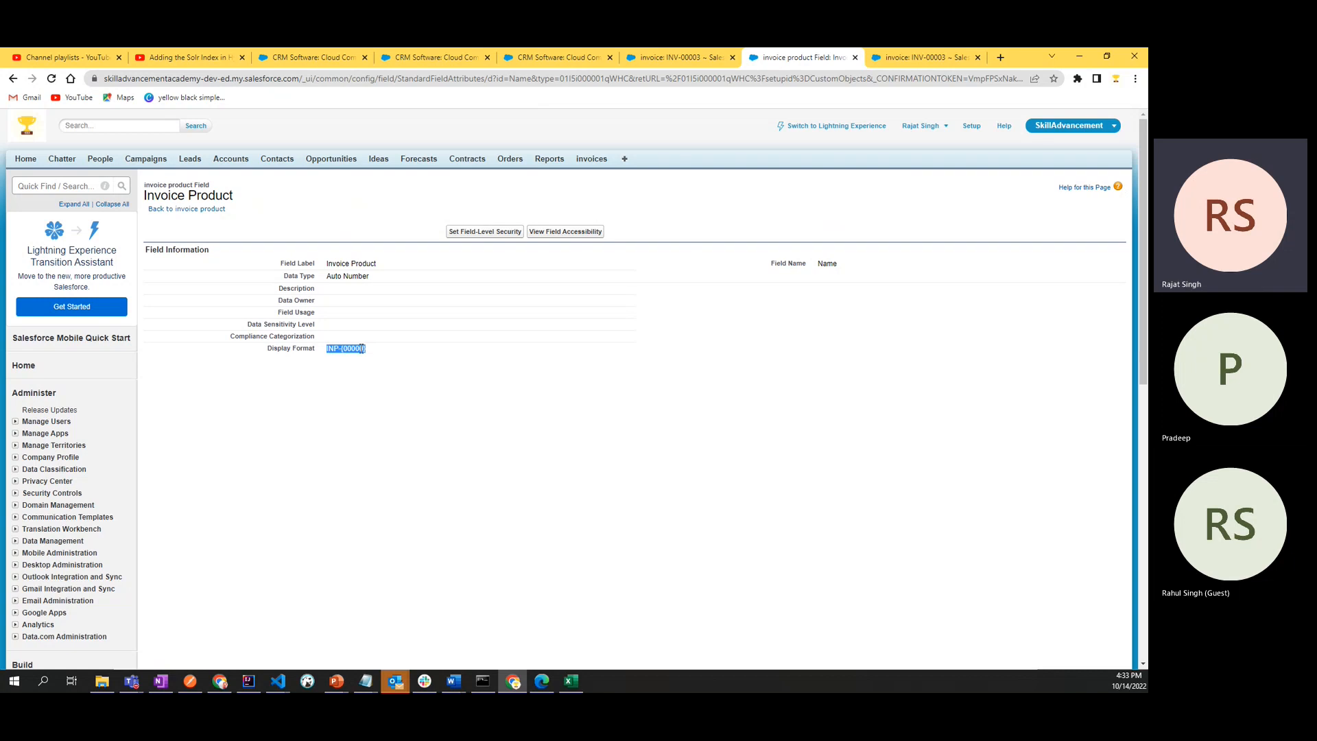
double_click(360, 349)
click(358, 396)
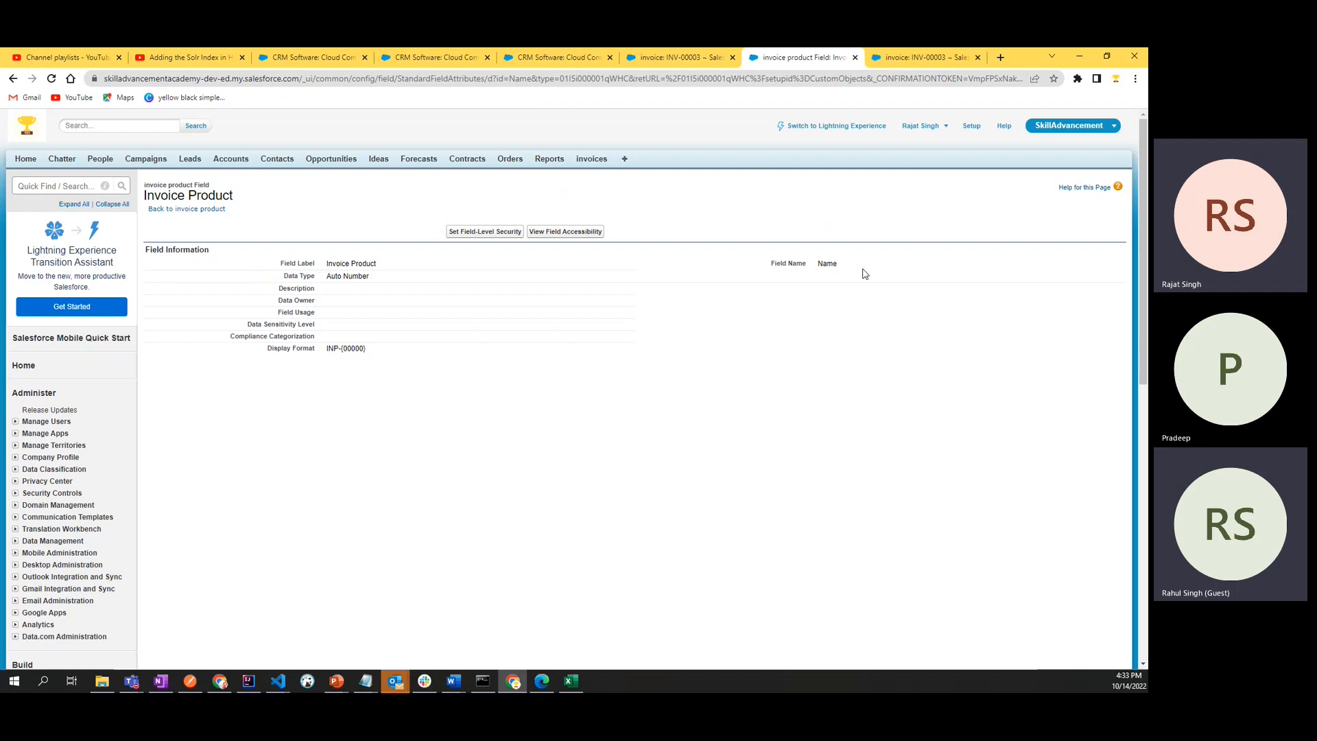
- Return to the invoice product definition and highlight the Custom Fields & Relationships section heading
click(212, 210)
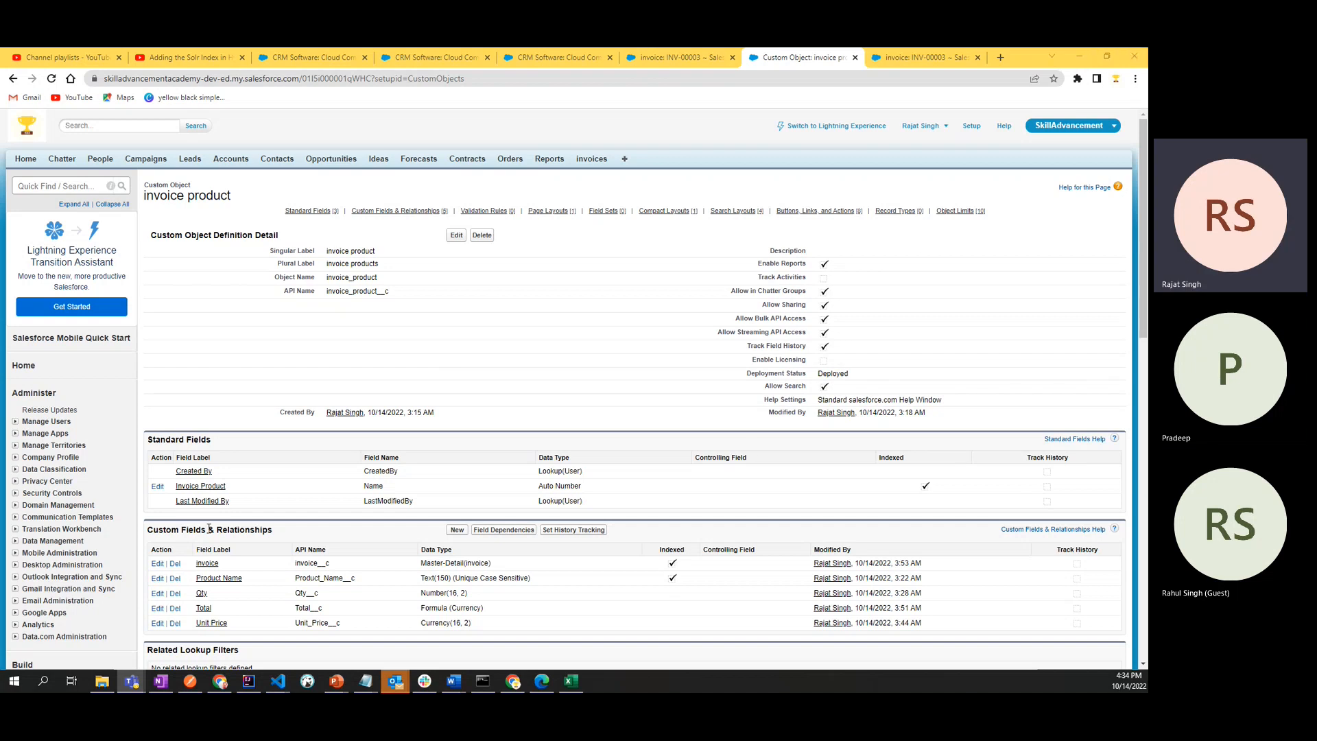
drag(235, 533, 304, 535)
click(305, 535)
scroll(305, 536, down, 4)
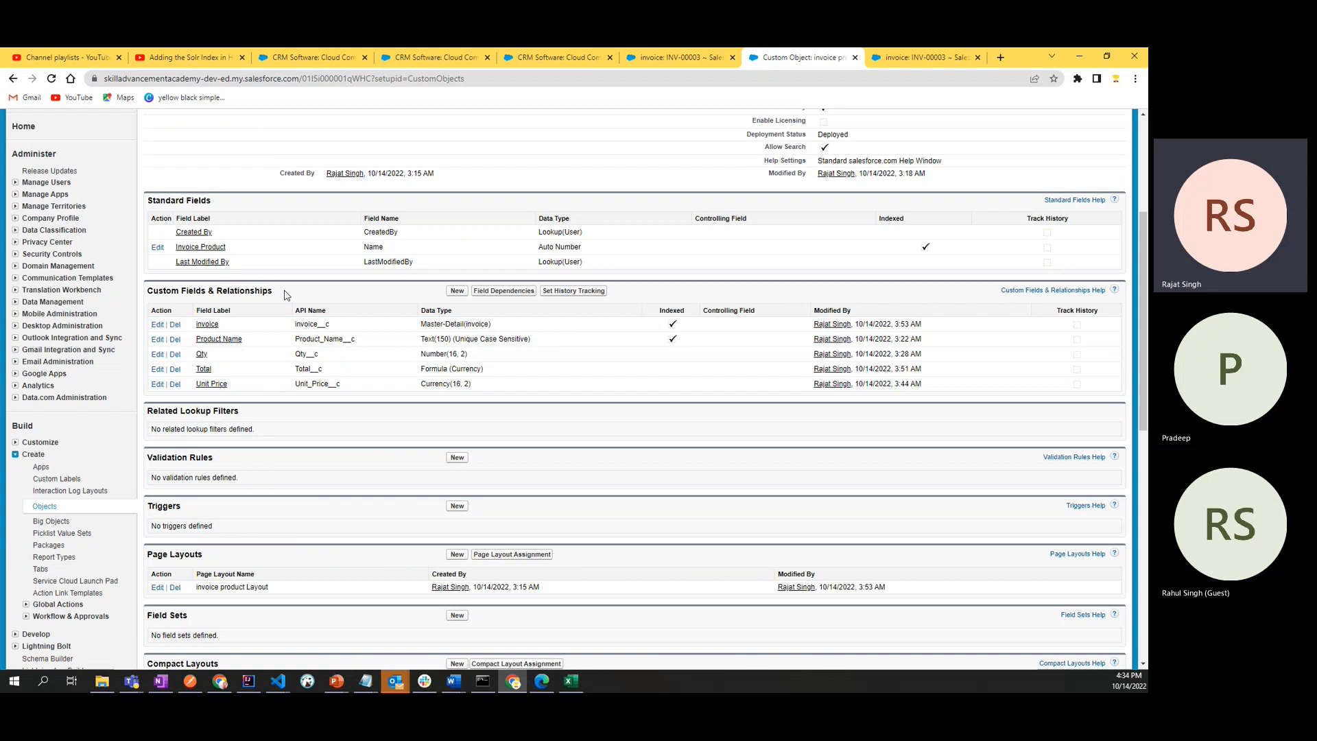
drag(287, 295, 148, 288)
click(160, 292)
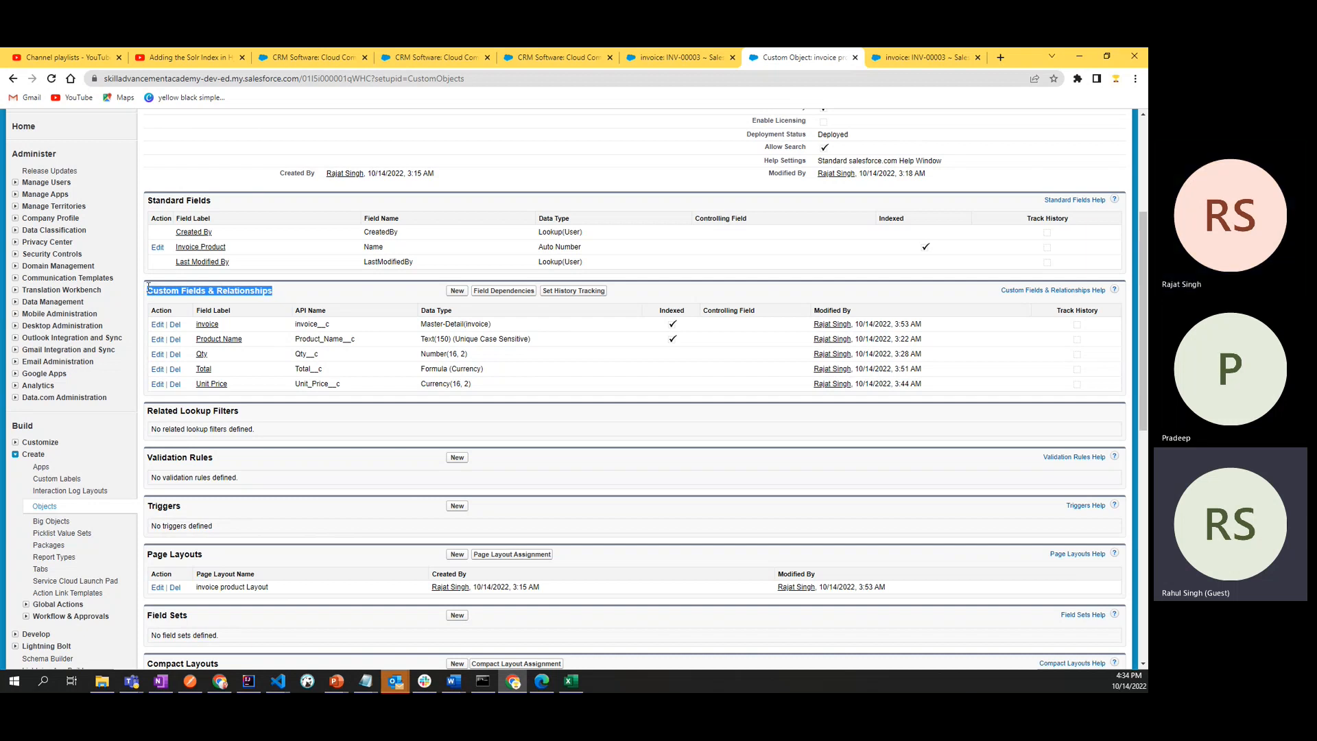
click(148, 287)
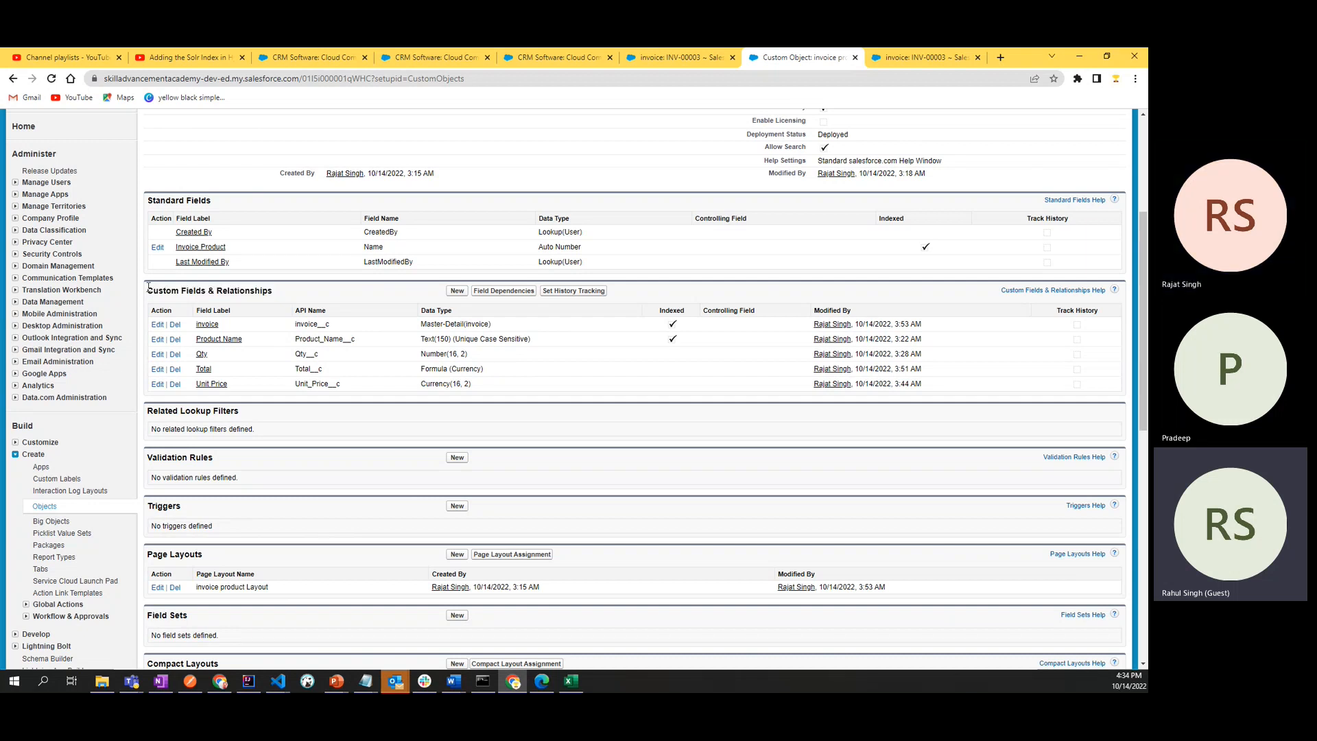